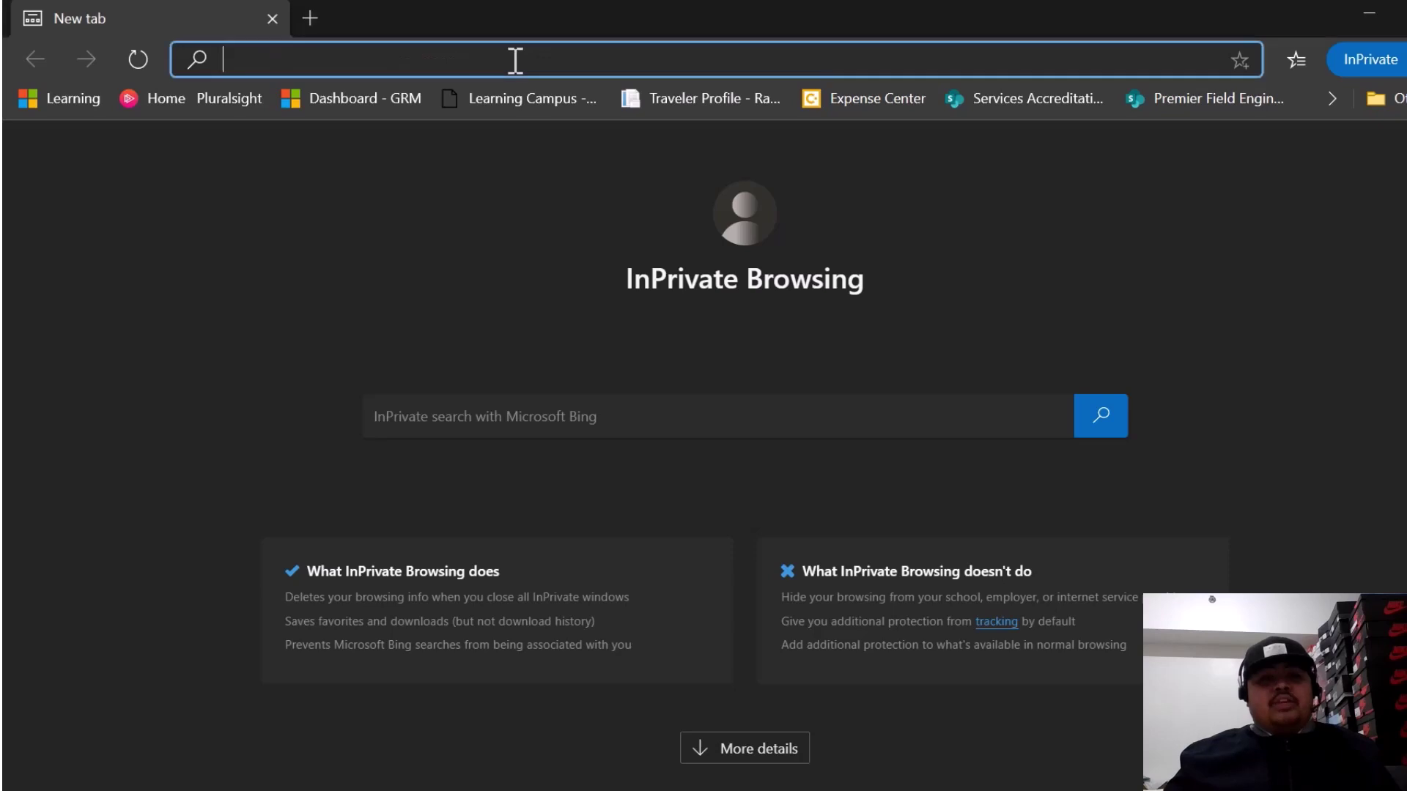
- Go to onenote.com from the address bar and open the OneNote landing page
type("one")
key("Return")
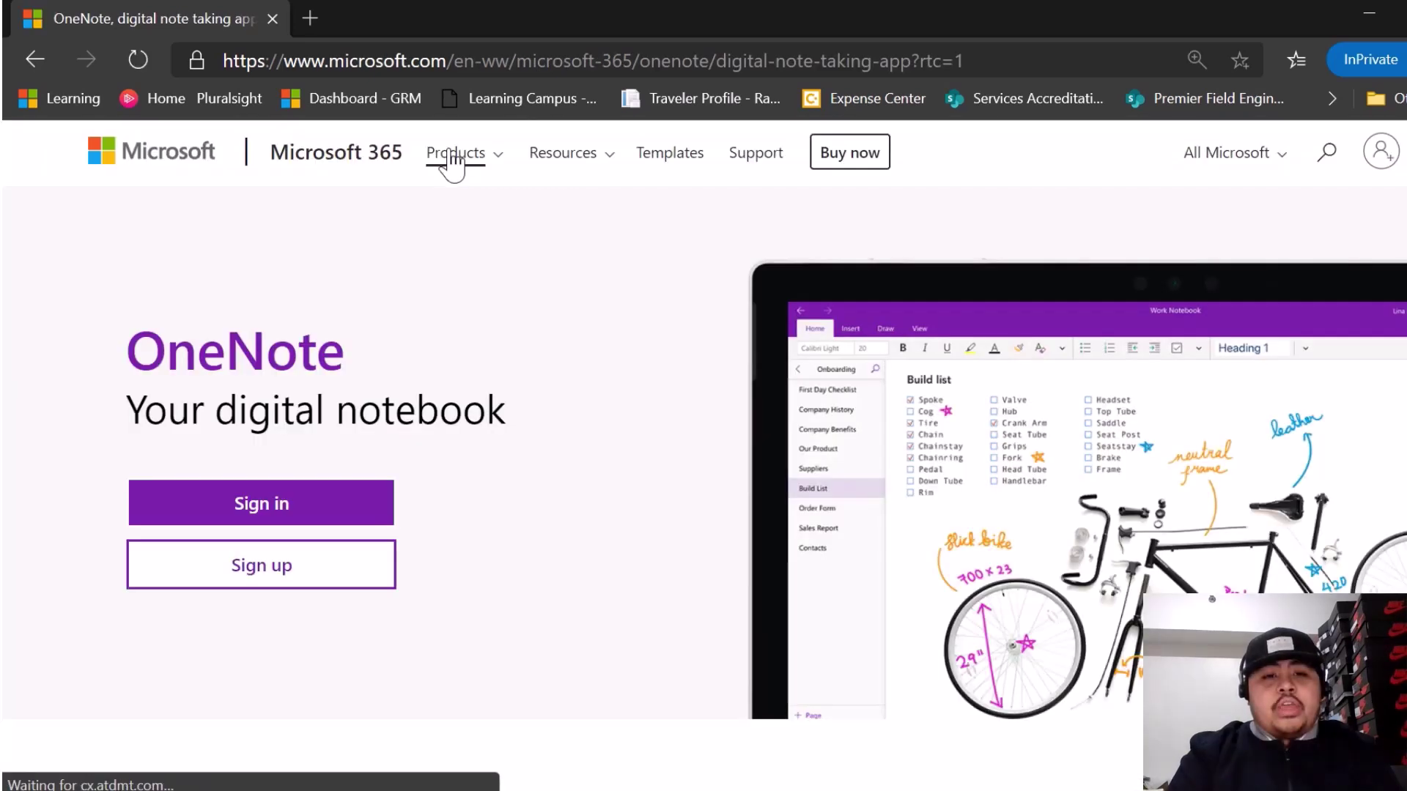
left_click(326, 572)
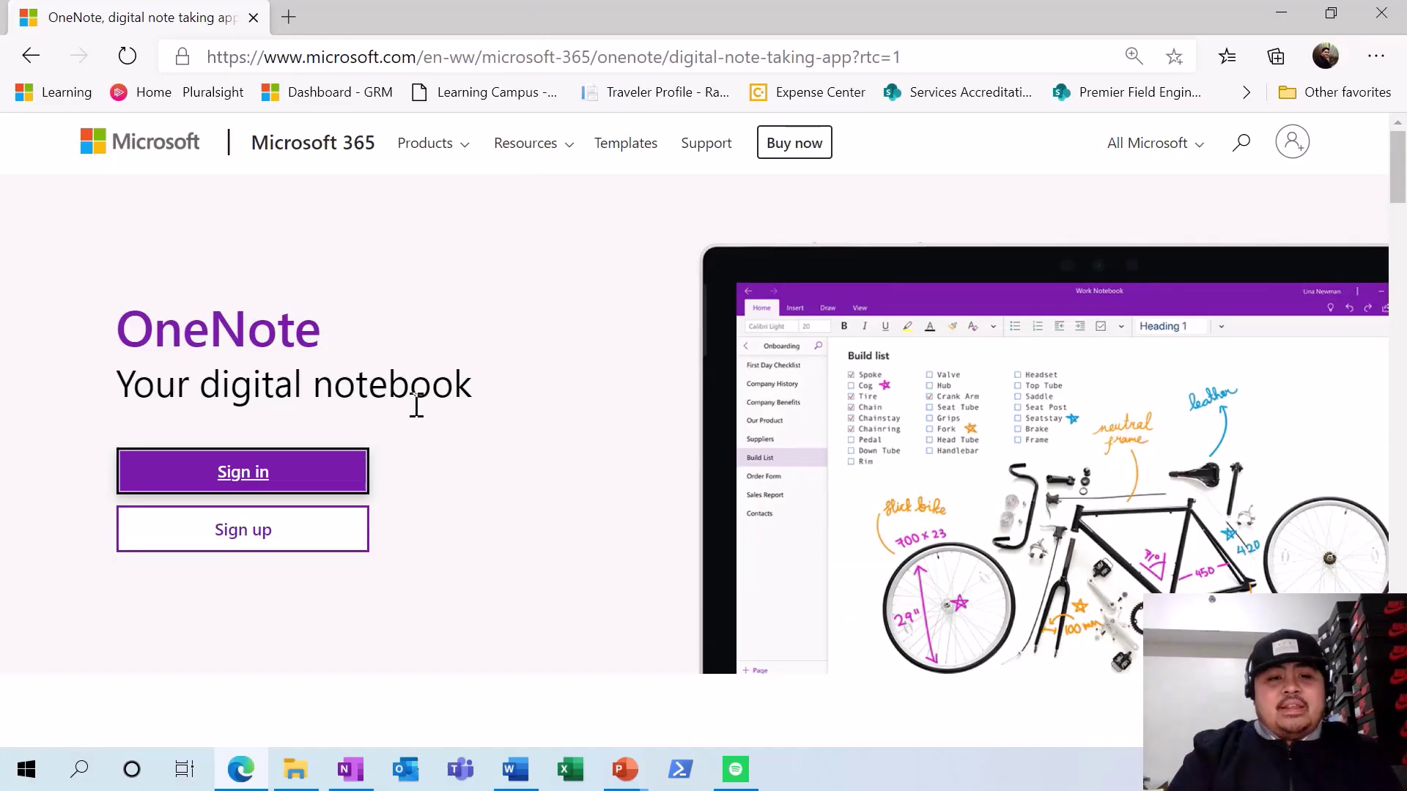
- Sign in to OneNote online and scroll through the My Notebooks list and back
left_click(337, 472)
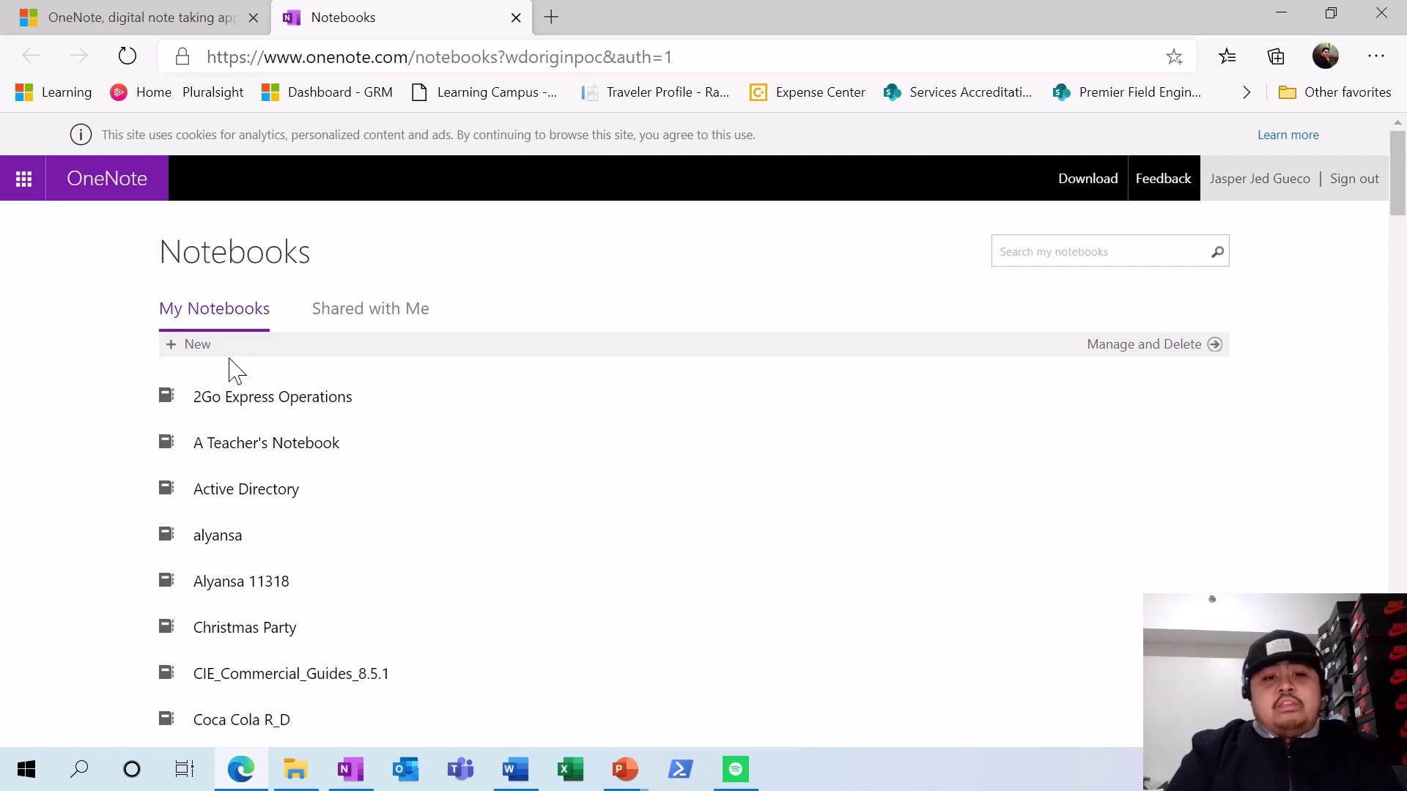
scroll(266, 432, "down", 6)
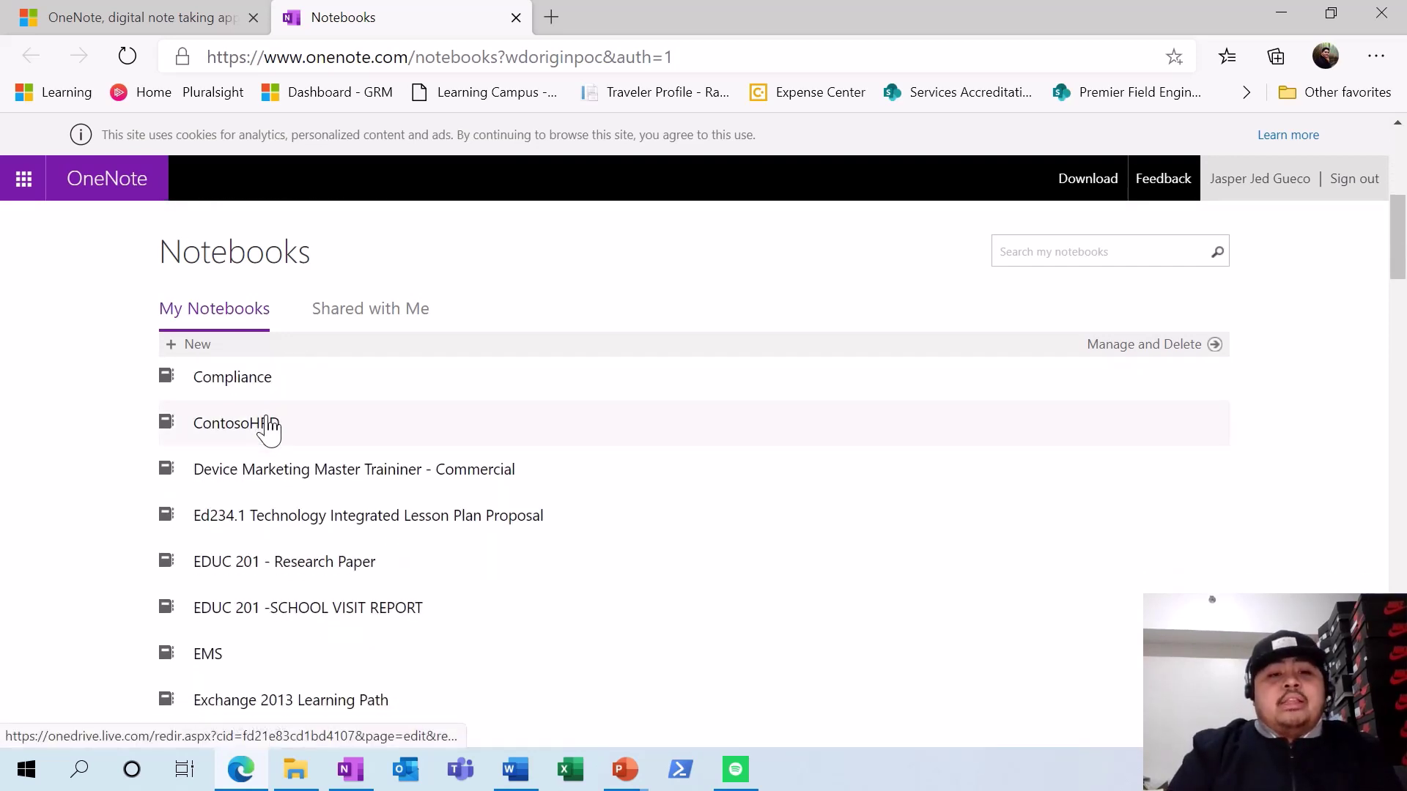
scroll(268, 430, "down", 5)
scroll(268, 424, "down", 8)
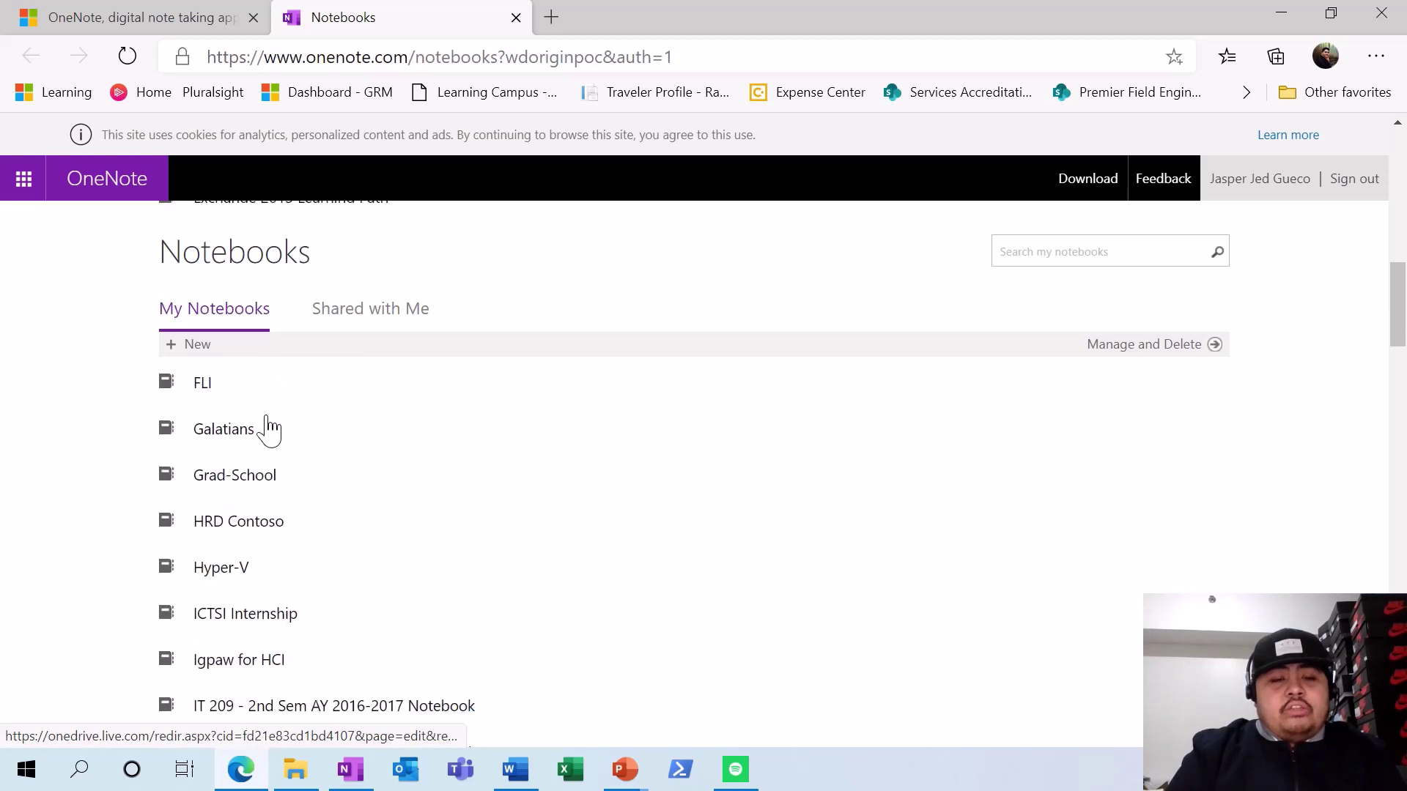
scroll(271, 431, "down", 4)
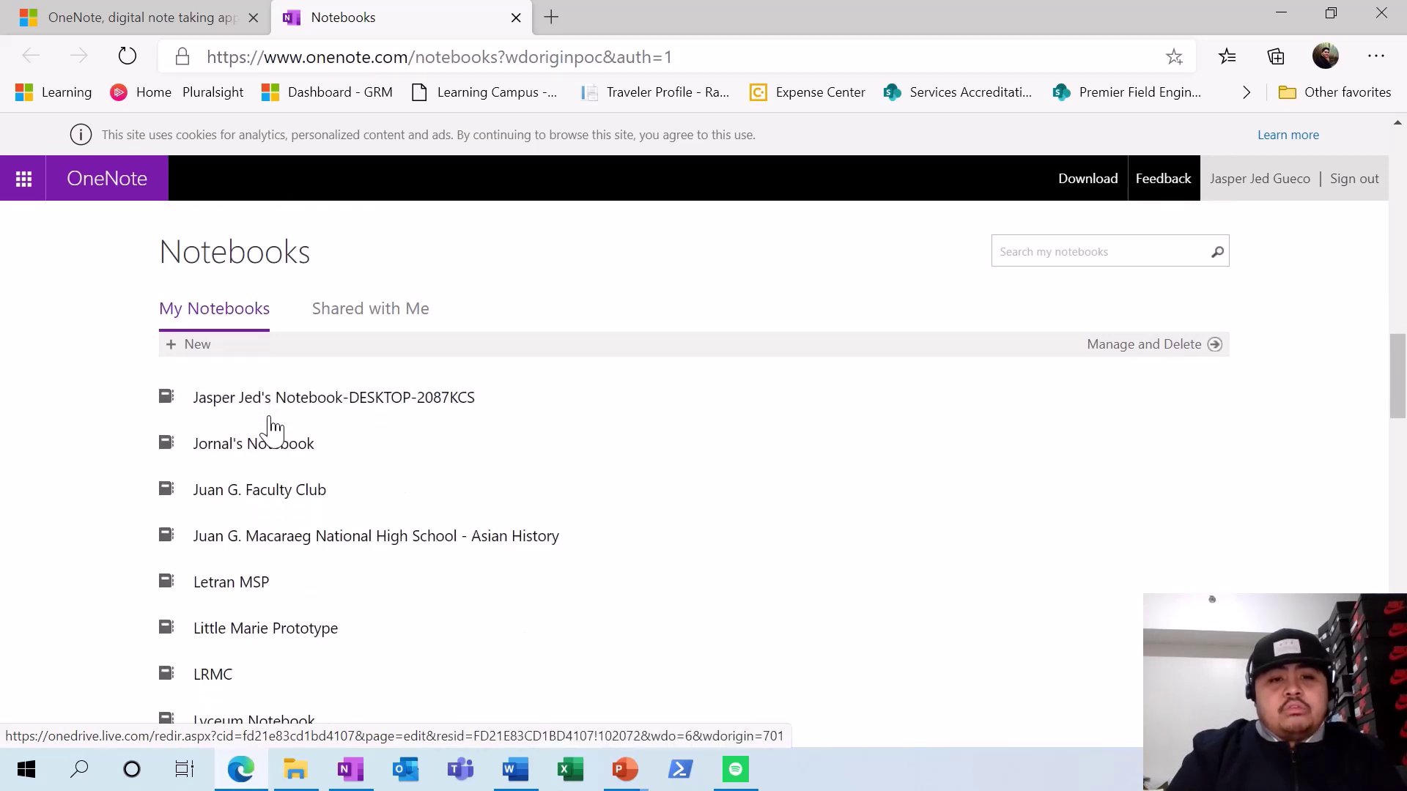
scroll(280, 428, "up", 4)
scroll(280, 429, "up", 20)
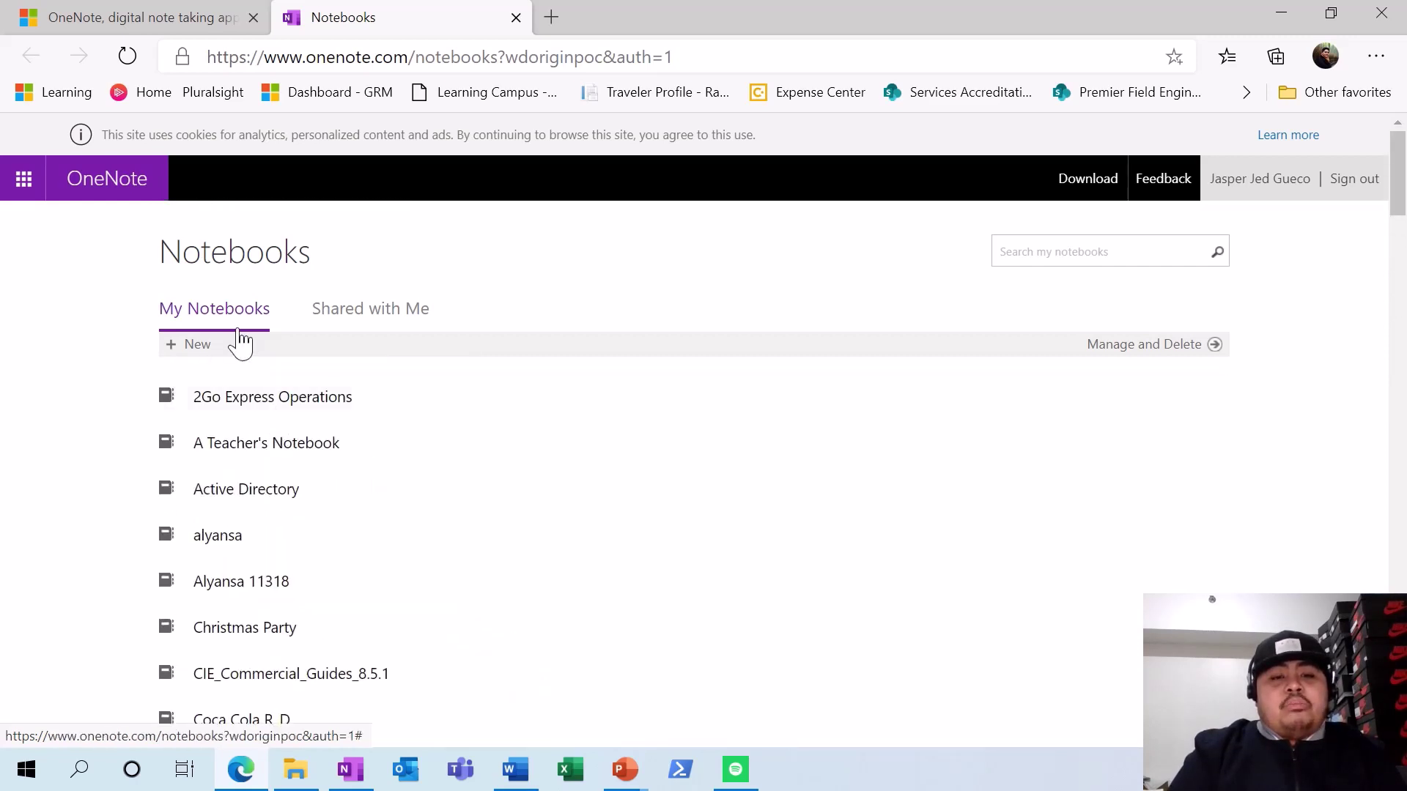
- Create a new notebook named 'ACT1b'
left_click(195, 346)
left_click(555, 504)
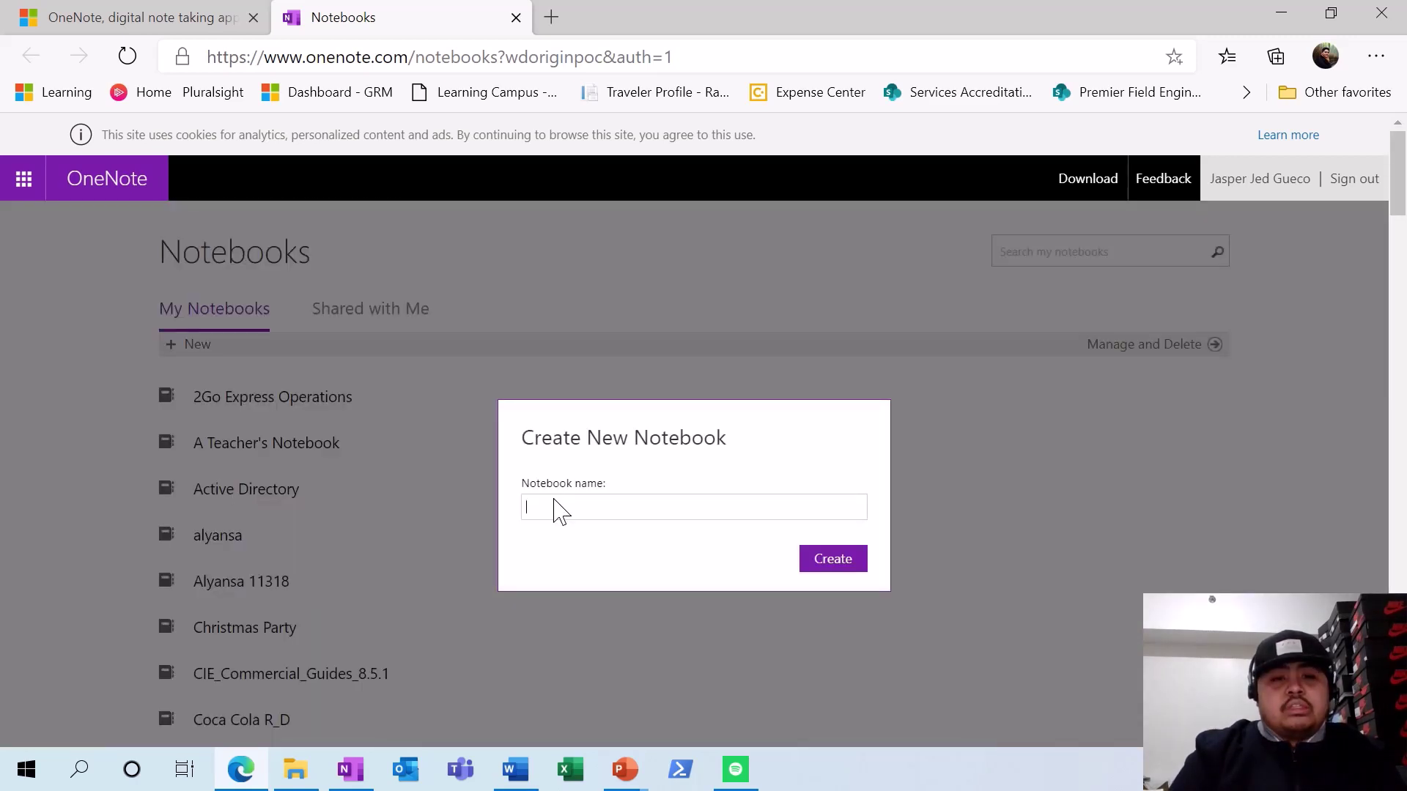
type("ACT1")
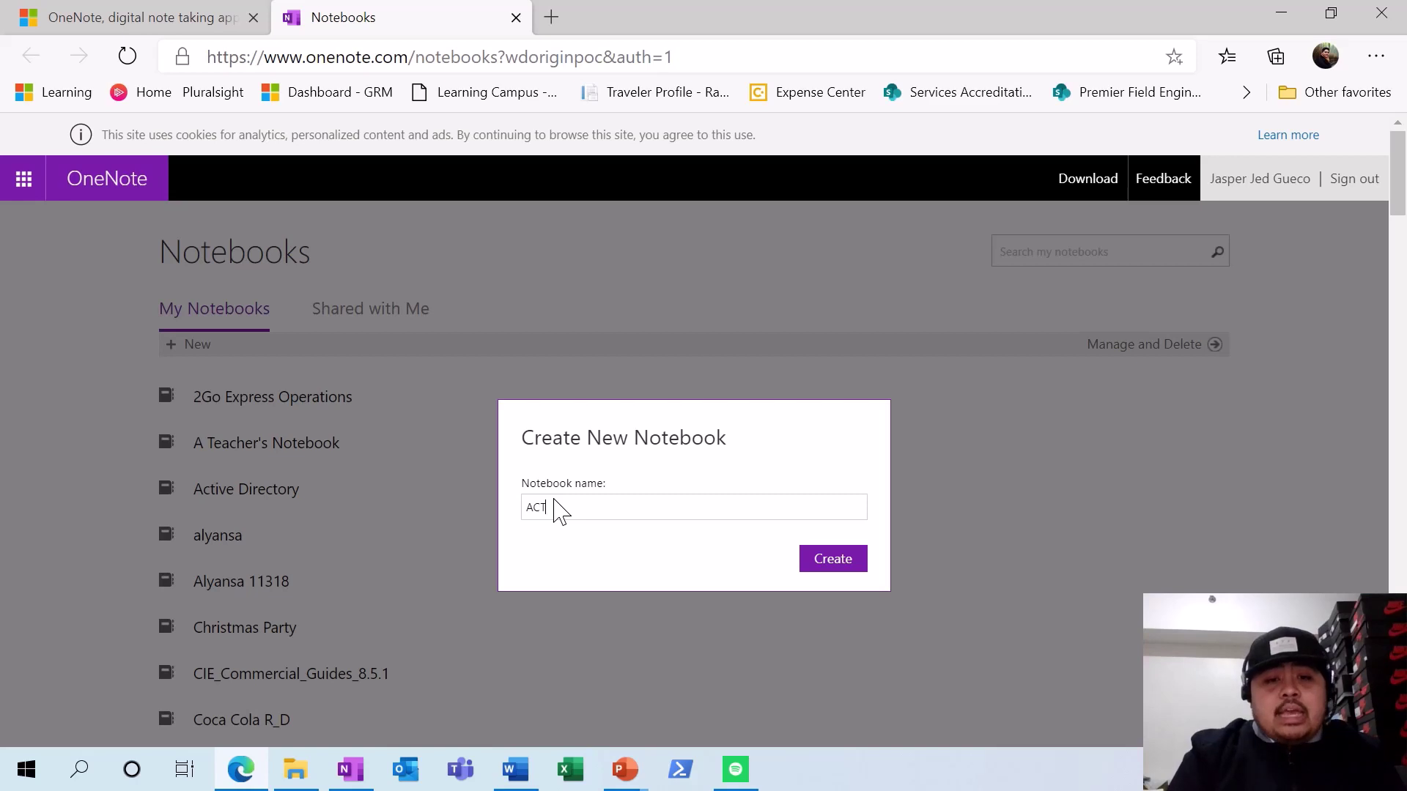
type("b")
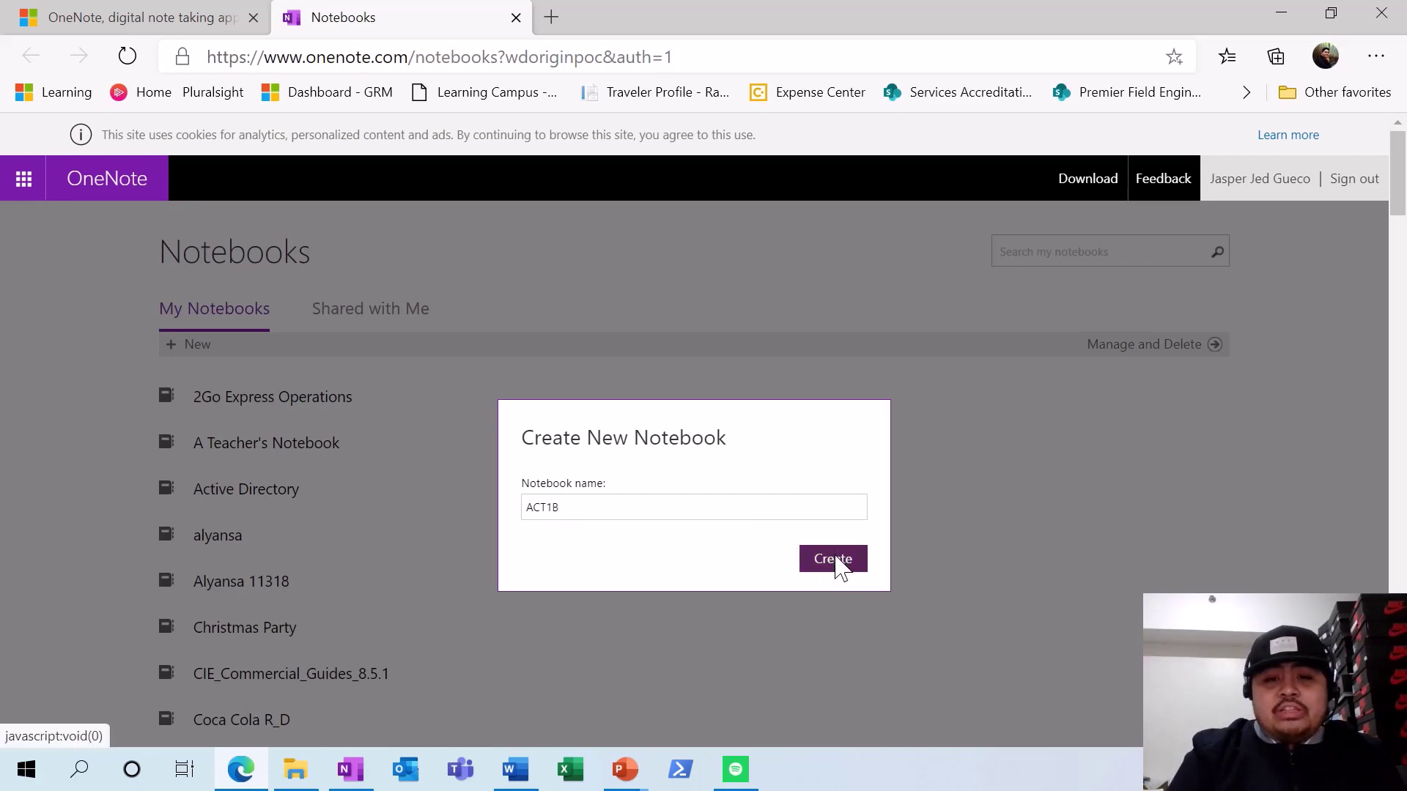
left_click(835, 561)
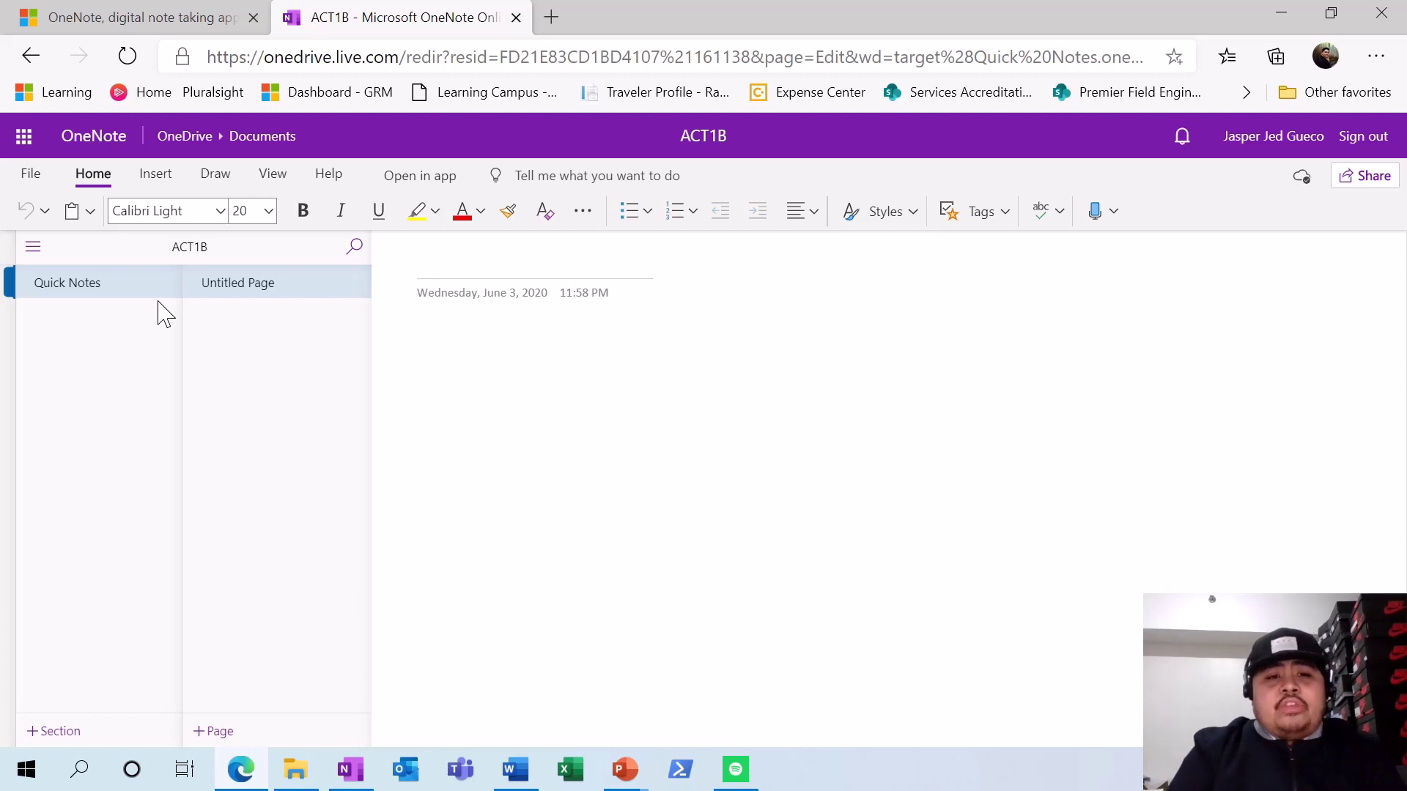
- Rename the Quick Notes section to 'IT 101'
right_click(129, 285)
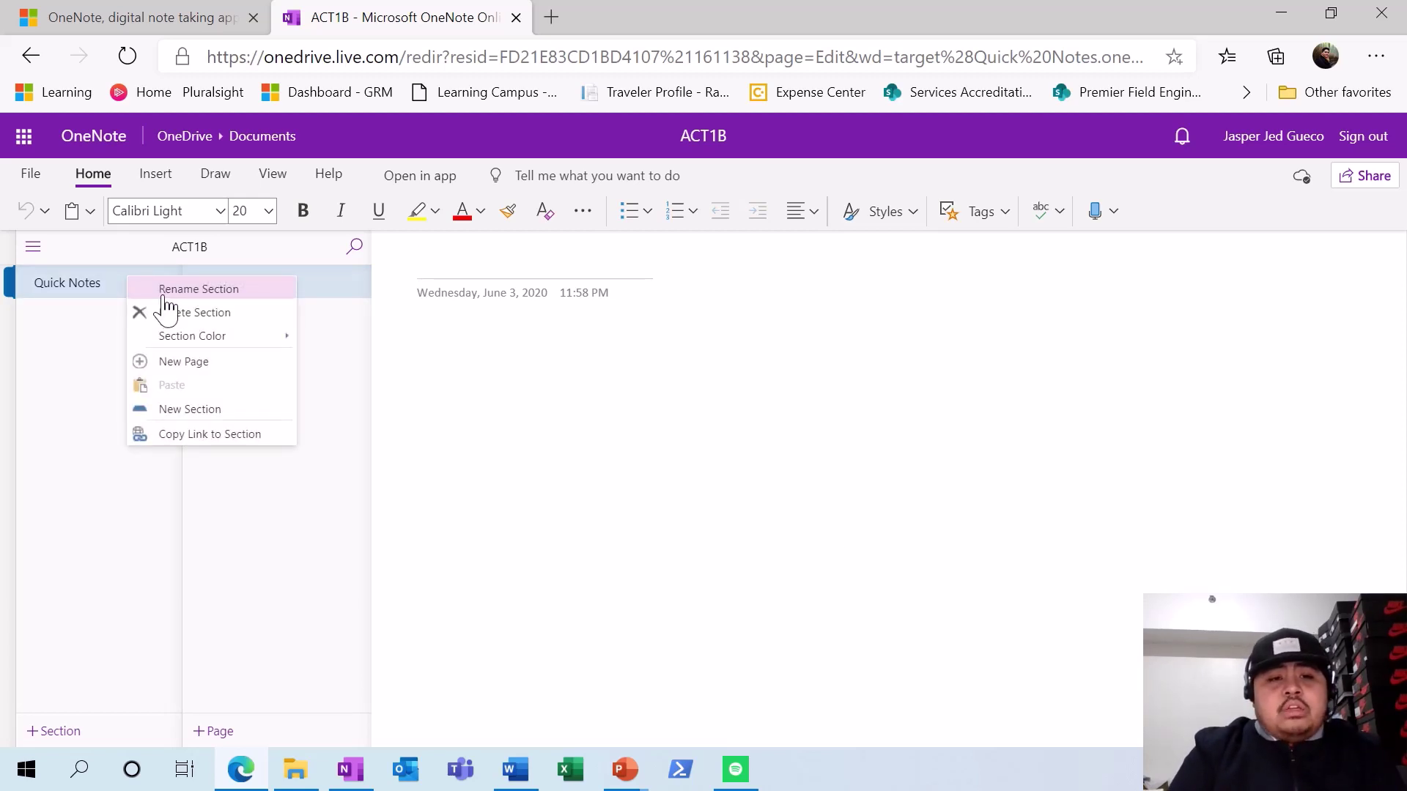
left_click(165, 293)
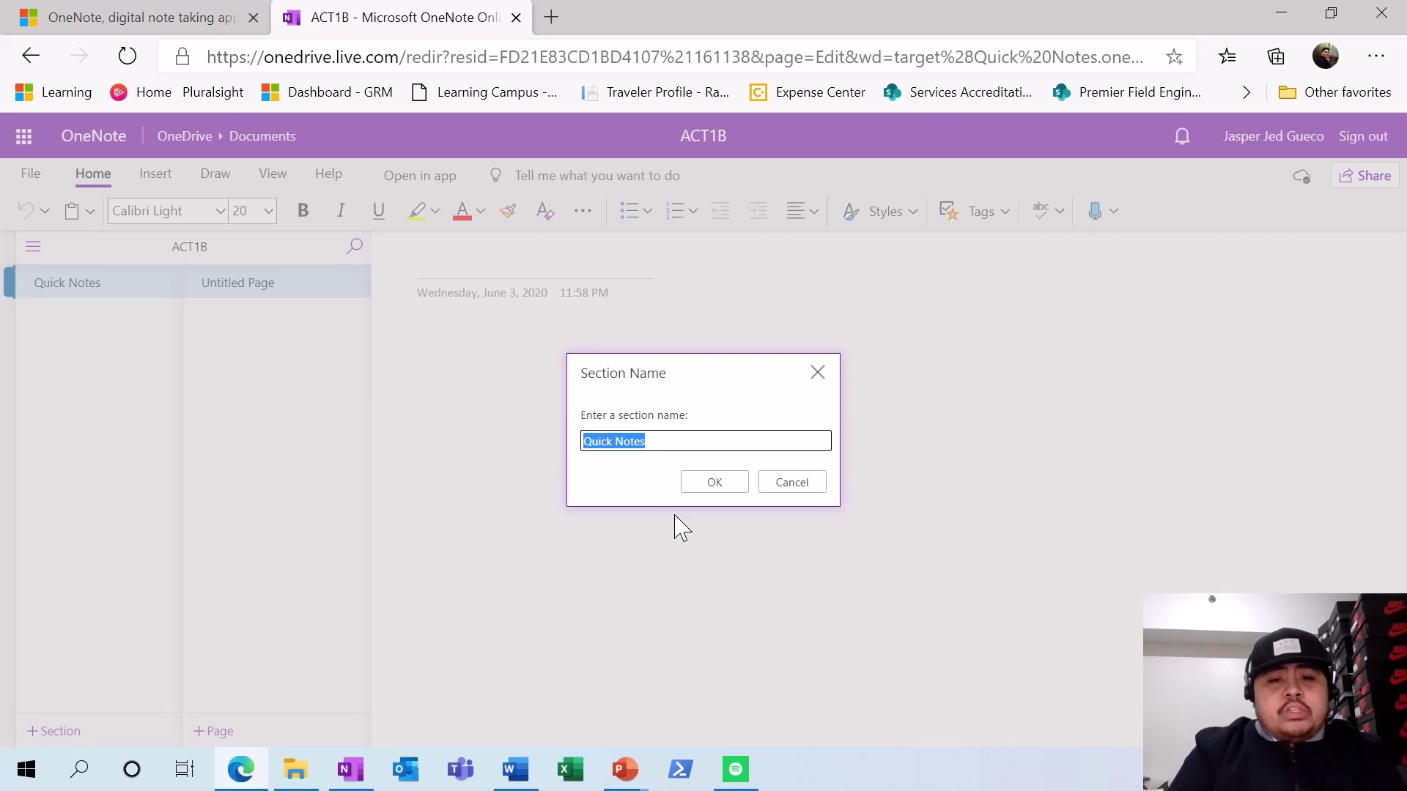
type("IT 101")
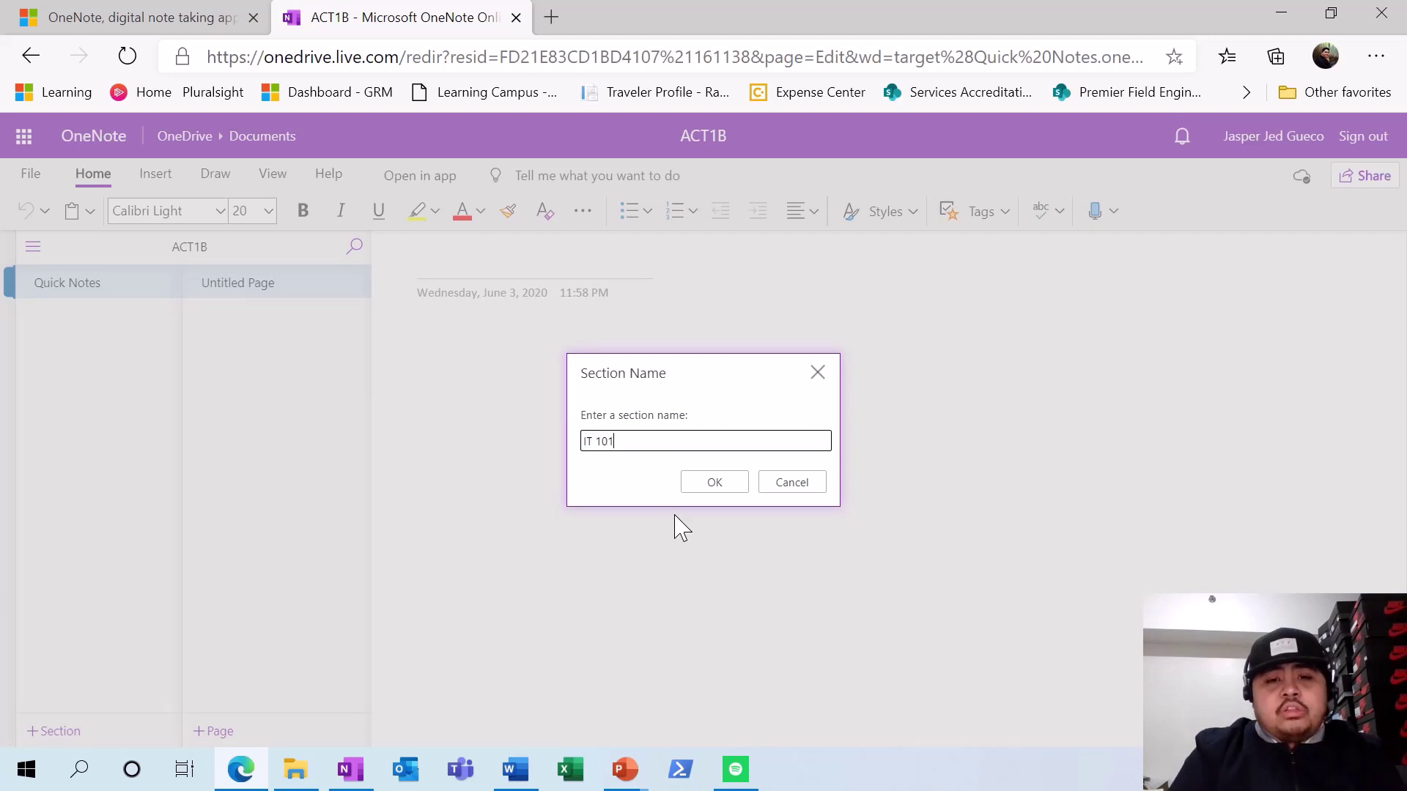
left_click(739, 482)
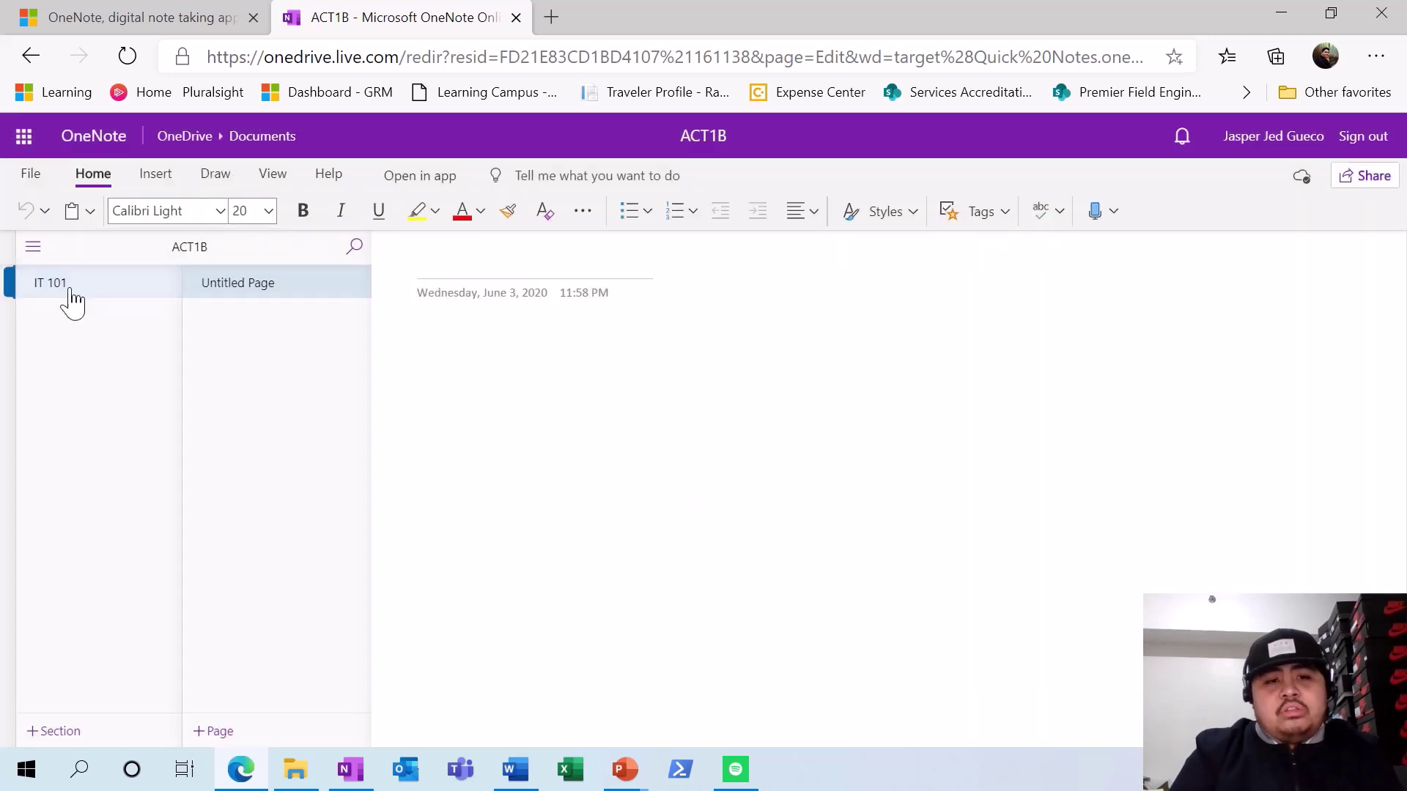
- Add sections named 'Polsci 101' and 'Philippine History'
left_click(53, 731)
type("Pols")
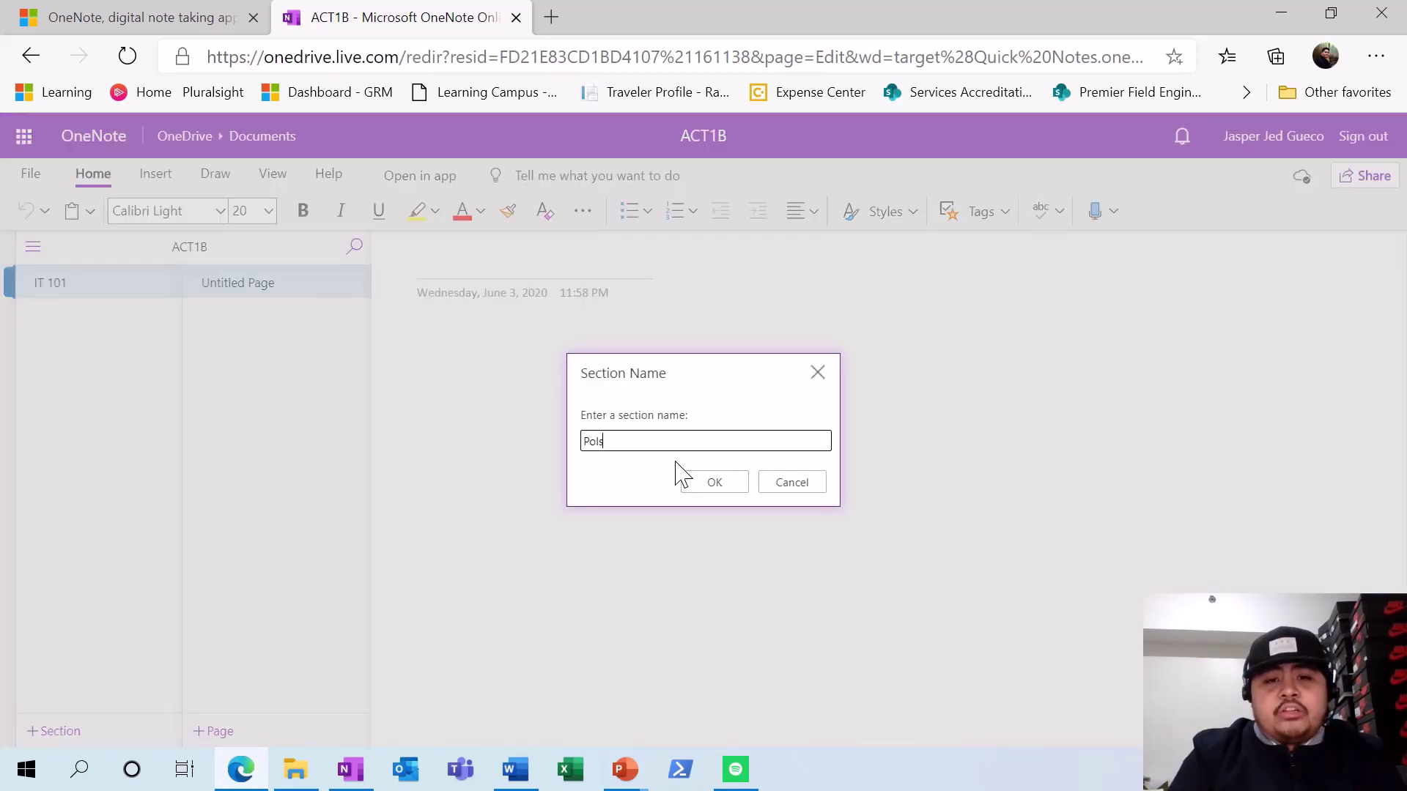
type("ci 101")
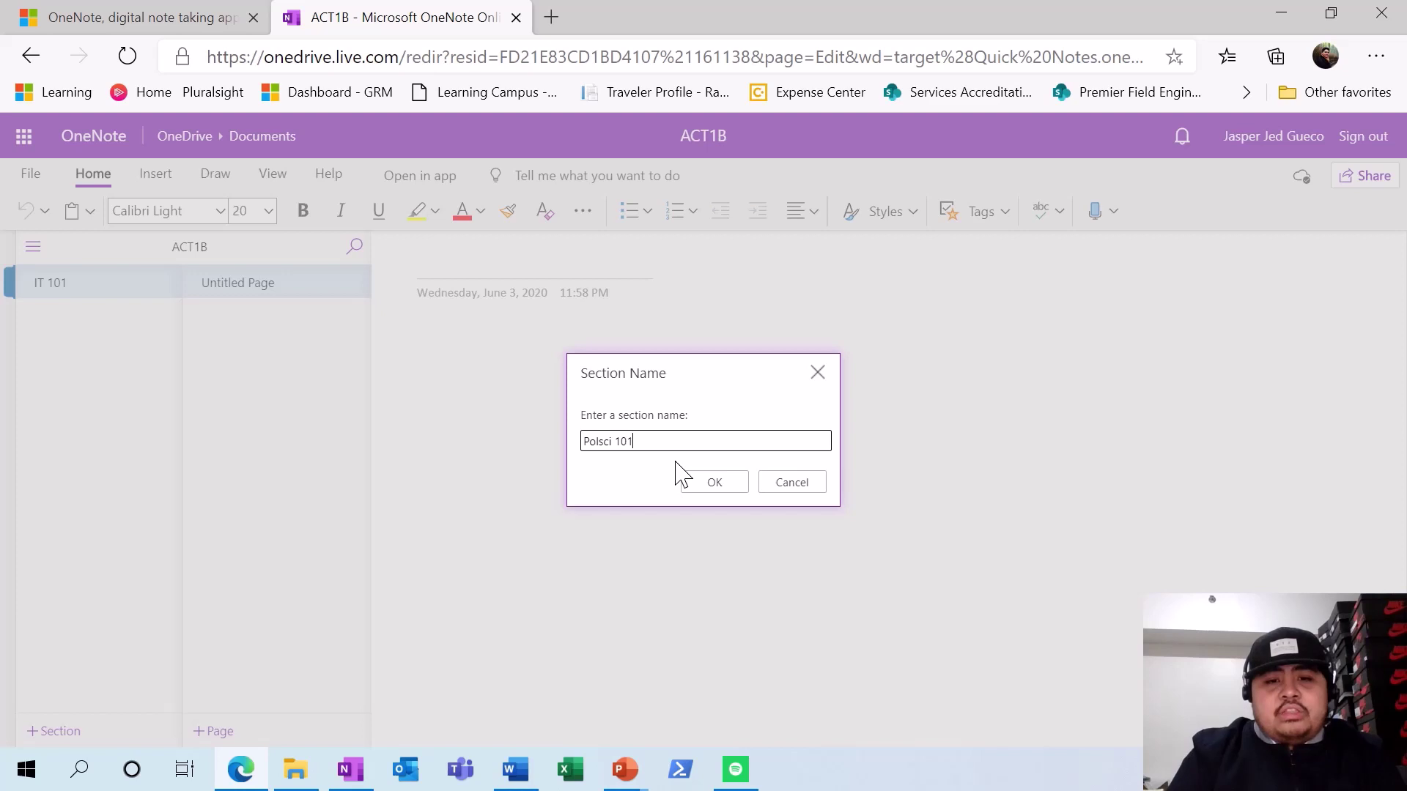
left_click(712, 486)
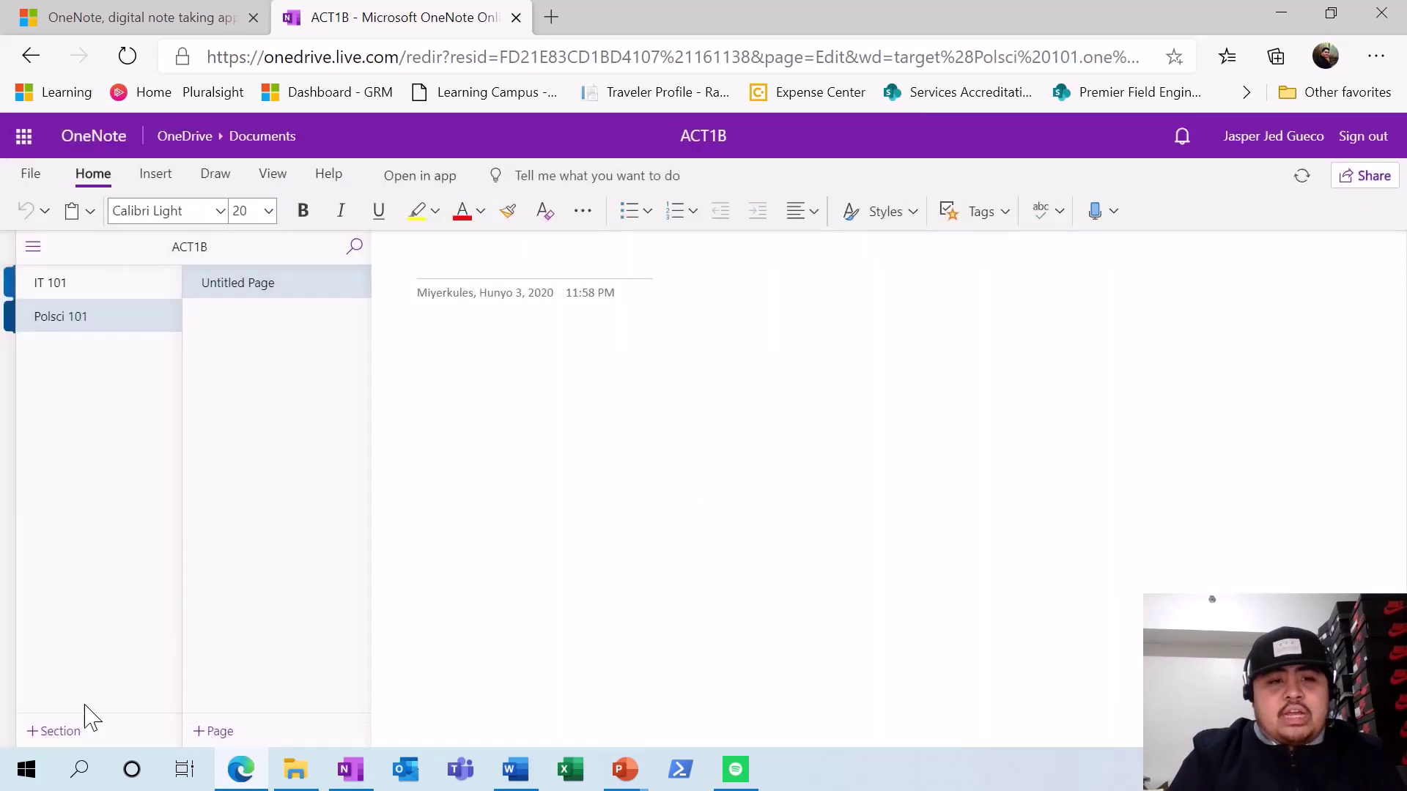
left_click(64, 731)
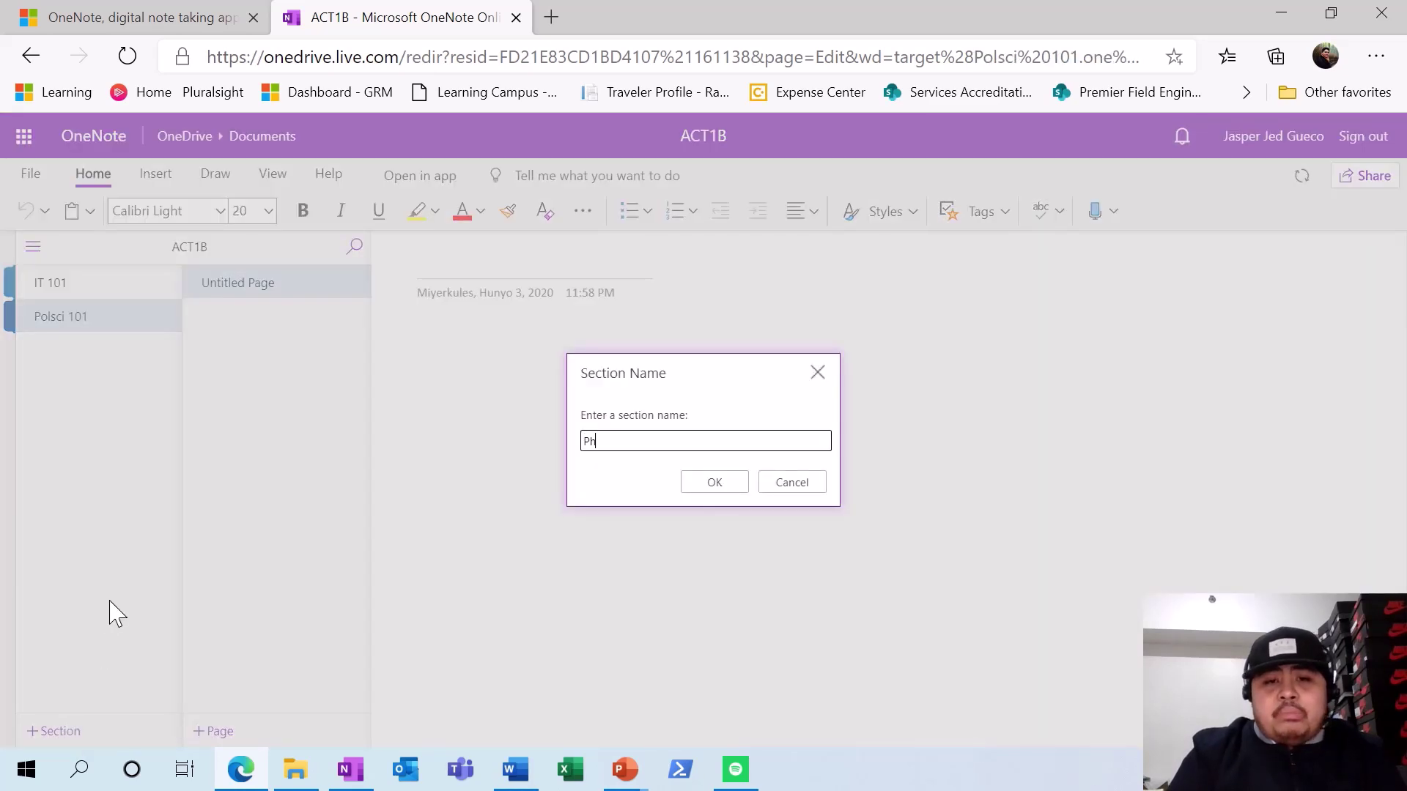
type("Philippine H")
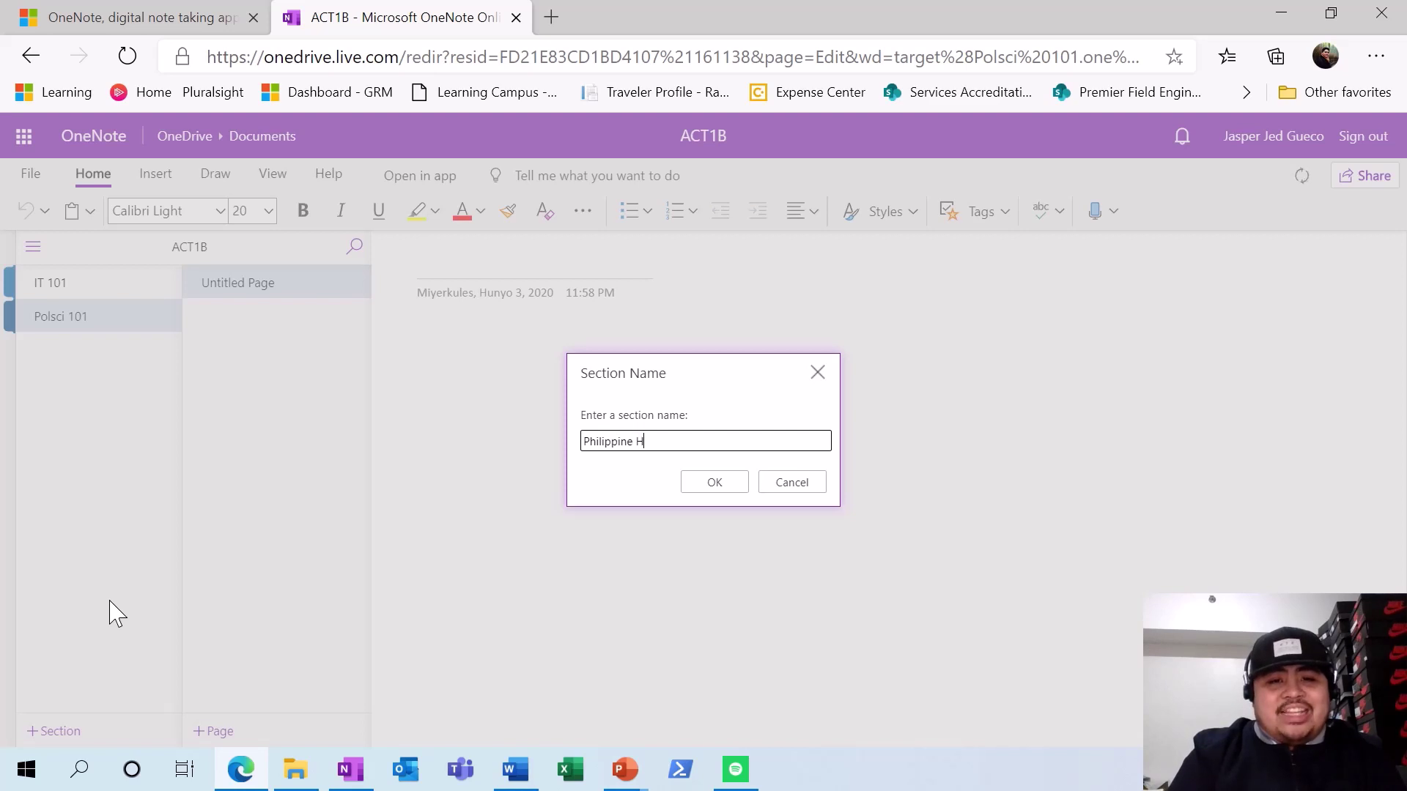
type("istory")
key("Return")
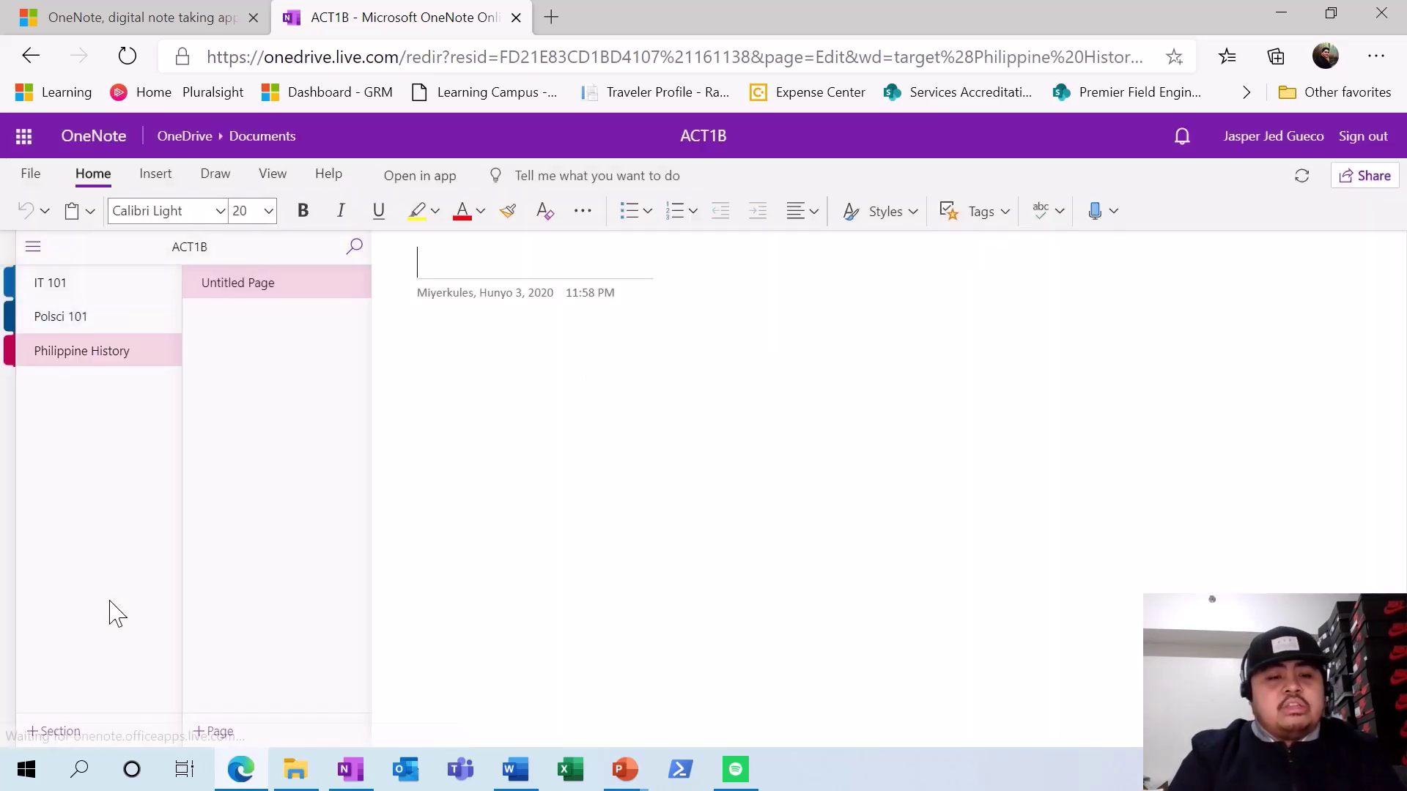
- Add sections named 'Philippine Literature' and 'Intro to Networking'
left_click(40, 731)
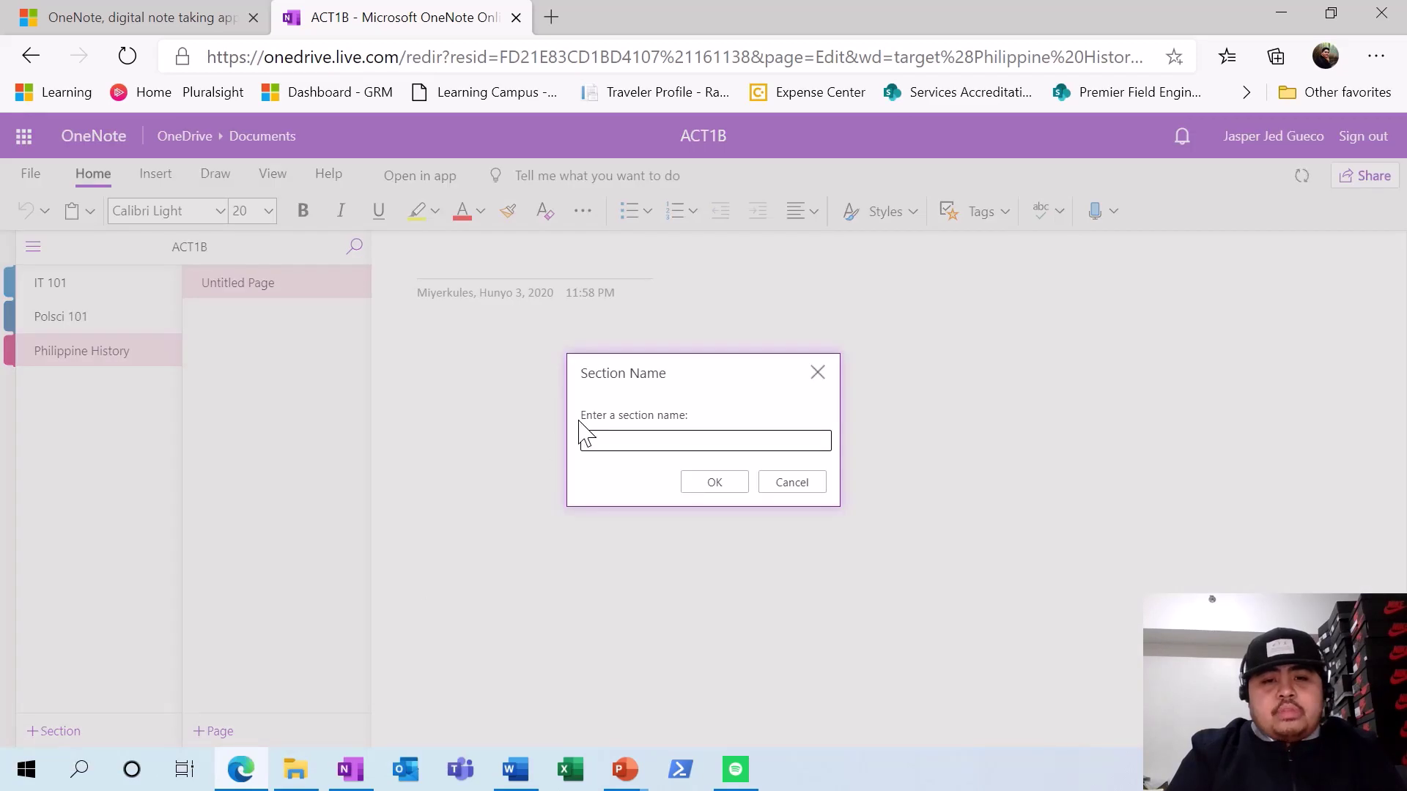
type("Engl")
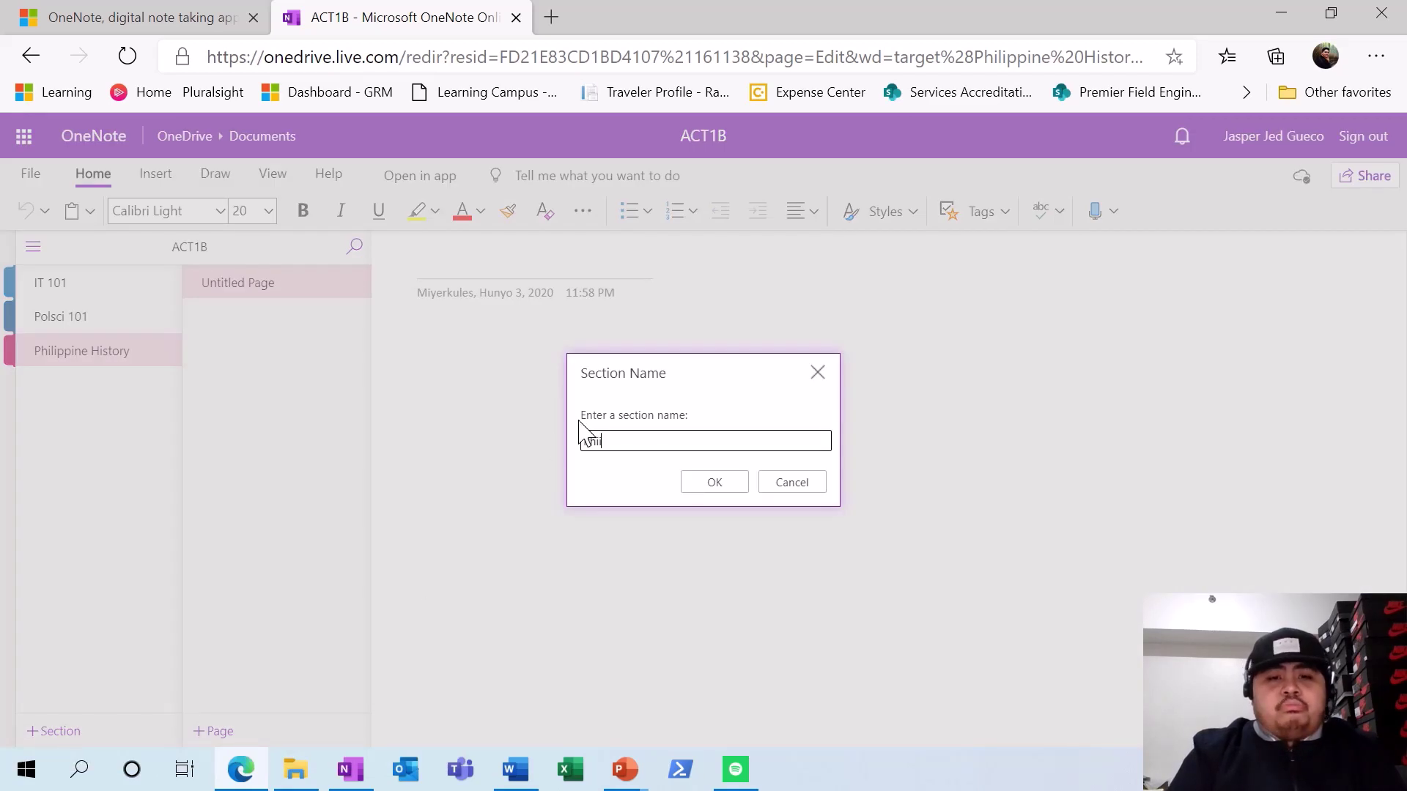
type("ilippin")
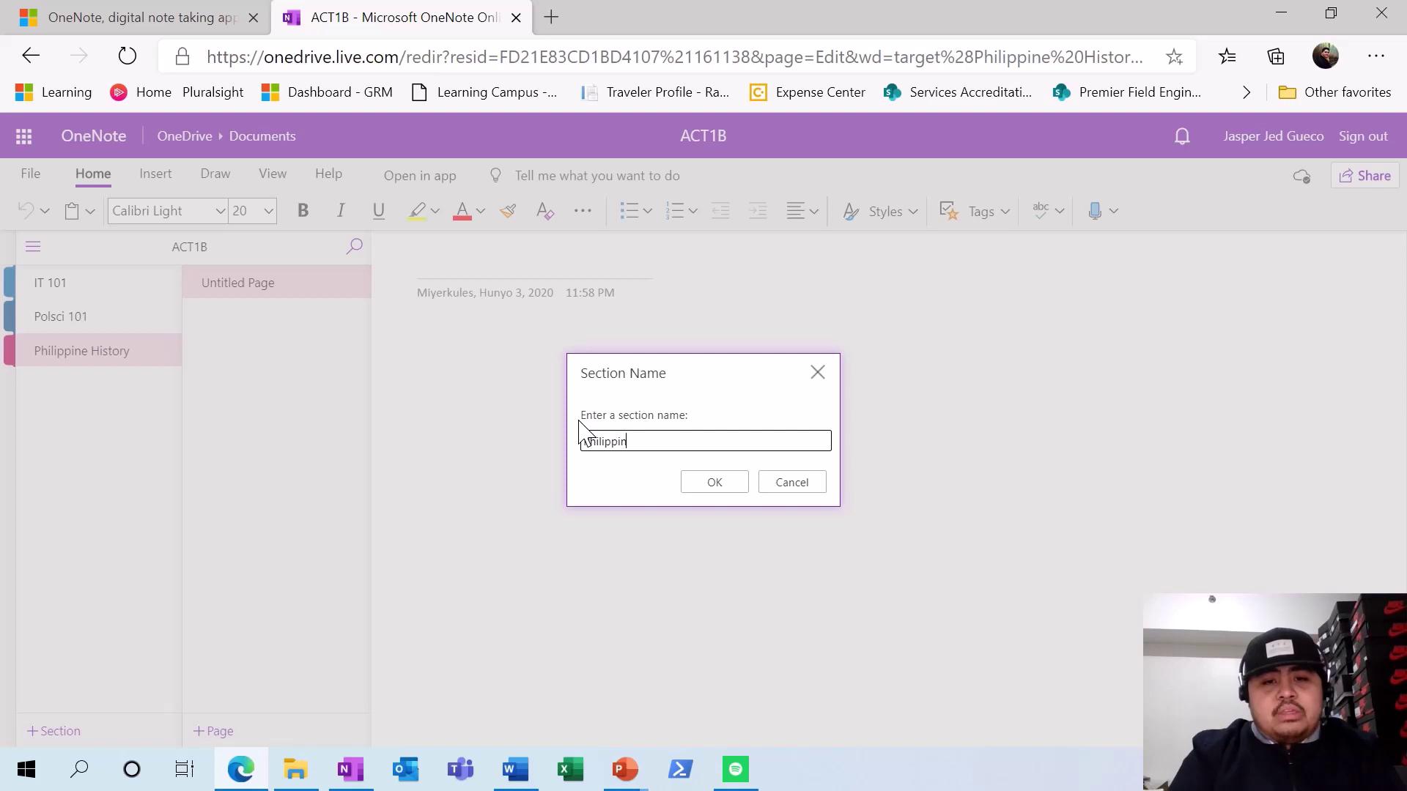
type("e History")
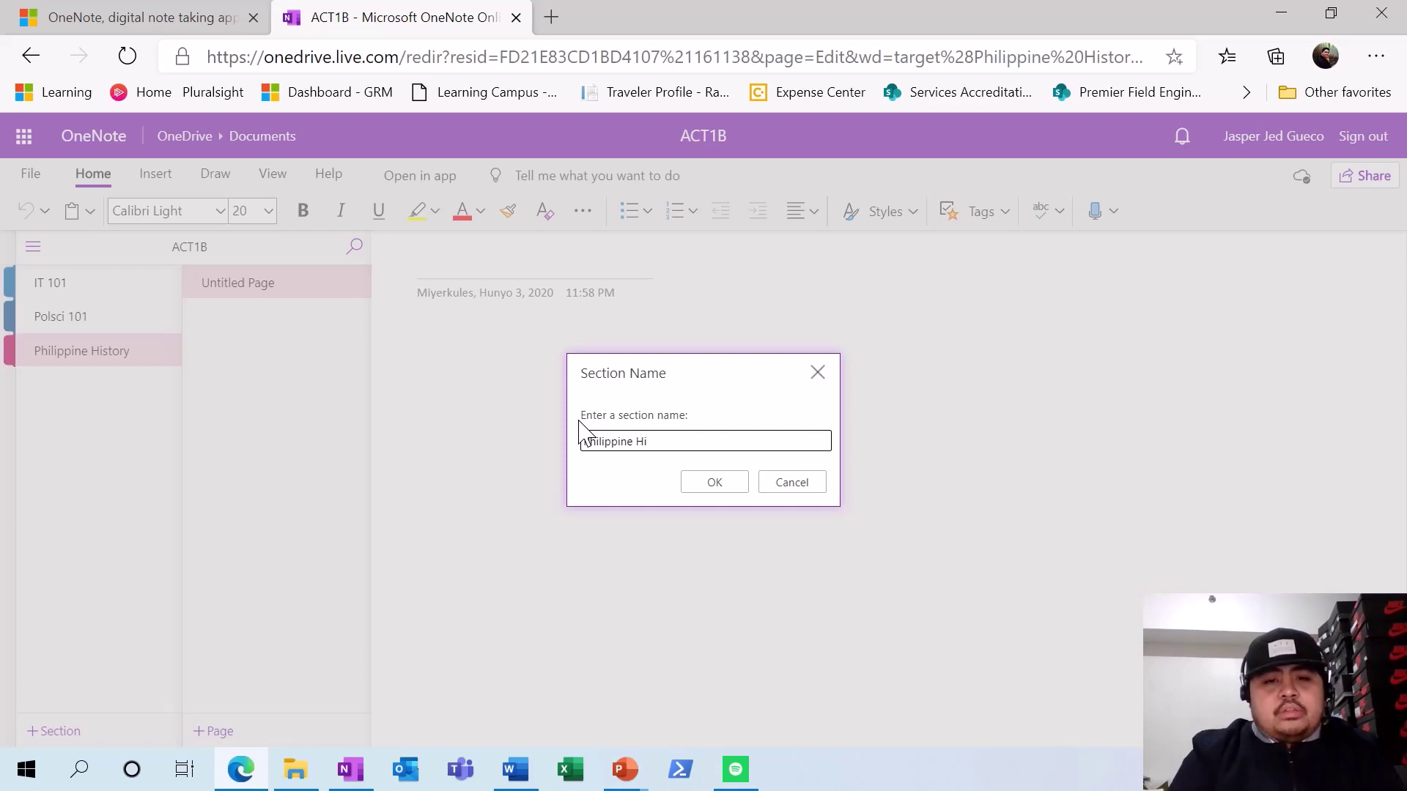
key("BackSpace")
key("BackSpace")
type("L")
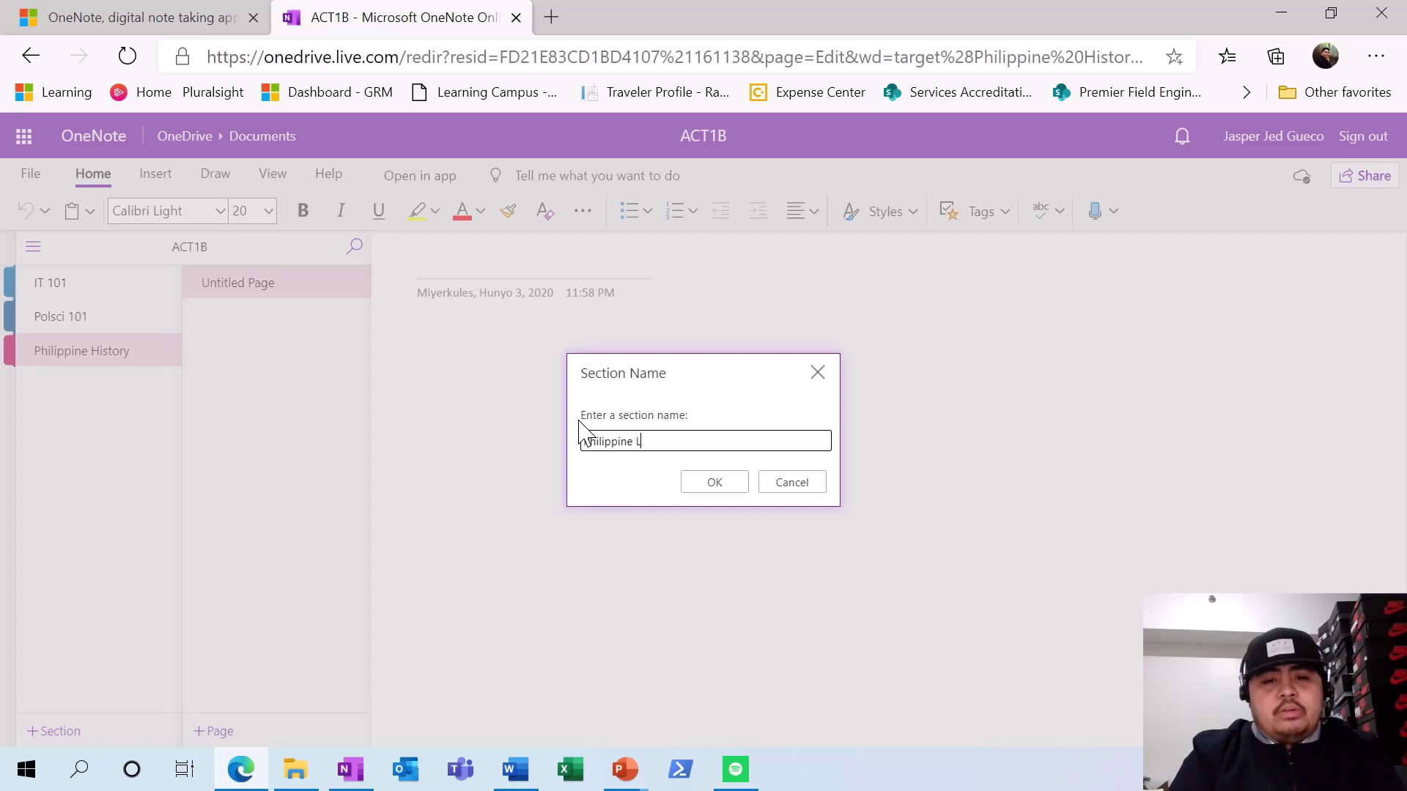
type("iterature")
key("Return")
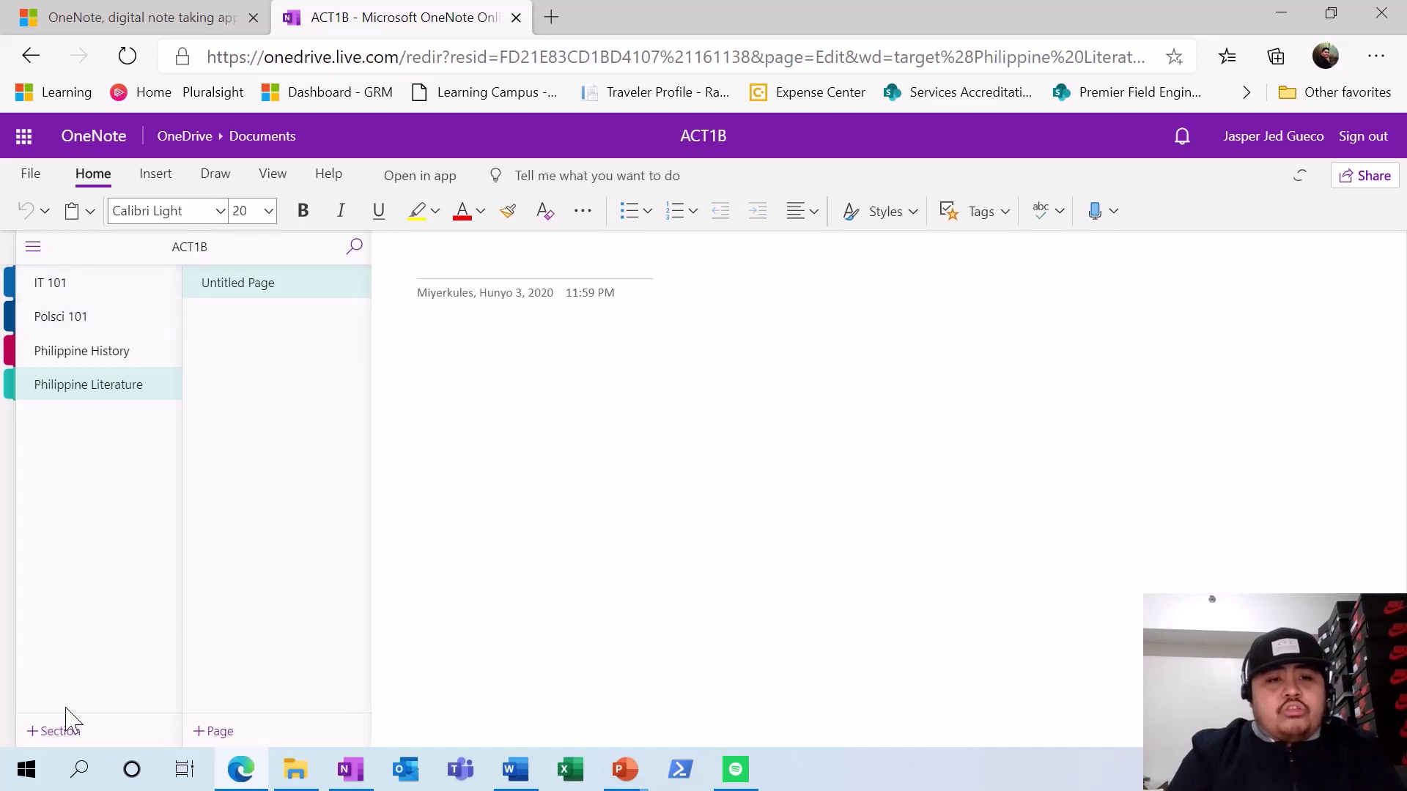
left_click(58, 730)
type("Int")
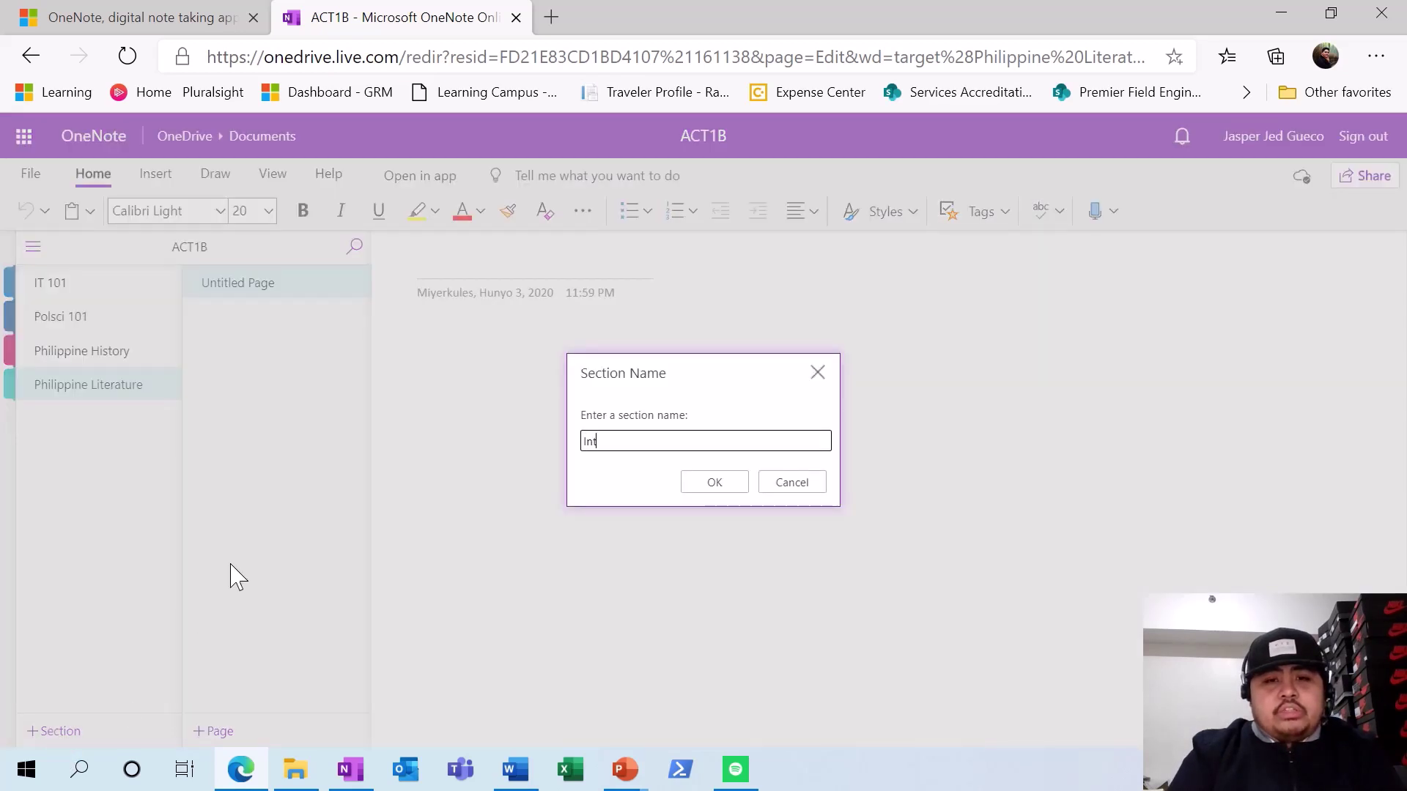
type("ro to Networkin")
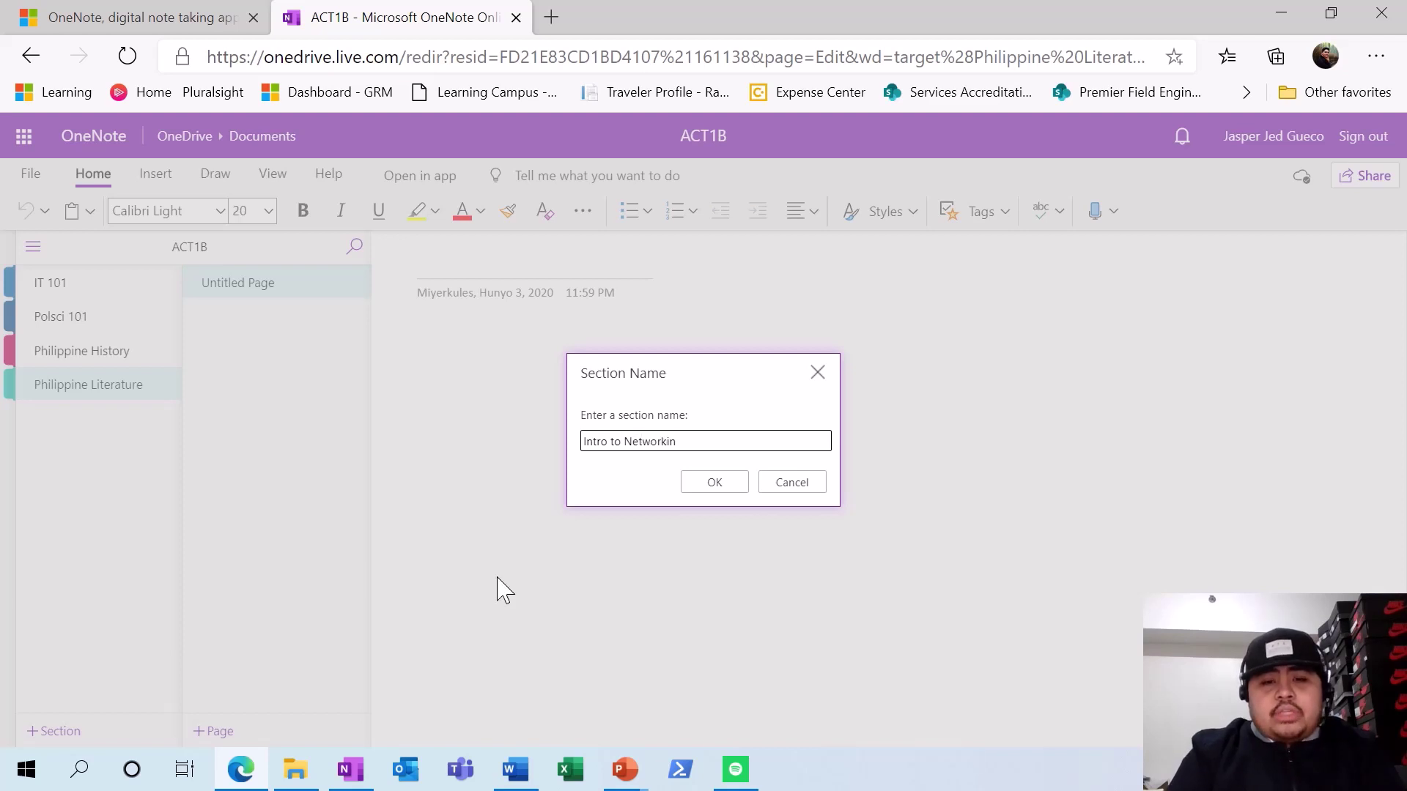
type("g")
left_click(714, 482)
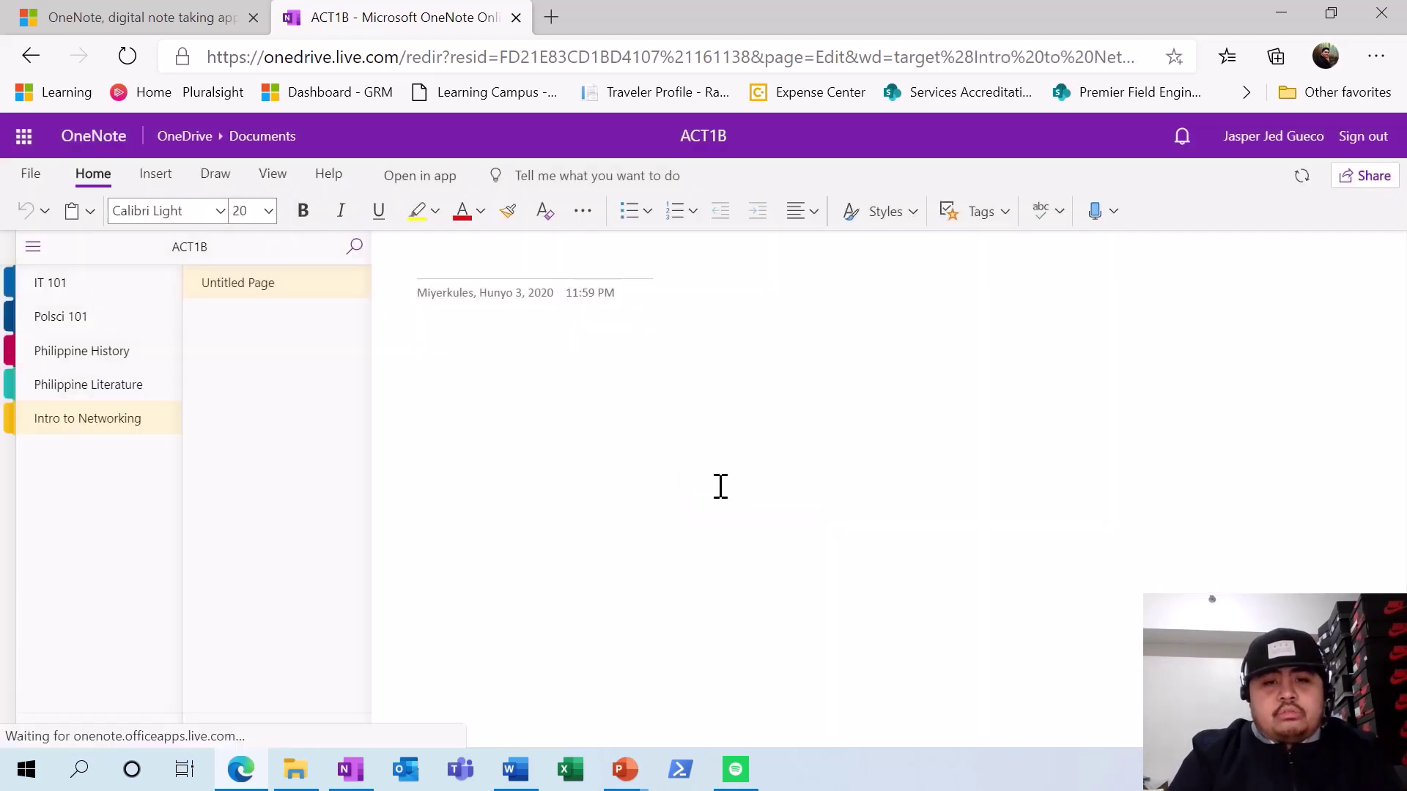
- In Philippine History, title the page 'First Day' and add a 'Pre-Colonial Period' page
left_click(111, 345)
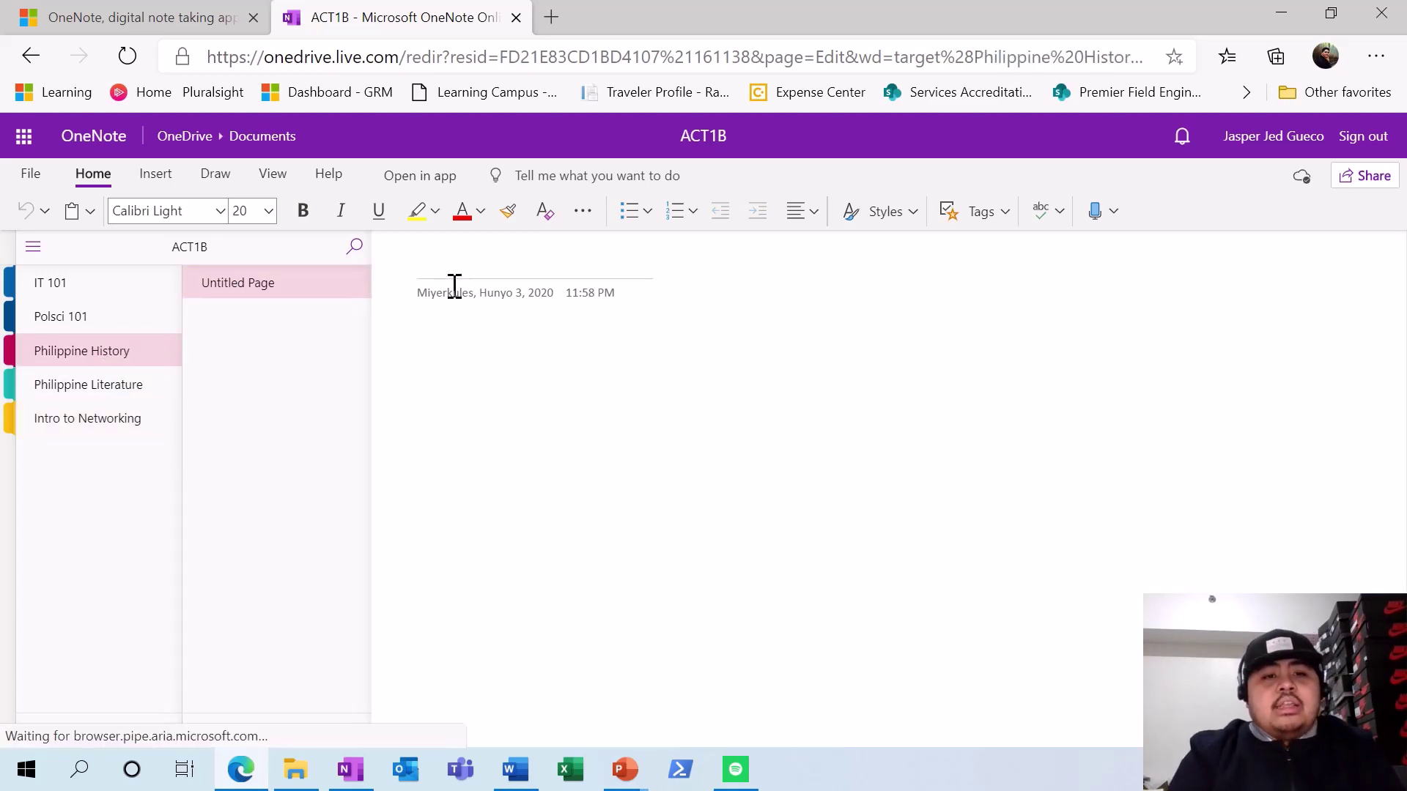
type("First Day")
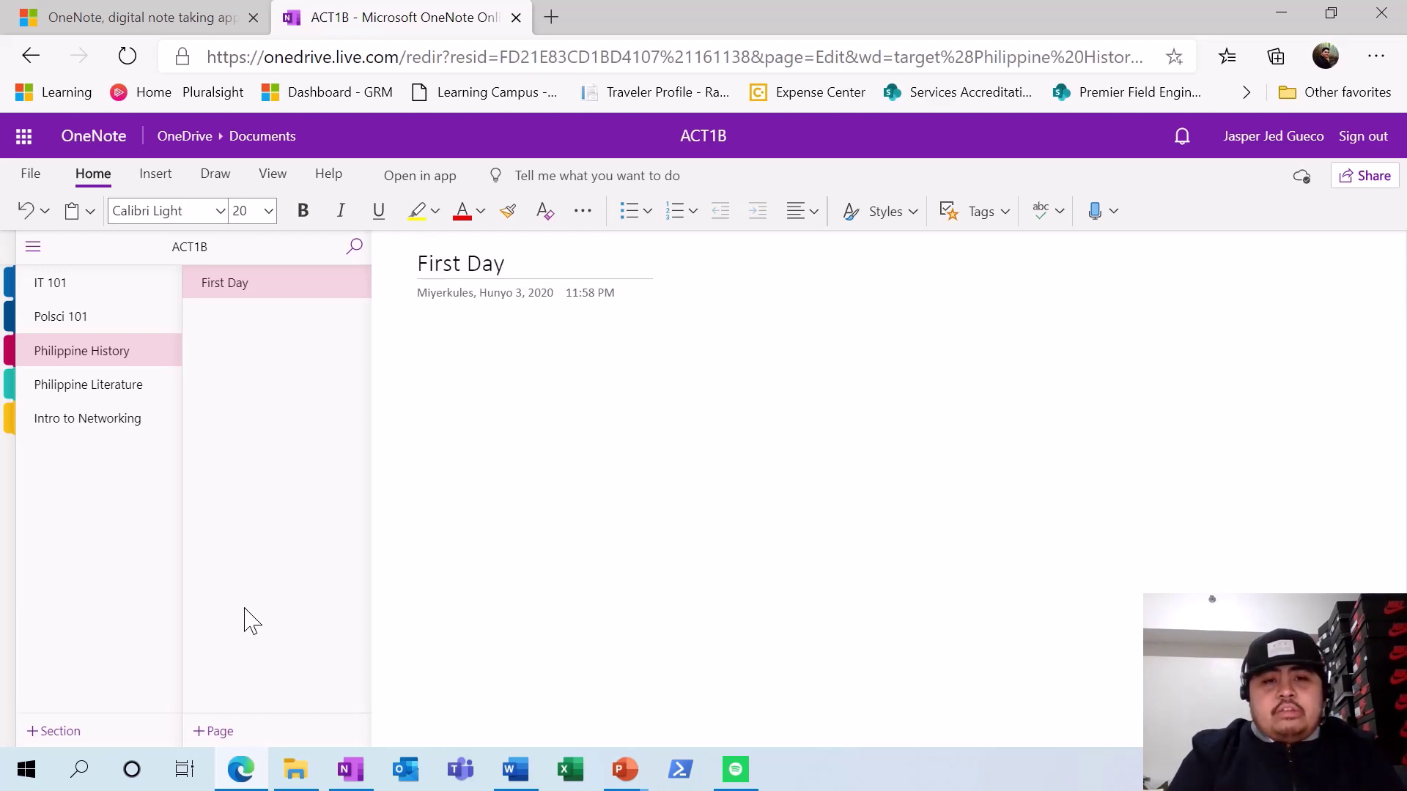
left_click(215, 732)
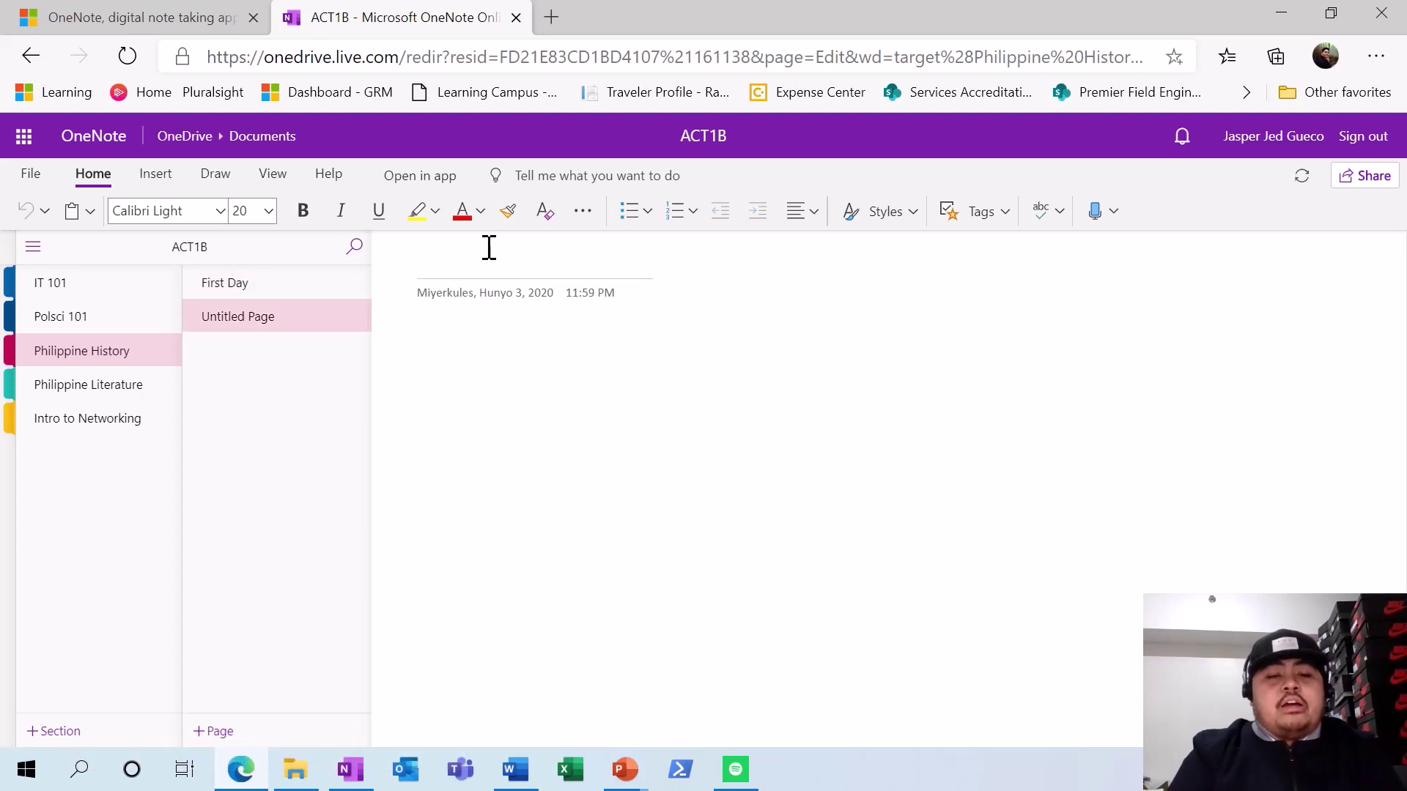
type("Pre-Co")
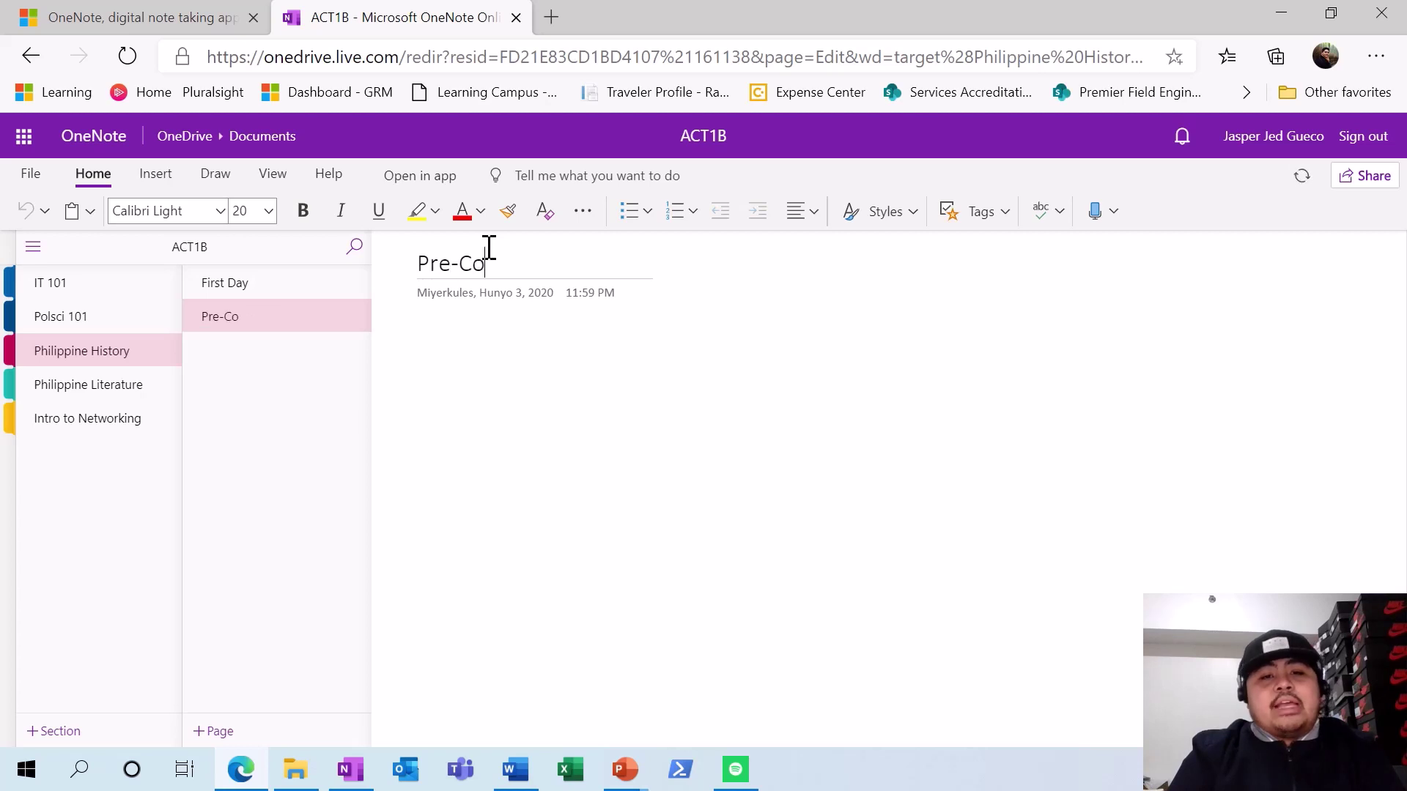
type("lonial Peri")
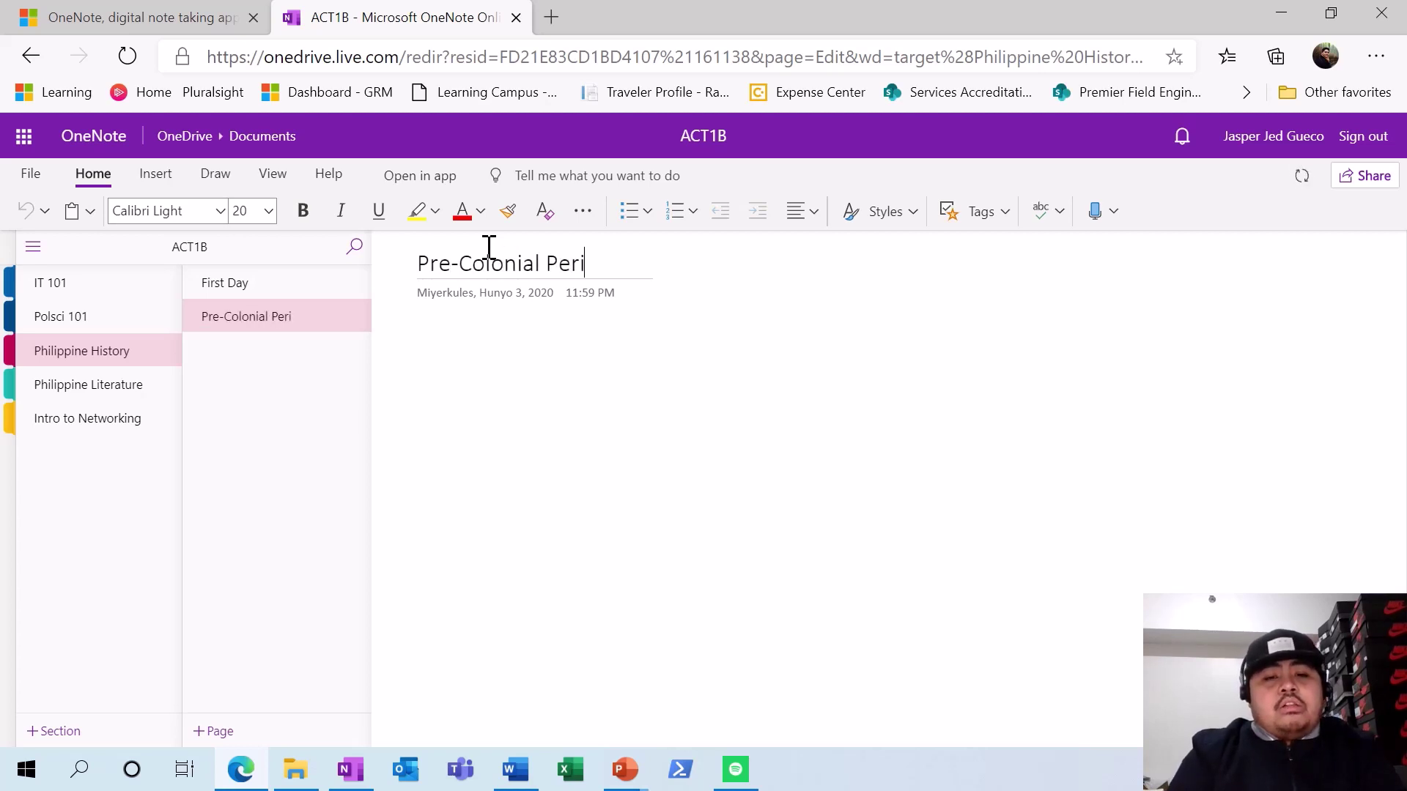
type("od")
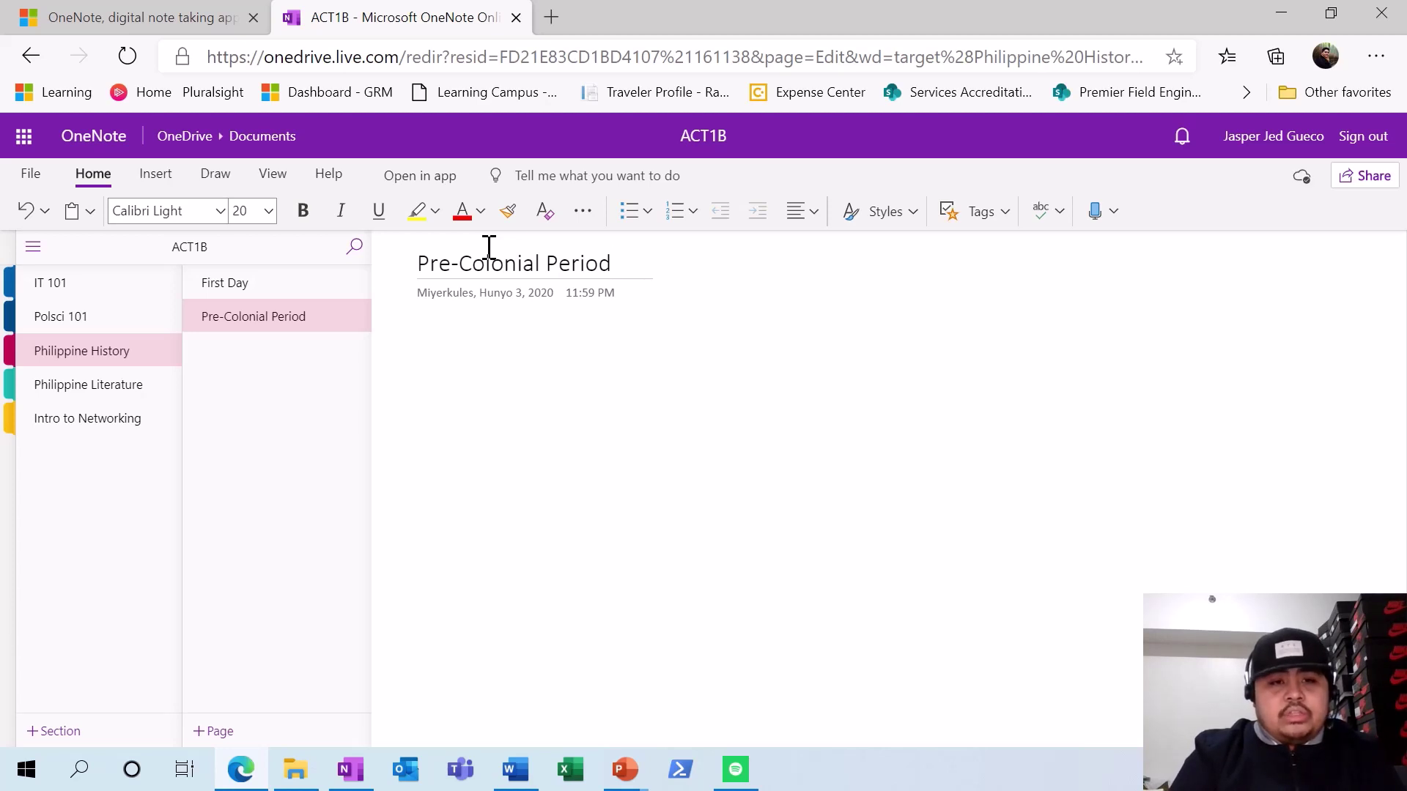
- Title the IT 101 page 'First Day'
left_click(105, 304)
type("F")
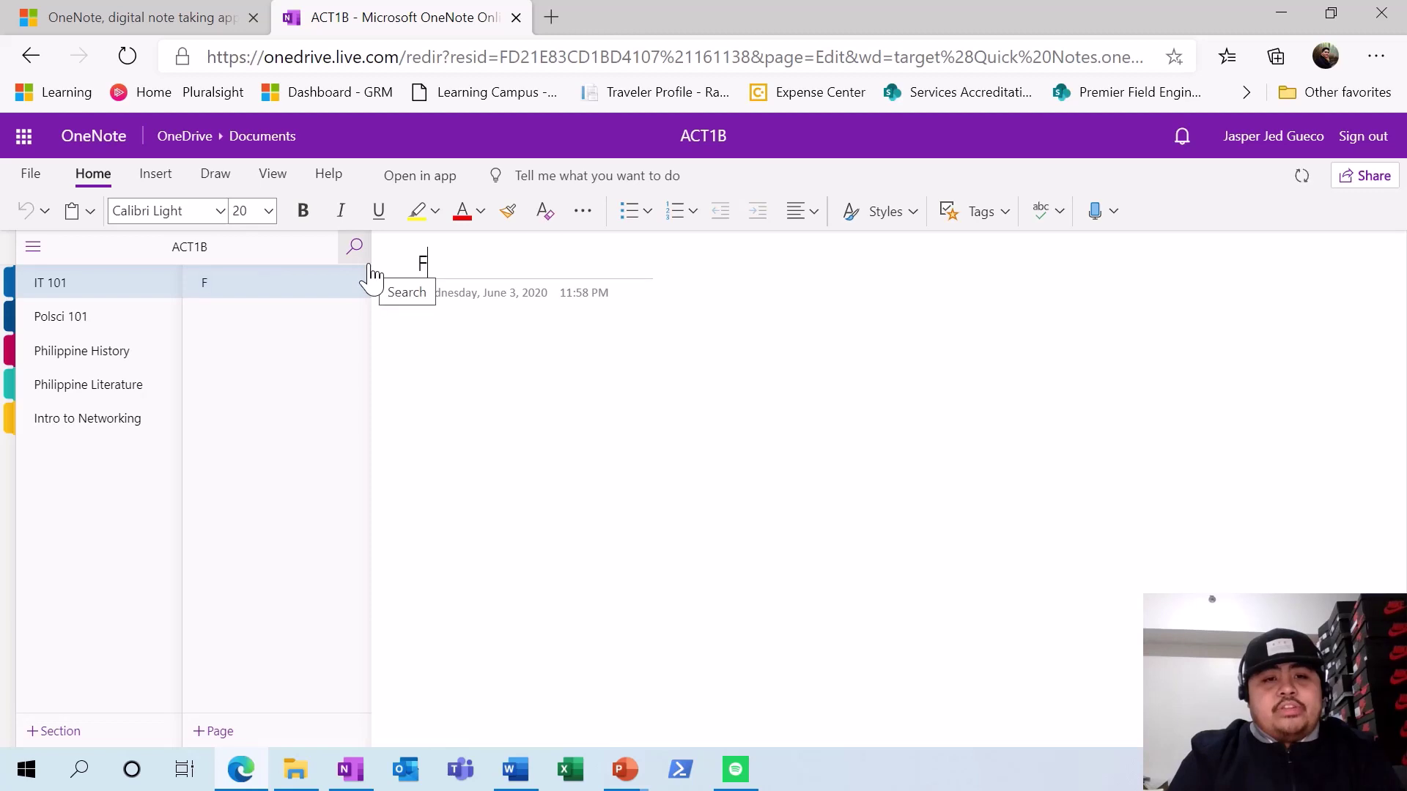
type("irst day")
key("BackSpace")
key("BackSpace")
key("BackSpace")
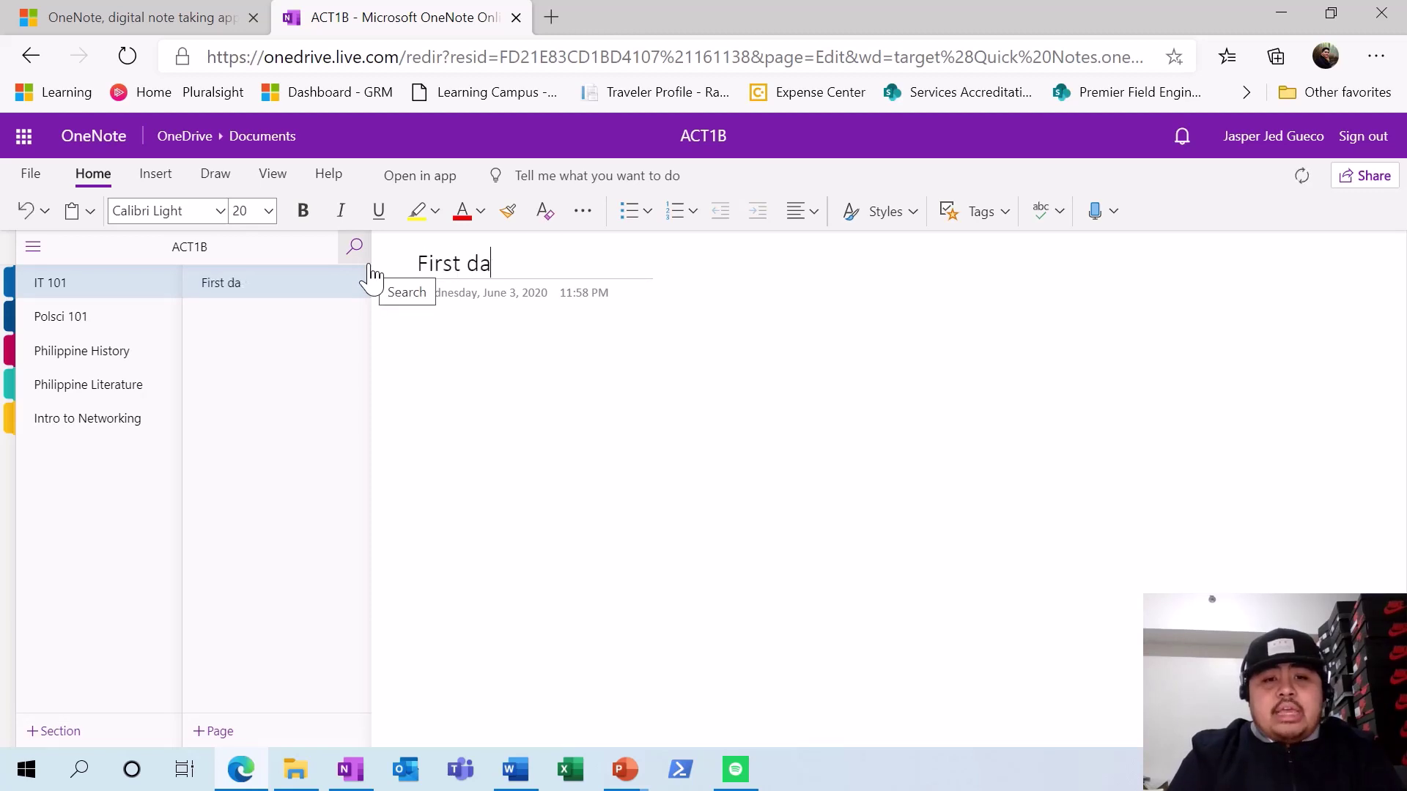
type("DAy")
key("BackSpace")
key("BackSpace")
type("ay")
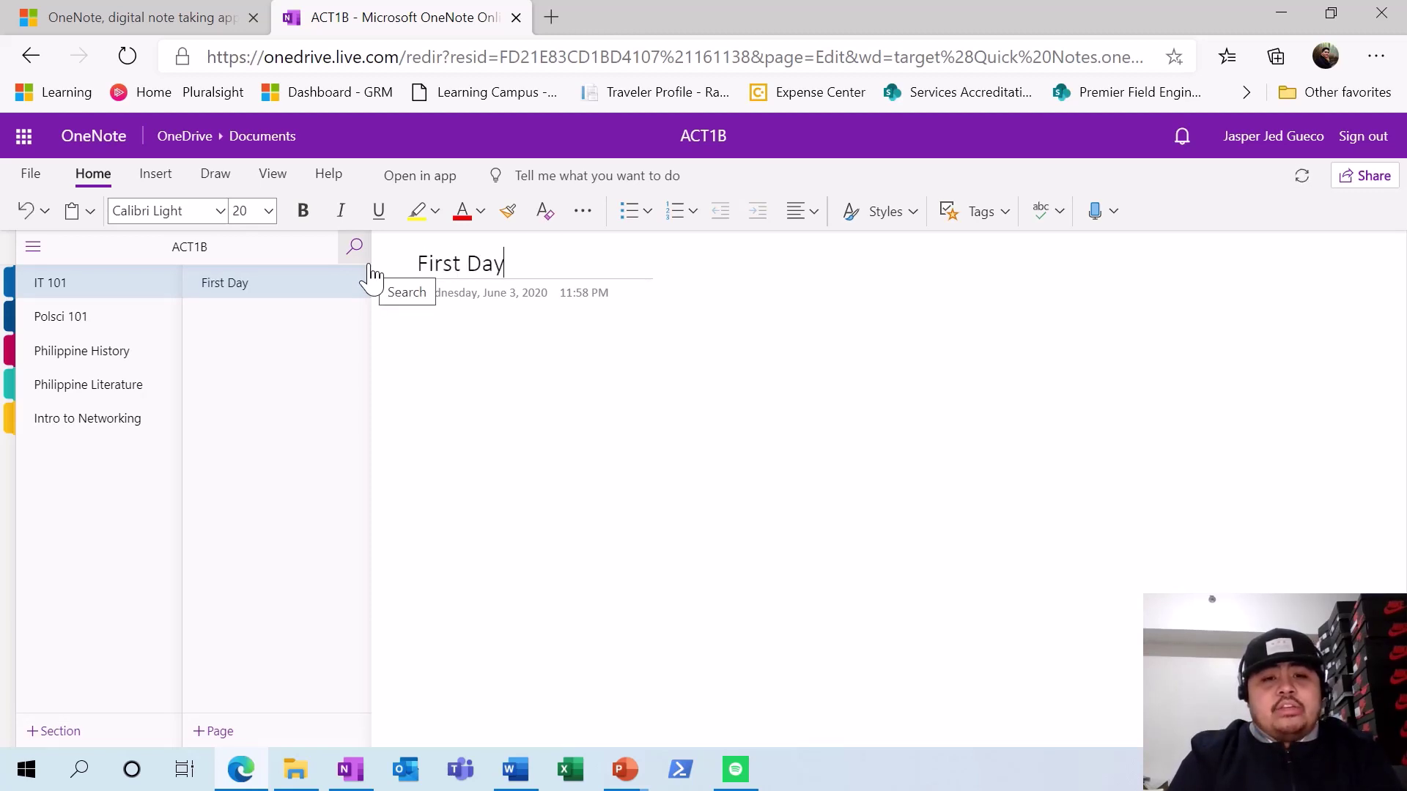
- Add 'Teachers Name:', 'Time:', 'Room:' and 'Class rules:' lines below the date
left_click(421, 341)
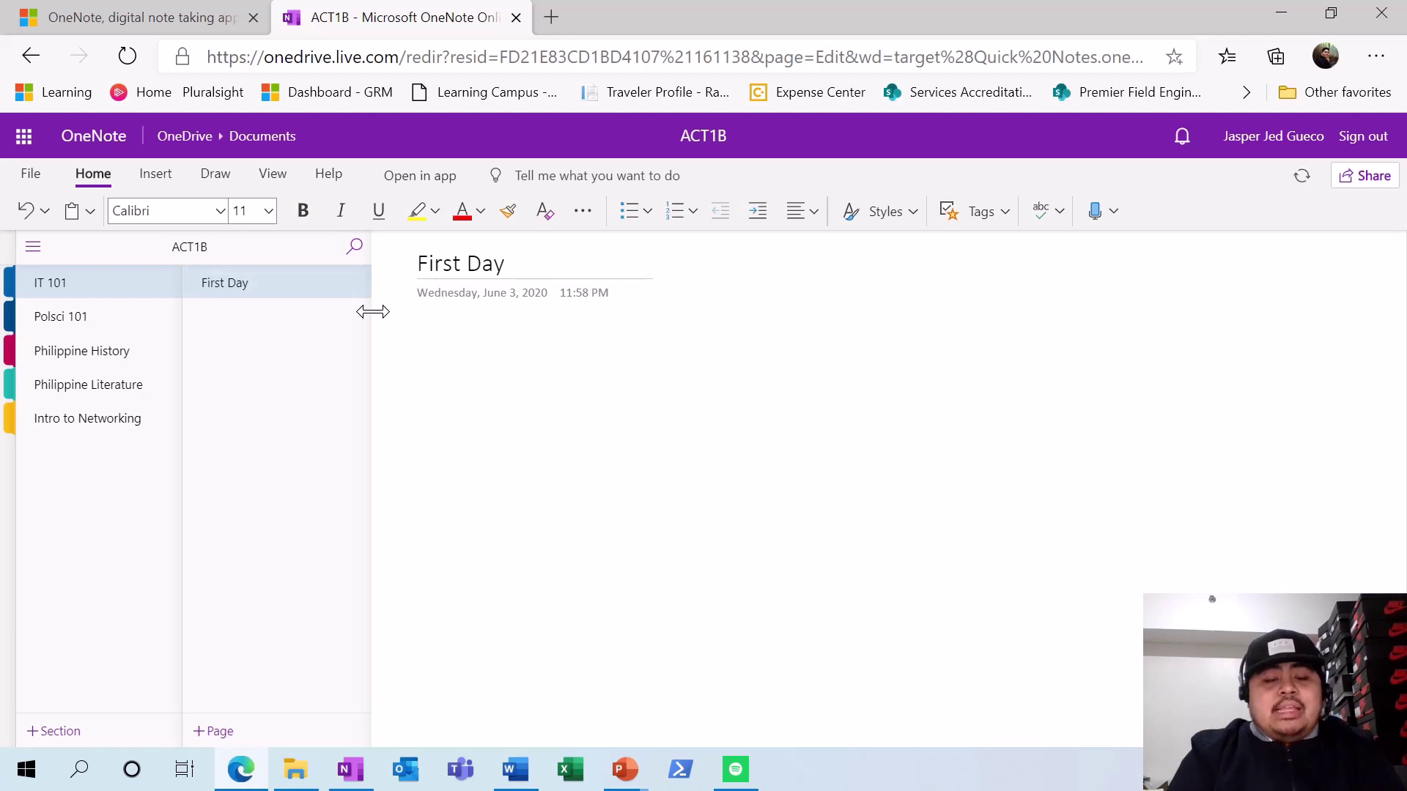
type("Teachers Name")
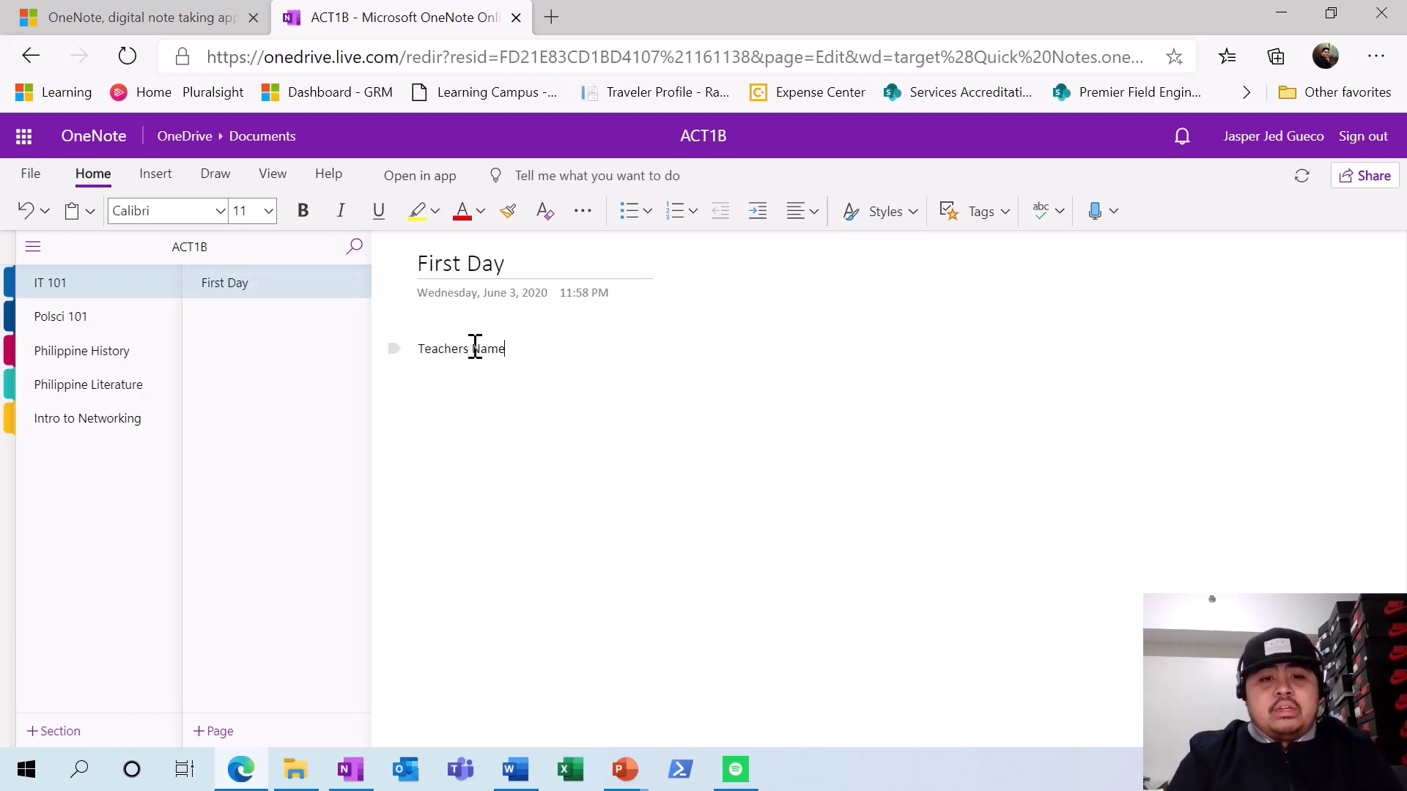
type(":")
key("Return")
type("Time")
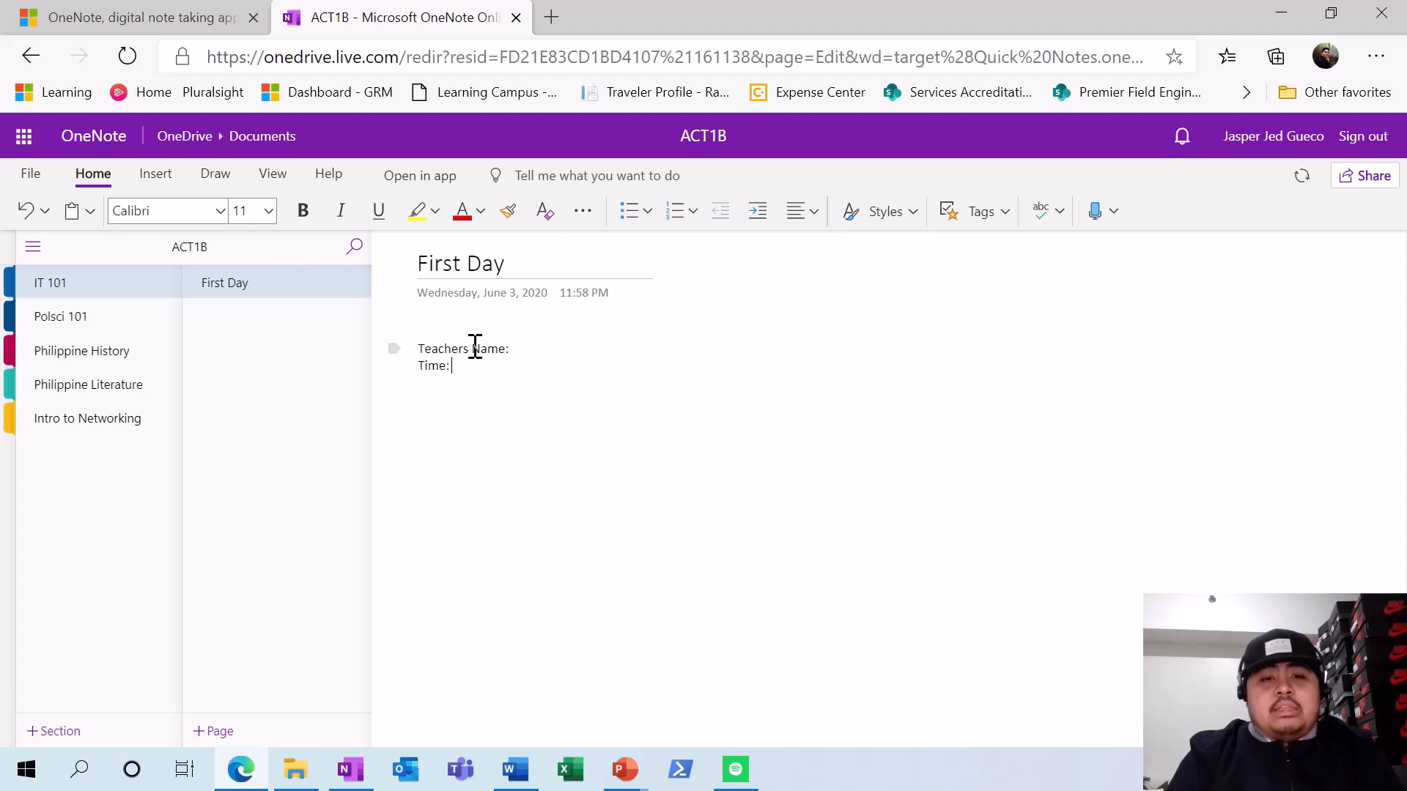
key("BackSpace")
key("BackSpace")
type("R")
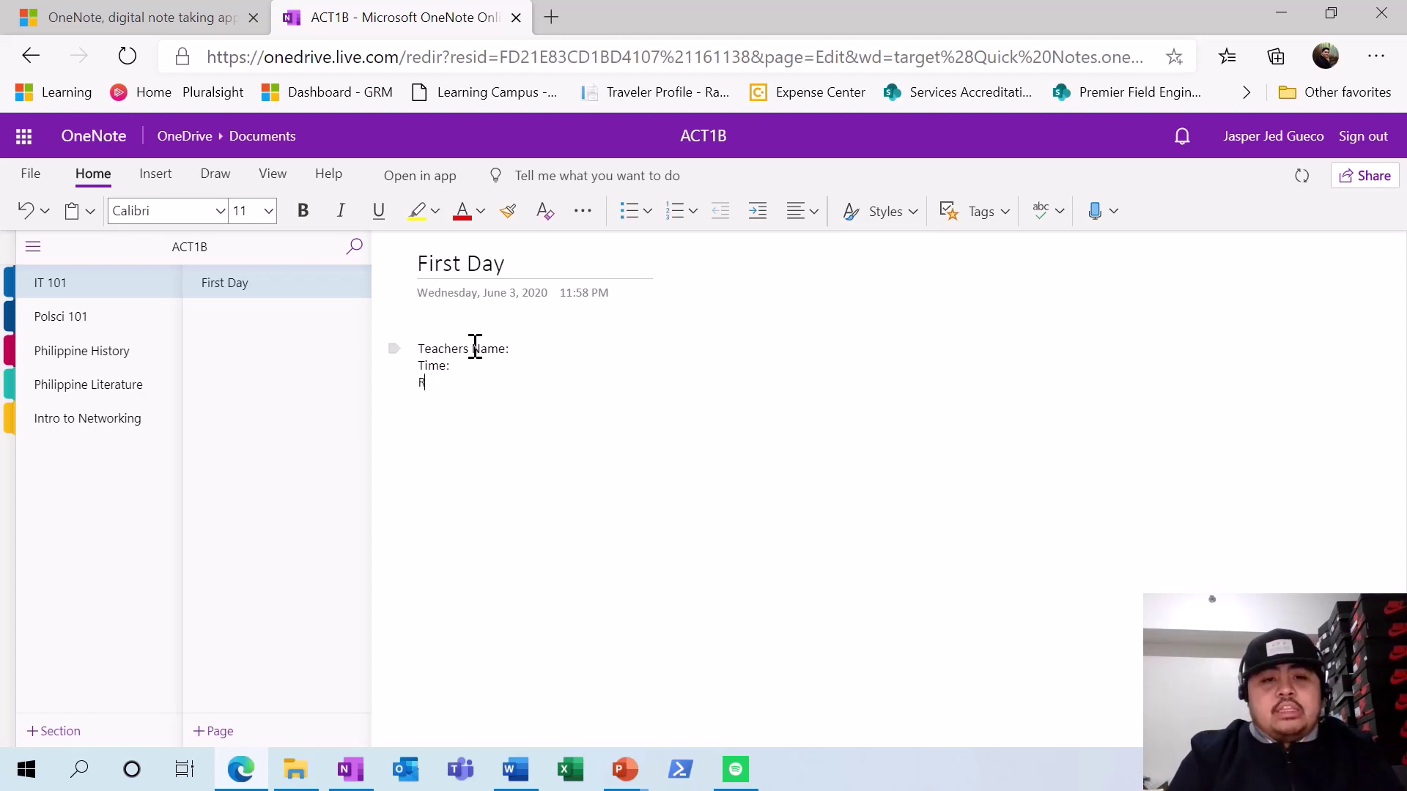
type("oom:")
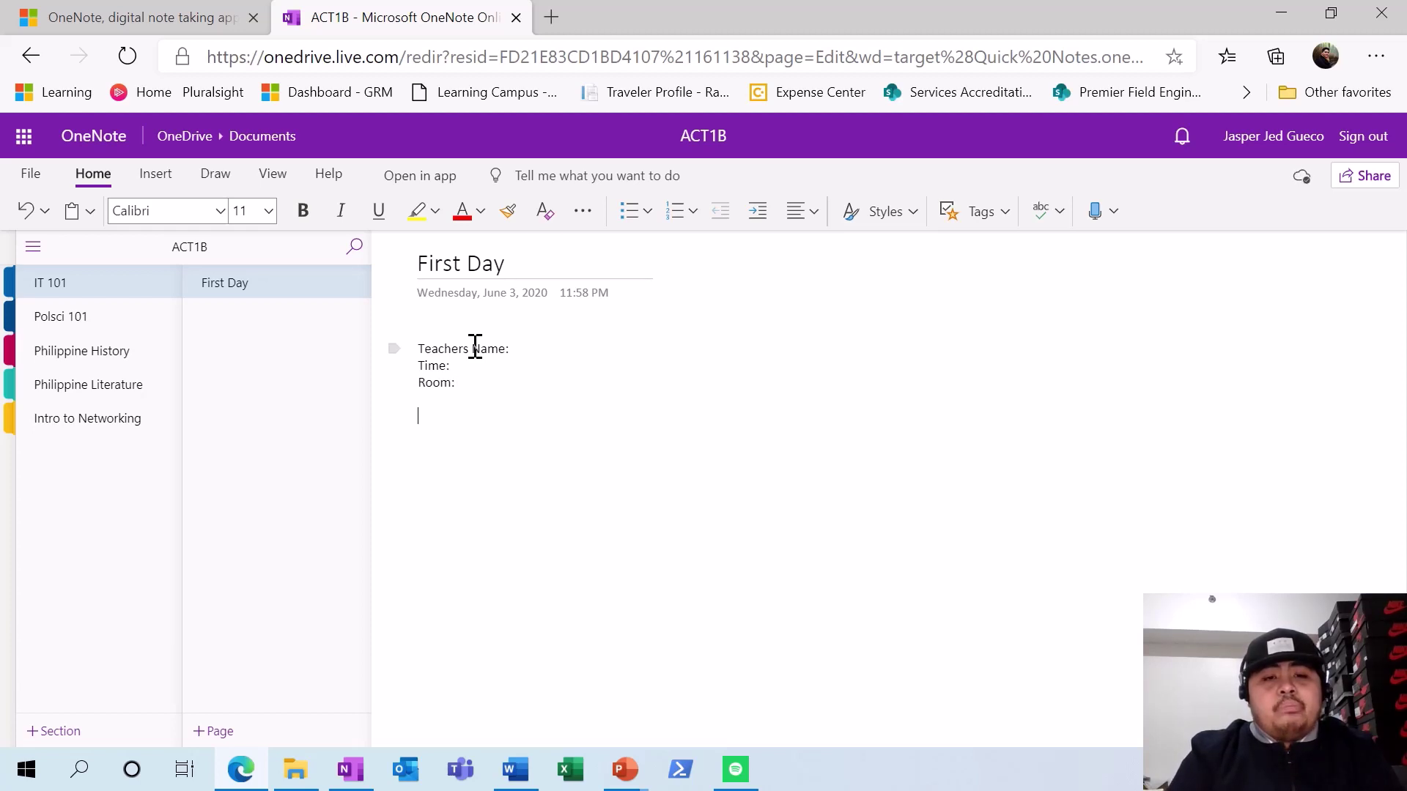
type("Class ru")
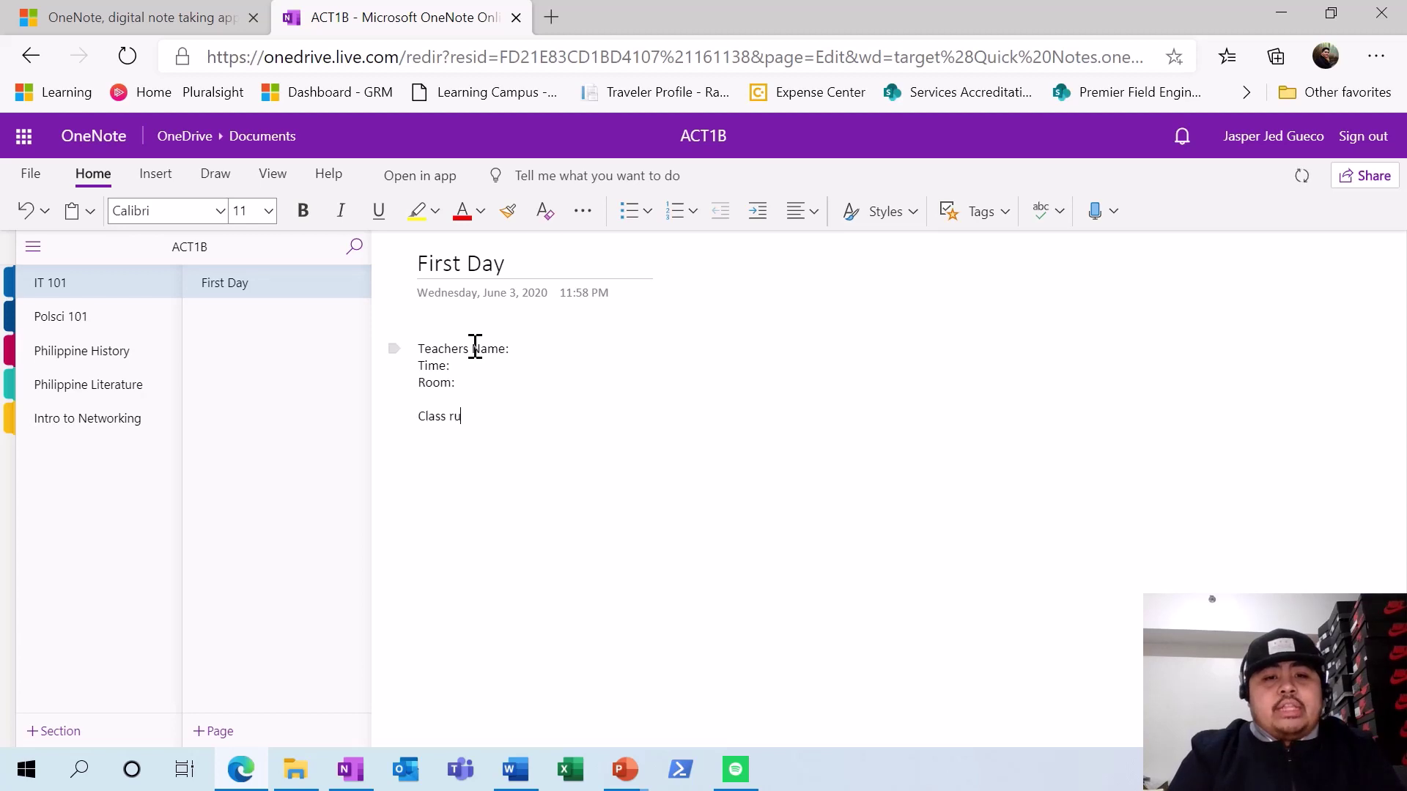
type("les:")
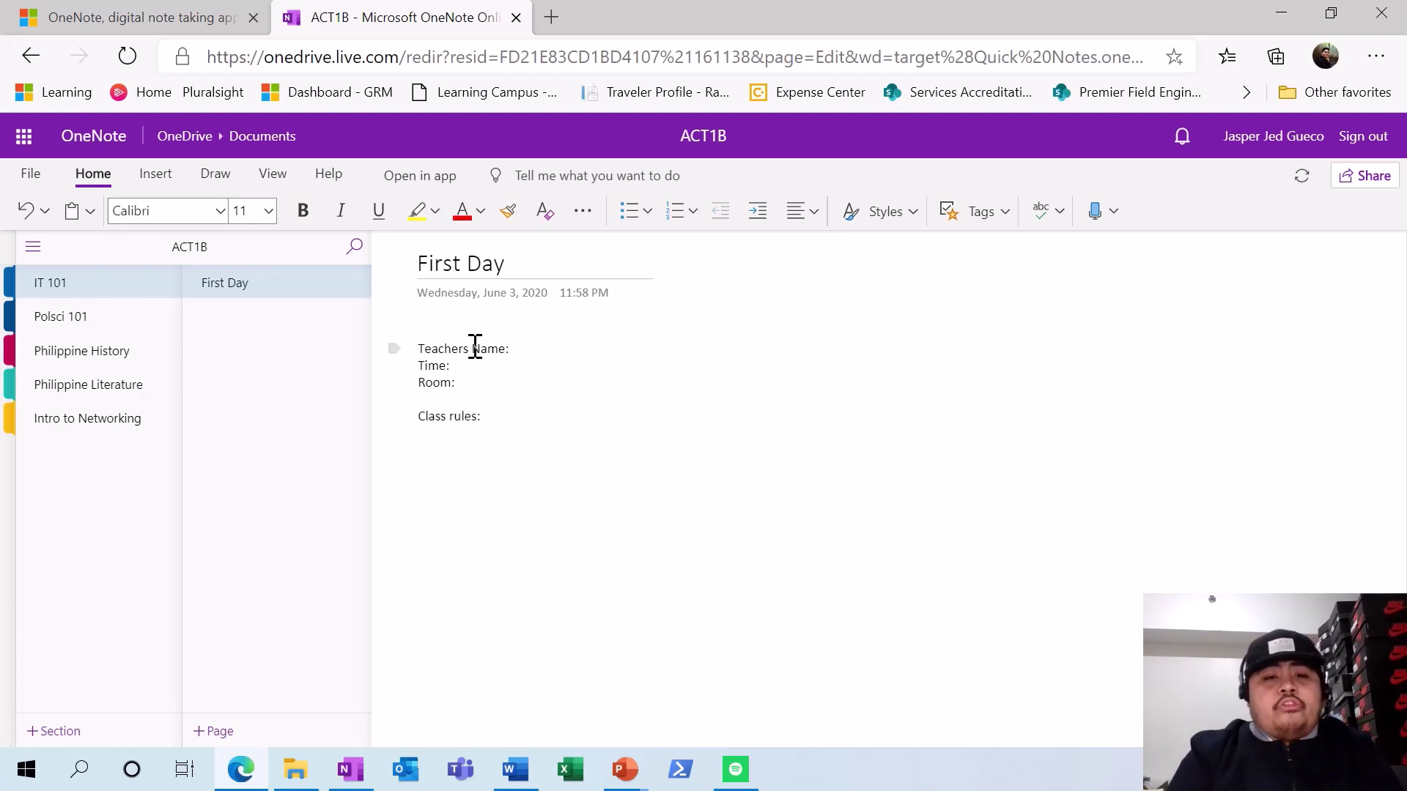
- Add a new IT 101 page titled 'Assignment # 1'
left_click(241, 731)
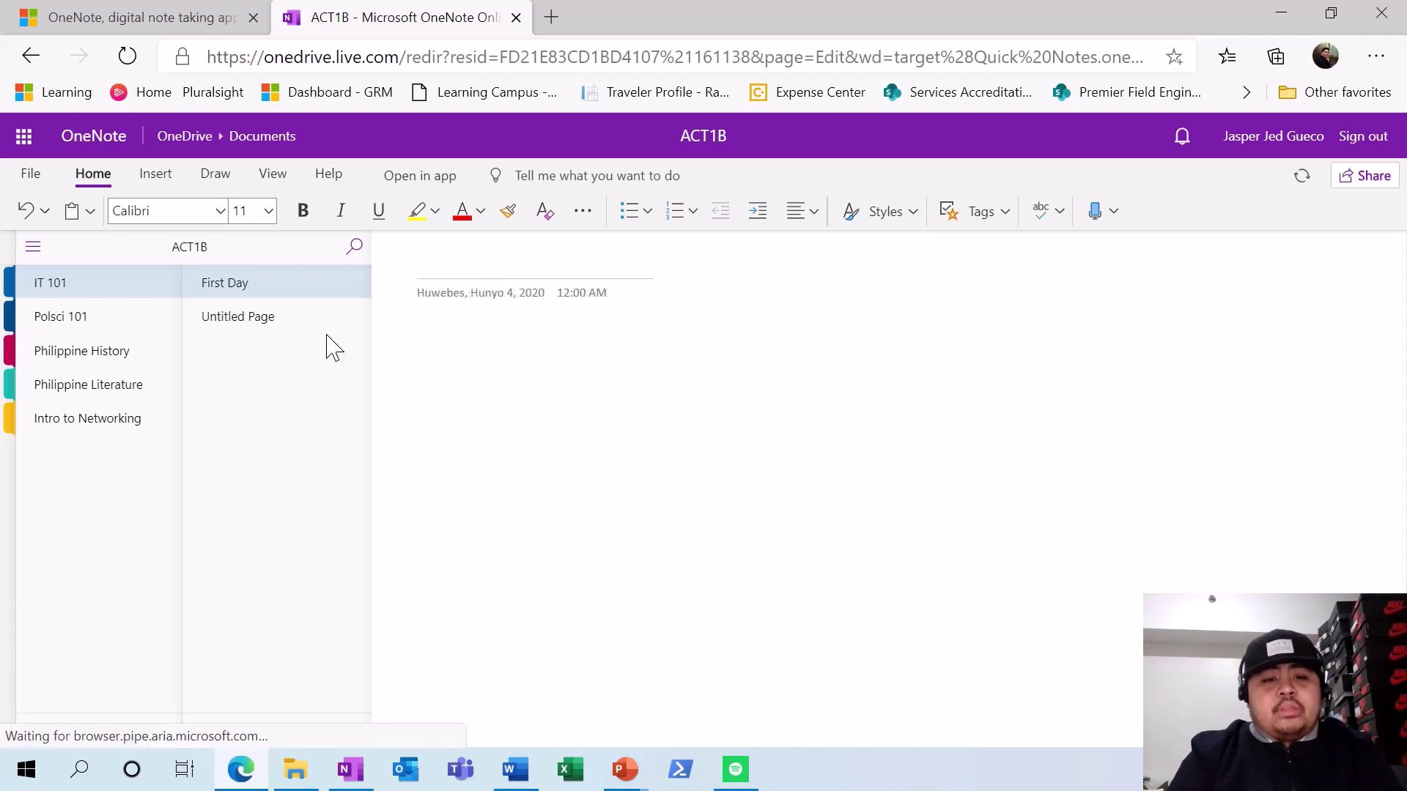
right_click(264, 323)
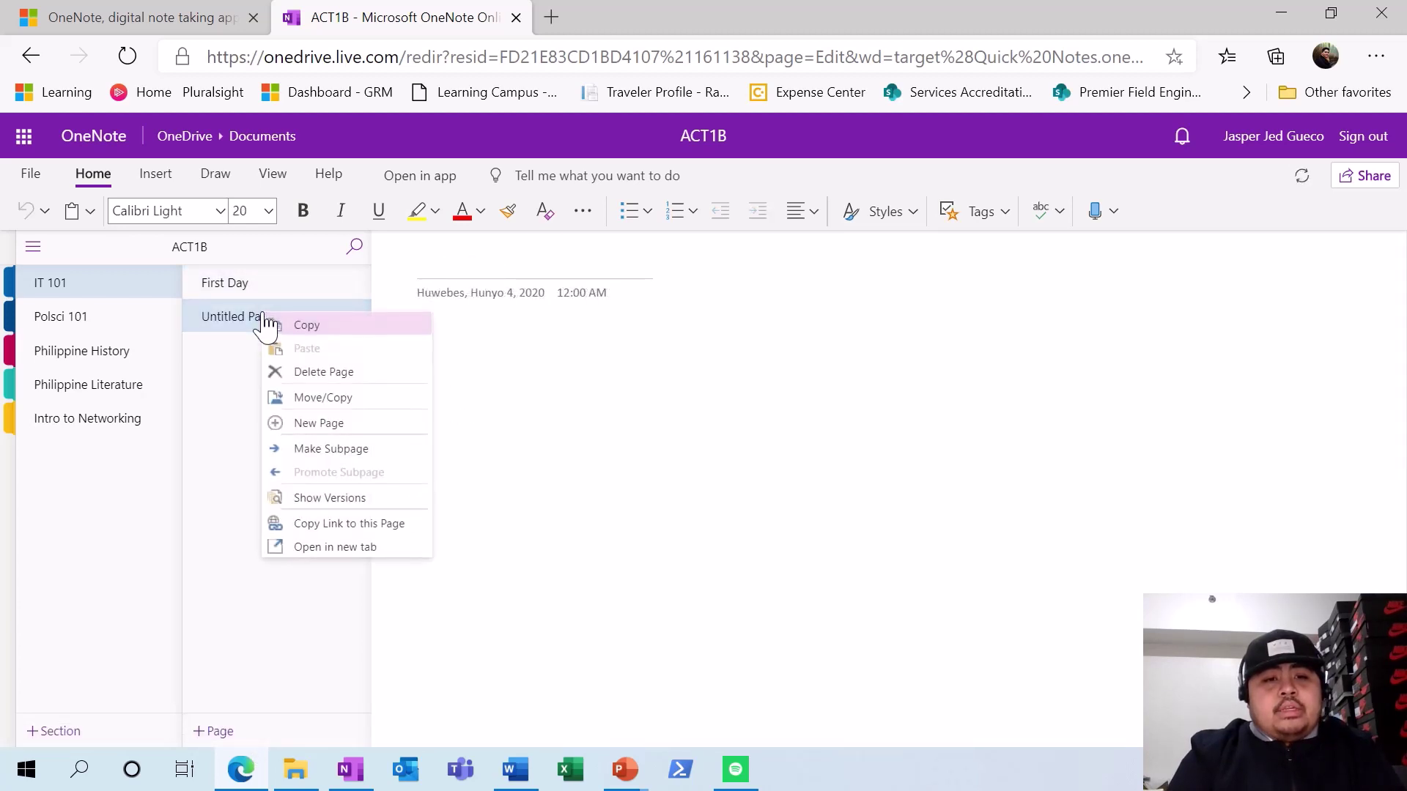
left_click(480, 266)
type("Assignmen")
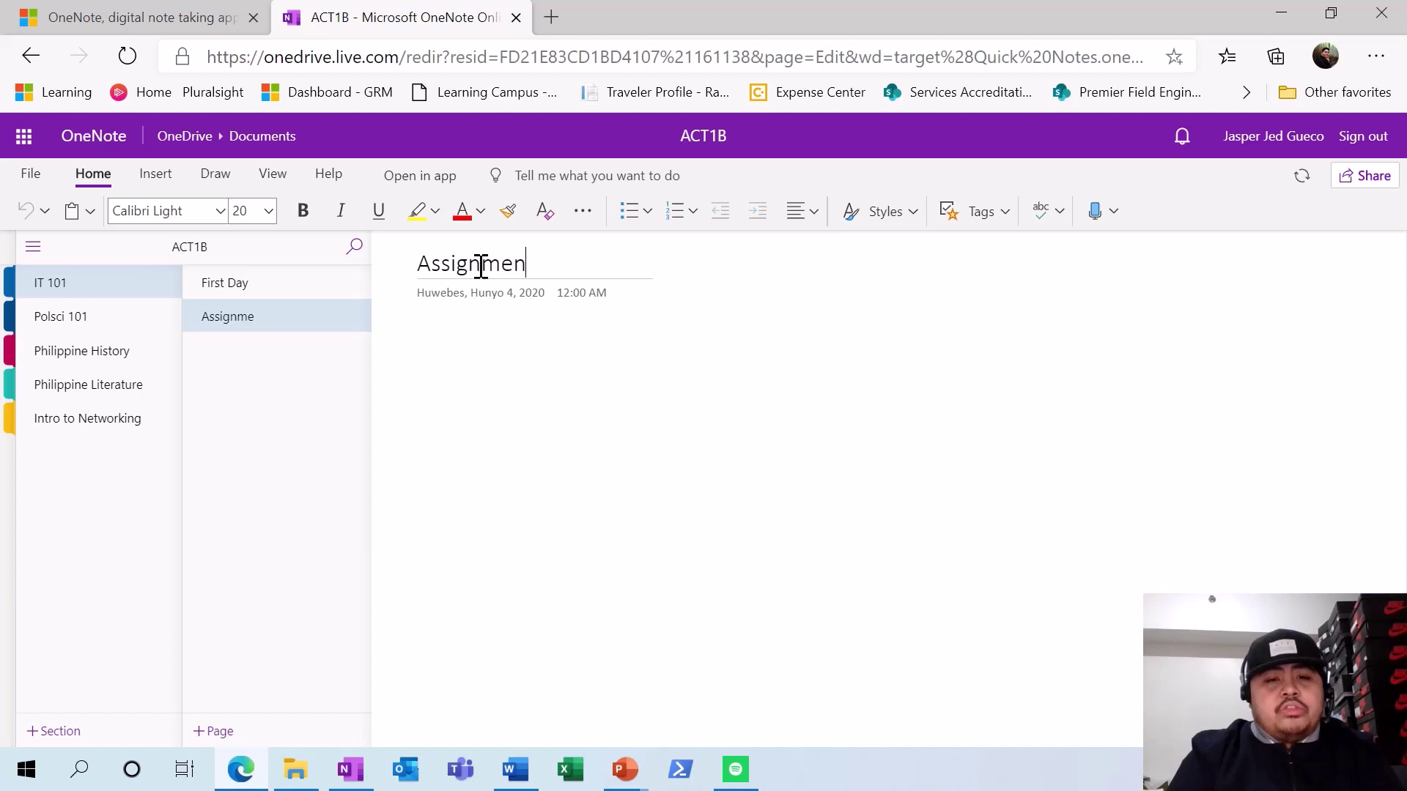
type("t # 1")
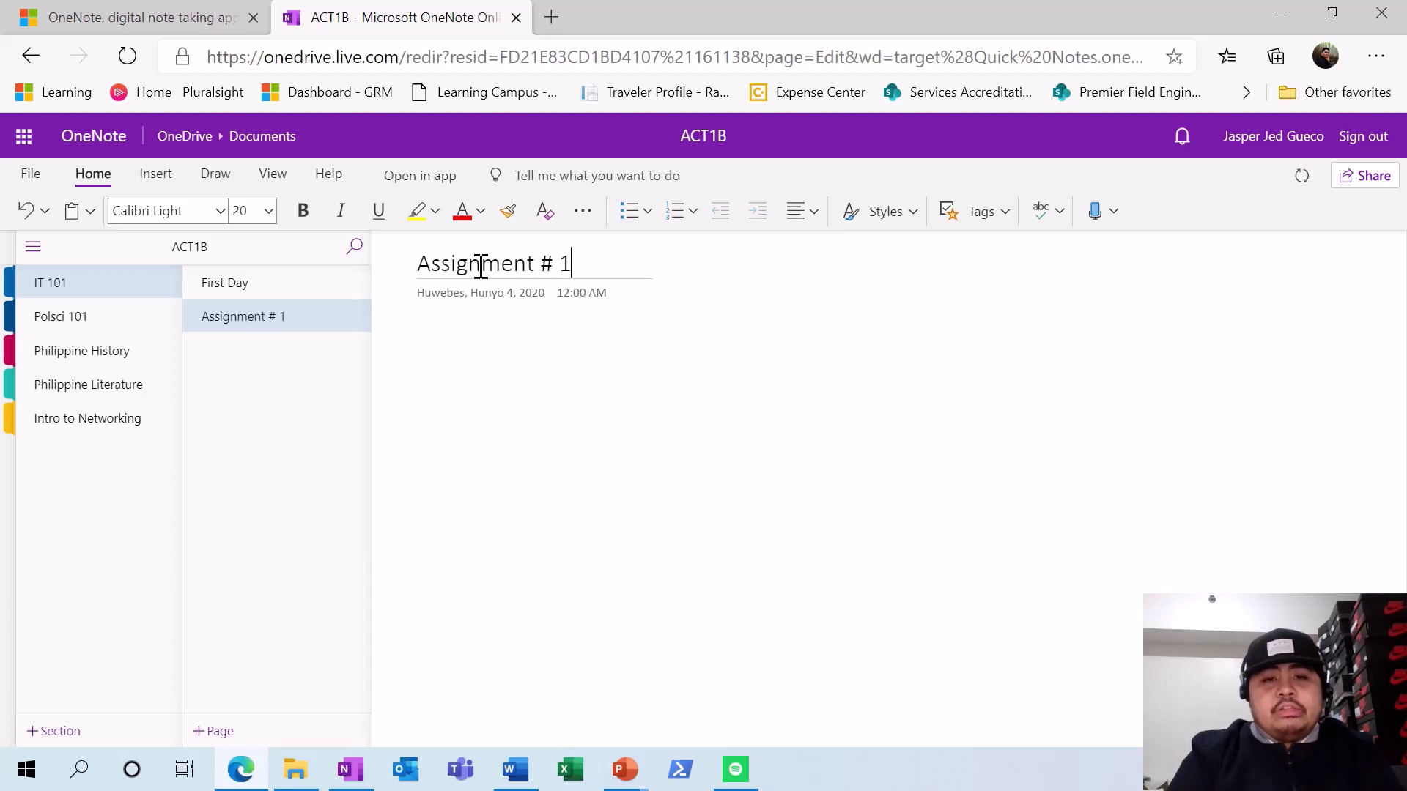
- Make Assignment # 1 a subpage of First Day and check both pages
right_click(252, 318)
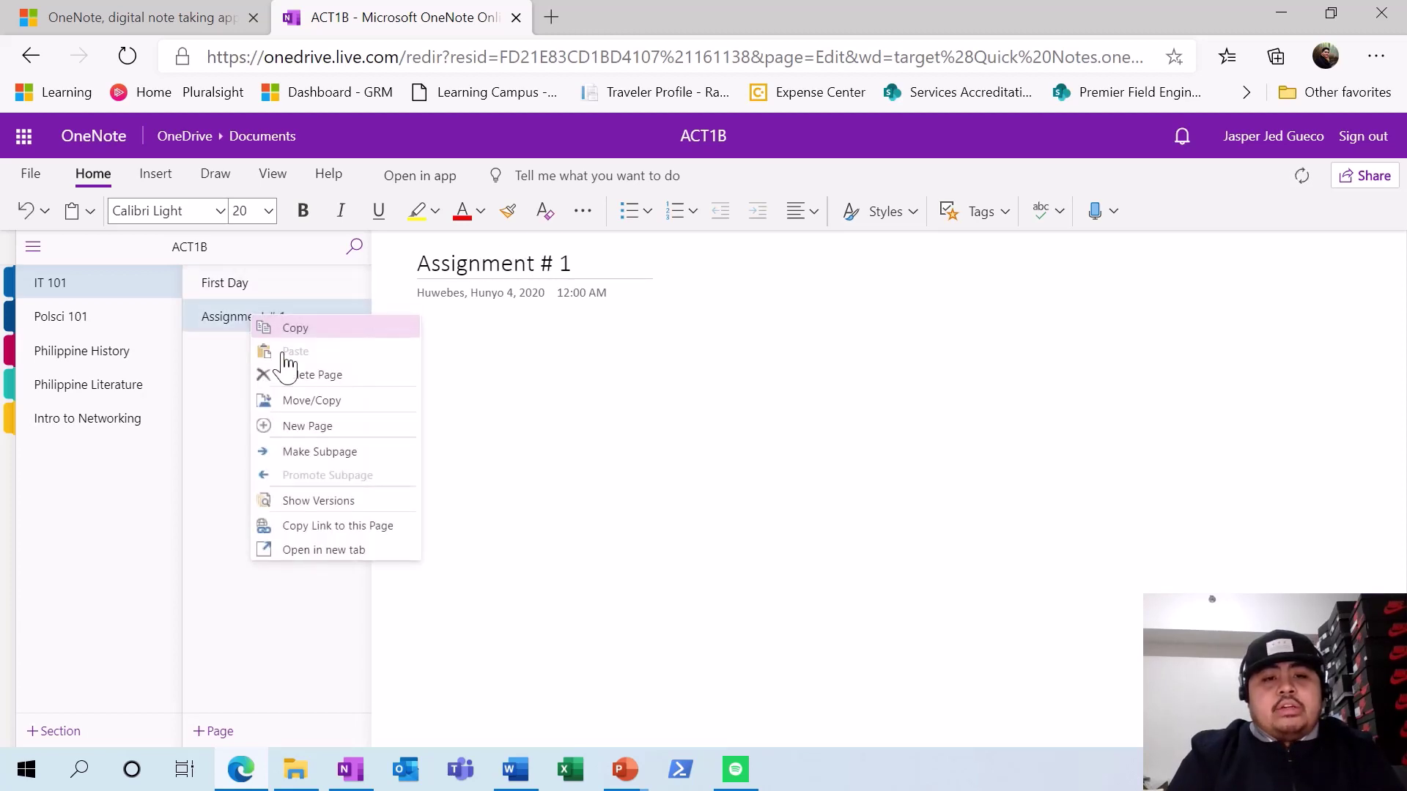
left_click(320, 453)
left_click(236, 286)
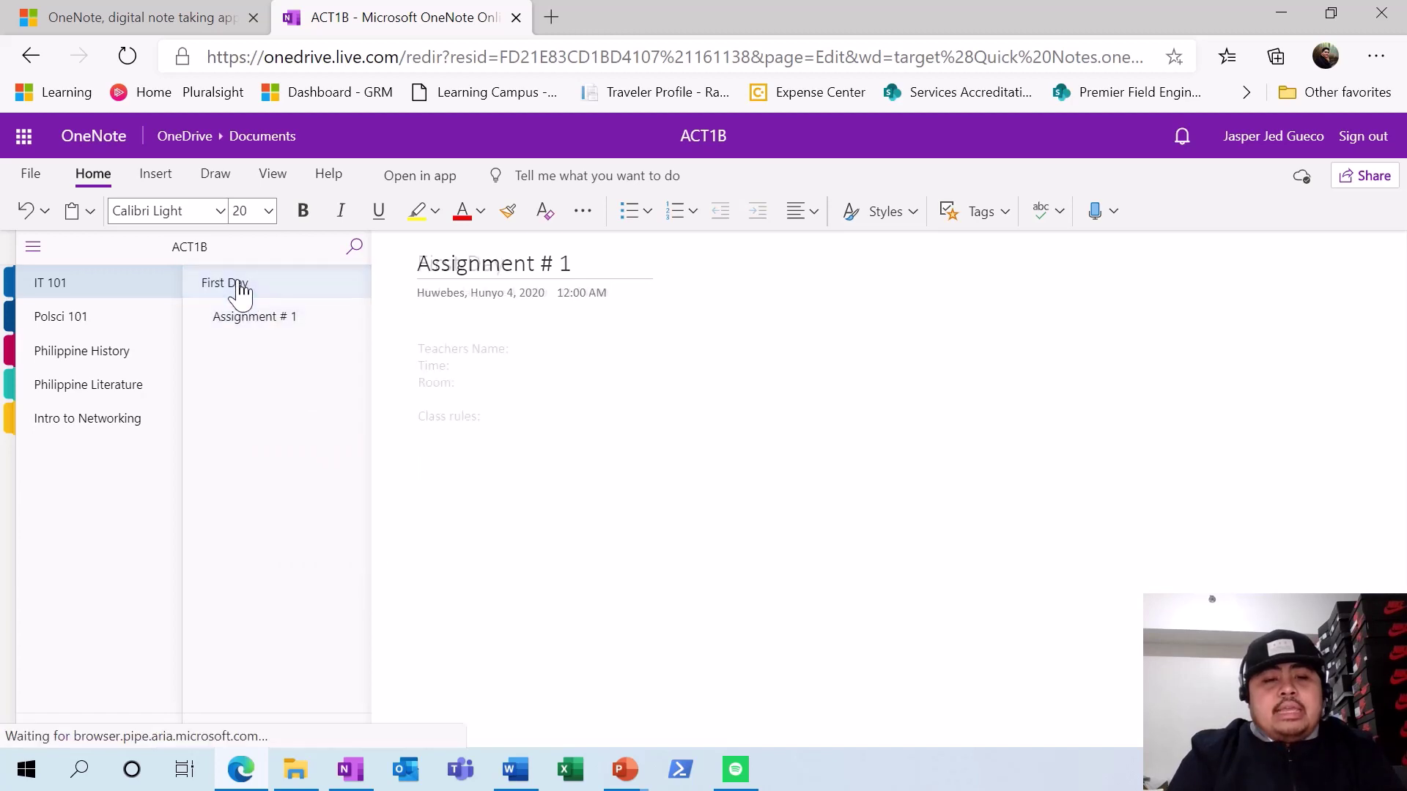
left_click(242, 322)
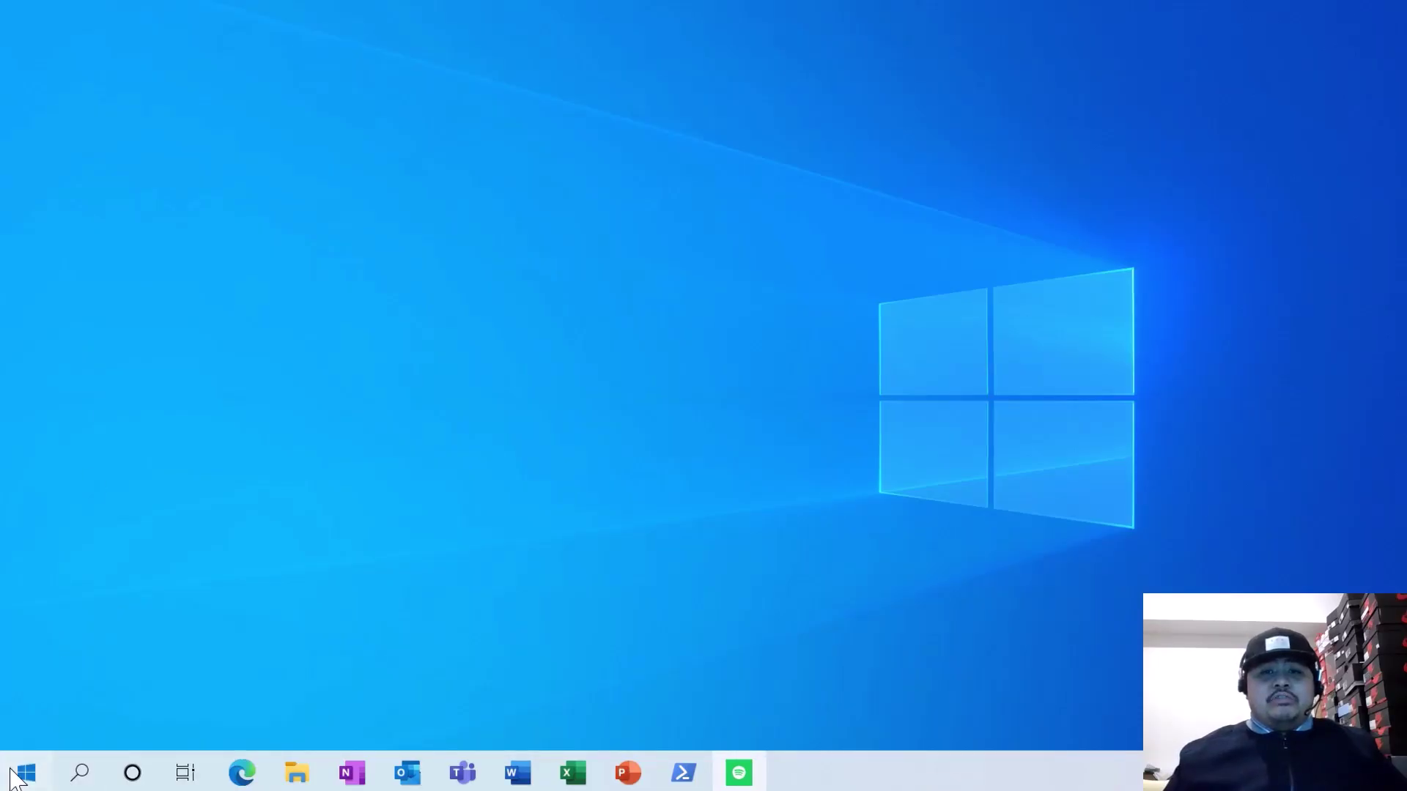
- Jump to the O apps in the Start menu and launch OneNote for Windows 10
left_click(22, 771)
left_click(84, 270)
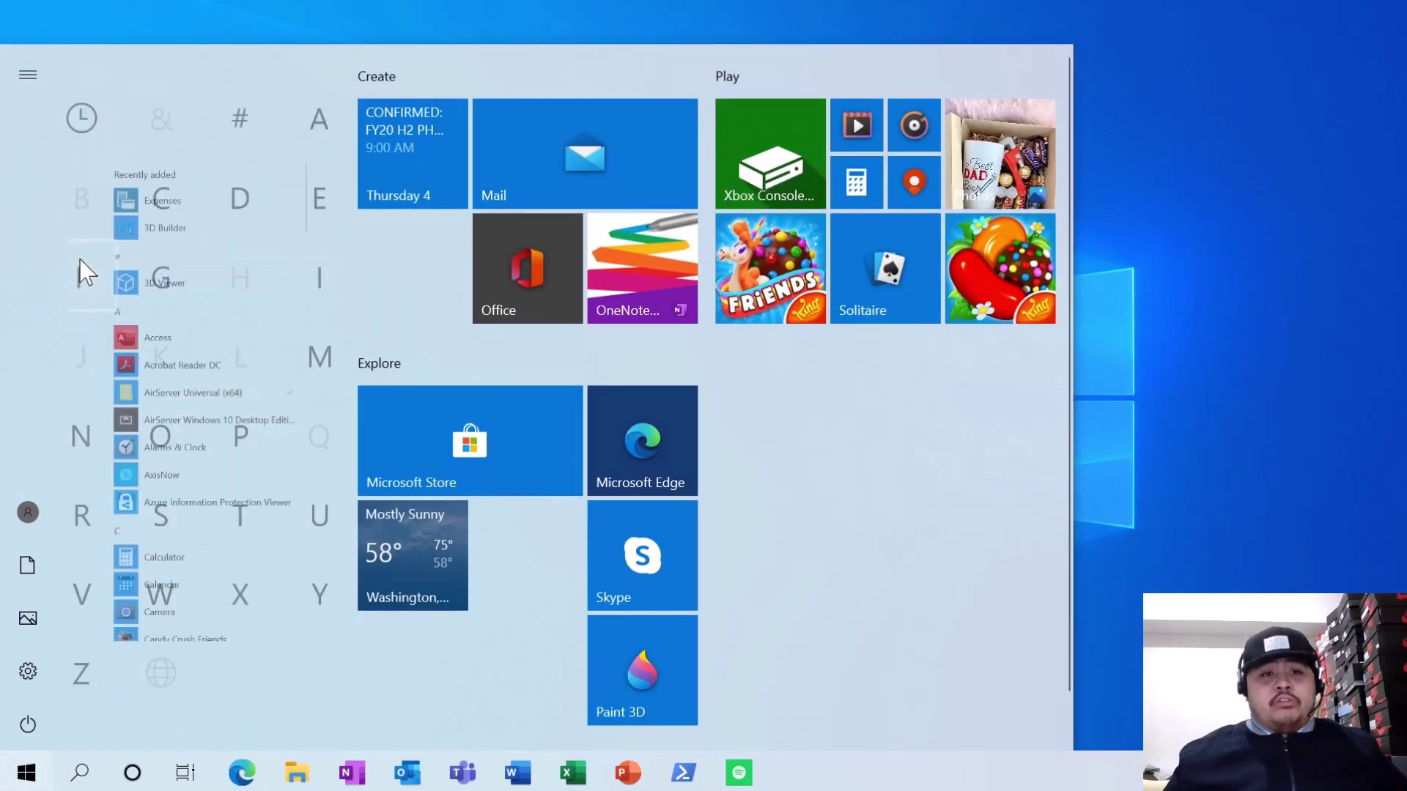
left_click(192, 439)
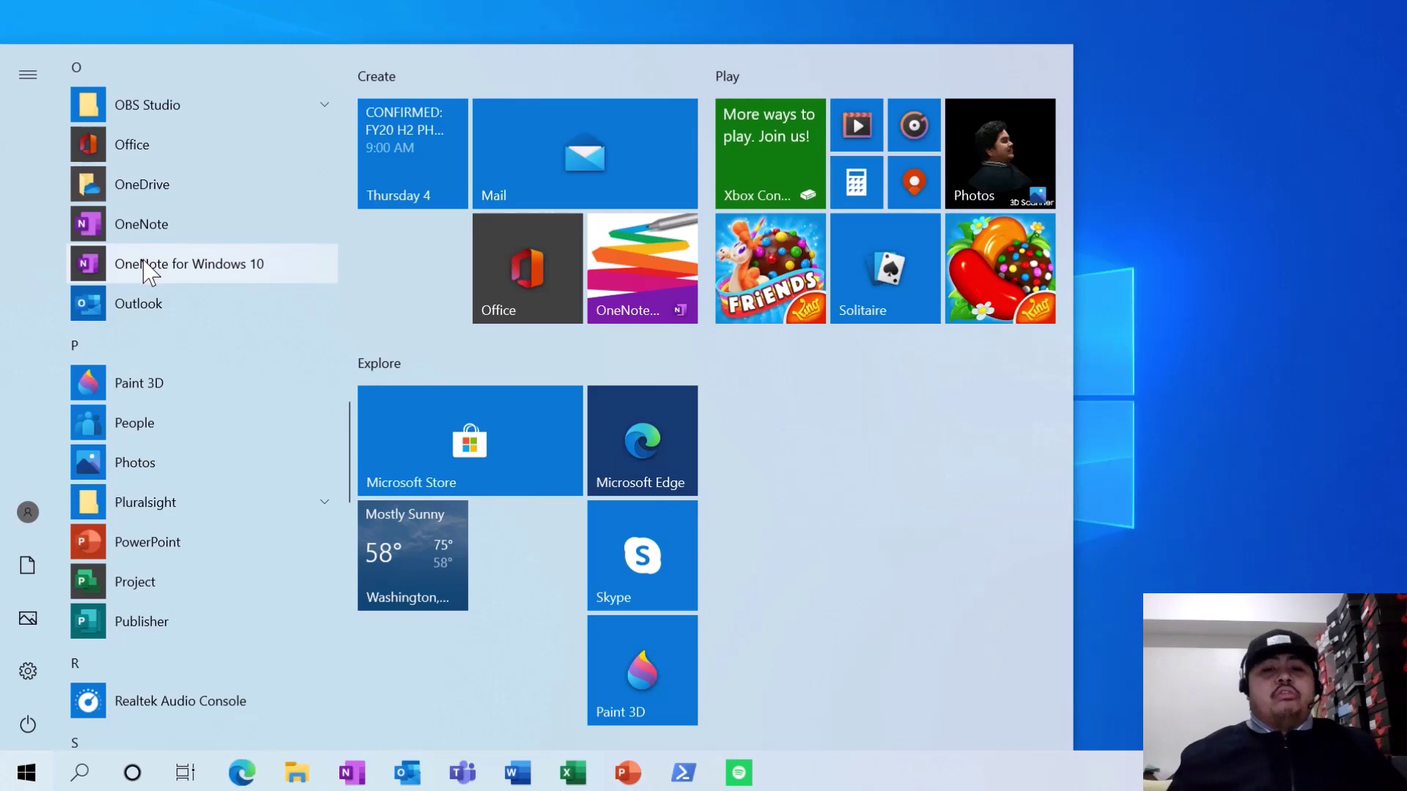
left_click(147, 269)
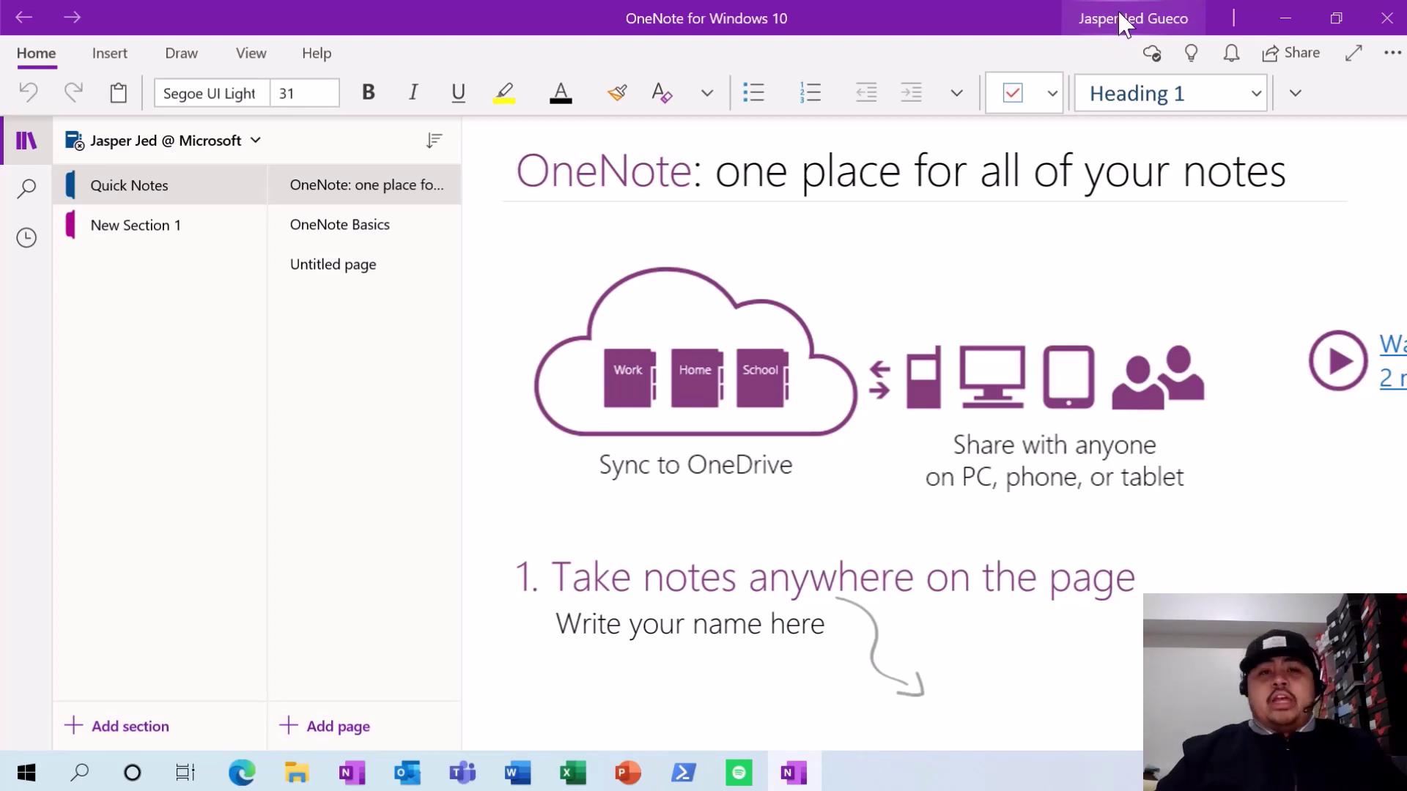
- Zoom the screen in and back out, then close the Magnifier window
key("super+plus")
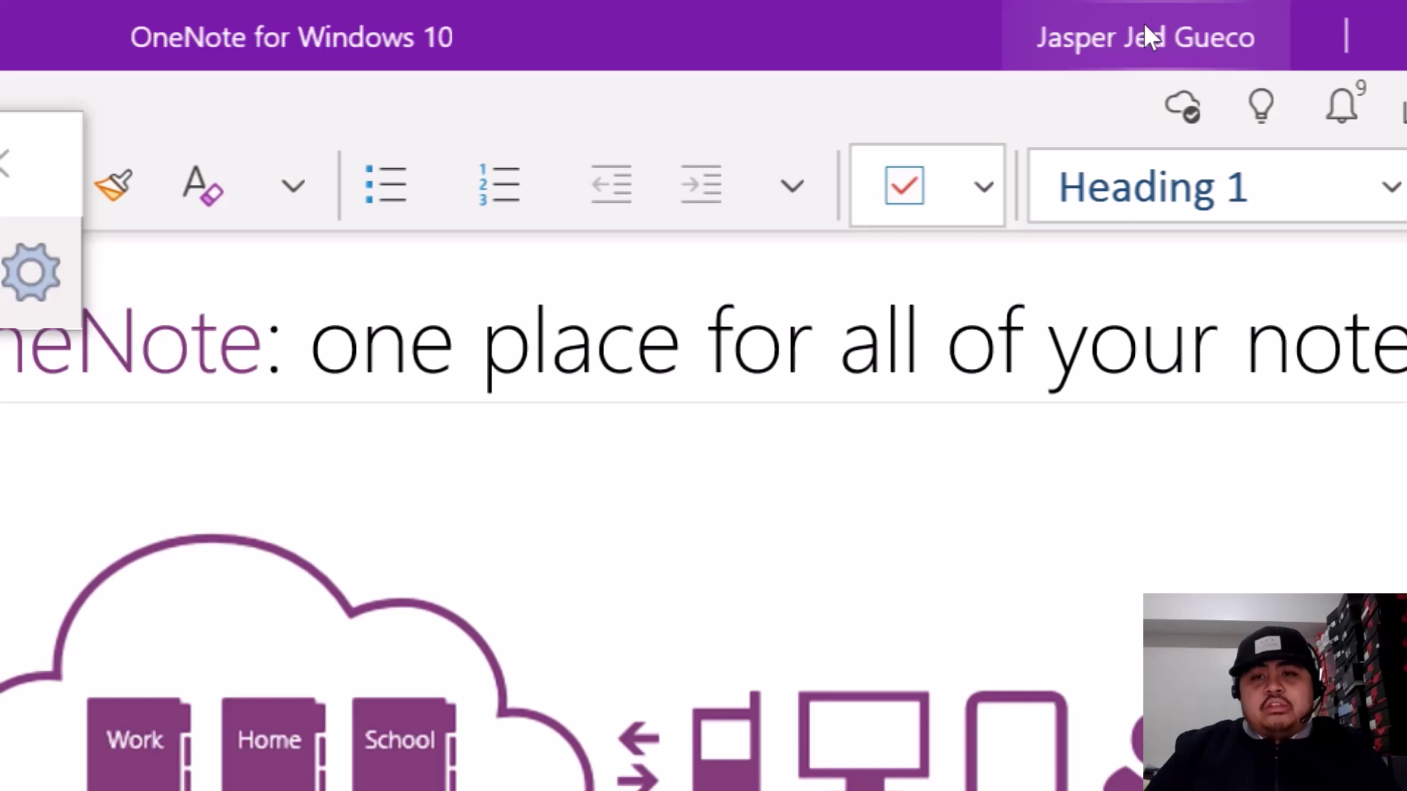
key("super+minus")
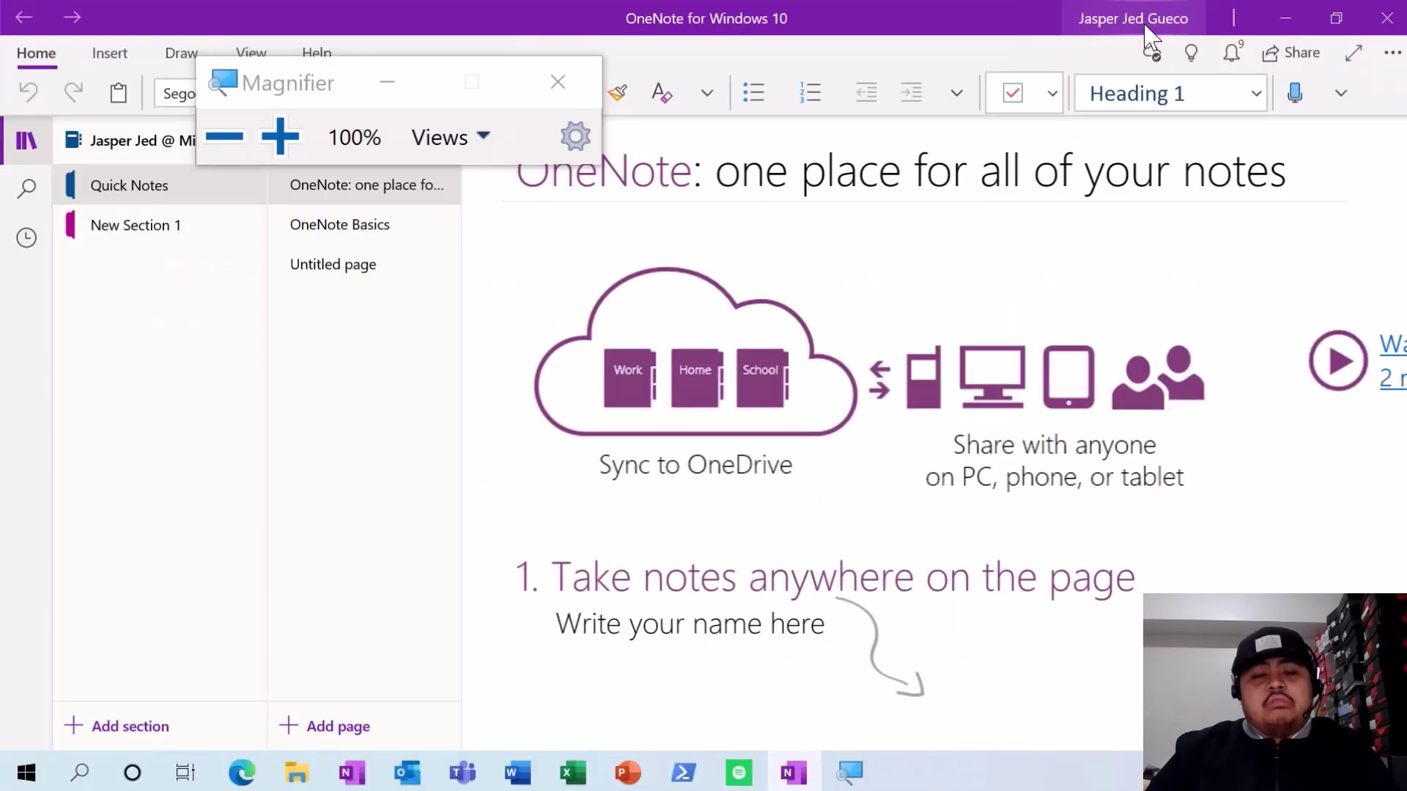
left_click(529, 82)
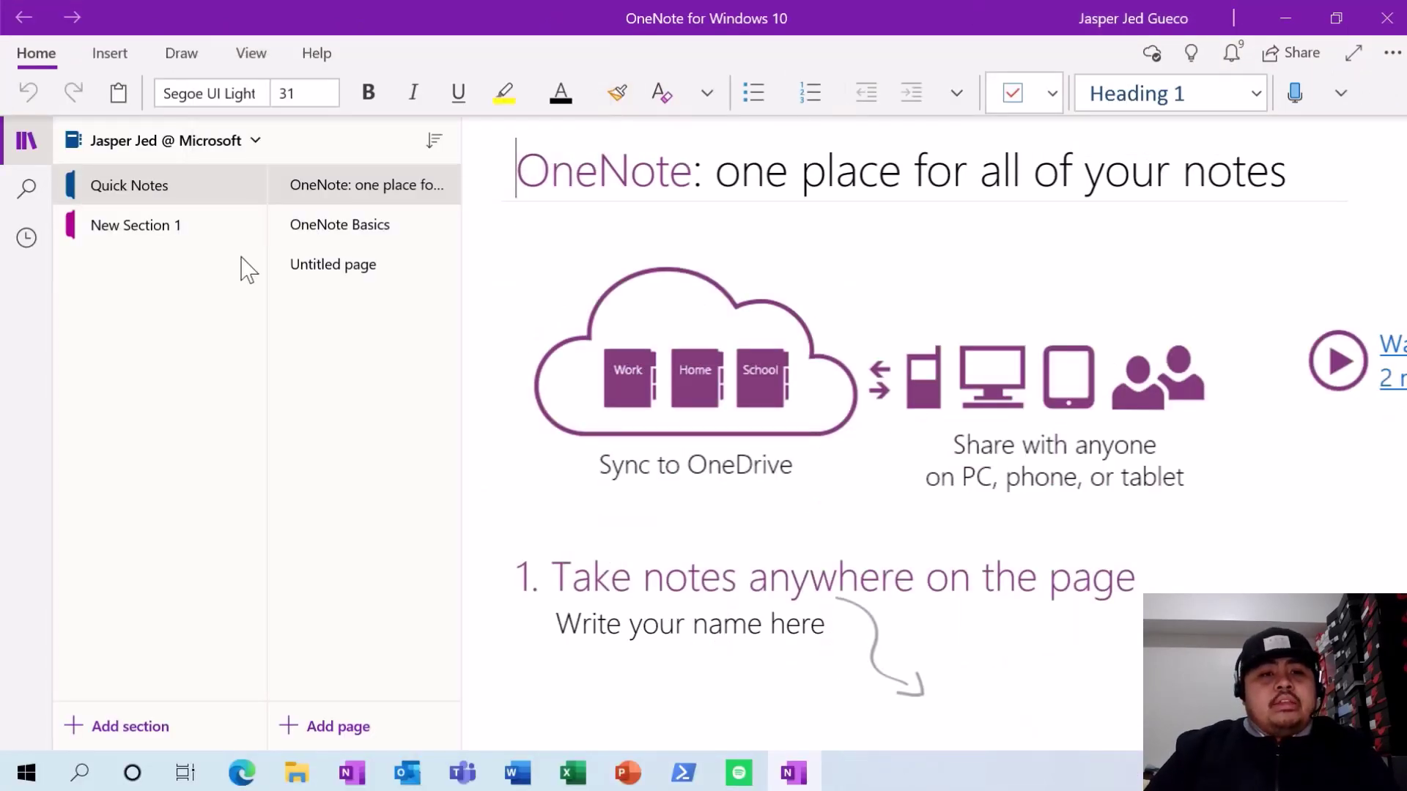
- Open the ACT1B notebook through More Notebooks
left_click(193, 147)
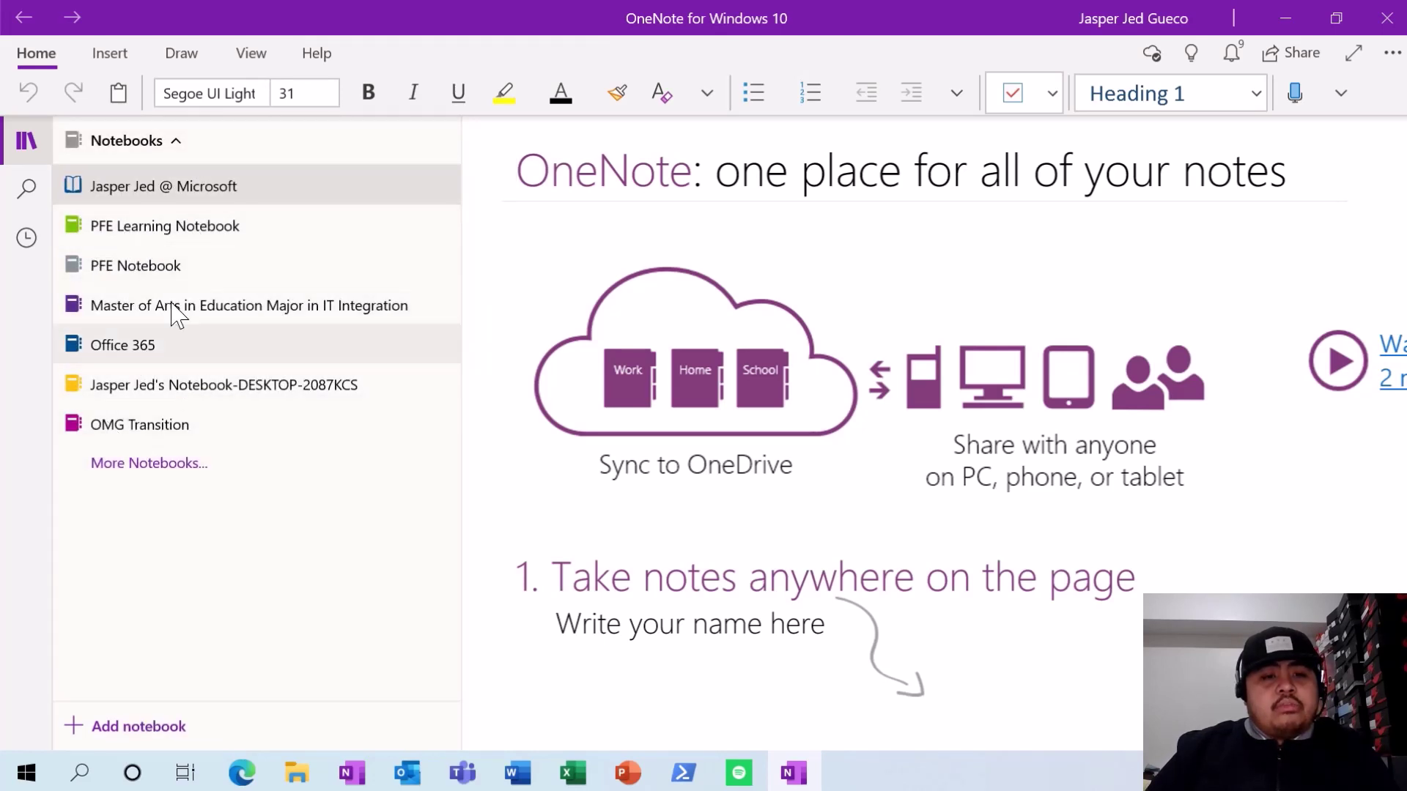
left_click(141, 469)
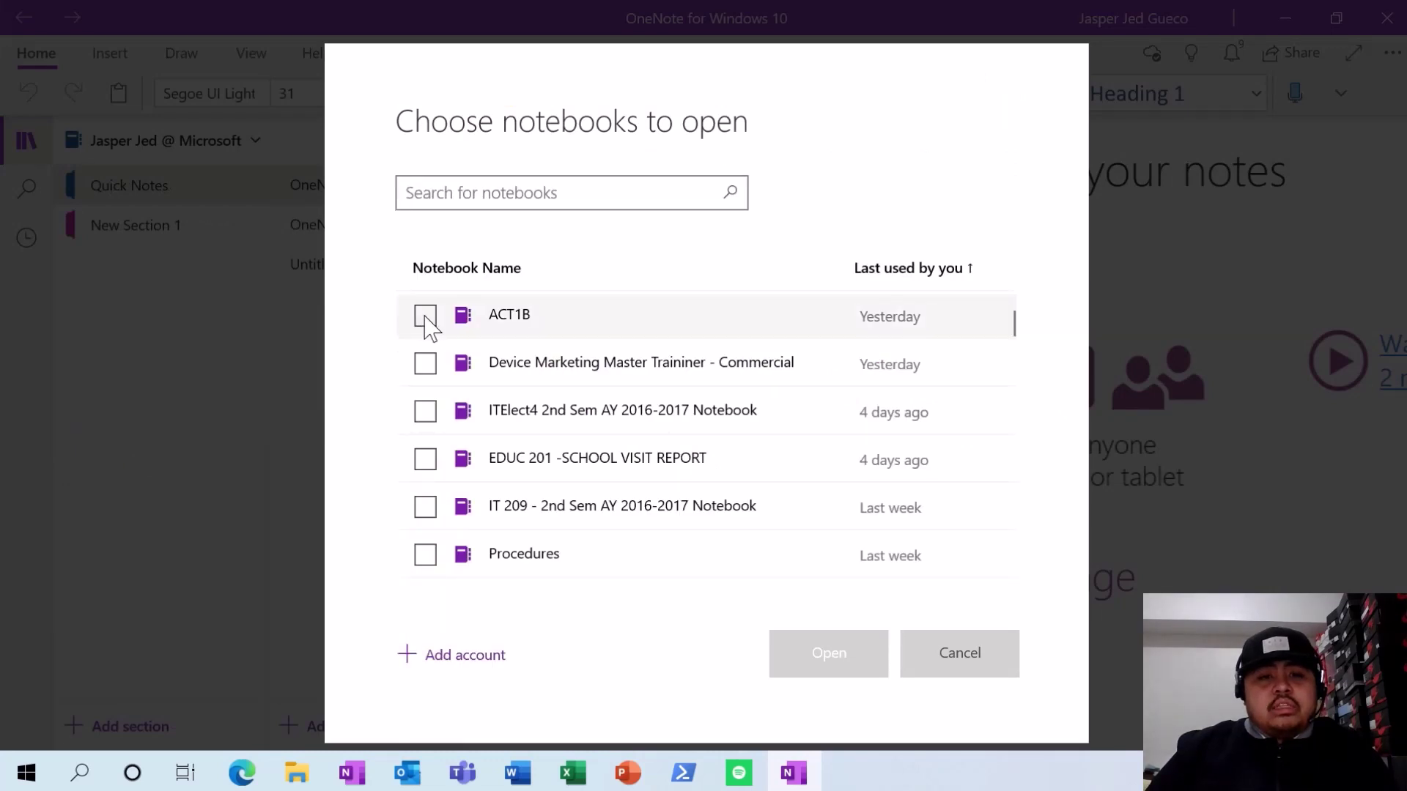
left_click(426, 316)
left_click(825, 660)
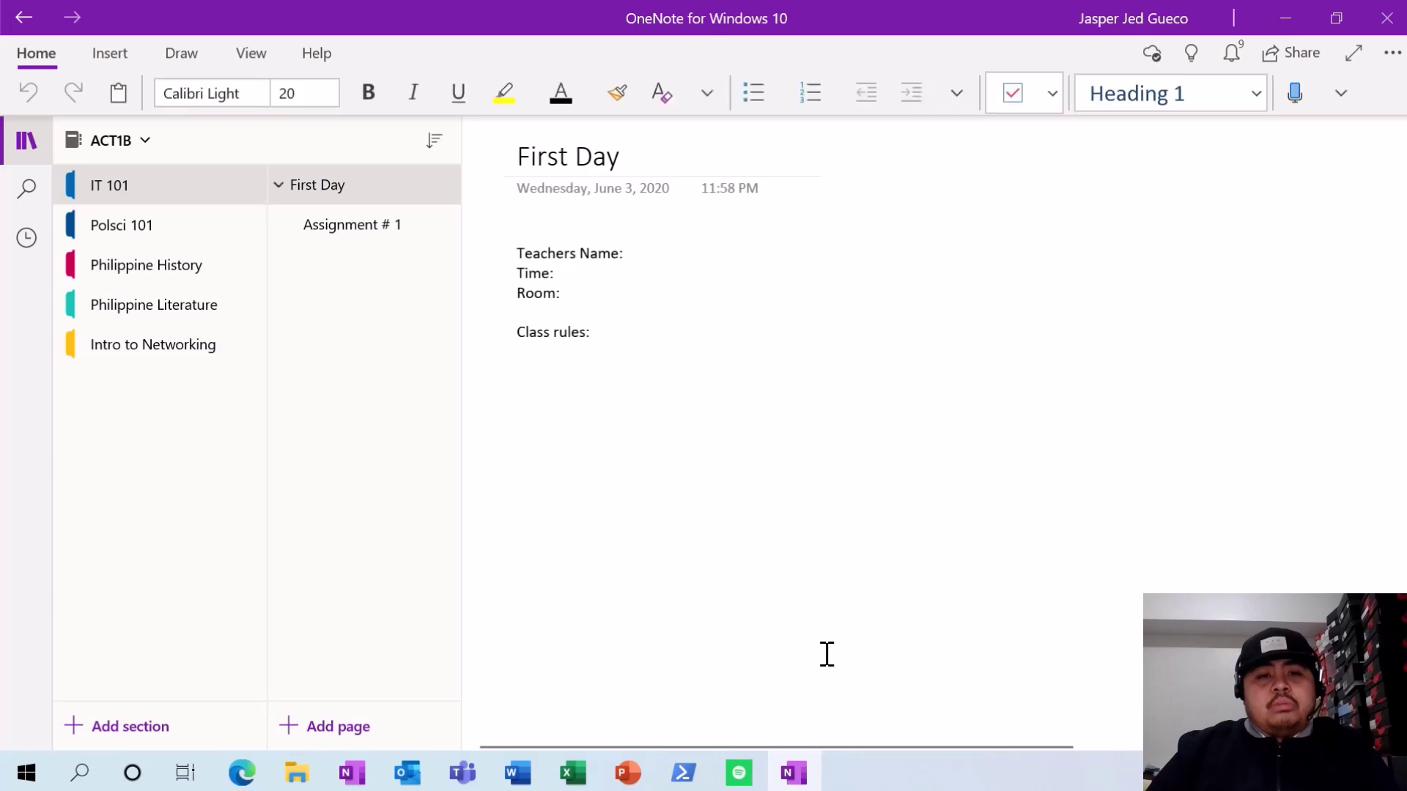
- Open the Assignment # 1 page, then switch to the Philippine History section
left_click(311, 237)
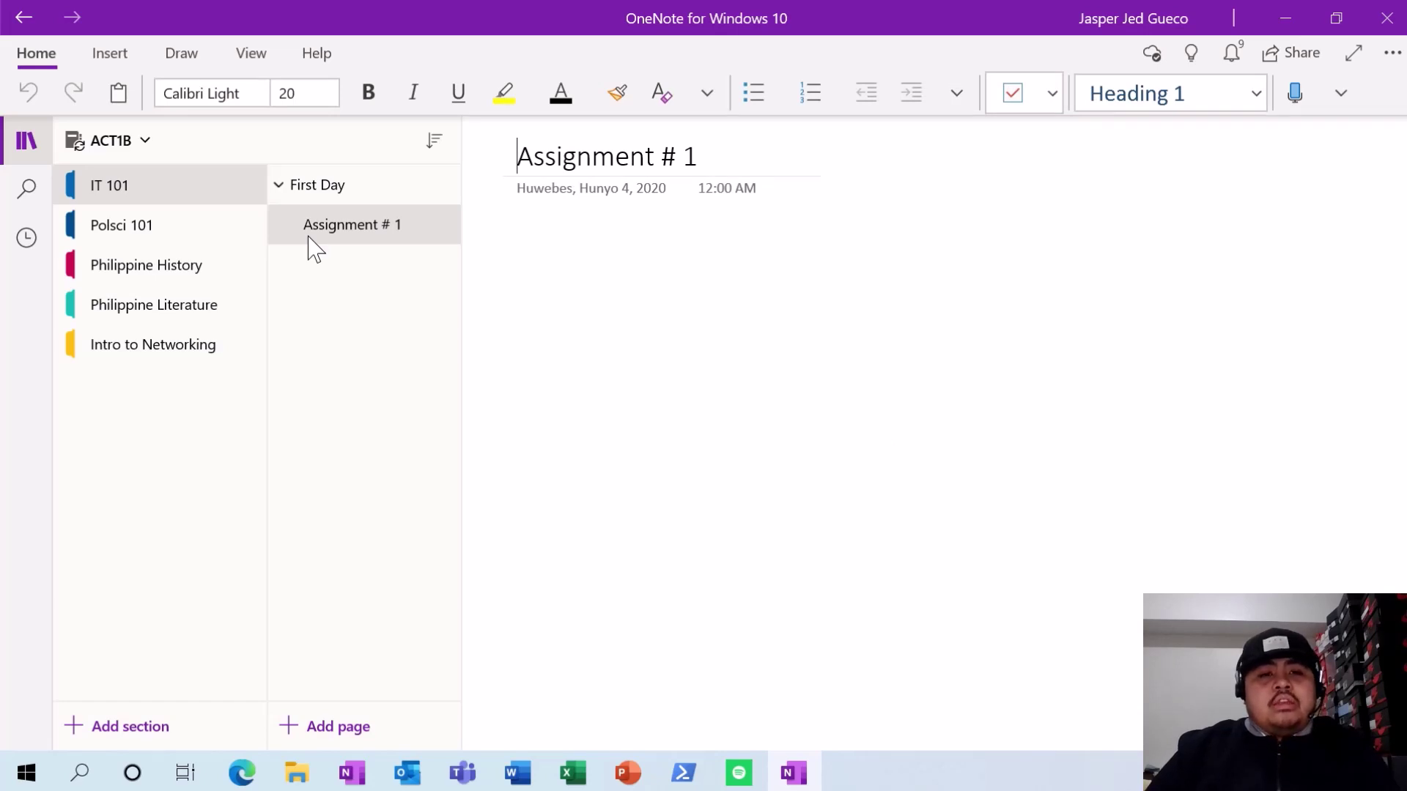
left_click(189, 268)
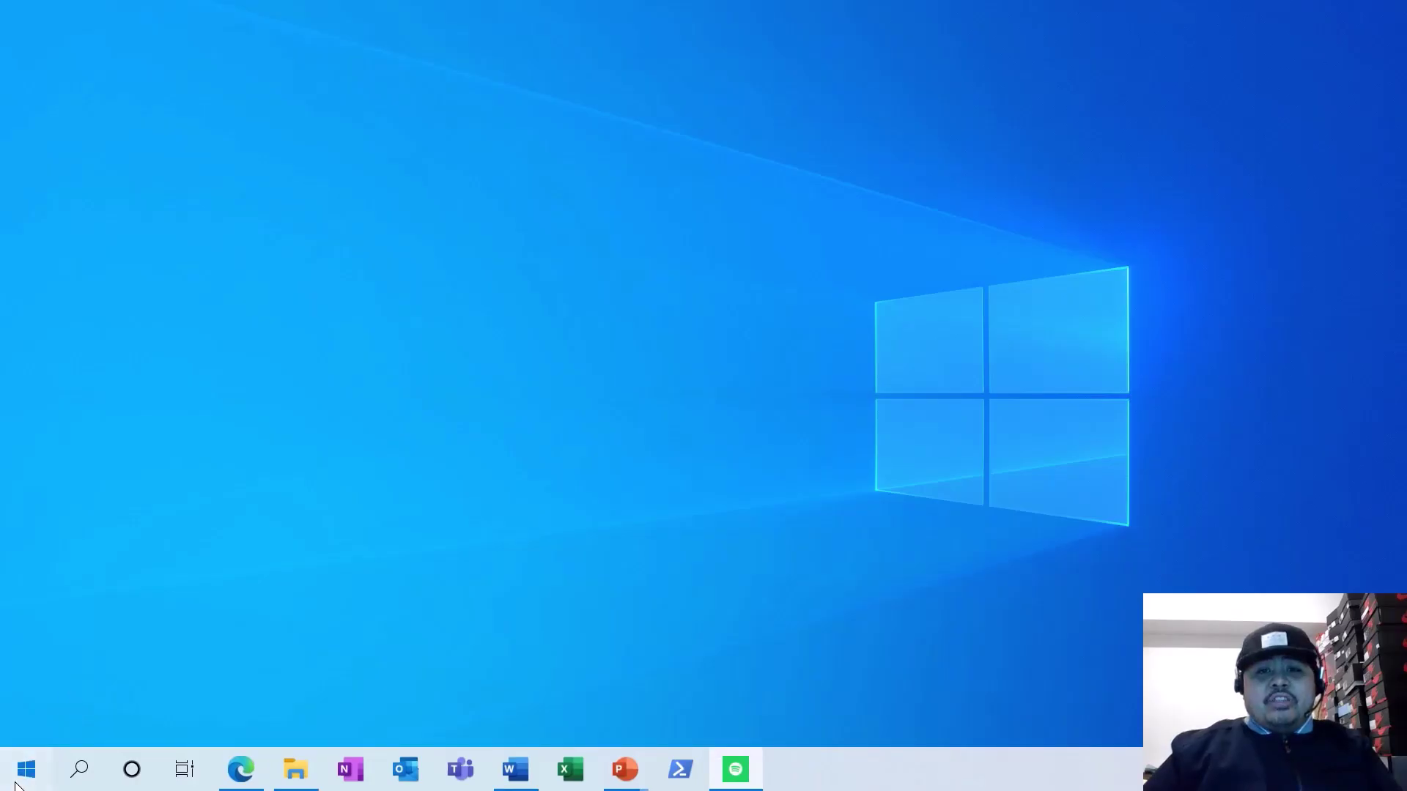
- Launch the desktop OneNote app from the O apps in the Start menu
left_click(18, 781)
left_click(85, 275)
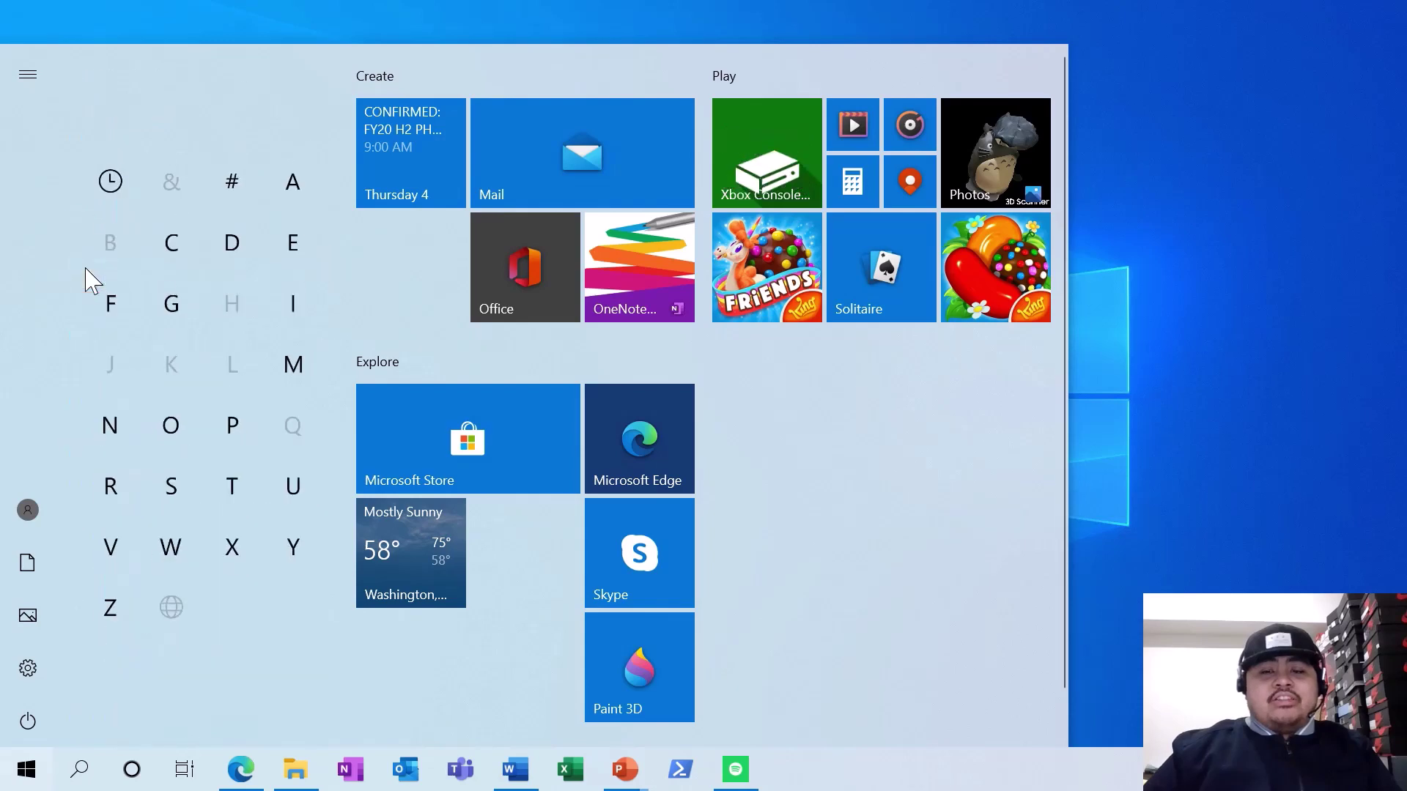
left_click(172, 425)
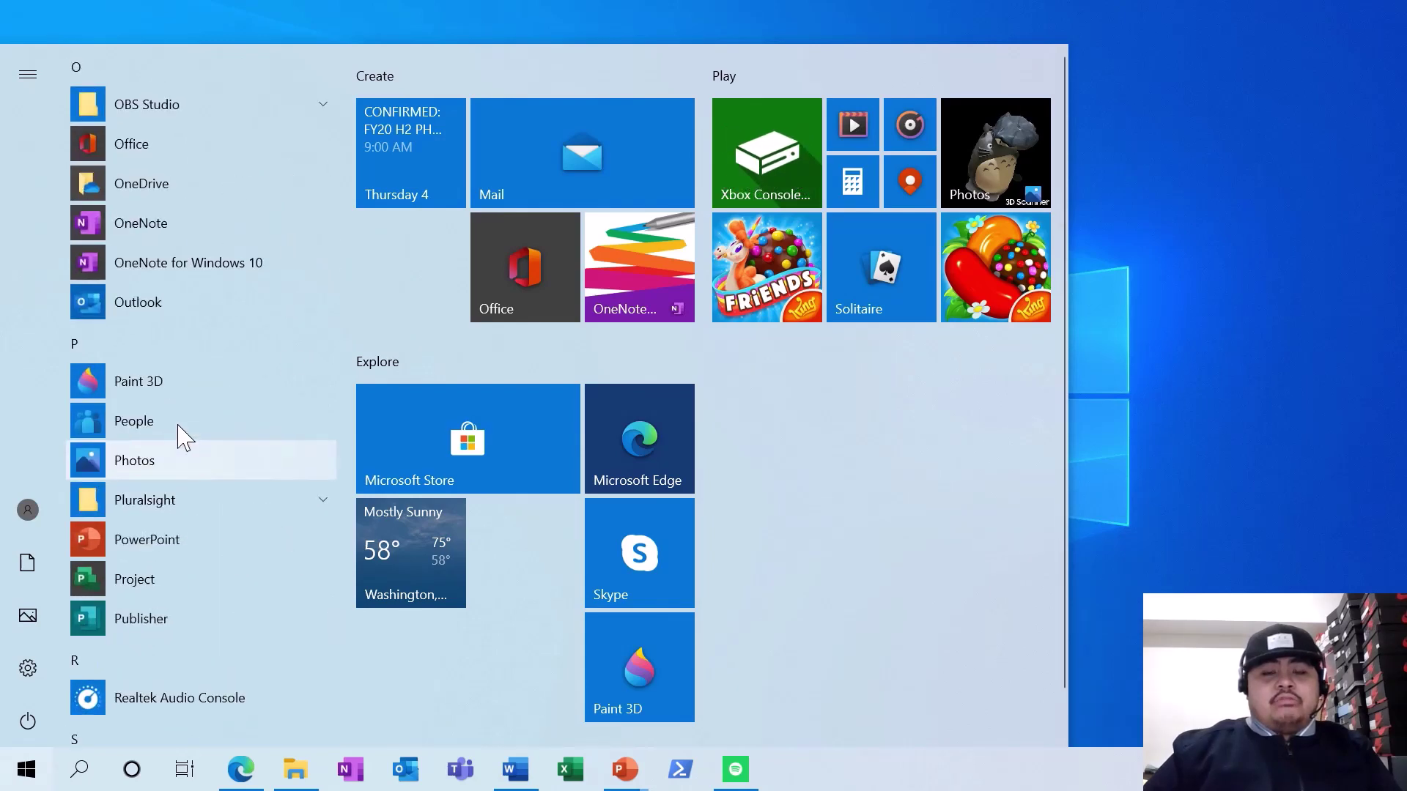
left_click(157, 222)
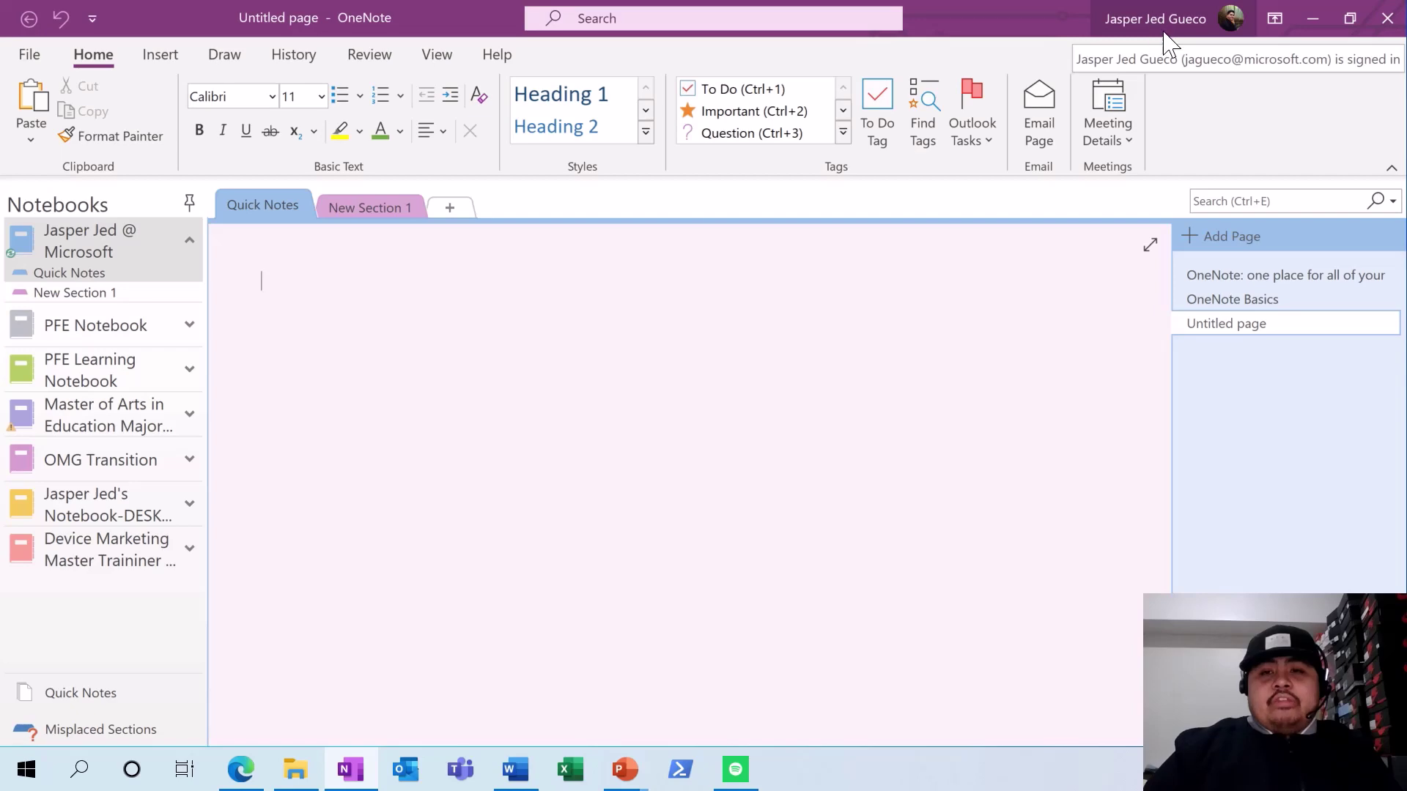
- Open the ACT1B notebook from the Recent notebooks list under File > Open
left_click(26, 54)
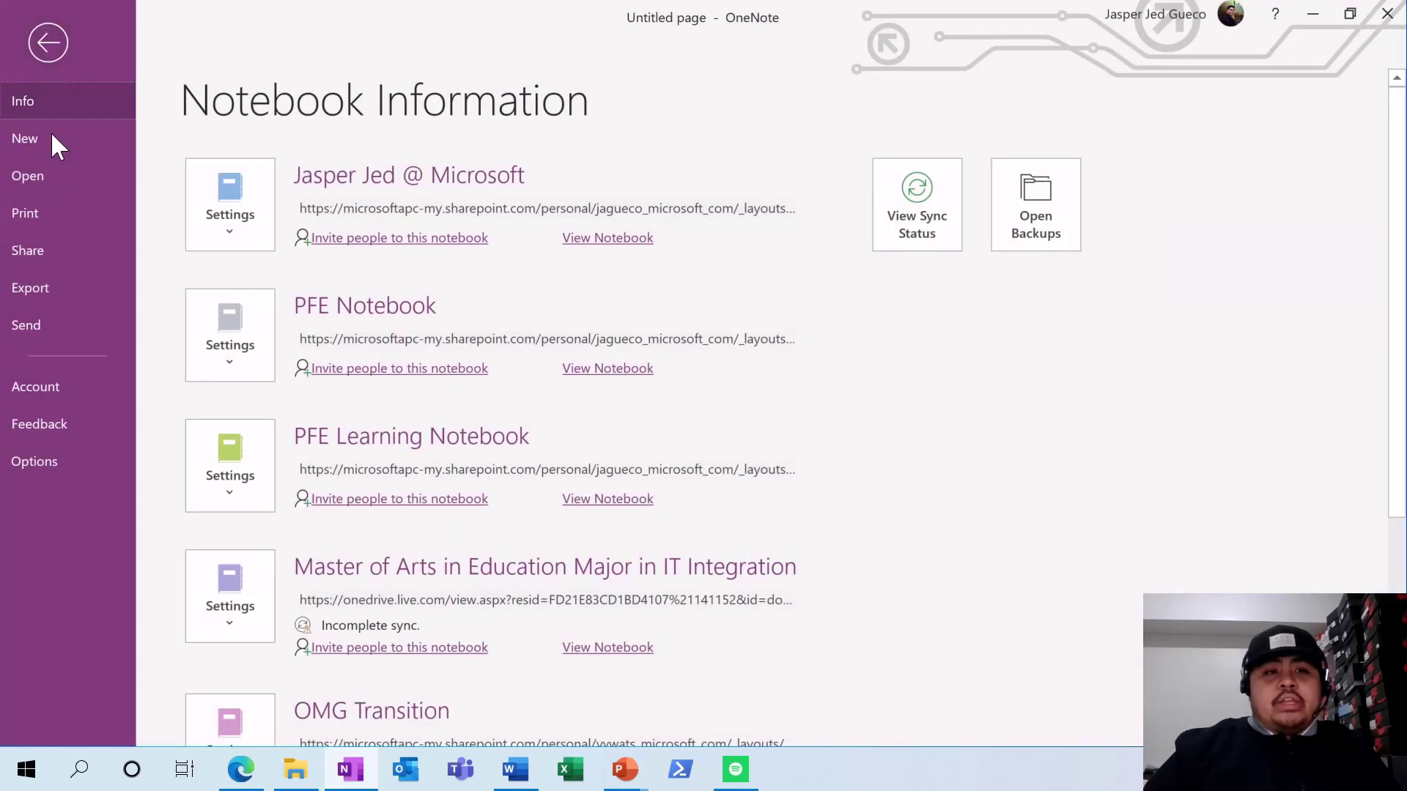
left_click(36, 185)
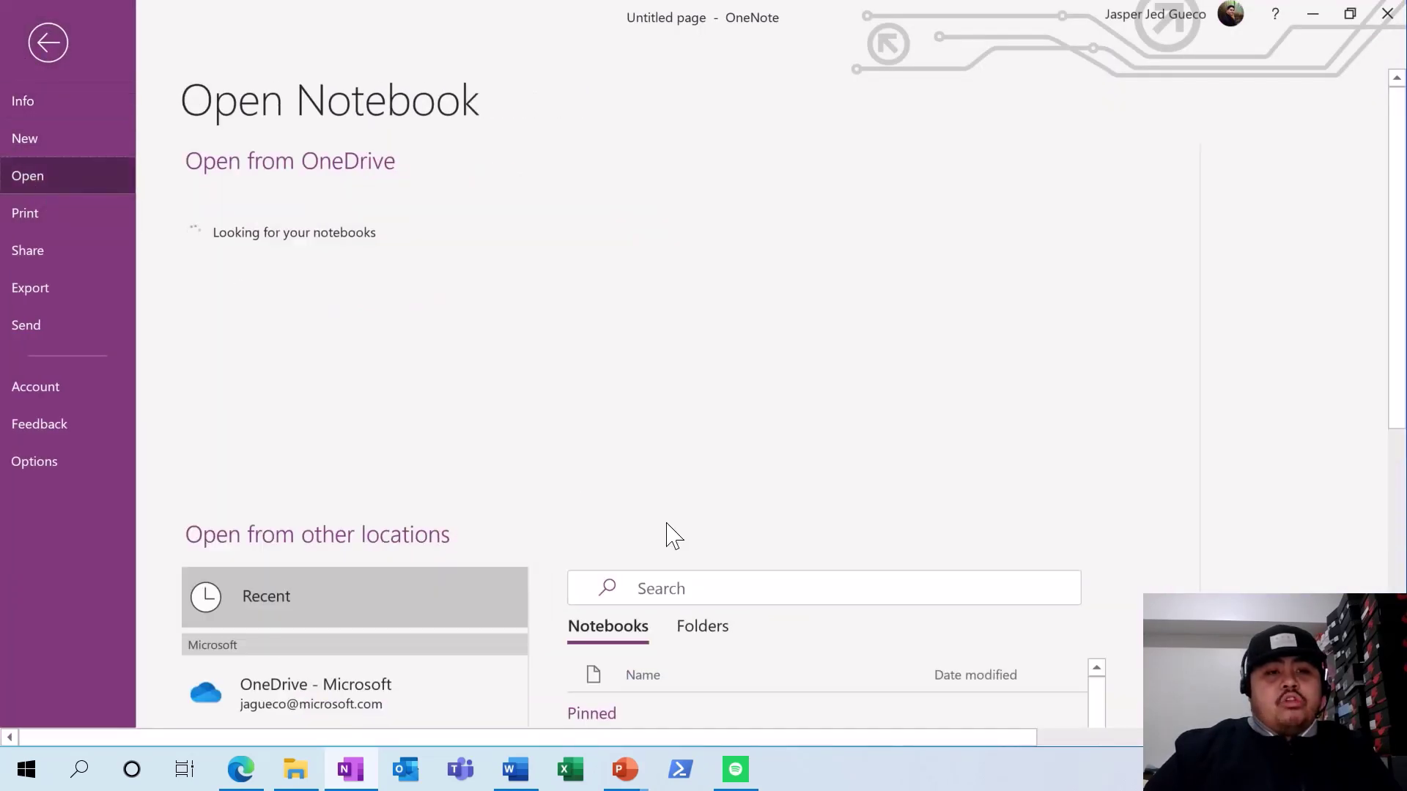
scroll(778, 605, "down", 1)
scroll(785, 614, "down", 4)
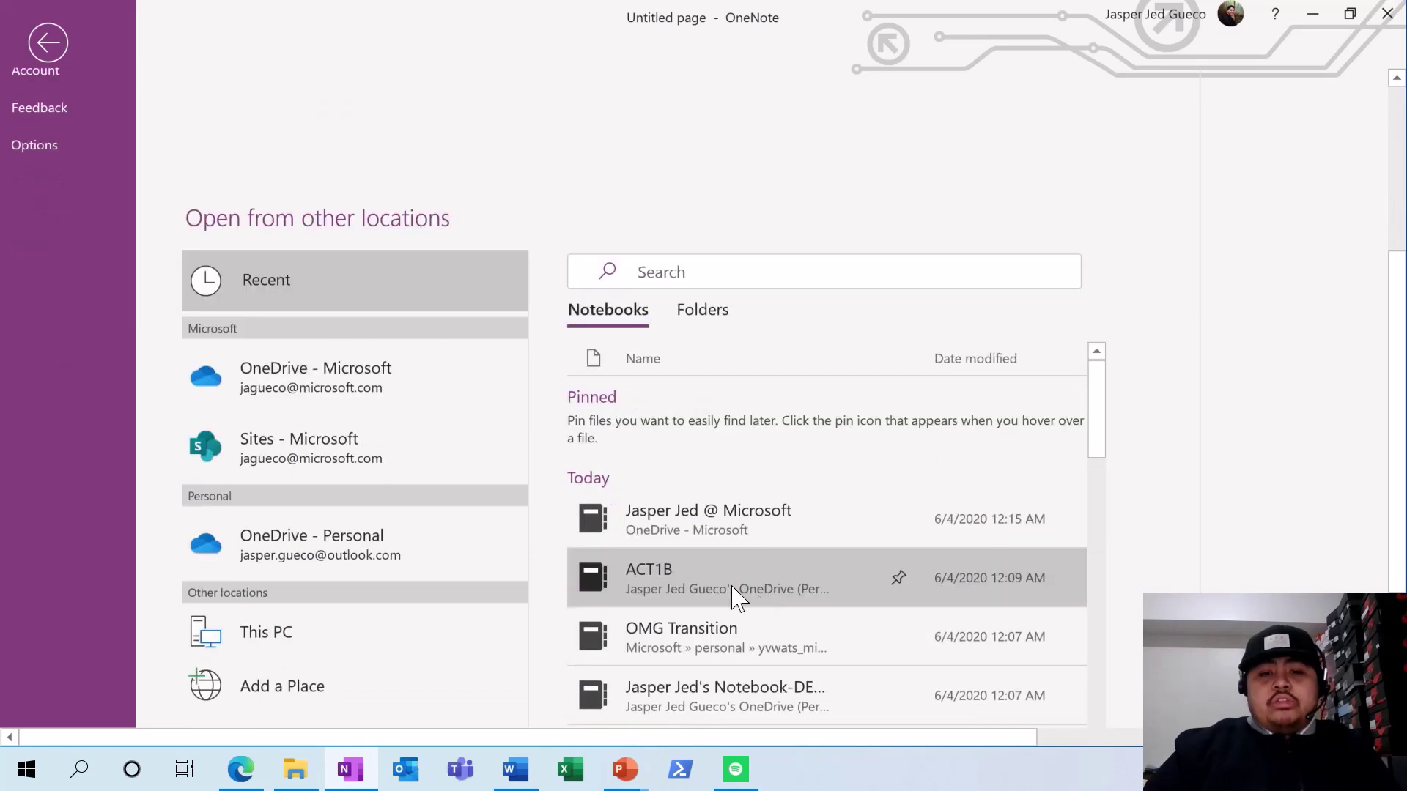
left_click(667, 584)
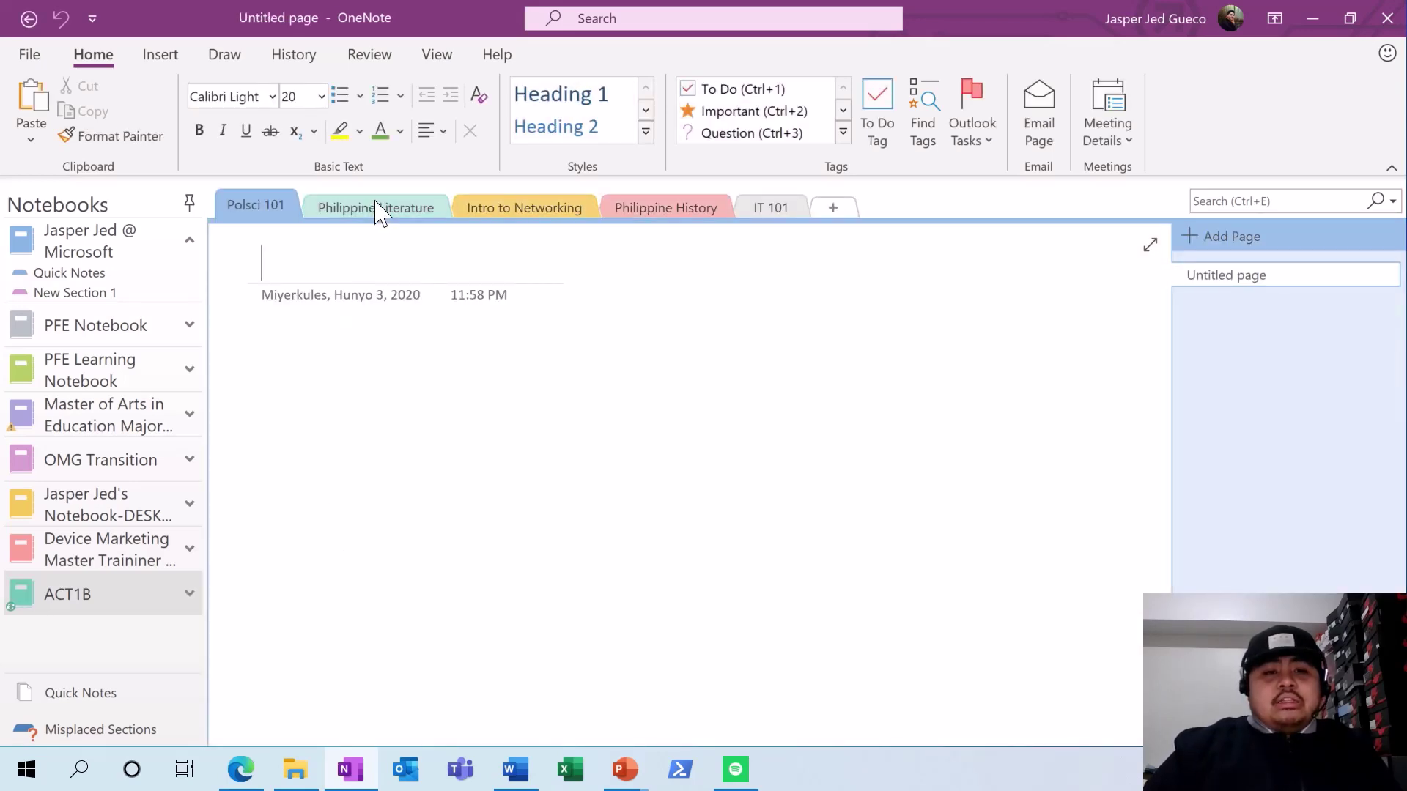
- Move IT 101, Intro to Networking and Philippine History to the front of the section tabs
left_click(506, 214)
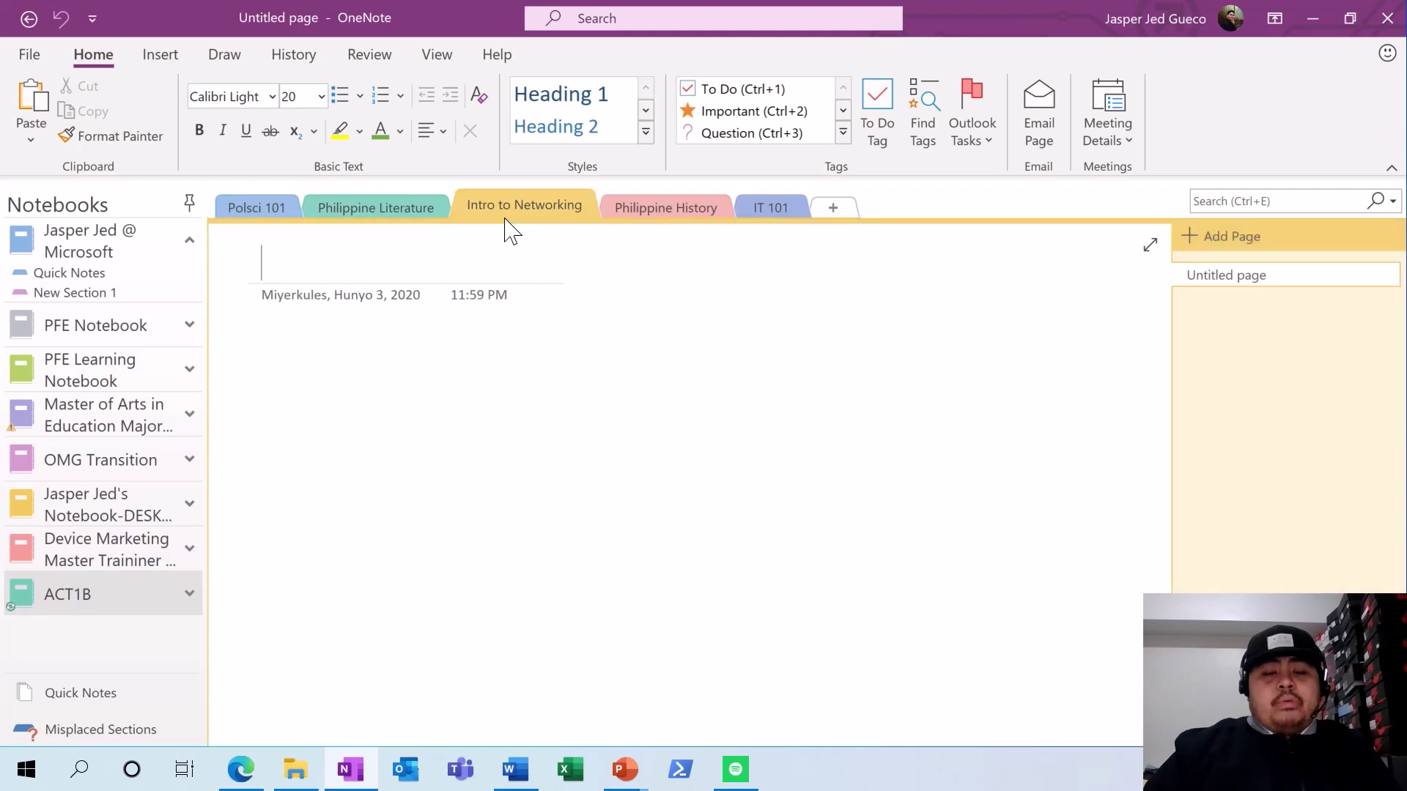
left_click(656, 213)
mouse_move(765, 214)
left_mouse_down()
mouse_move(440, 192)
mouse_move(195, 203)
mouse_move(220, 222)
left_mouse_up()
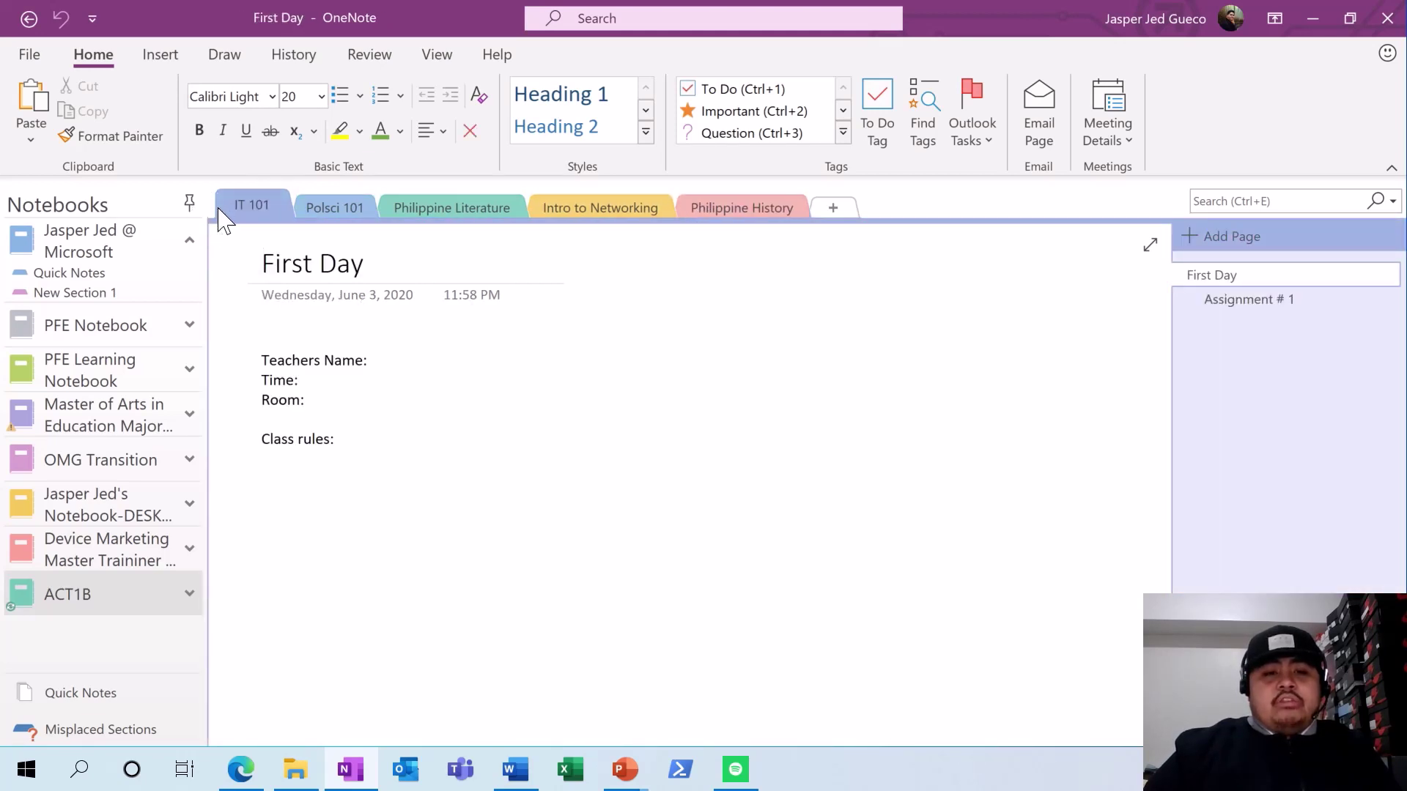
left_click_drag(622, 212, 299, 223)
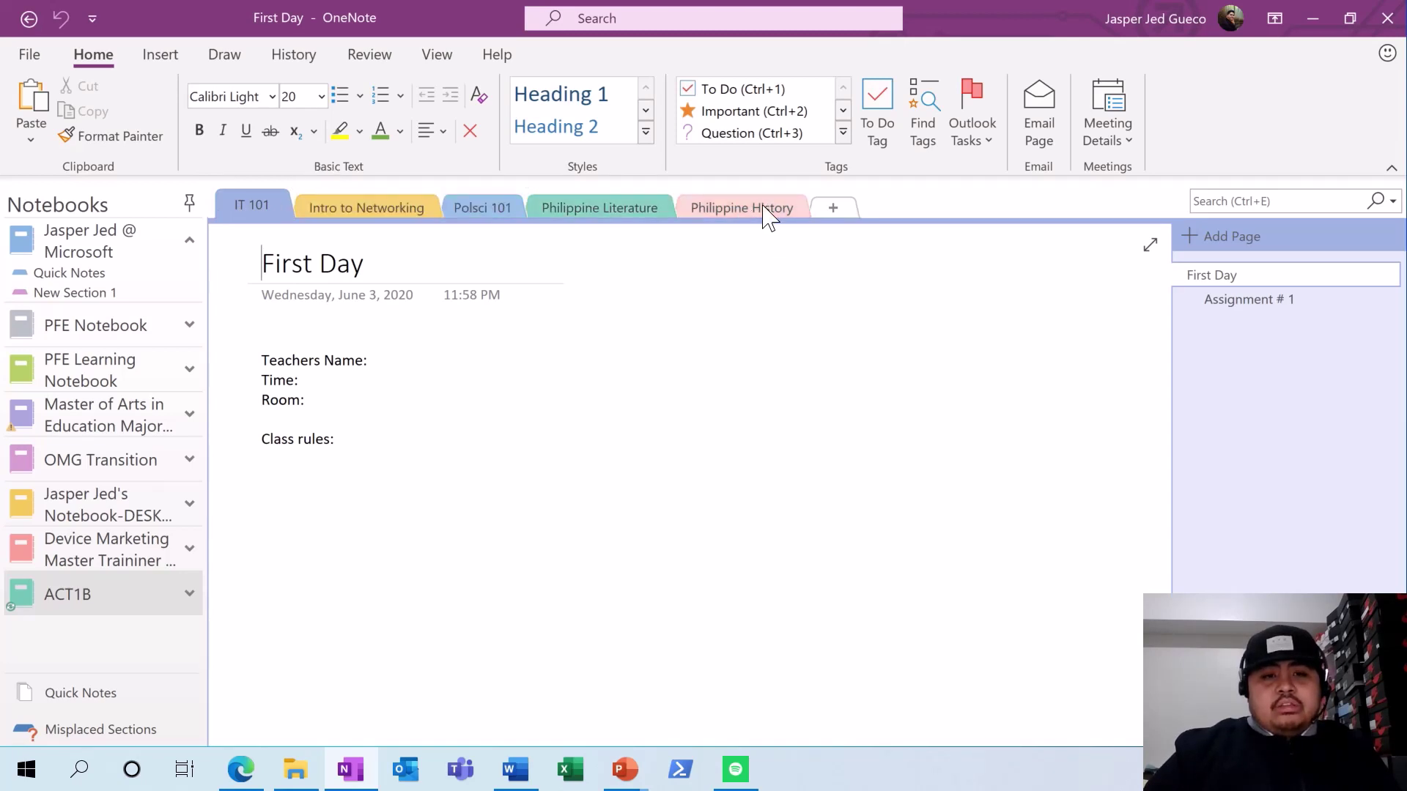
left_click_drag(762, 214, 510, 225)
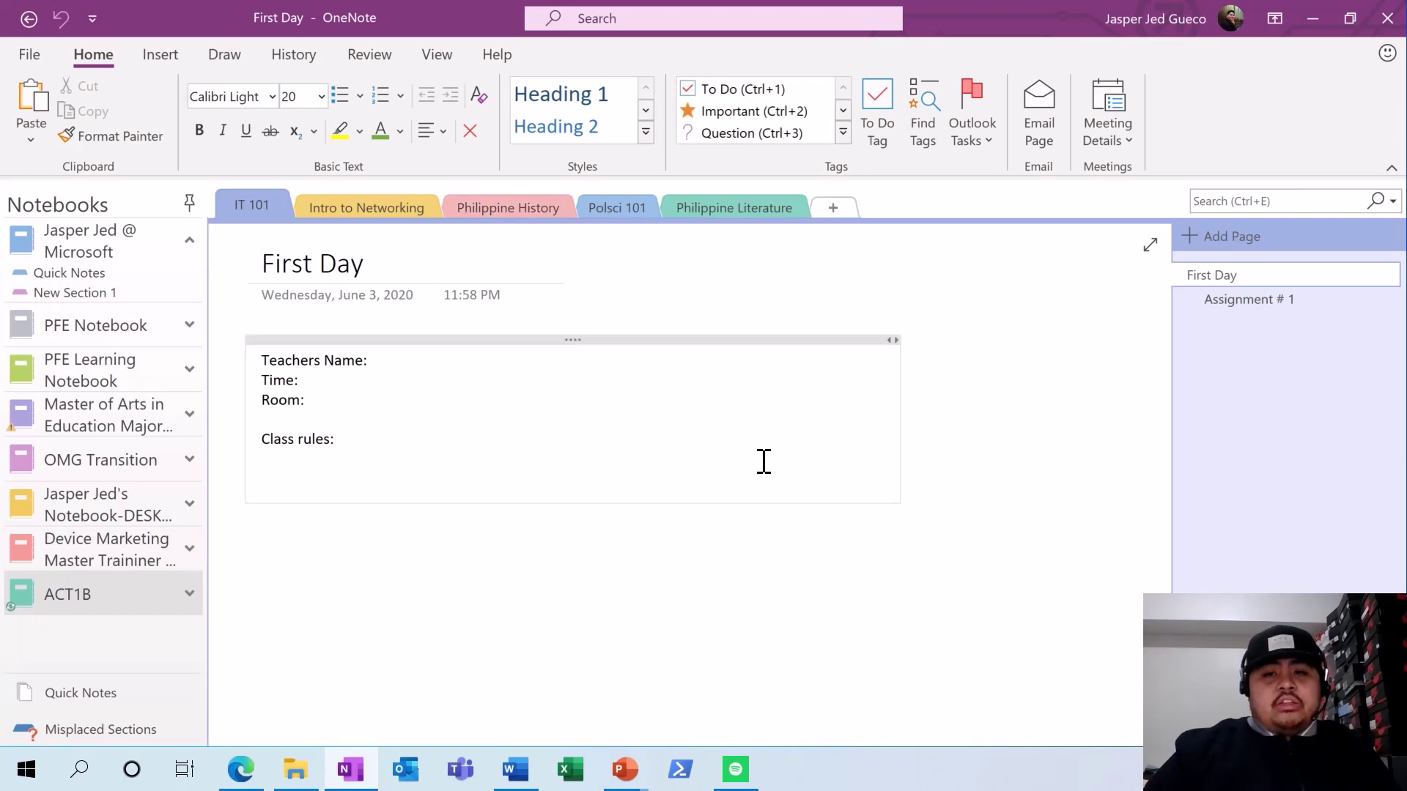
- Add an apostrophe to the label so it reads Teacher's Name
left_click(317, 357)
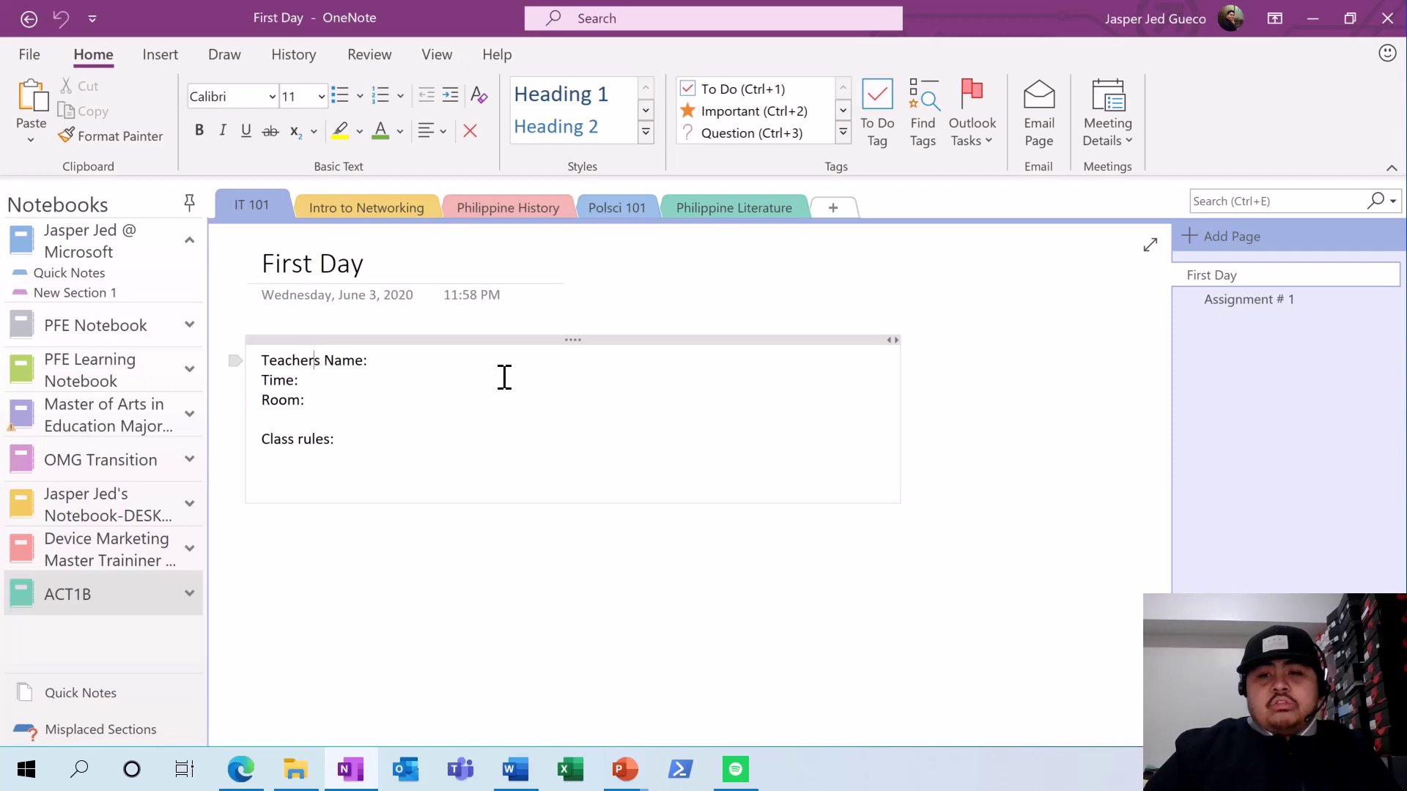
type("'")
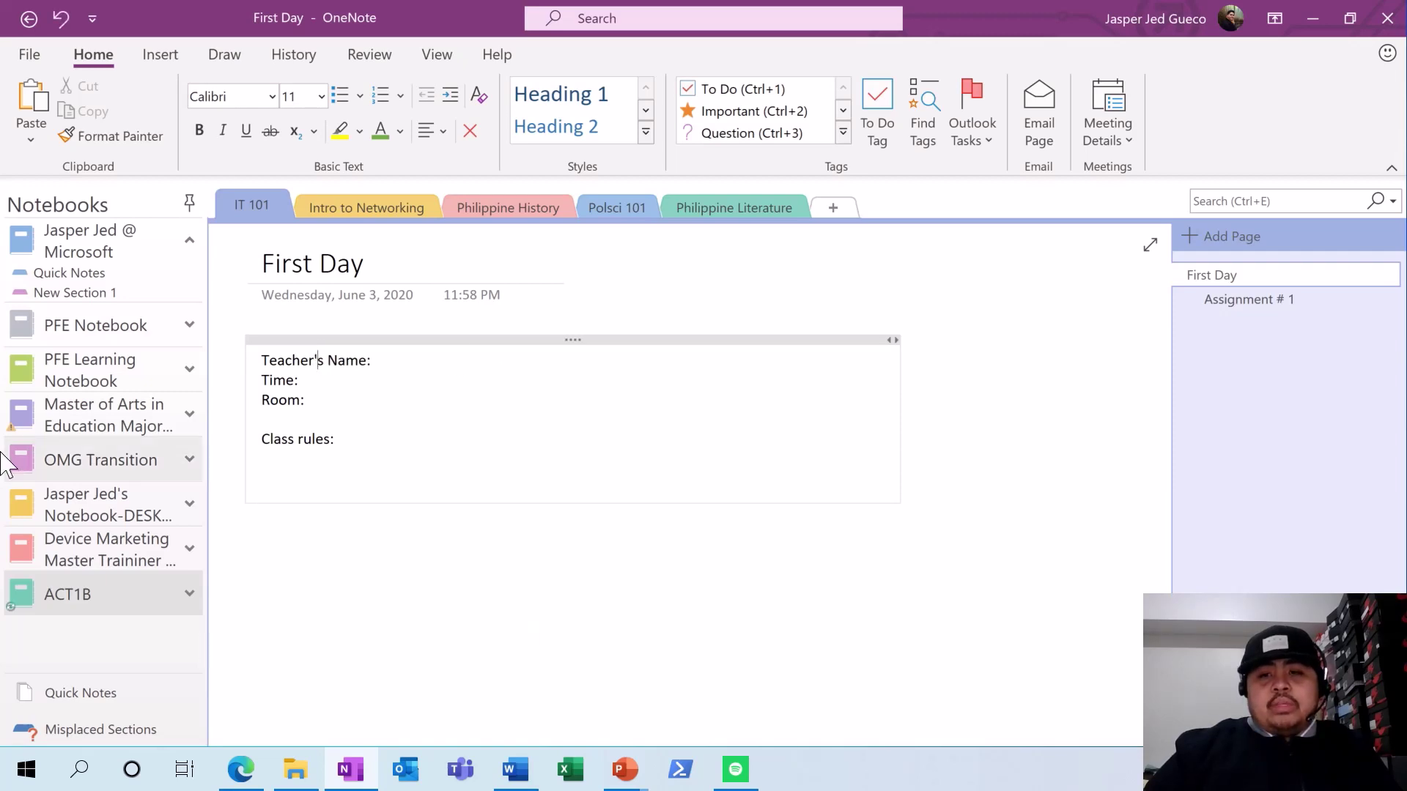
left_click(24, 771)
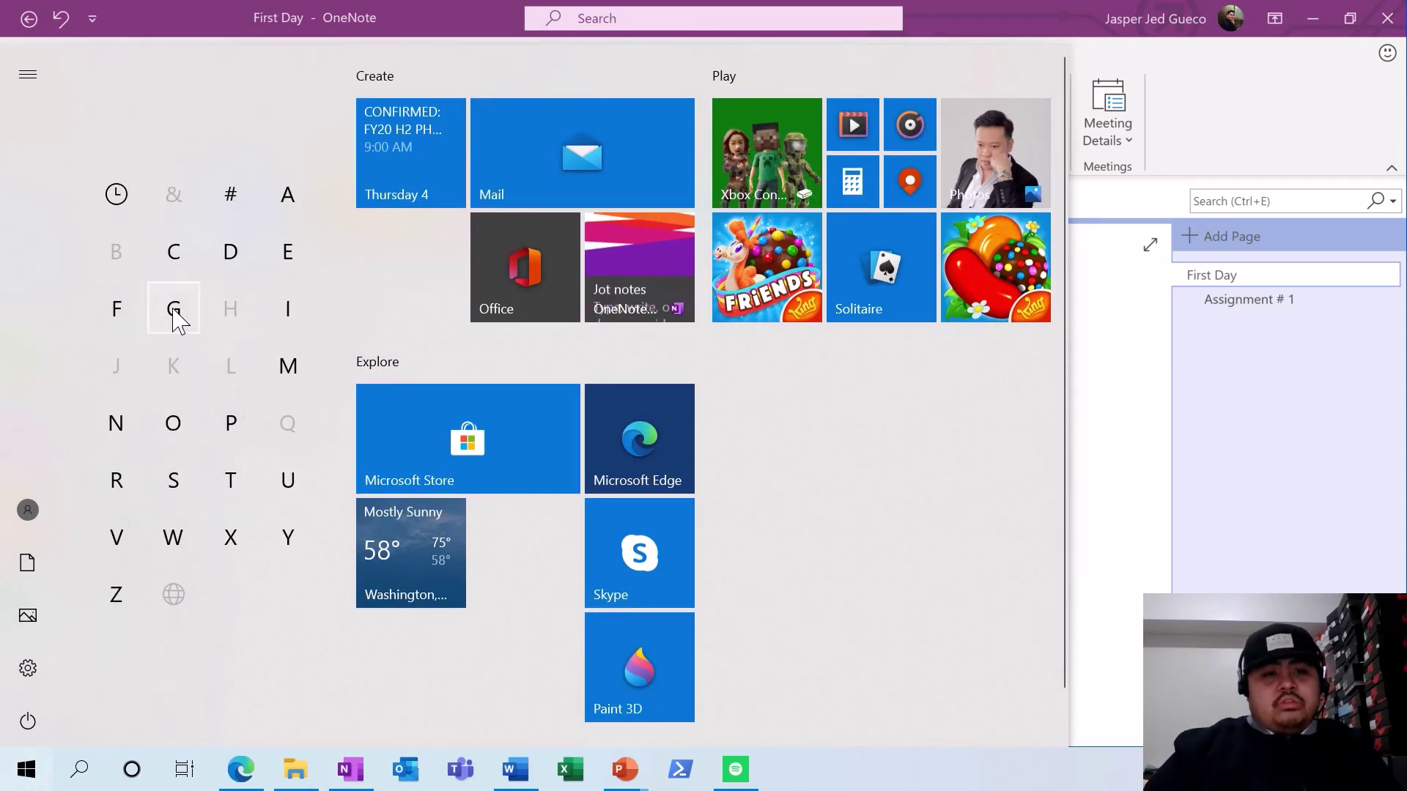
- Launch OneNote for Windows 10 from the Start menu, then return to desktop OneNote
left_click(172, 425)
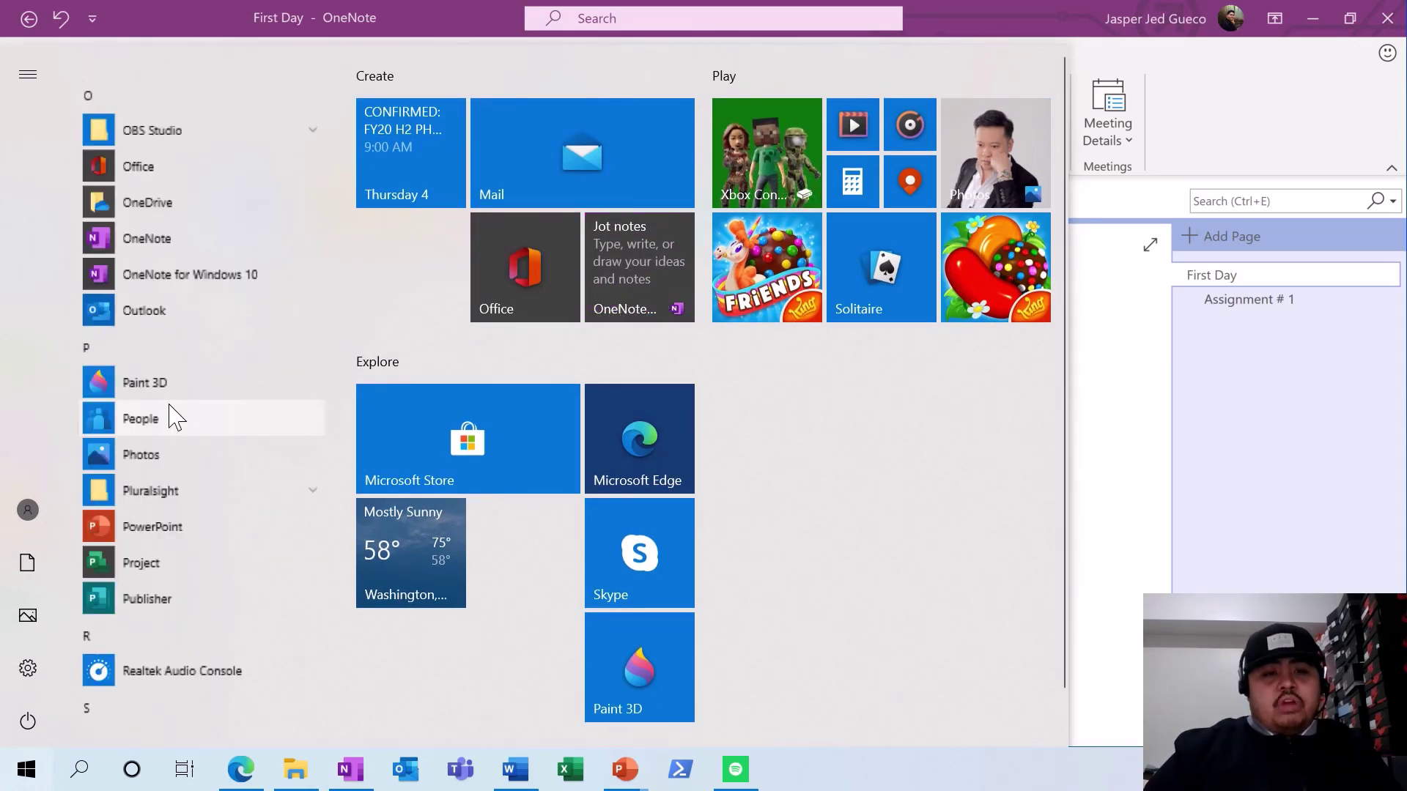
left_click(178, 265)
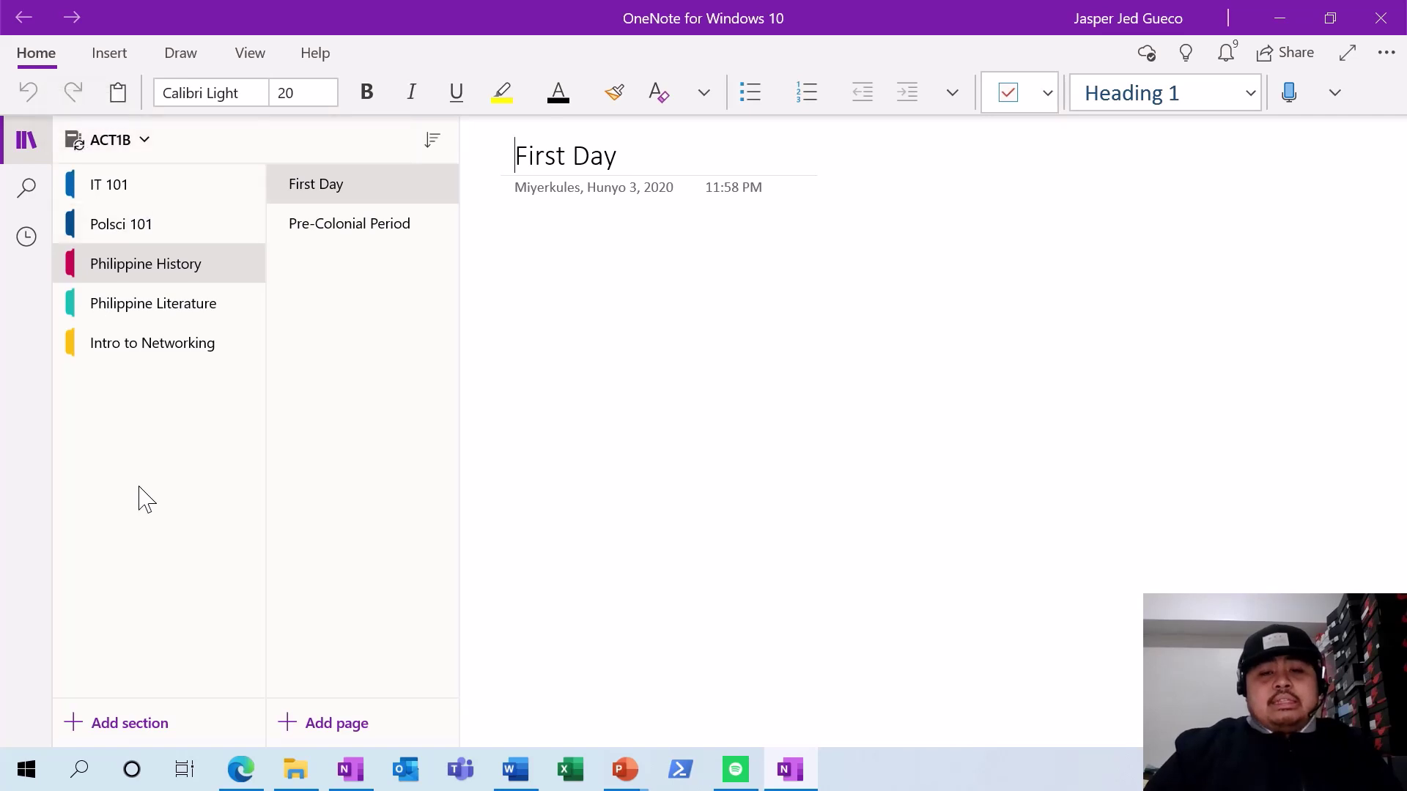
left_click(351, 769)
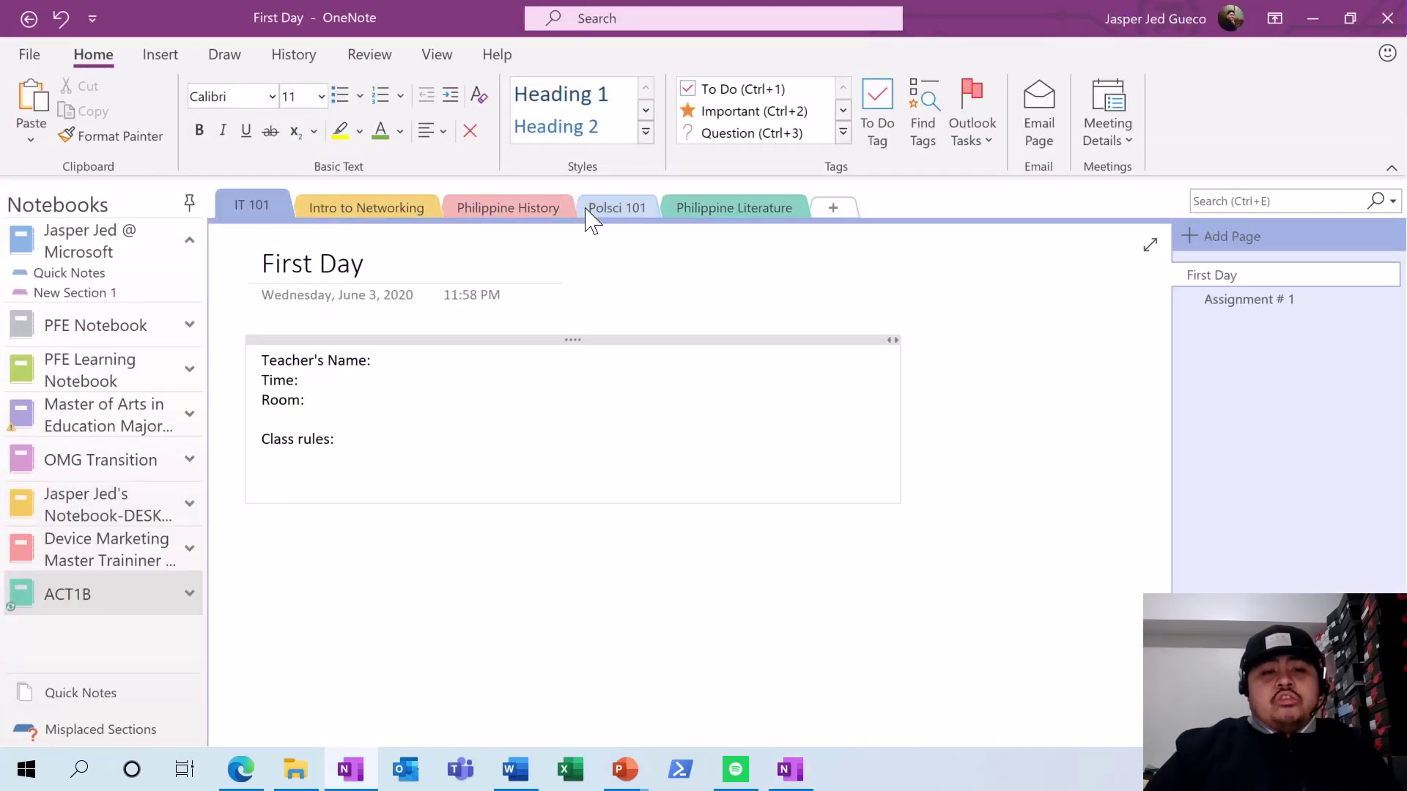
- Open IT 101's Assignment # 1 page, view IT 101 in OneNote for Windows 10, then minimise it
left_click(1266, 298)
left_click(1258, 276)
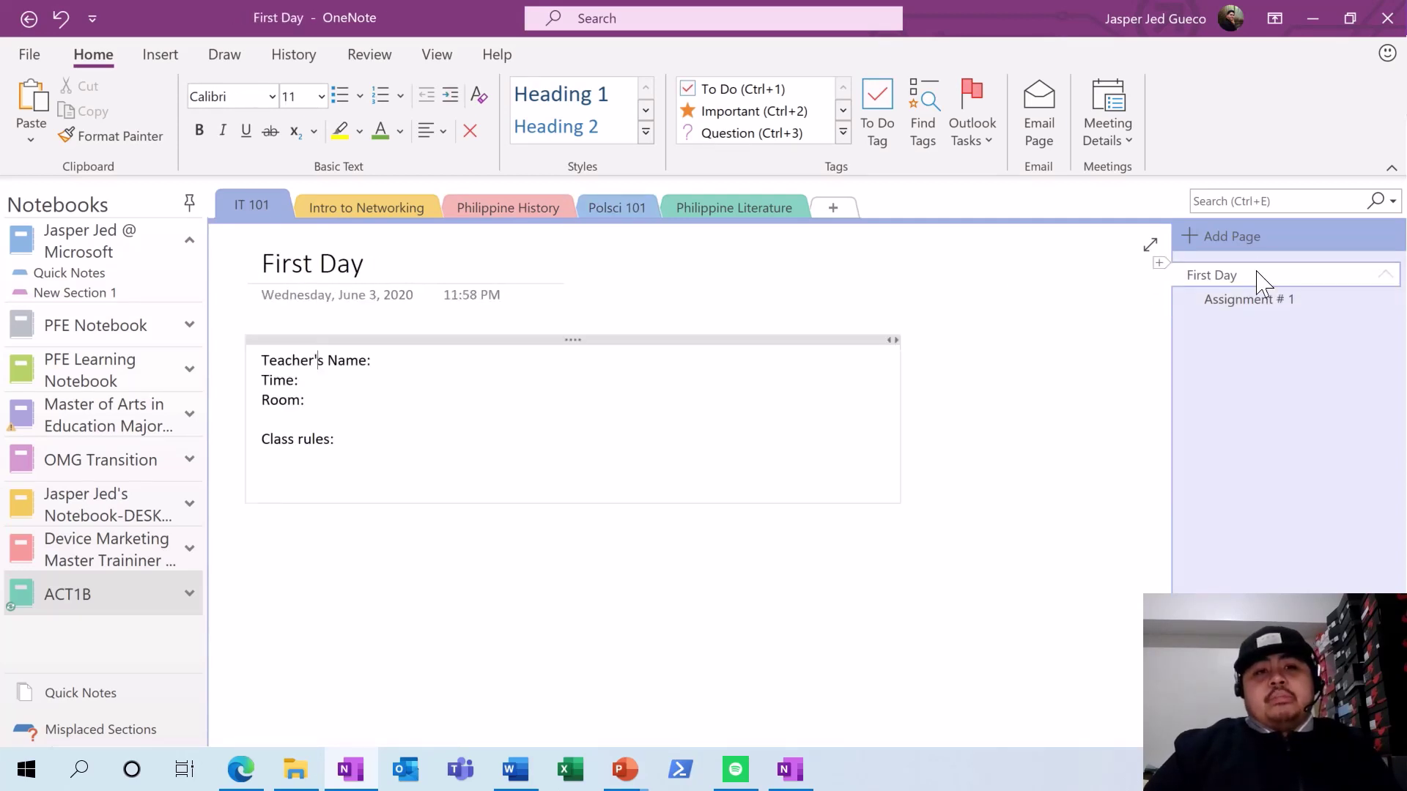
left_click(1259, 300)
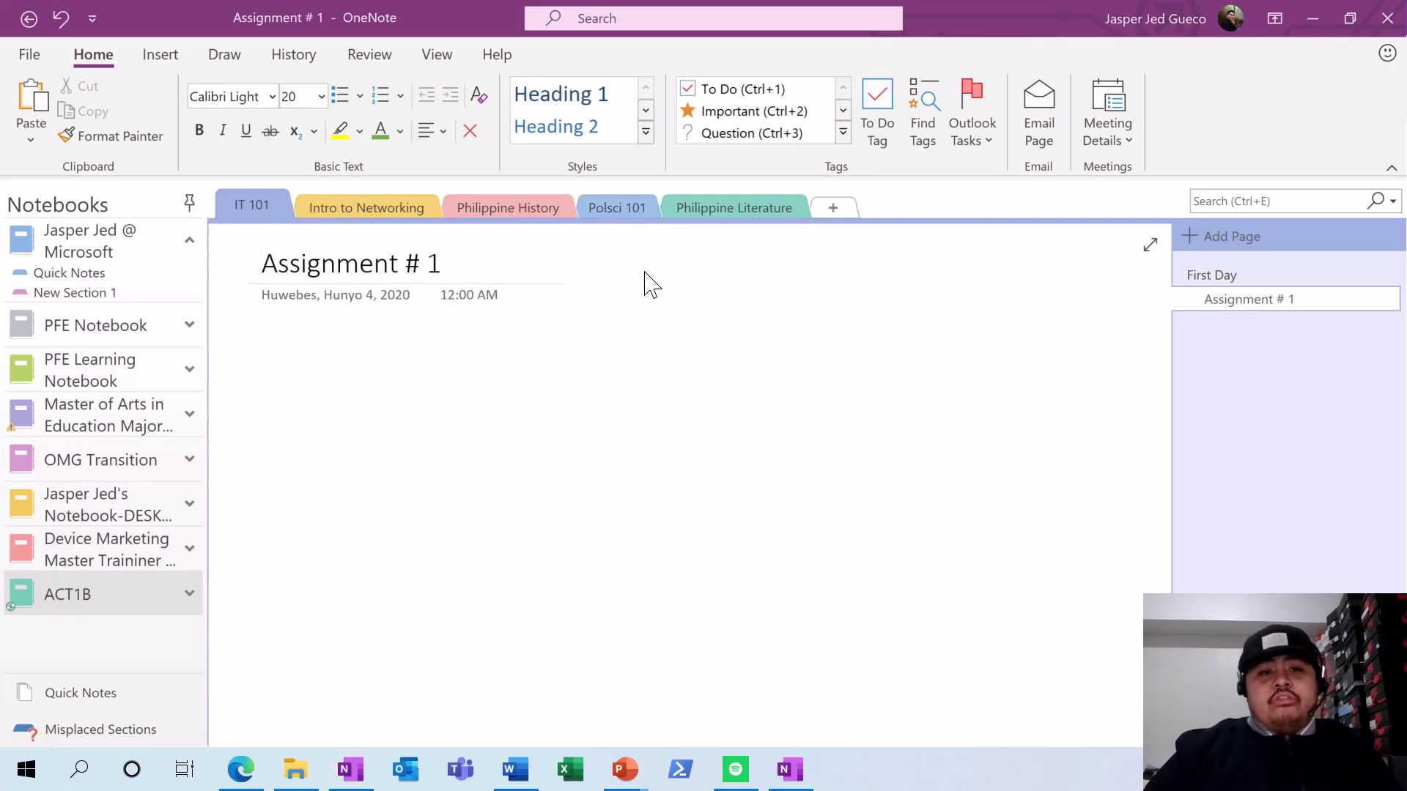
key("alt+Tab")
left_click(135, 189)
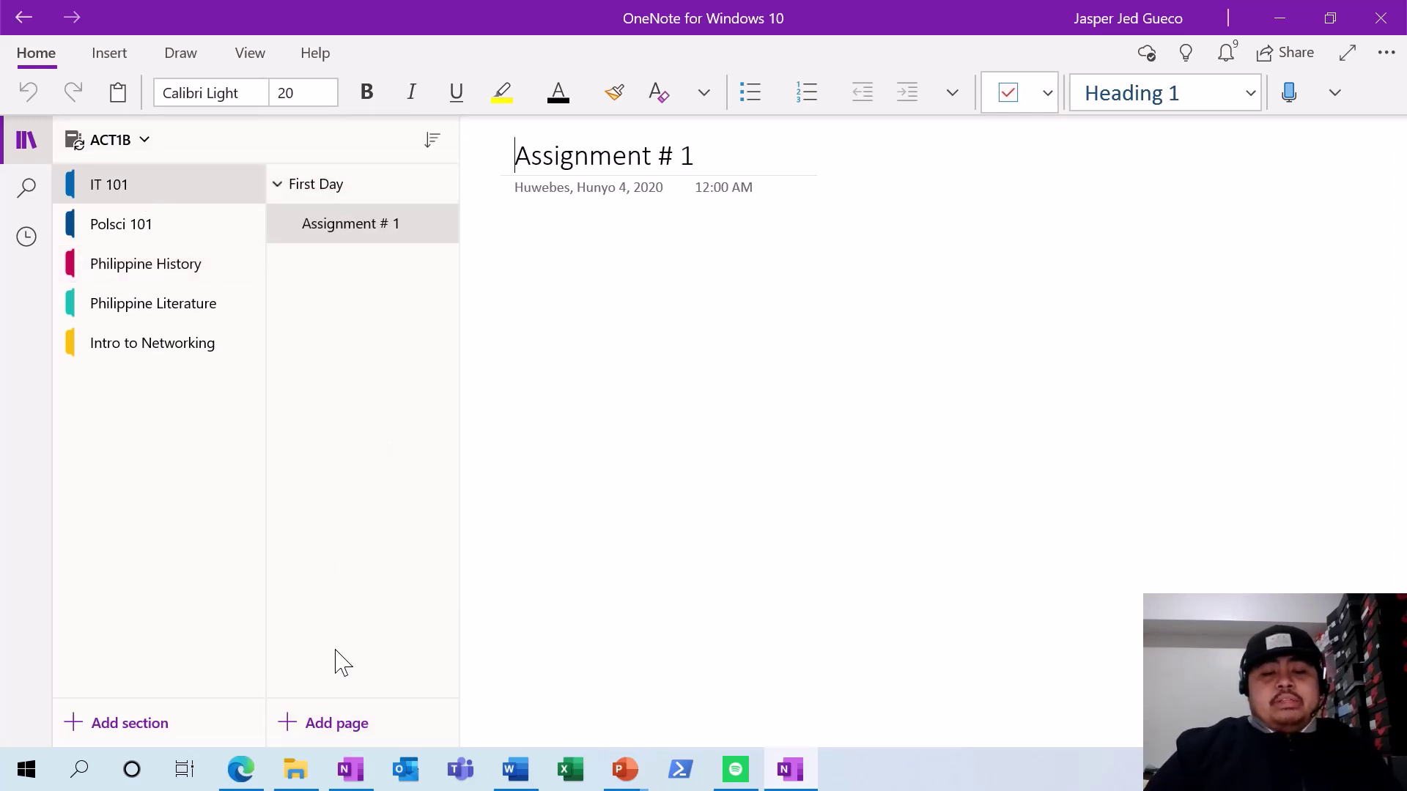
left_click(1279, 17)
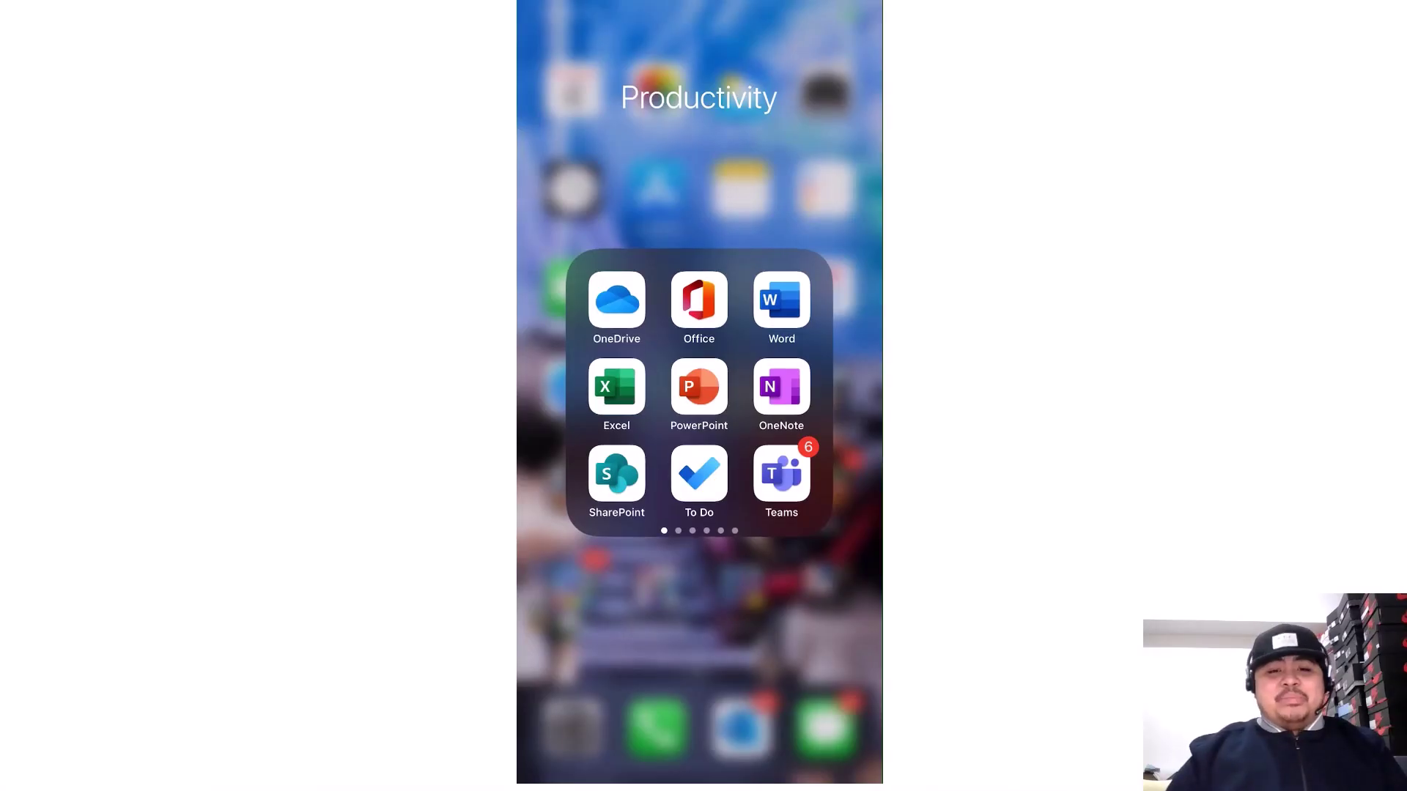
- Open the ACT1B notebook from recent notebooks in OneNote on the phone and refresh its sections
left_click(781, 386)
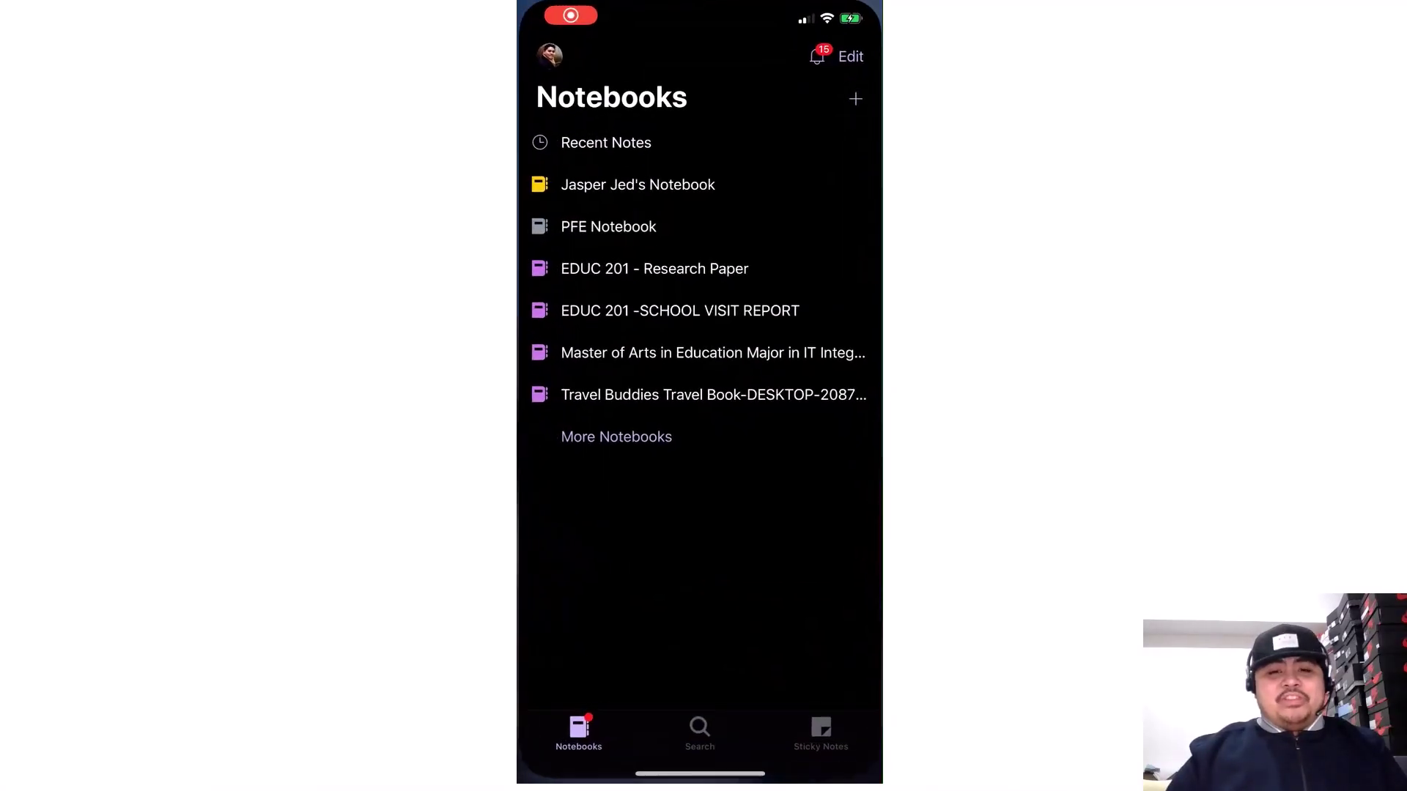
left_click(616, 435)
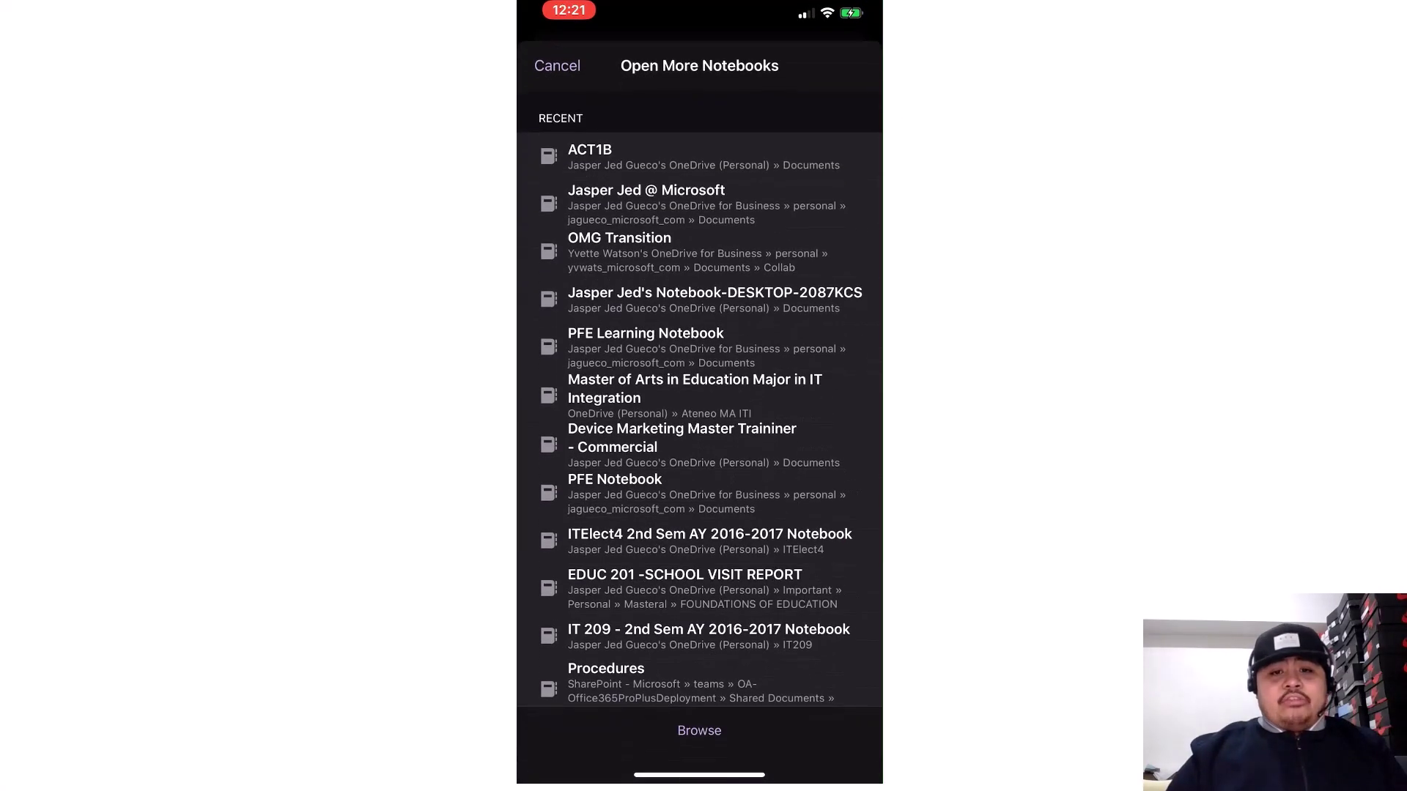
left_click(557, 64)
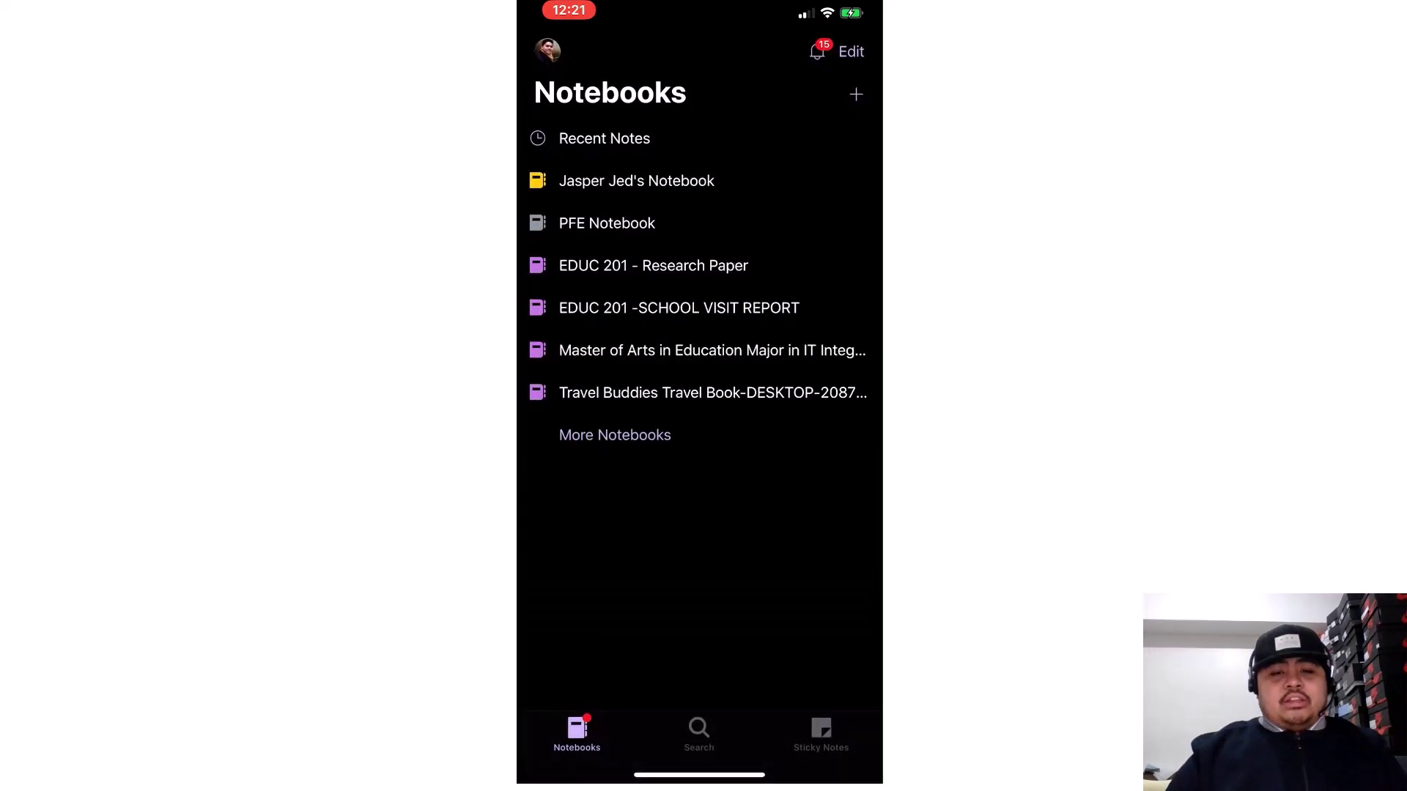
left_click(652, 266)
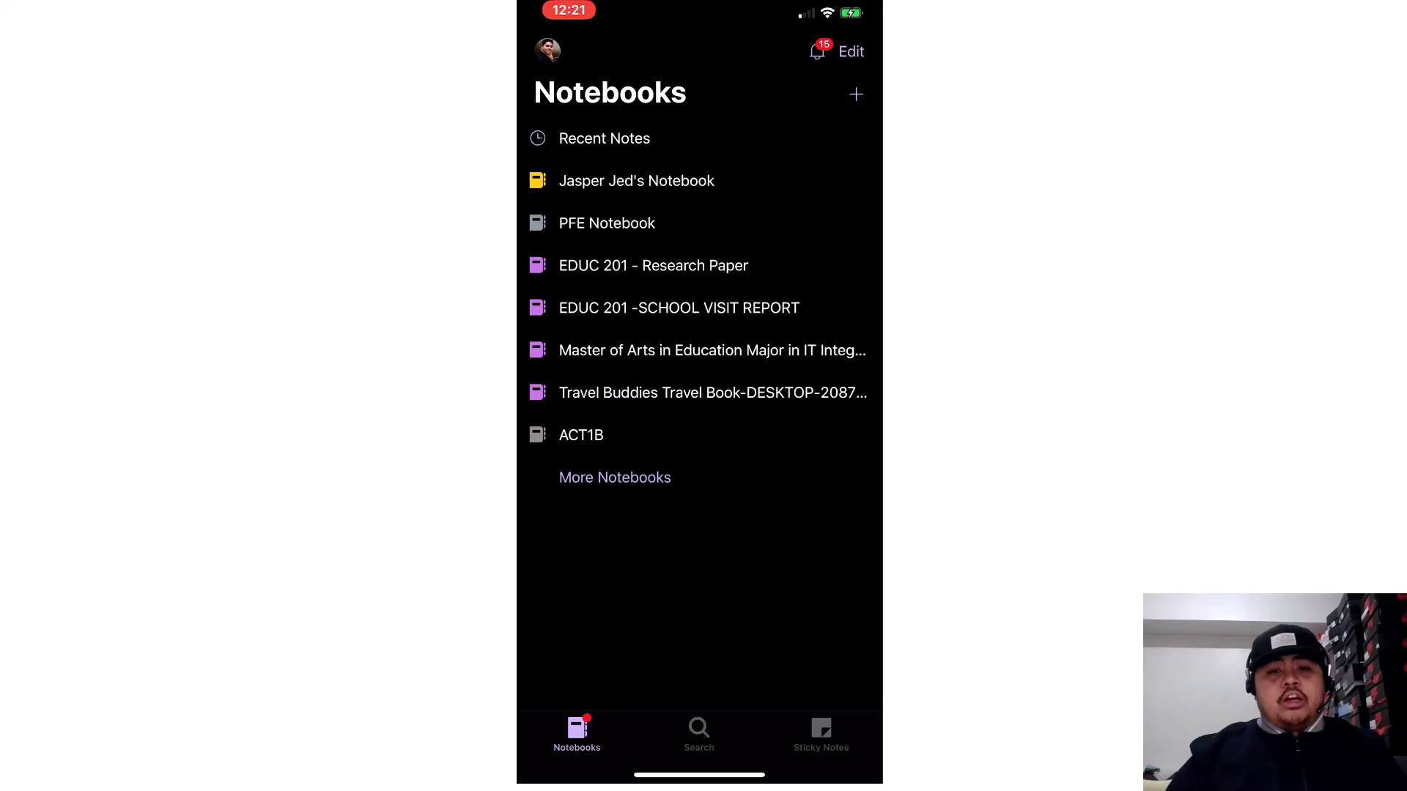
left_click(581, 435)
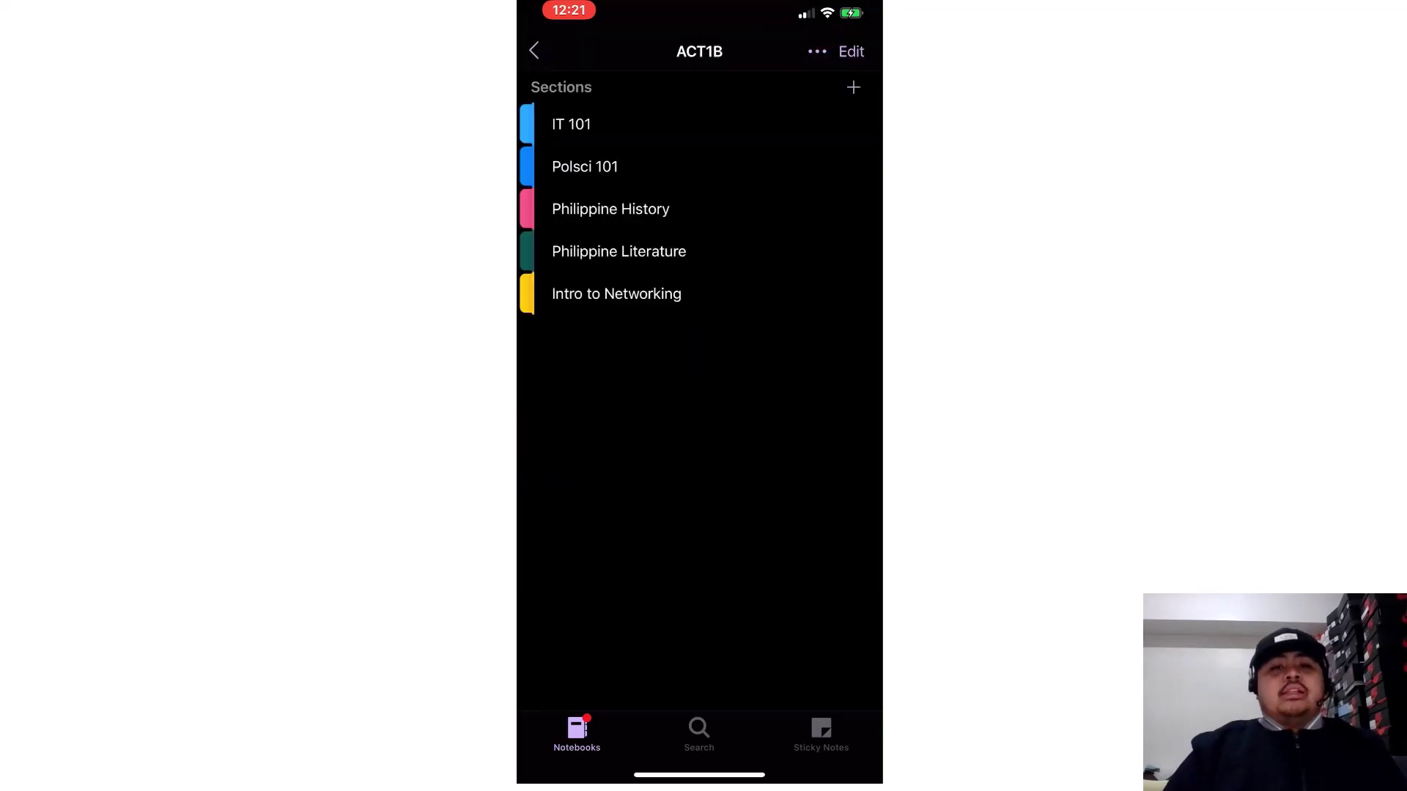
left_click_drag(699, 220, 700, 290)
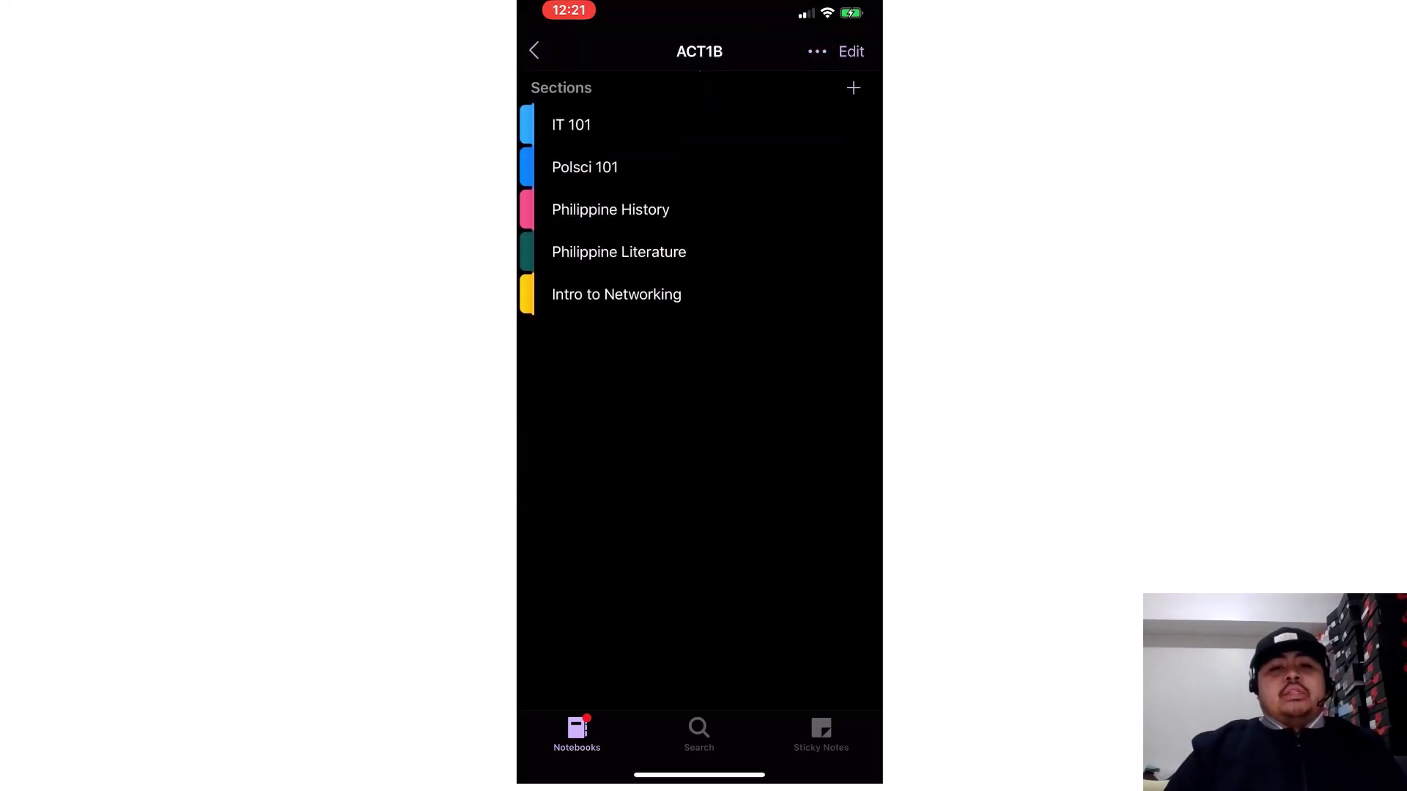
- View the First Day pages in the IT 101 and Philippine History sections on the phone
left_click(571, 123)
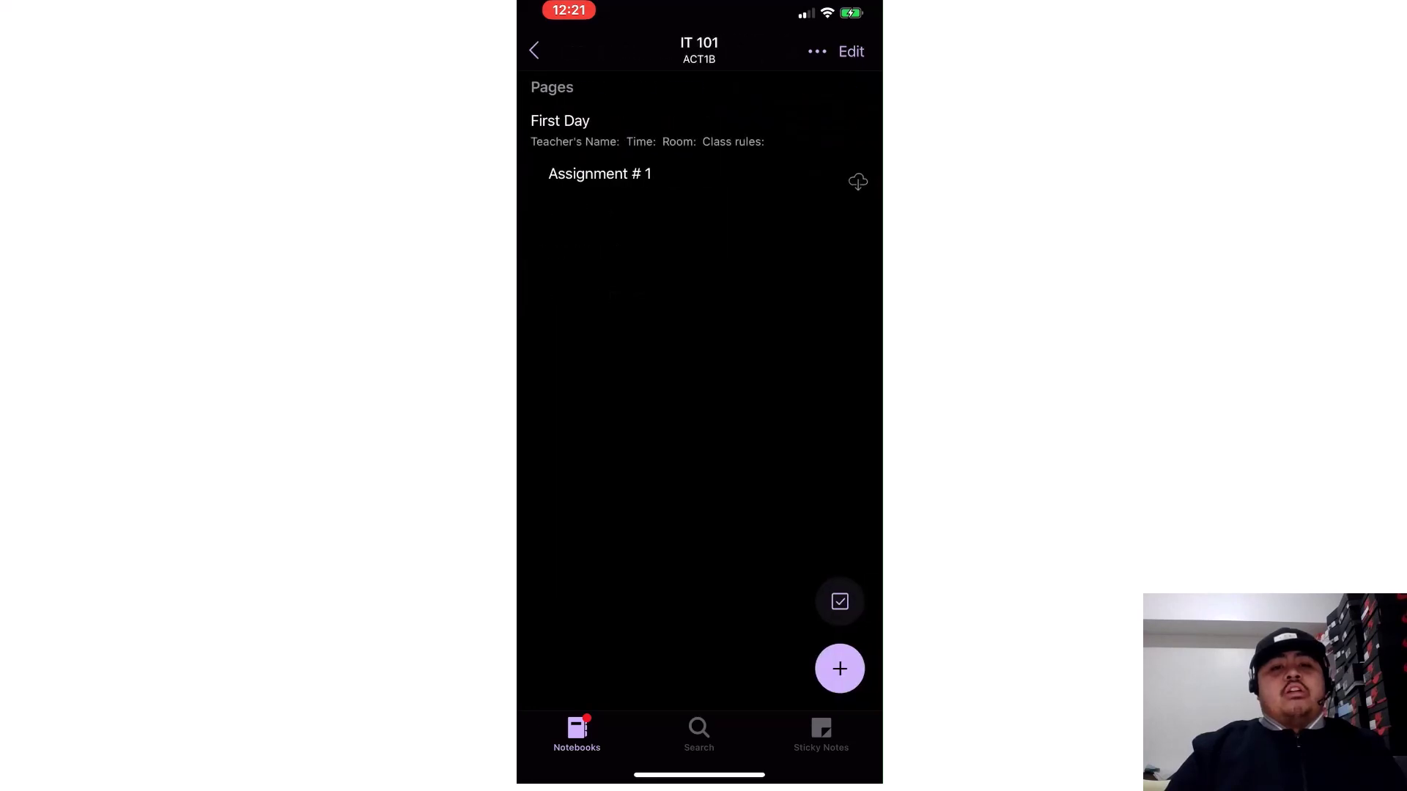
left_click(571, 126)
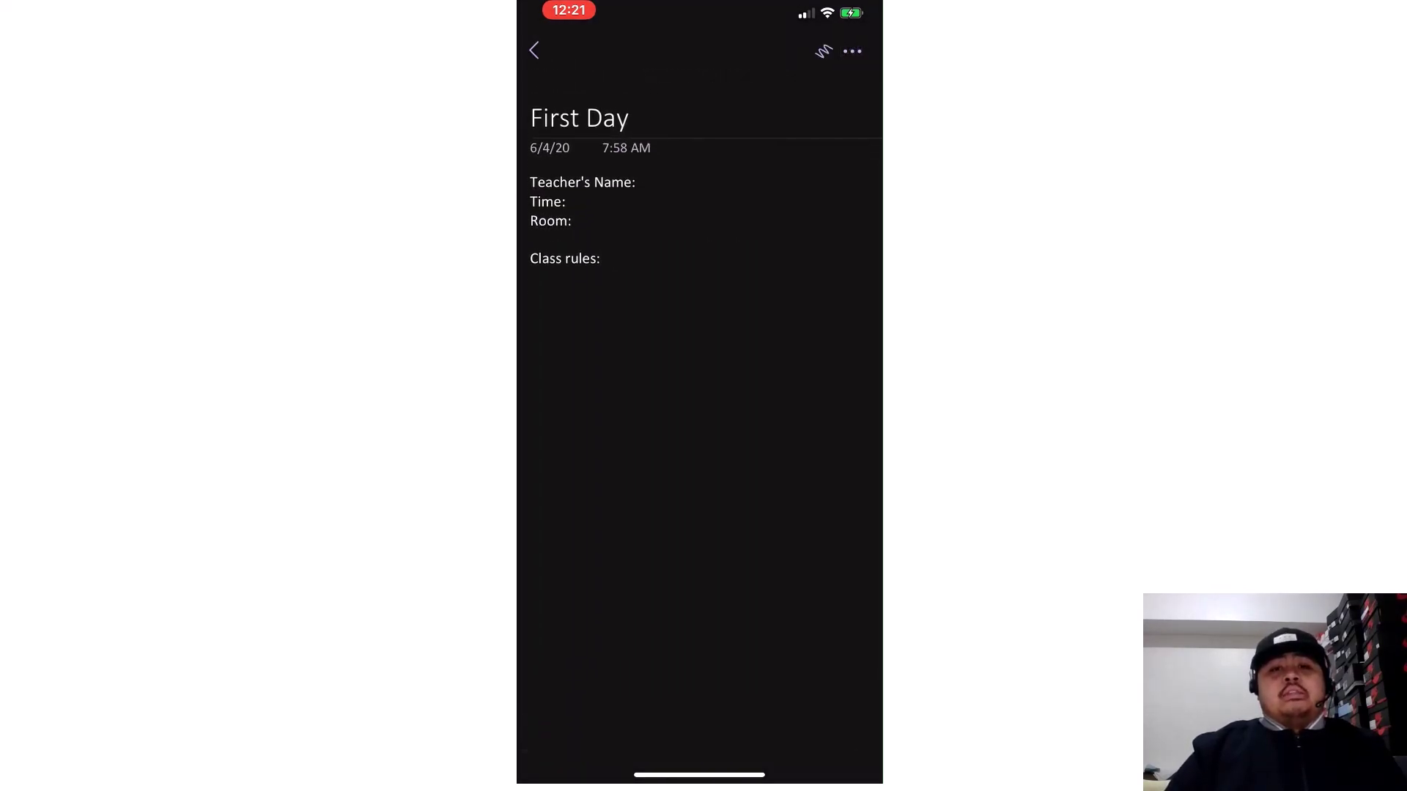
left_click(533, 50)
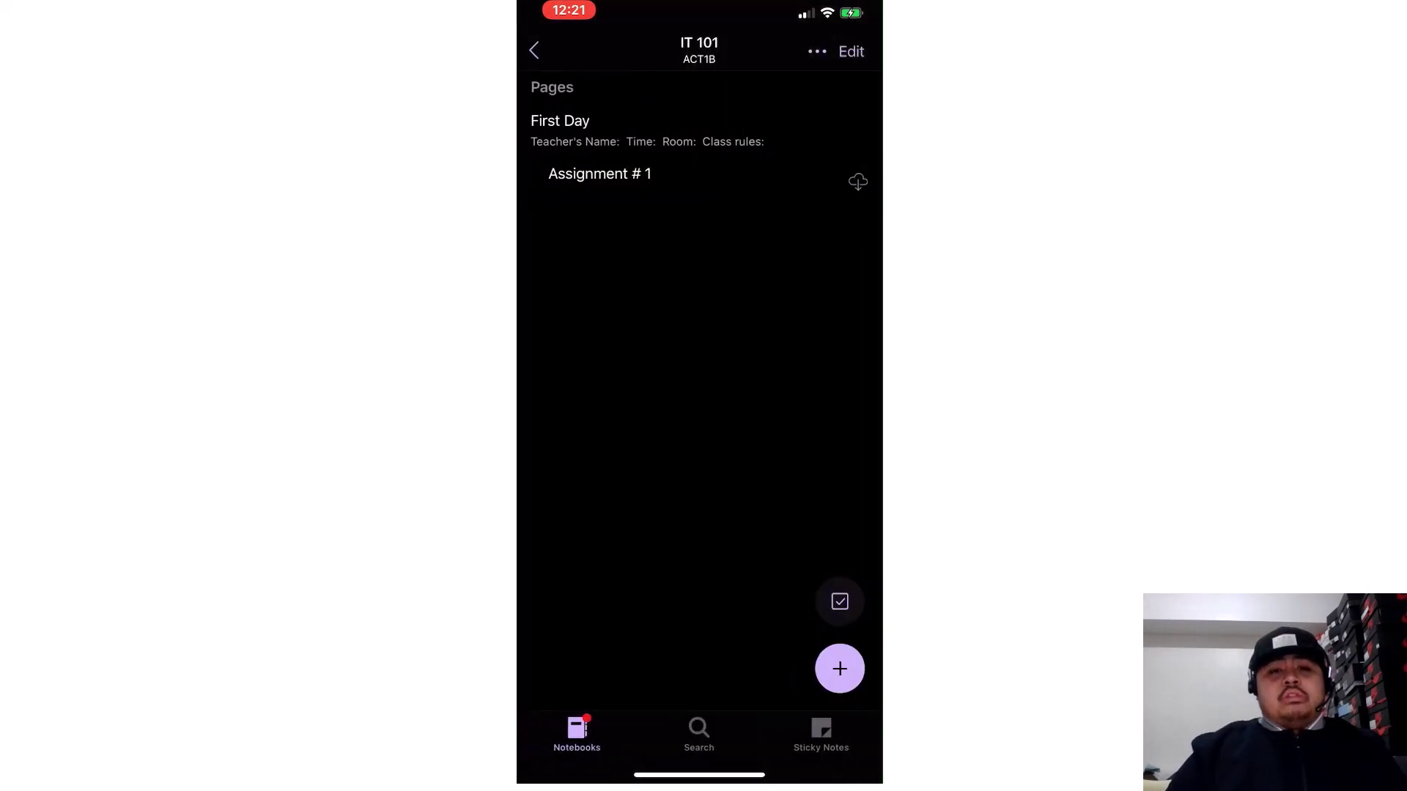
left_click(533, 50)
left_click(610, 209)
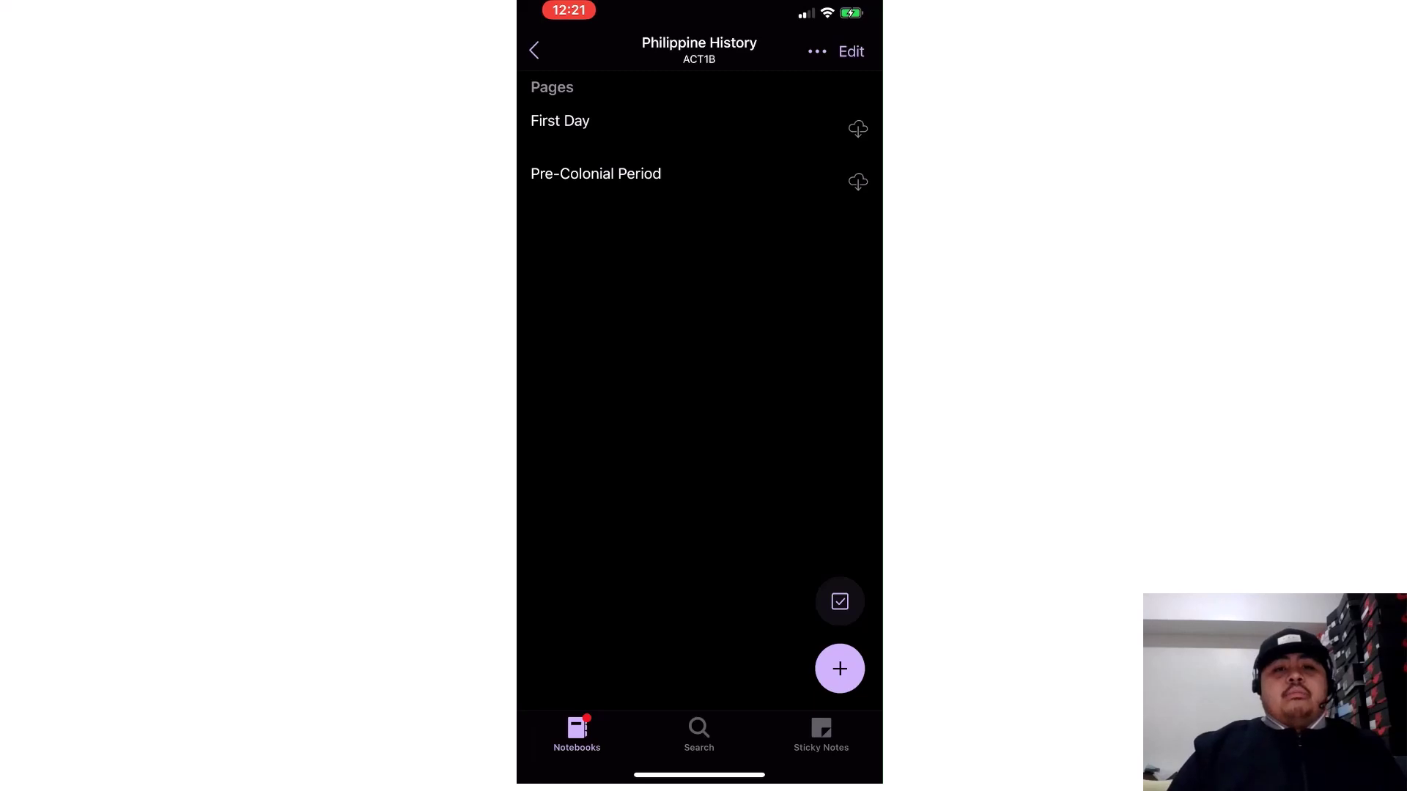
left_click(560, 121)
left_click(534, 50)
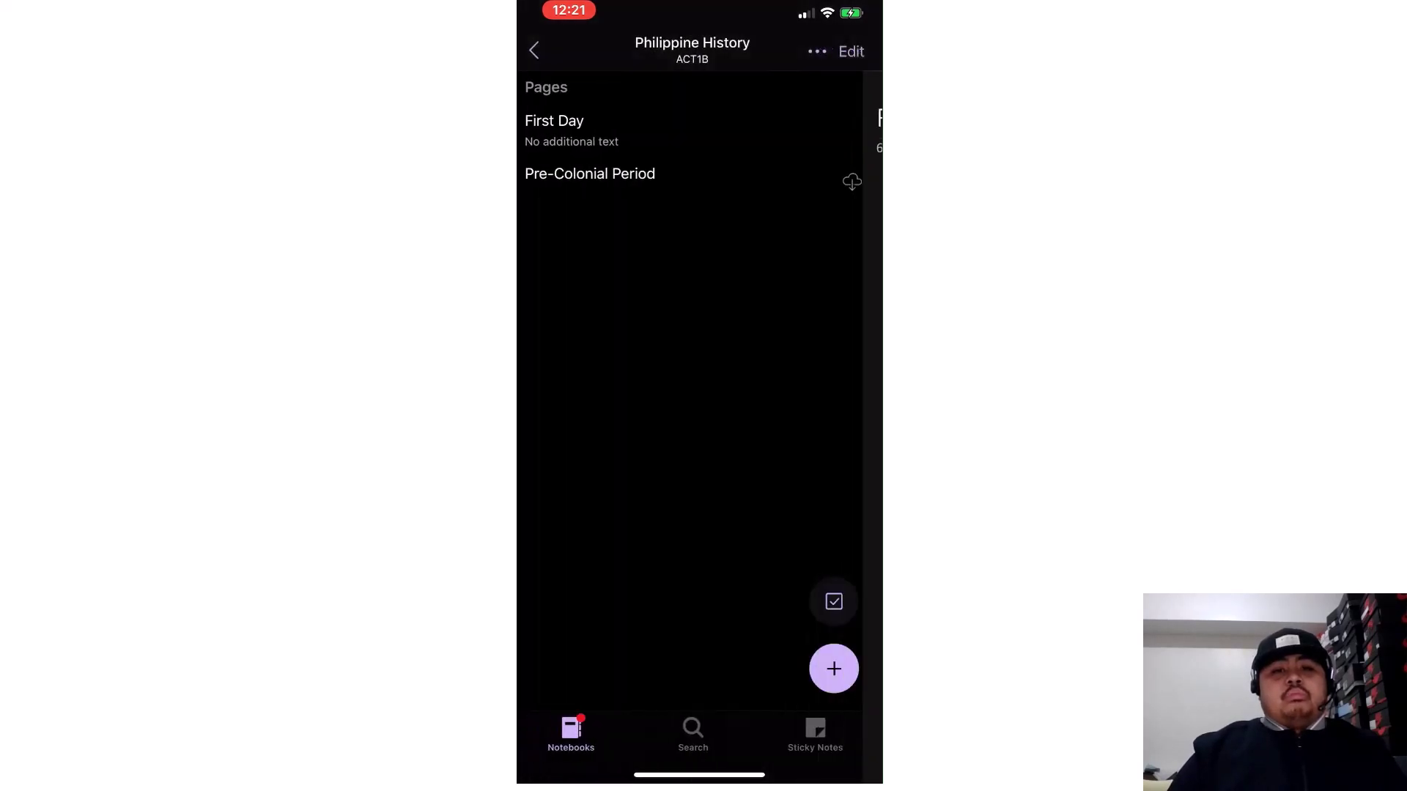
left_click(533, 49)
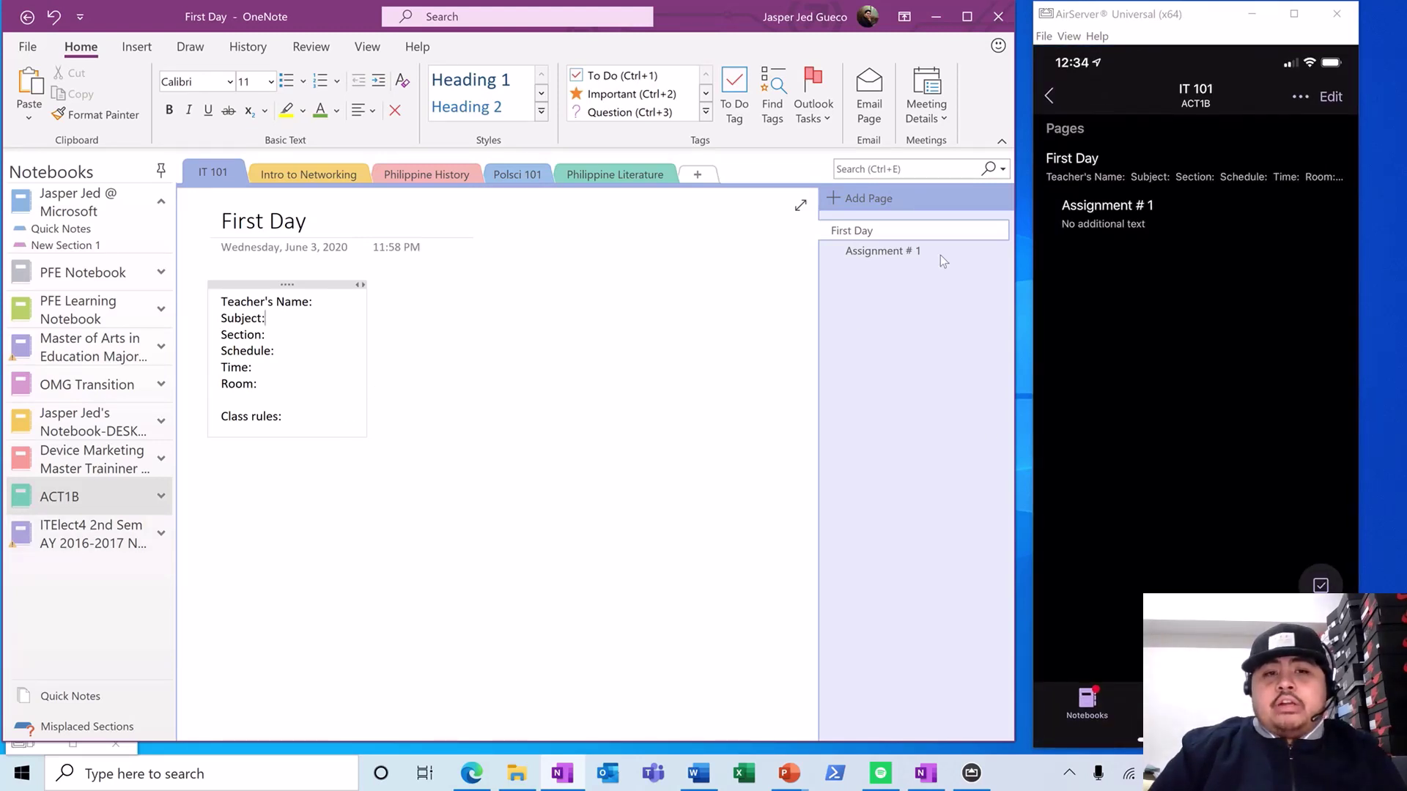
- Enter the teacher's name and subject 'IT 101 - INtroduction to INformation Technology'
left_click(1081, 177)
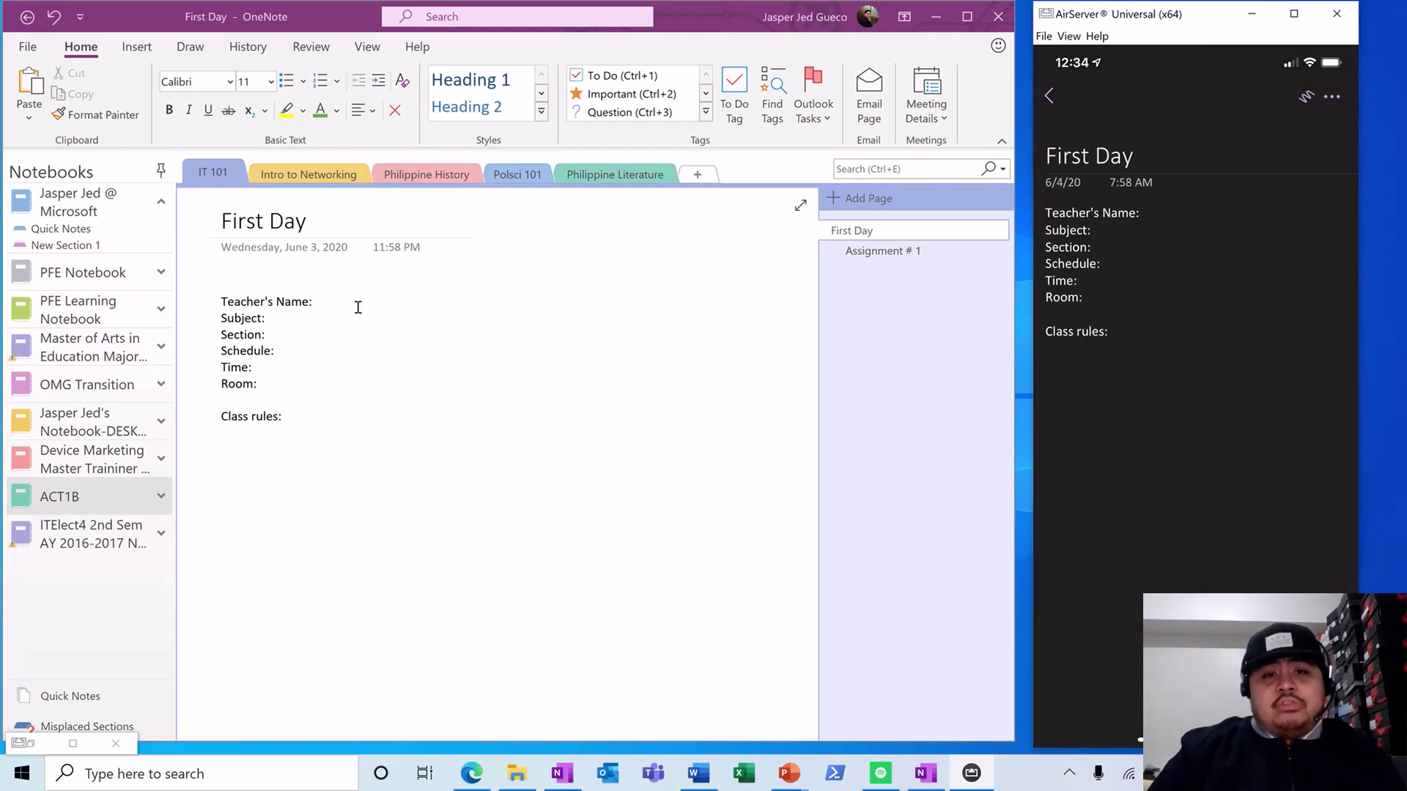
left_click(360, 303)
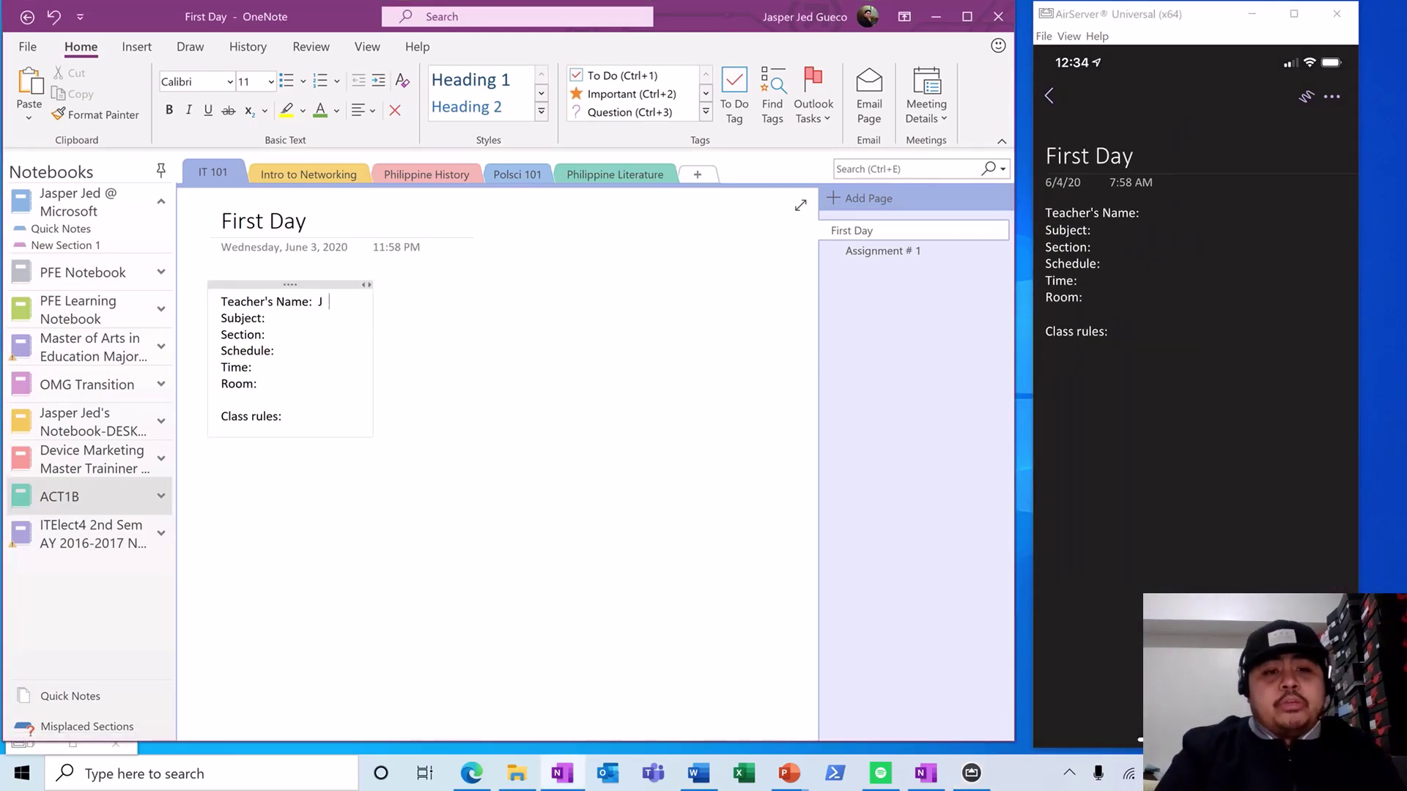
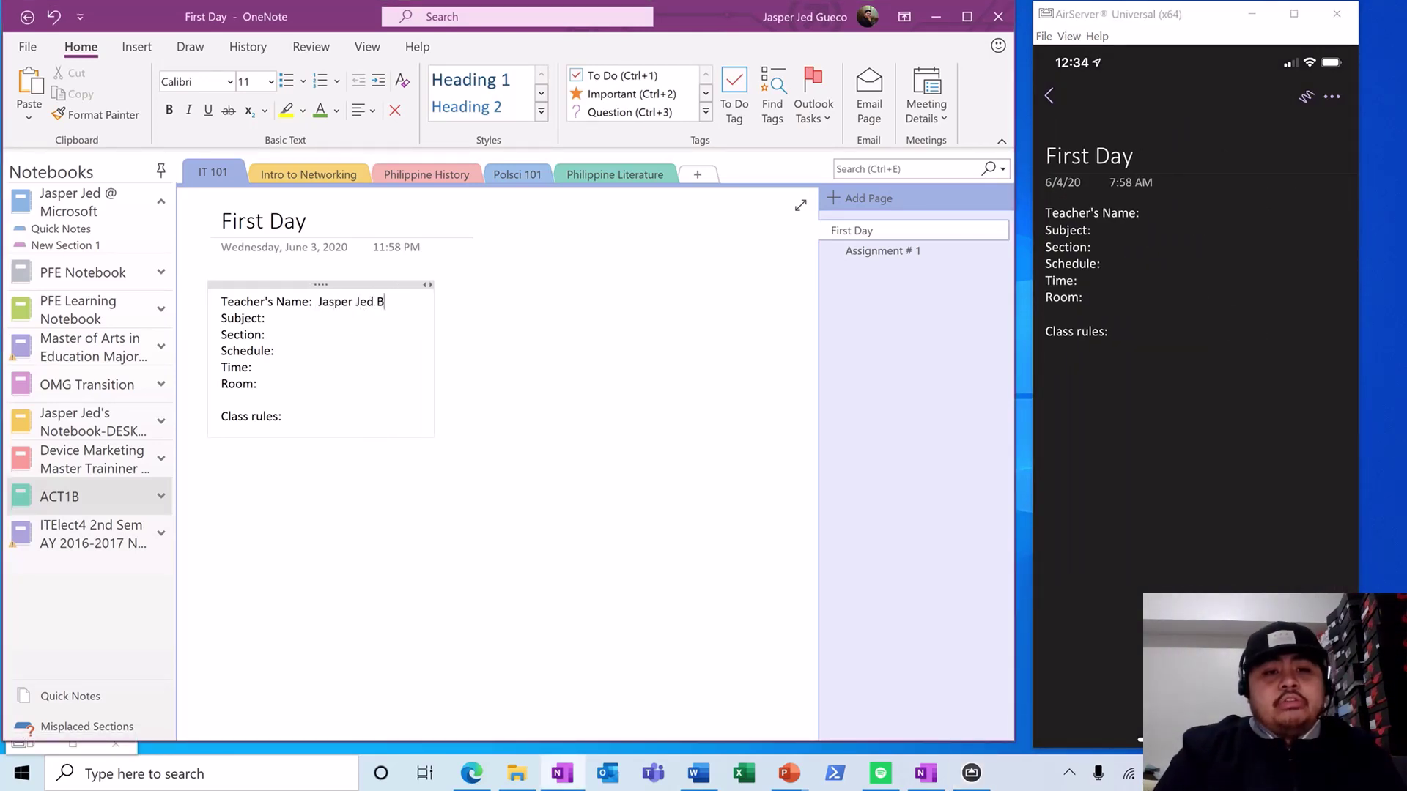
key("Down")
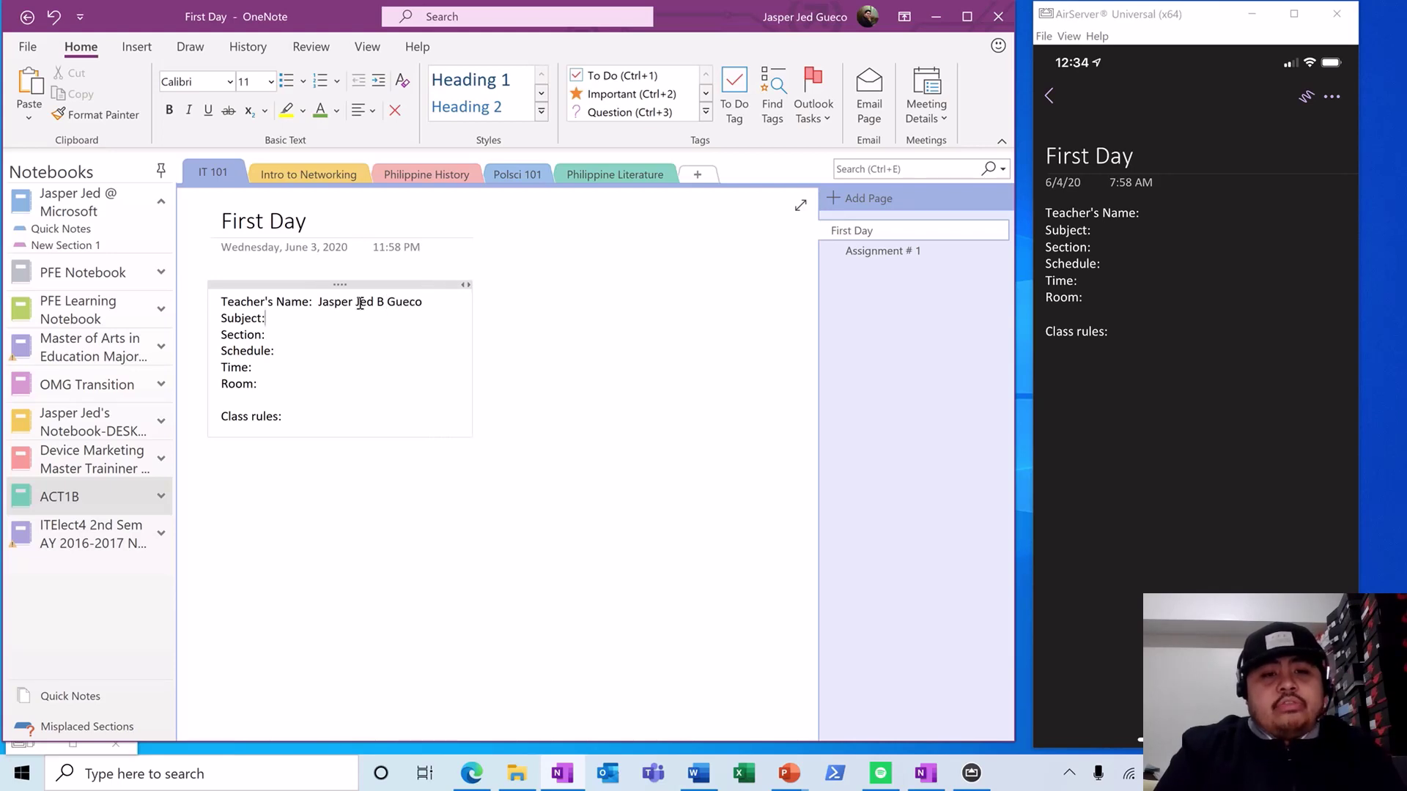
type("I")
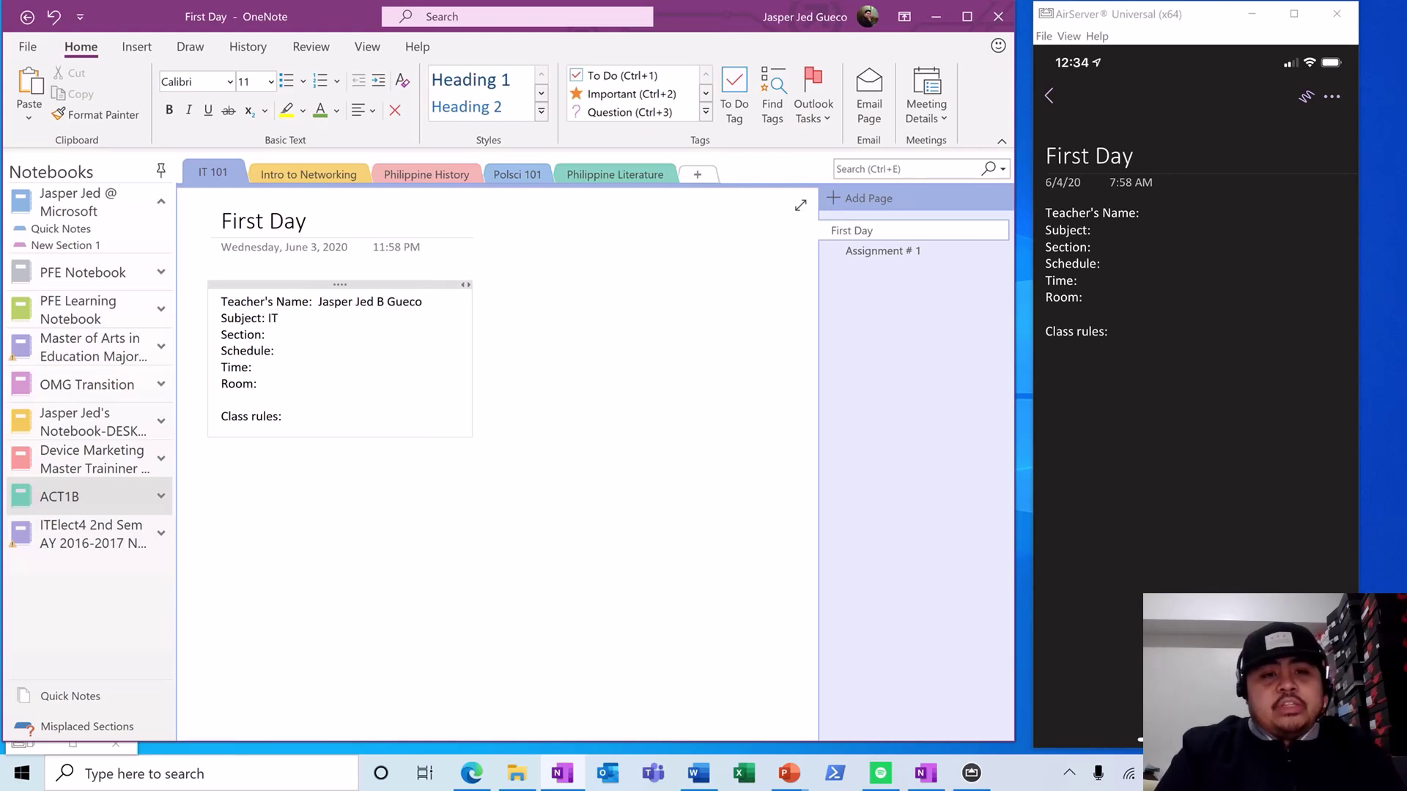
type("T 10")
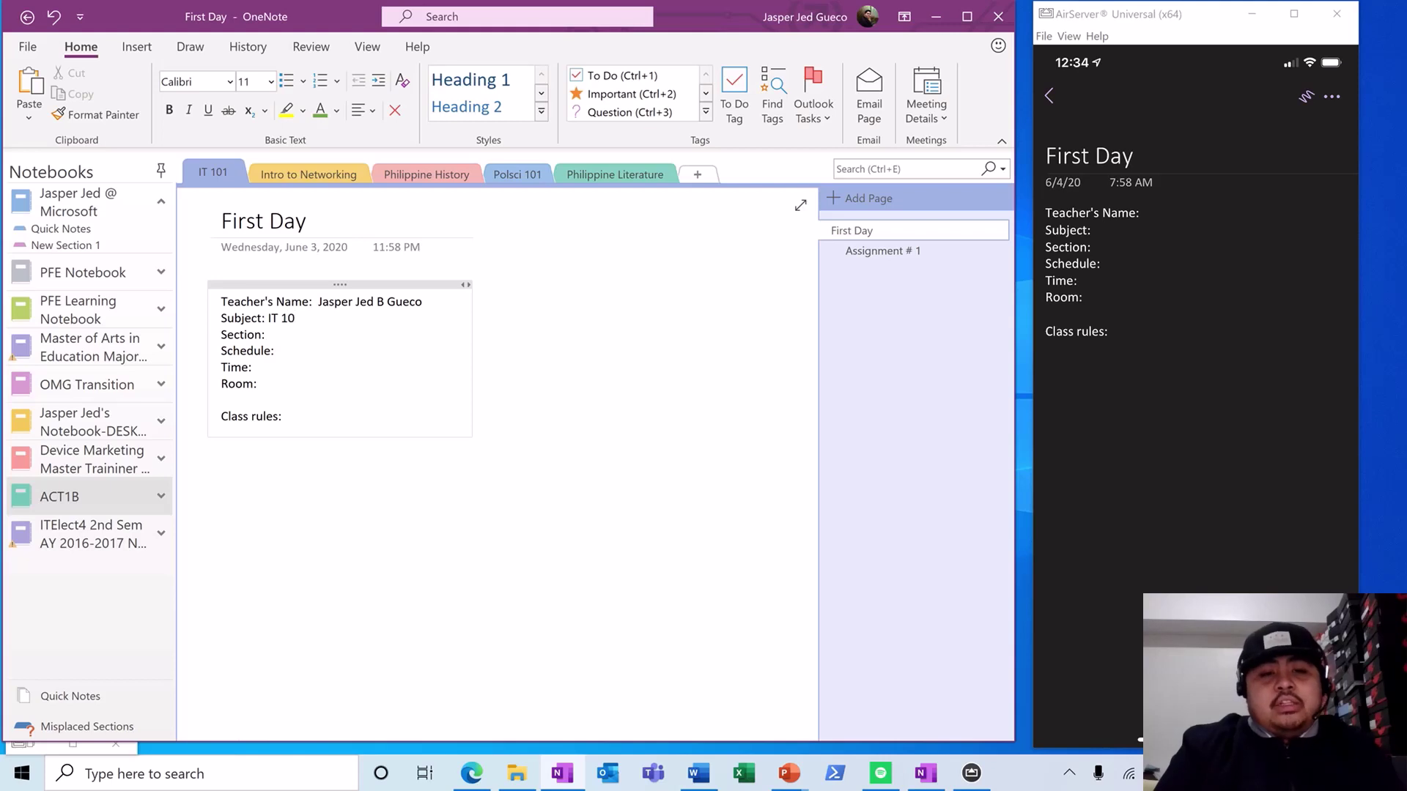
type("1 - INt")
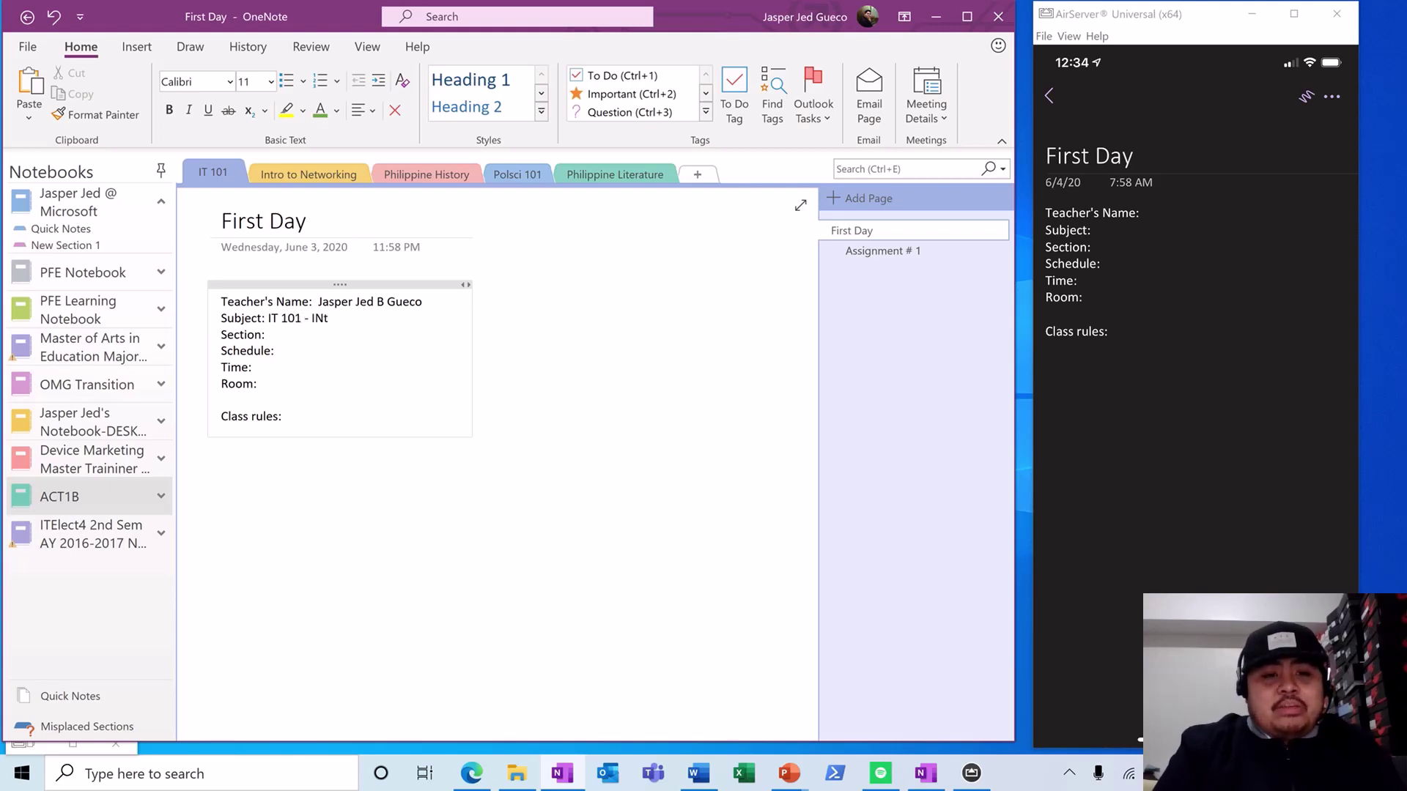
type("roduction to")
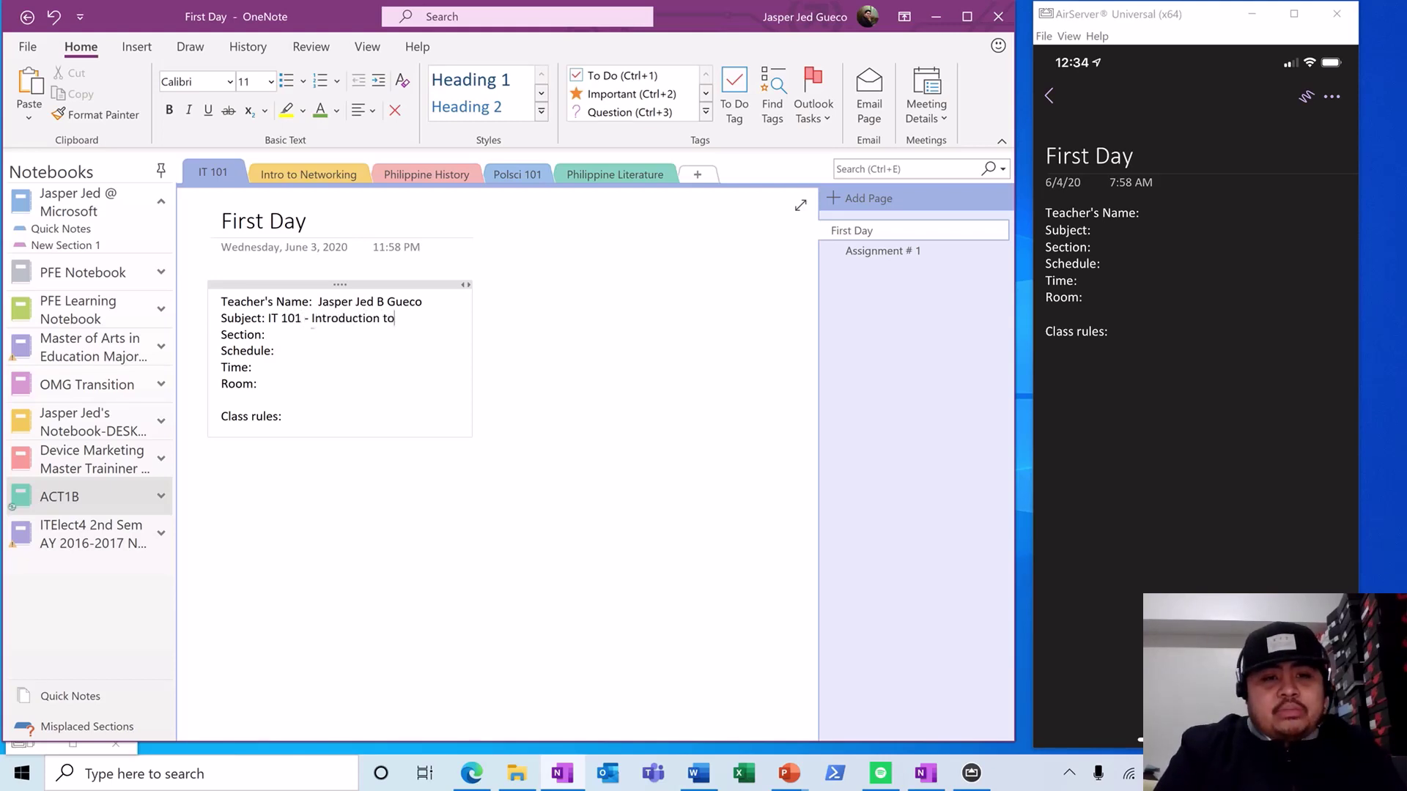
type(" INformation ")
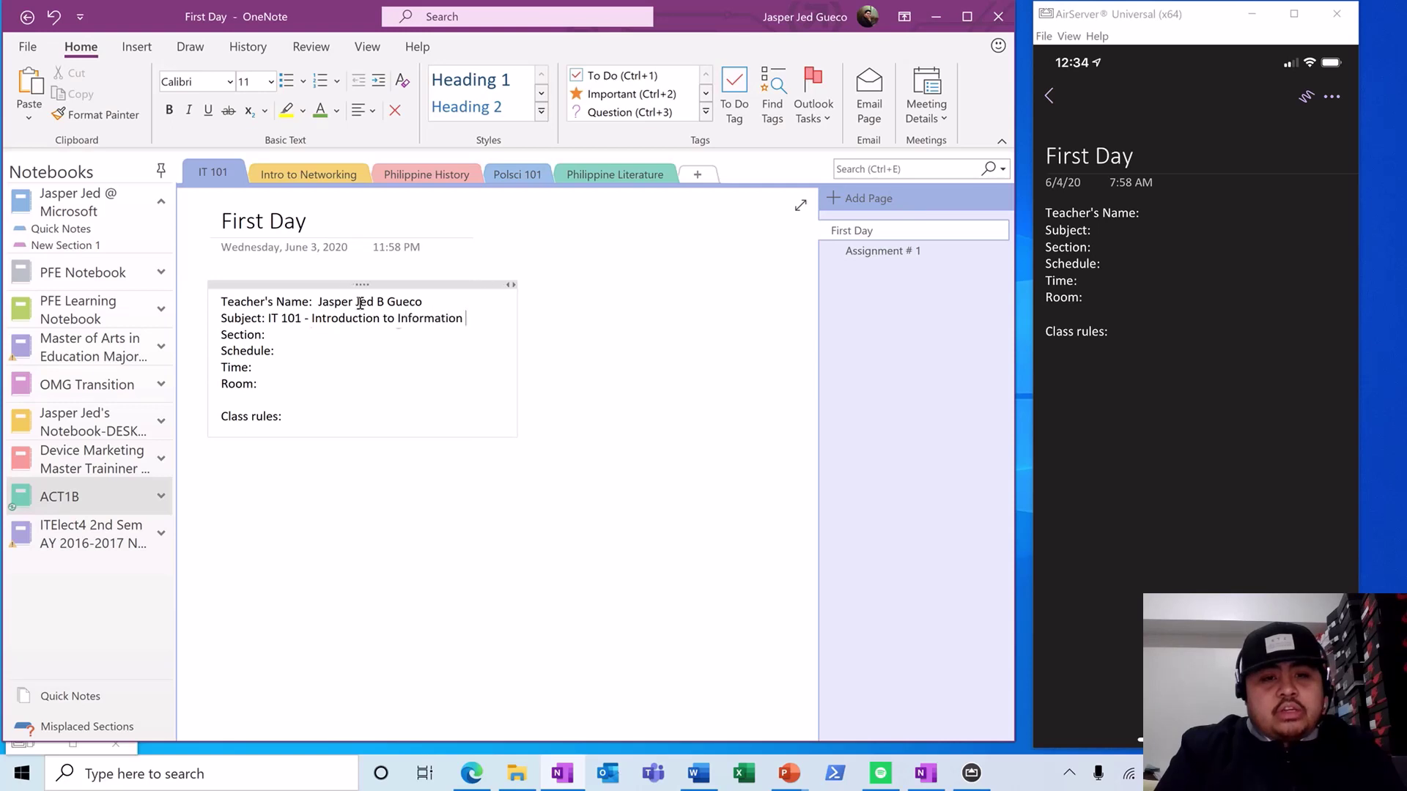
type("Technology")
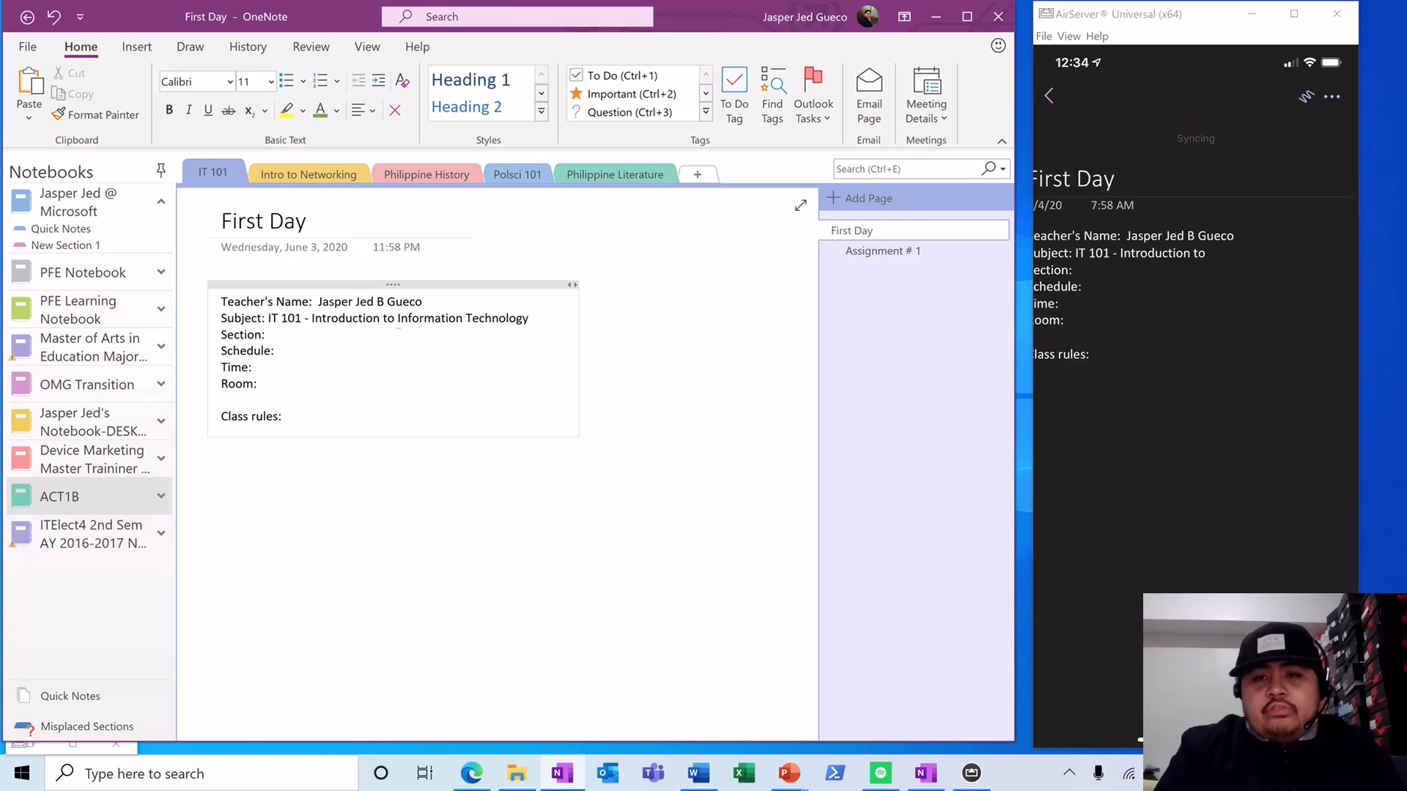
- Fill in Section ACT1b, Schedule Tuesday and Thursday, Time 8:00 AM - 12:00 NN, Room CL2, and add lines under Class rules
left_click(311, 335)
type("ACT1")
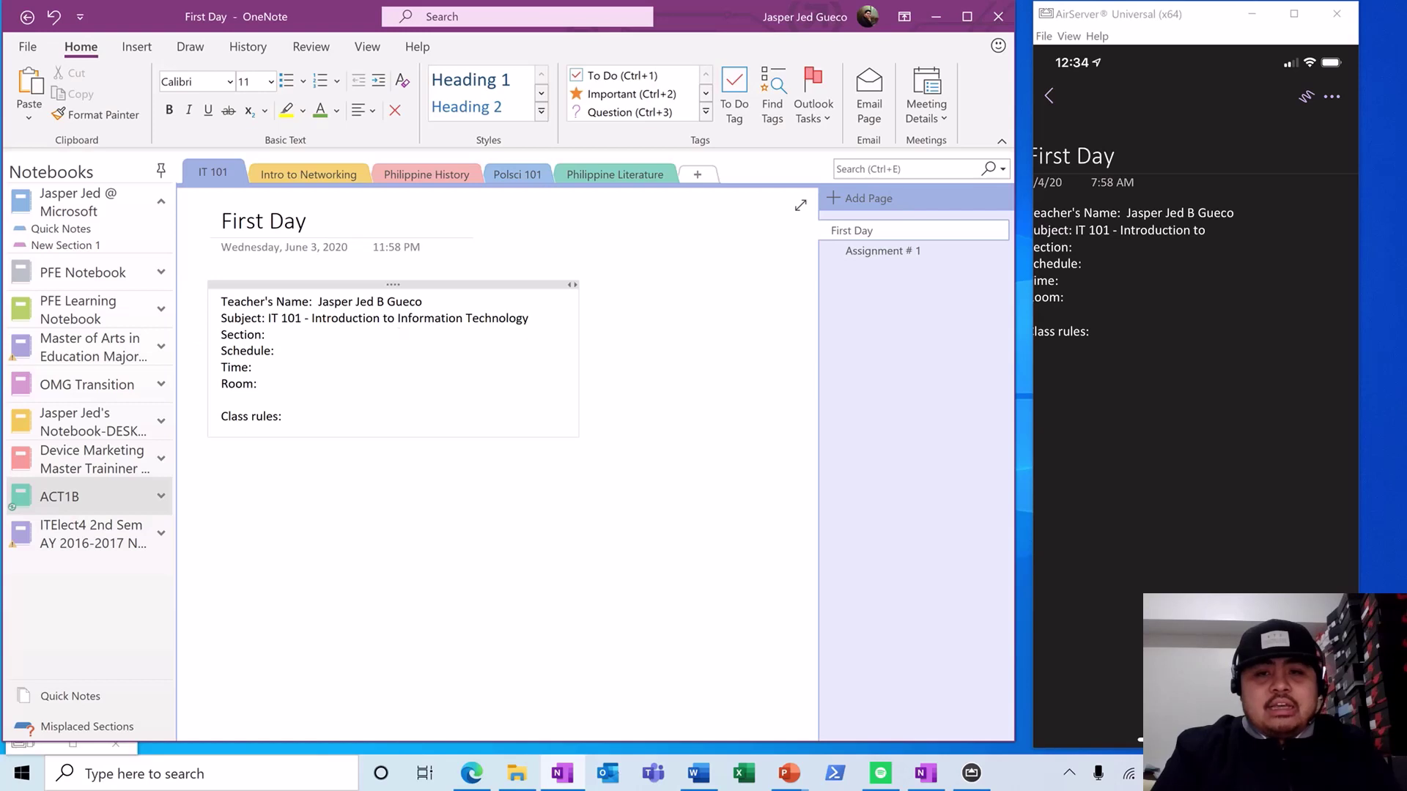
type("b")
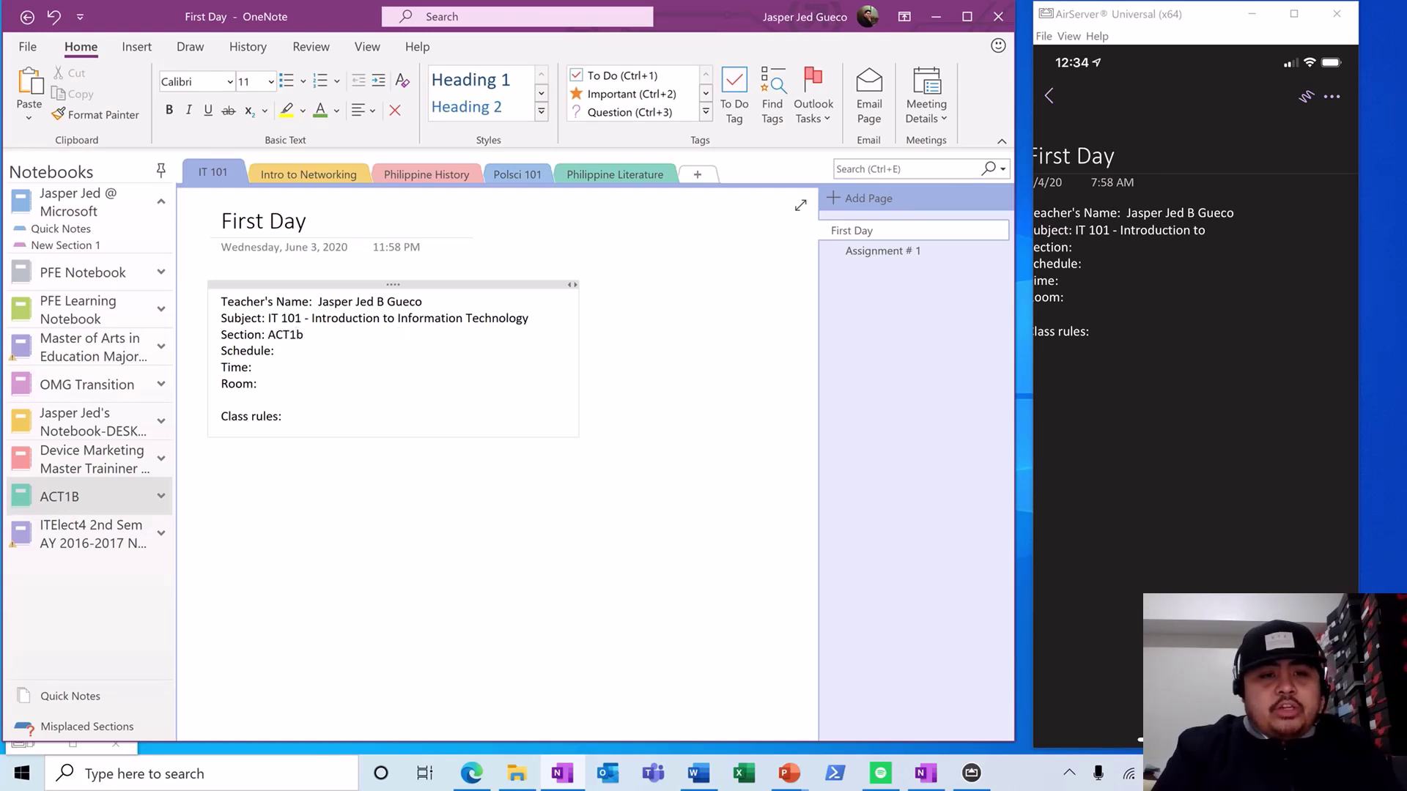
left_click(306, 349)
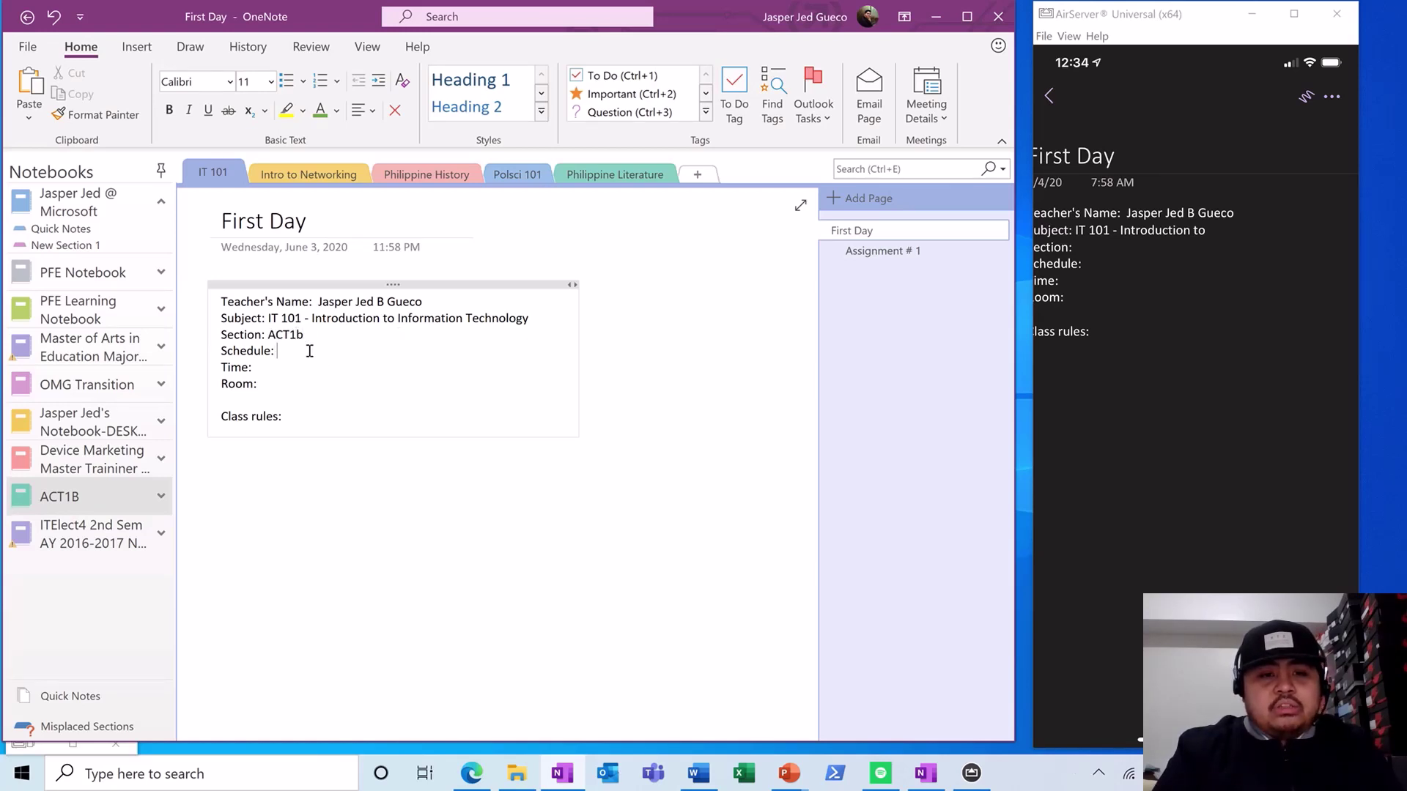
type("Tuesday and Thursday")
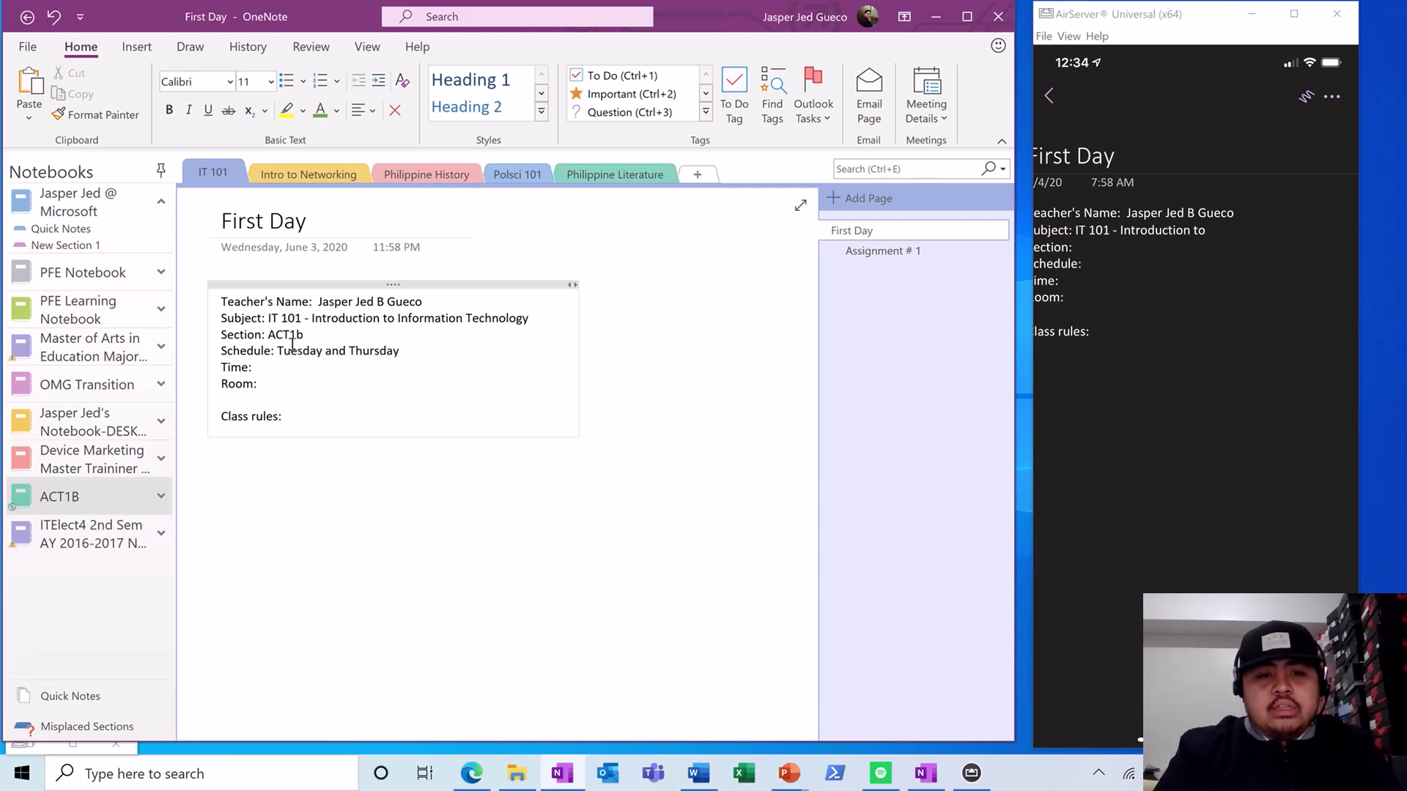
left_click(280, 368)
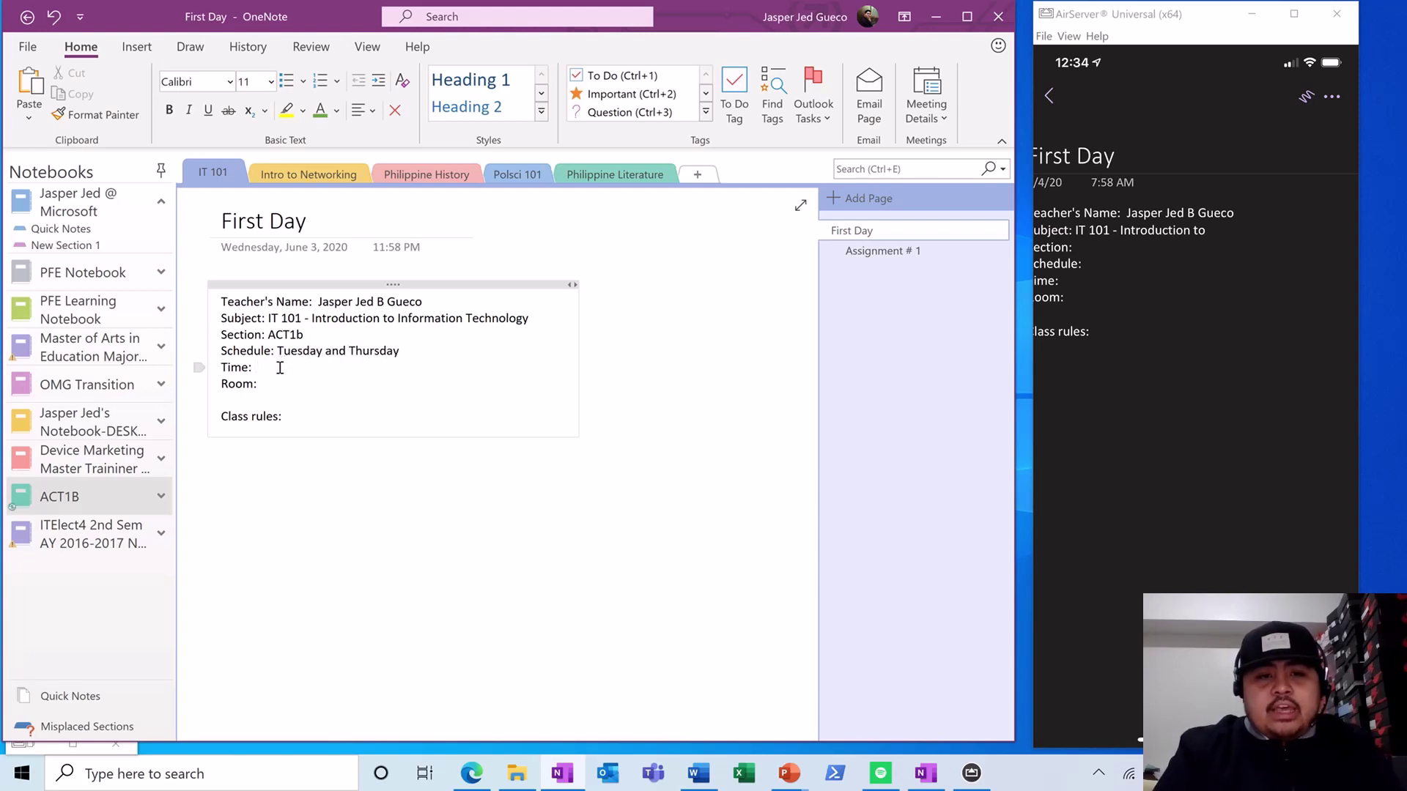
type("8:00")
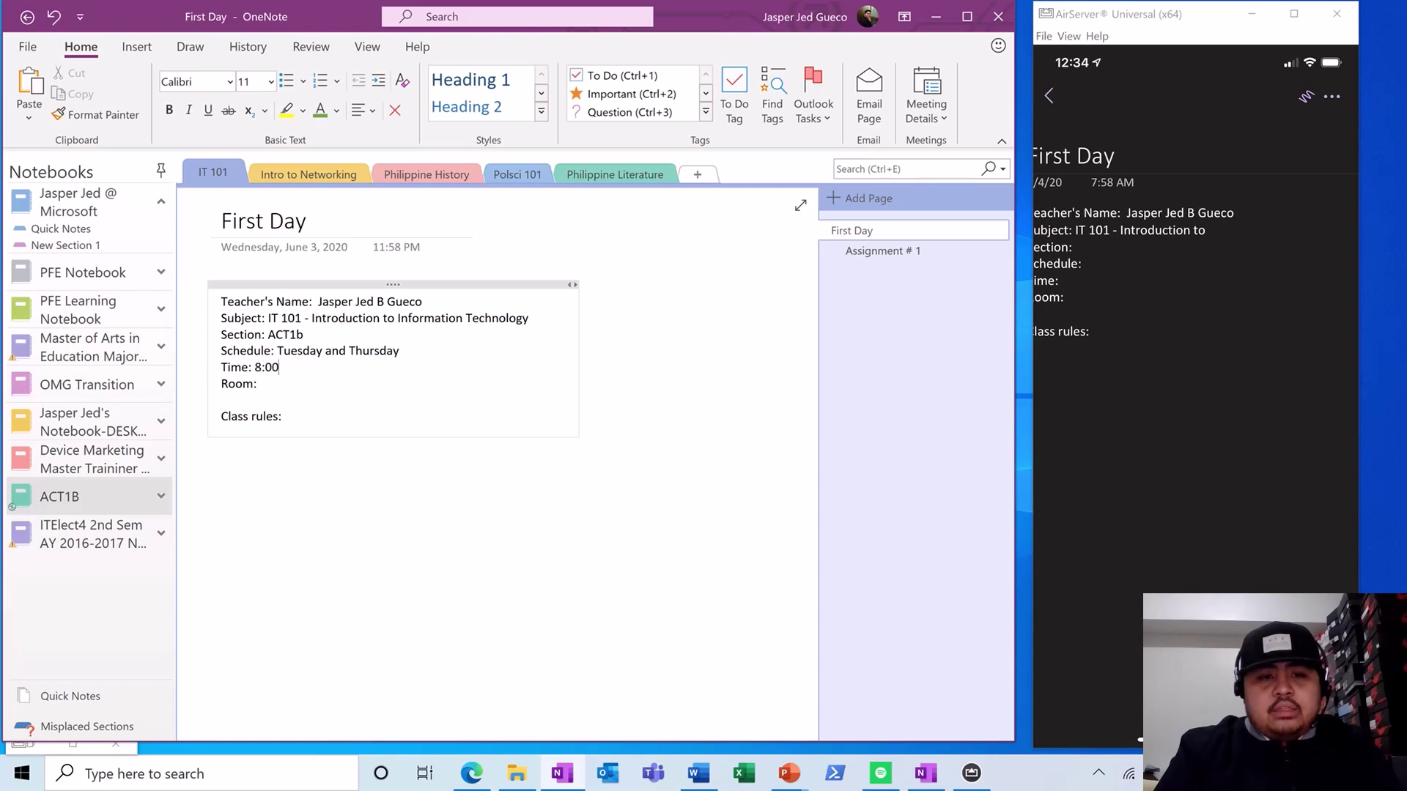
type(" AM - 12:")
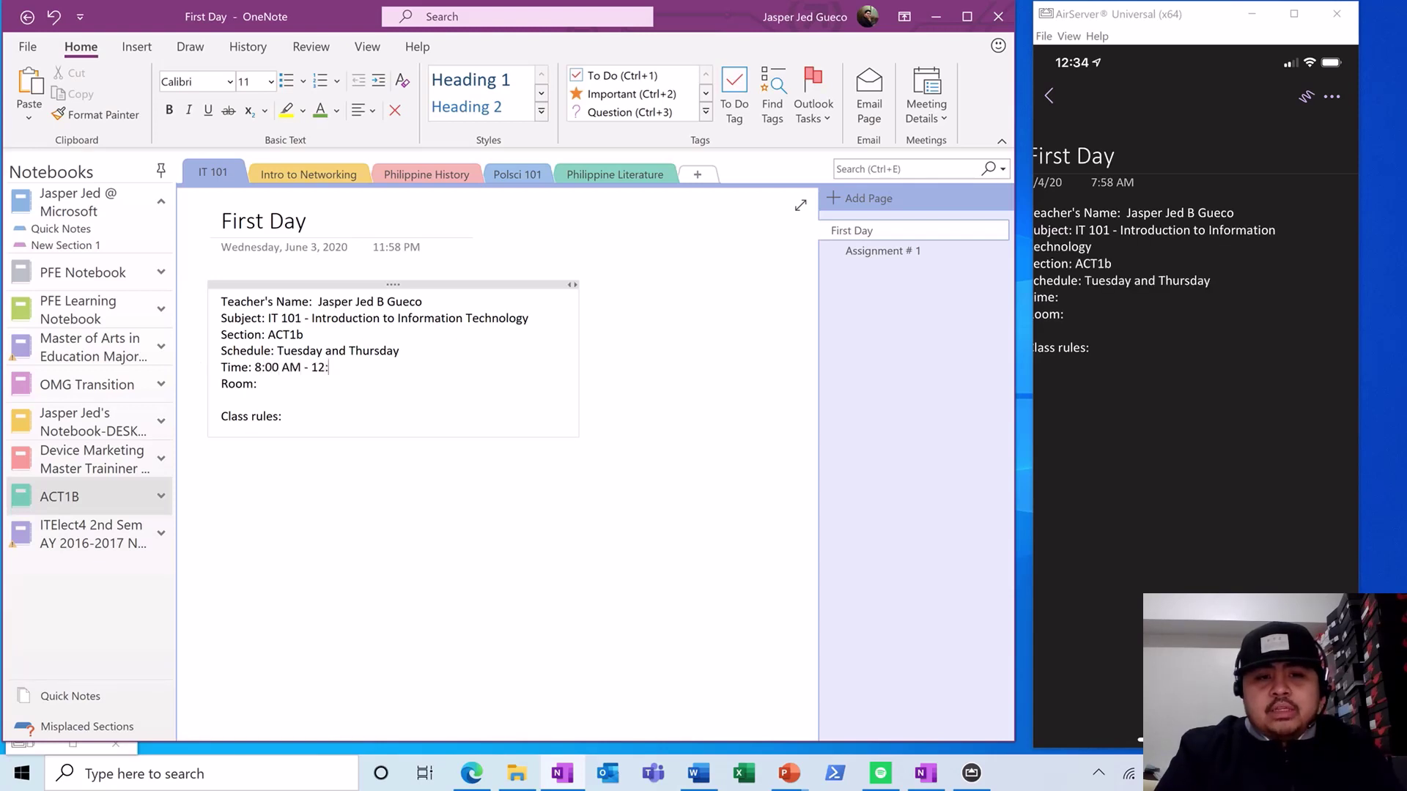
type("00 NN")
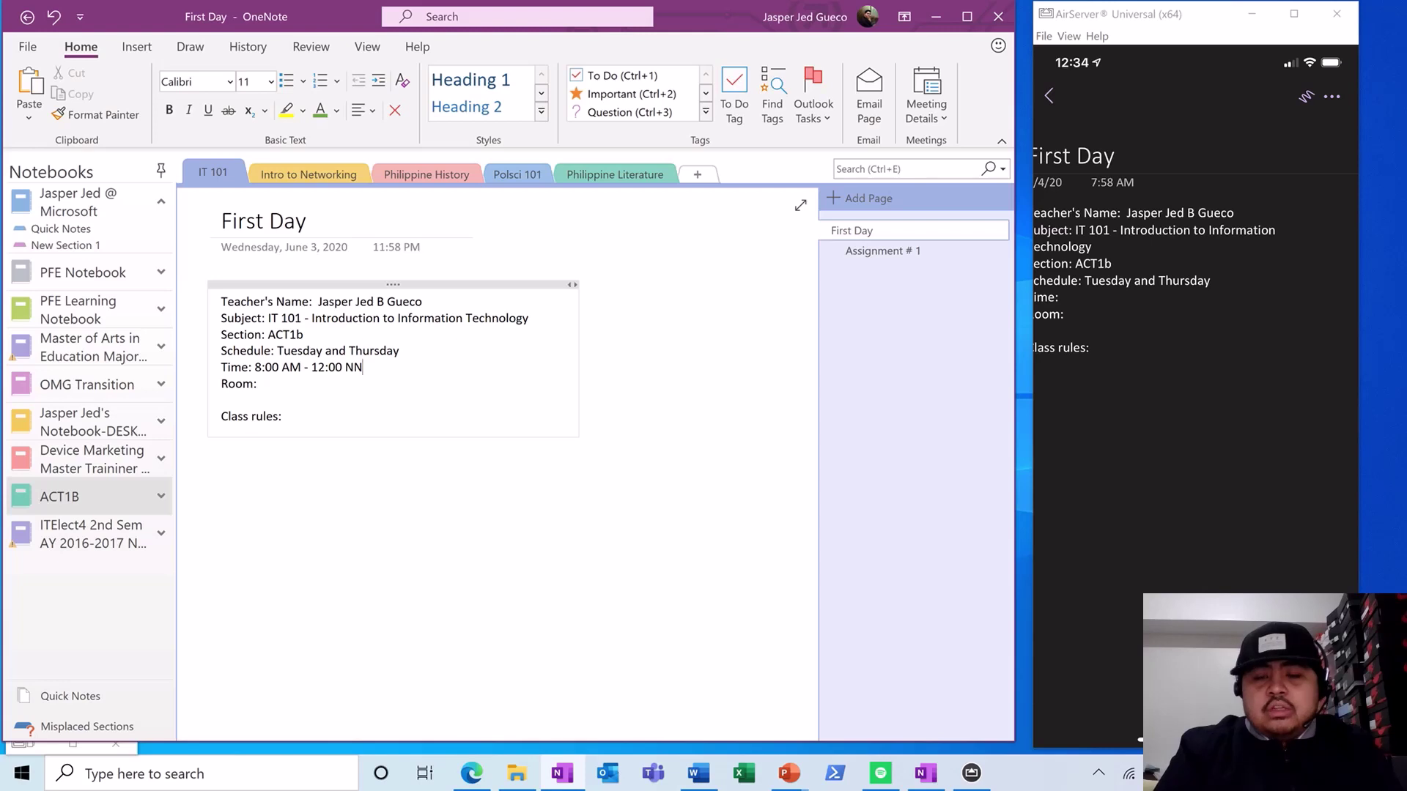
left_click(290, 380)
type("CL")
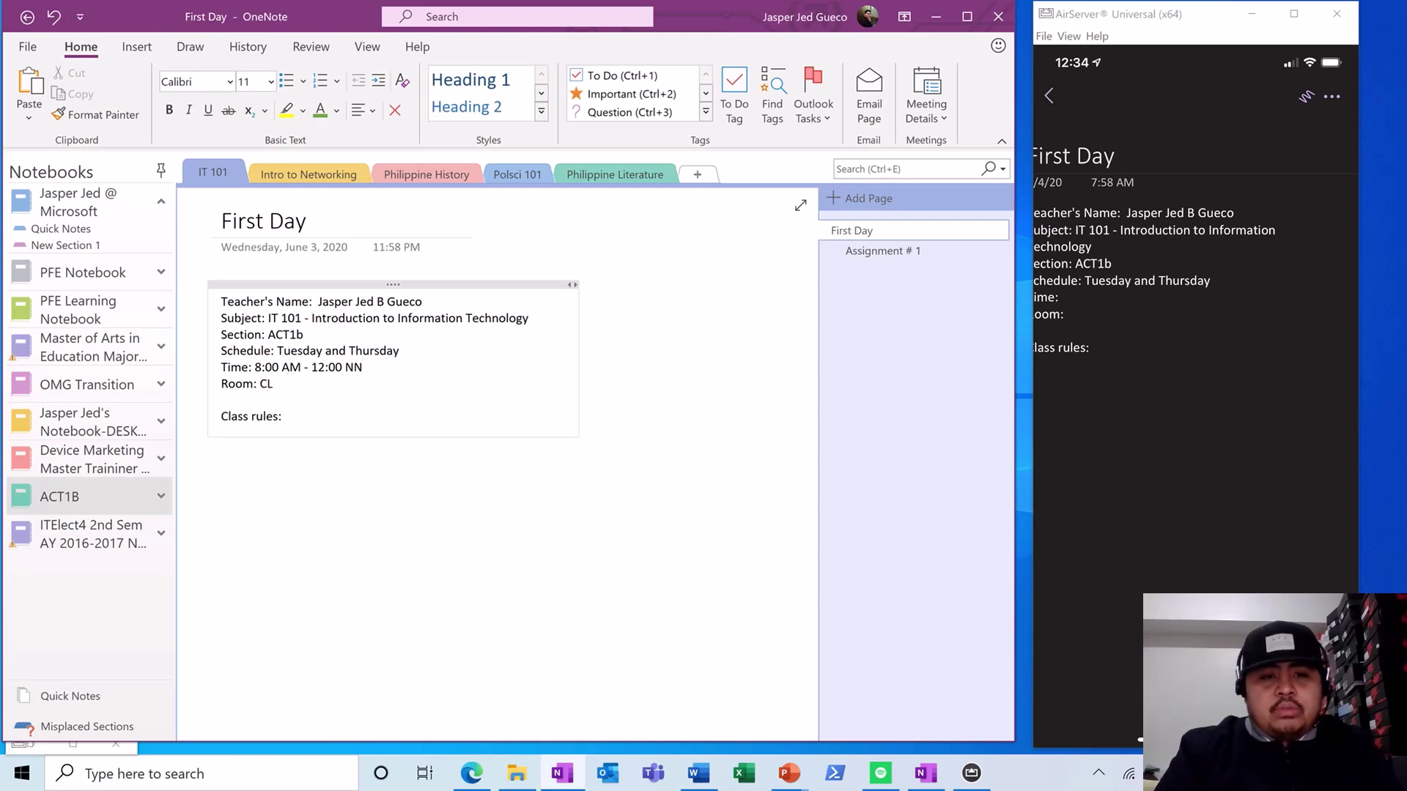
type("2")
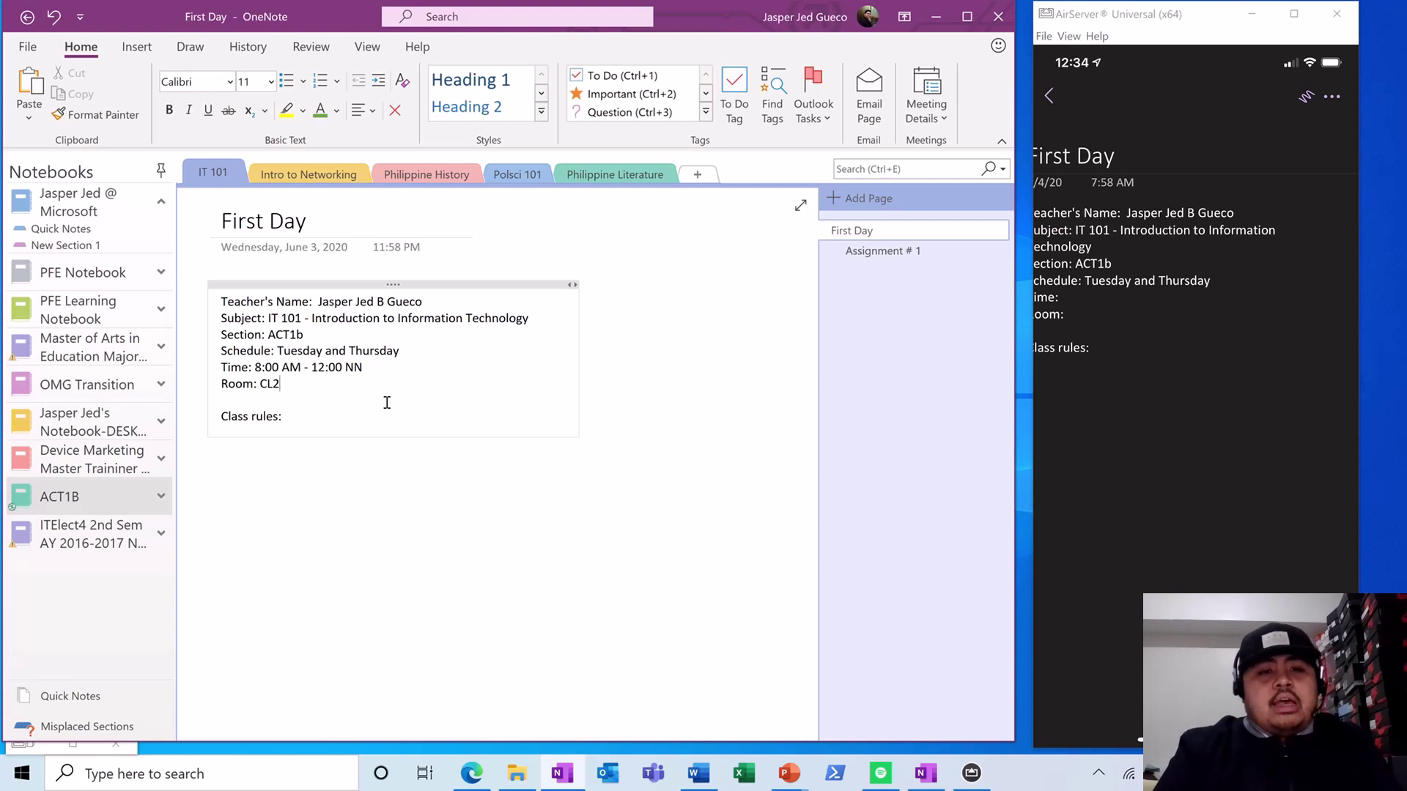
left_click(362, 423)
key("Return")
key("Return")
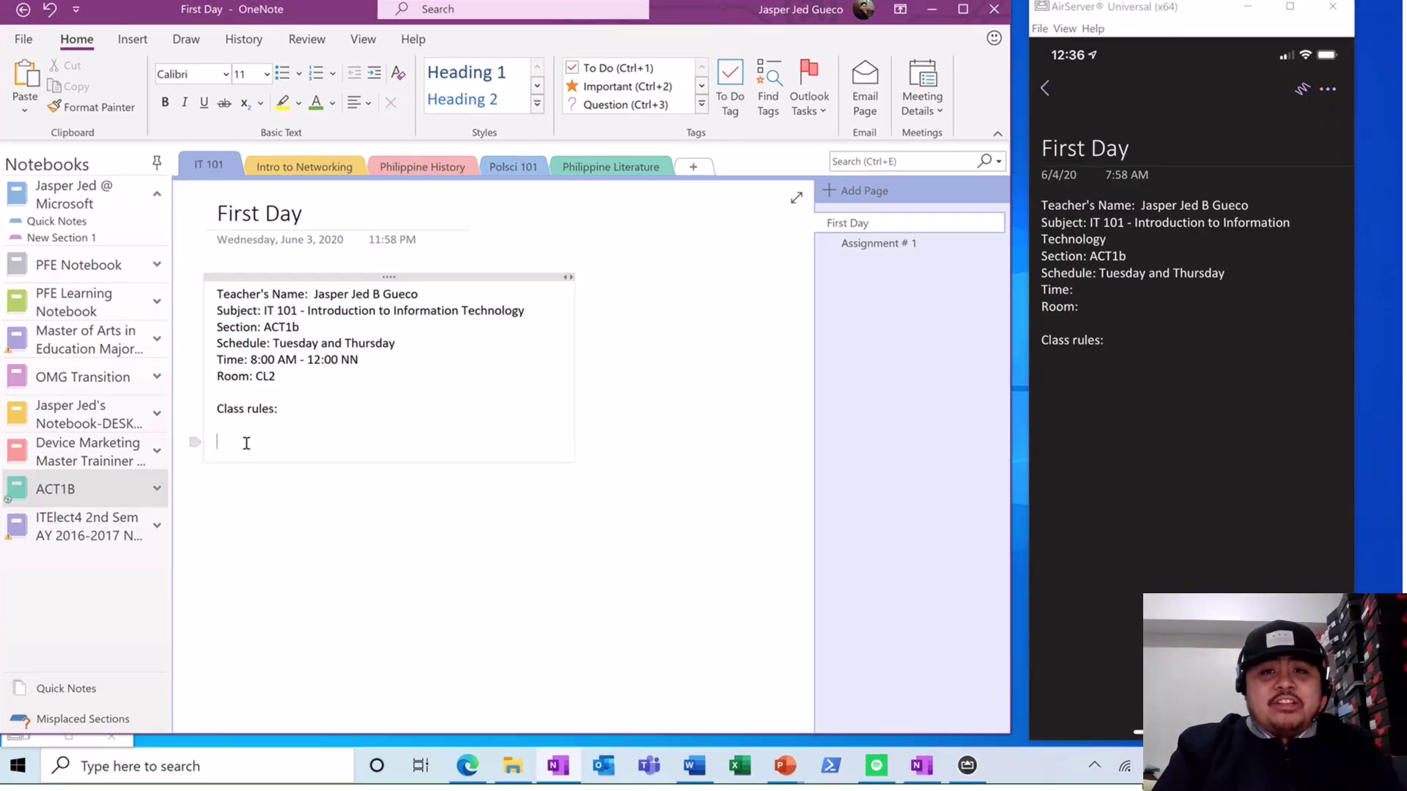
- Paste the numbered OneNote Rules list under Class rules on the First Day page
key("ctrl+v")
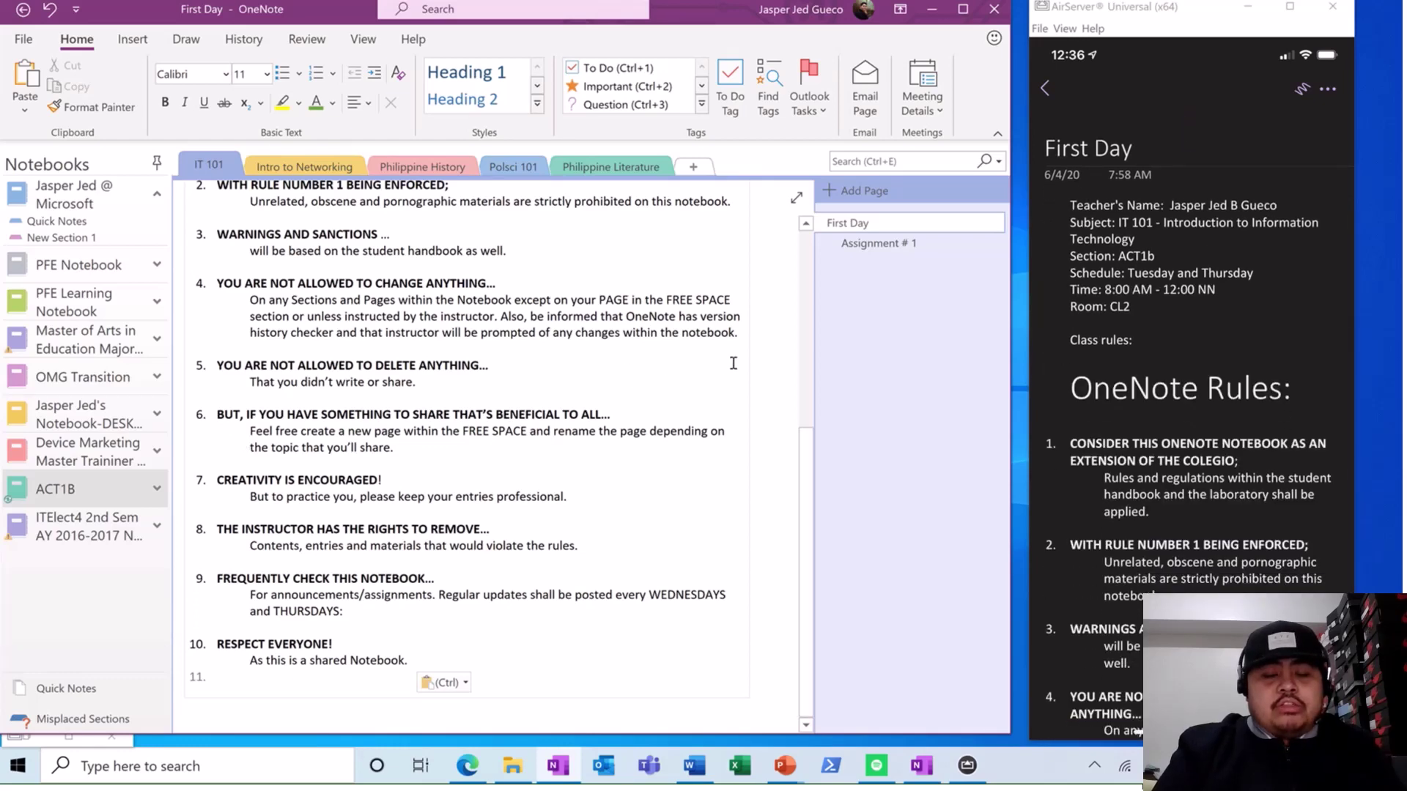
scroll(738, 392, "up", 1)
scroll(738, 392, "up", 5)
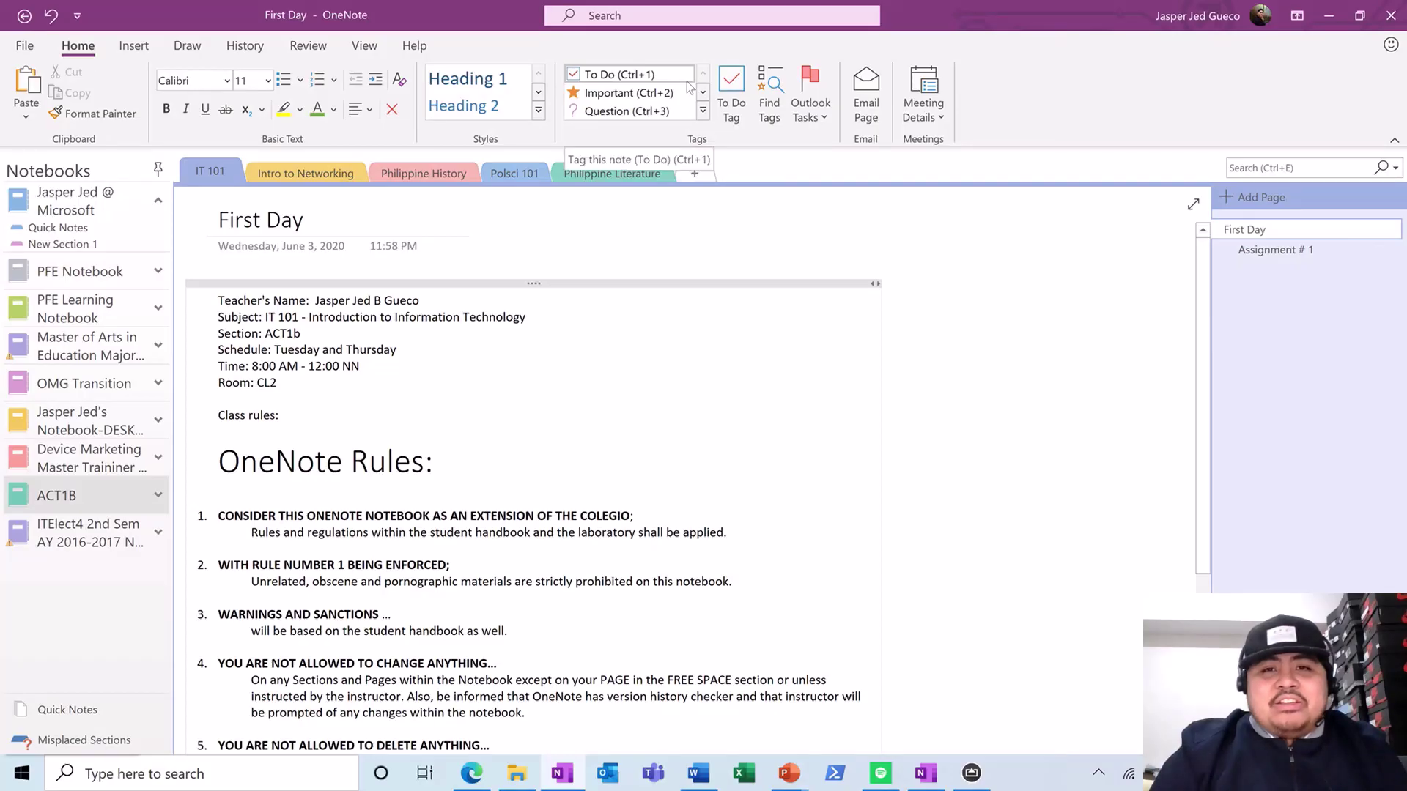
left_click_drag(361, 366, 439, 364)
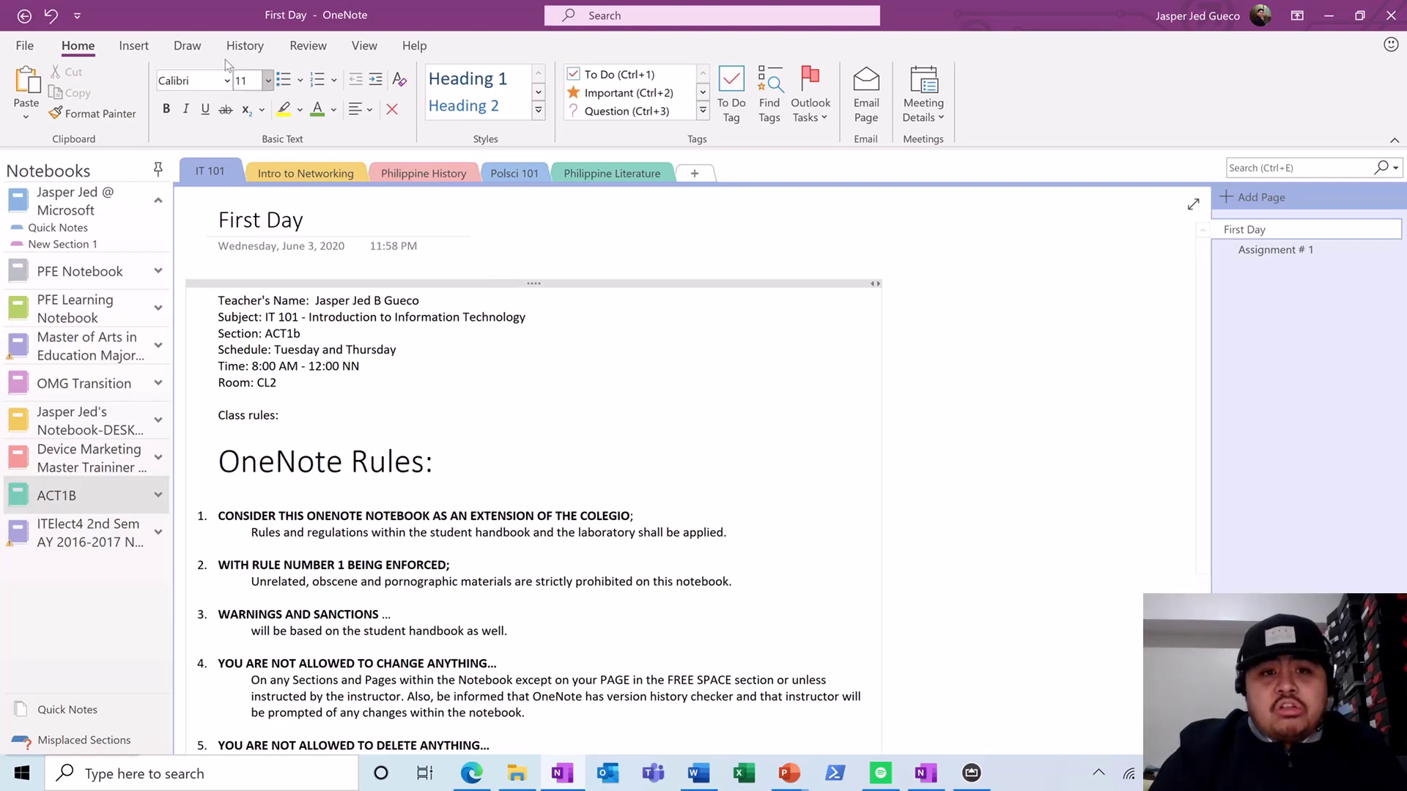
left_click(192, 47)
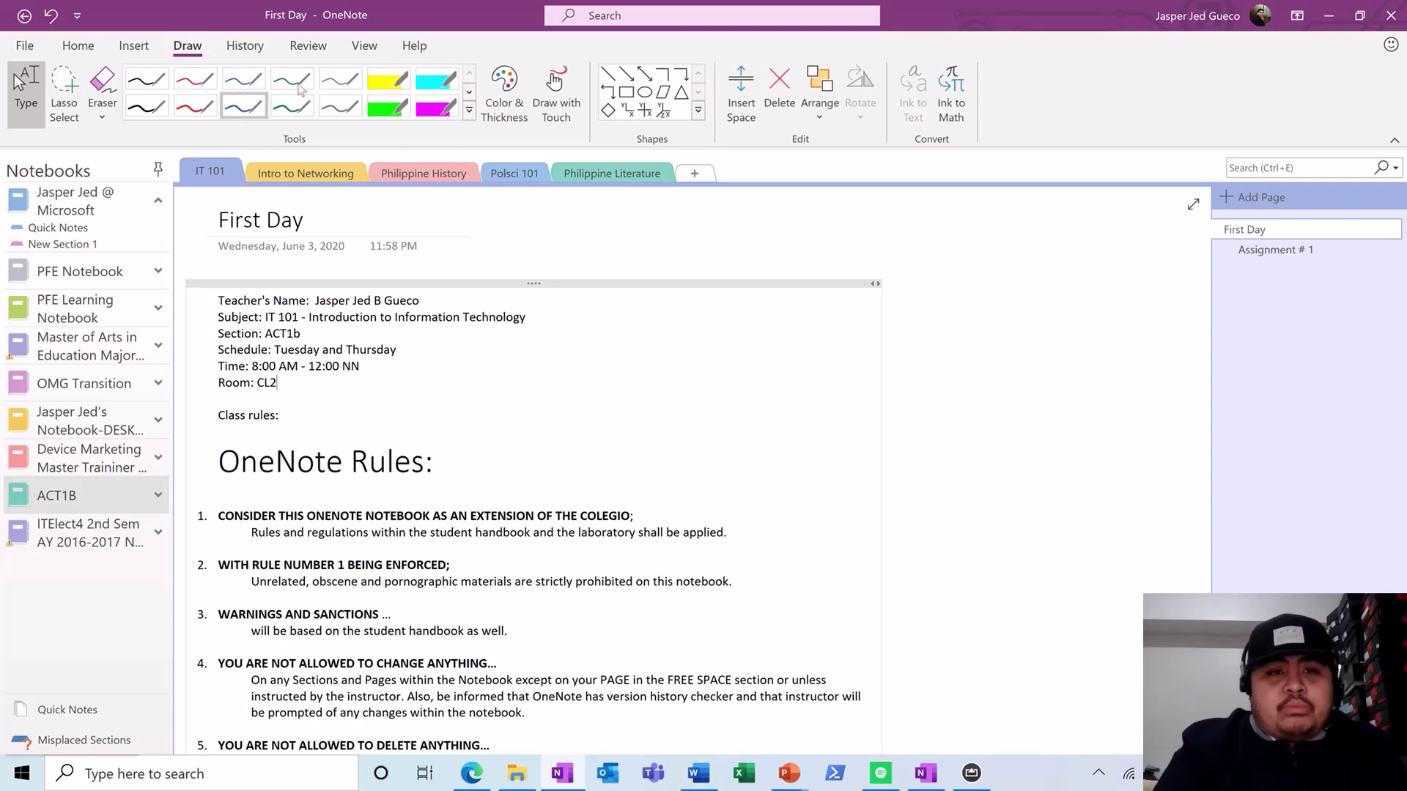
- Set the pen colour to dark red
left_click(518, 103)
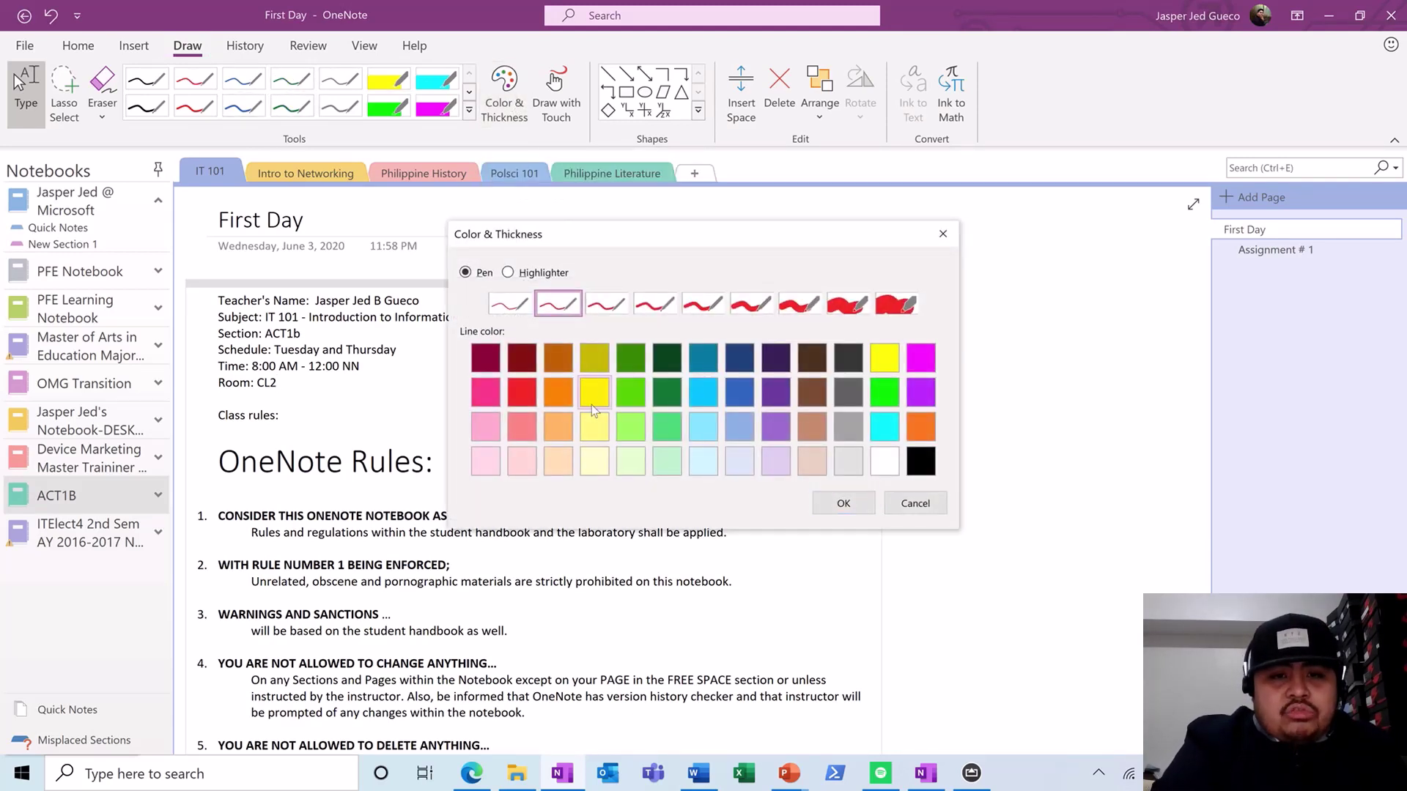
left_click(521, 357)
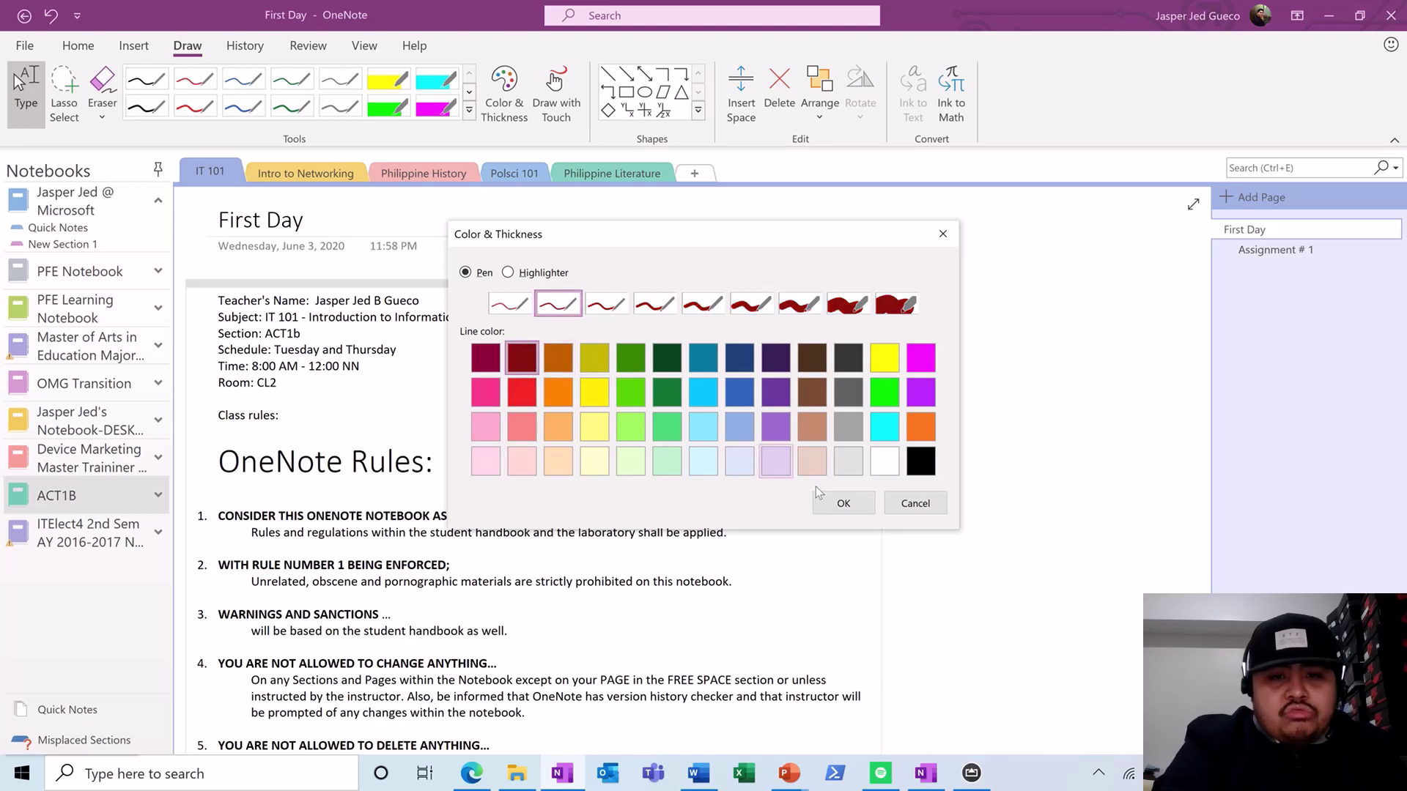
left_click(843, 502)
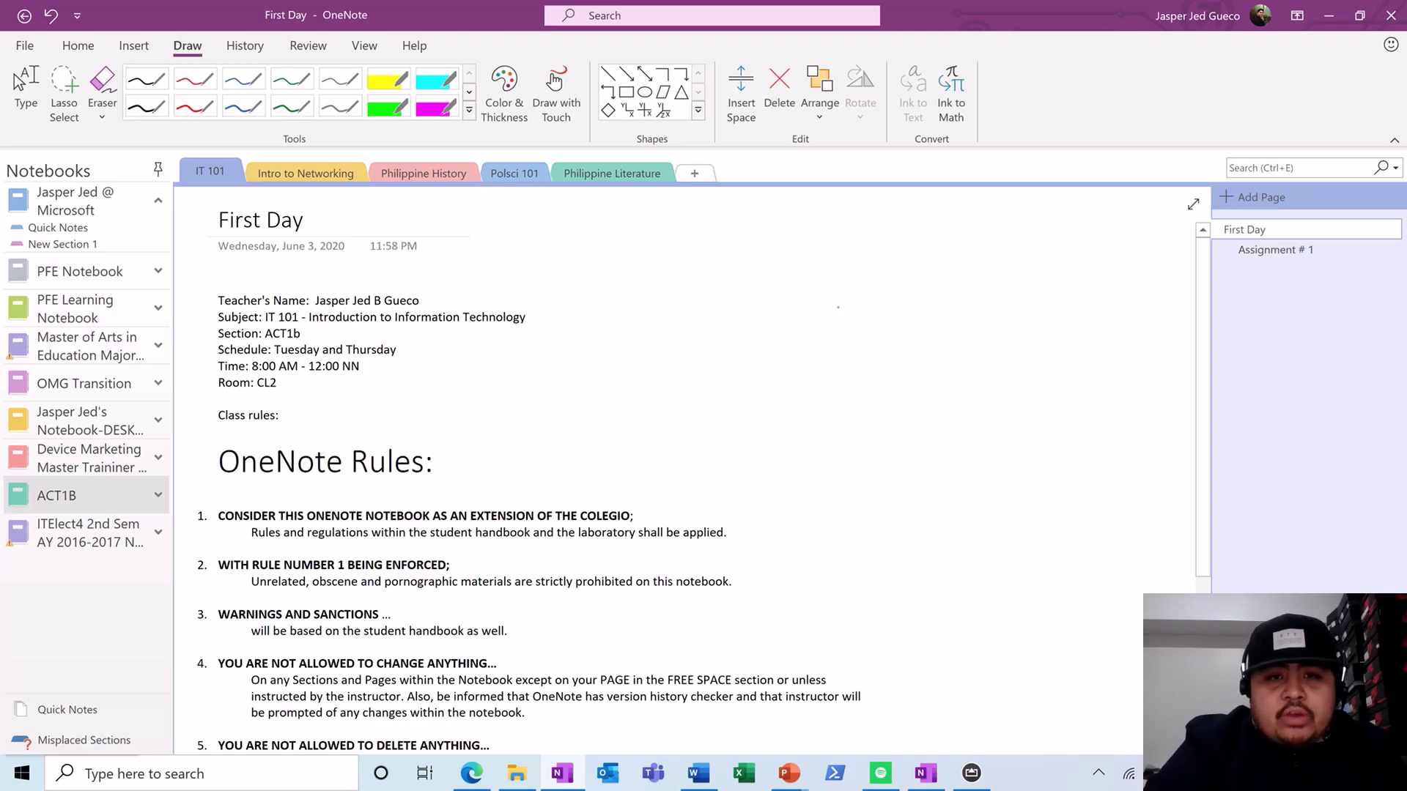
- Handwrite 'Hello' beside the teacher details and convert the ink to text
left_click(555, 82)
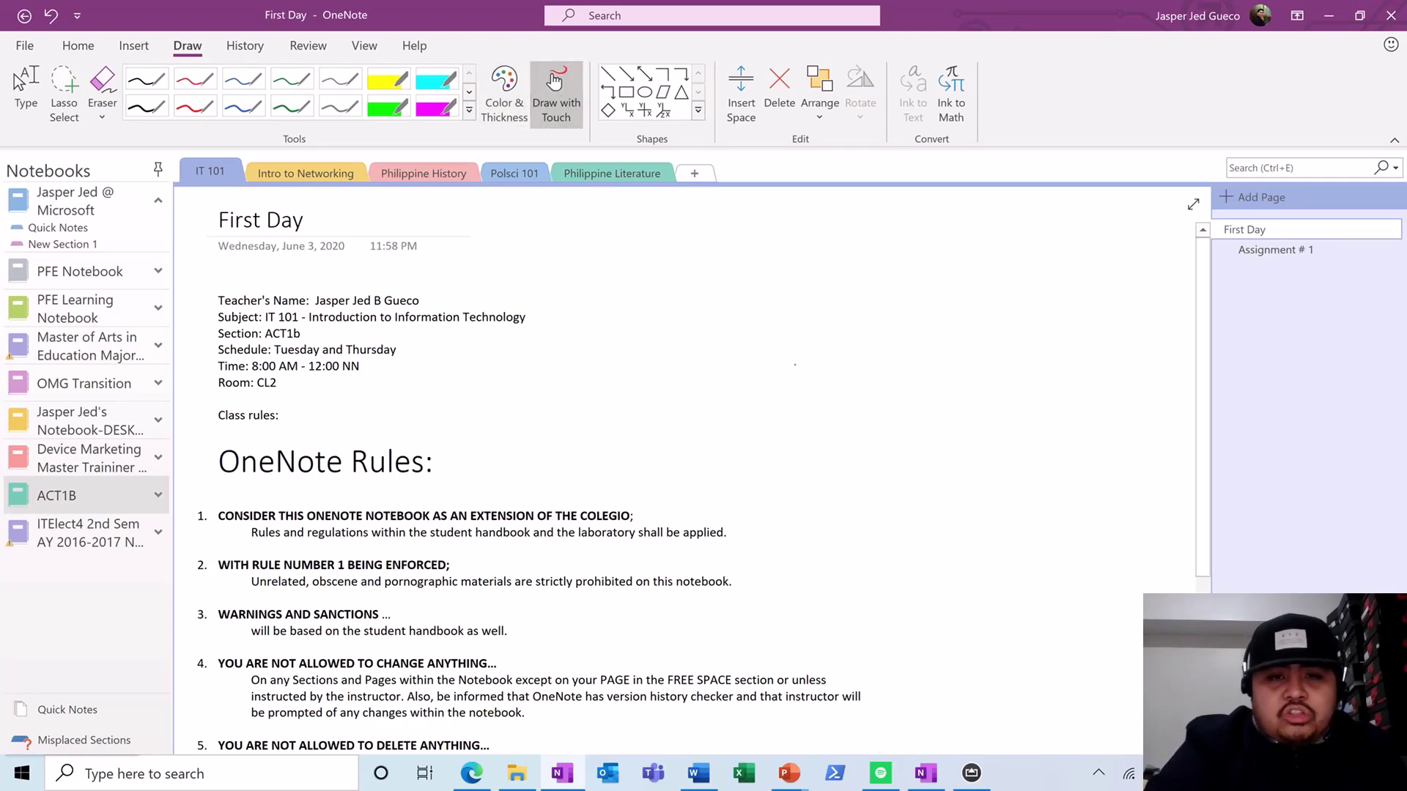
mouse_move(794, 329)
left_mouse_down()
mouse_move(792, 414)
mouse_move(819, 384)
mouse_move(820, 409)
mouse_move(822, 378)
mouse_move(868, 403)
left_mouse_up()
mouse_move(890, 341)
left_mouse_down()
mouse_move(886, 411)
mouse_move(917, 405)
left_mouse_up()
left_click_drag(943, 386, 952, 386)
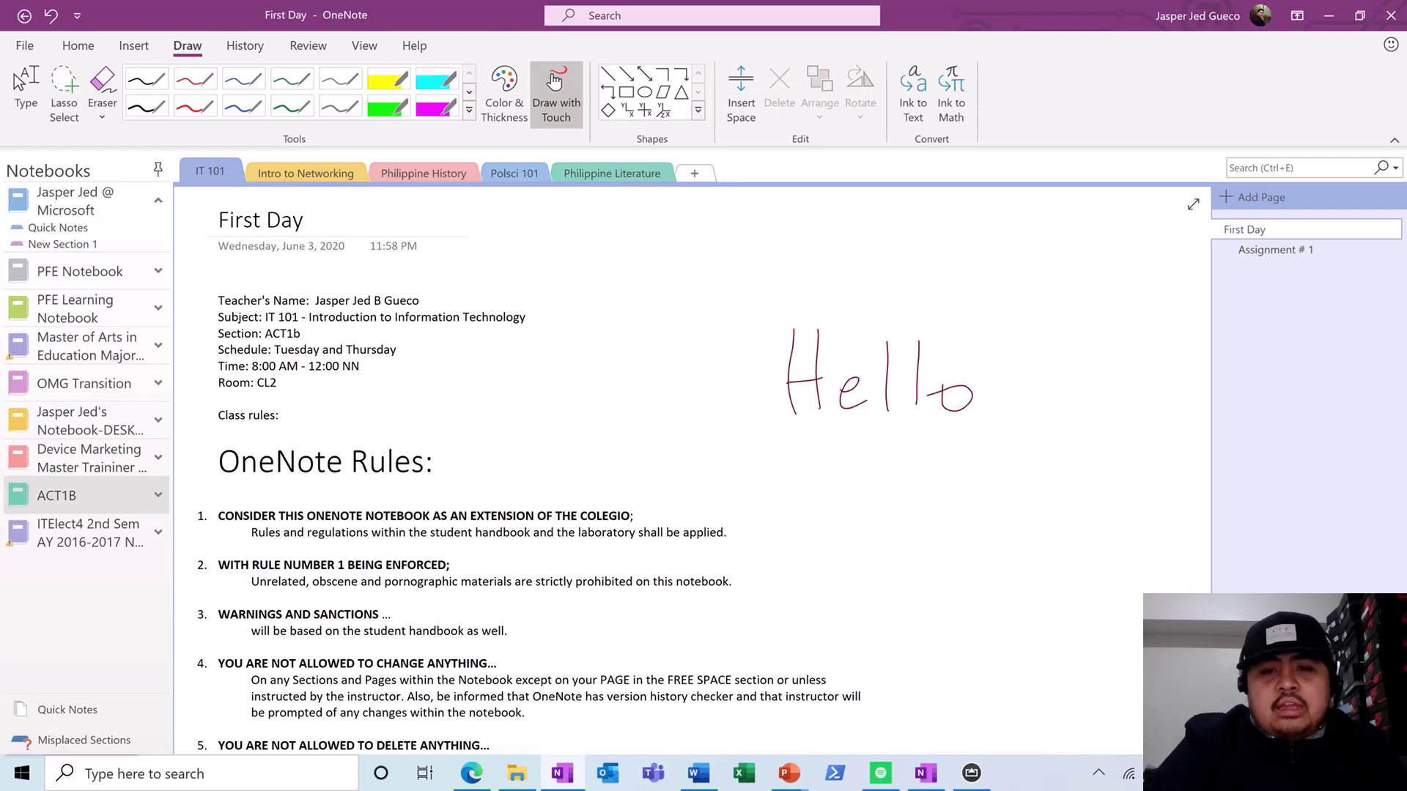
left_click(911, 94)
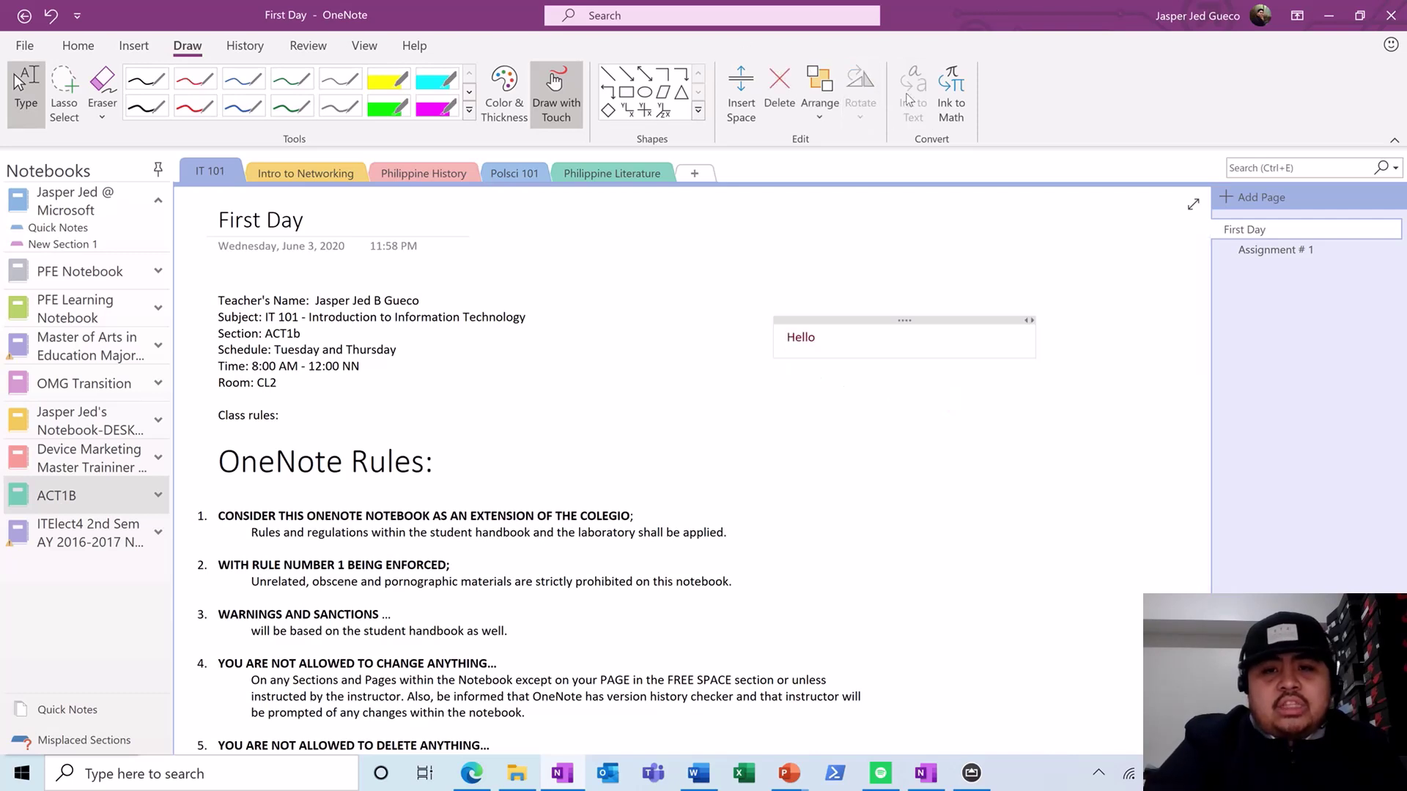
- Select the typed Hello, handwrite 'Introduction to Information technology' on the phone, and maximize OneNote
left_click_drag(819, 337, 781, 336)
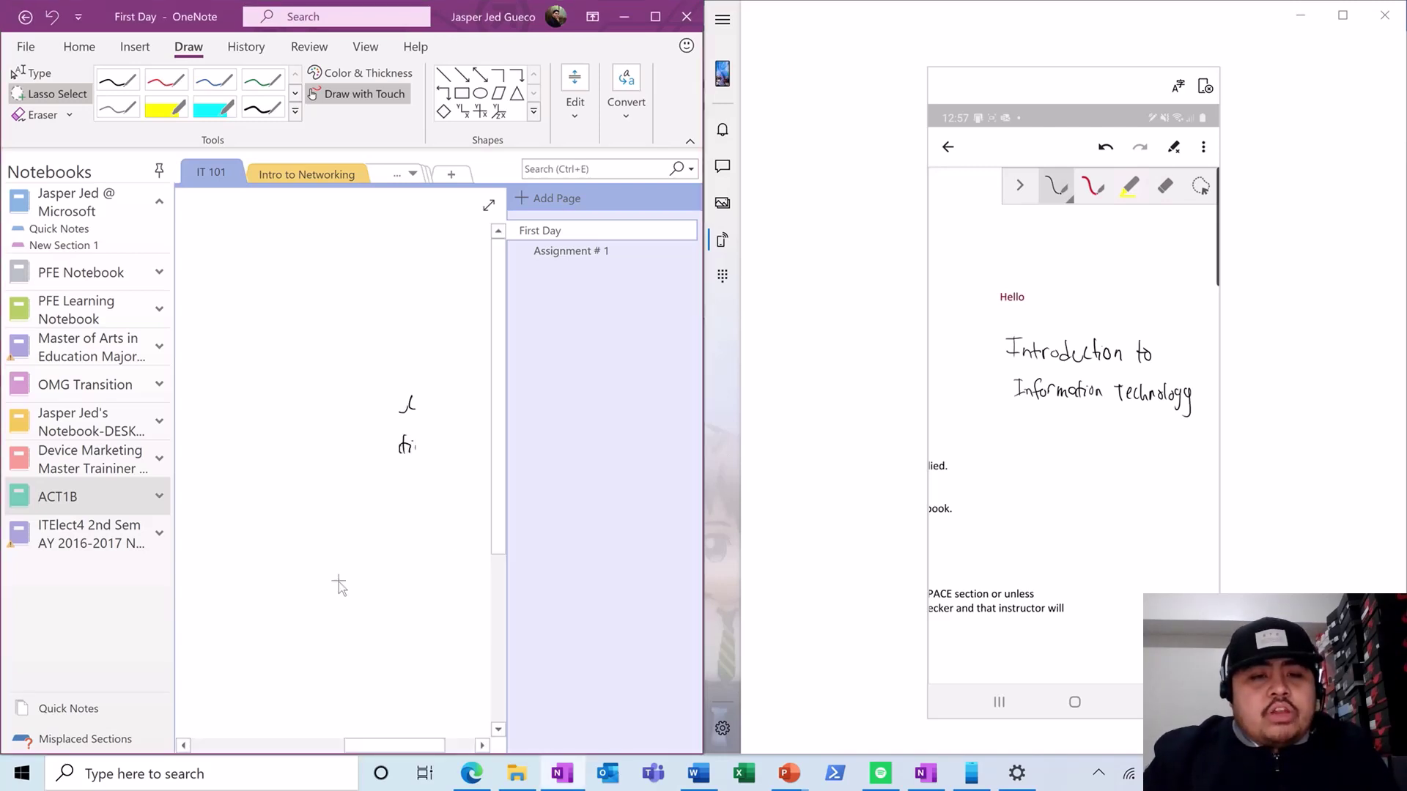
left_click_drag(357, 744, 400, 744)
left_click(656, 18)
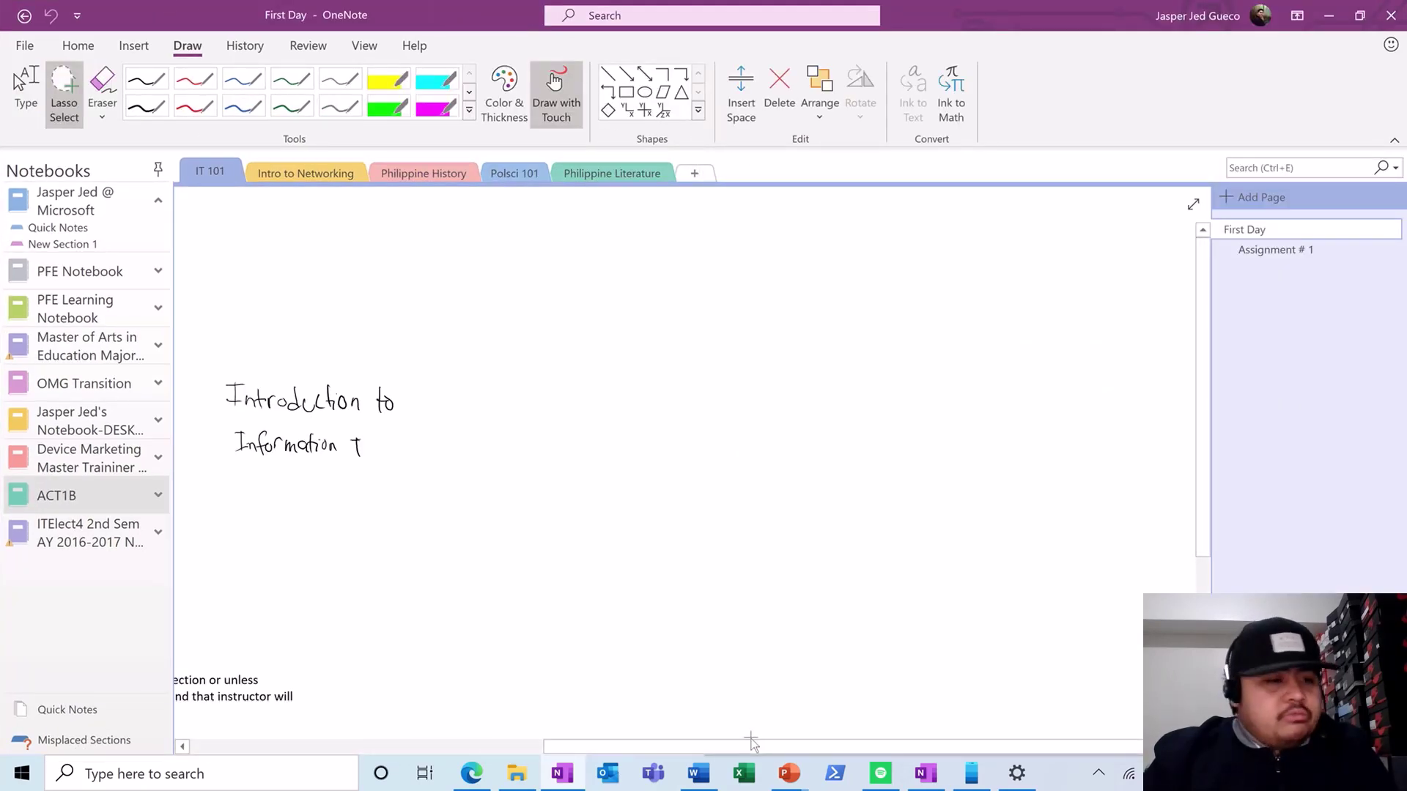
- Sync the ACT1B notebook now and drop Sample Sylabus.docx from File Explorer onto the First Day page
left_click_drag(740, 747, 357, 748)
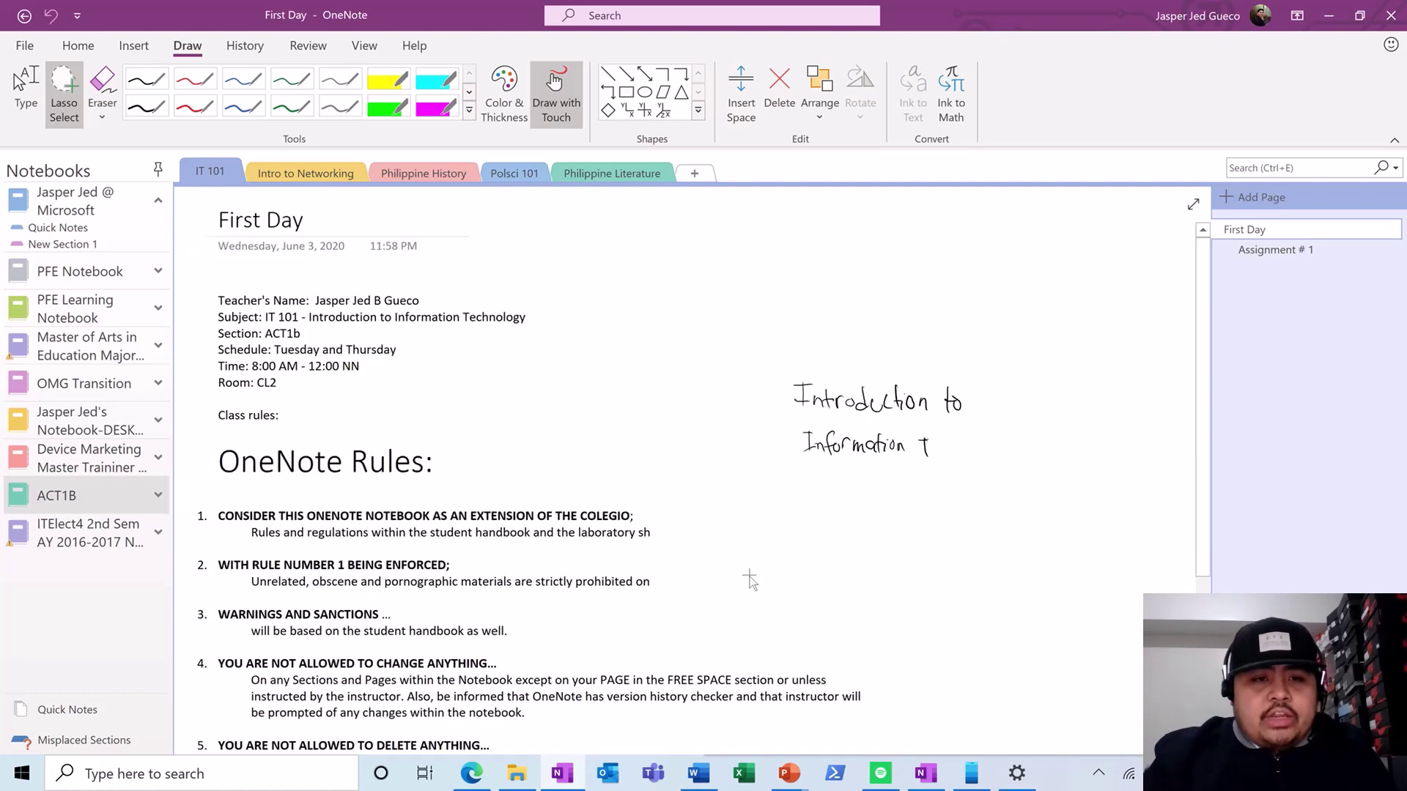
right_click(73, 500)
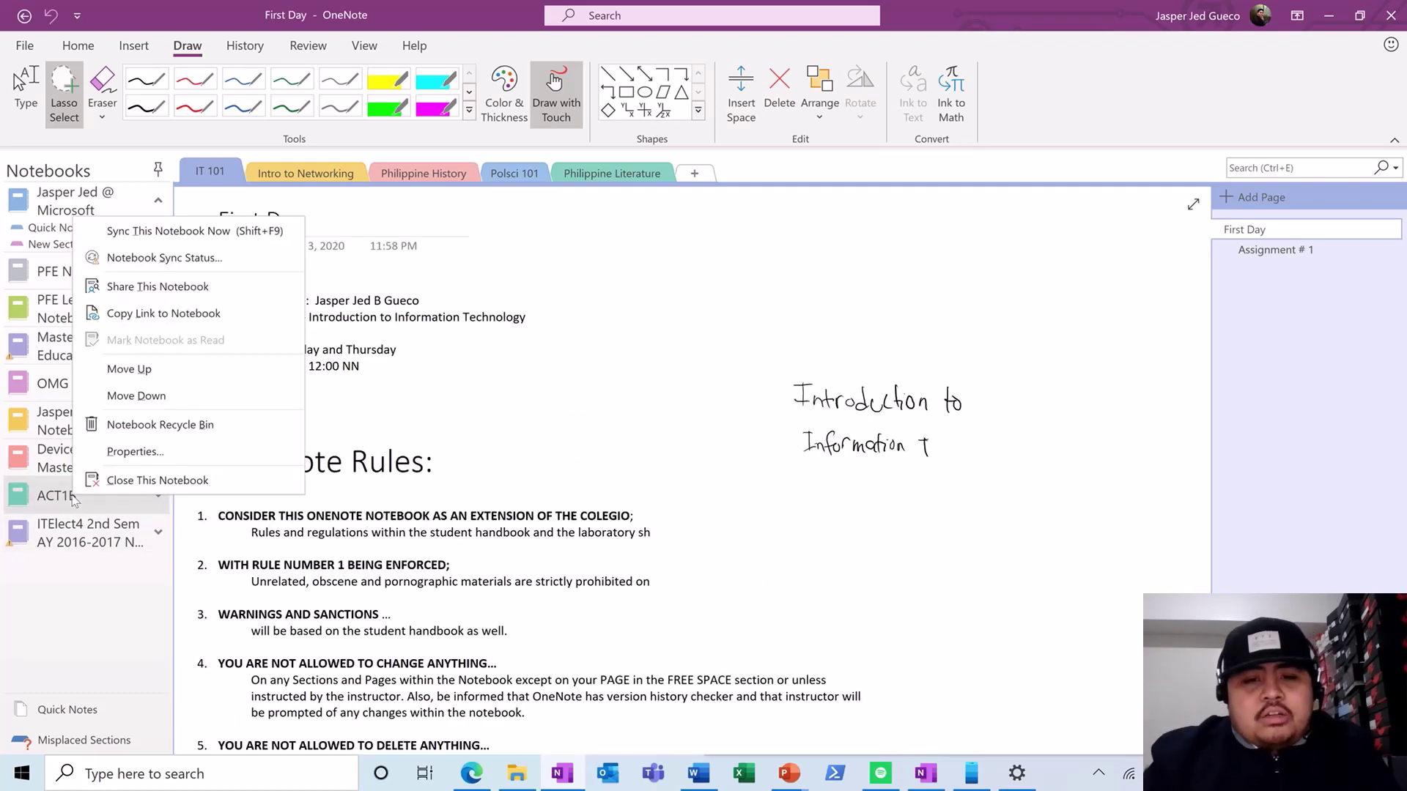
left_click(154, 231)
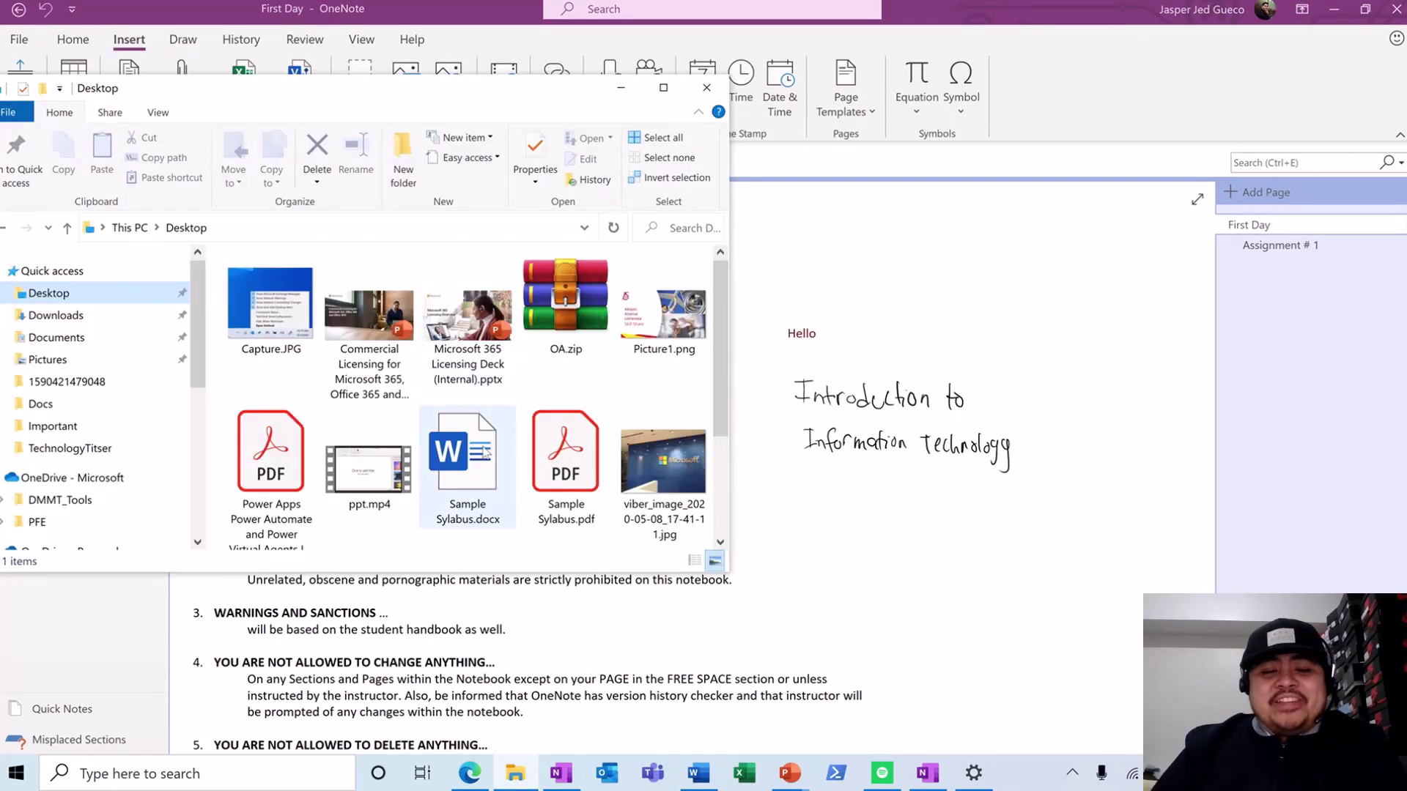
left_click_drag(486, 452, 732, 543)
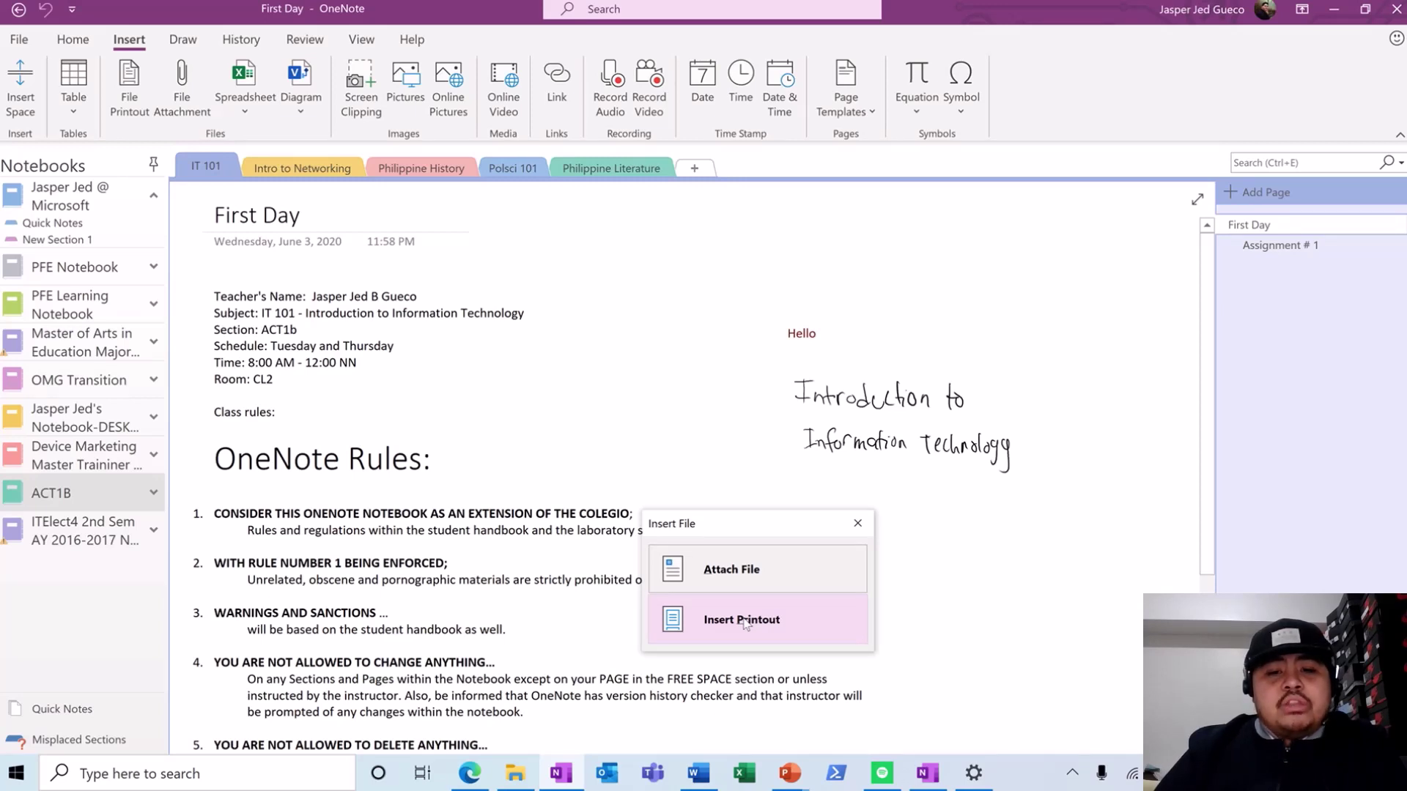
- Attach Sample Sylabus.docx as a file icon and place it at the page's upper right
left_click(744, 575)
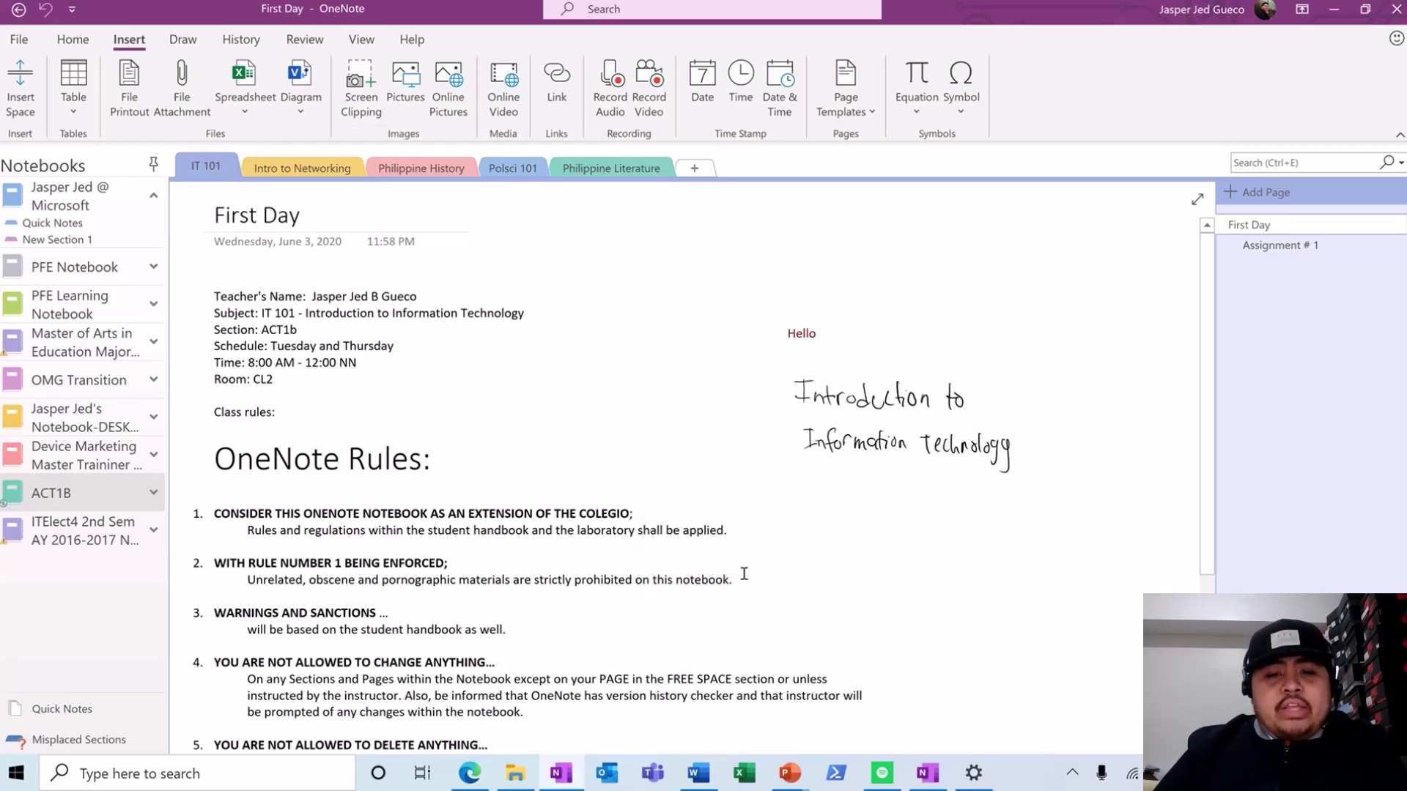
left_click_drag(244, 330, 950, 248)
left_click_drag(951, 311, 991, 262)
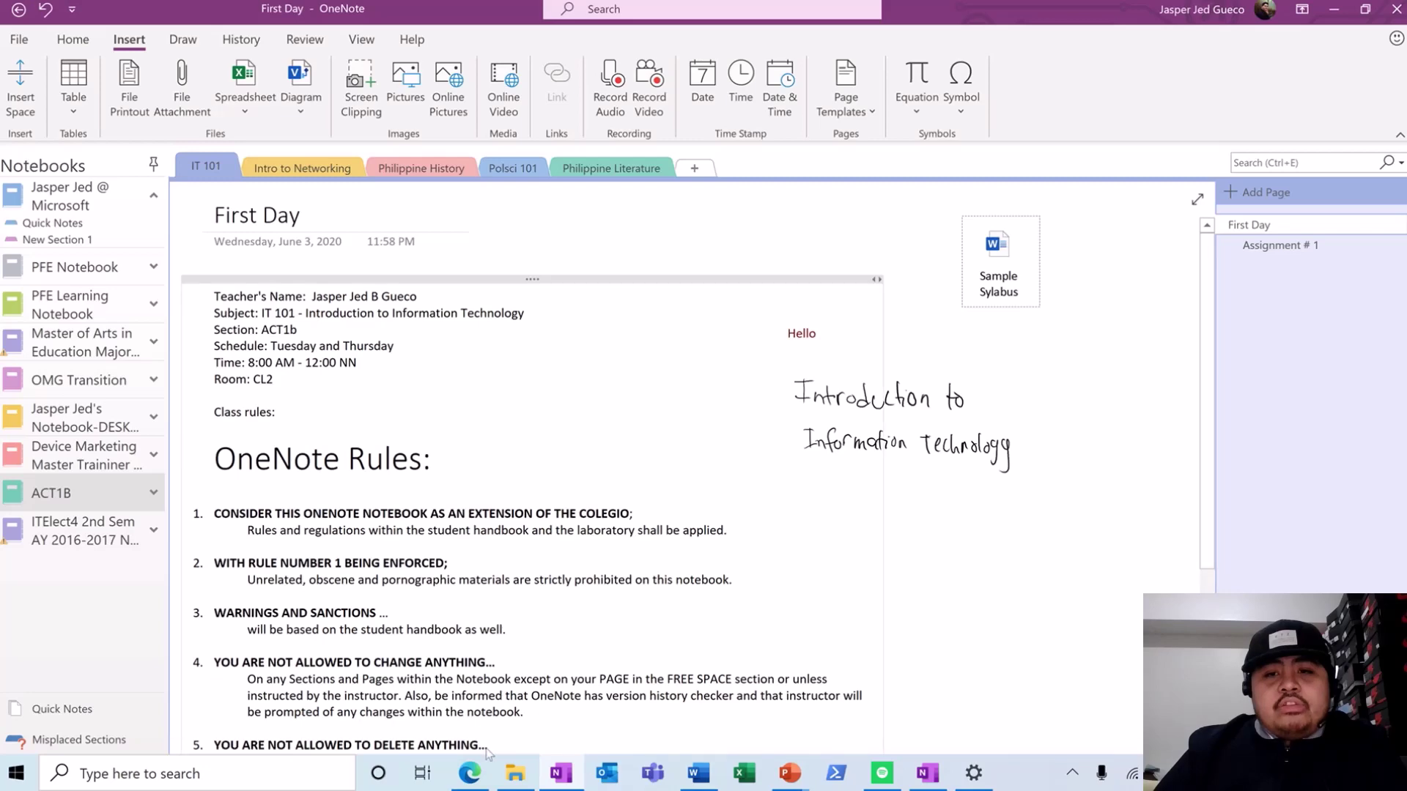
- Drop Sample Sylabus.pdf onto the page, attach it as an icon, and set it beside the Word icon
left_click(516, 780)
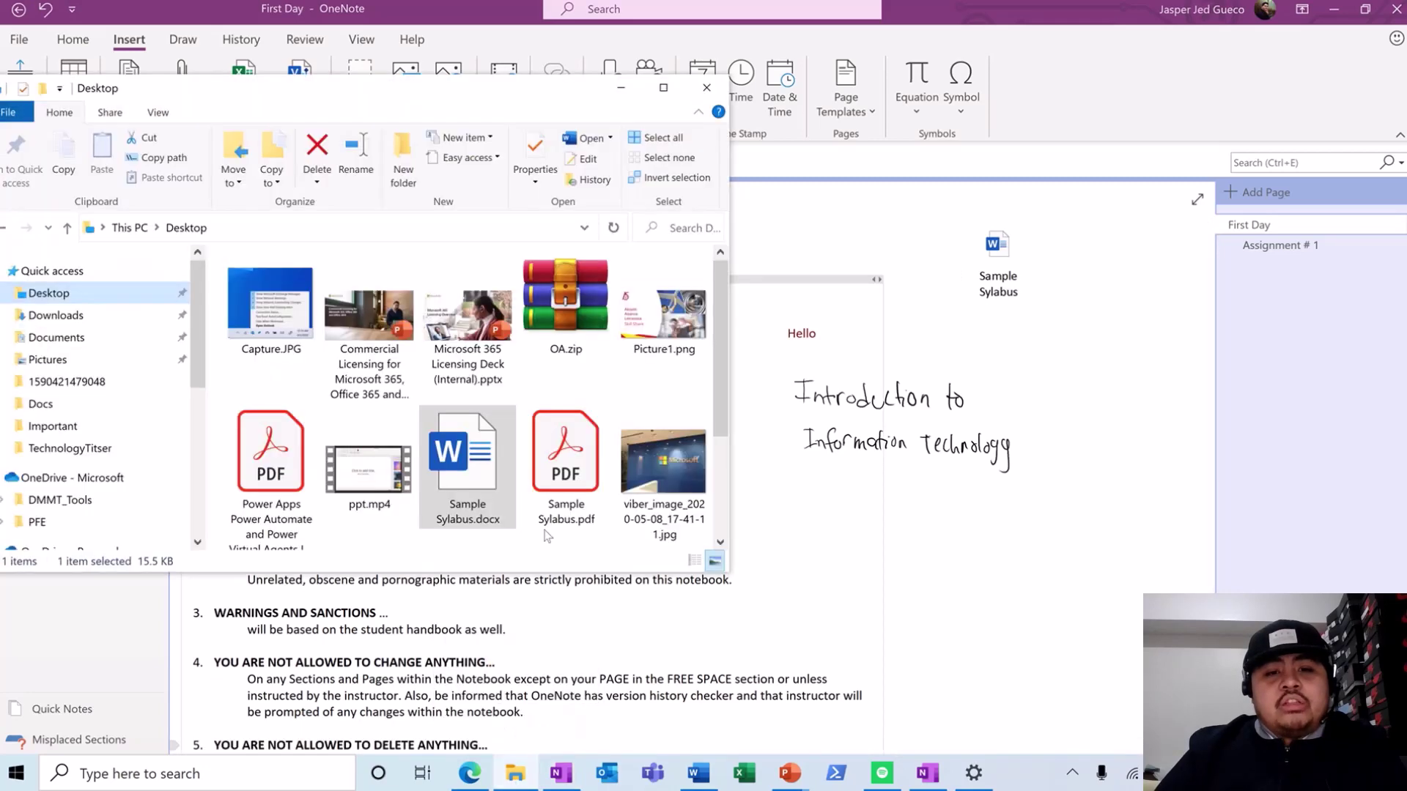
left_click_drag(566, 469, 1052, 383)
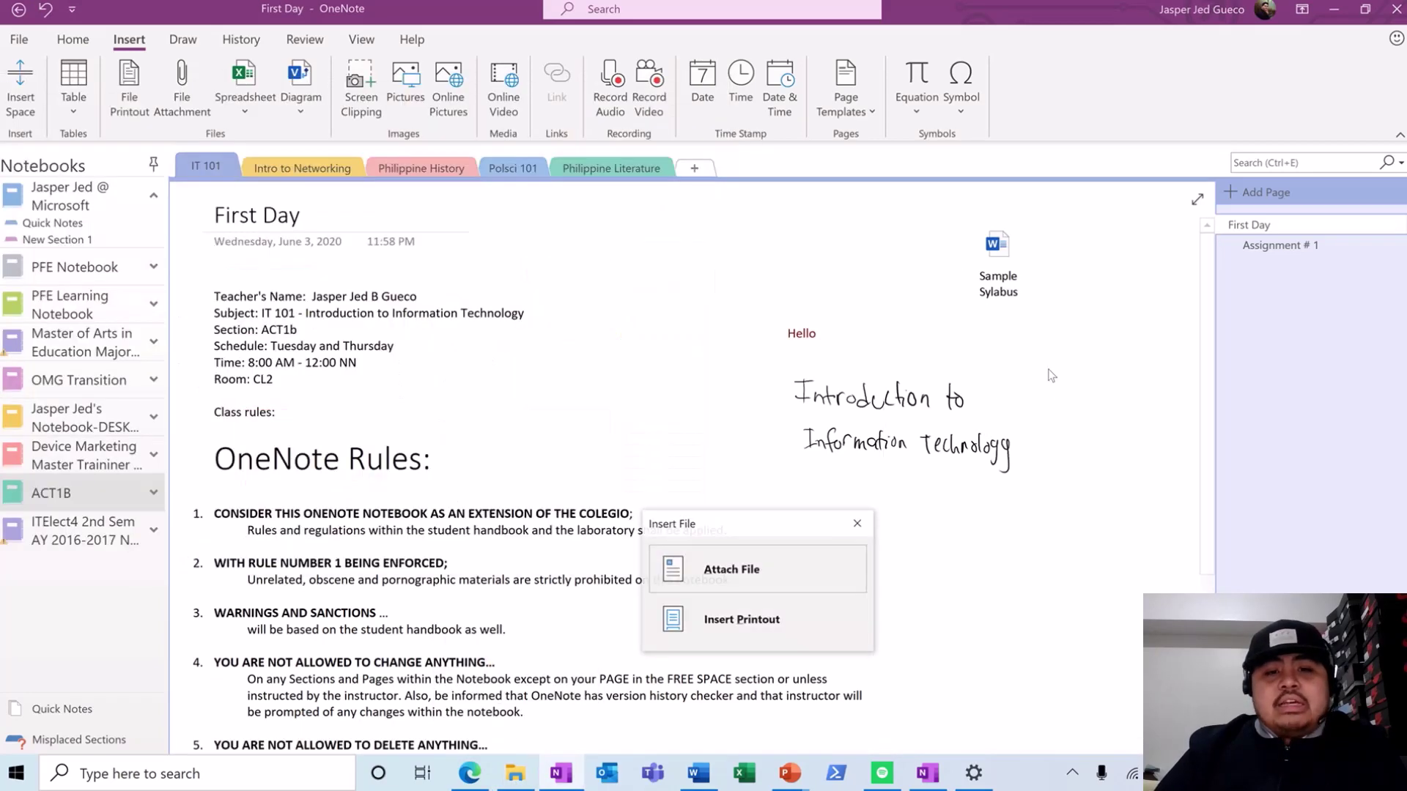
left_click(746, 579)
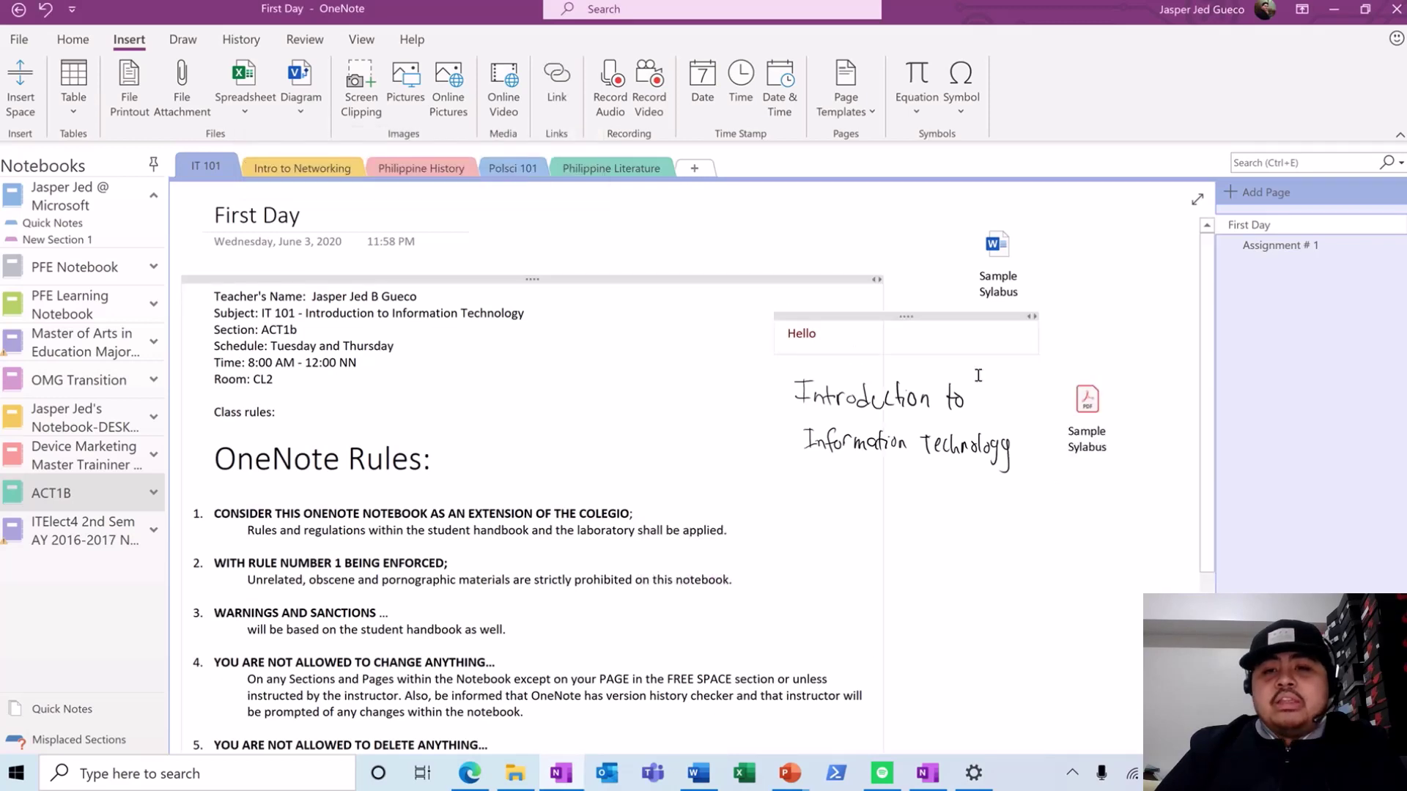
left_click_drag(1092, 298, 1082, 258)
left_click(1088, 473)
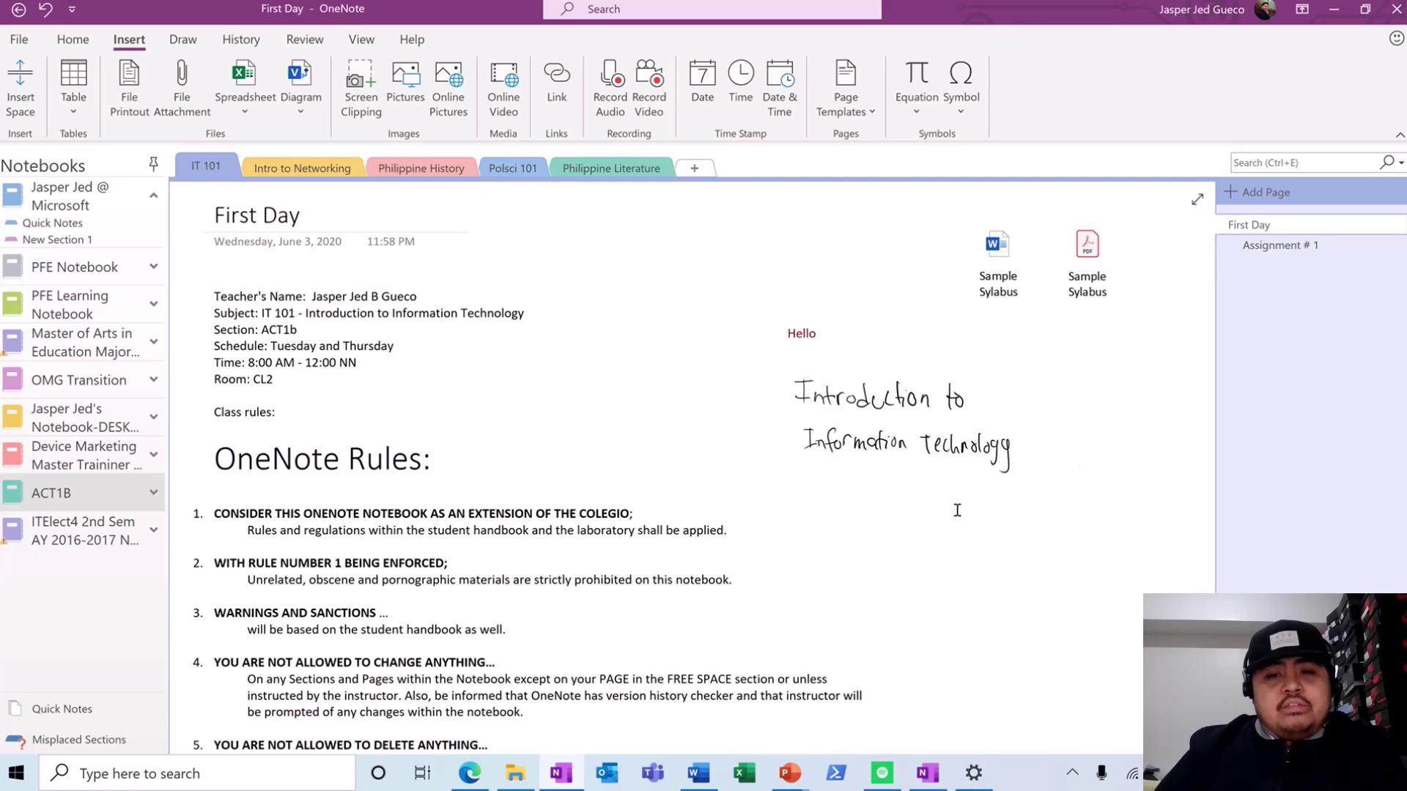
scroll(956, 510, "down", 3)
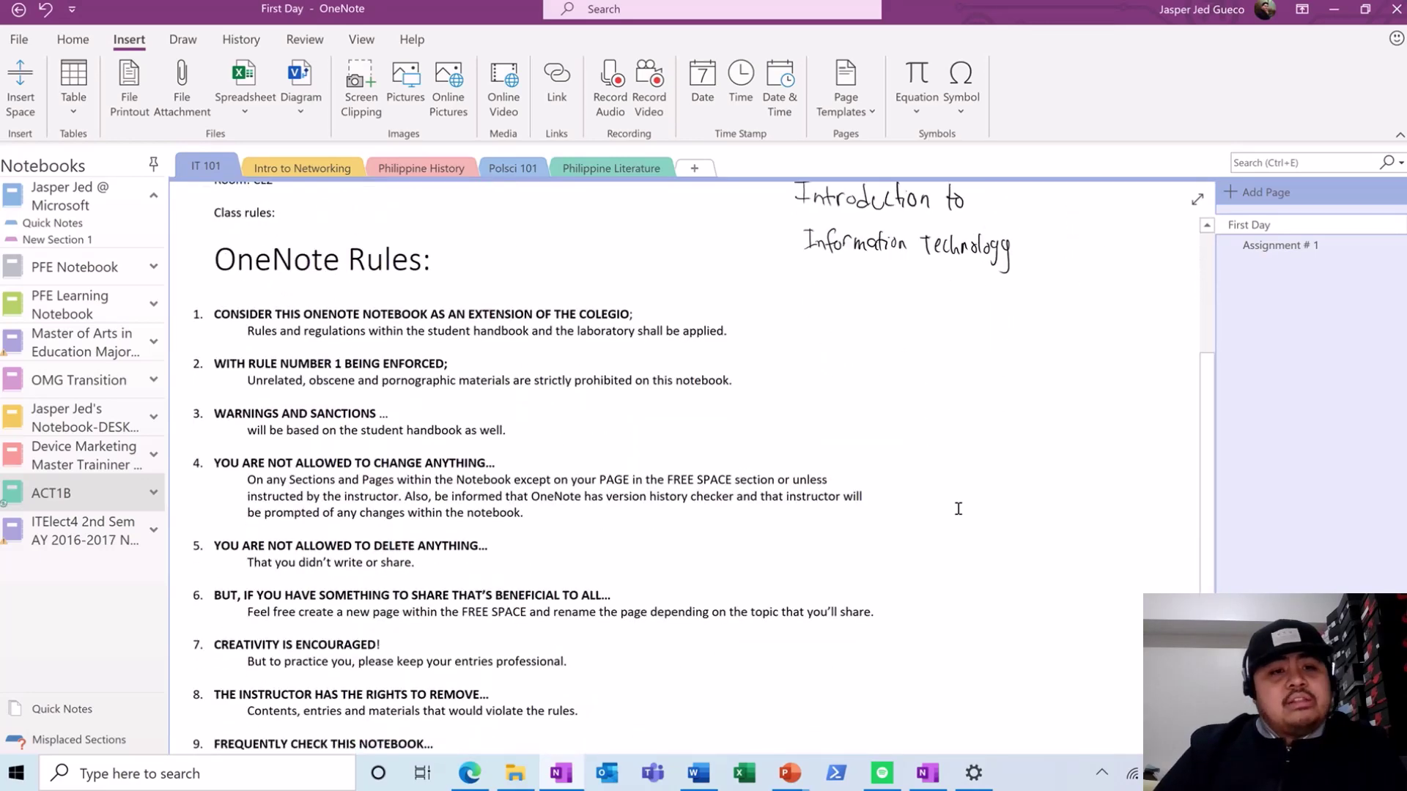
scroll(957, 509, "up", 3)
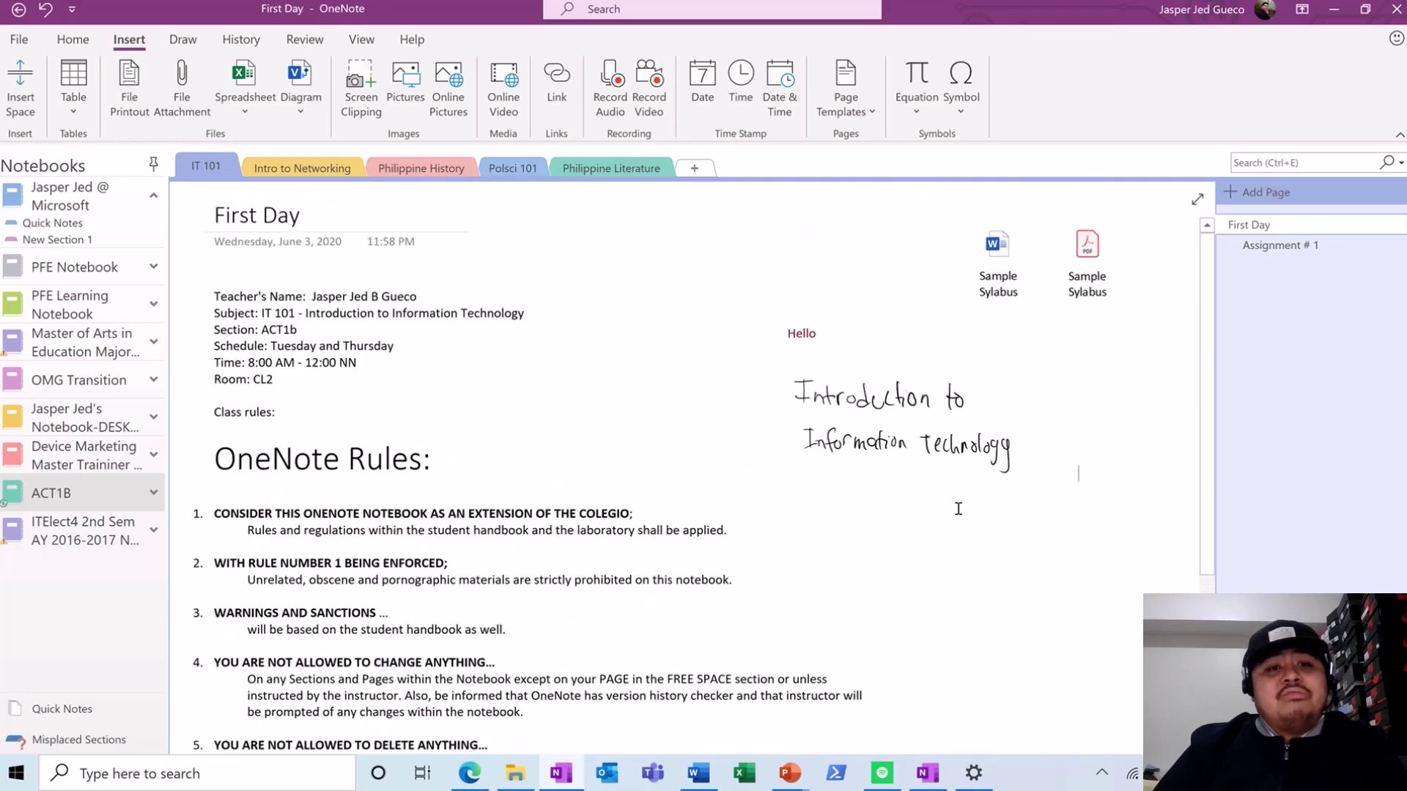
- Title the new page 'Attaching More Items!' and shift the four-picture block toward the left
left_click(1259, 192)
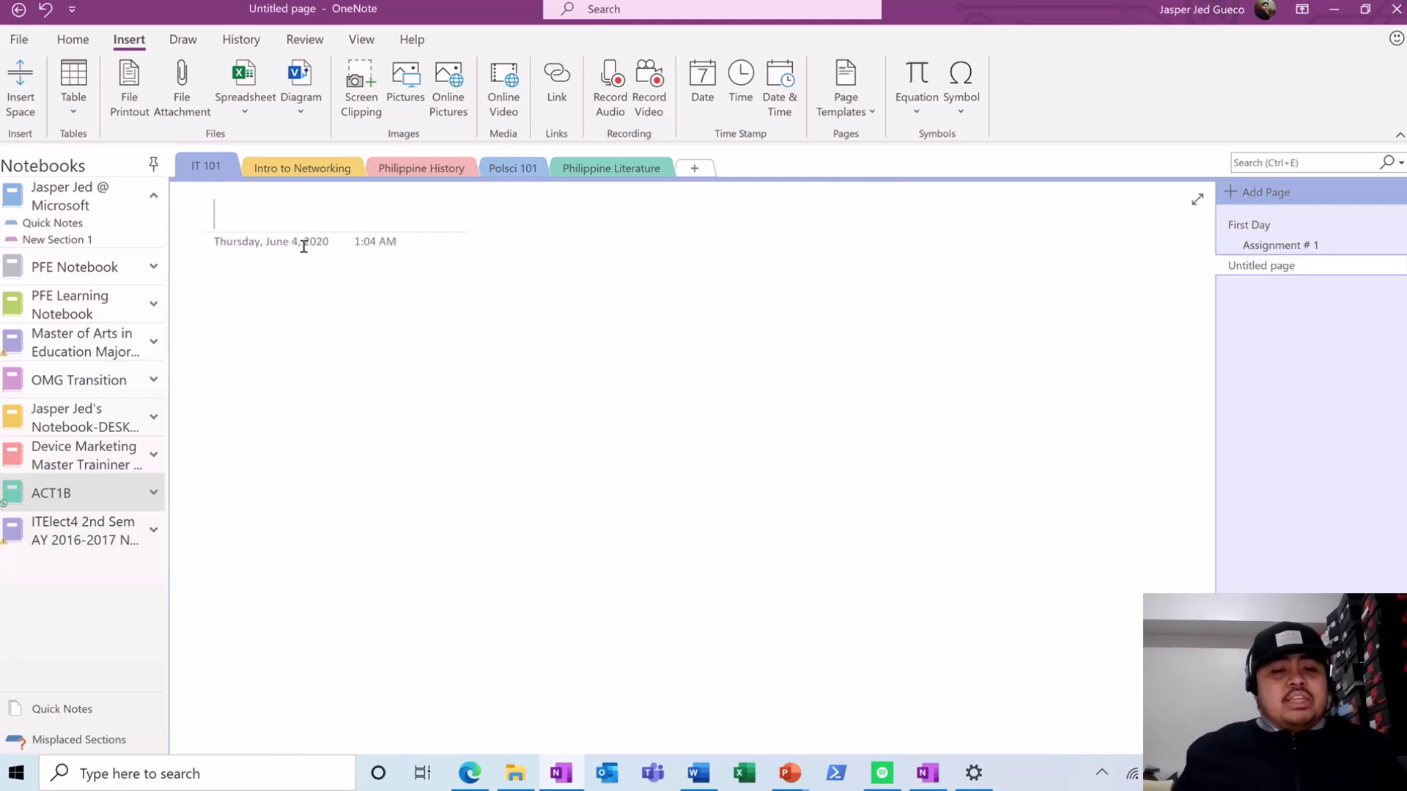
type("Attach")
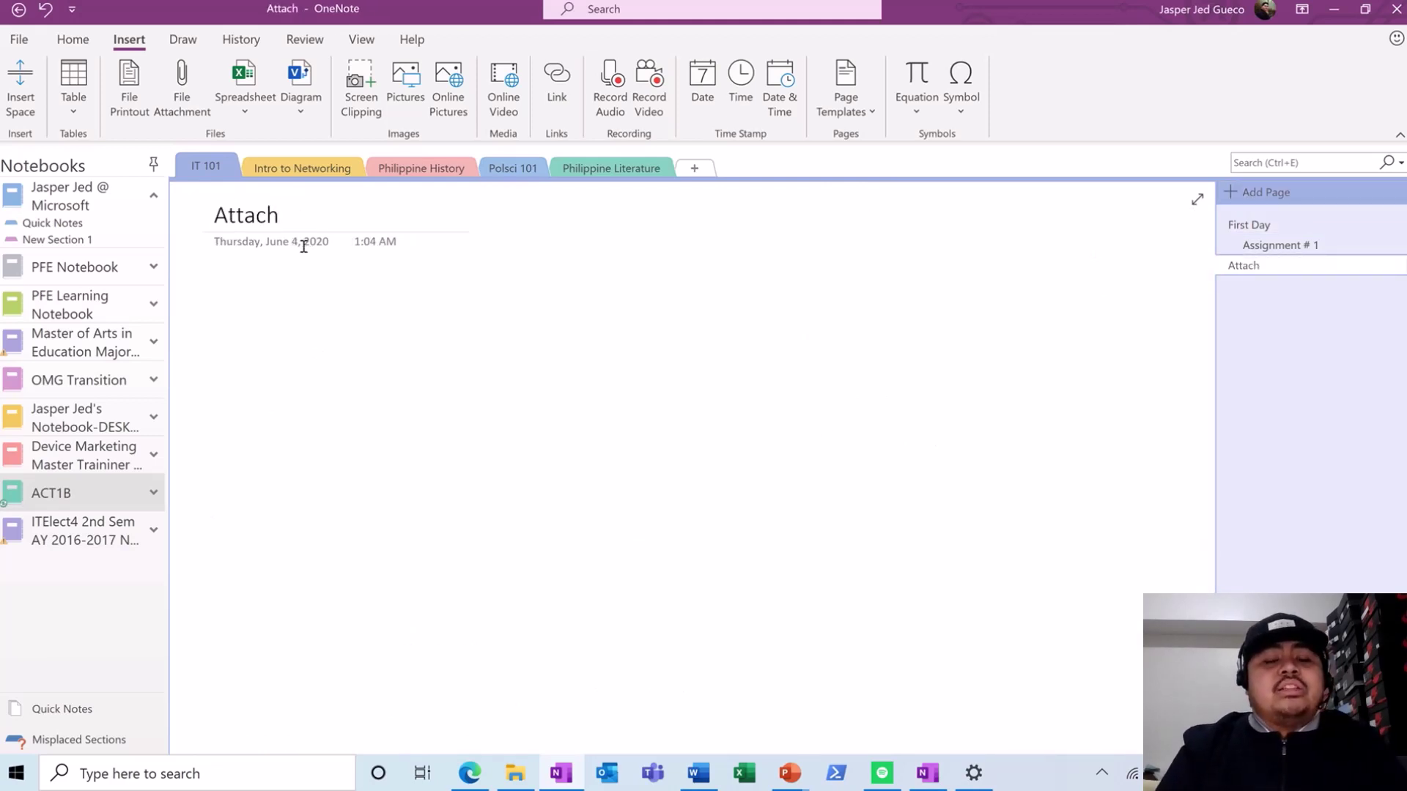
type("ing More ")
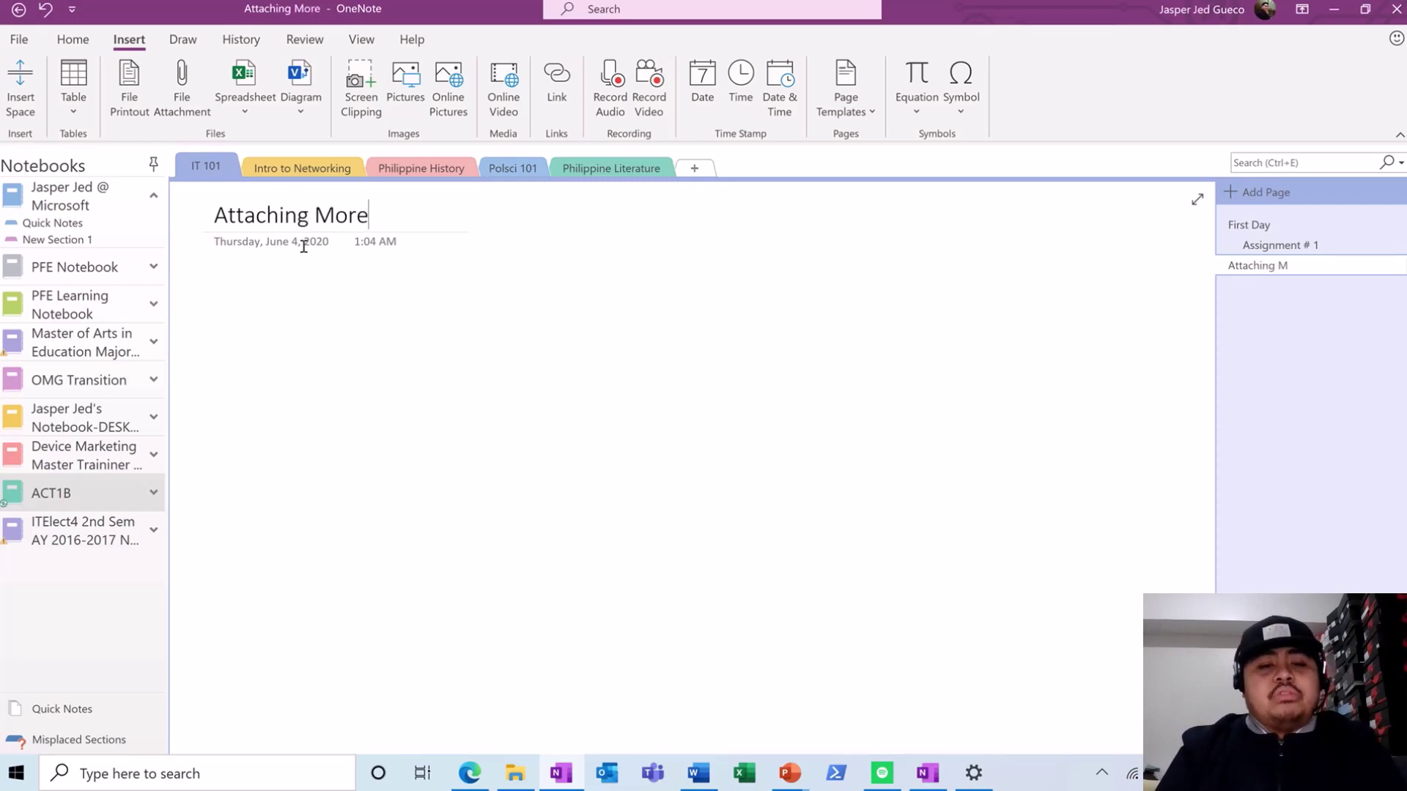
type("Items")
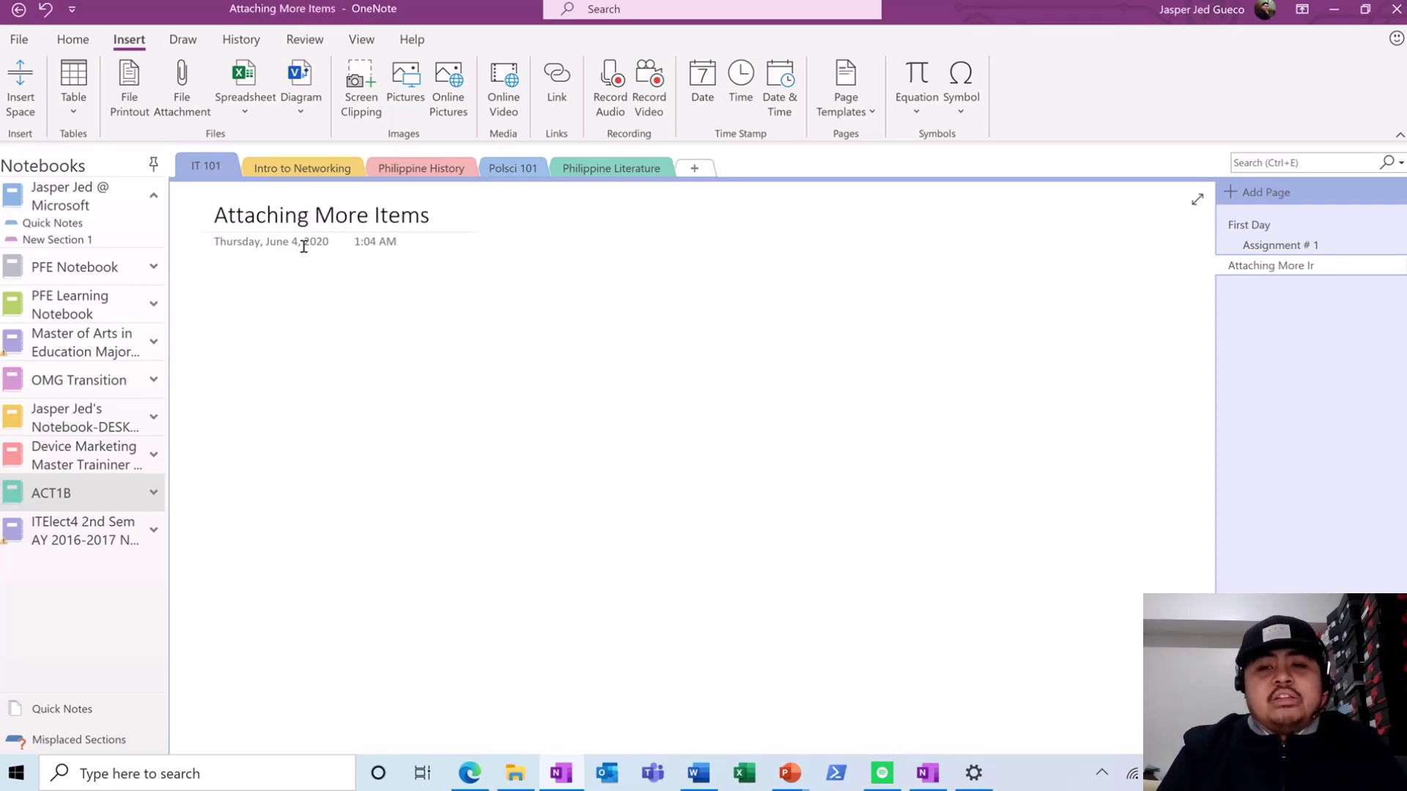
type("!")
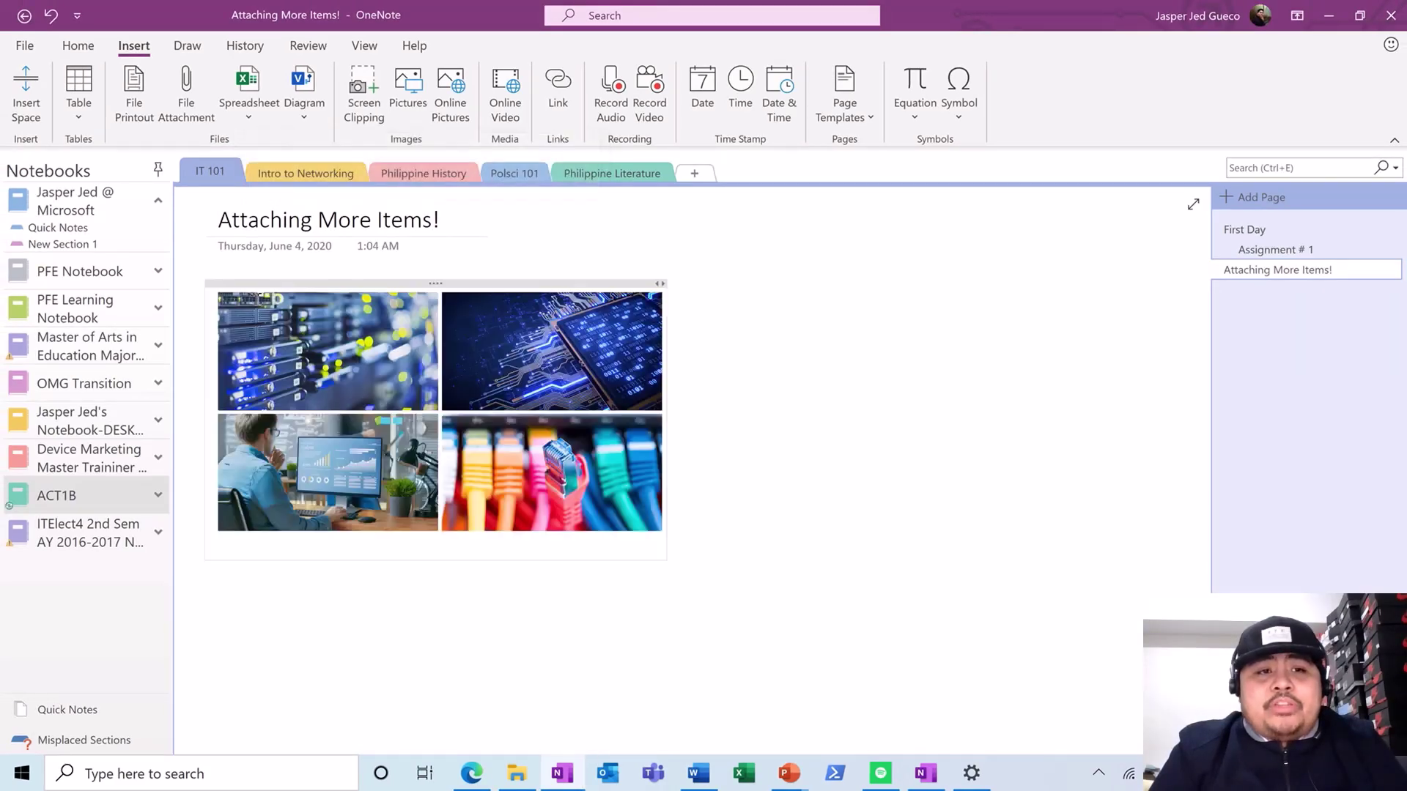
left_click(408, 349)
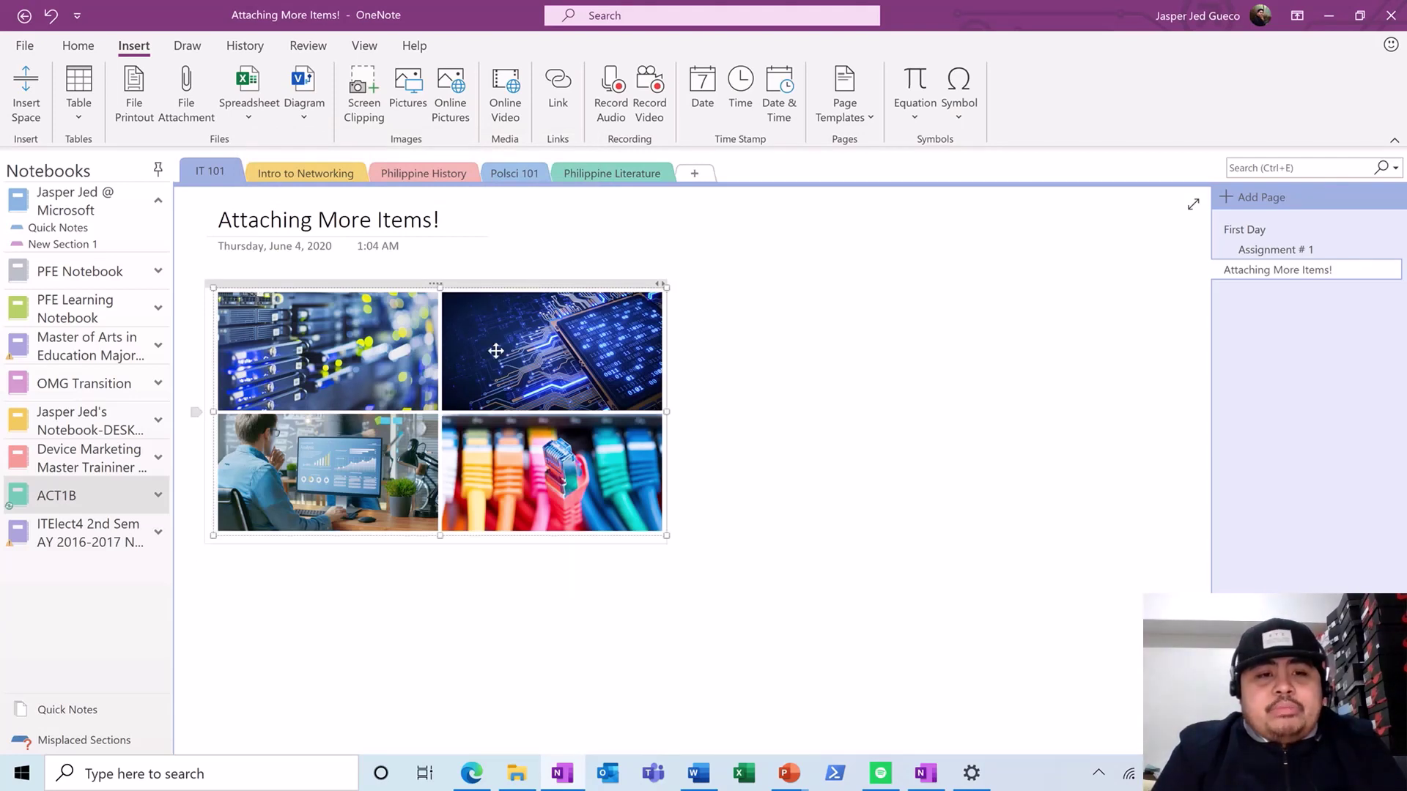
left_click(760, 393)
left_click(609, 445)
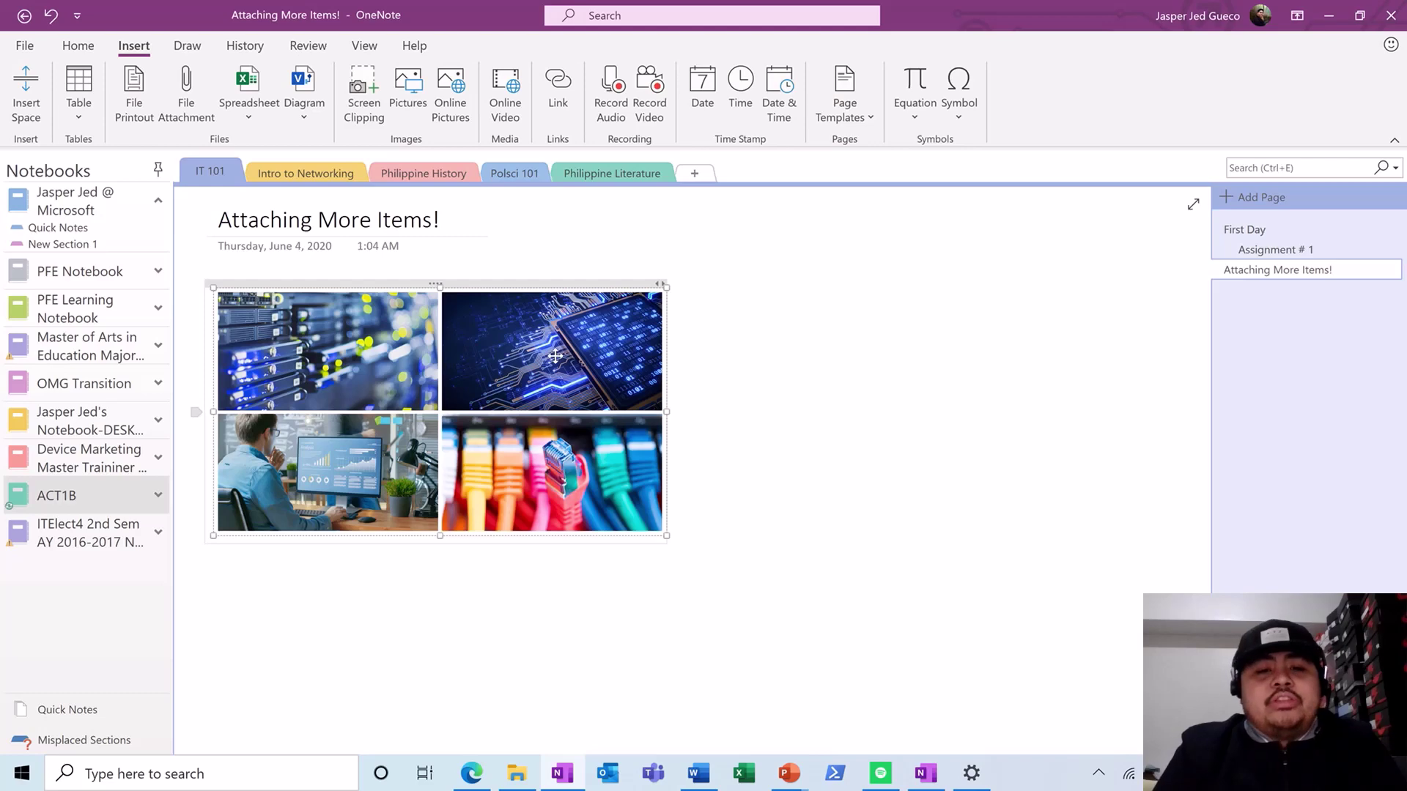
mouse_move(526, 440)
left_mouse_down()
mouse_move(486, 460)
mouse_move(554, 381)
mouse_move(532, 423)
left_mouse_up()
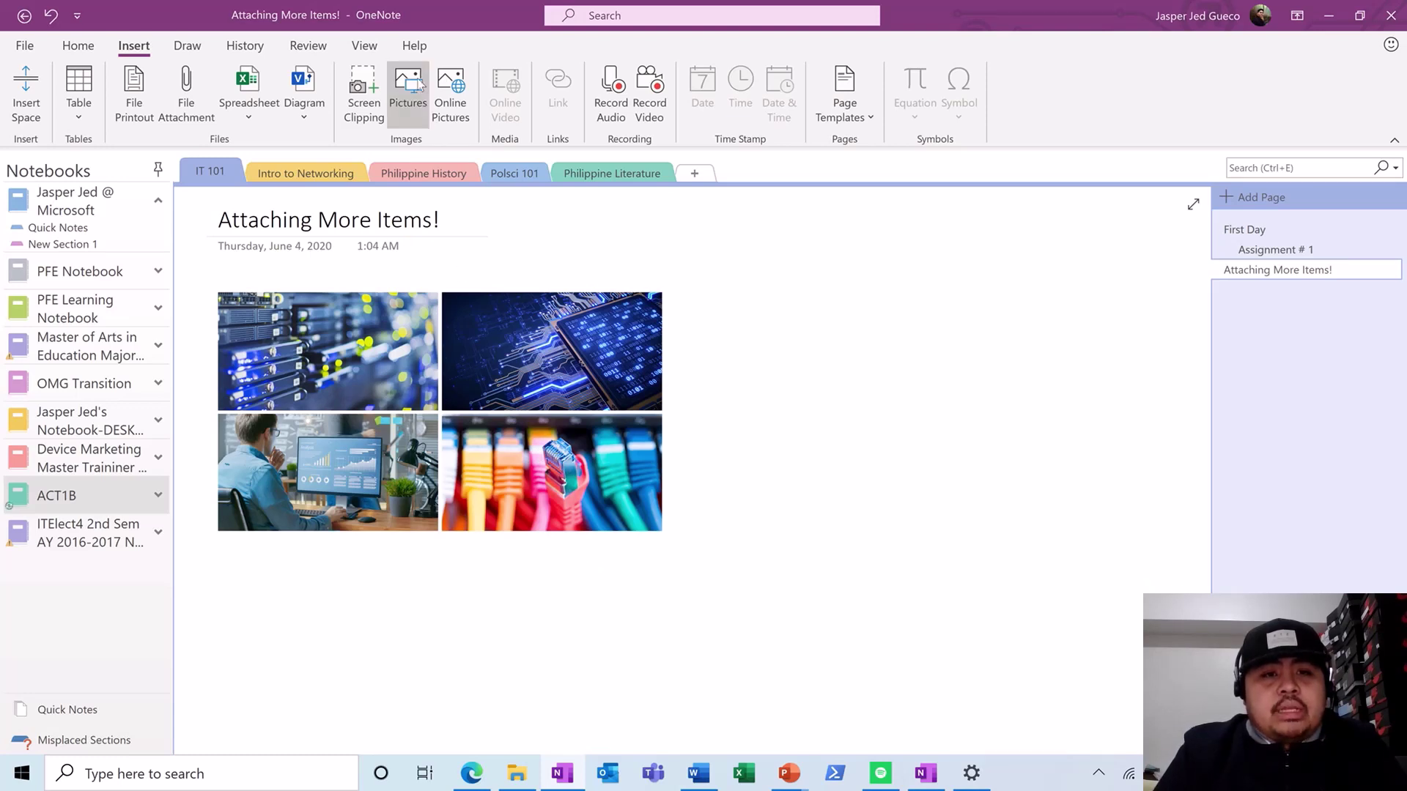
left_click(407, 88)
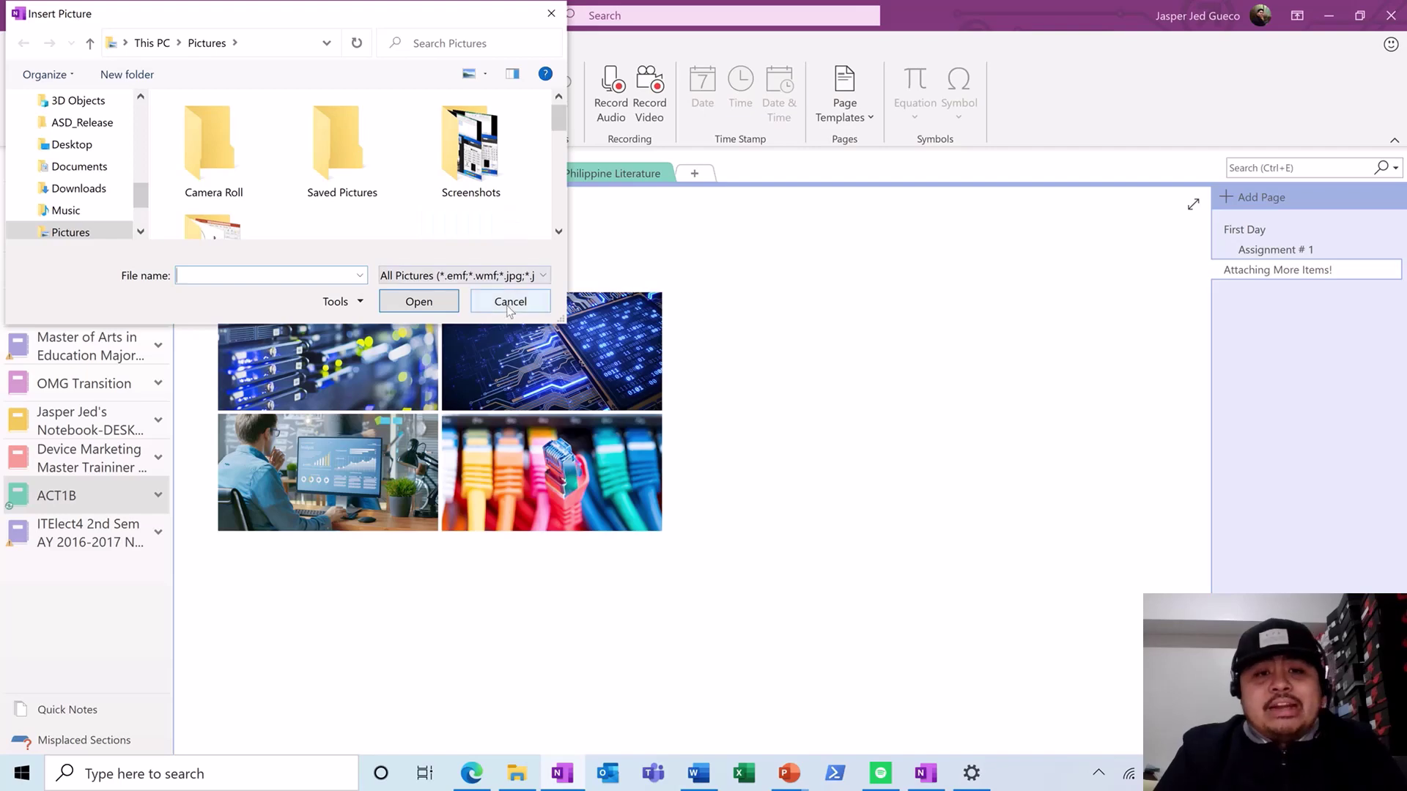
left_click(509, 303)
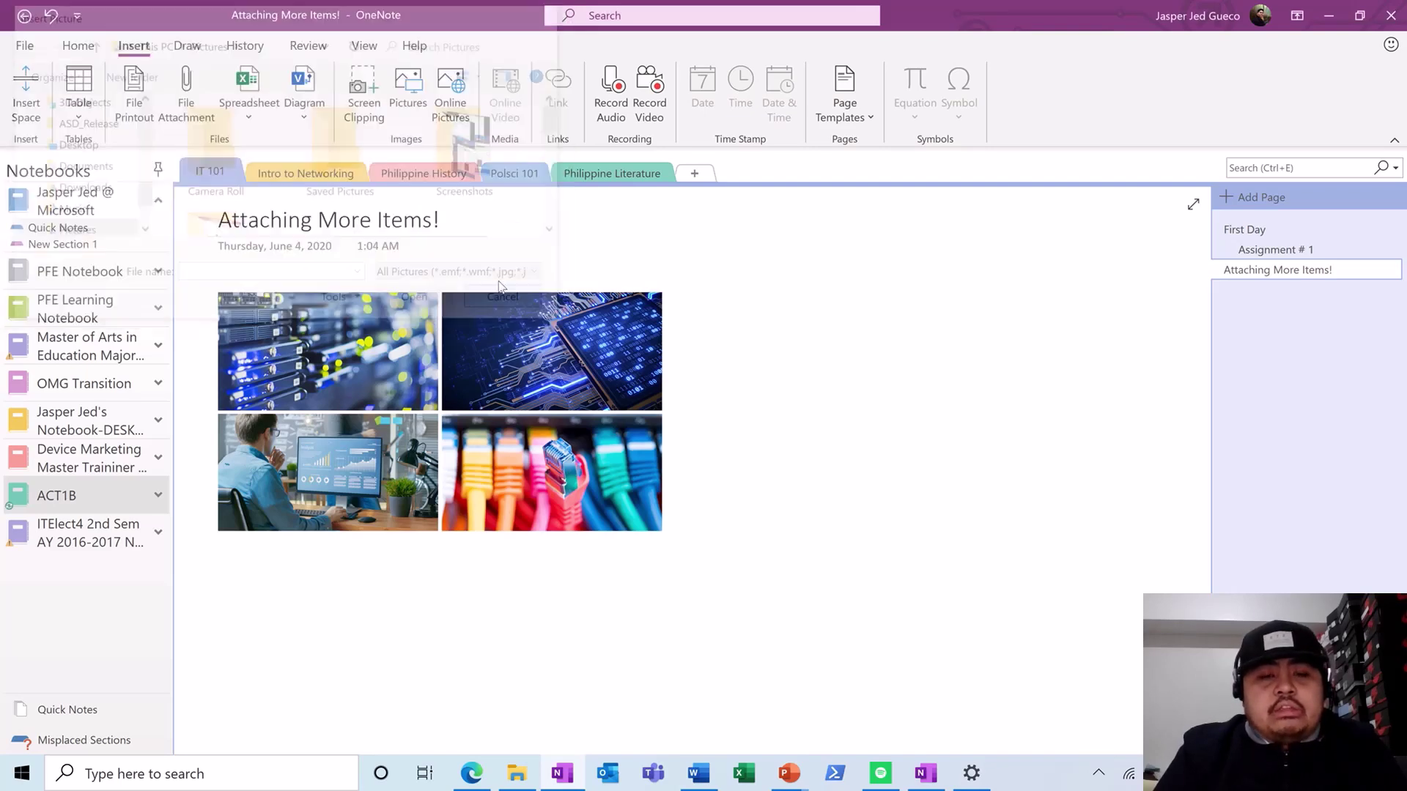
left_click(449, 96)
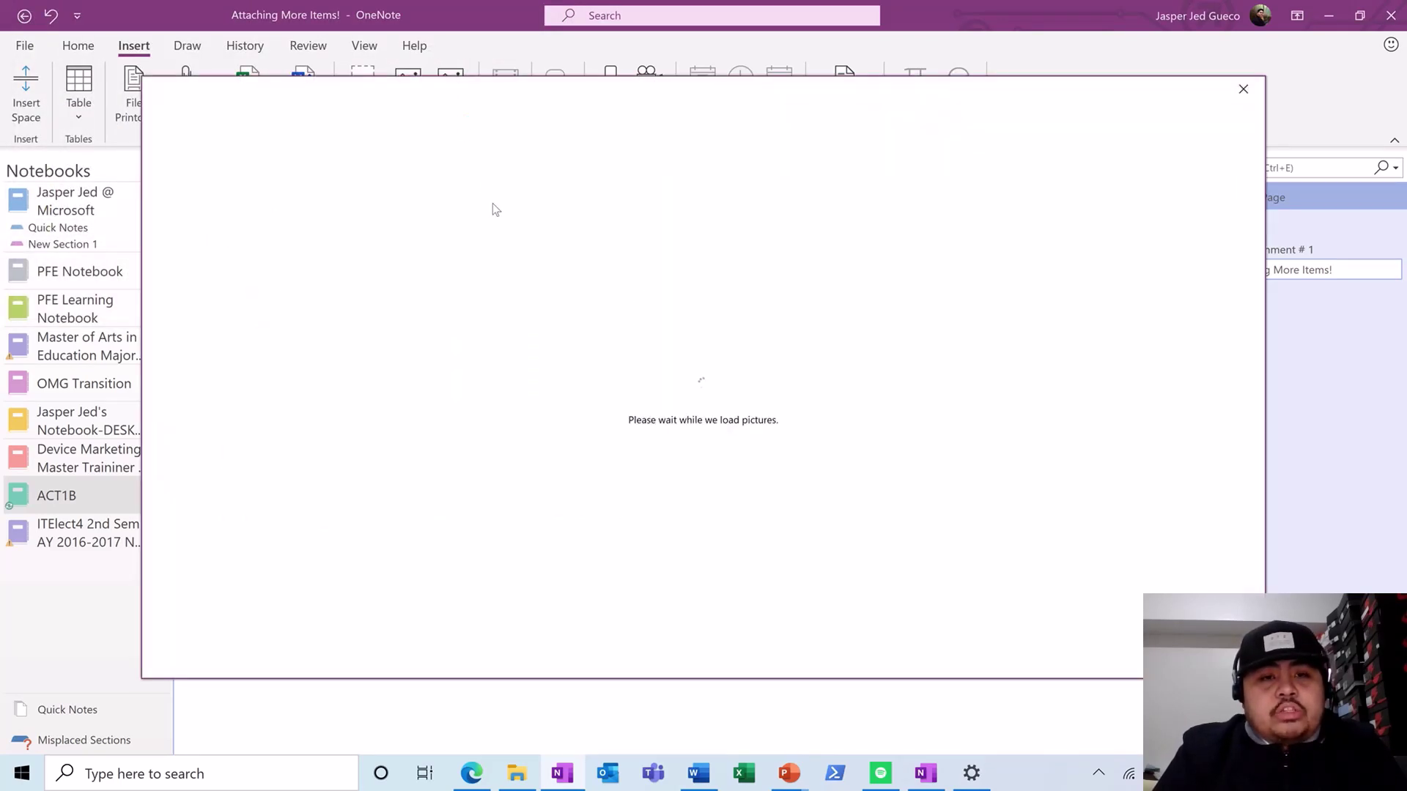
type("c")
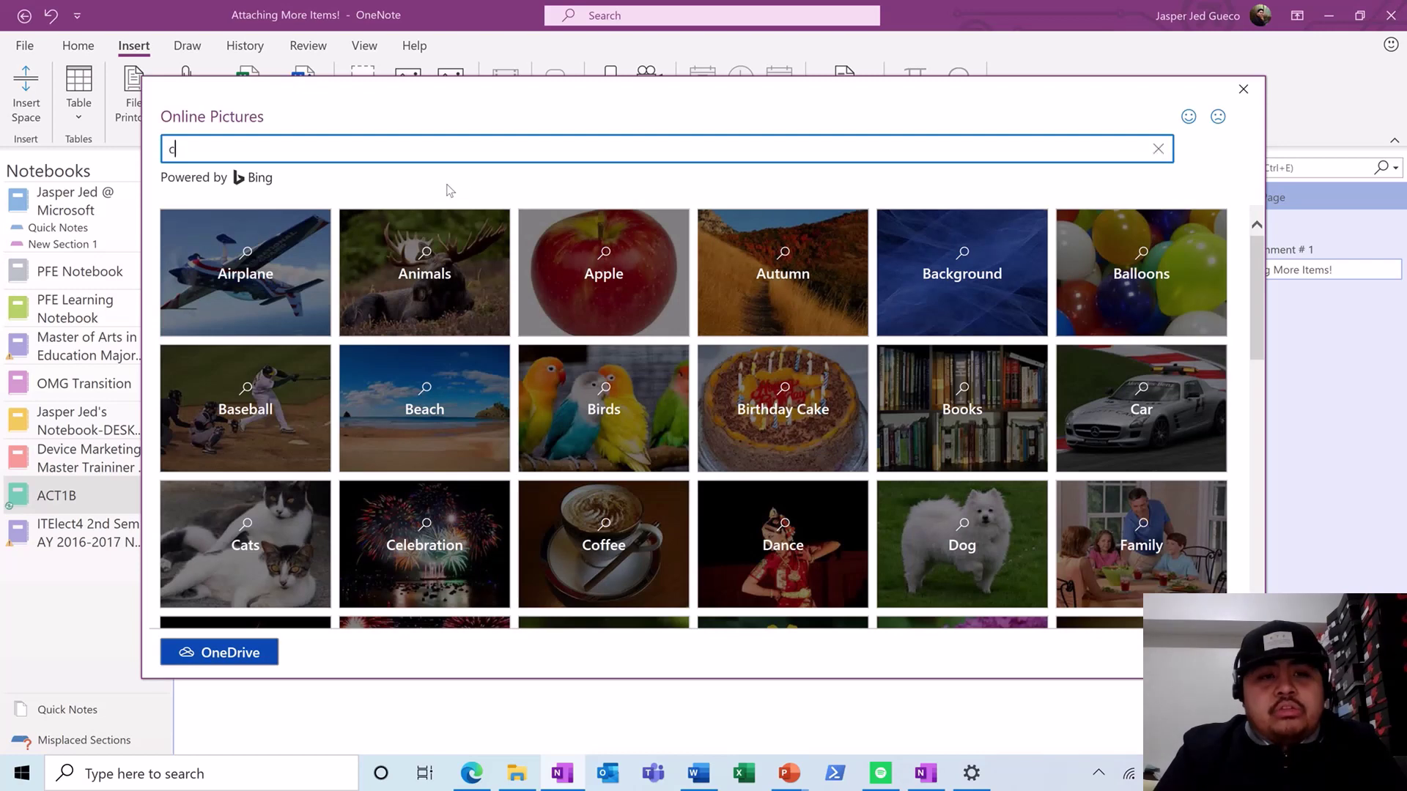
type("omputer")
key("Return")
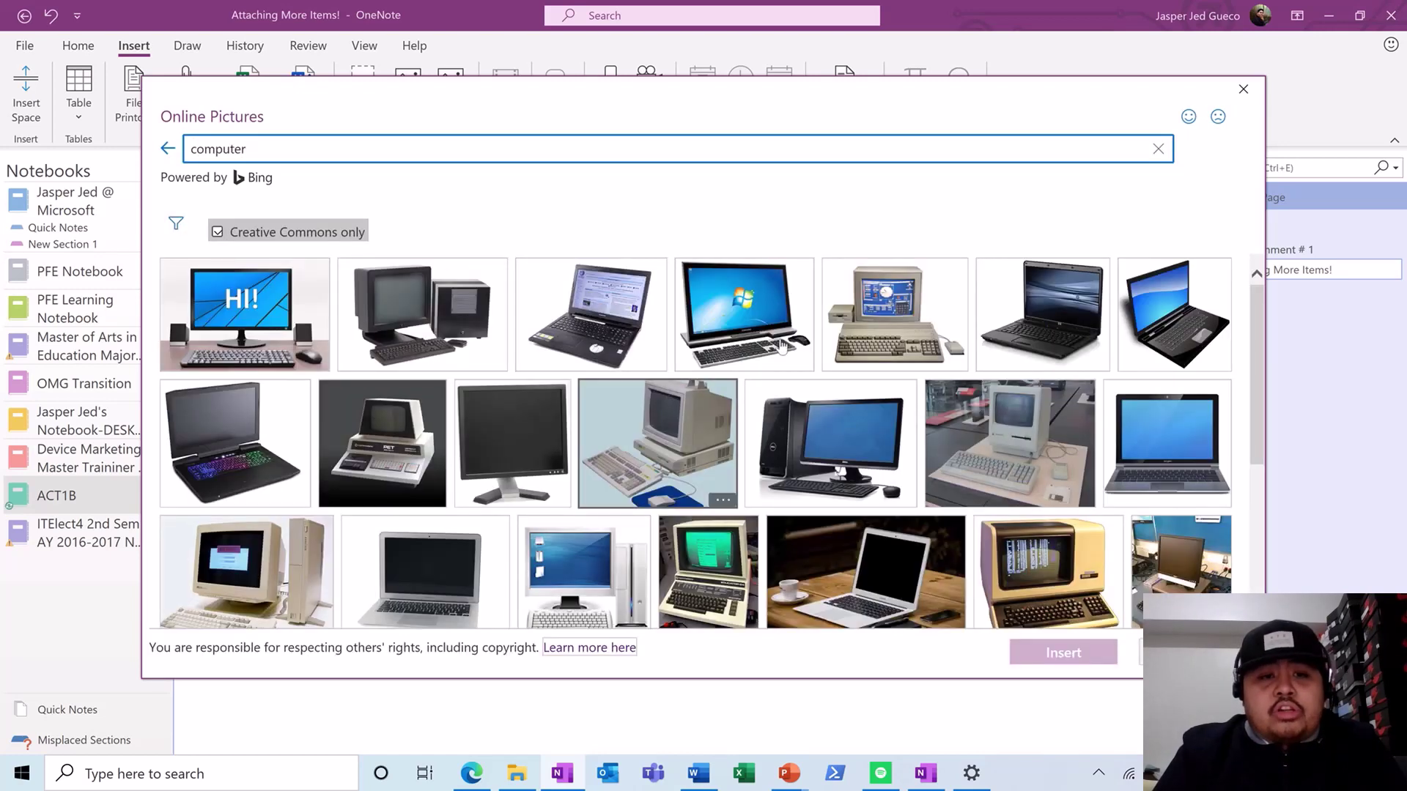
key("Escape")
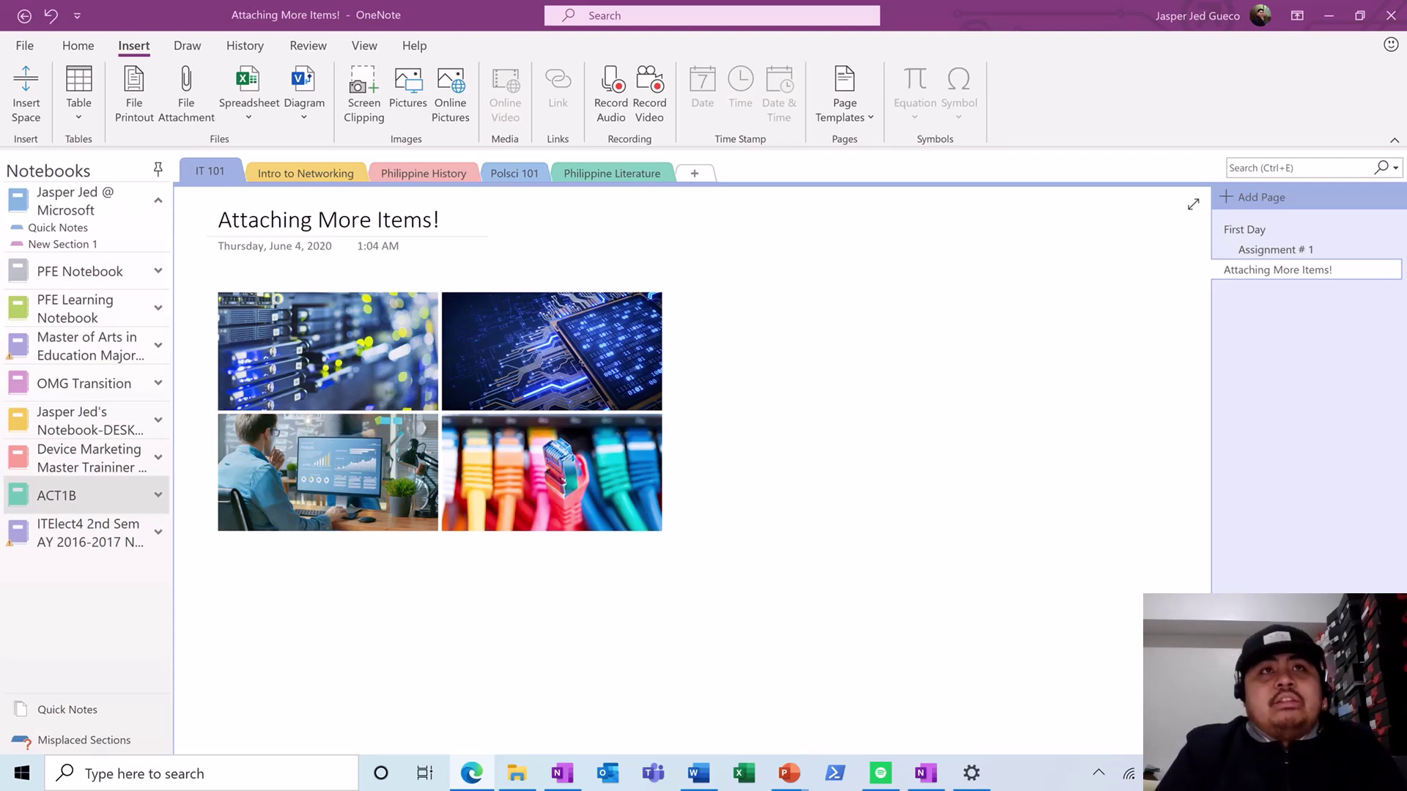
- Paste the 'Introducing Microsoft Surface Book 3' YouTube link below the four pictures
left_click(242, 577)
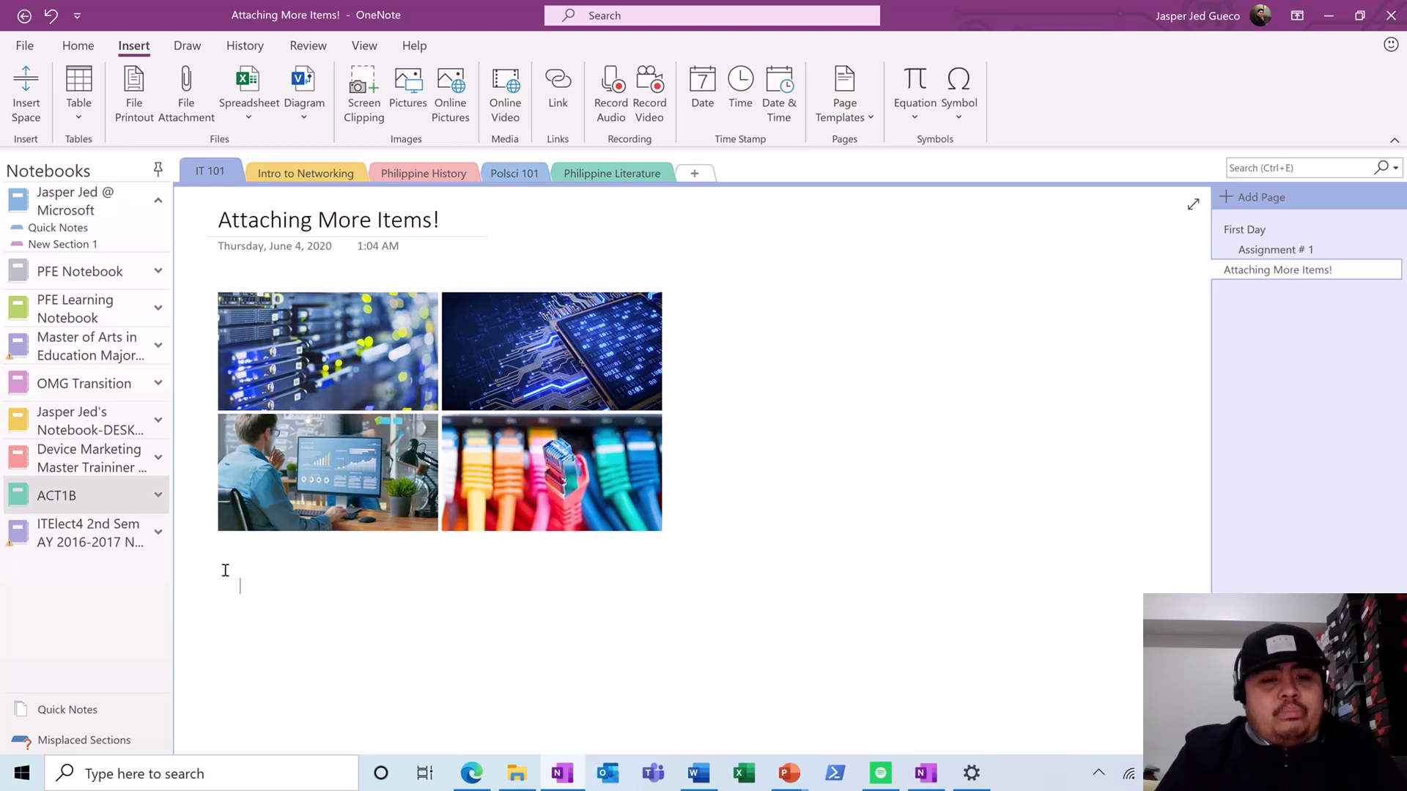
type("https://www.youtube.com/watch?v=kYFnAnmwG5c")
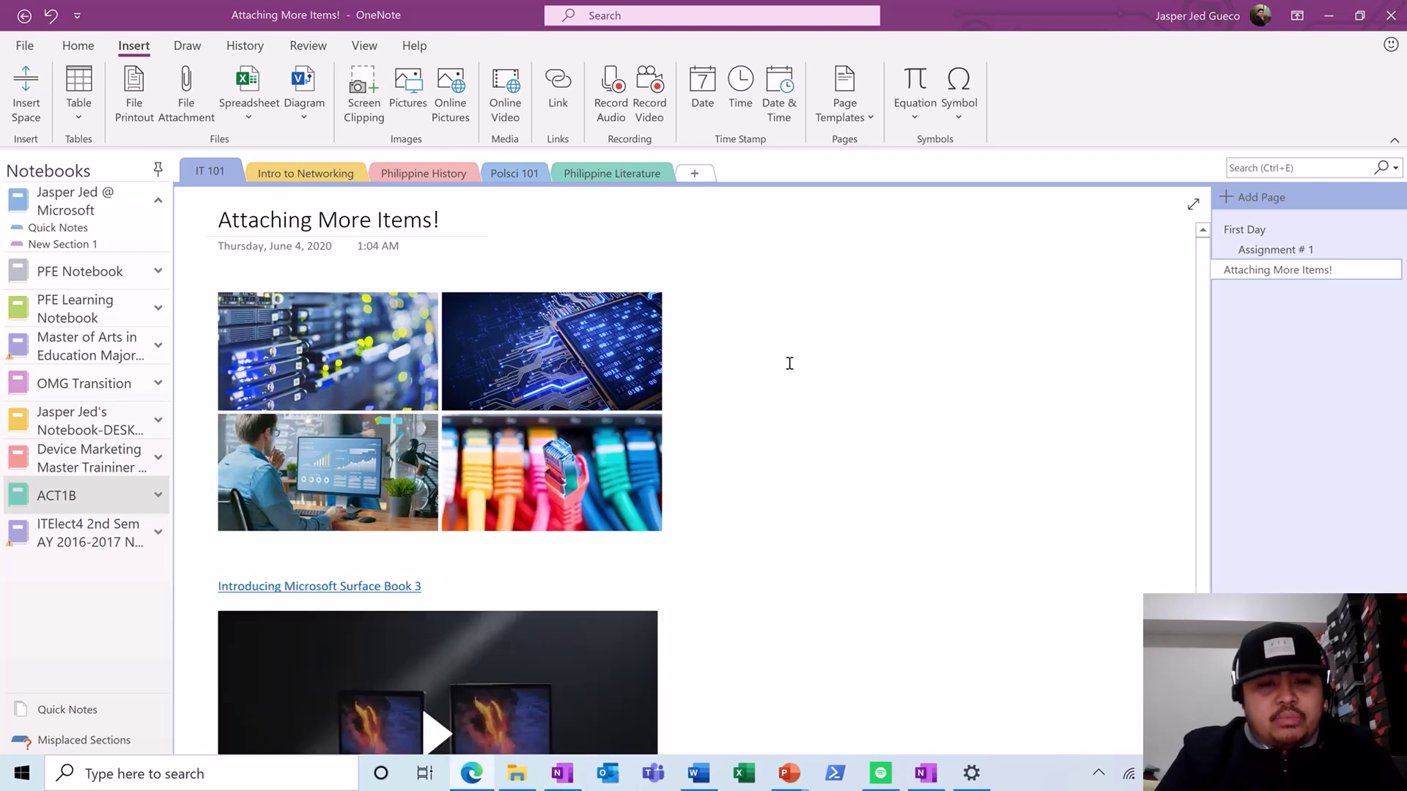
scroll(799, 381, "down", 2)
- Play the embedded video and skip ahead to about 0:25 and then 0:39
left_click(441, 600)
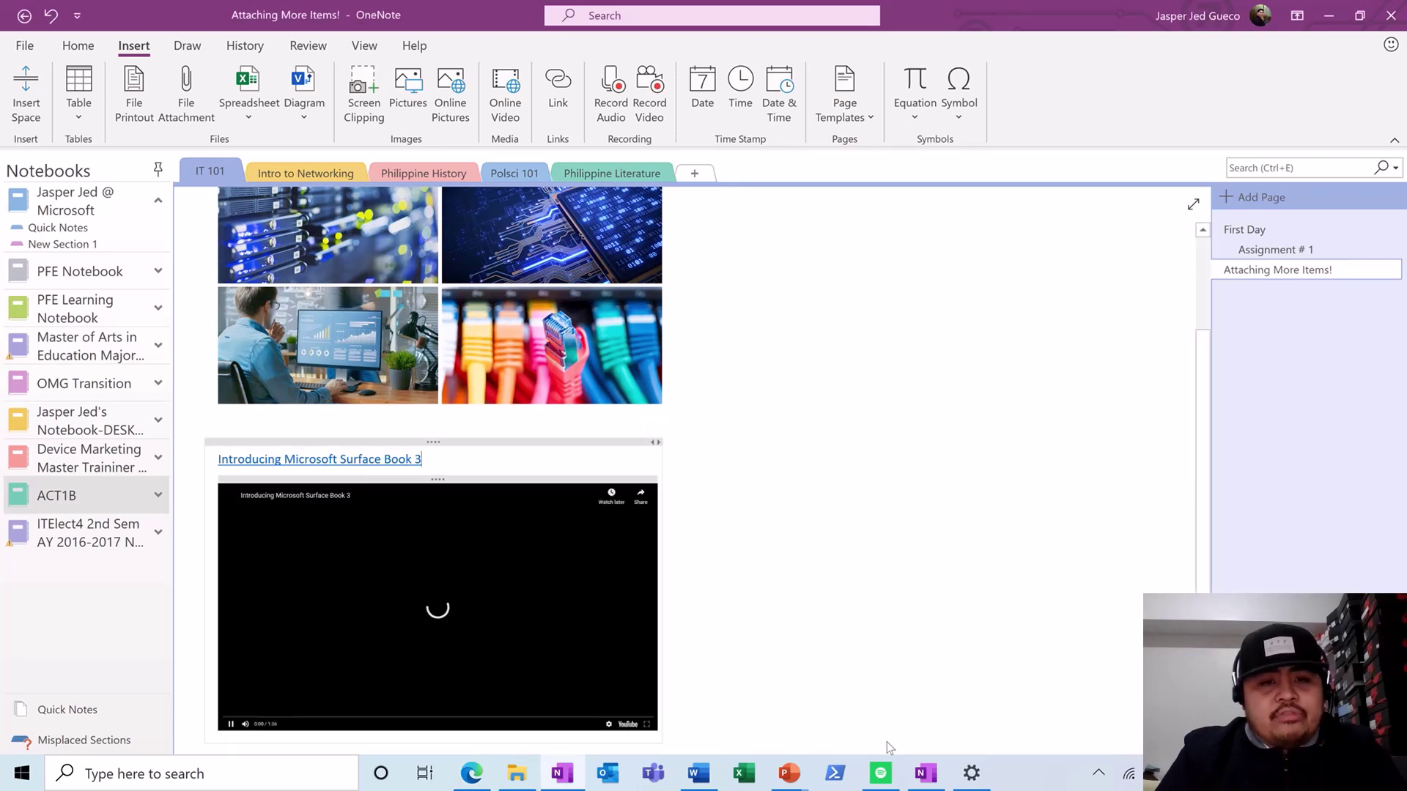
mouse_move(926, 774)
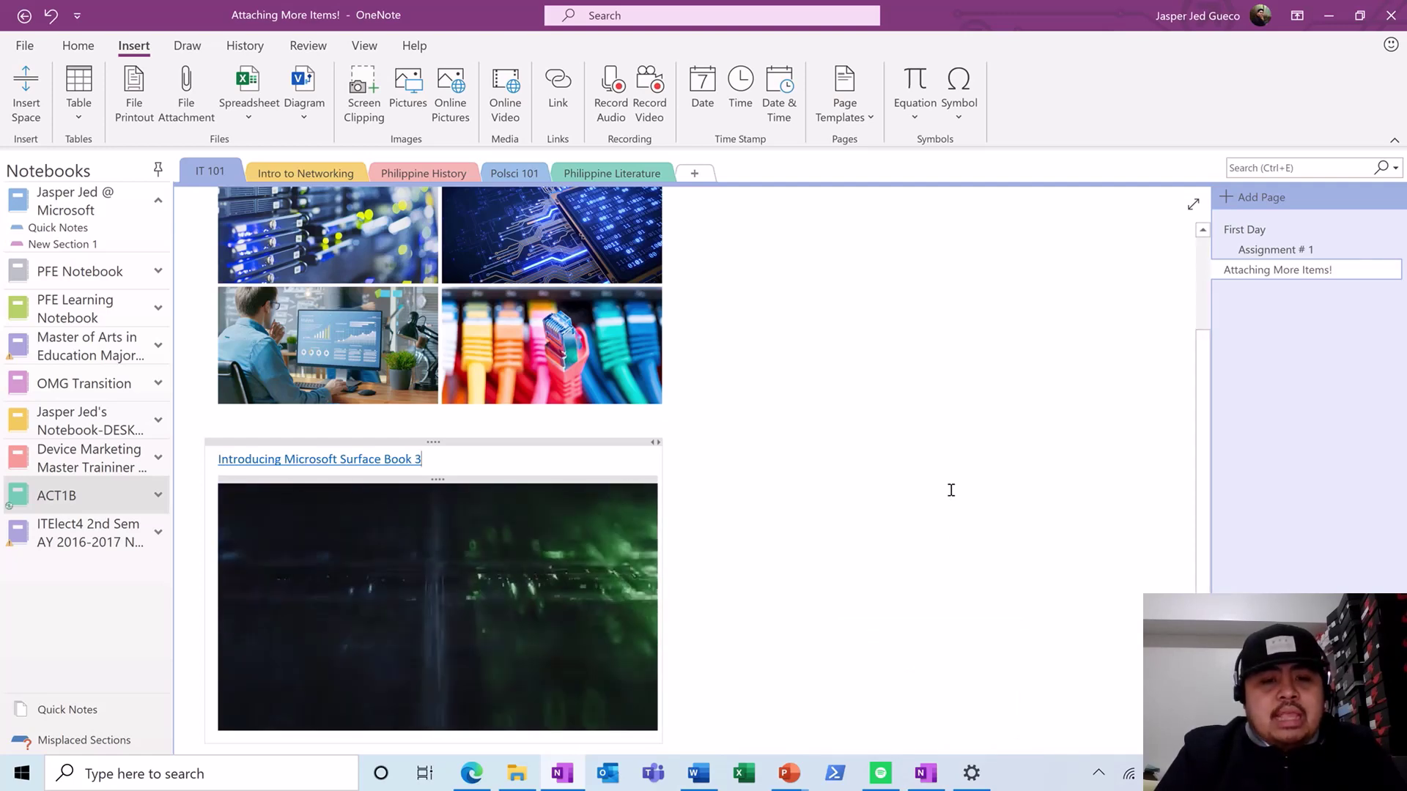
mouse_move(542, 603)
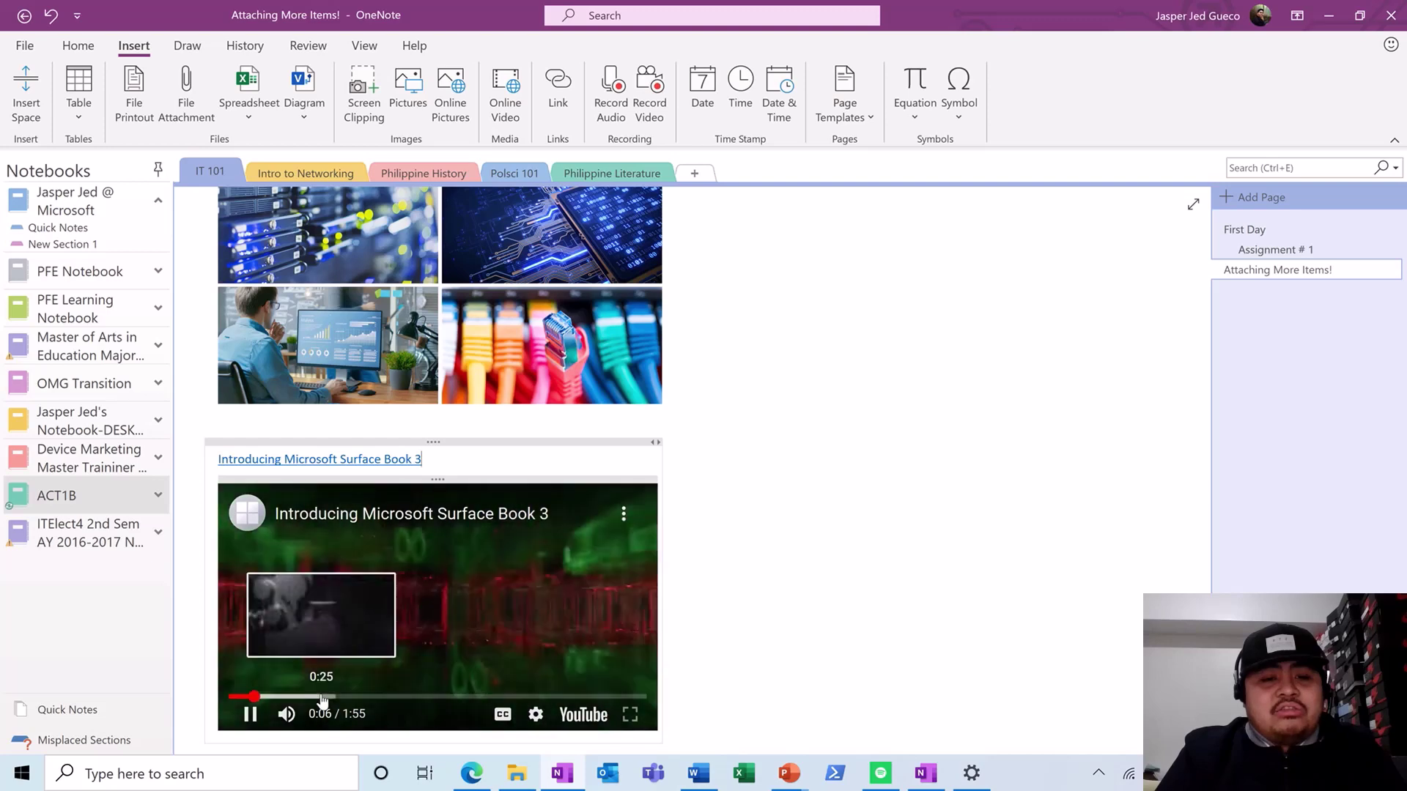
left_click(322, 696)
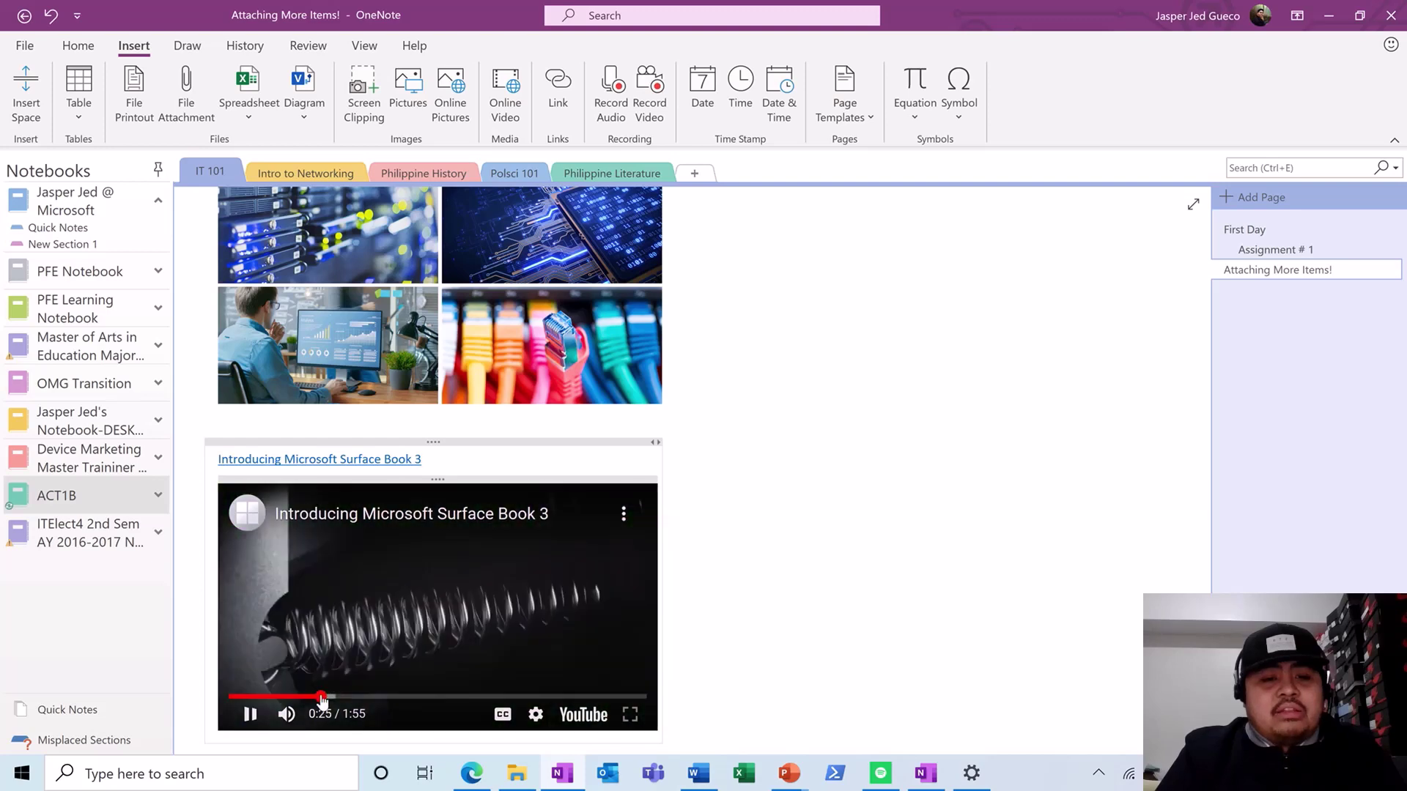
left_click(373, 698)
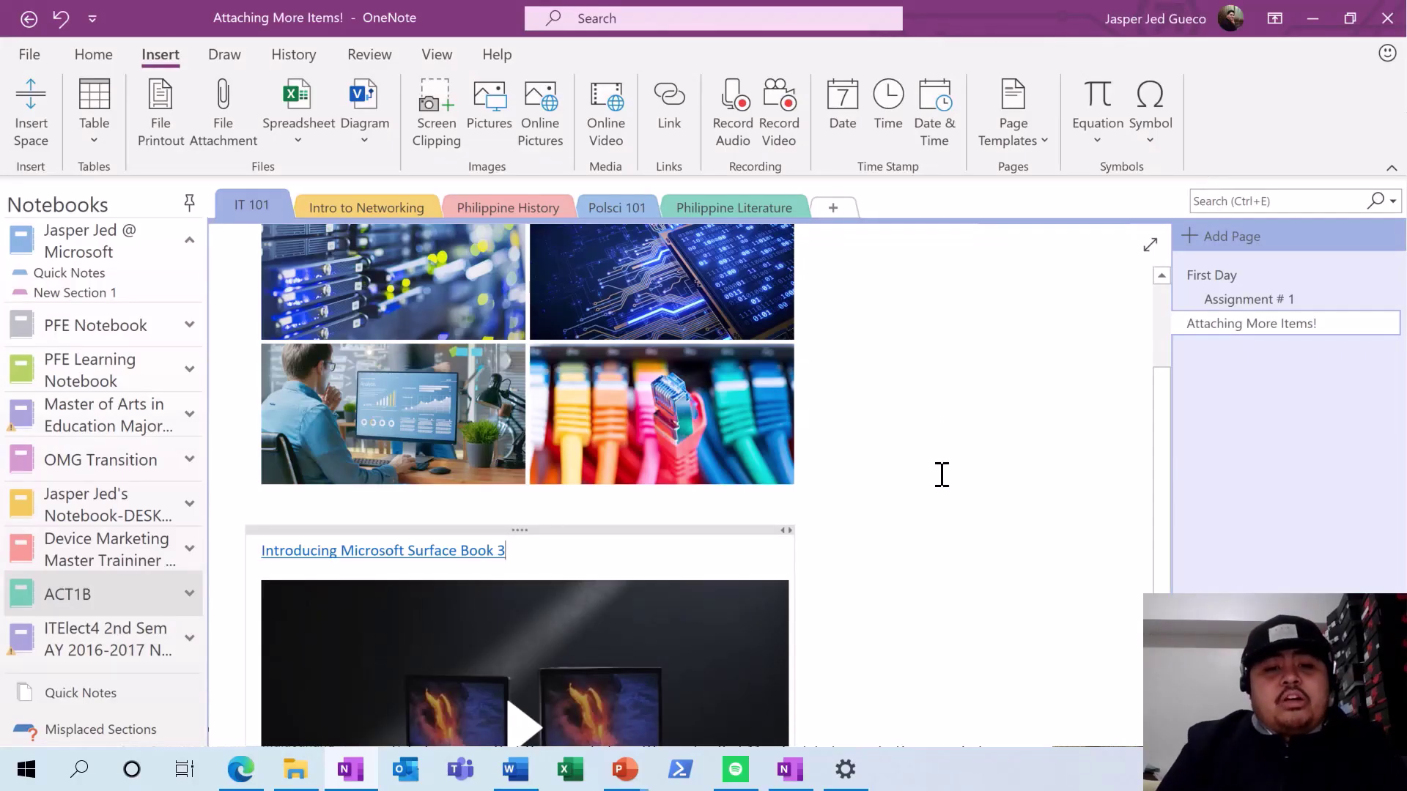
- Open the Pre-Colonial Period page in Philippine History, then switch to the Pre-colonial Manila article in Edge
left_click(548, 210)
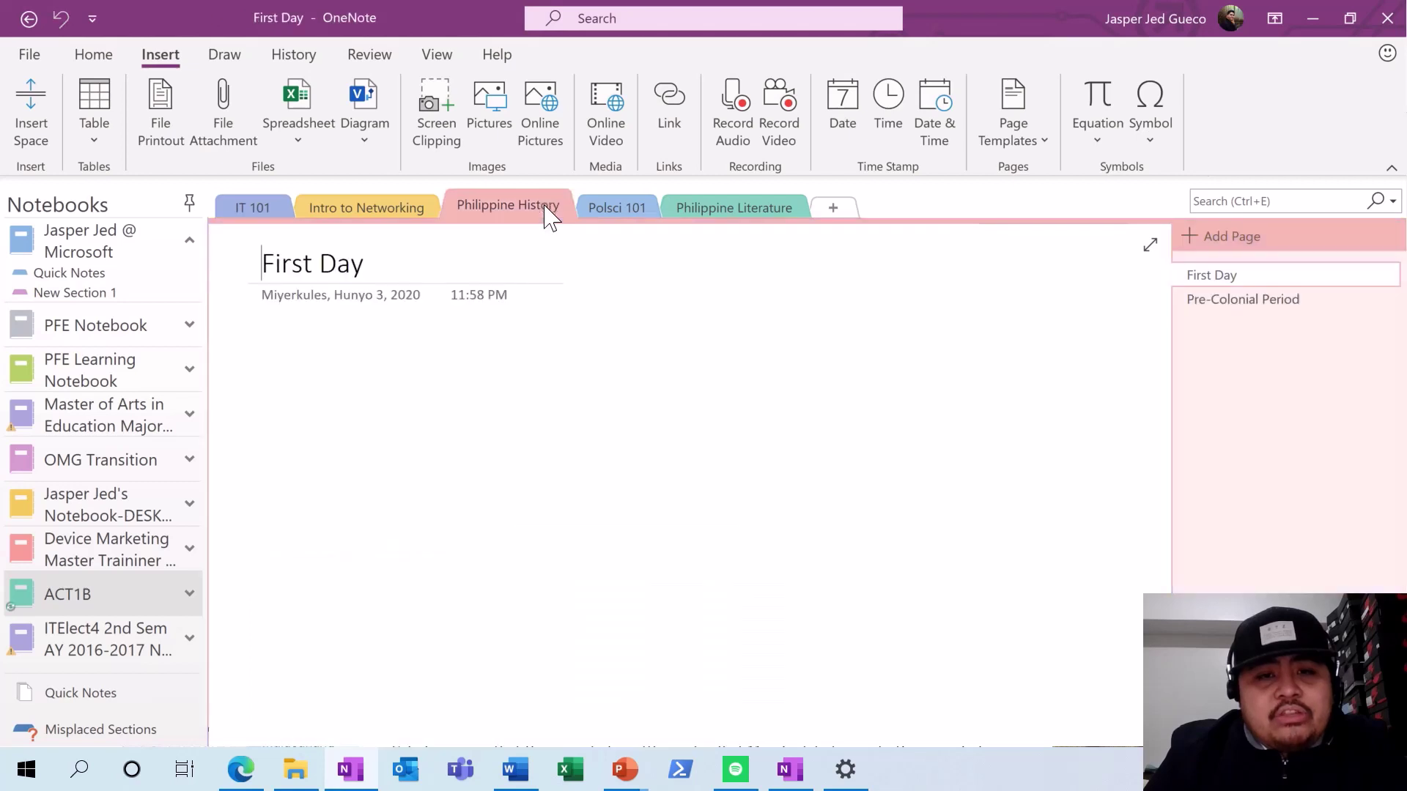
left_click(1204, 294)
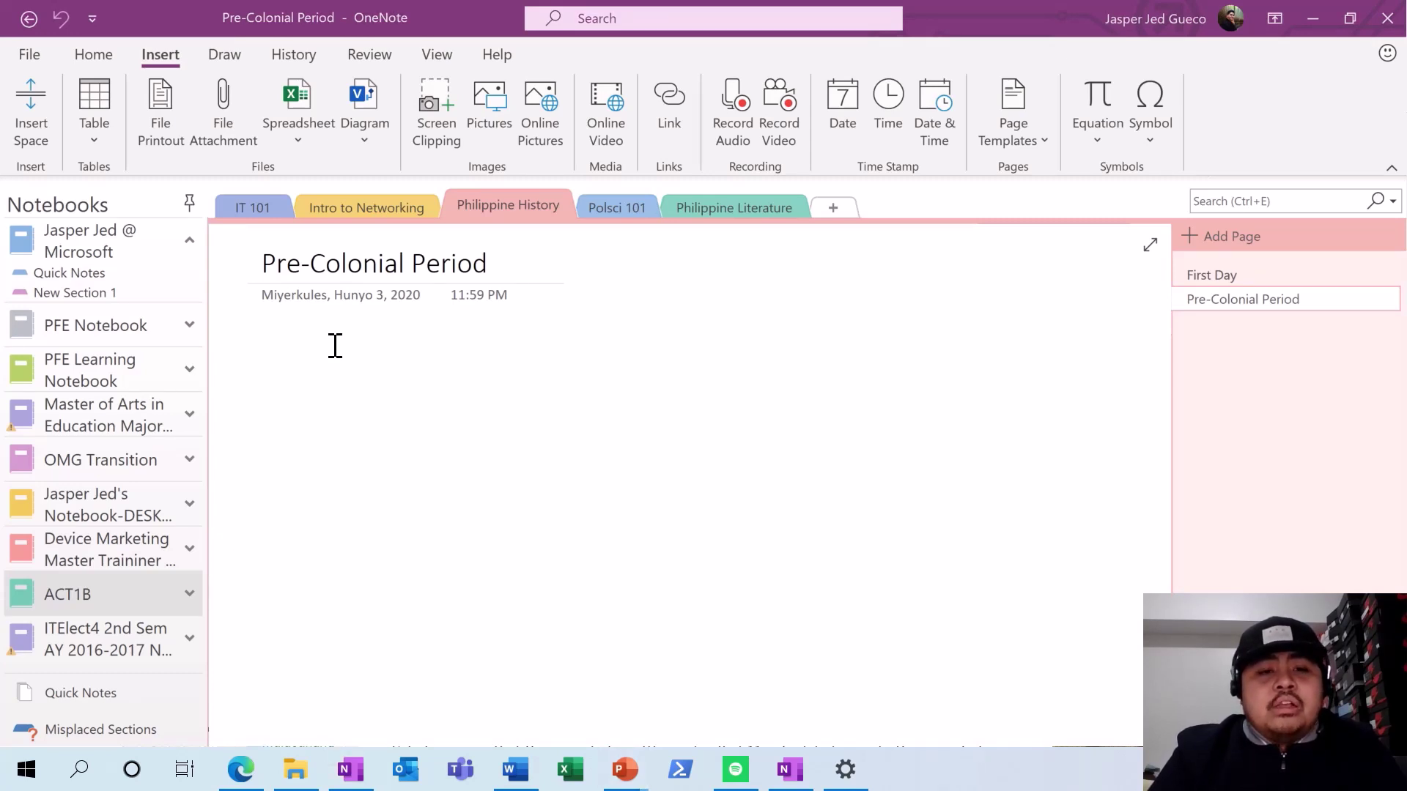
key("alt+Tab")
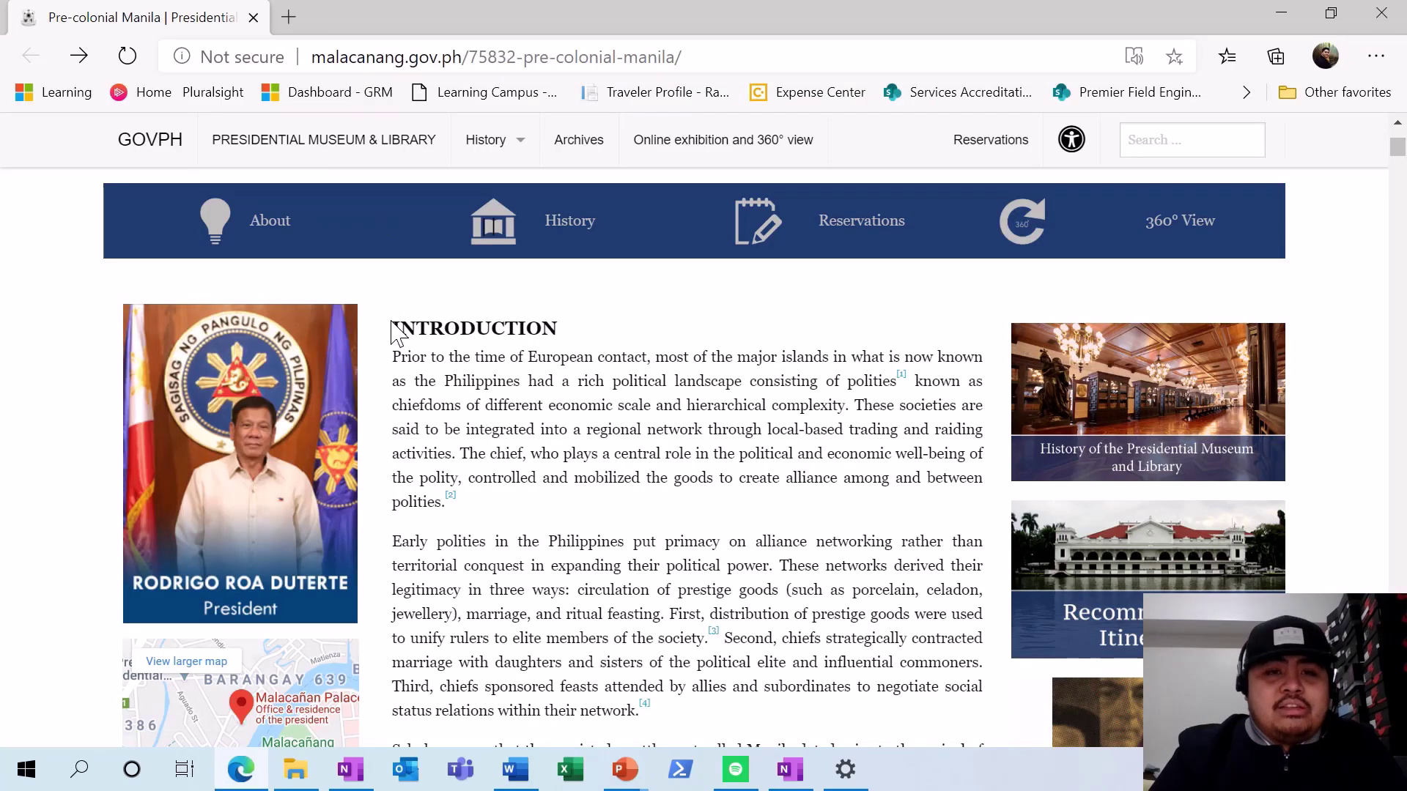
- Select and copy the article's INTRODUCTION heading and first paragraph, then bring up paste choices on the OneNote page
mouse_move(391, 320)
left_mouse_down()
mouse_move(438, 346)
mouse_move(412, 331)
left_mouse_up()
left_click(444, 351)
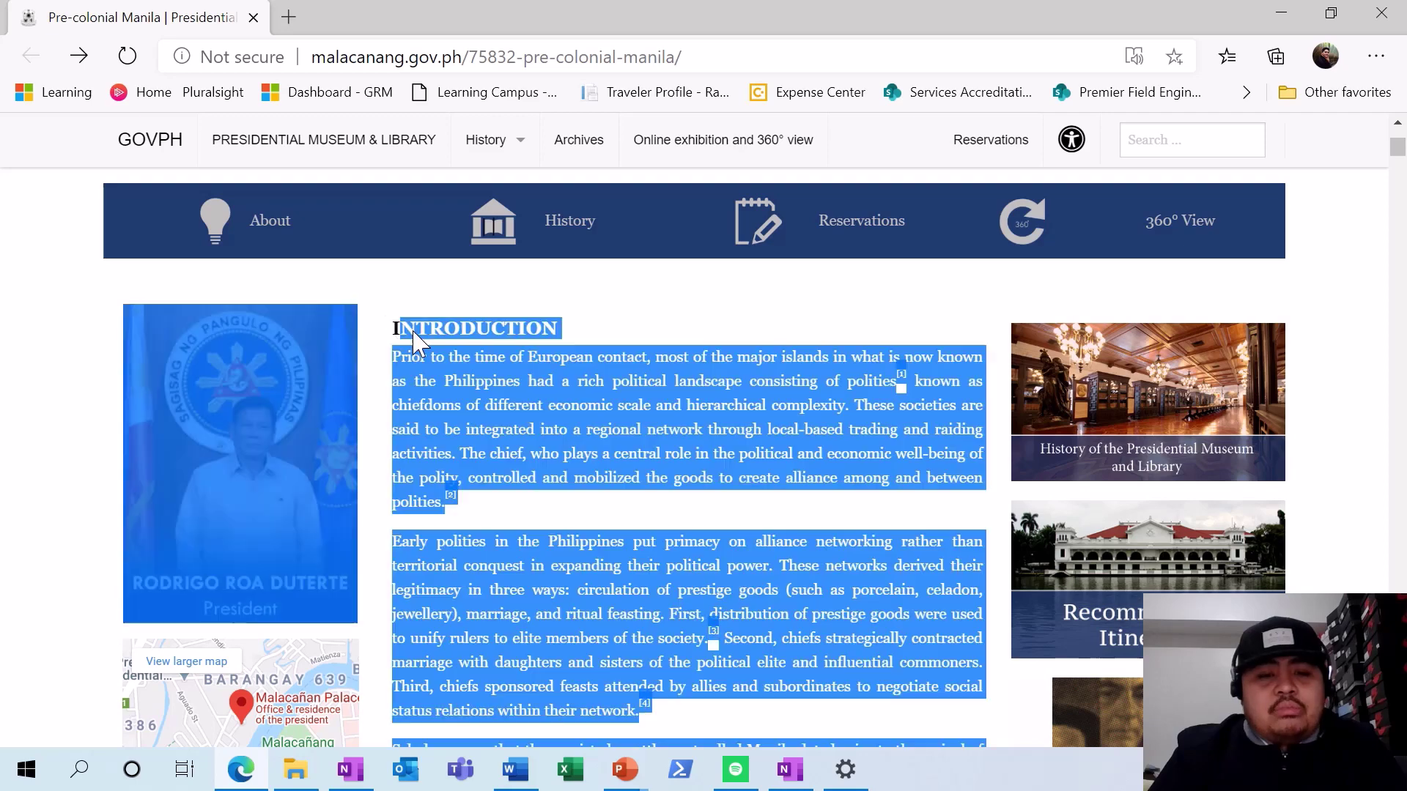
scroll(411, 330, "down", 2)
left_click(474, 314)
scroll(491, 351, "up", 3)
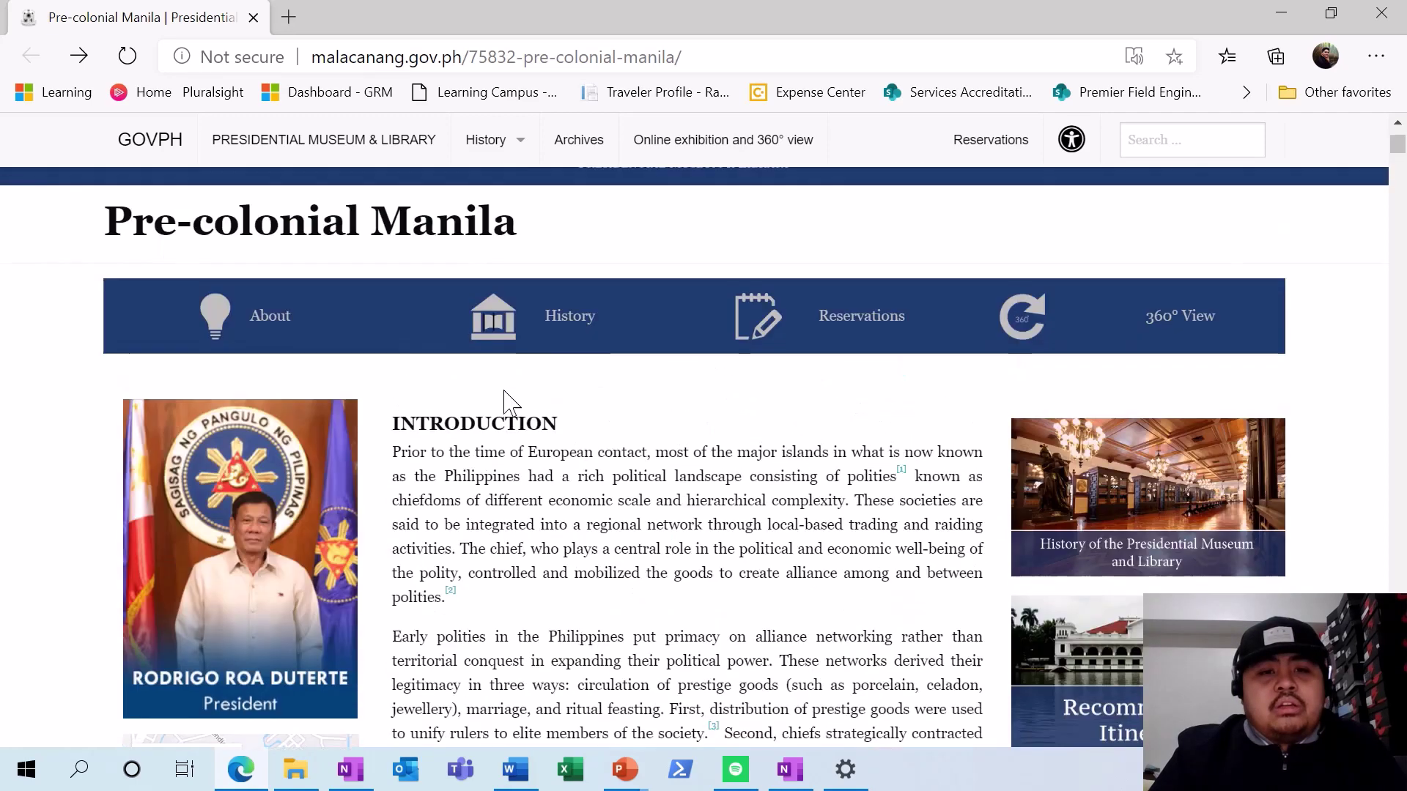
scroll(500, 395, "down", 2)
left_click_drag(498, 401, 393, 253)
key("super+c")
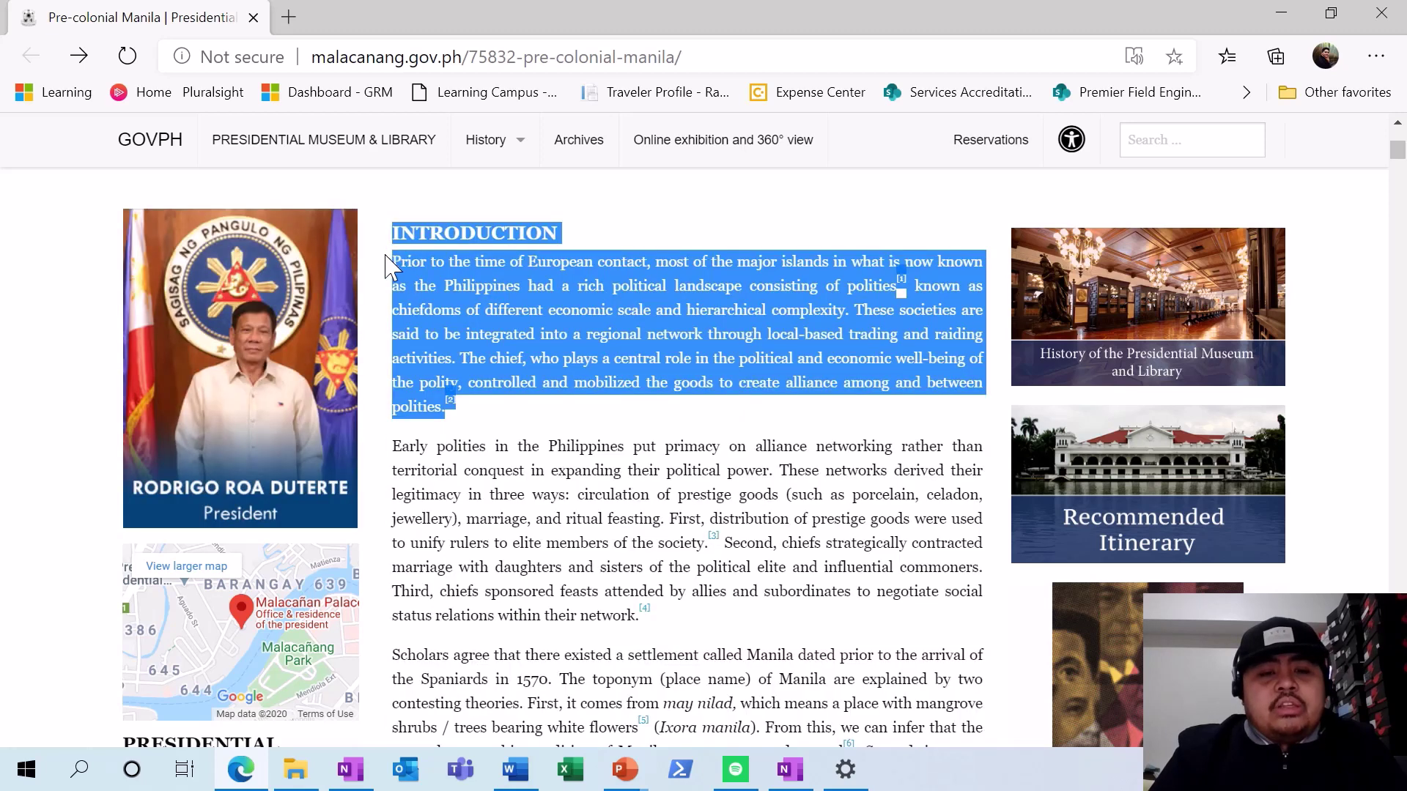
left_click(1281, 12)
right_click(289, 378)
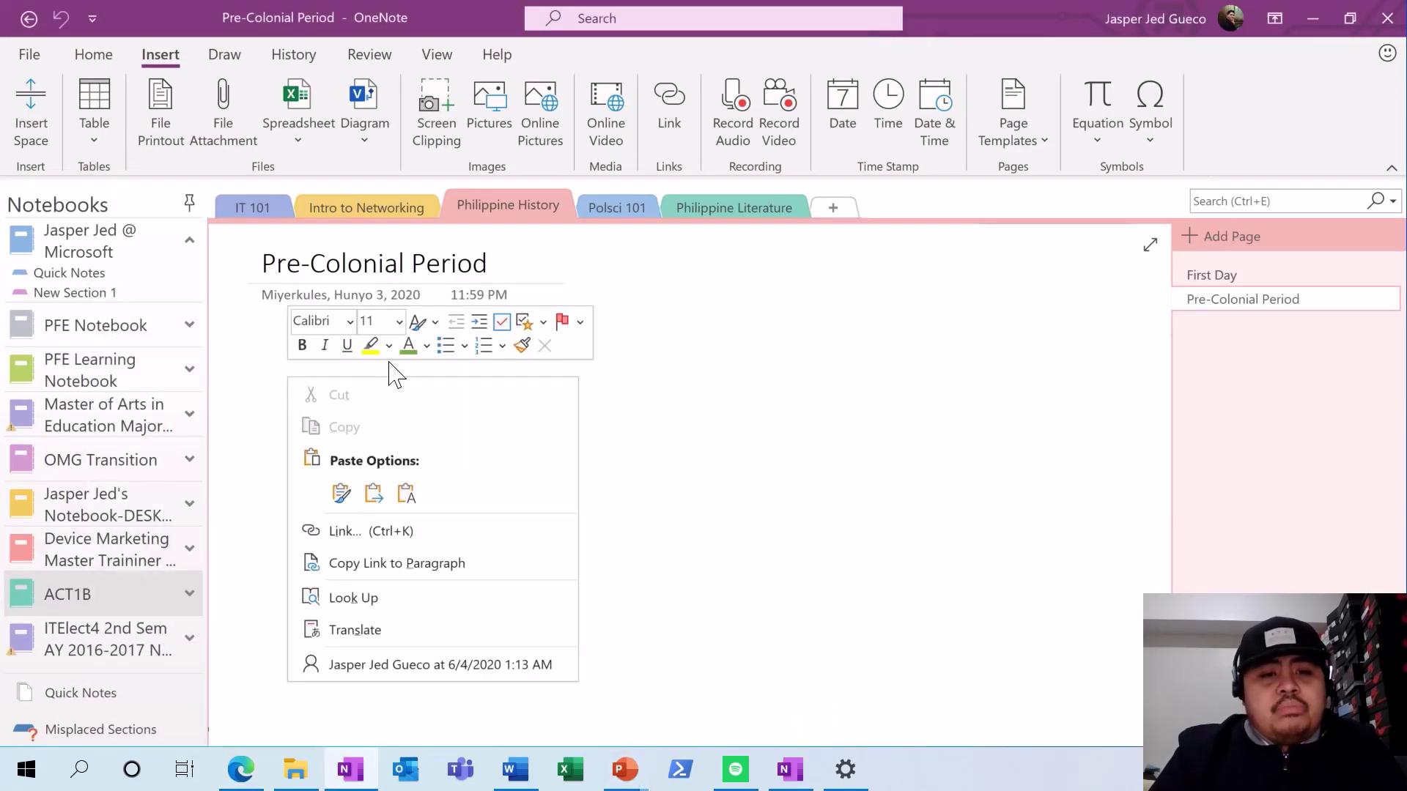
- Paste the introduction with its original formatting and follow its source link to check it
left_click(406, 492)
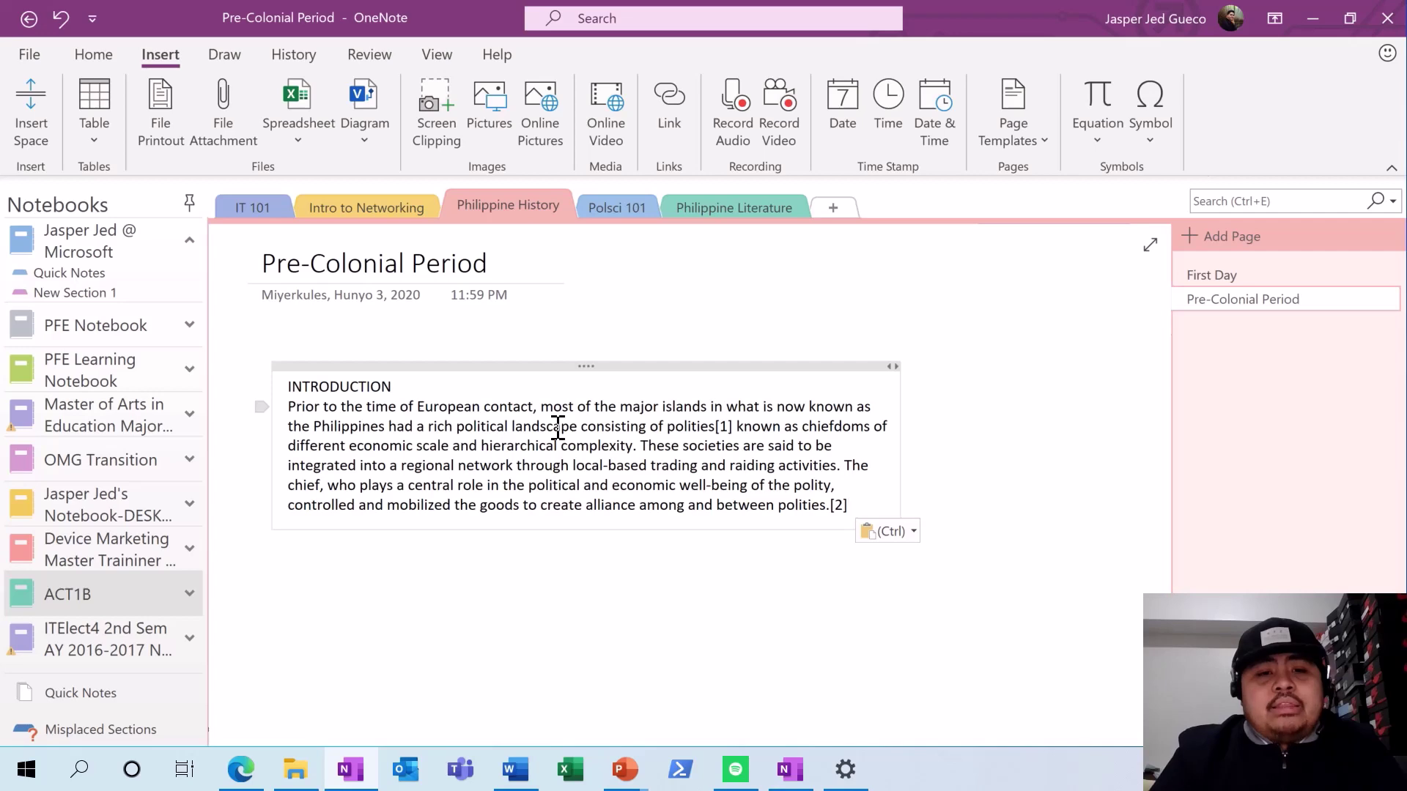
key("ctrl+z")
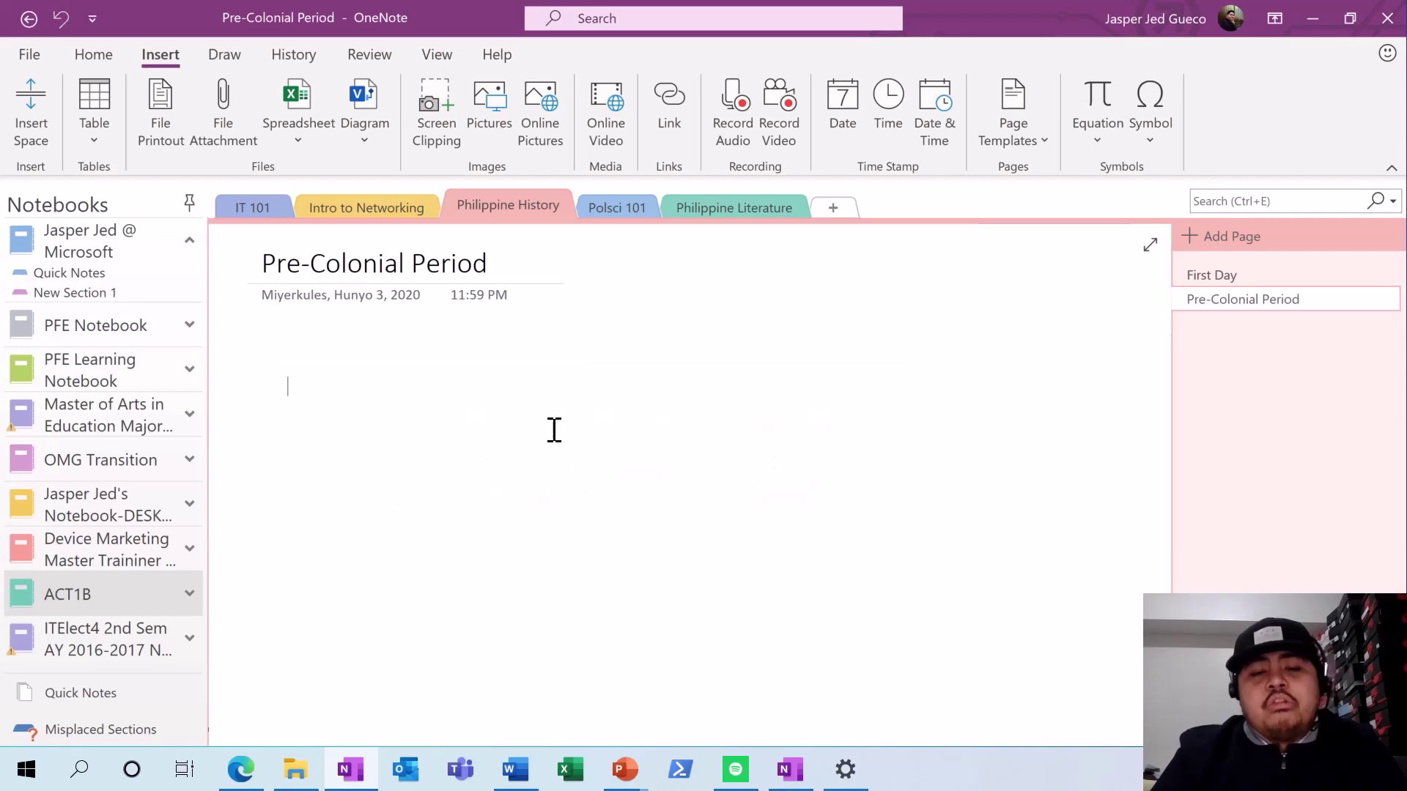
type("INTRODUCTION Prior to the time of European contact, most of the major islands in what is now known as the Philippines had a rich political landscape consisting of polities[1] known as chiefdoms of different economic scale and hierarchical complexity. These societies are said to be integrated into a regional network through local-based trading and raiding activities. The chief, who plays a central role in the political and economic well-being of the polity, controlled and mobilized the goods to create alliance among and between polities.[2]  From <http://malacanang.gov.ph/75832-pre-colonial-manila/>")
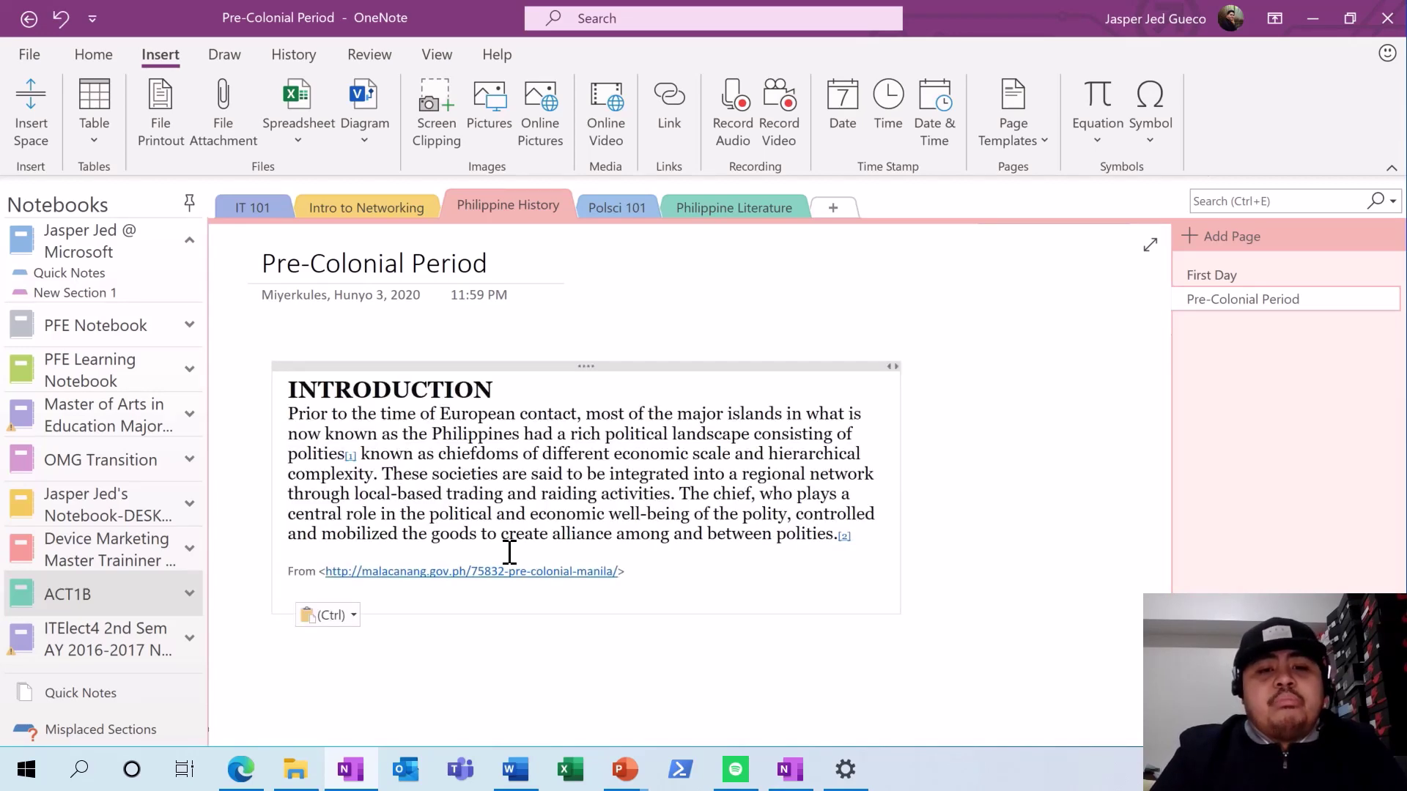
left_click(563, 578)
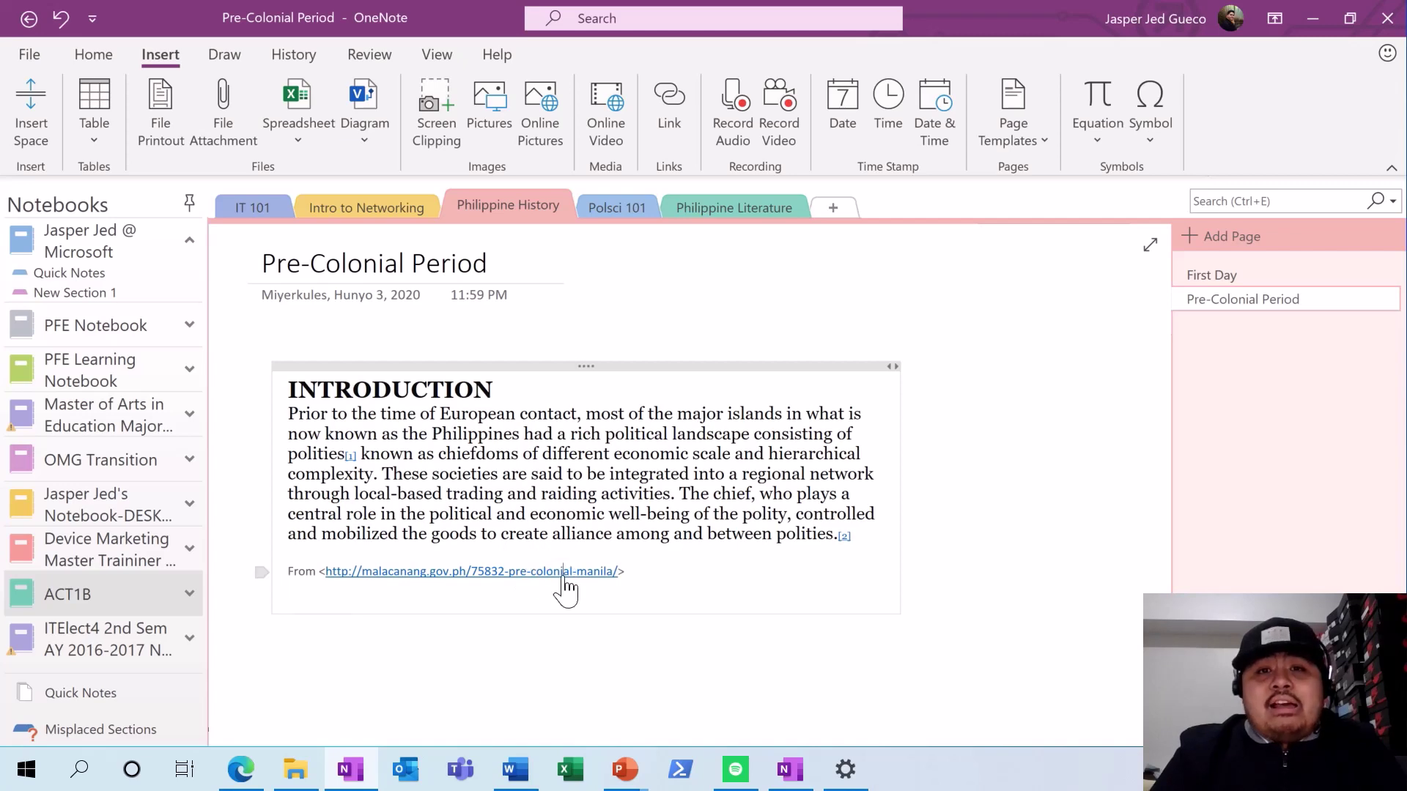
left_click(564, 578)
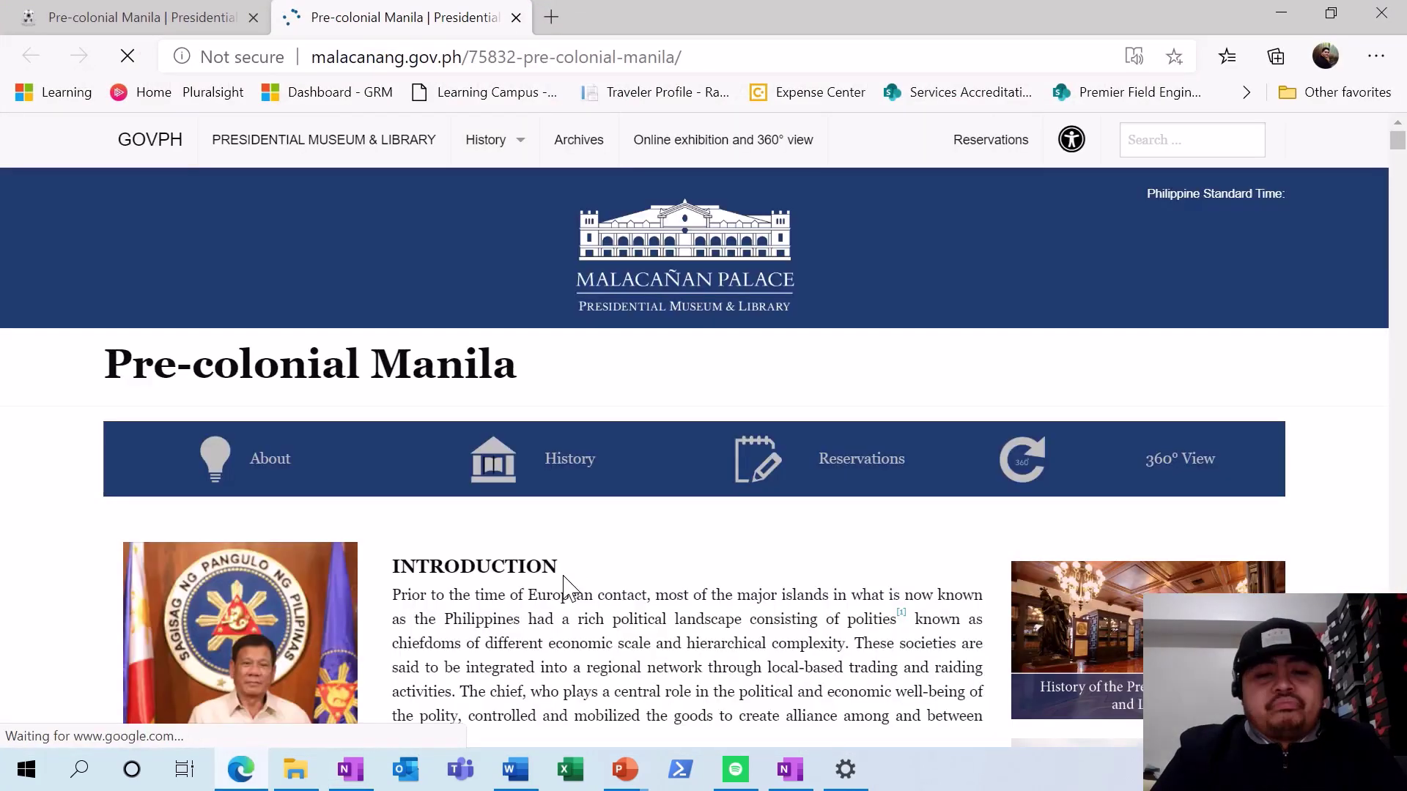
left_click(1278, 21)
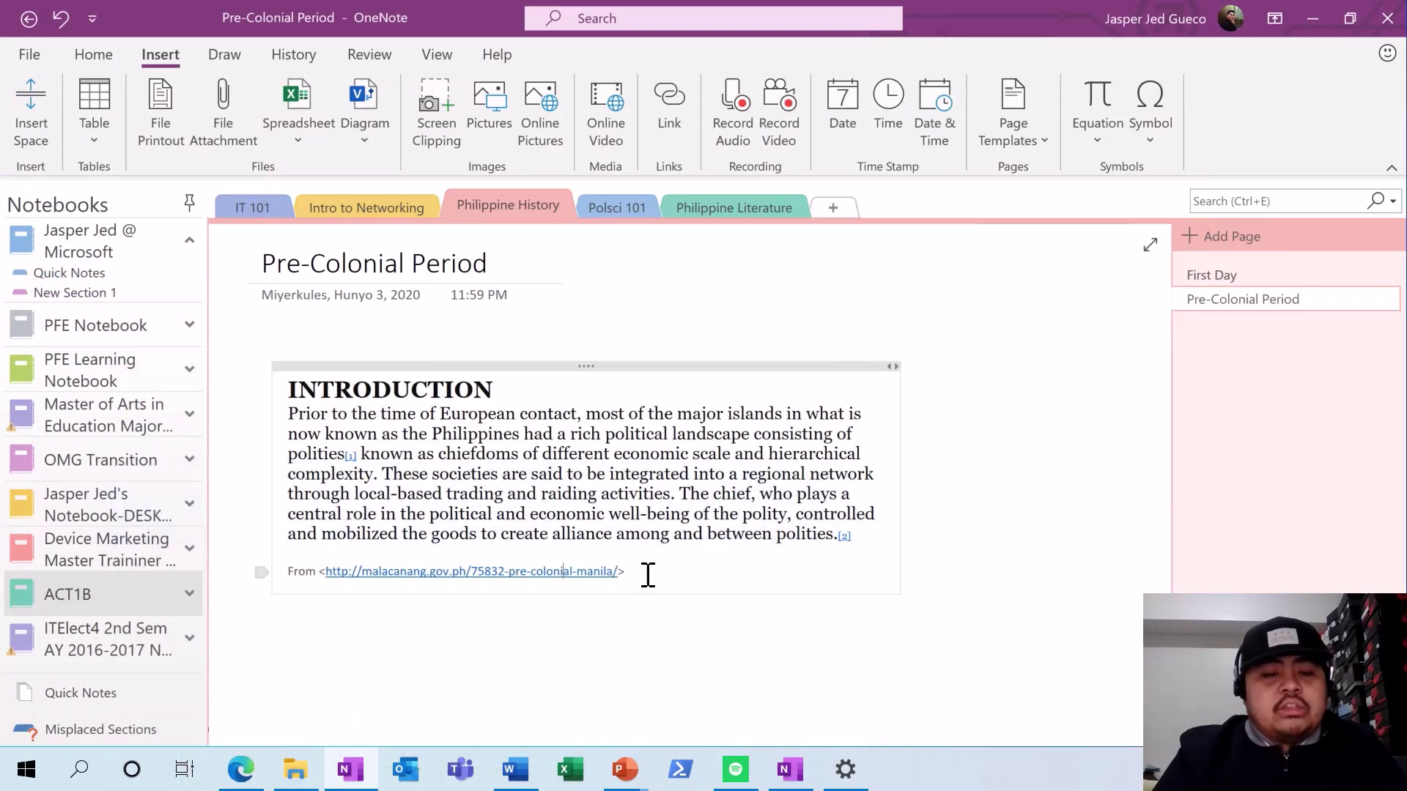
- Replace the formatted paste with a Keep Text Only copy and select the INTRODUCTION title
left_click_drag(647, 574, 290, 384)
key("super+c")
key("Delete")
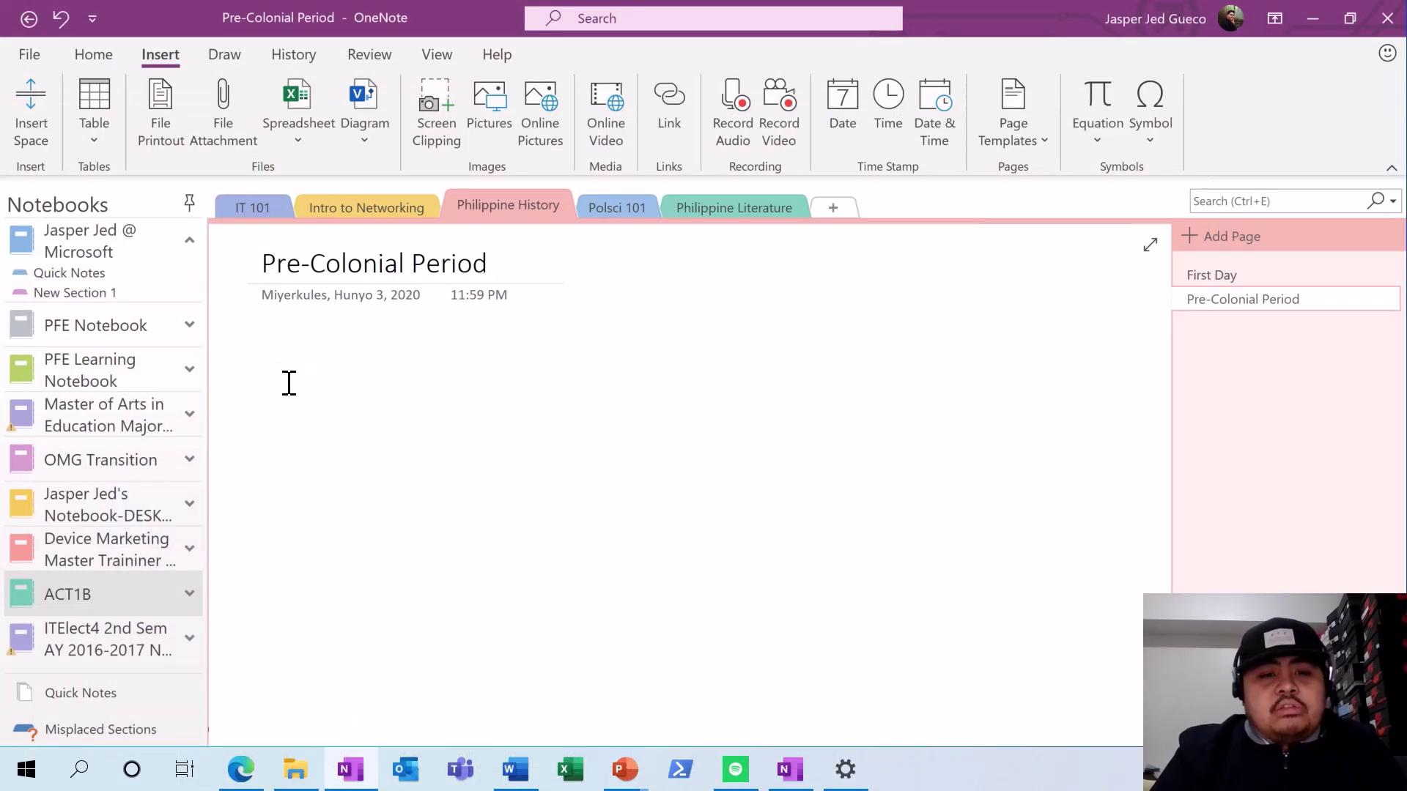
right_click(289, 383)
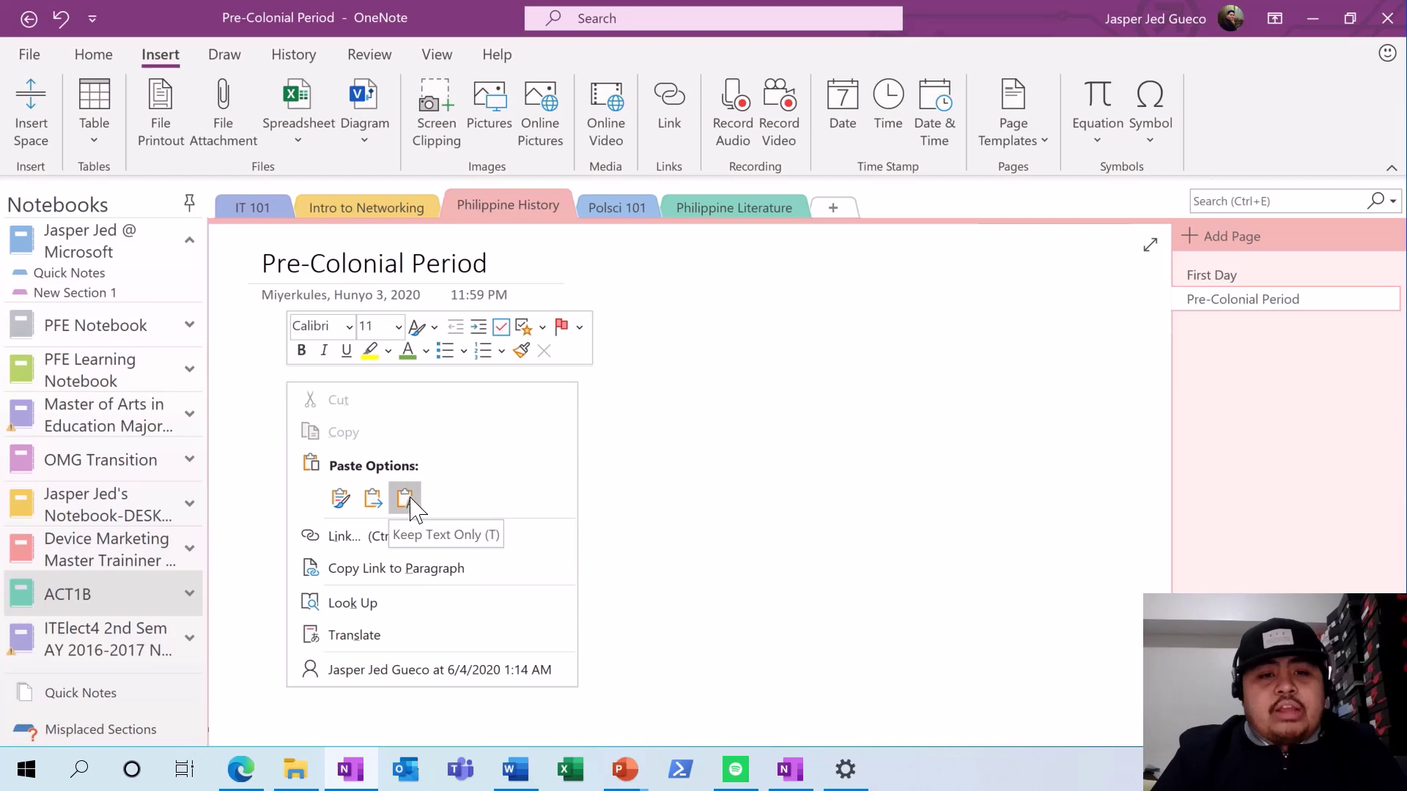
left_click(405, 496)
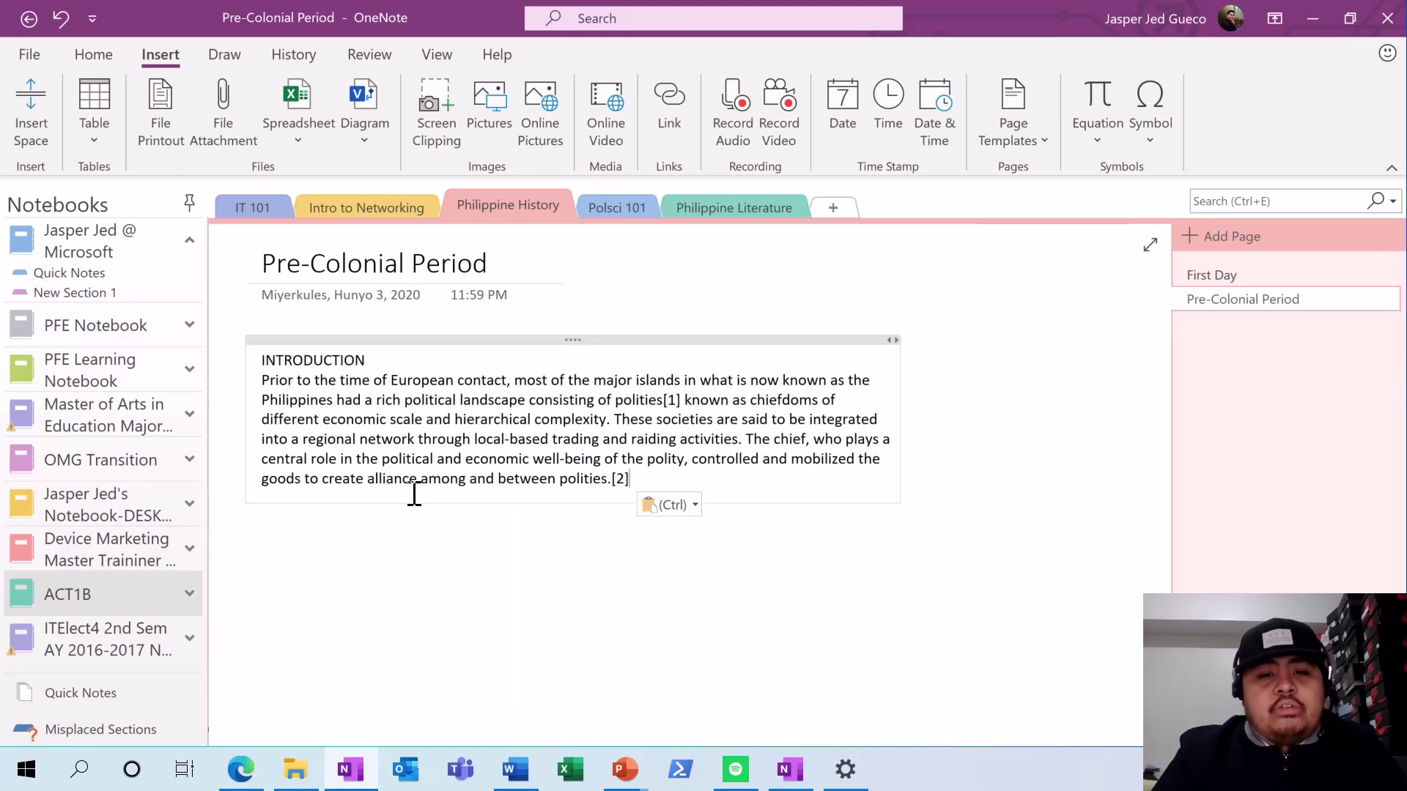
left_click(96, 57)
left_click_drag(386, 361, 261, 361)
- Style INTRODUCTION as Heading 1, add a blank line below it, and delete the [2] and [1] marks
left_click(556, 98)
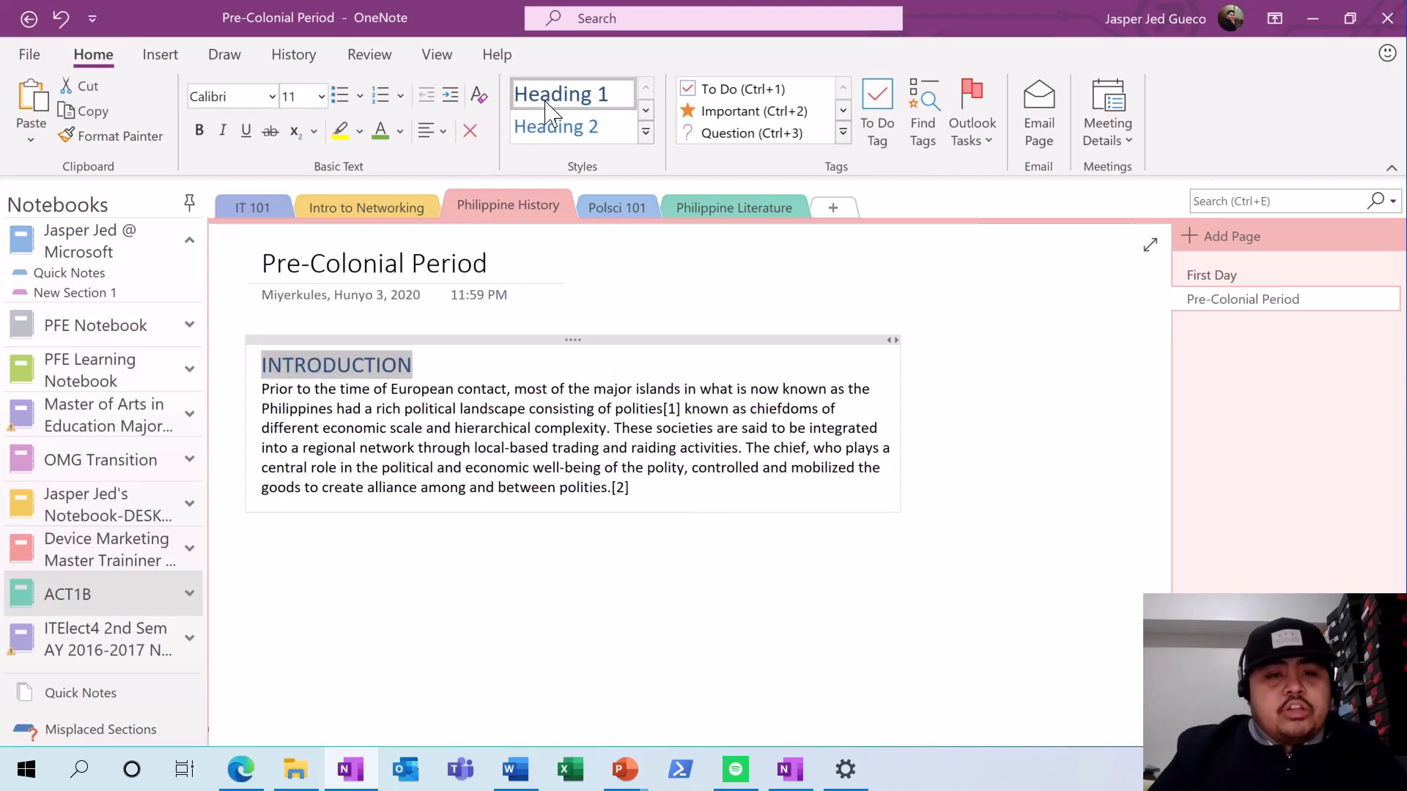
left_click(475, 364)
key("Return")
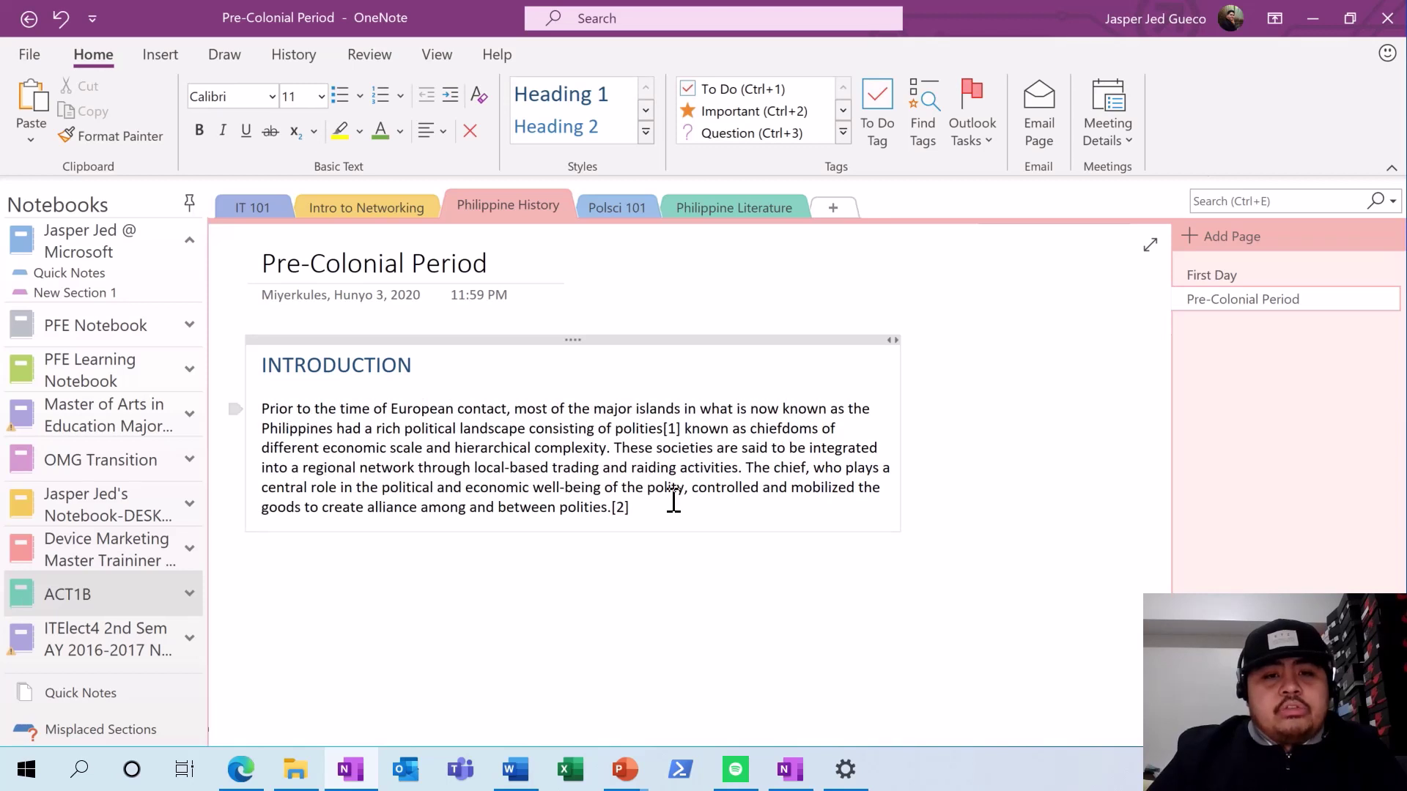
double_click(617, 507)
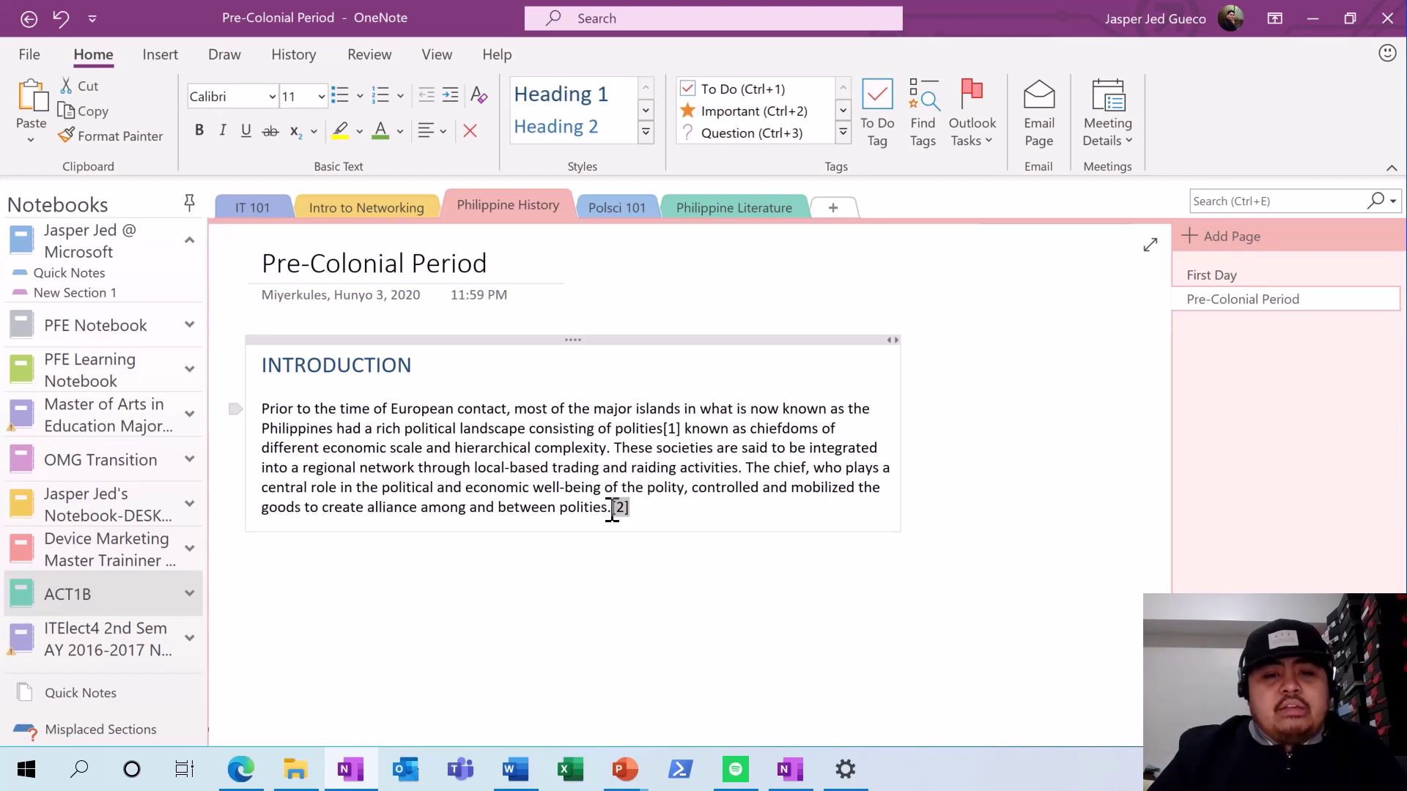
key("BackSpace")
left_click_drag(682, 428, 665, 429)
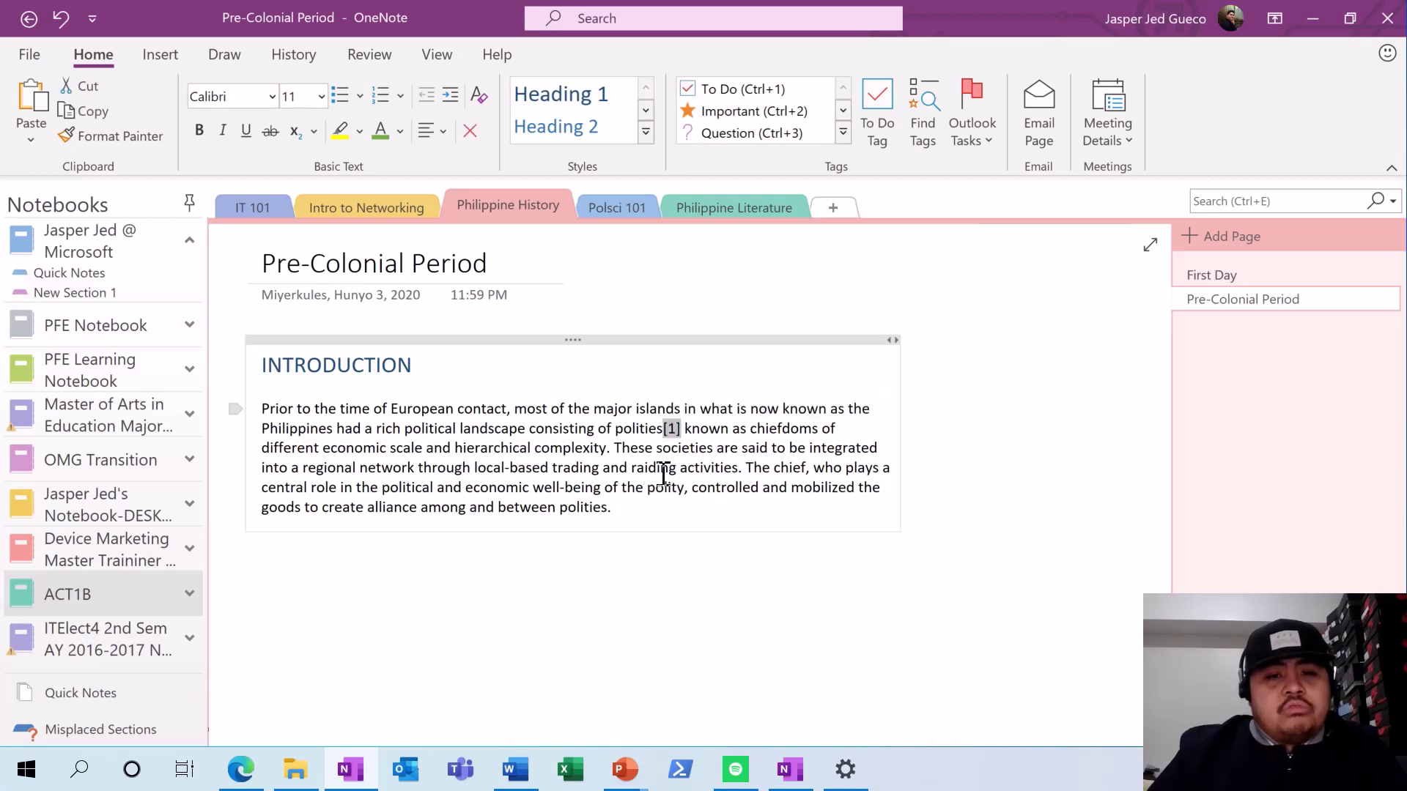
key("BackSpace")
- Try alignment and yellow highlight on the paragraph and 'European contact', undoing each change
left_click_drag(645, 513, 258, 406)
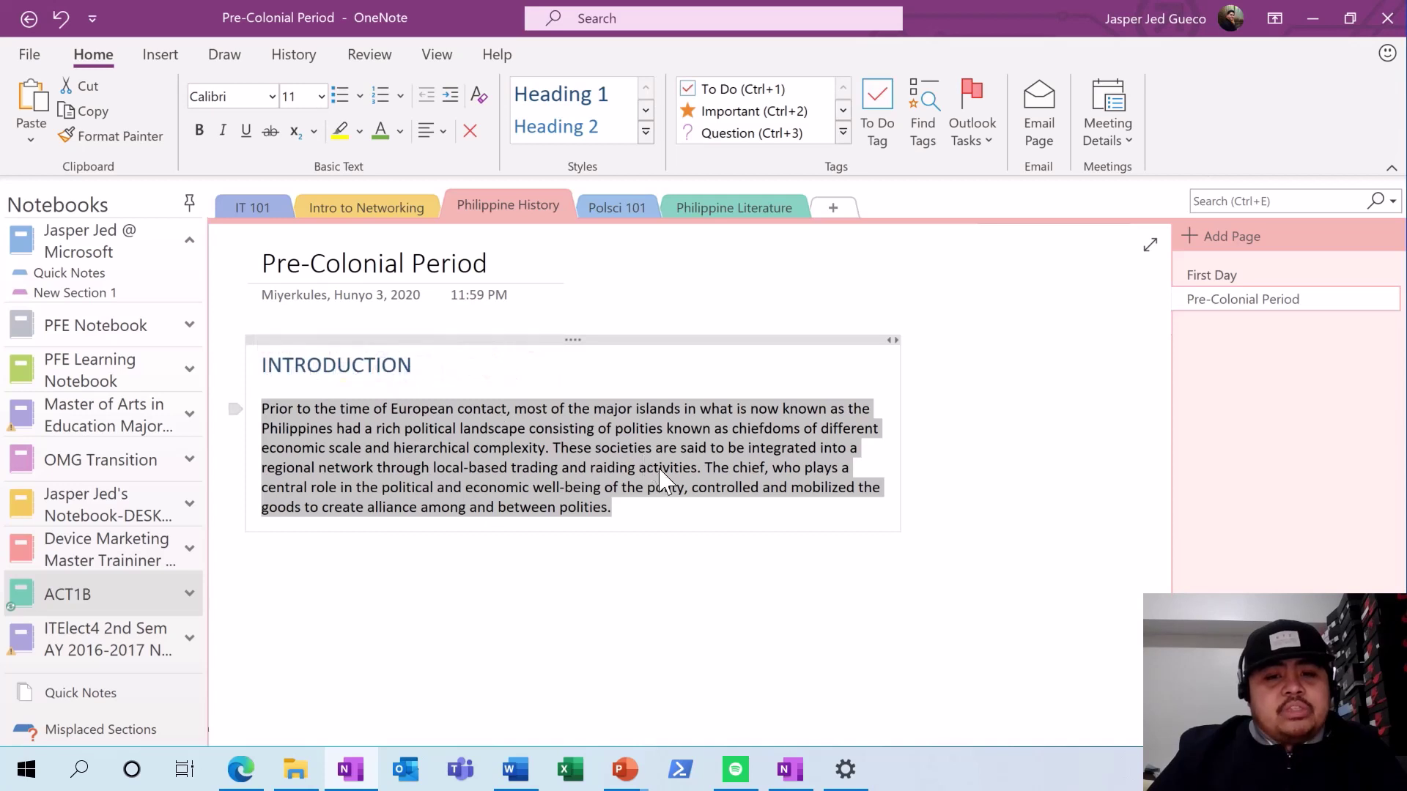
left_click(433, 131)
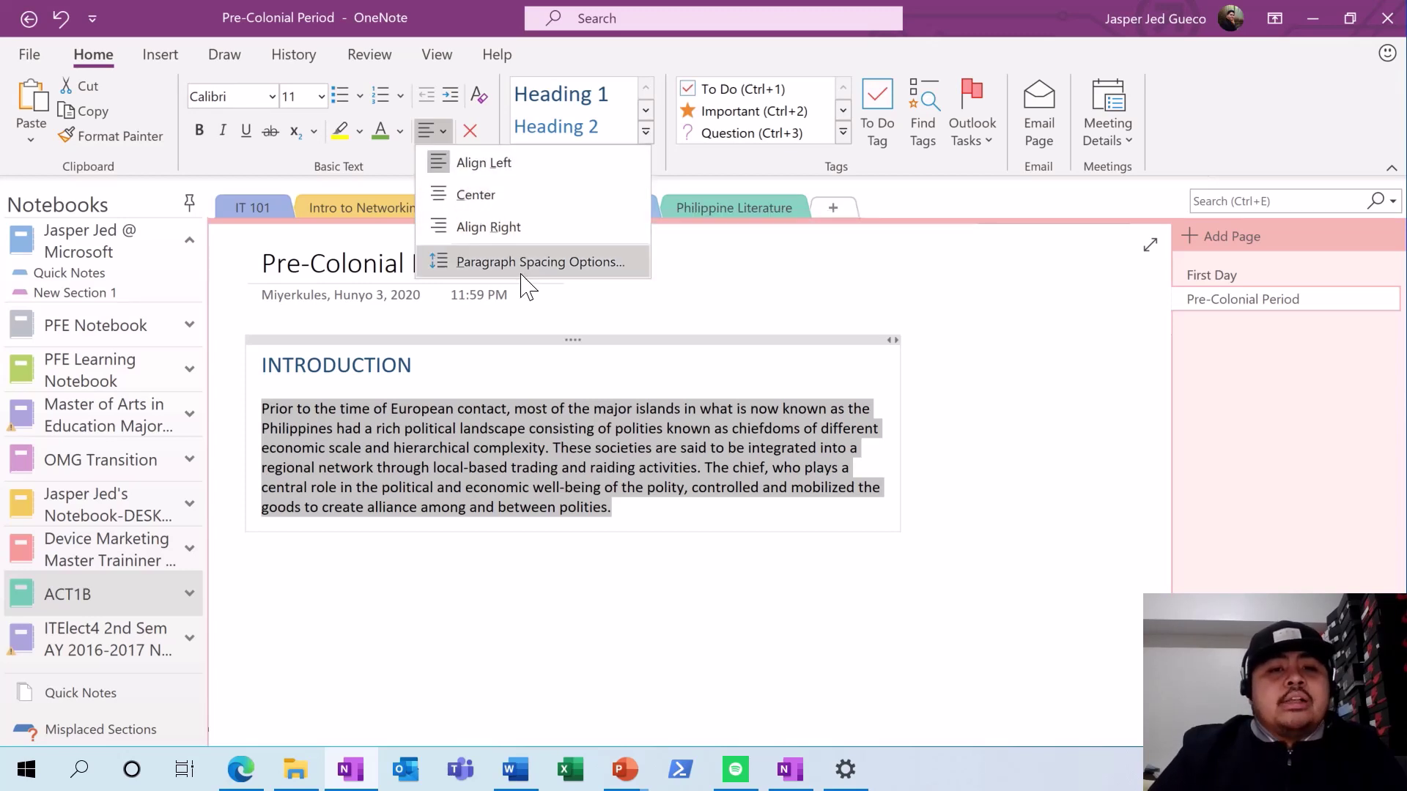
left_click(612, 344)
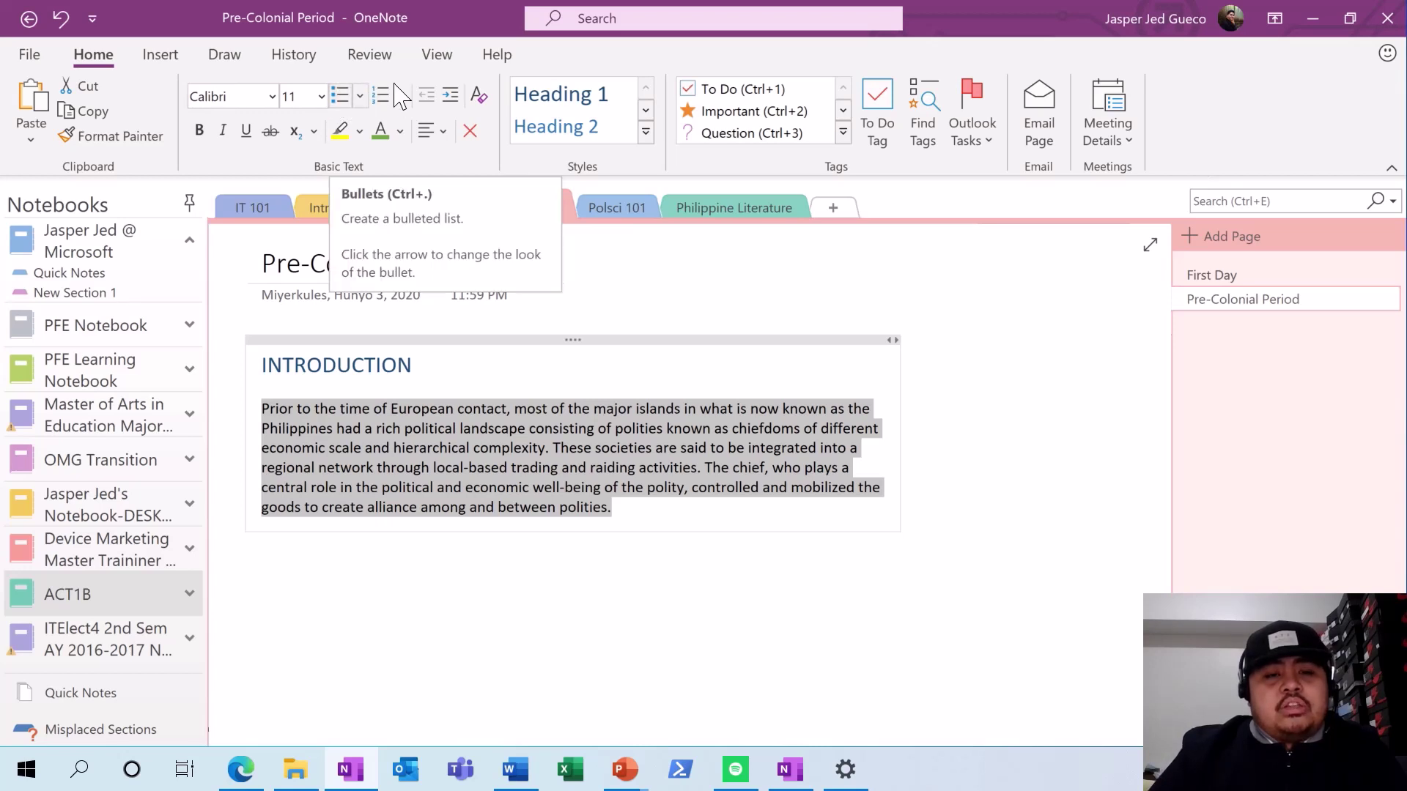
left_click(340, 133)
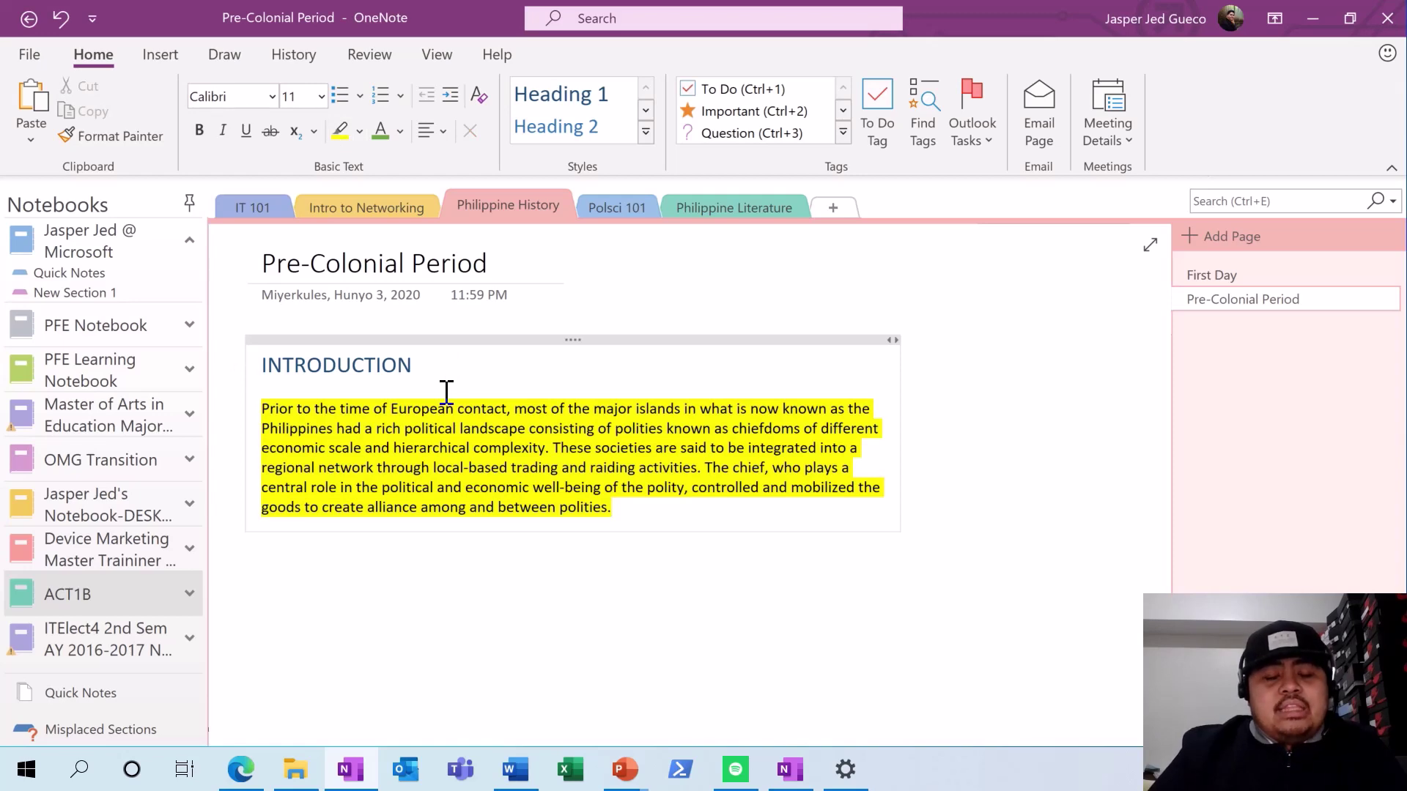
key("ctrl+z")
left_click(642, 502)
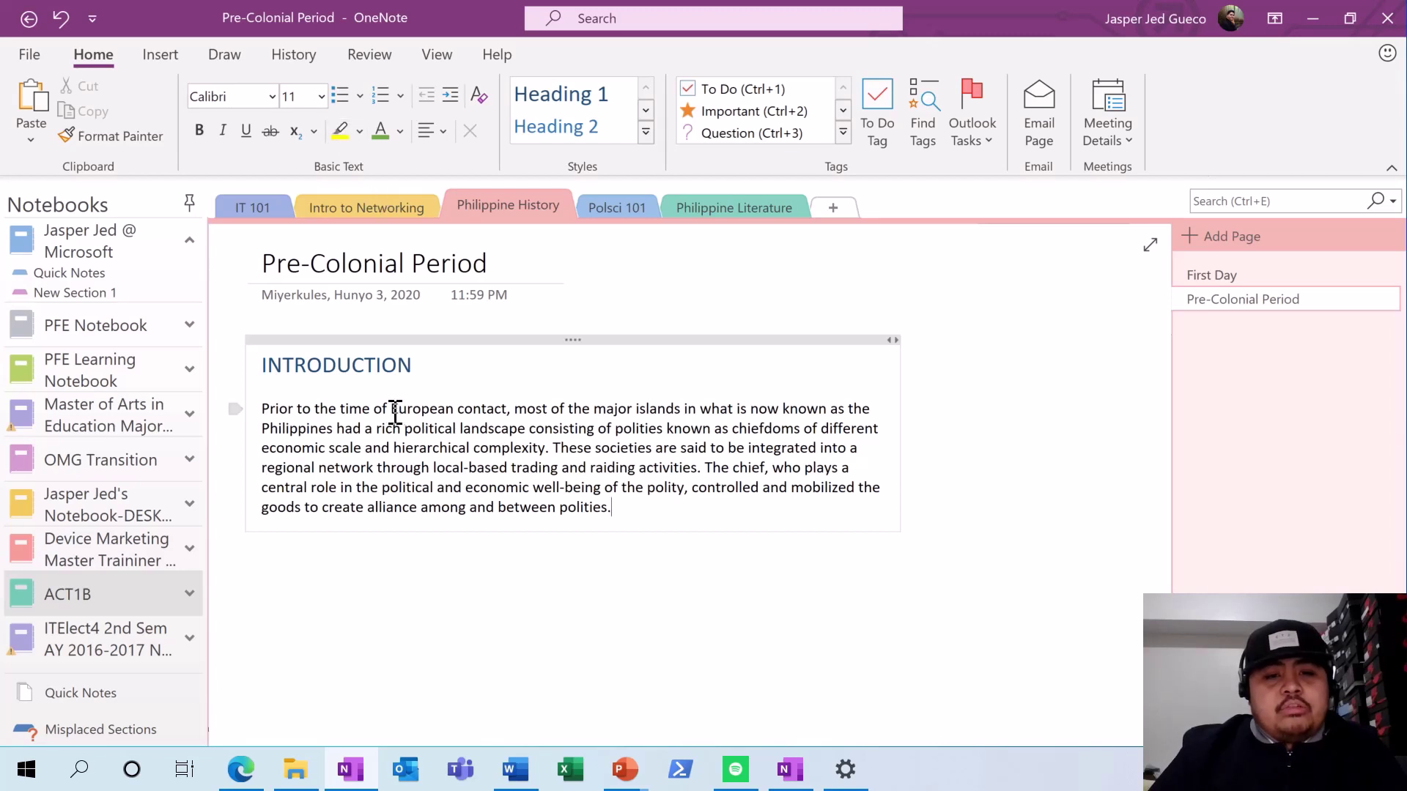
left_click_drag(386, 410, 504, 410)
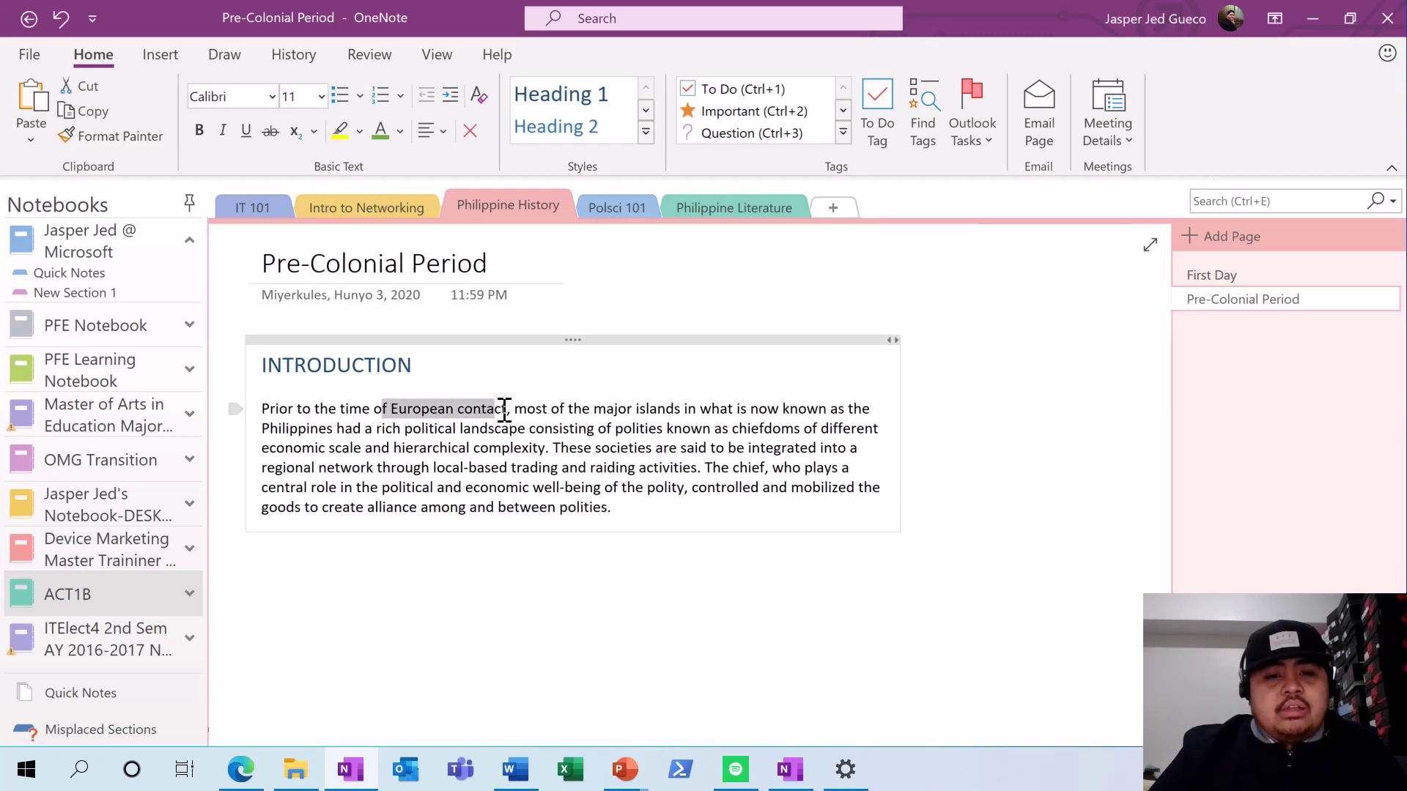
left_click(339, 132)
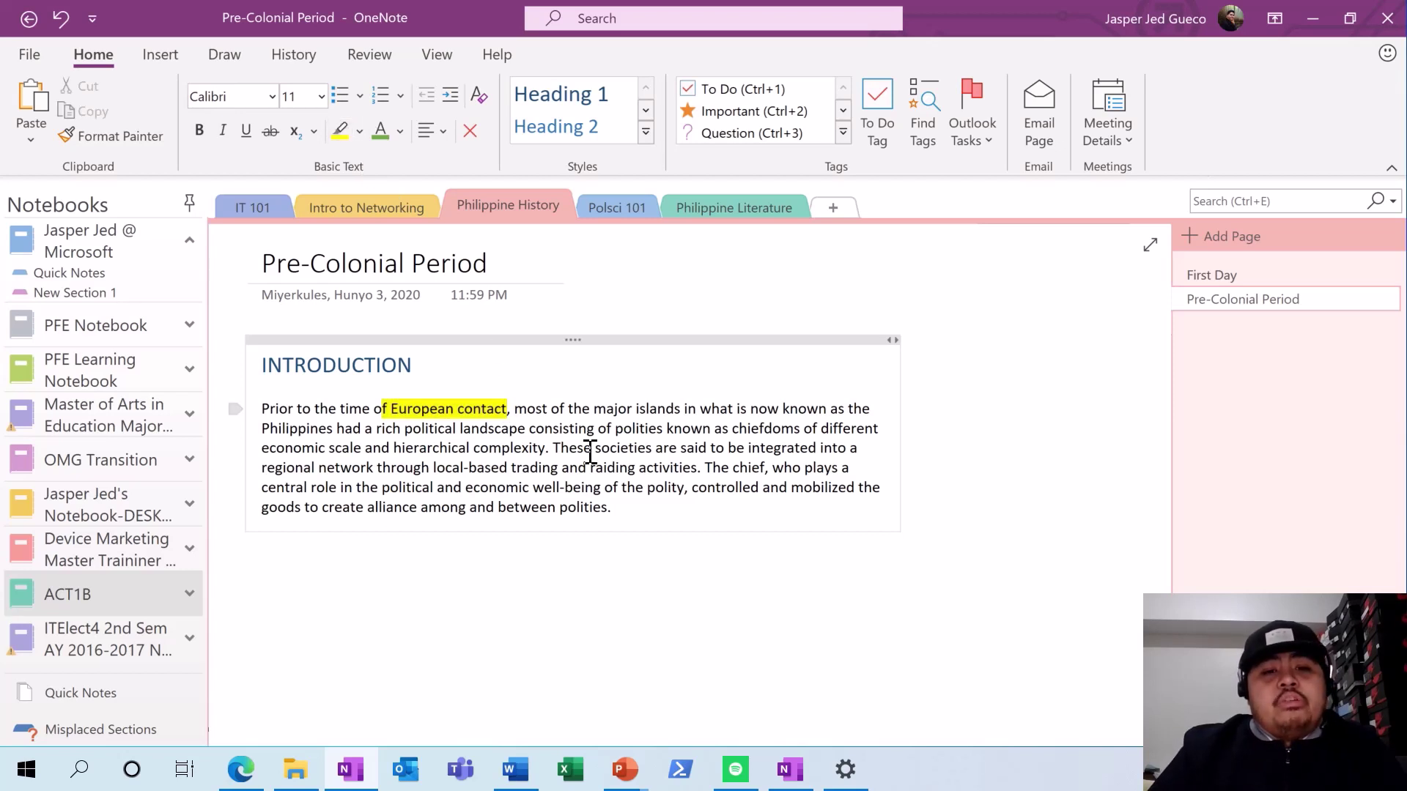
key("ctrl+z")
left_click(580, 490)
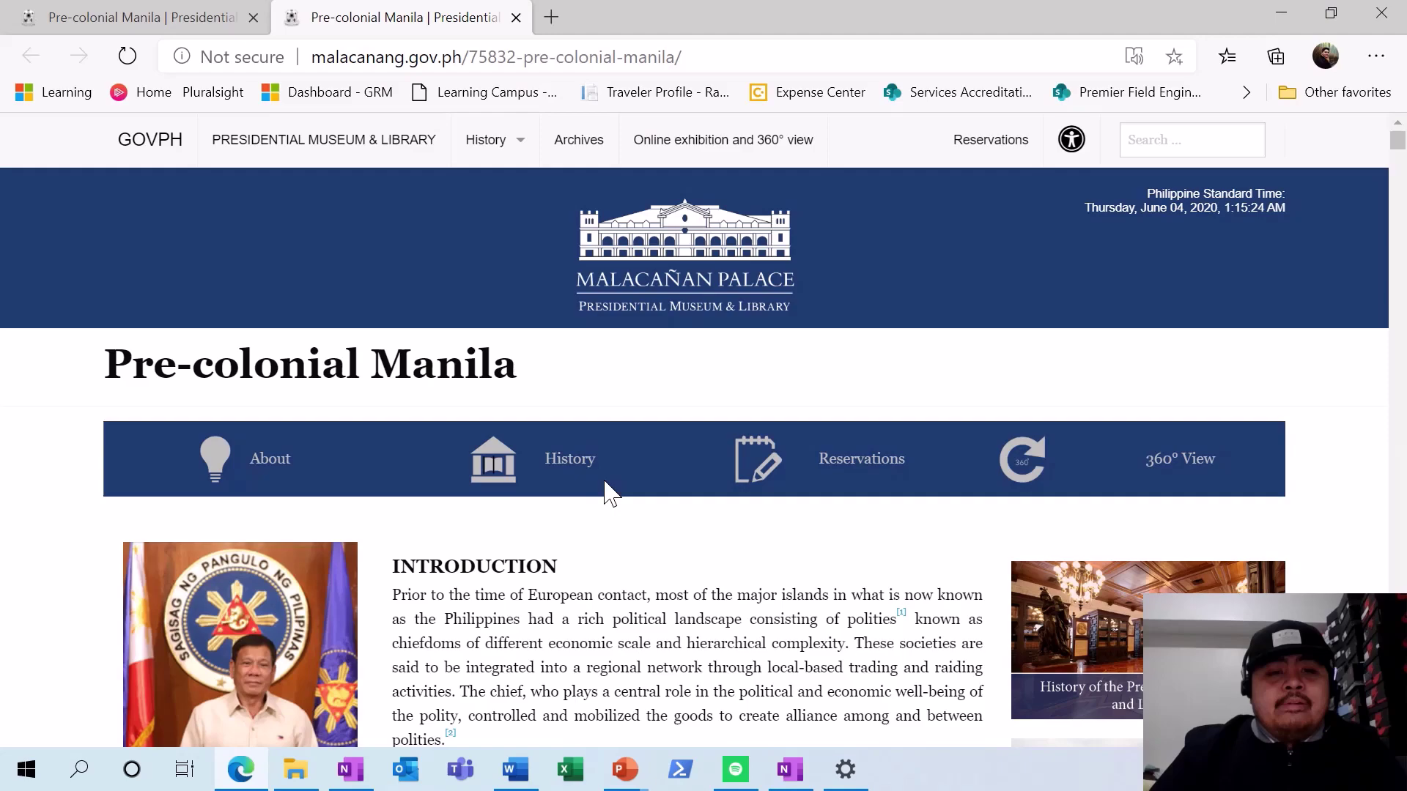
- Scroll down to the Tagalog Social Organization table, copy its heading, and return to OneNote
scroll(606, 493, "down", 15)
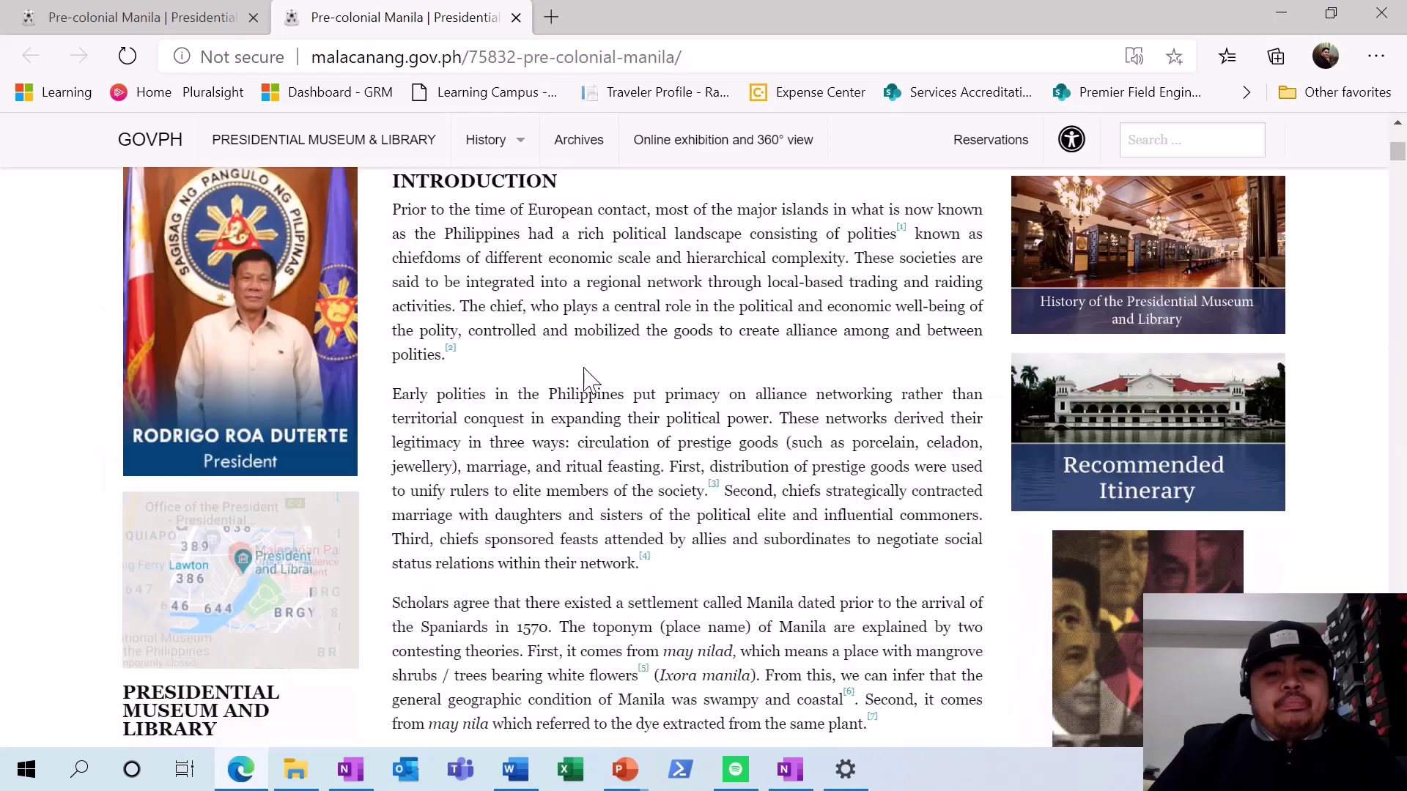
scroll(586, 381, "down", 15)
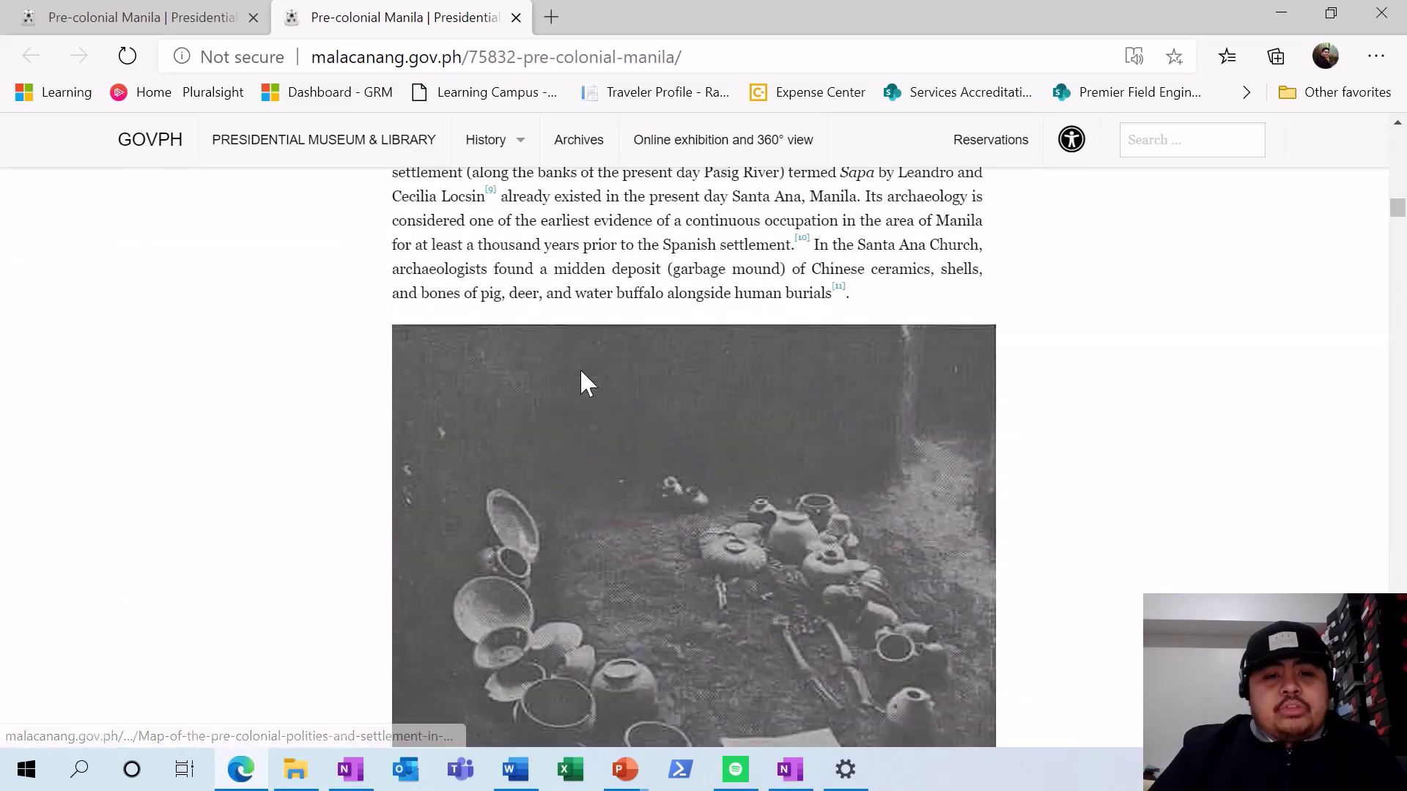
scroll(586, 381, "down", 15)
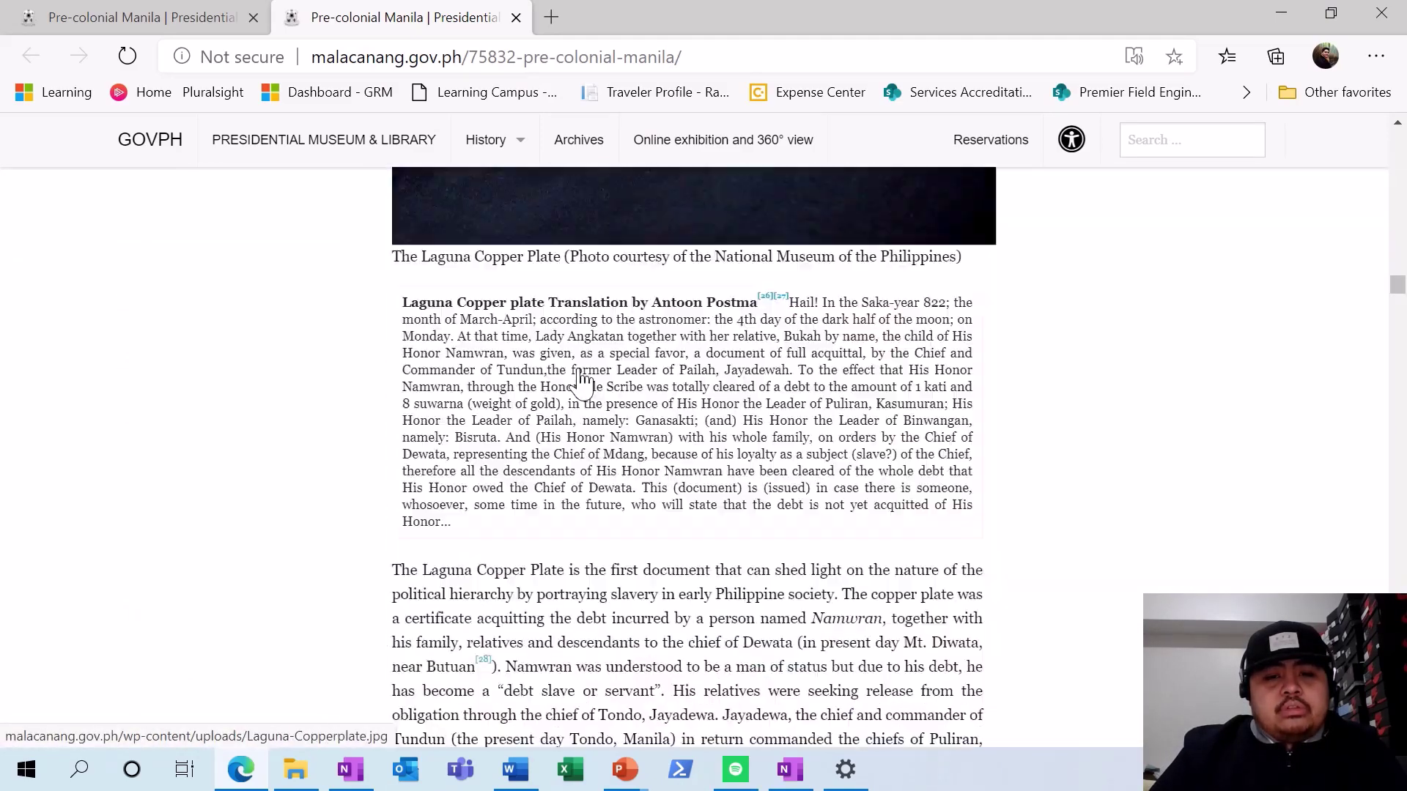
scroll(579, 377, "down", 15)
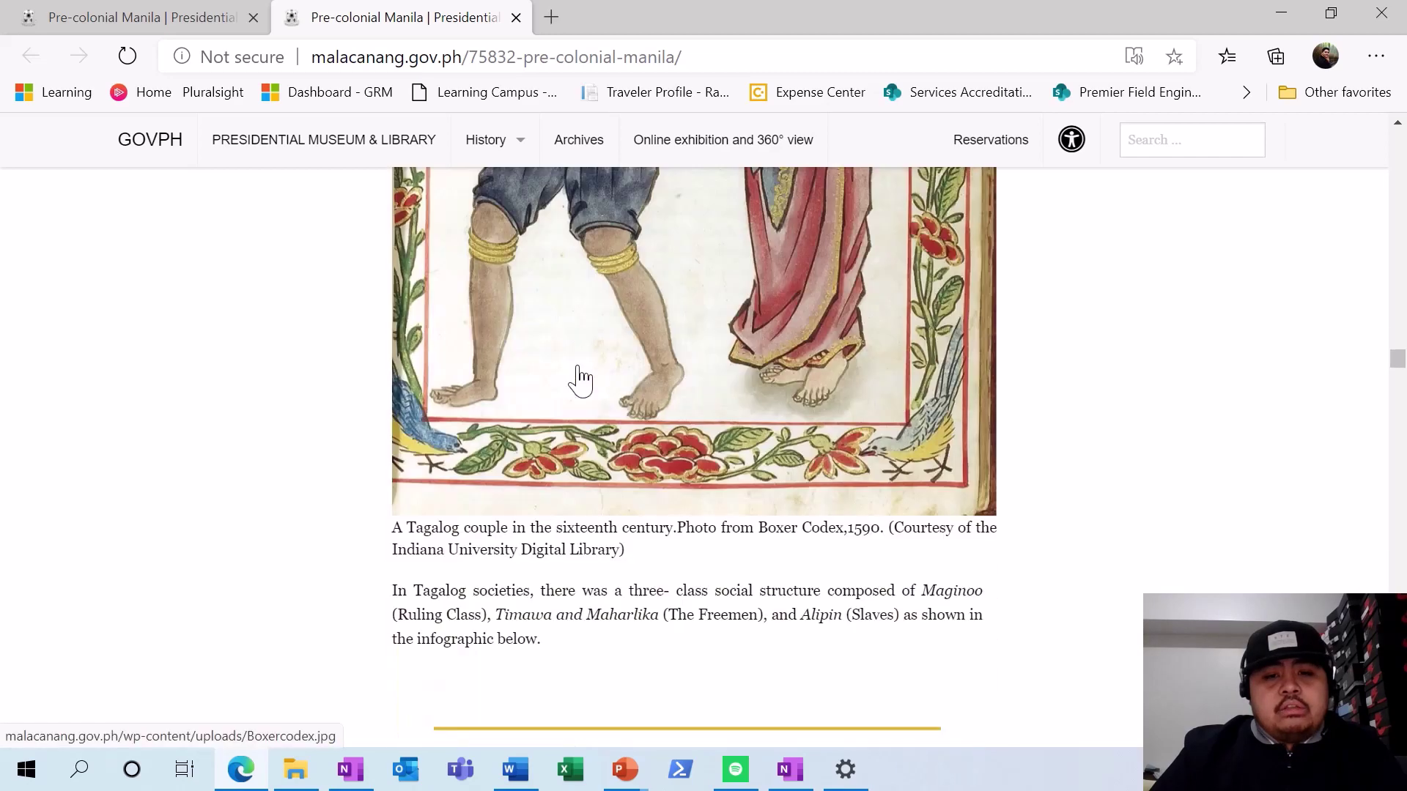
scroll(579, 377, "down", 15)
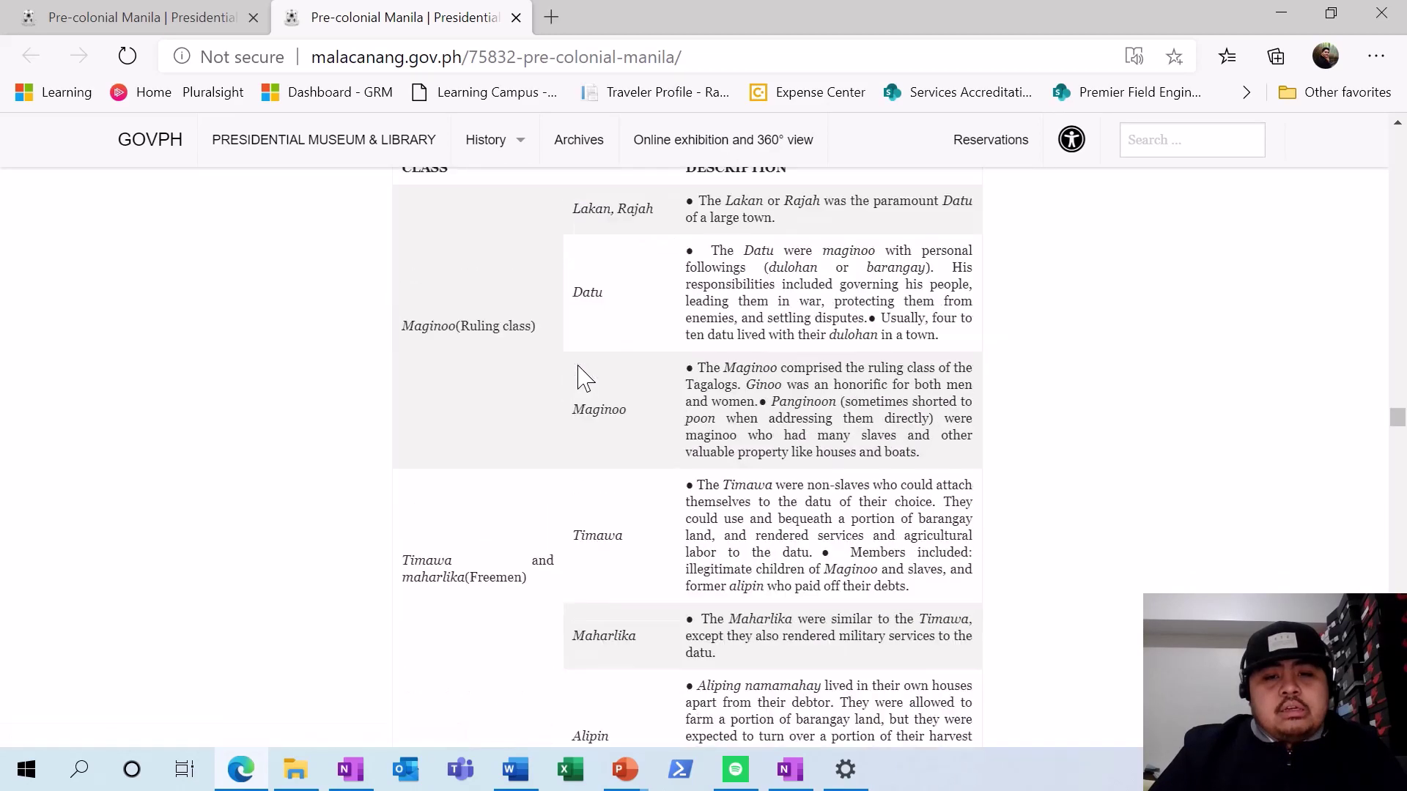
left_click_drag(373, 374, 395, 403)
key("super+c")
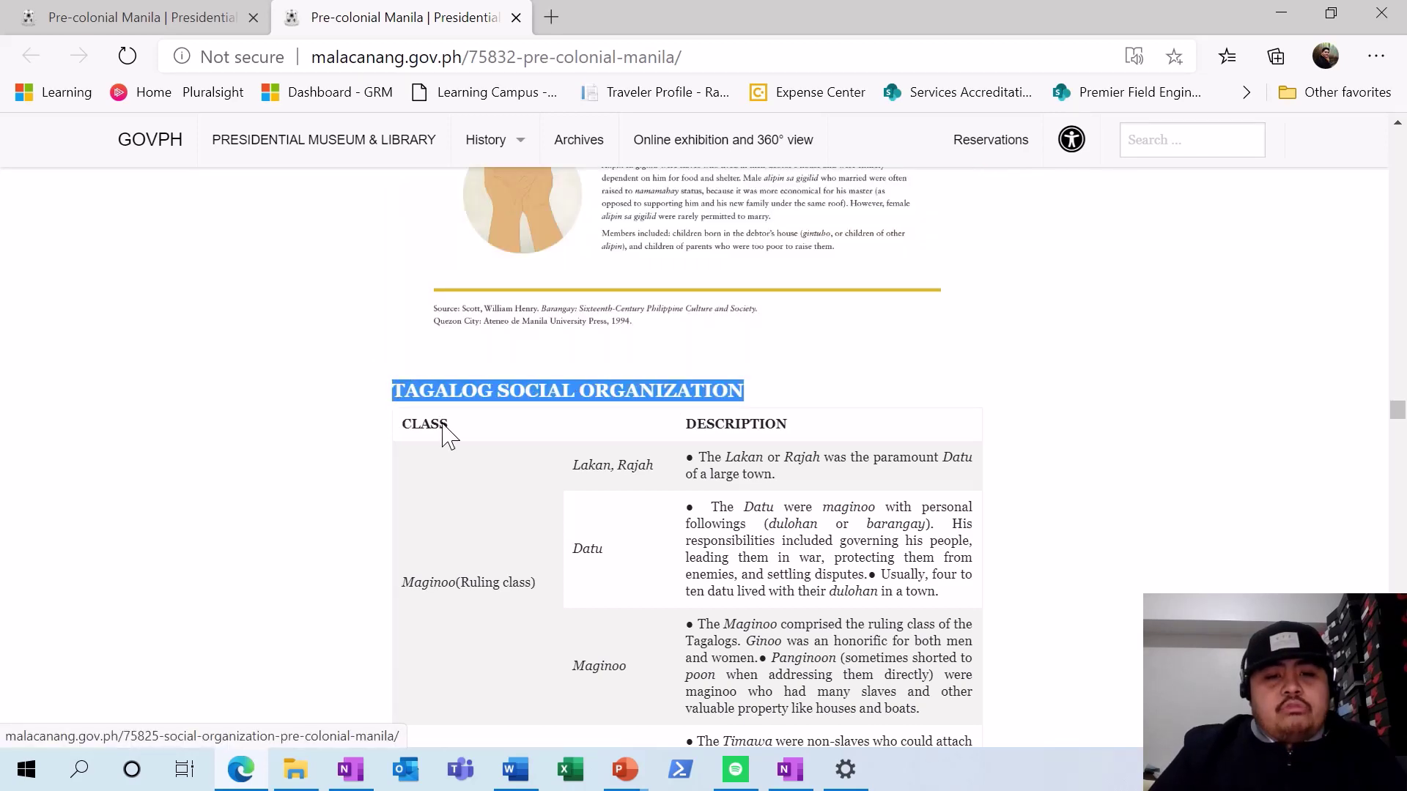
key("alt+Tab")
- Paste TAGALOG SOCIAL ORGANIZATION as Keep Text Only, style it Heading 2, and start a new line
key("ctrl+v")
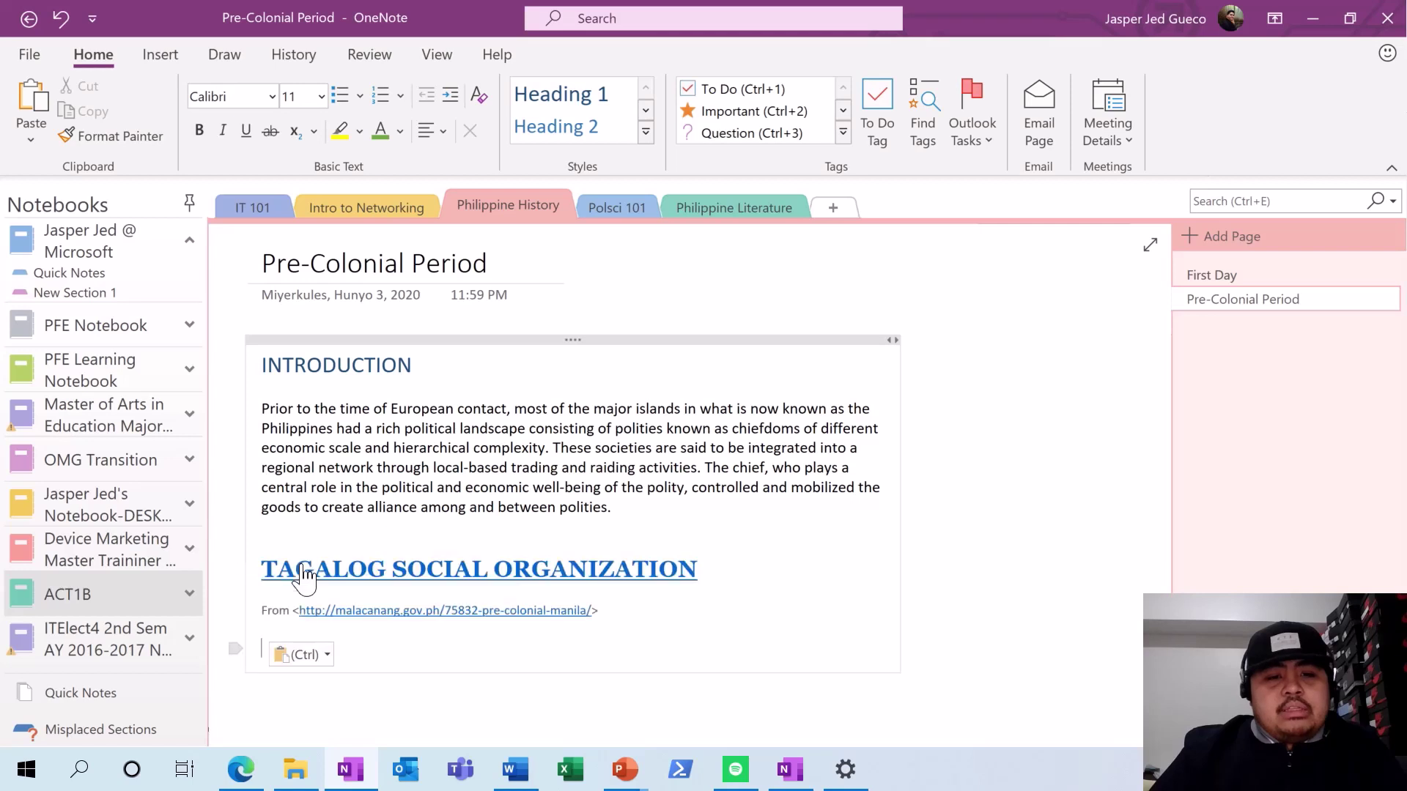
key("ctrl+z")
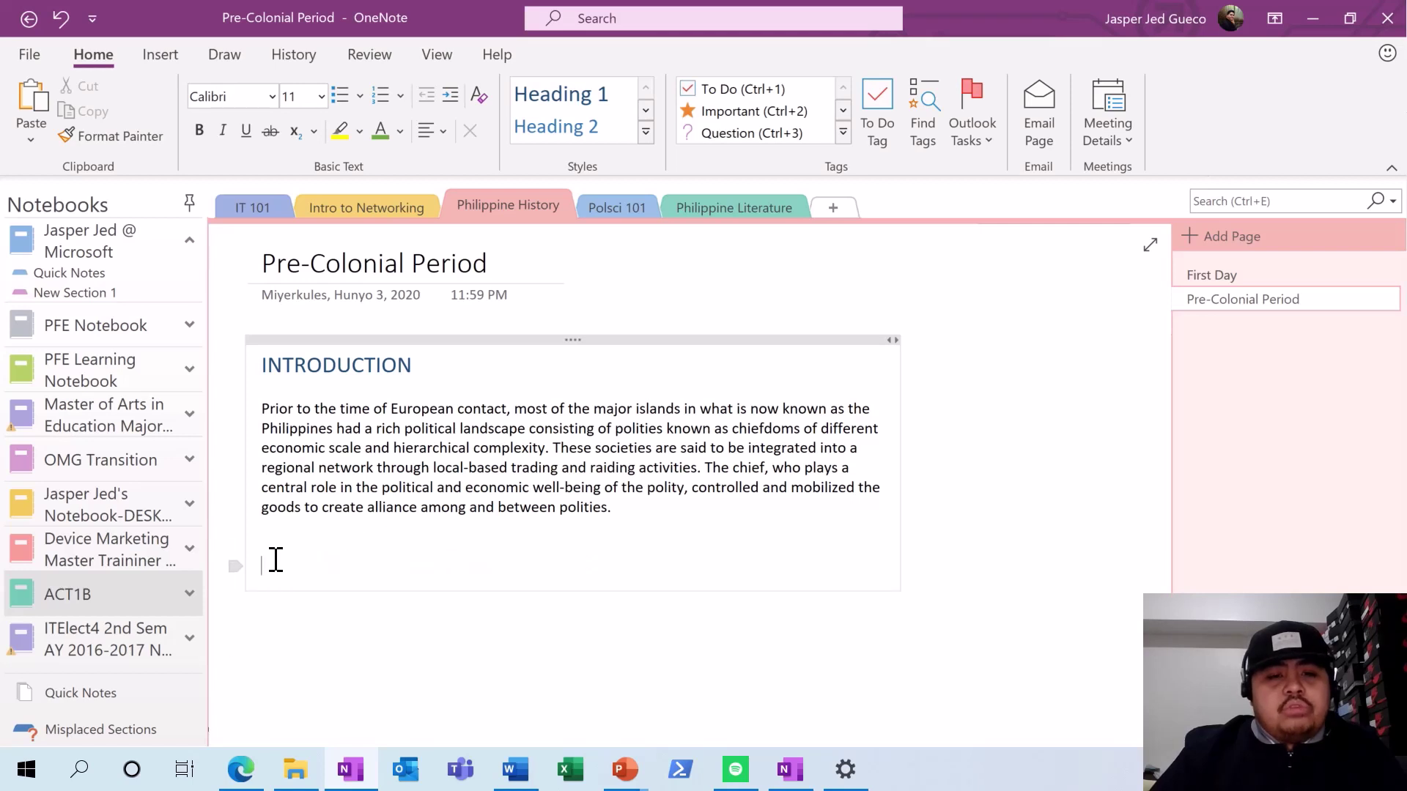
right_click(276, 560)
left_click(383, 370)
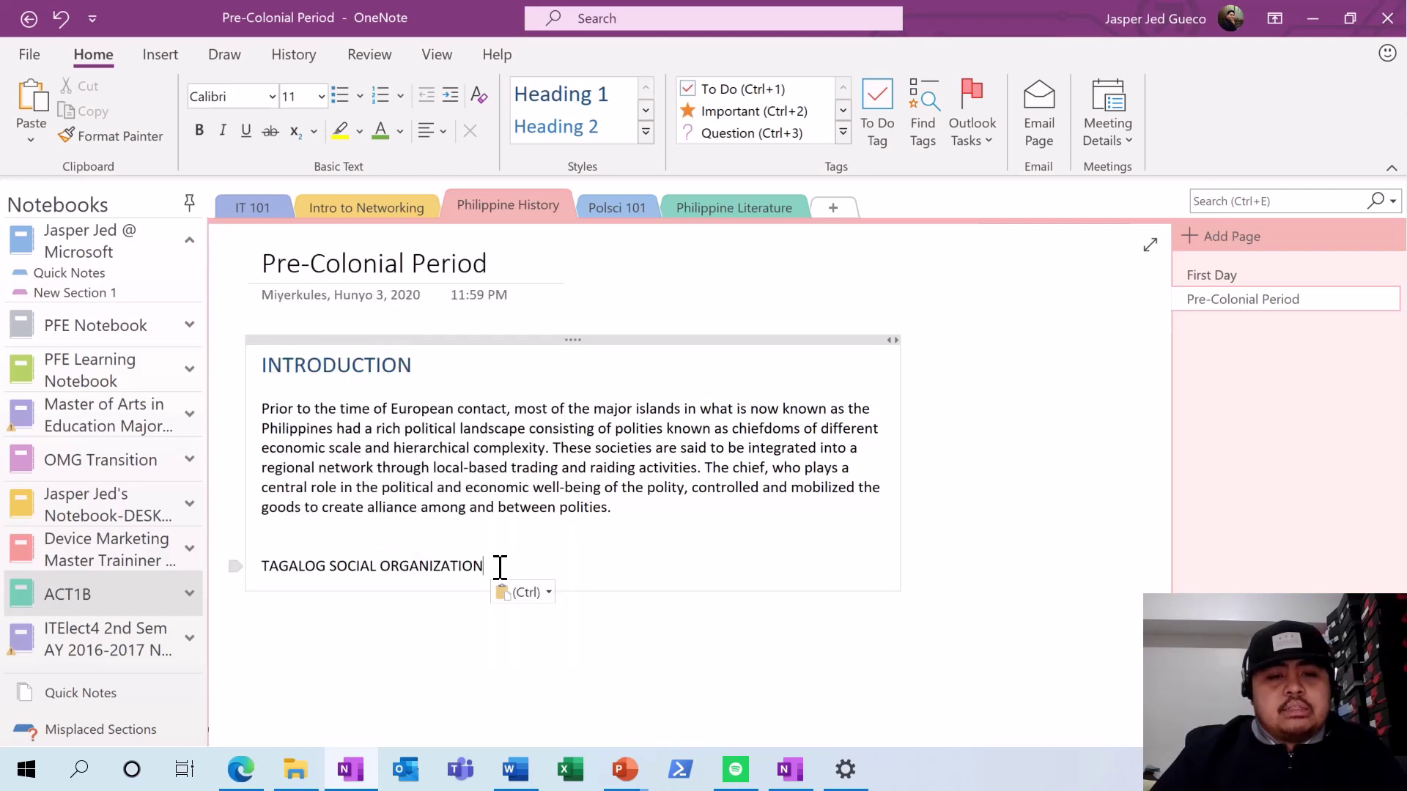
left_click(554, 131)
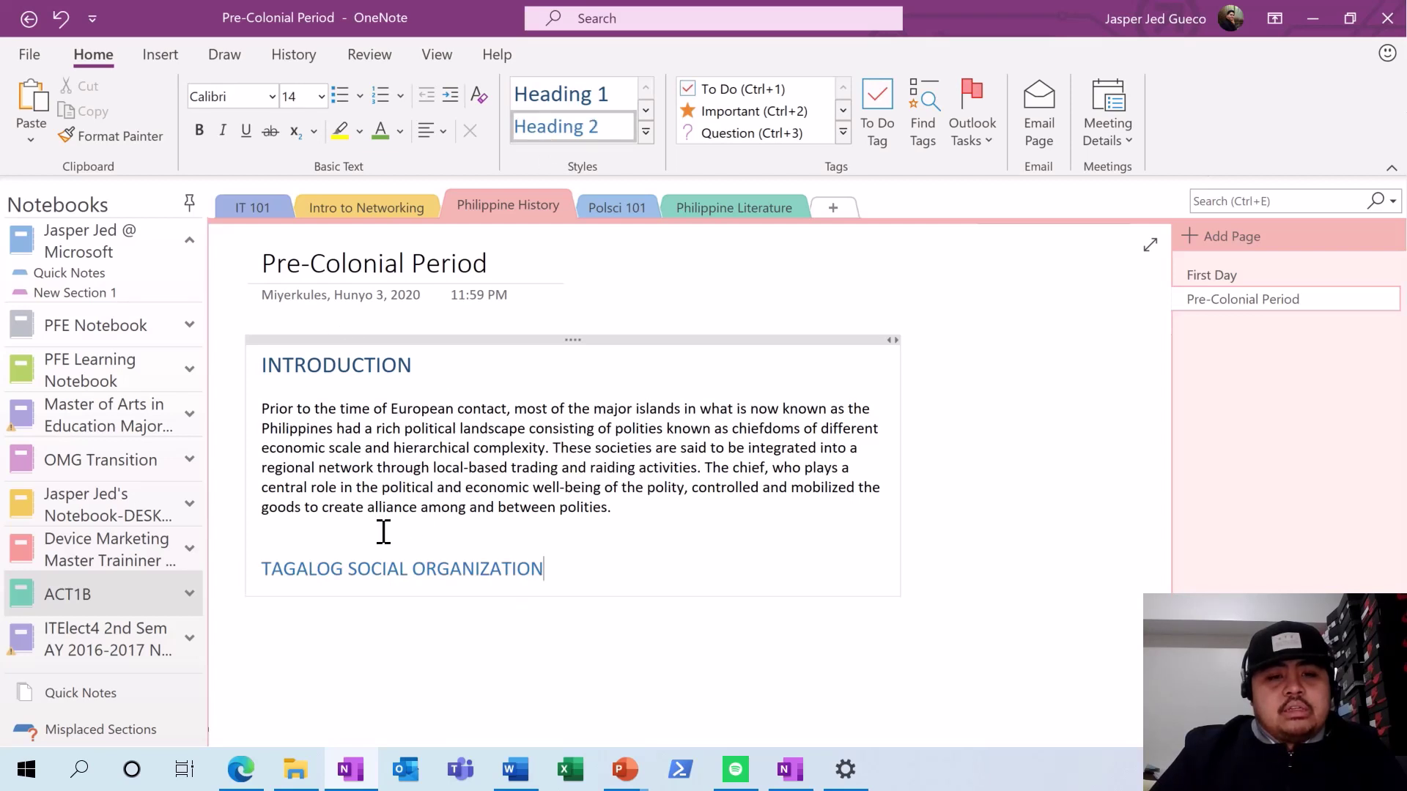
key("Return")
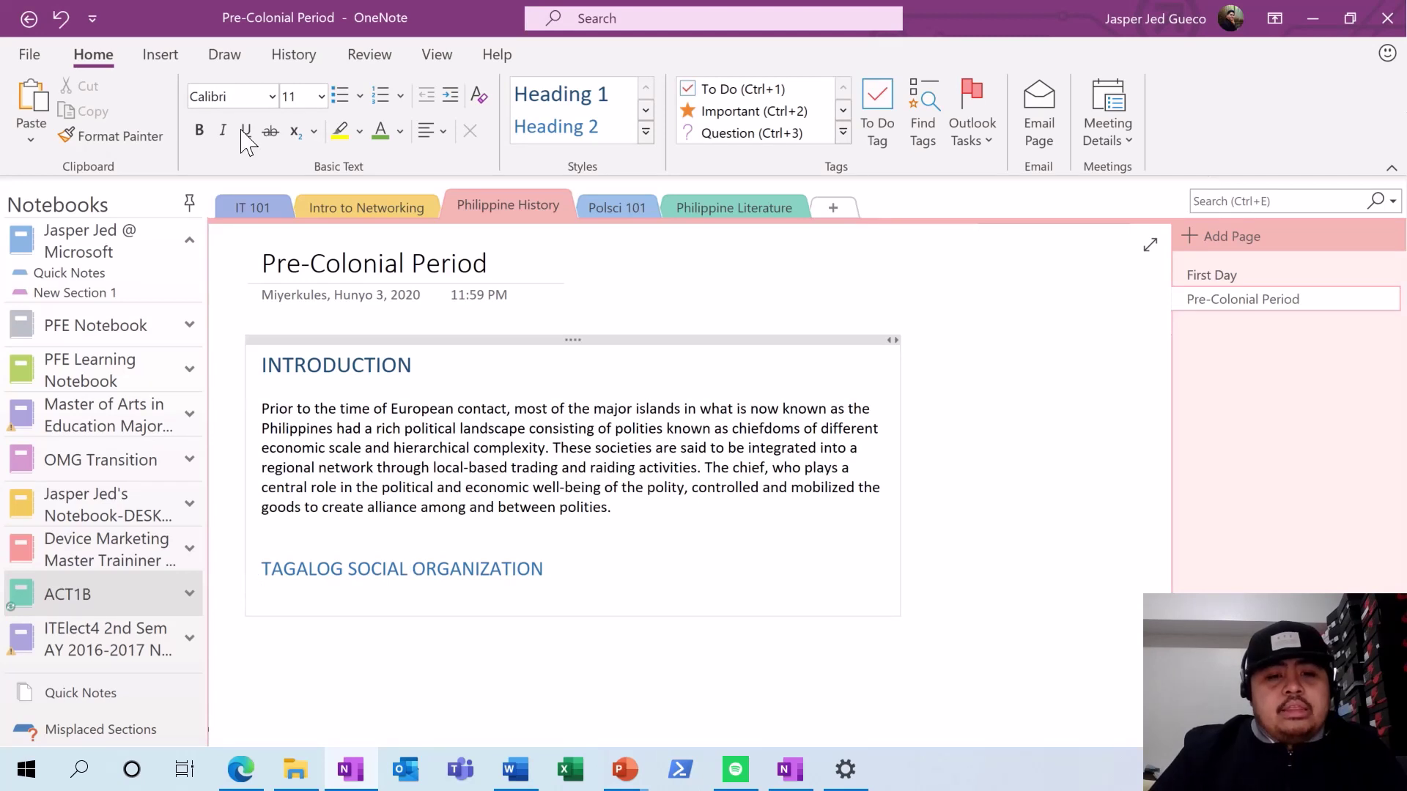
- Insert a two-column, four-row table under the TAGALOG SOCIAL ORGANIZATION heading
left_click(160, 55)
left_click(99, 128)
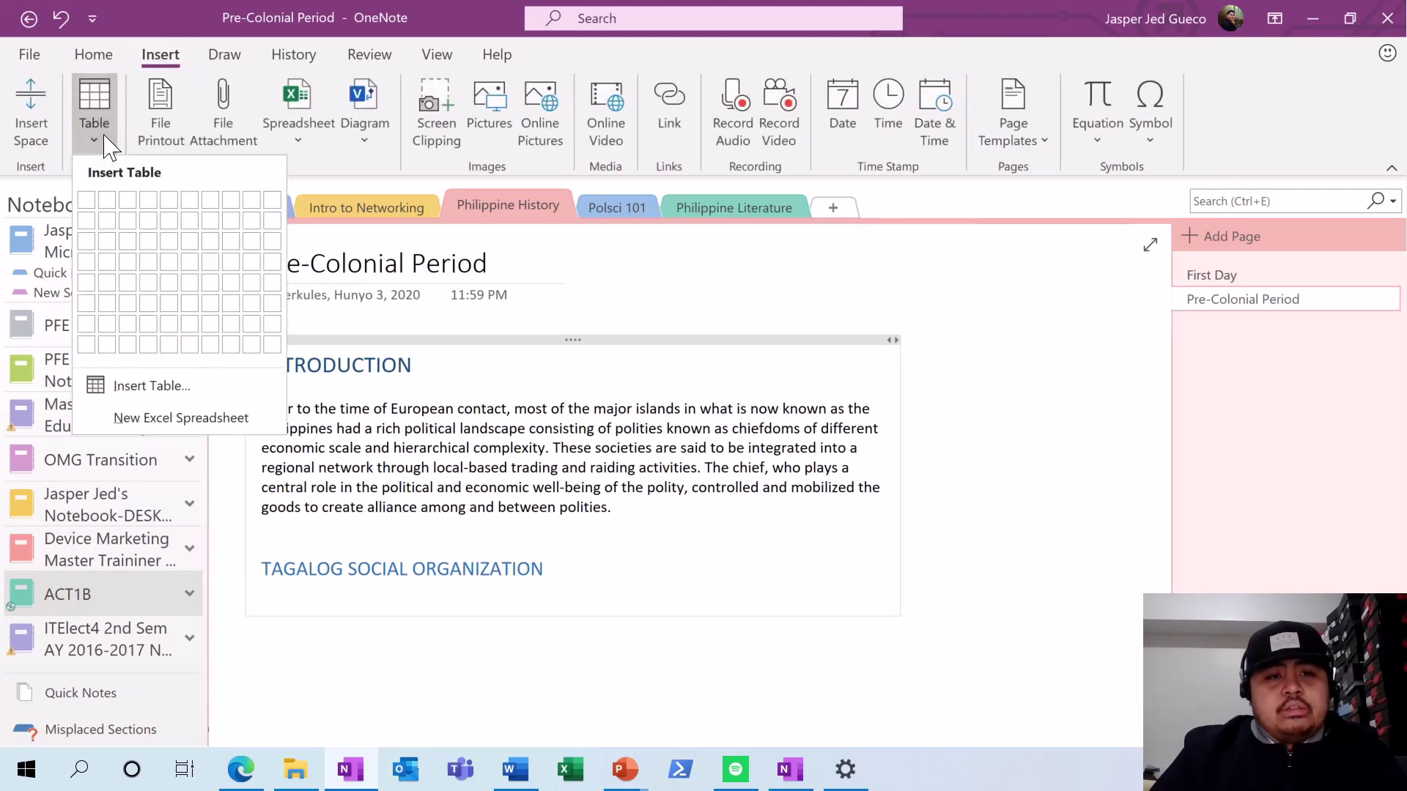
left_click(110, 266)
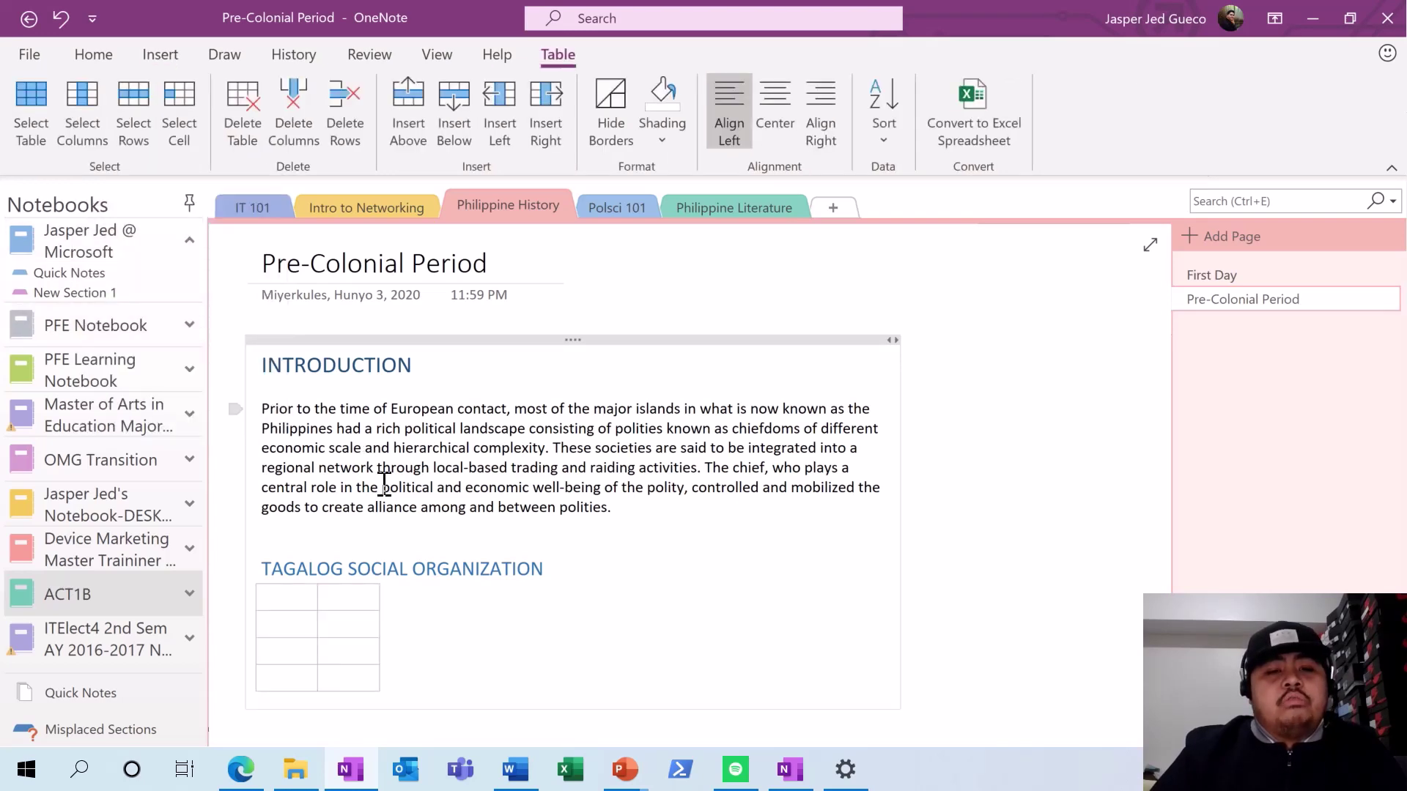
- Copy CLASS from the web page and paste it as plain text into the first header cell
key("alt+Tab")
mouse_move(423, 432)
left_mouse_down()
mouse_move(471, 480)
mouse_move(442, 446)
left_mouse_up()
scroll(421, 447, "down", 3)
scroll(425, 417, "up", 1)
left_click(504, 288)
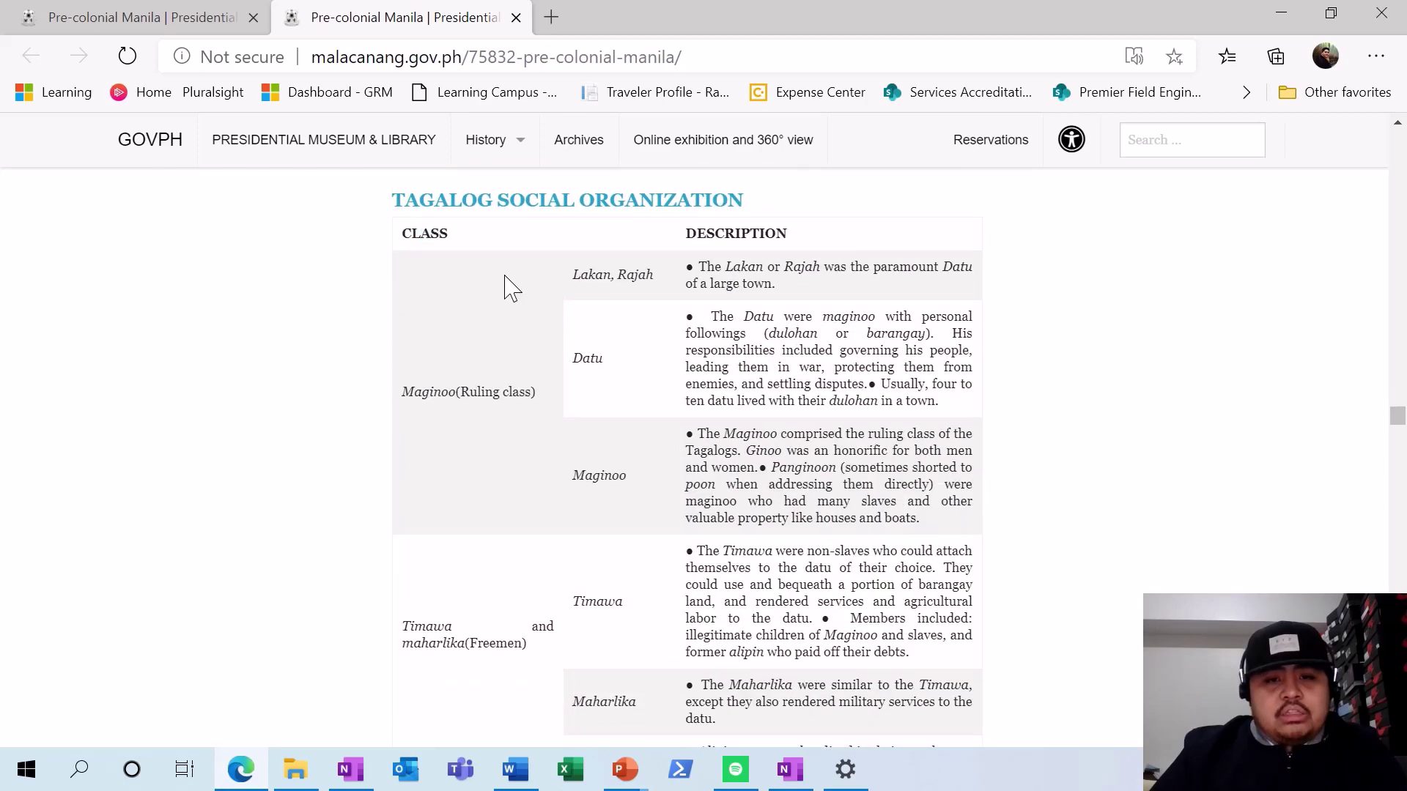
double_click(419, 234)
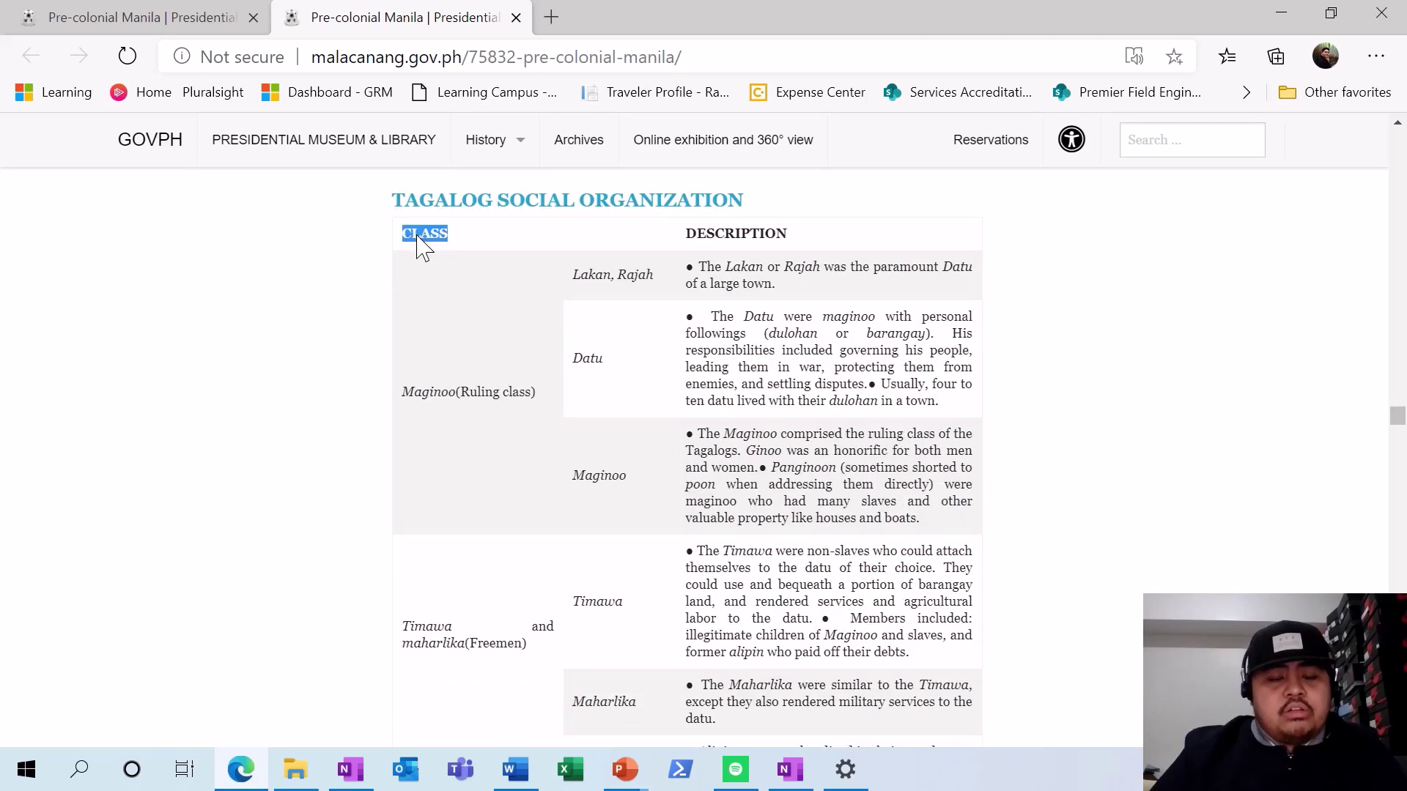
key("ctrl+c")
key("alt+Tab")
left_click(335, 602)
key("ctrl+v")
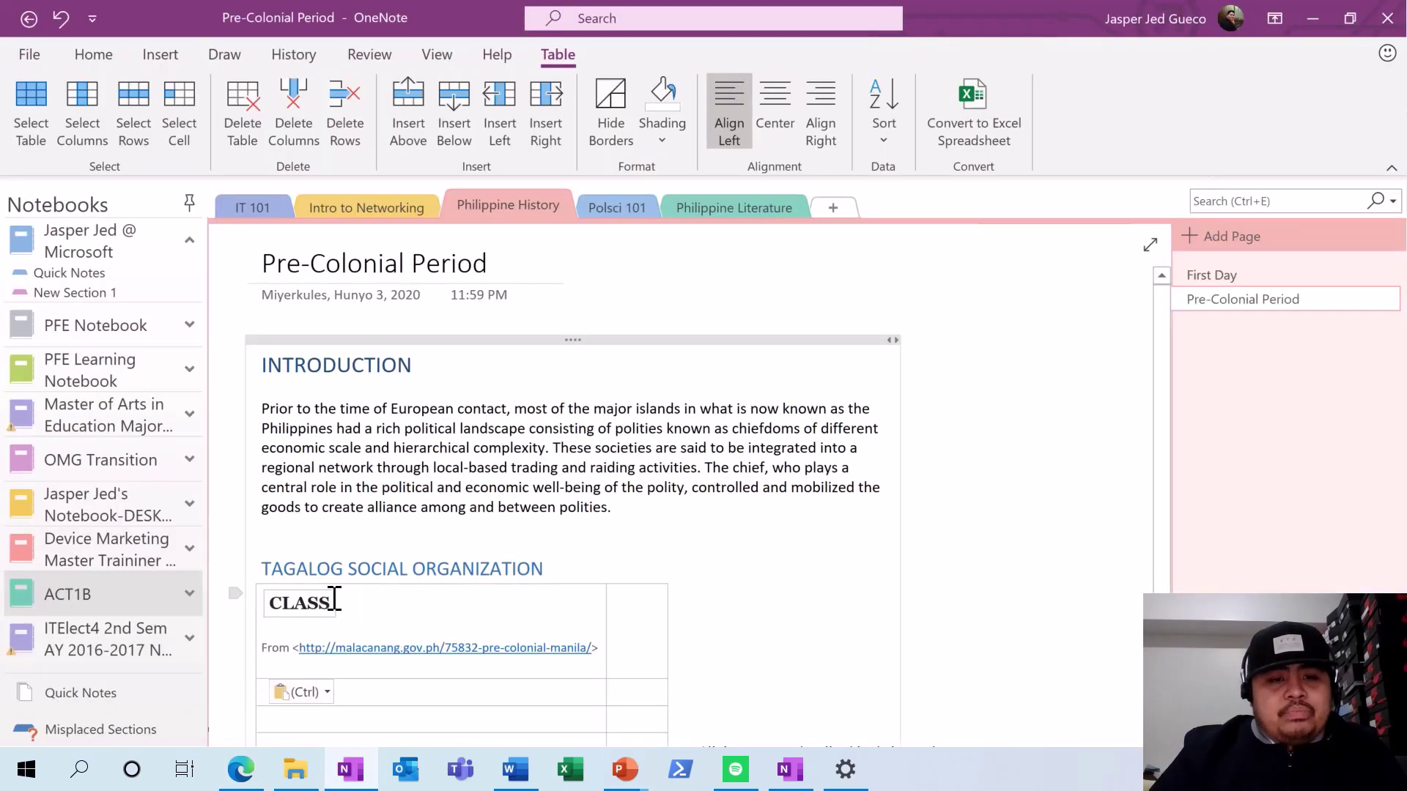
key("ctrl+z")
right_click(281, 601)
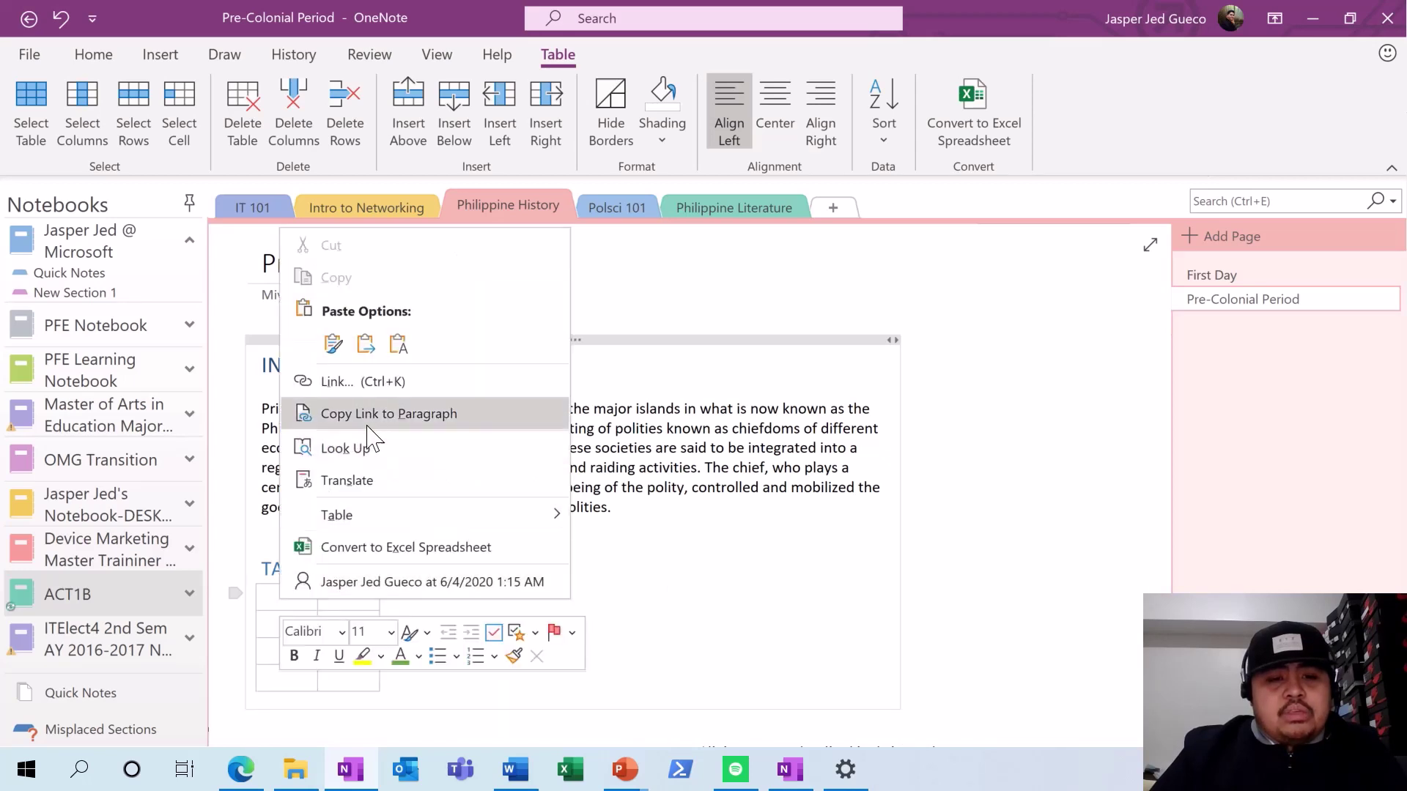
left_click(399, 339)
- Paste DESCRIPTION from the web page as plain text into the second header cell
key("alt+Tab")
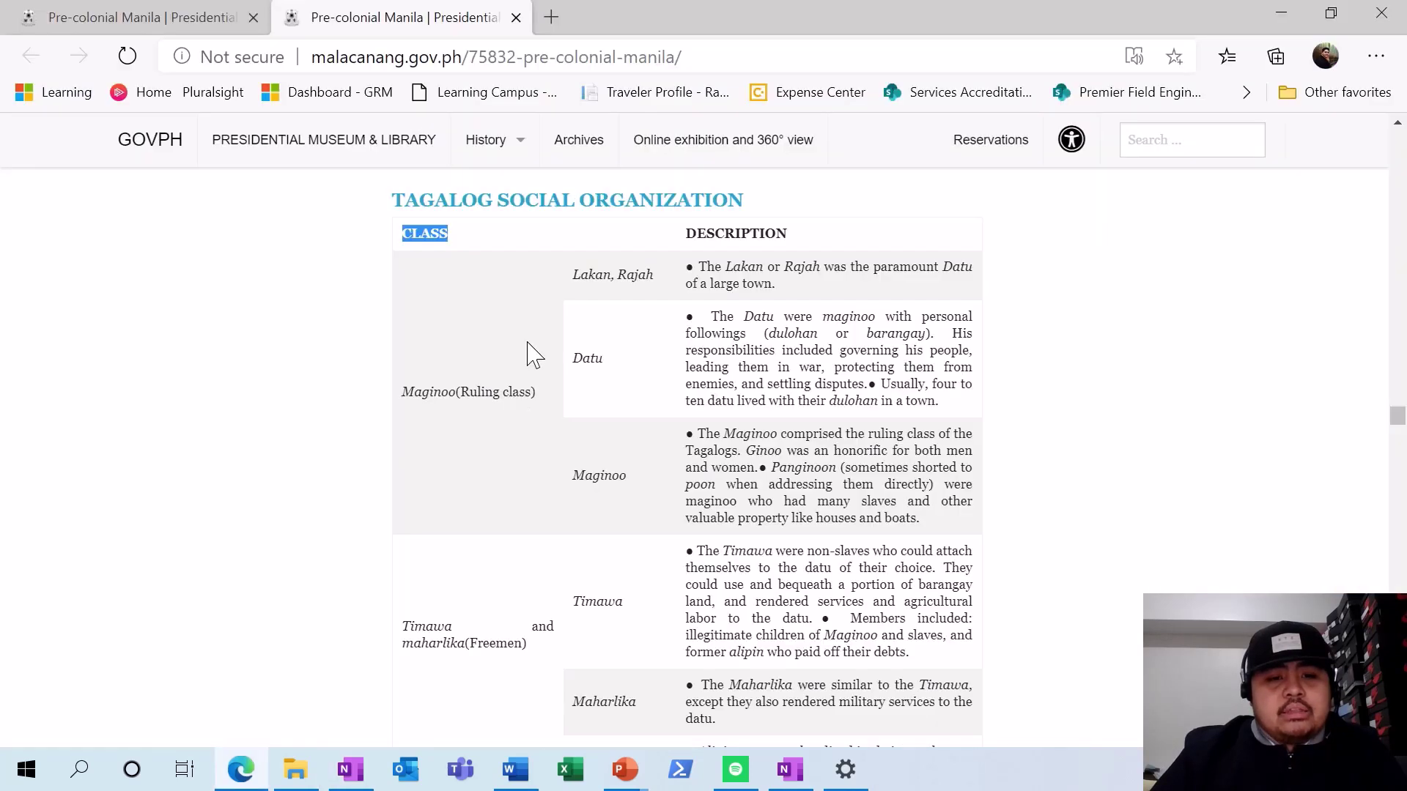
double_click(709, 236)
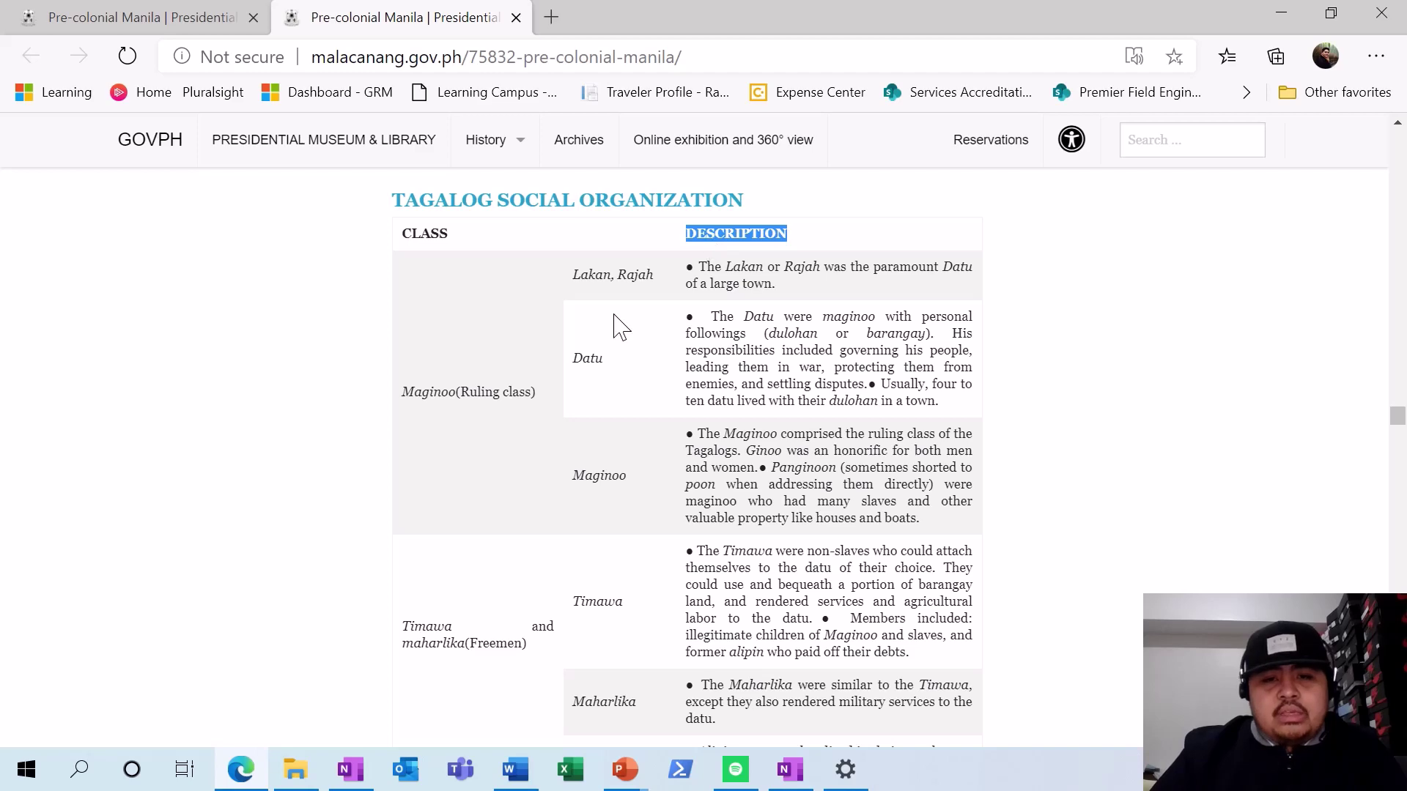
key("alt+Tab")
left_click(354, 597)
right_click(355, 597)
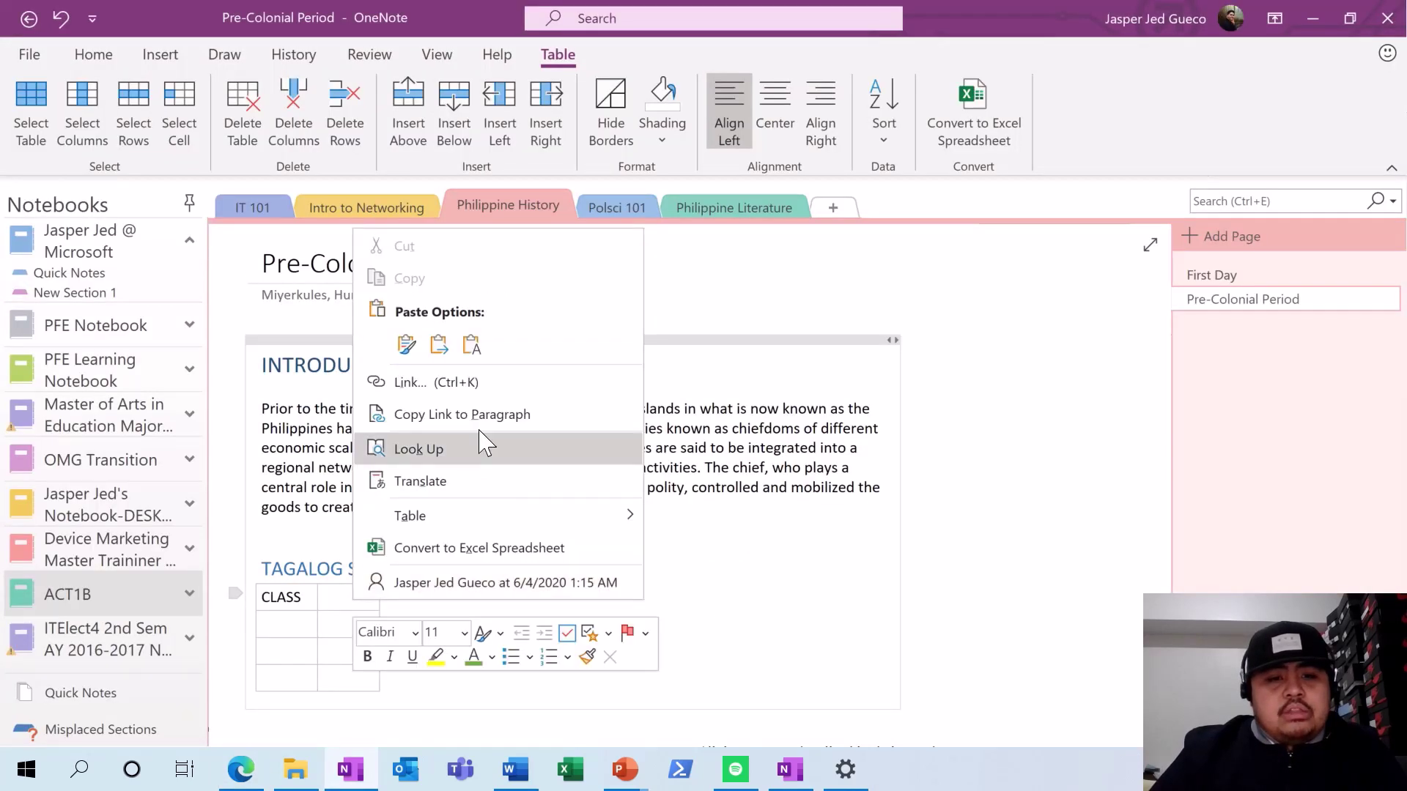
left_click(471, 344)
- Copy the Lakan and Datu descriptions into the table, then undo the formatted paste
key("alt+Tab")
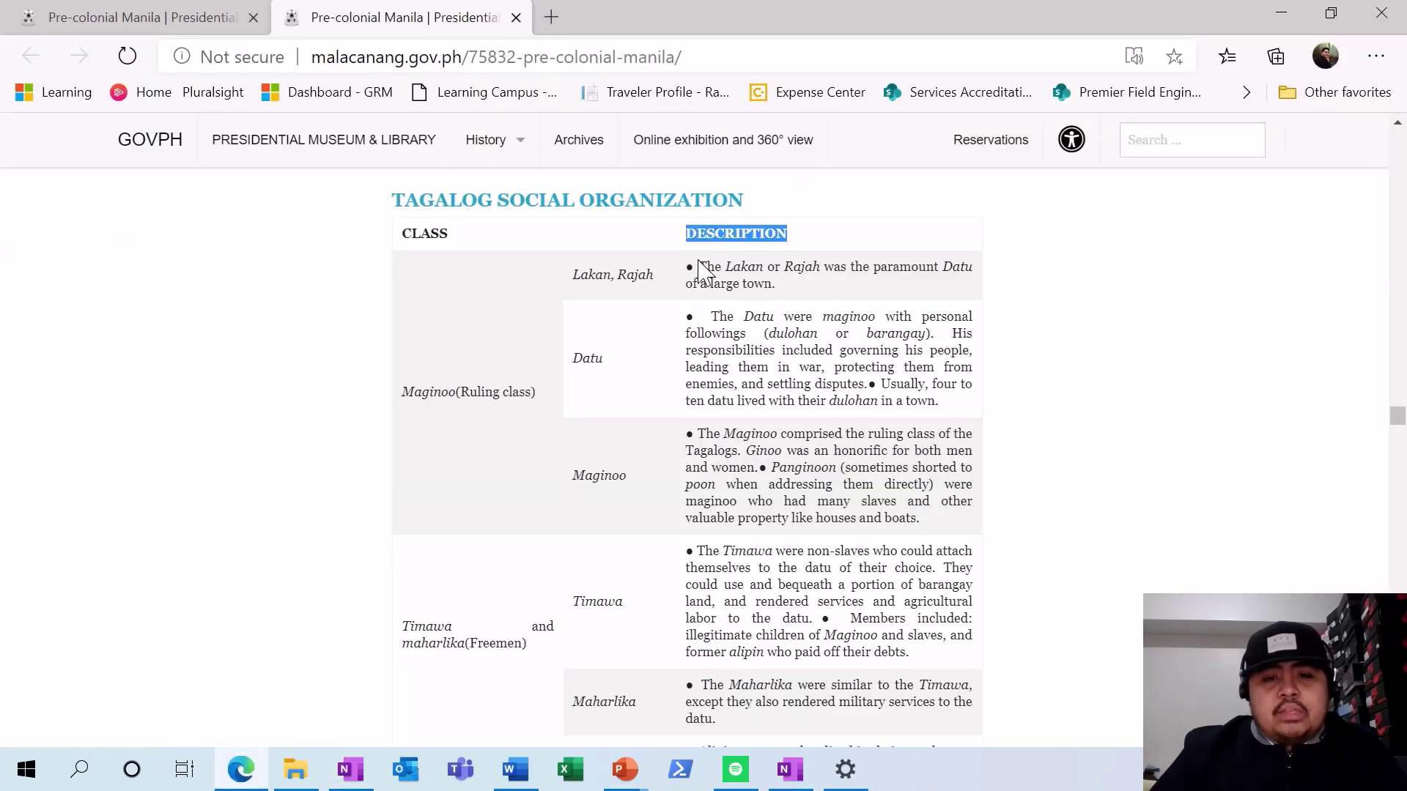
left_click_drag(700, 268, 719, 317)
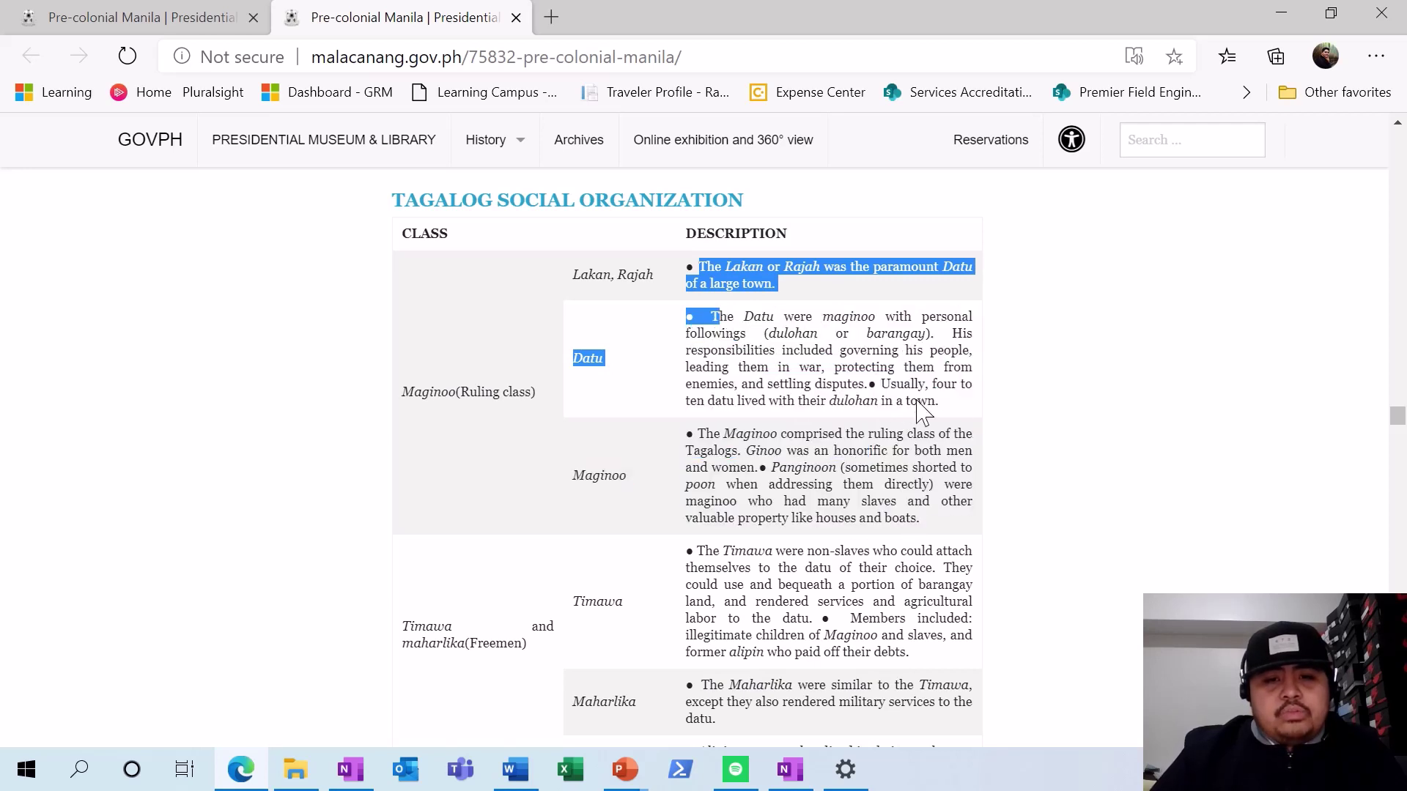
left_click_drag(922, 412, 693, 282)
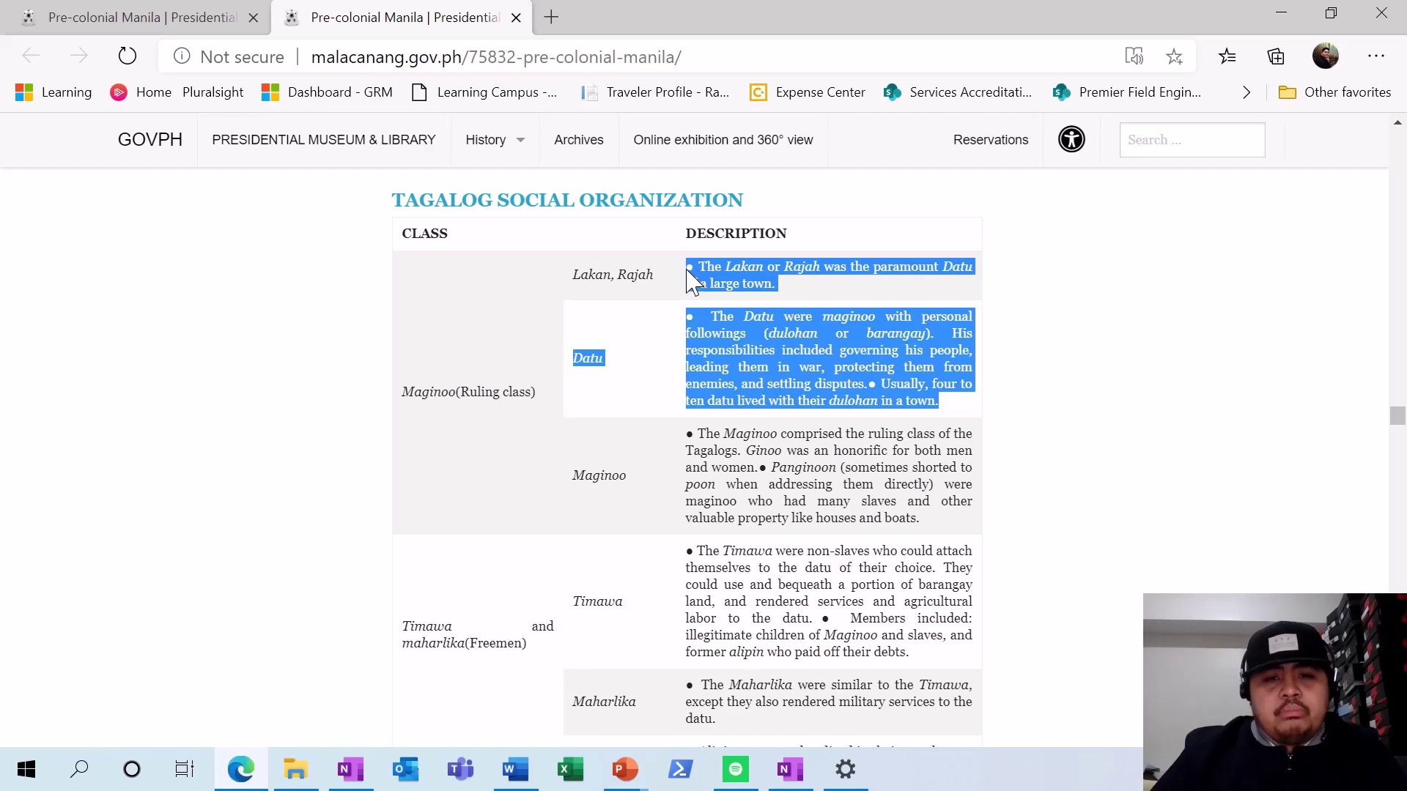
key("ctrl+c")
key("alt+Tab")
key("ctrl+v")
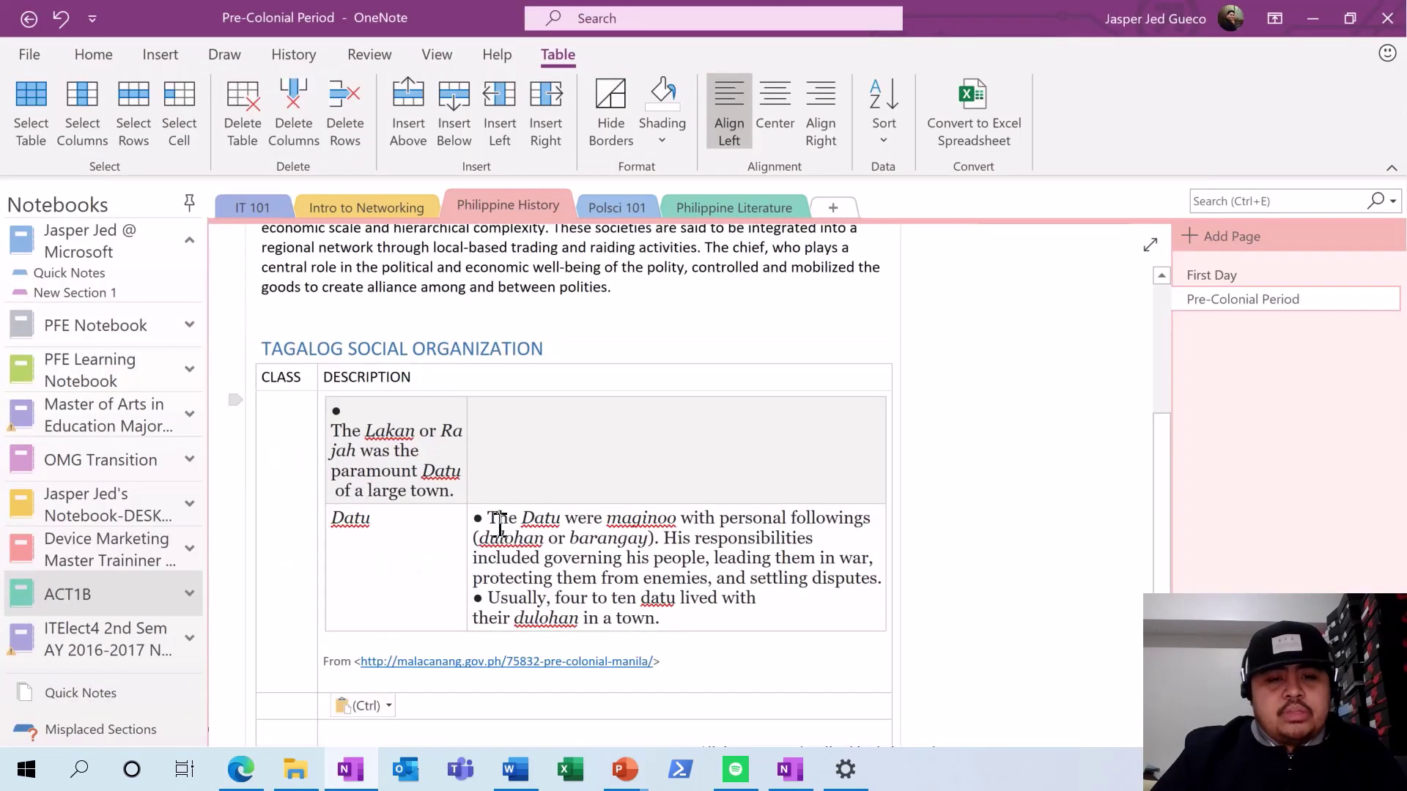
scroll(499, 524, "down", 1)
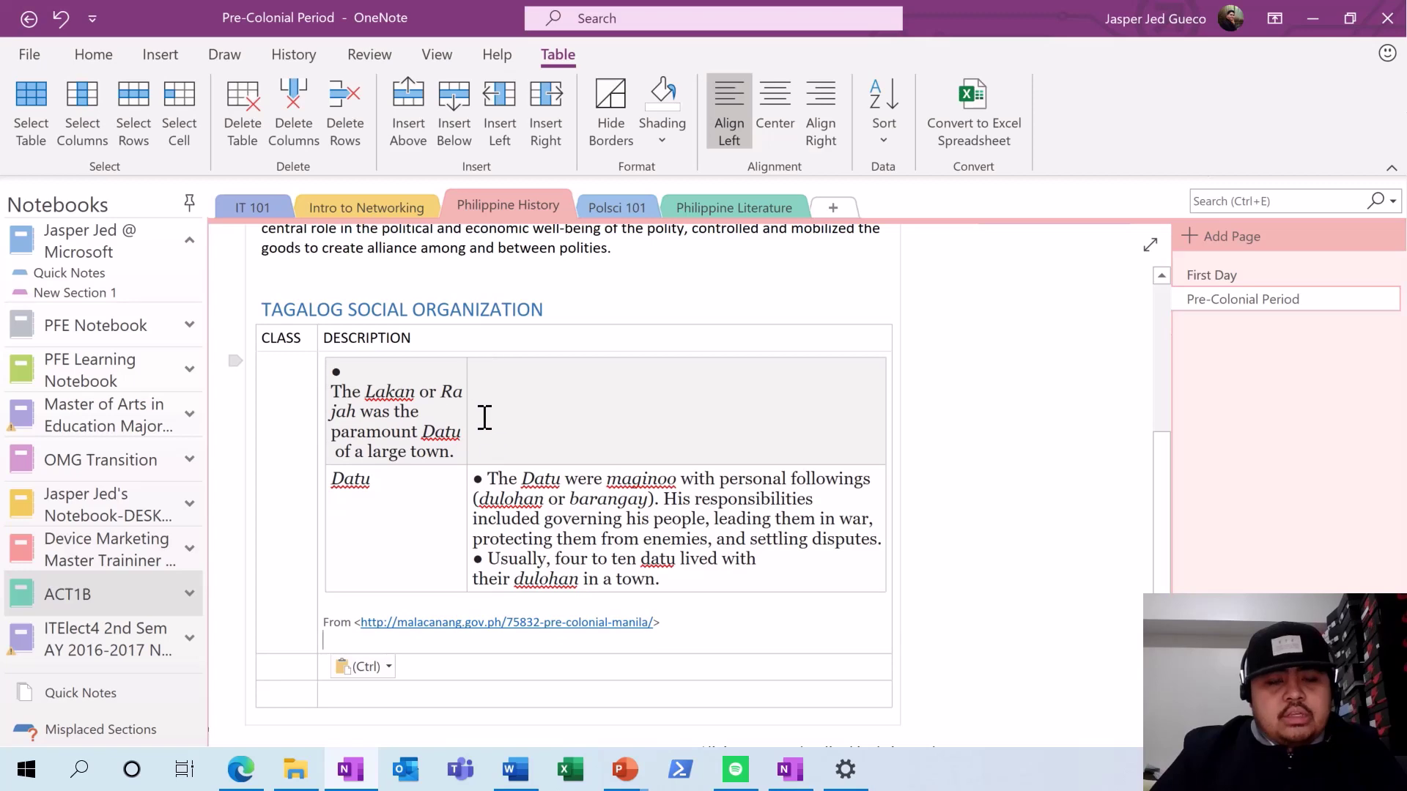
key("ctrl+z")
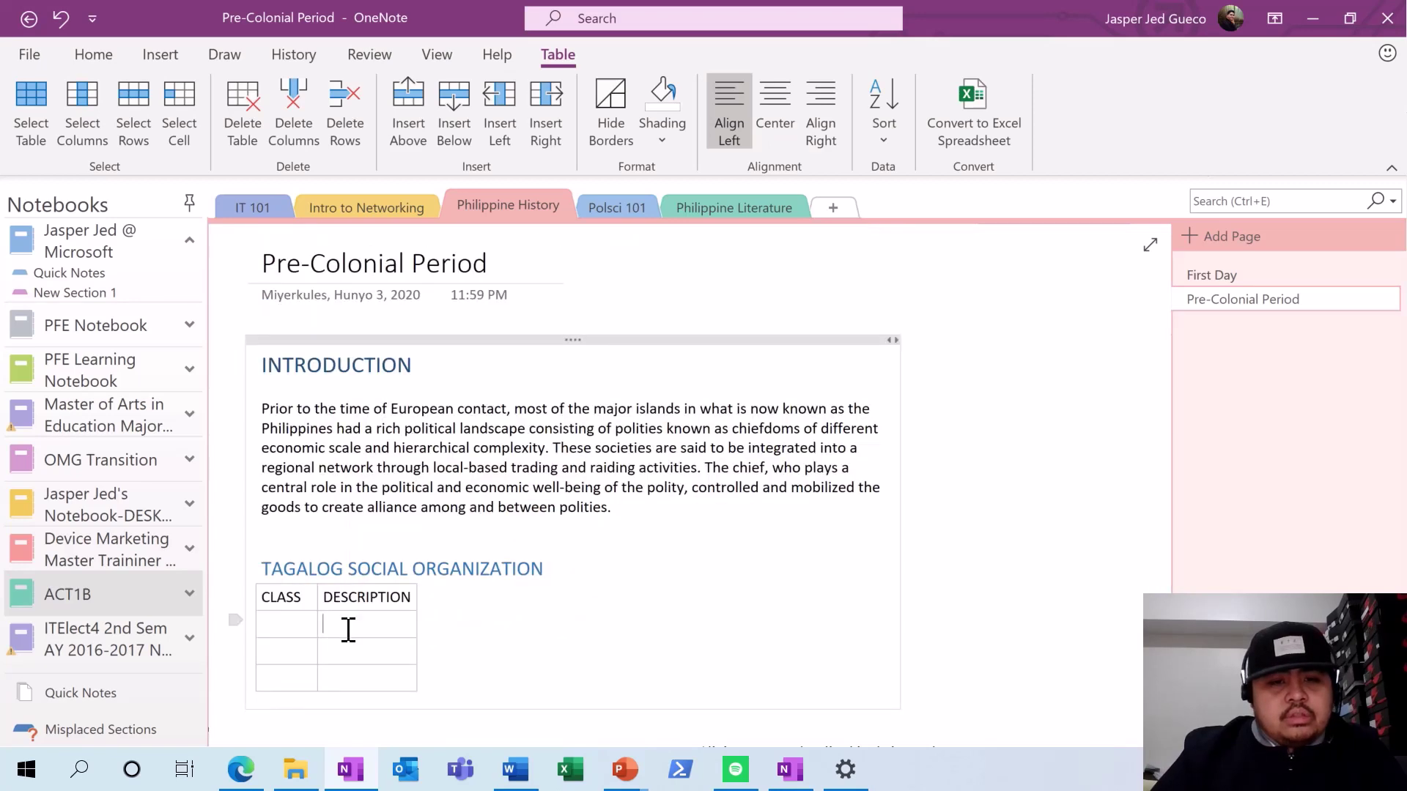
- Paste the Lakan and Datu text as plain text and delete the stray Datu word and bullet characters
right_click(348, 628)
key("Escape")
key("ctrl+v")
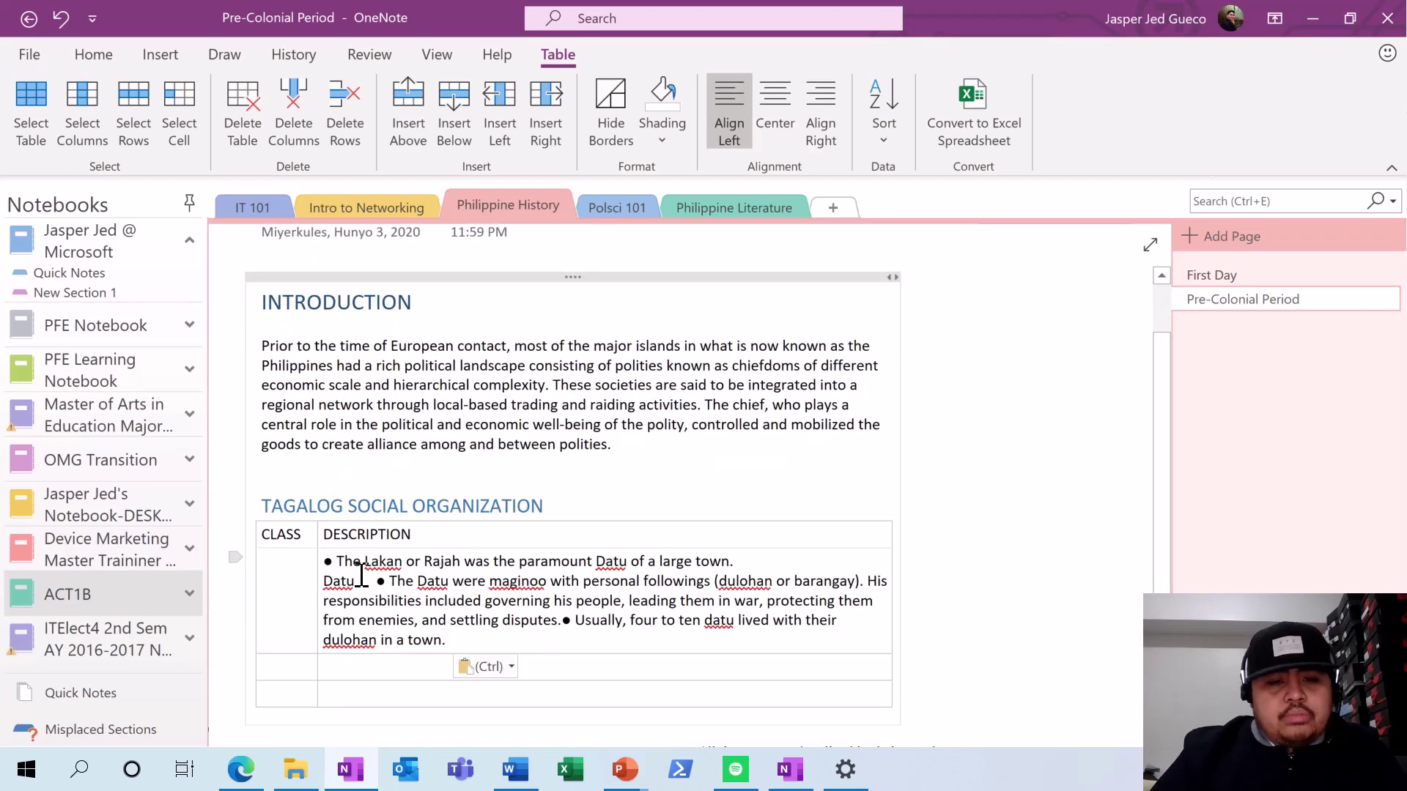
left_click_drag(376, 582, 332, 586)
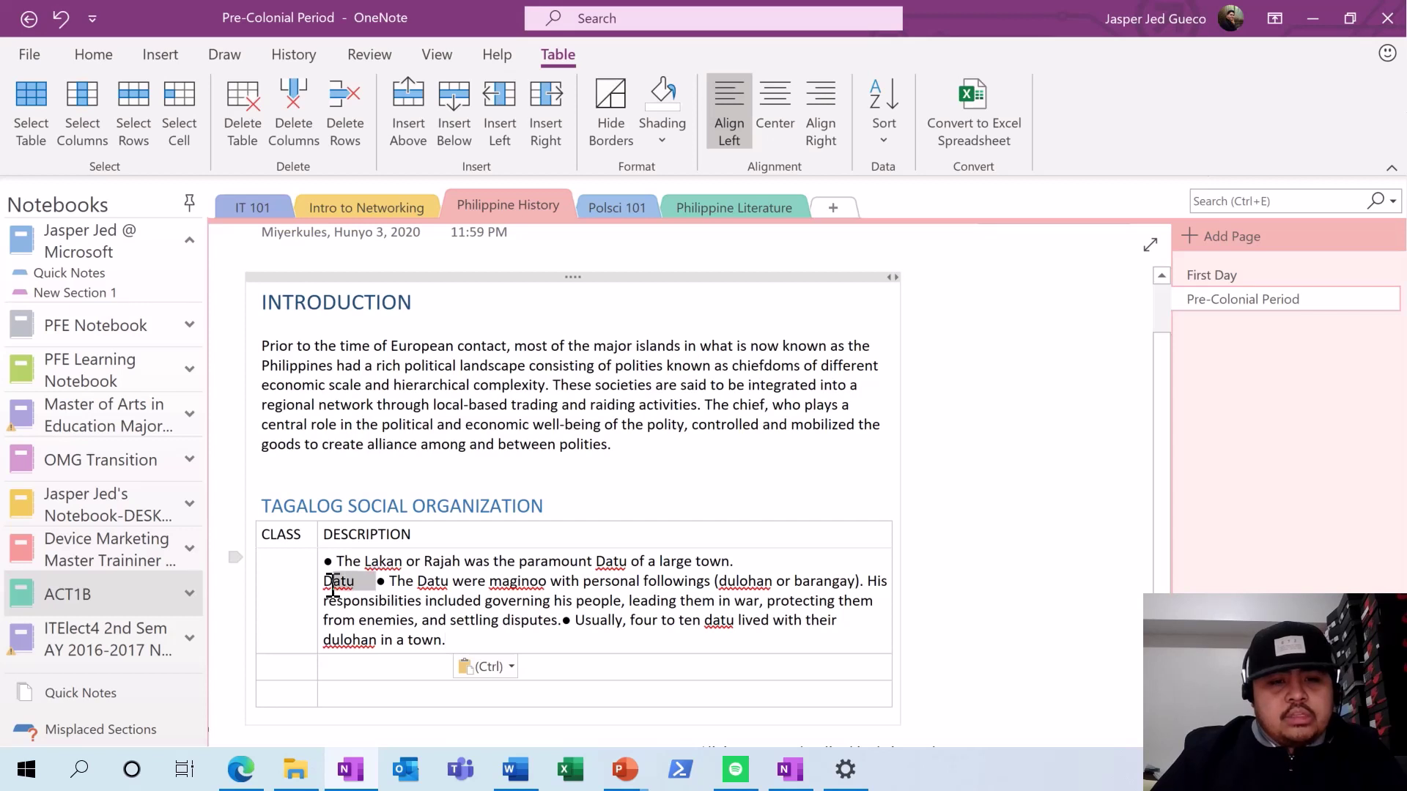
key("BackSpace")
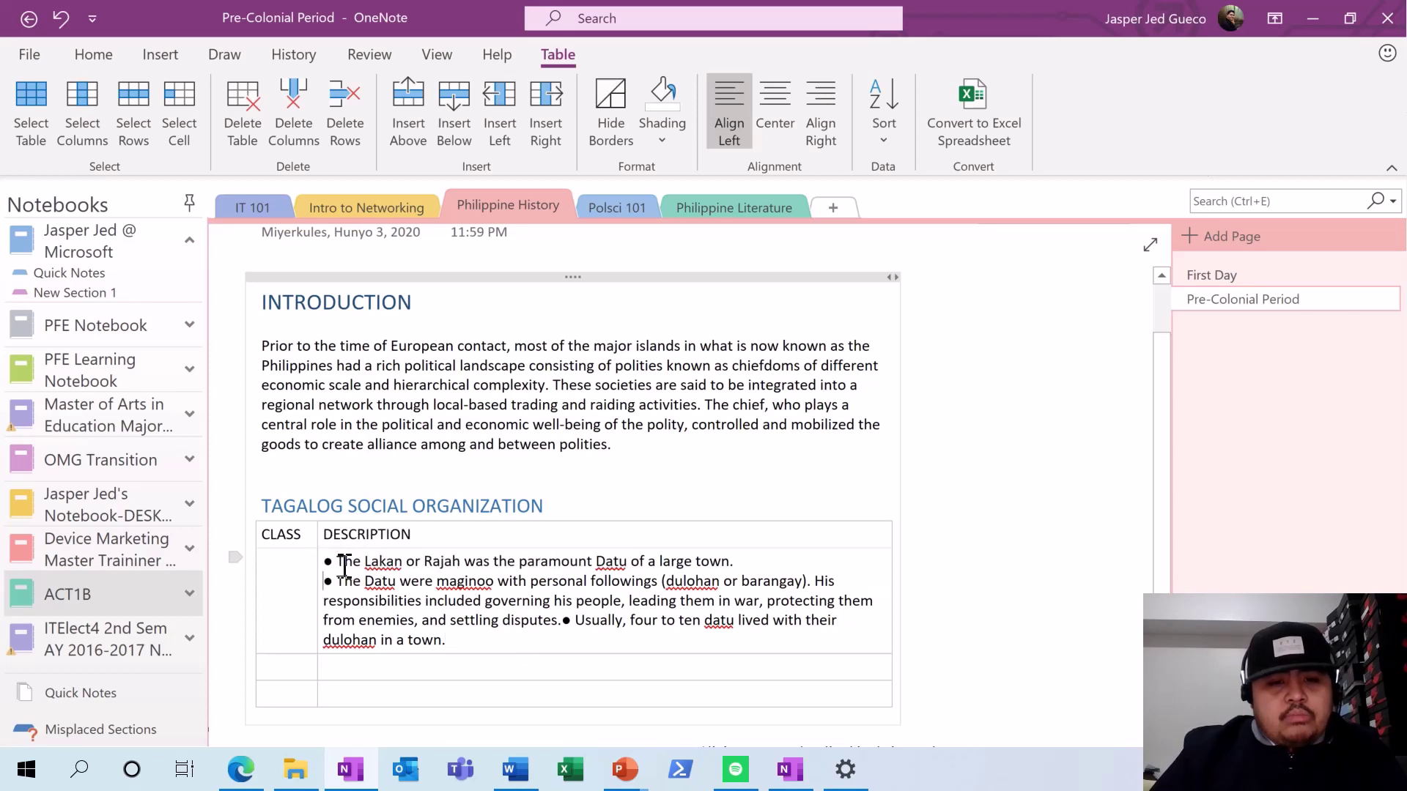
left_click(338, 562)
key("BackSpace")
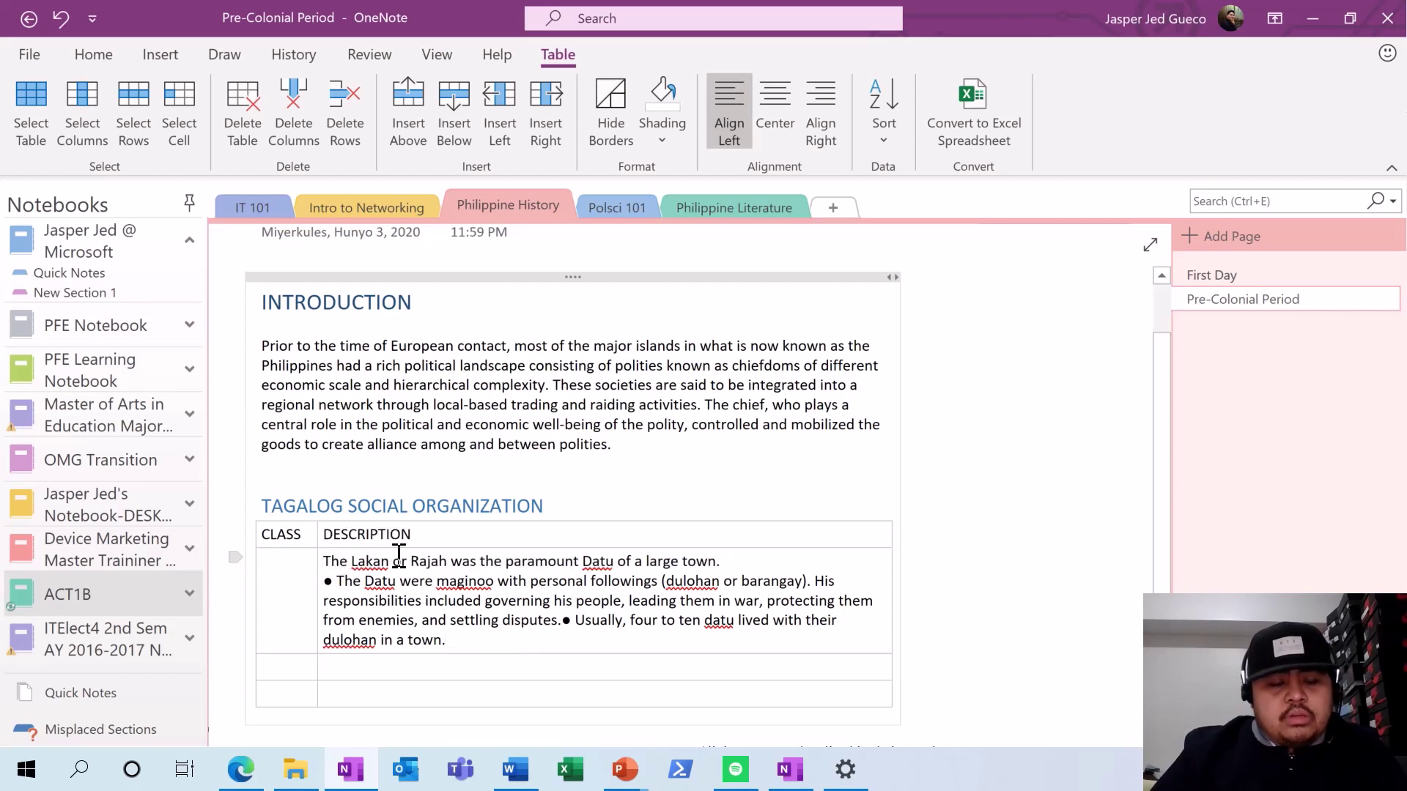
key("BackSpace")
key("BackSpace")
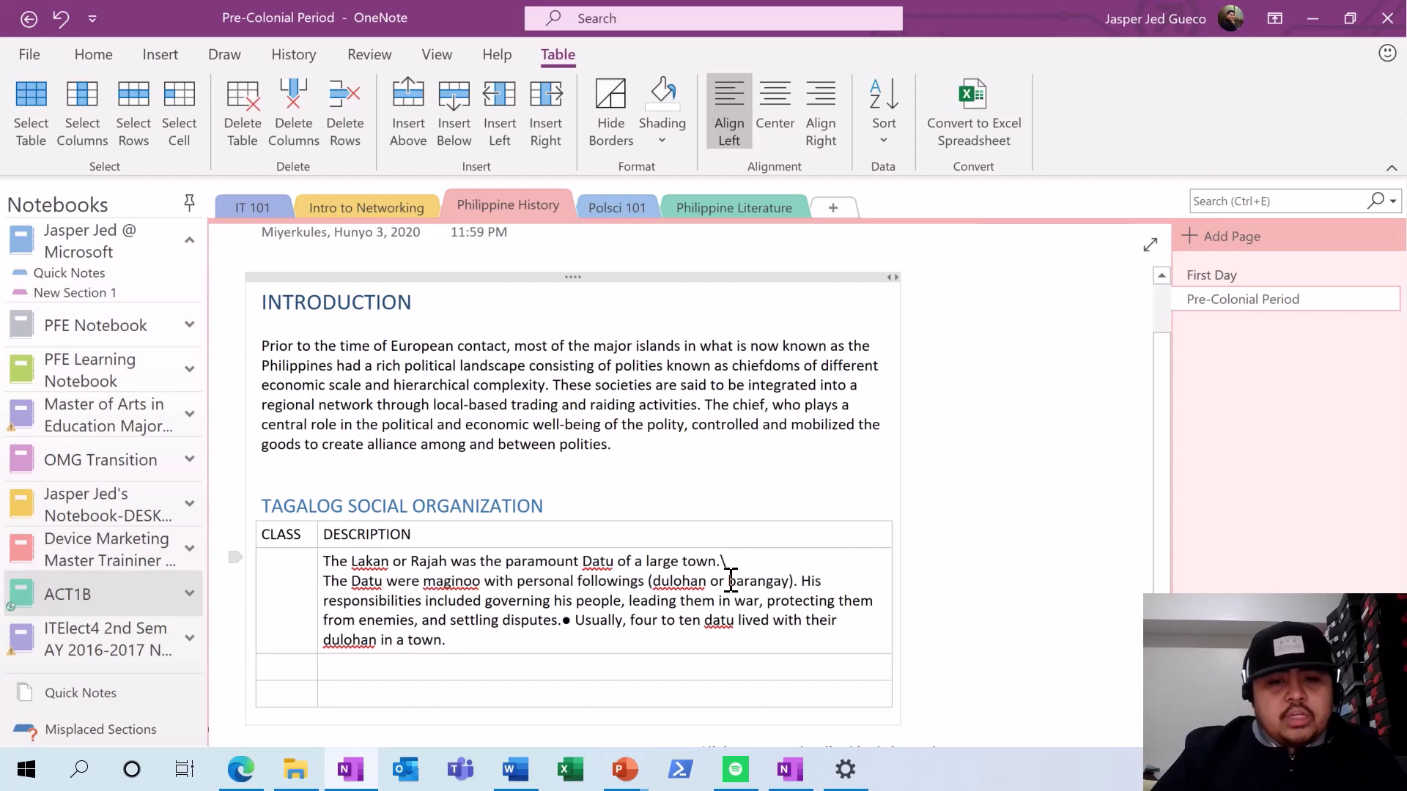
- Separate the two descriptions with a blank line and format them as a bulleted list
key("Return")
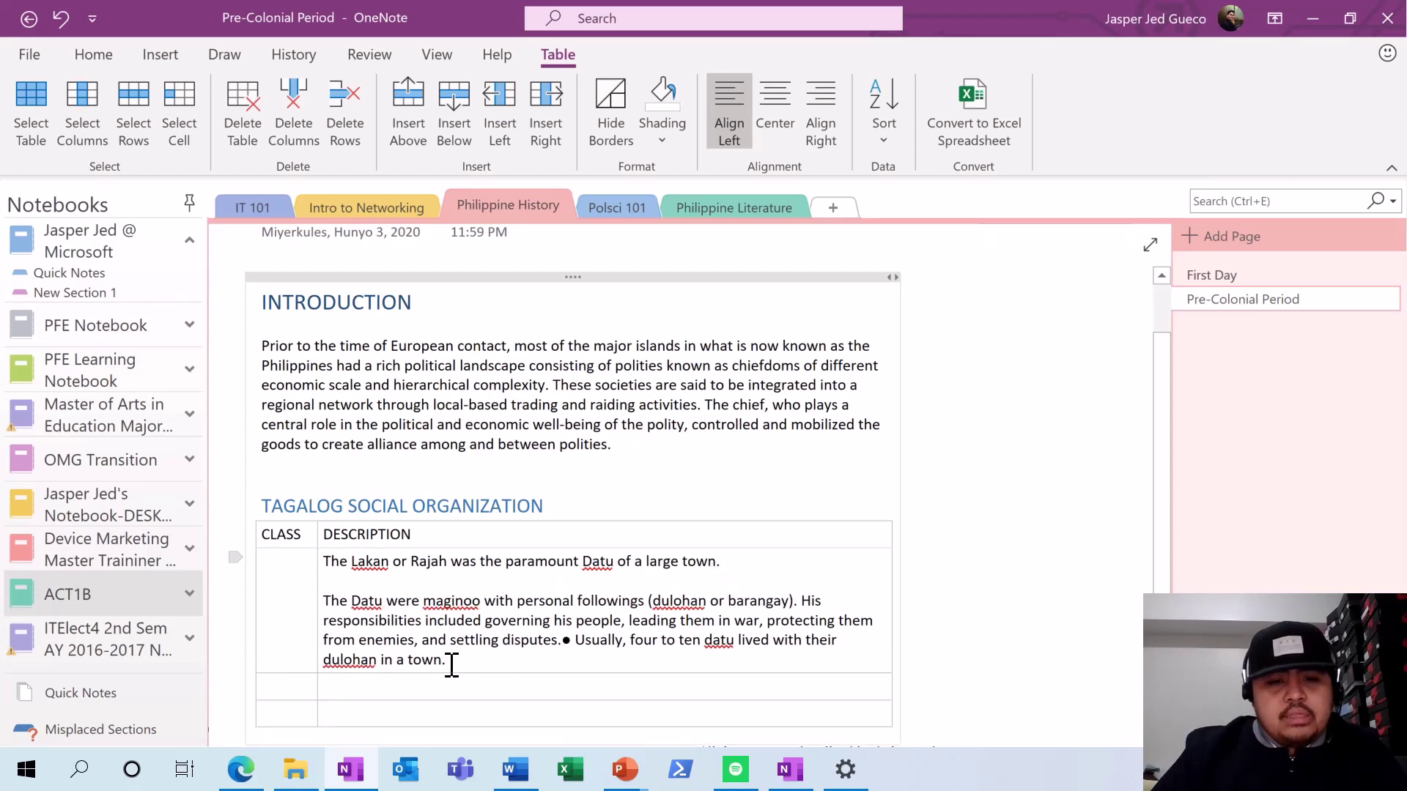
left_click_drag(451, 665, 315, 575)
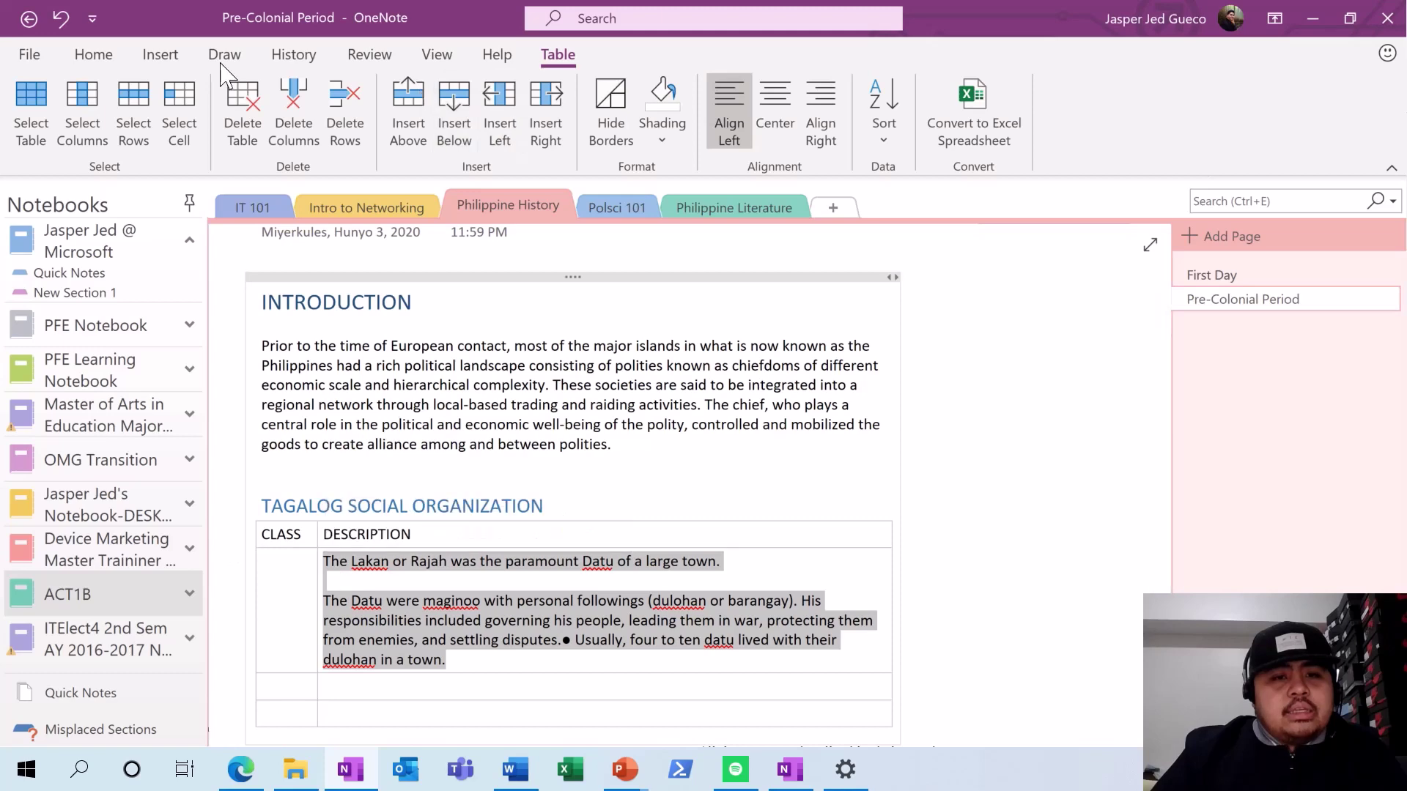
left_click(93, 55)
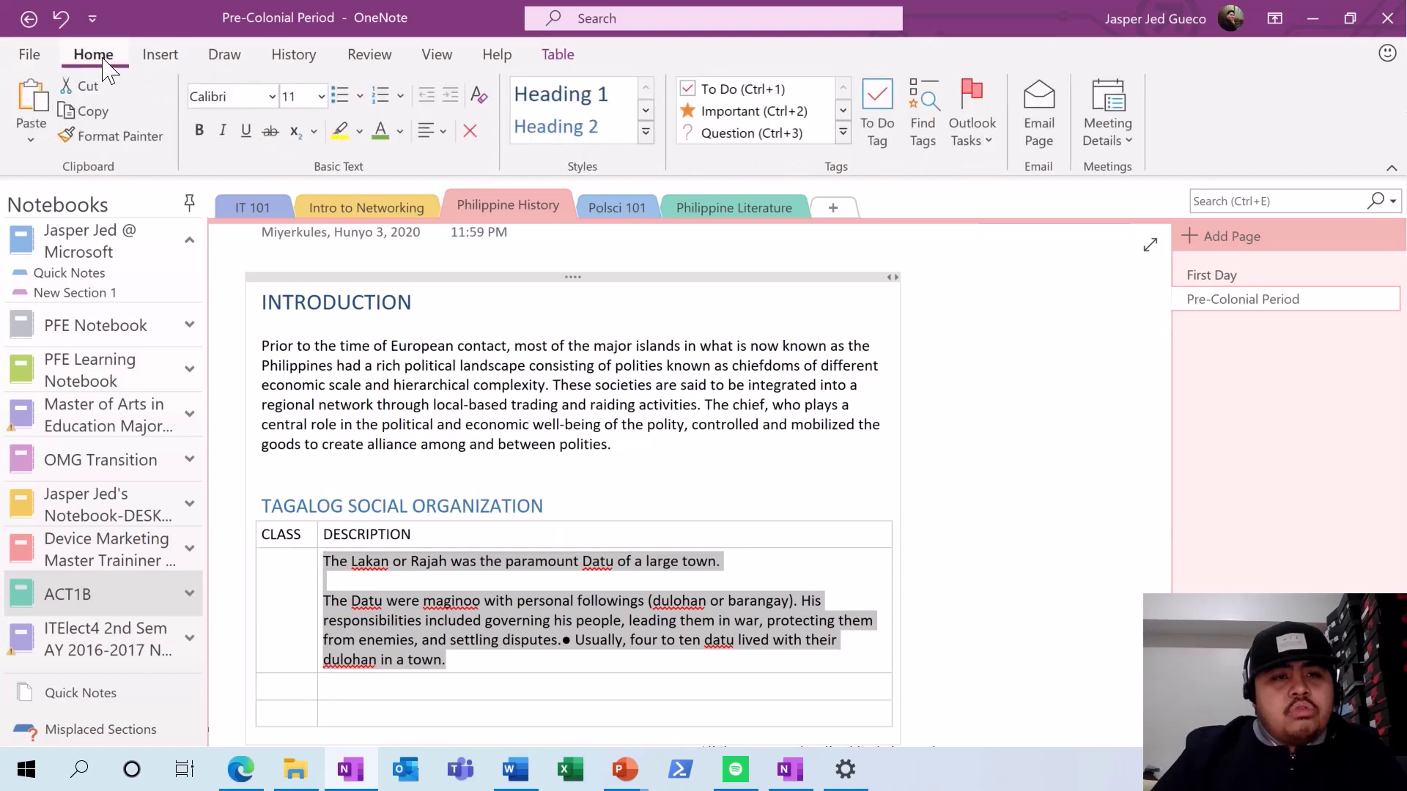
left_click(335, 97)
left_click(879, 537)
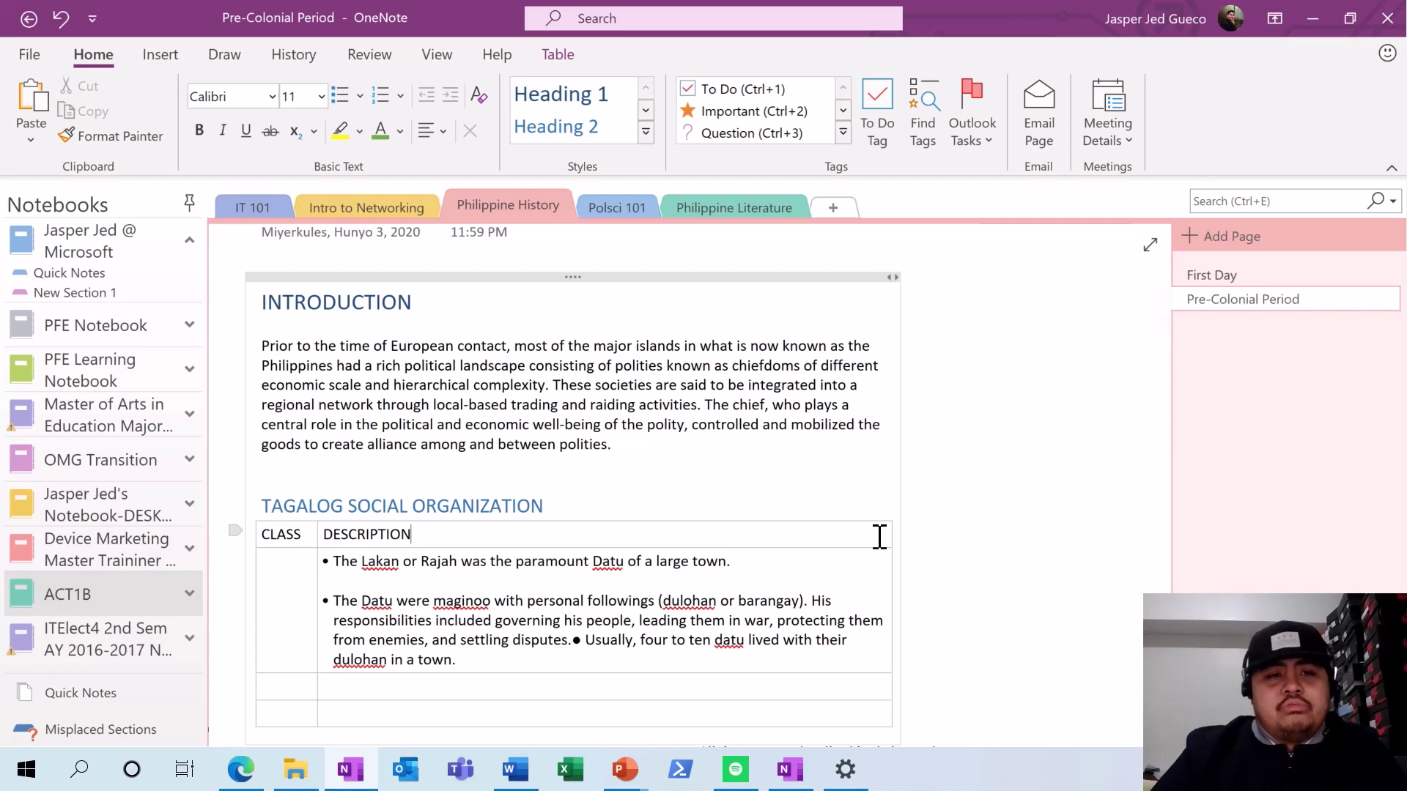
- Give the Pre-Colonial Period page a light blue page colour
left_click(435, 55)
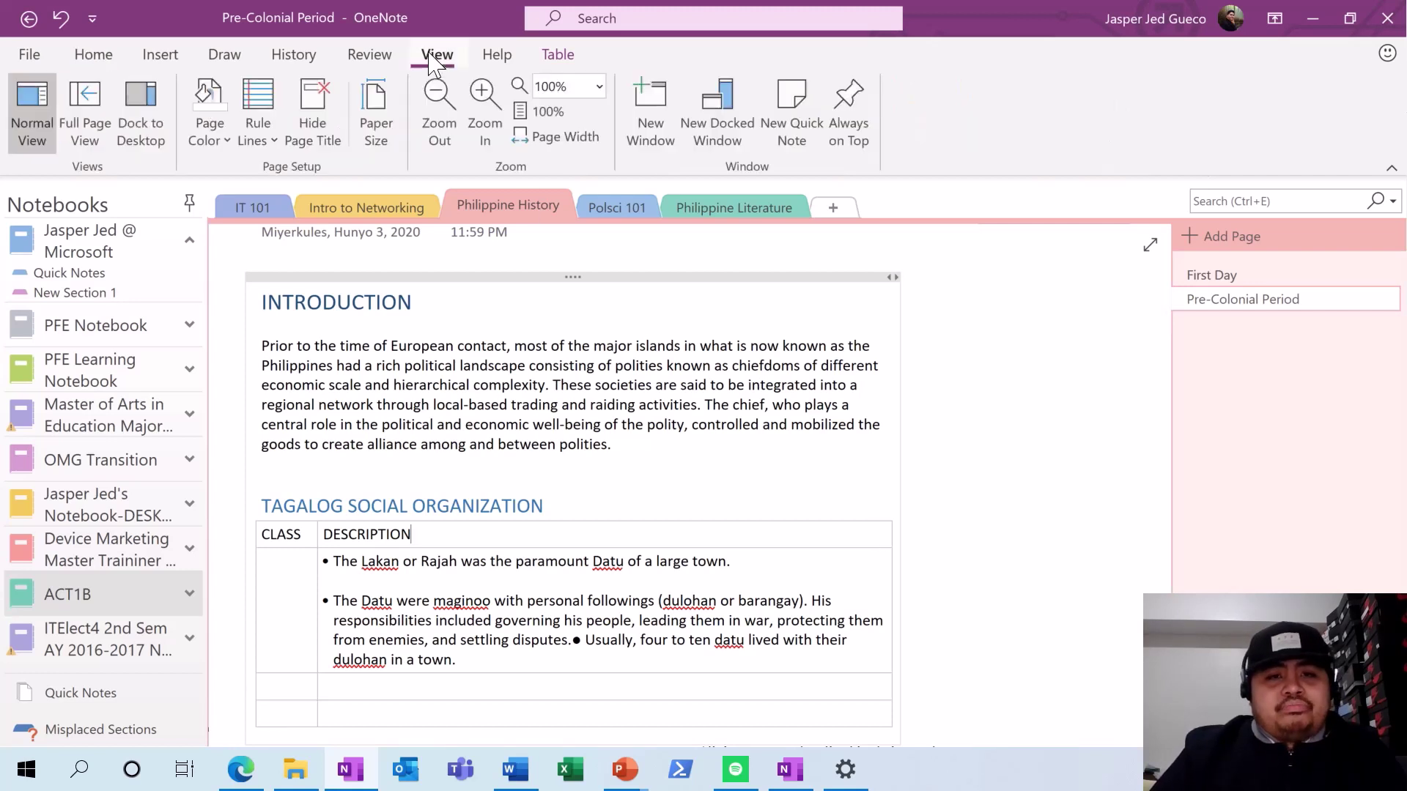
left_click(212, 132)
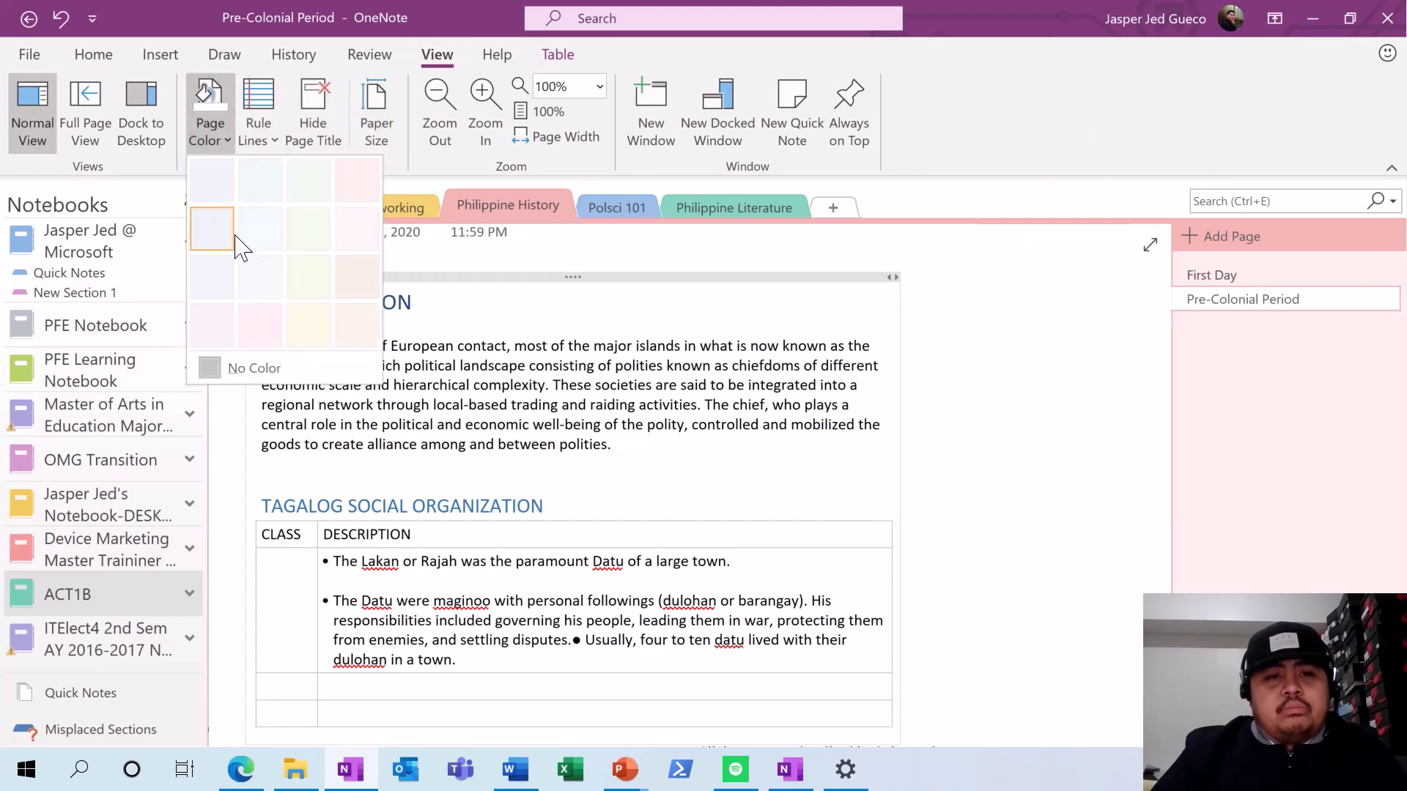
left_click(220, 179)
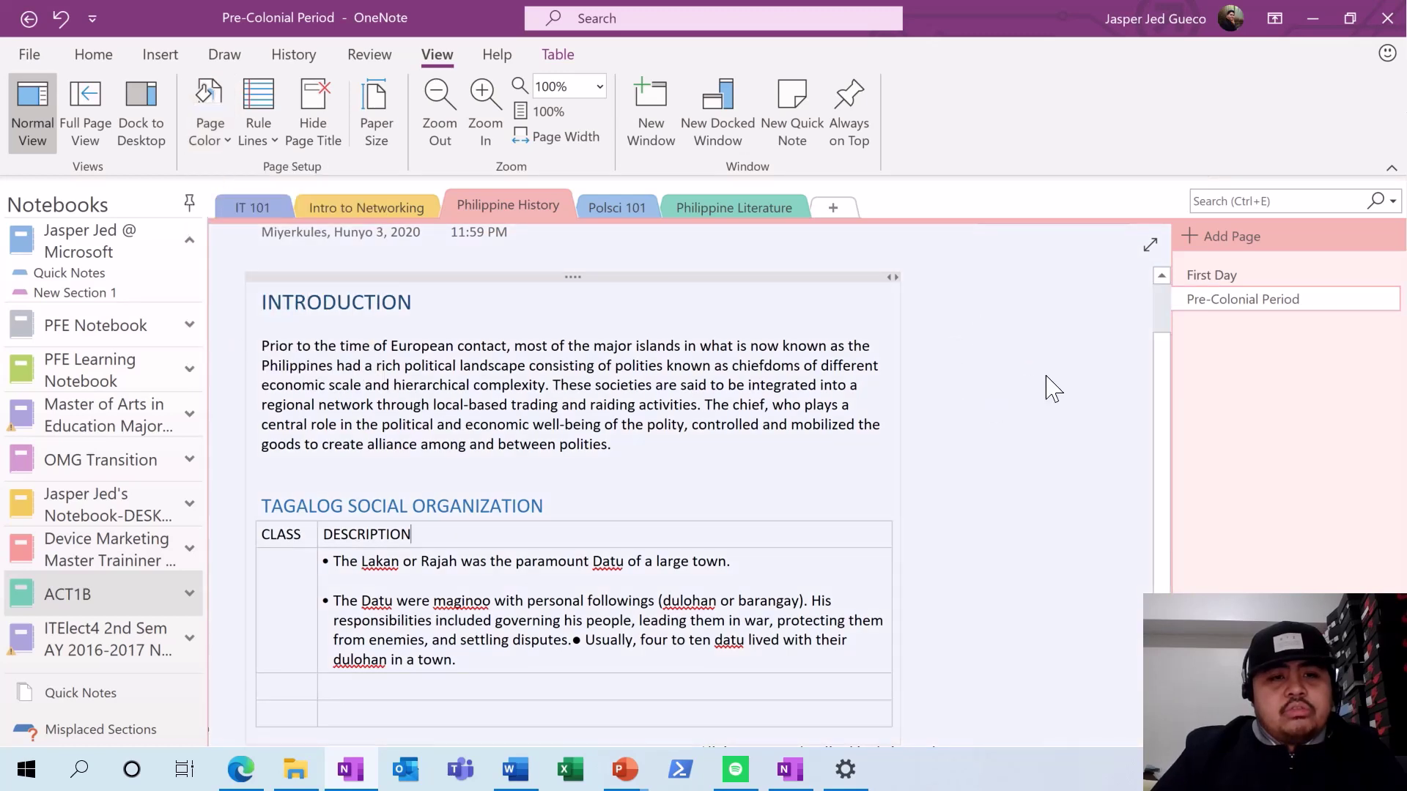
left_click(208, 126)
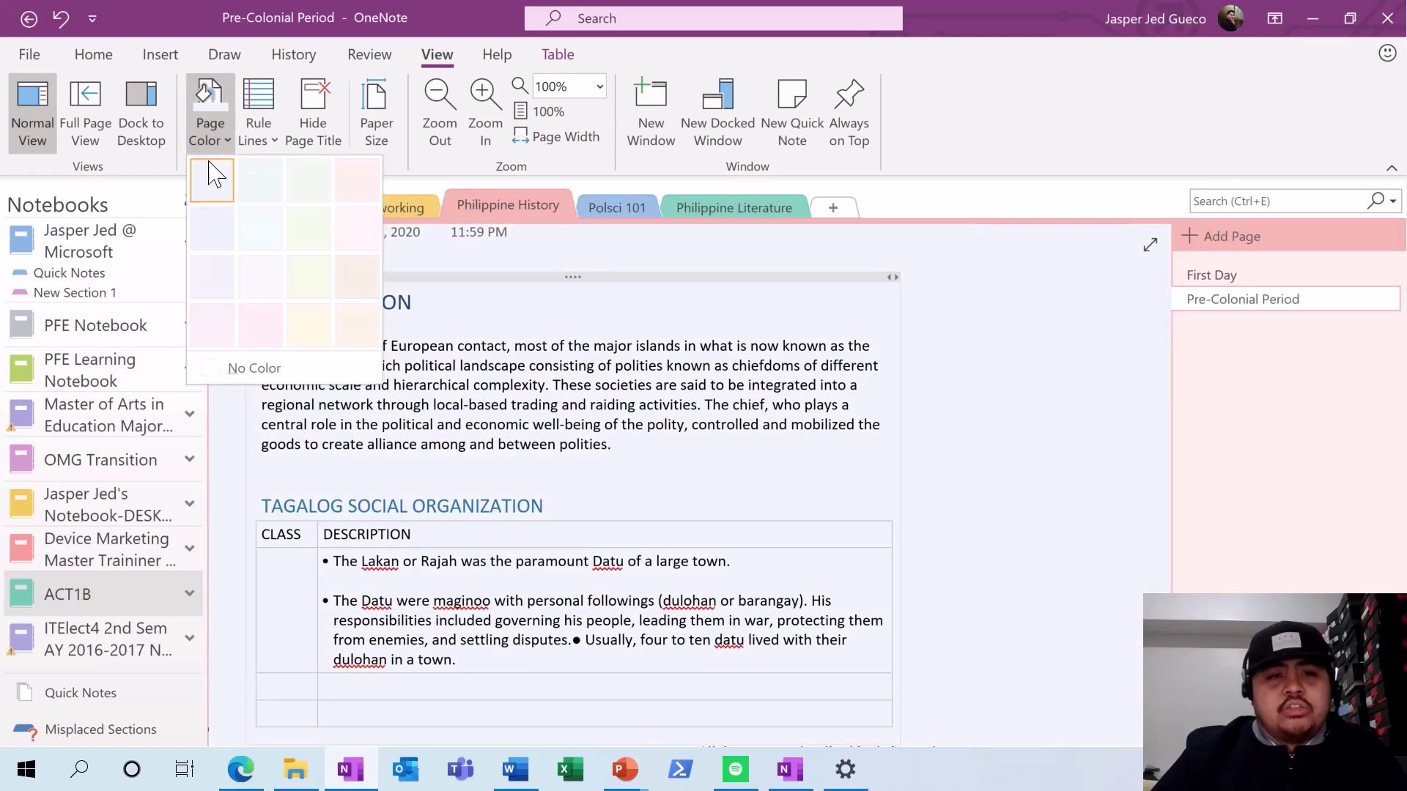
left_click(213, 181)
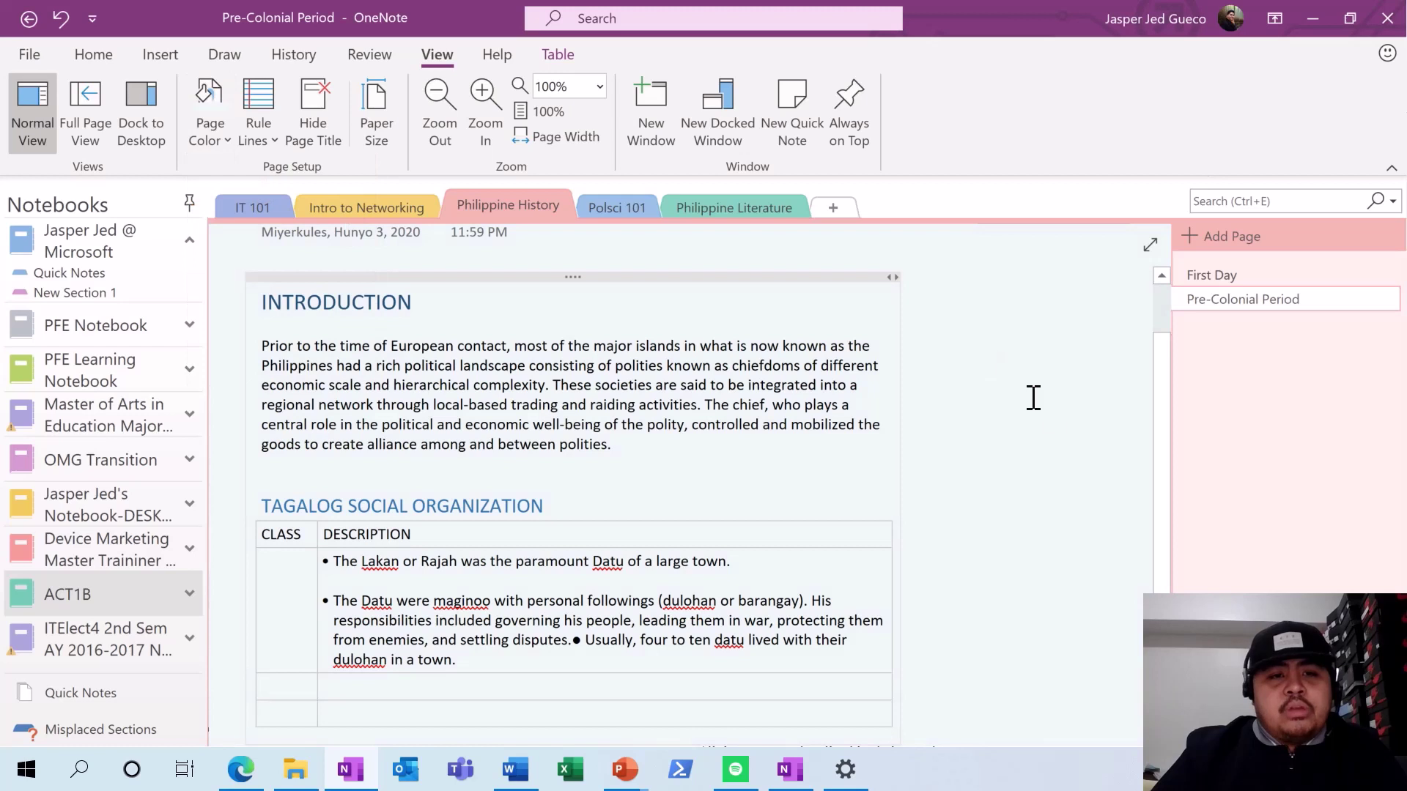
- Apply a fine grid background to the page, then switch it back to ruled lines
left_click(261, 117)
key("Escape")
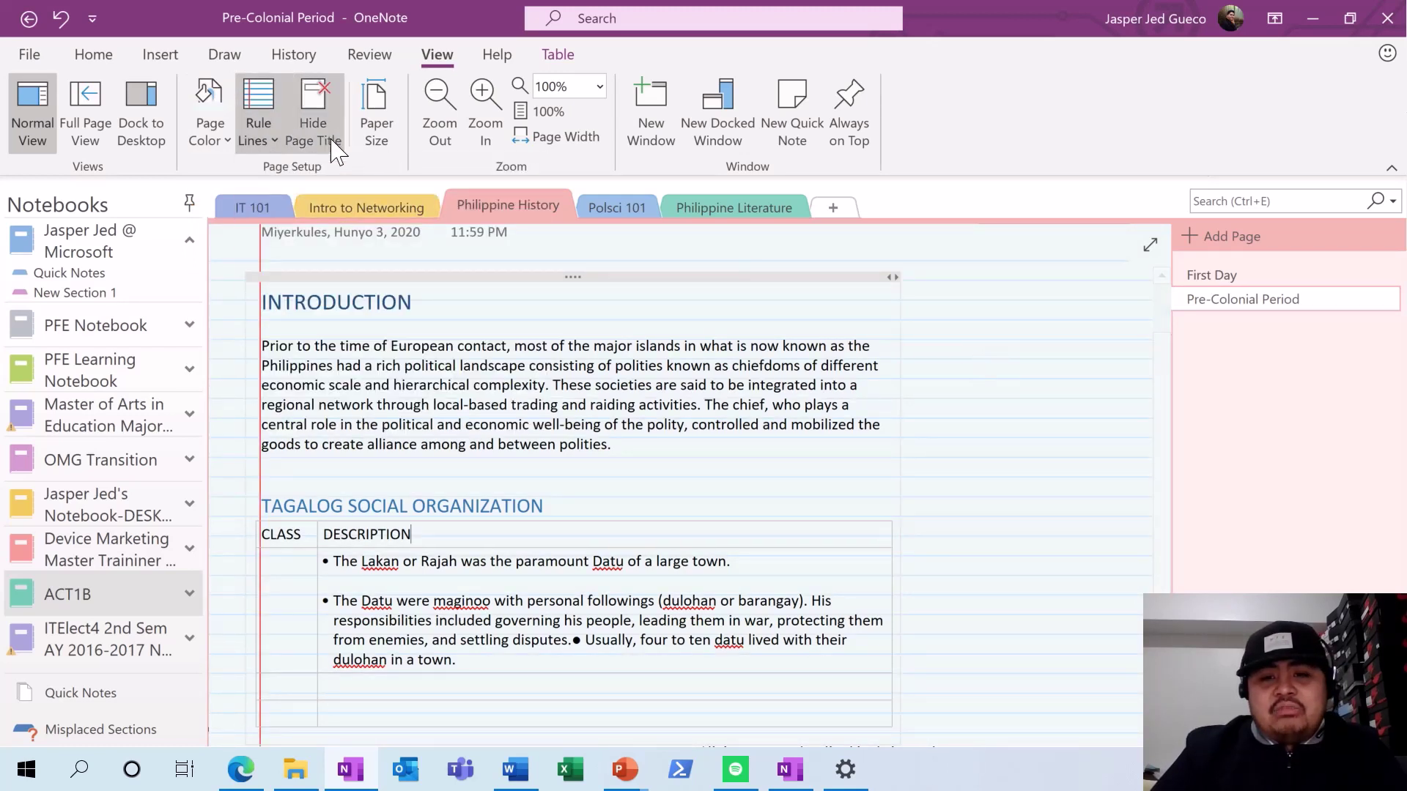
left_click(257, 143)
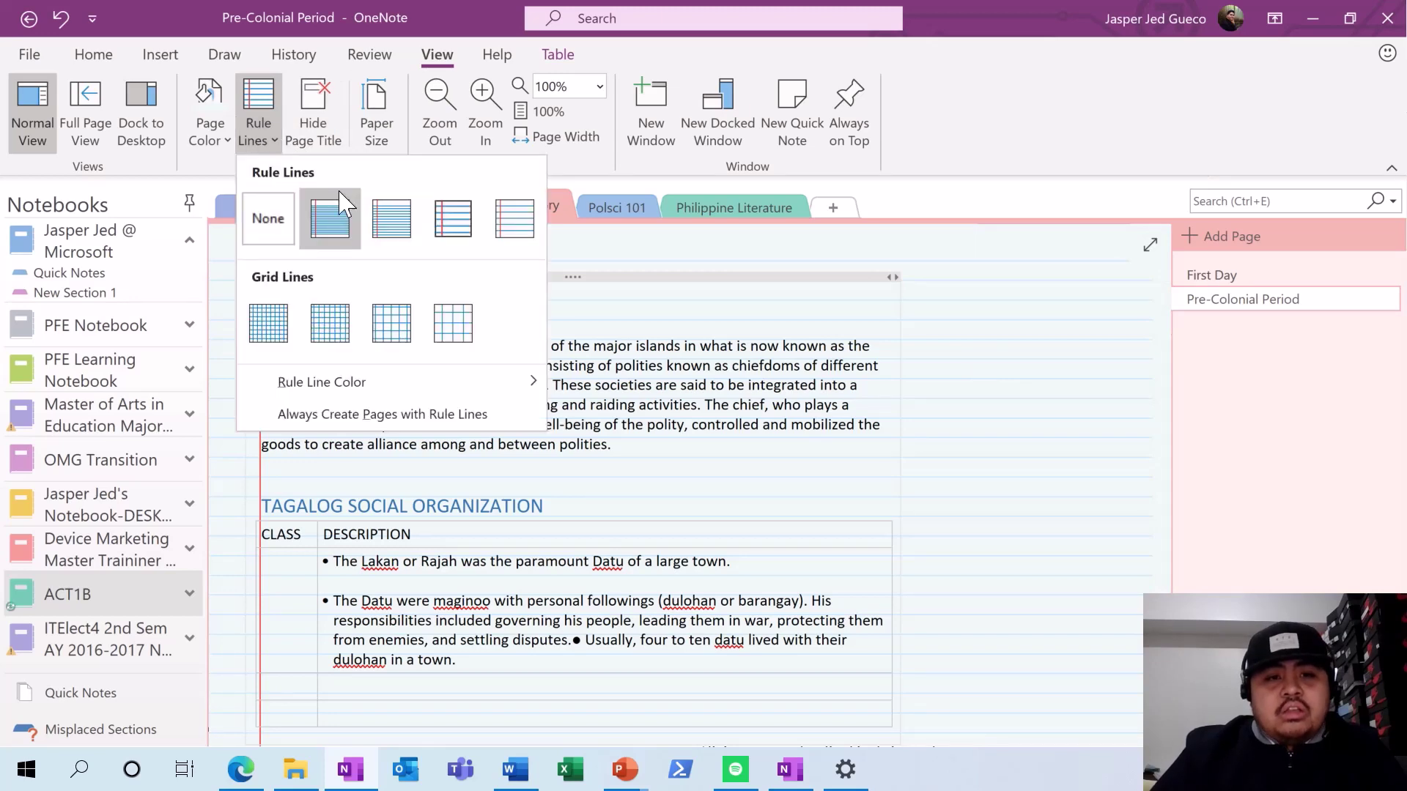
left_click(391, 219)
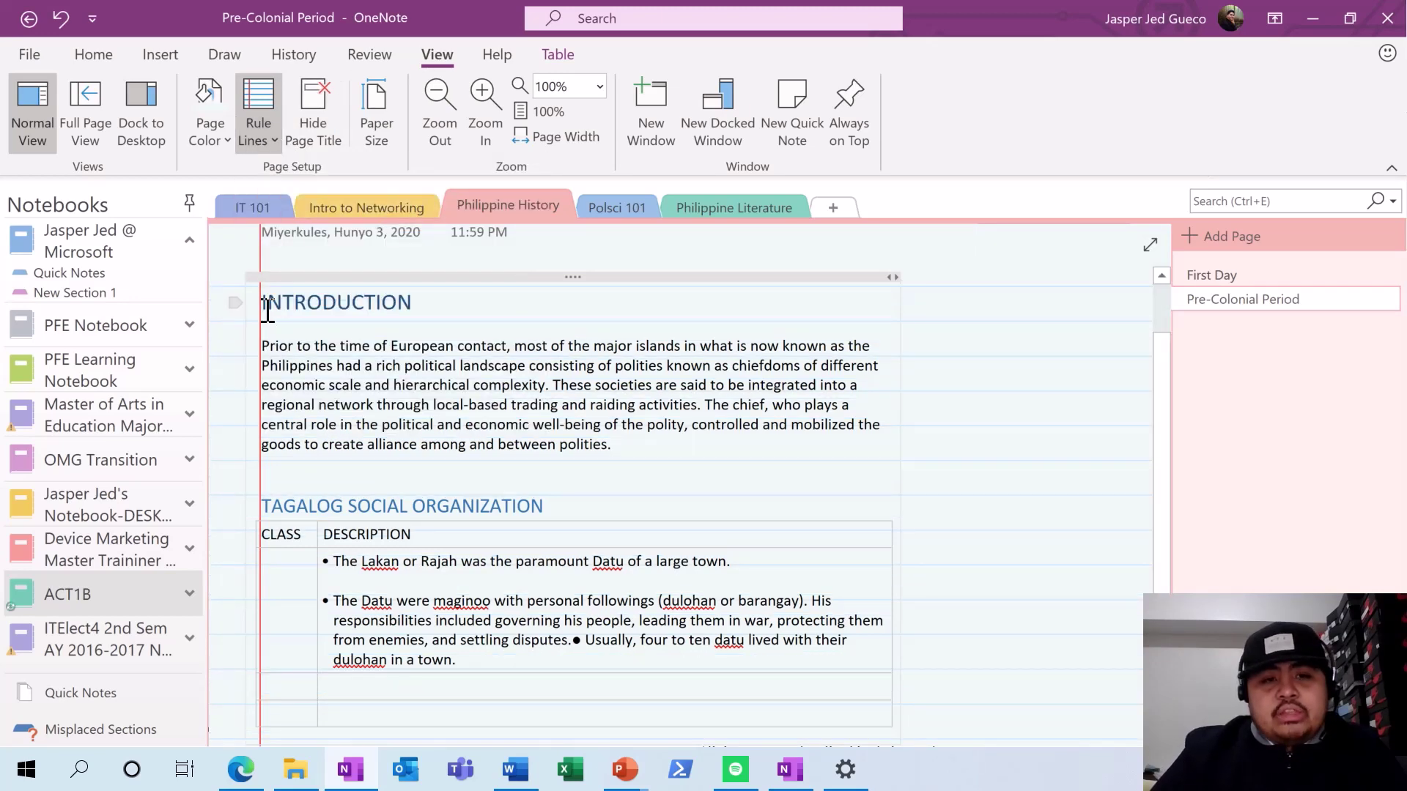
left_click(258, 136)
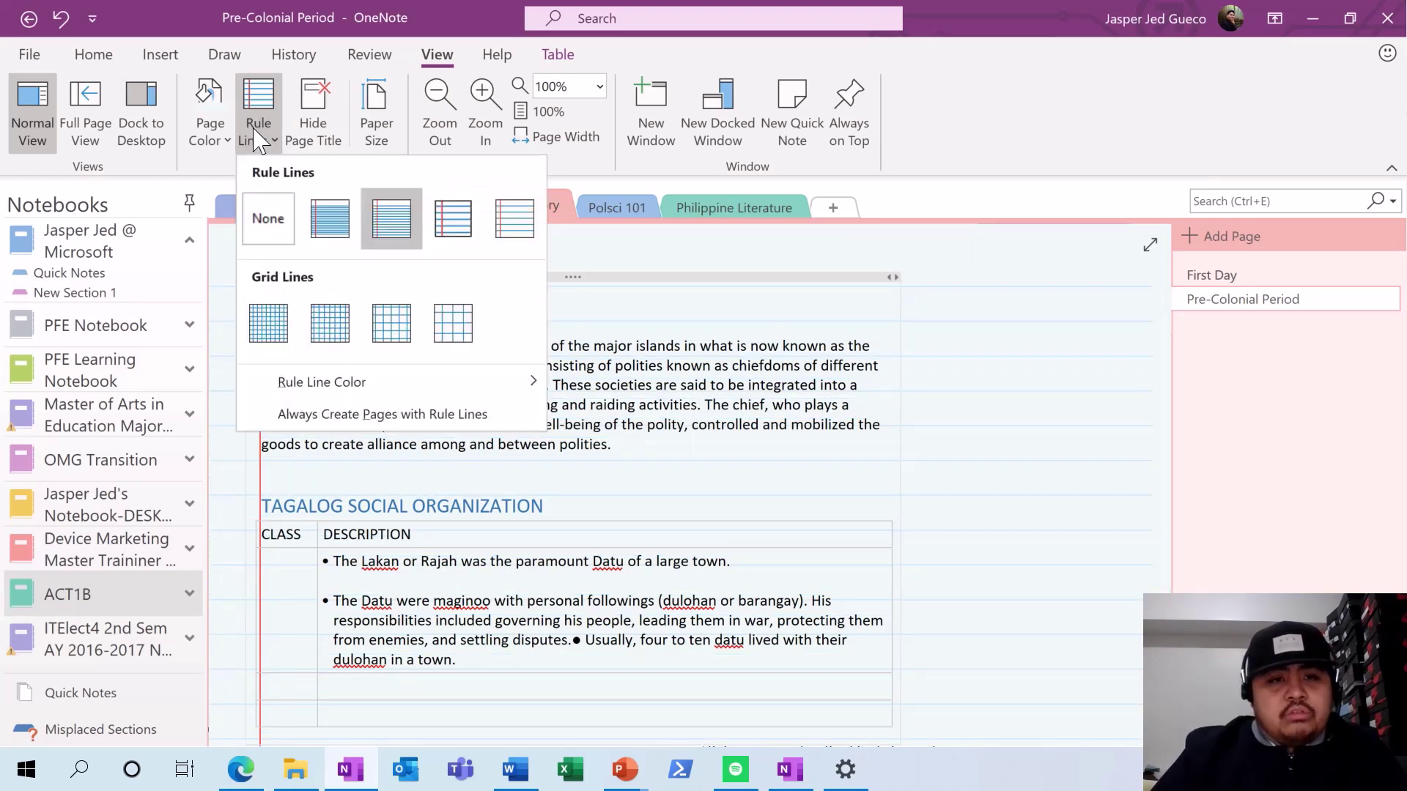
left_click(285, 338)
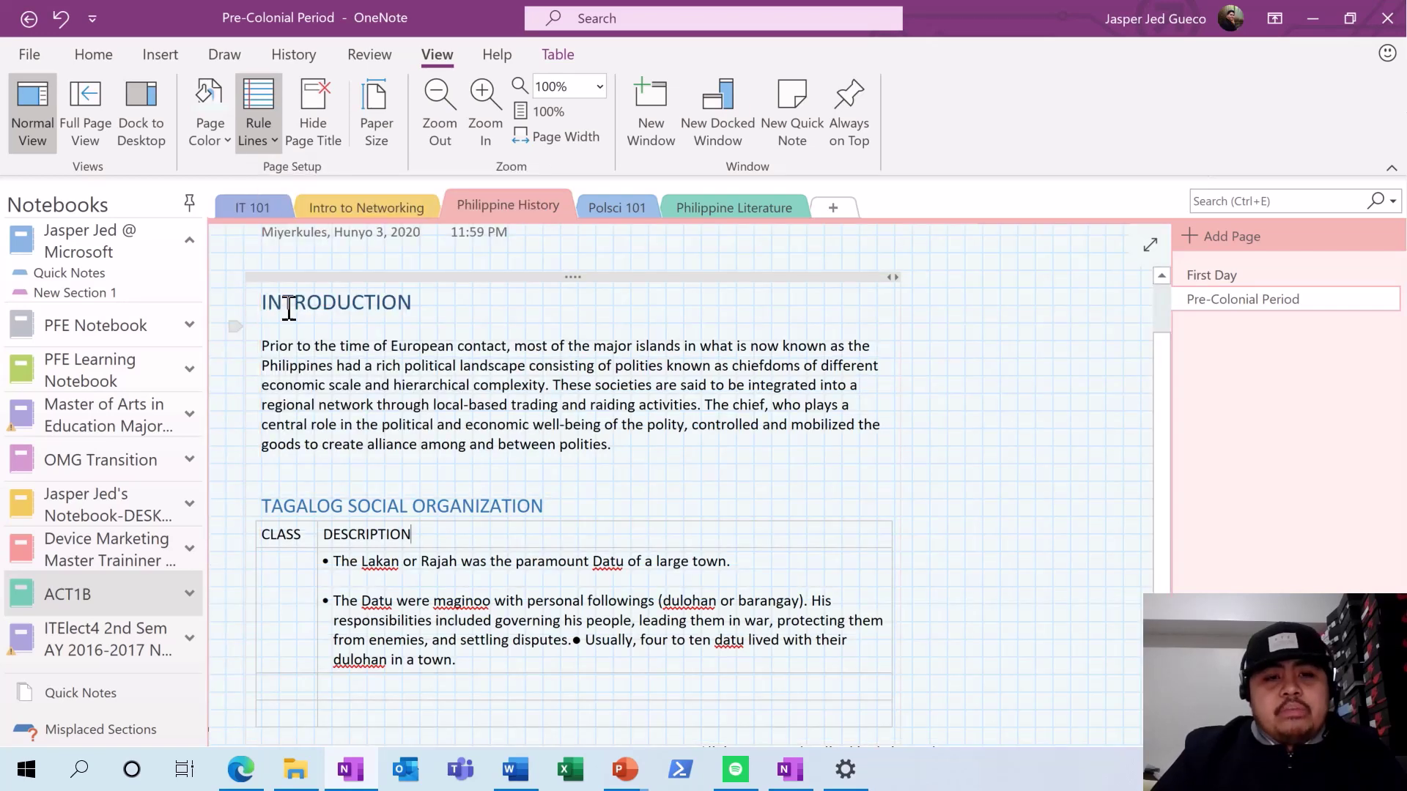
left_click(264, 140)
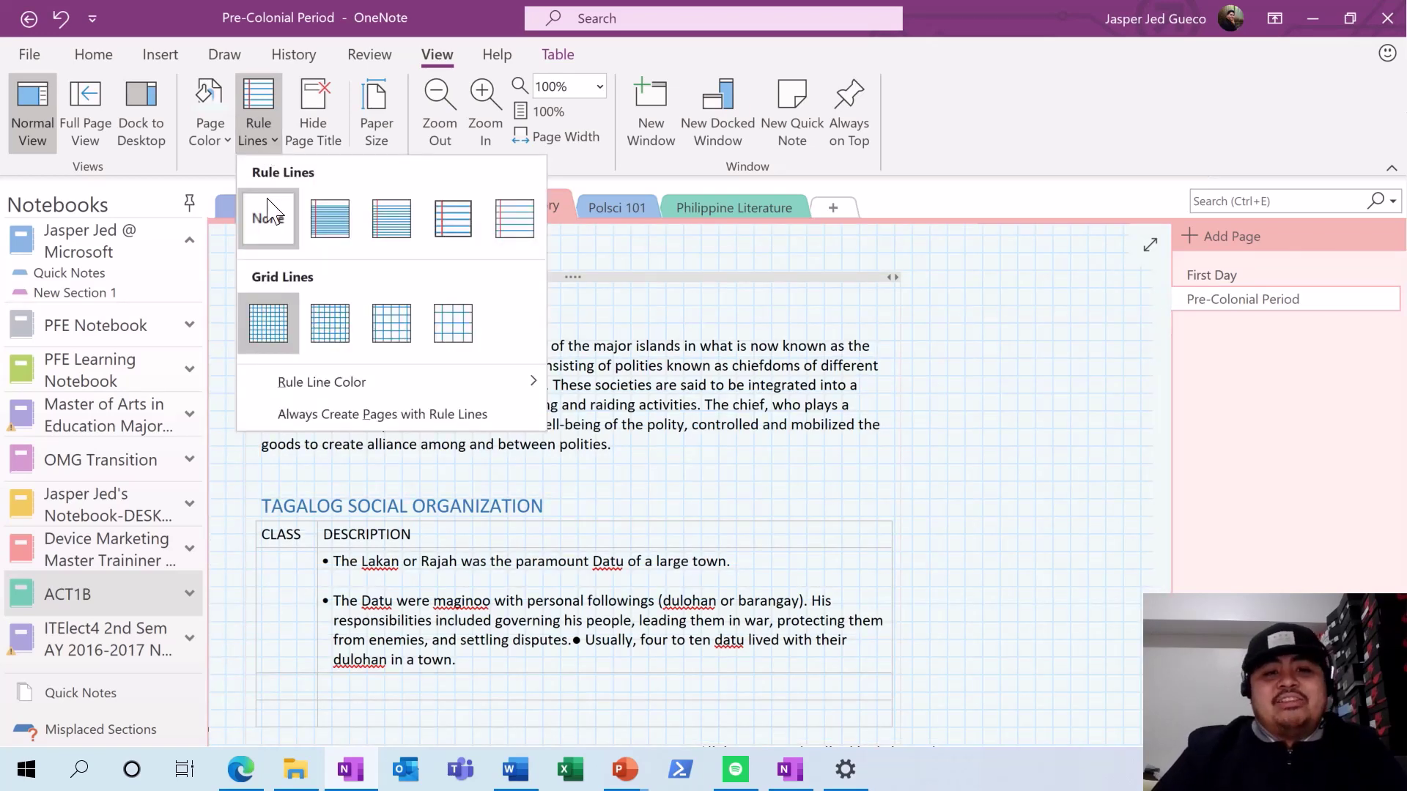
left_click(517, 220)
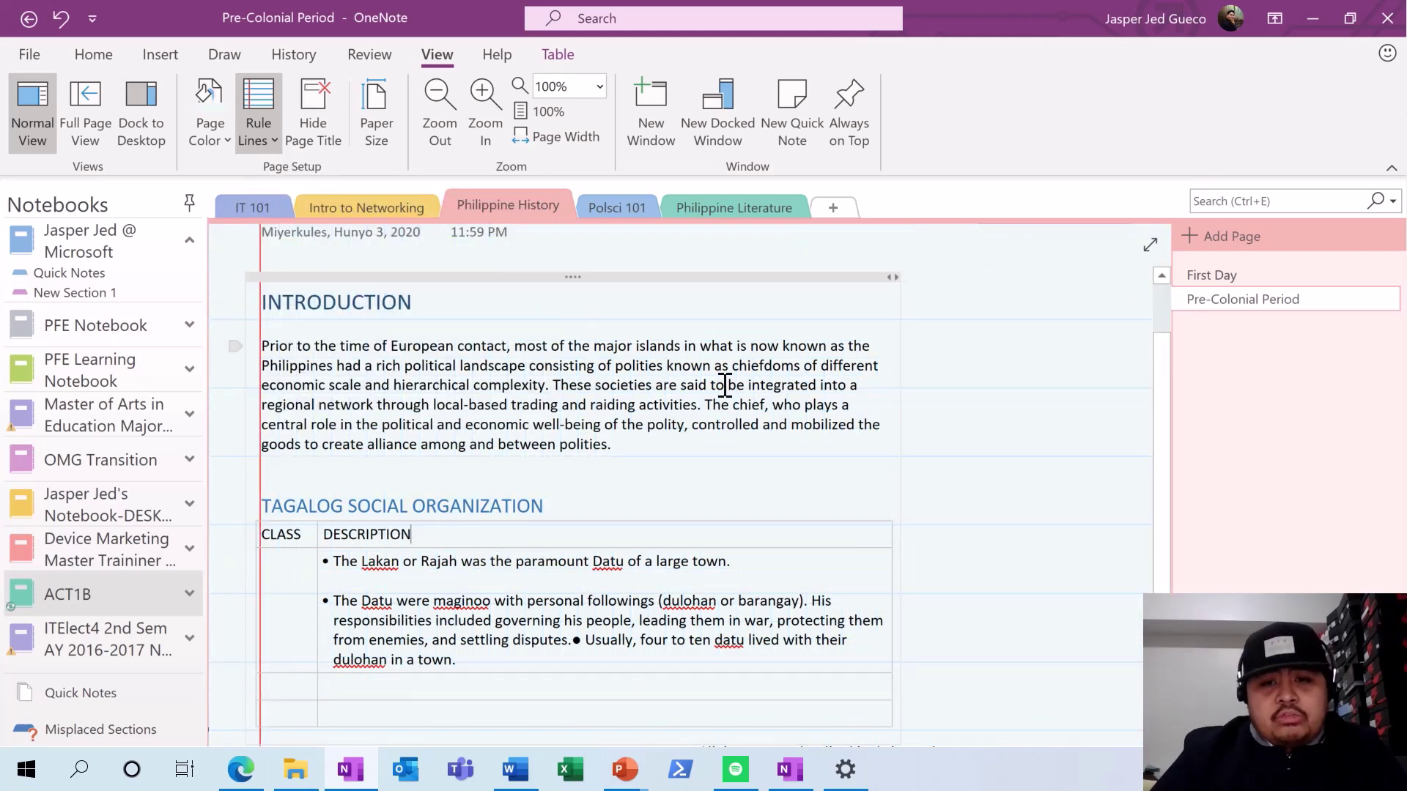
left_click(1067, 356)
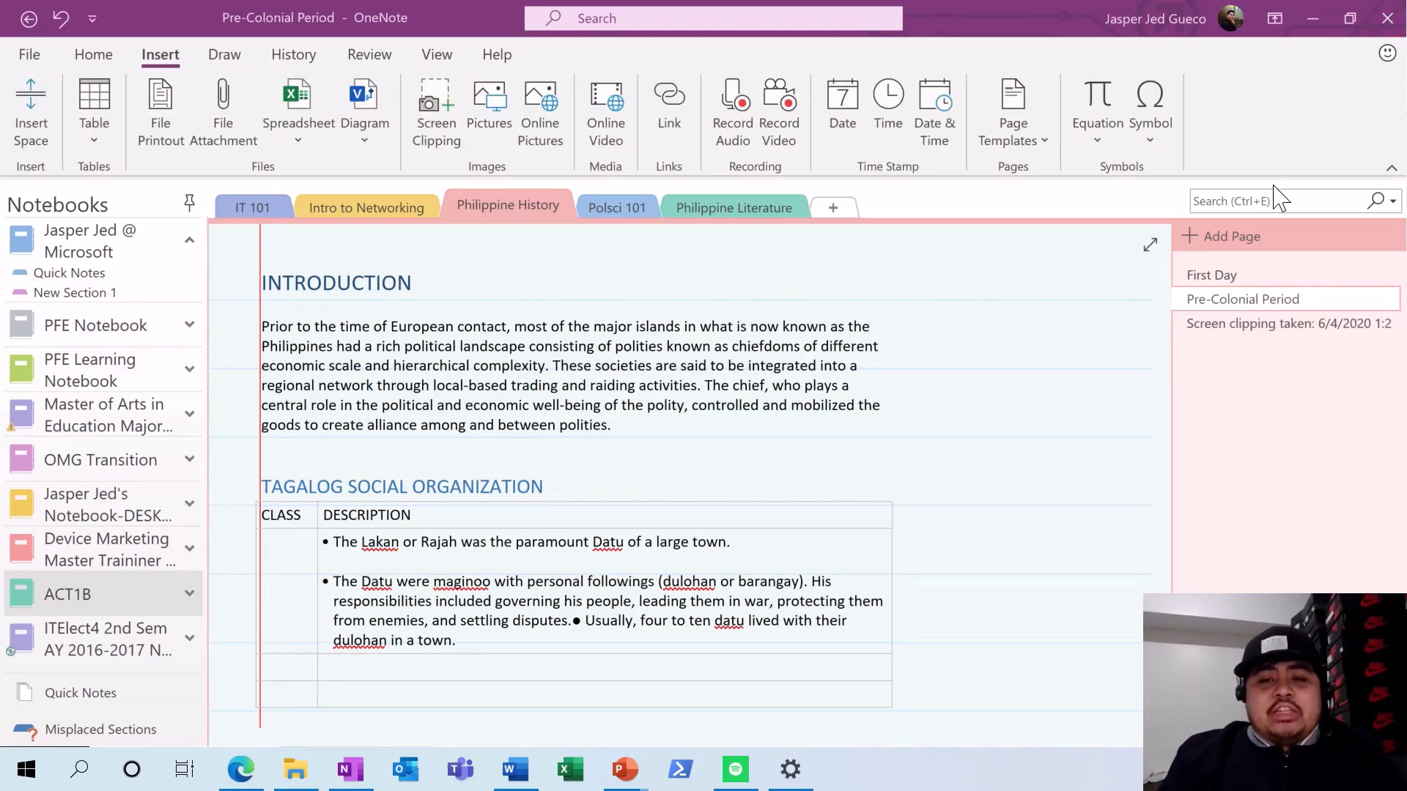
- Search for 'Maha', open the screen clipping page, and drag the Timawa and Maharlika image lower
left_click(1259, 201)
type("Maharlika")
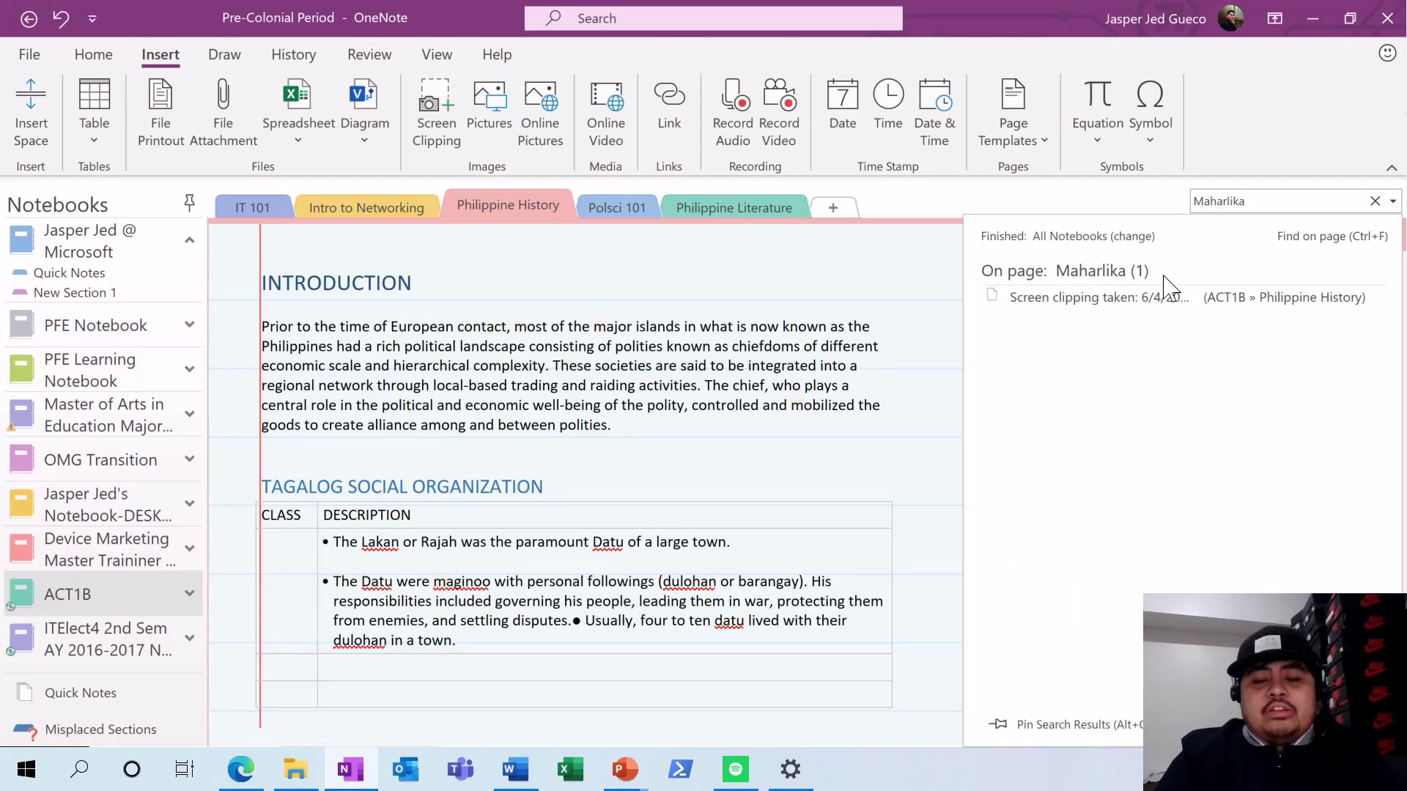
left_click(1165, 299)
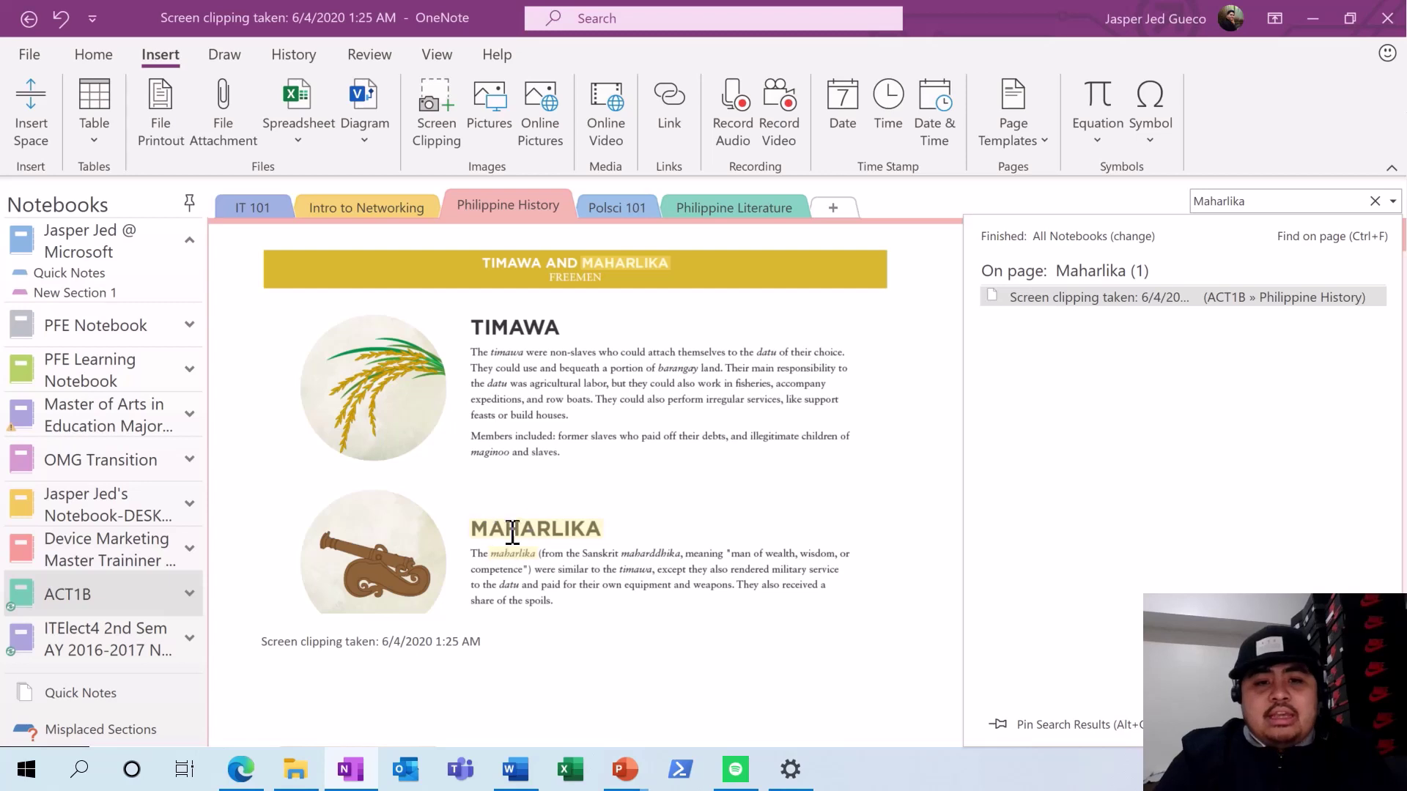
left_click(559, 392)
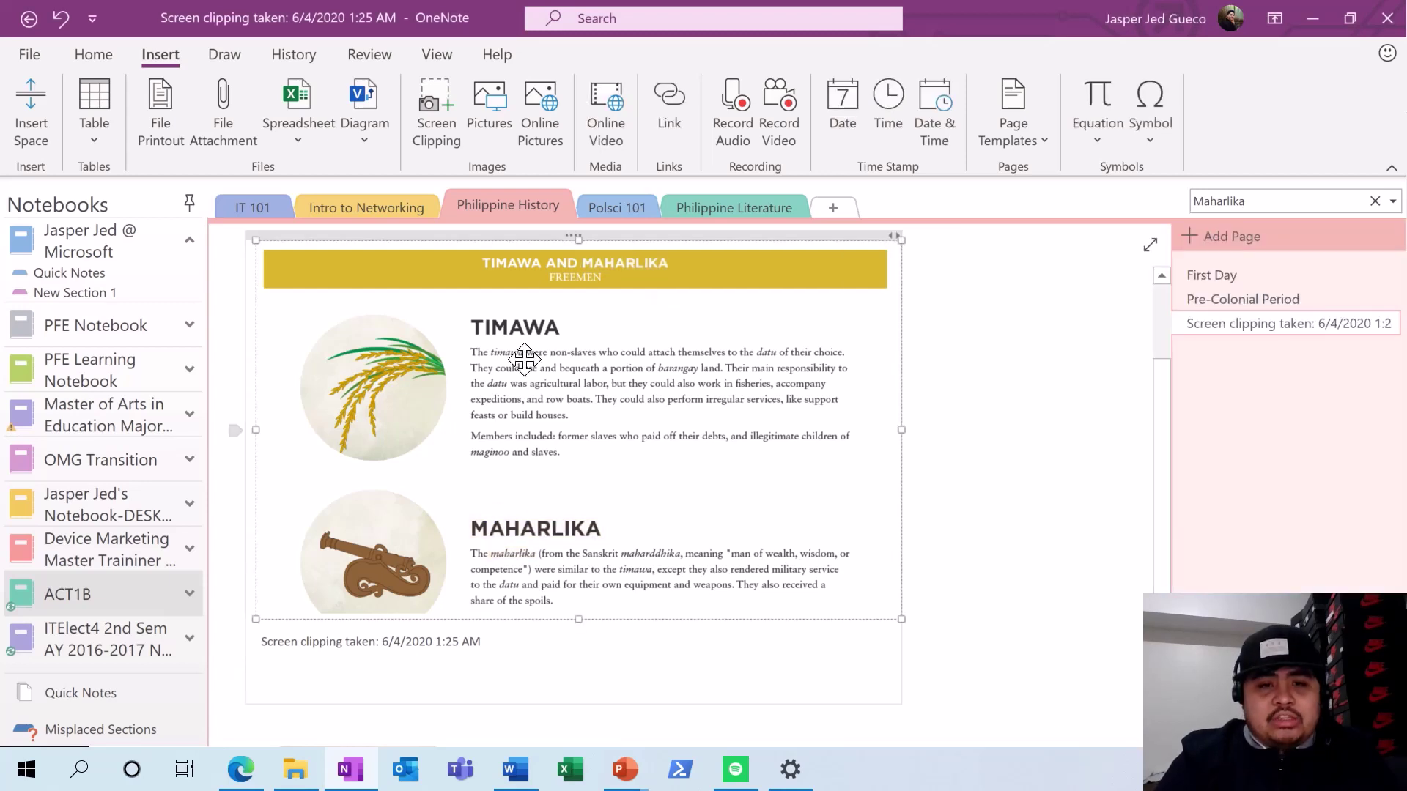
left_click_drag(525, 361, 542, 422)
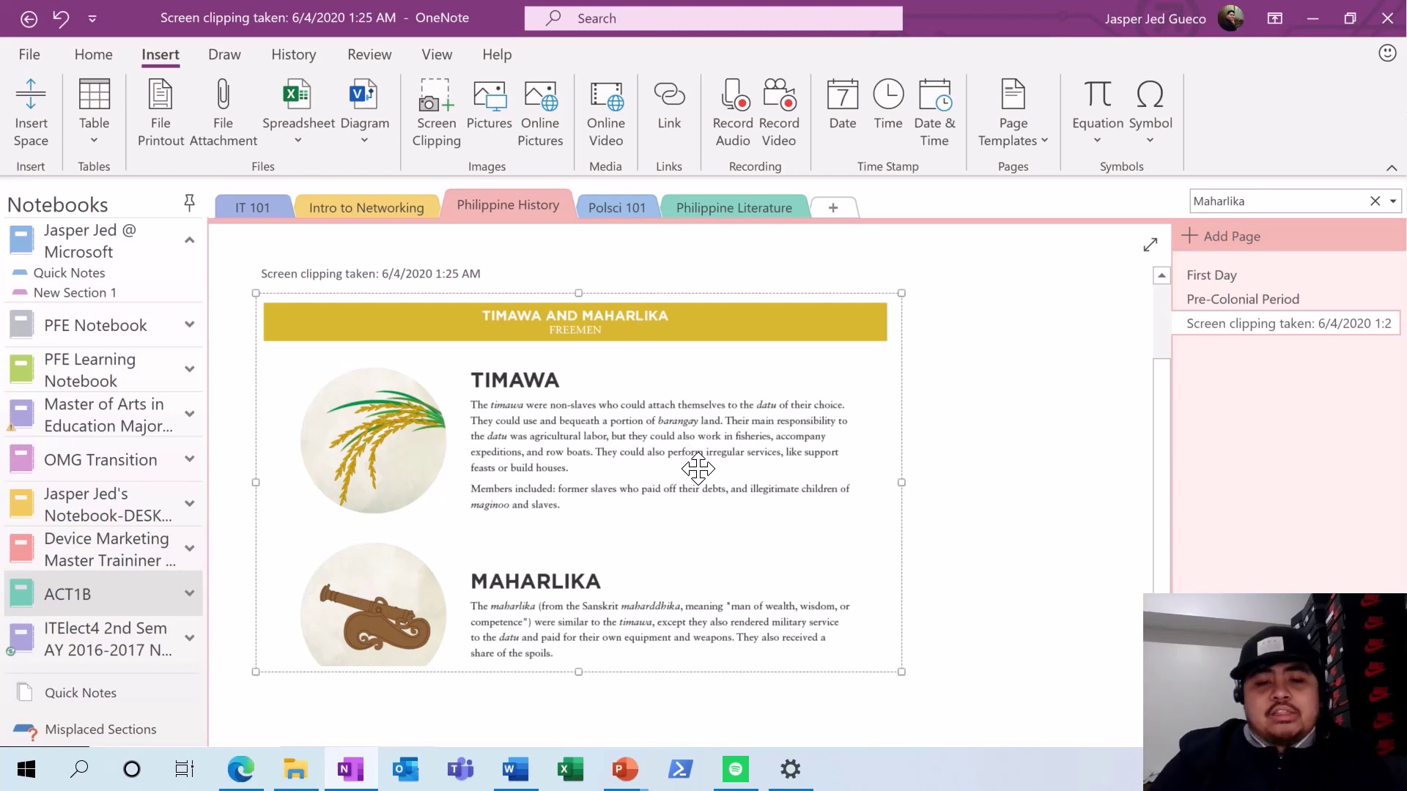
- Add a new section to the ACT1B notebook named Private Section
left_click(847, 211)
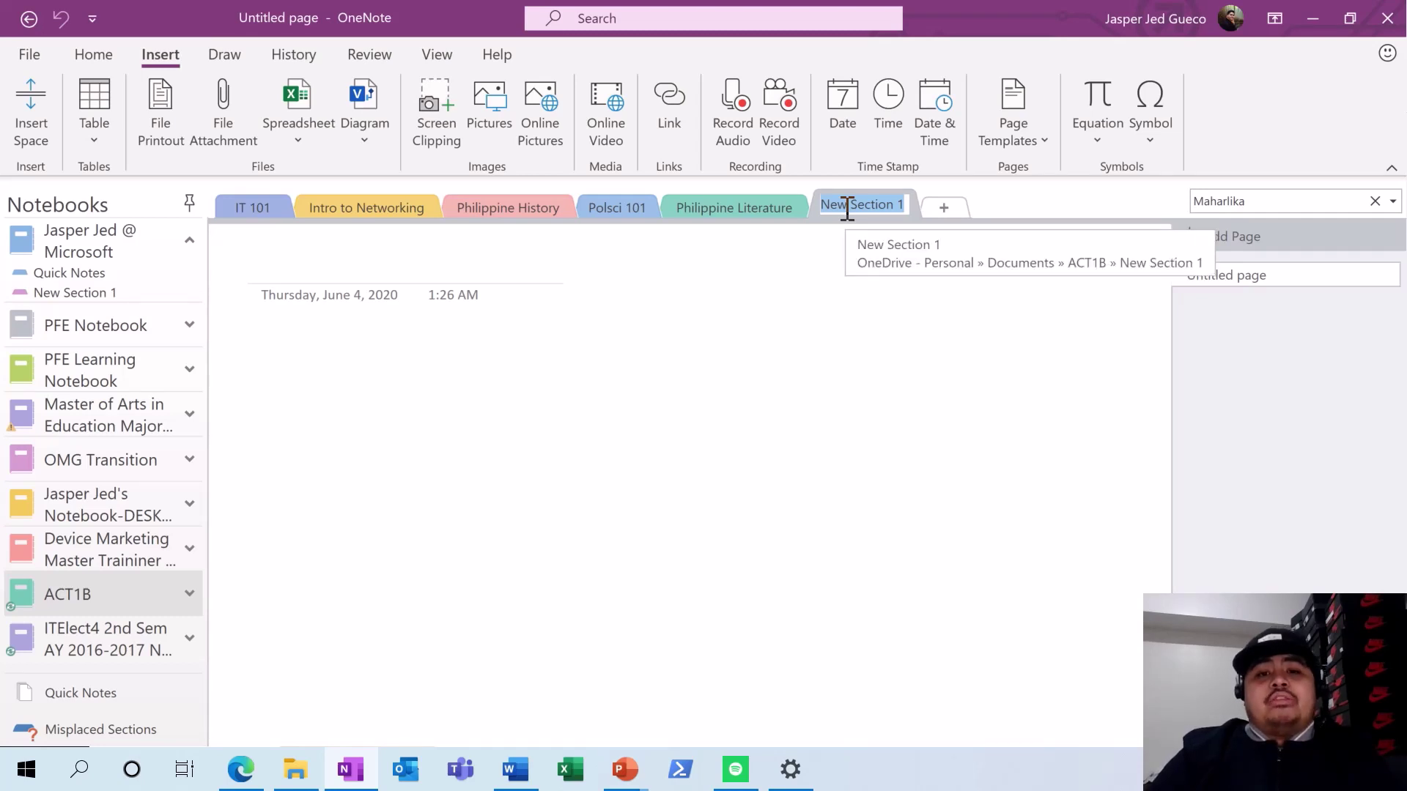
type("Privat")
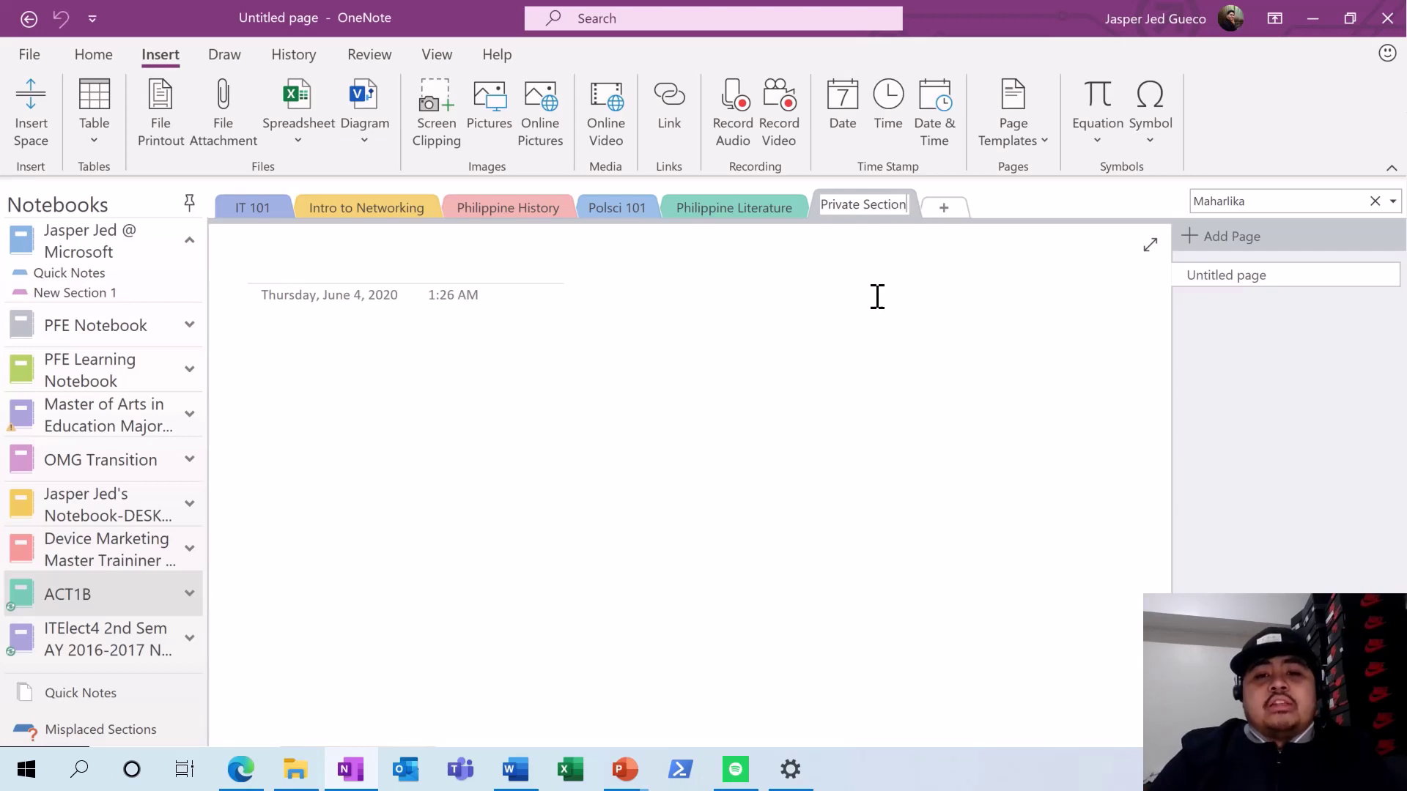
key("Return")
- Set a password on the Private Section and confirm it is locked by switching sections
right_click(878, 212)
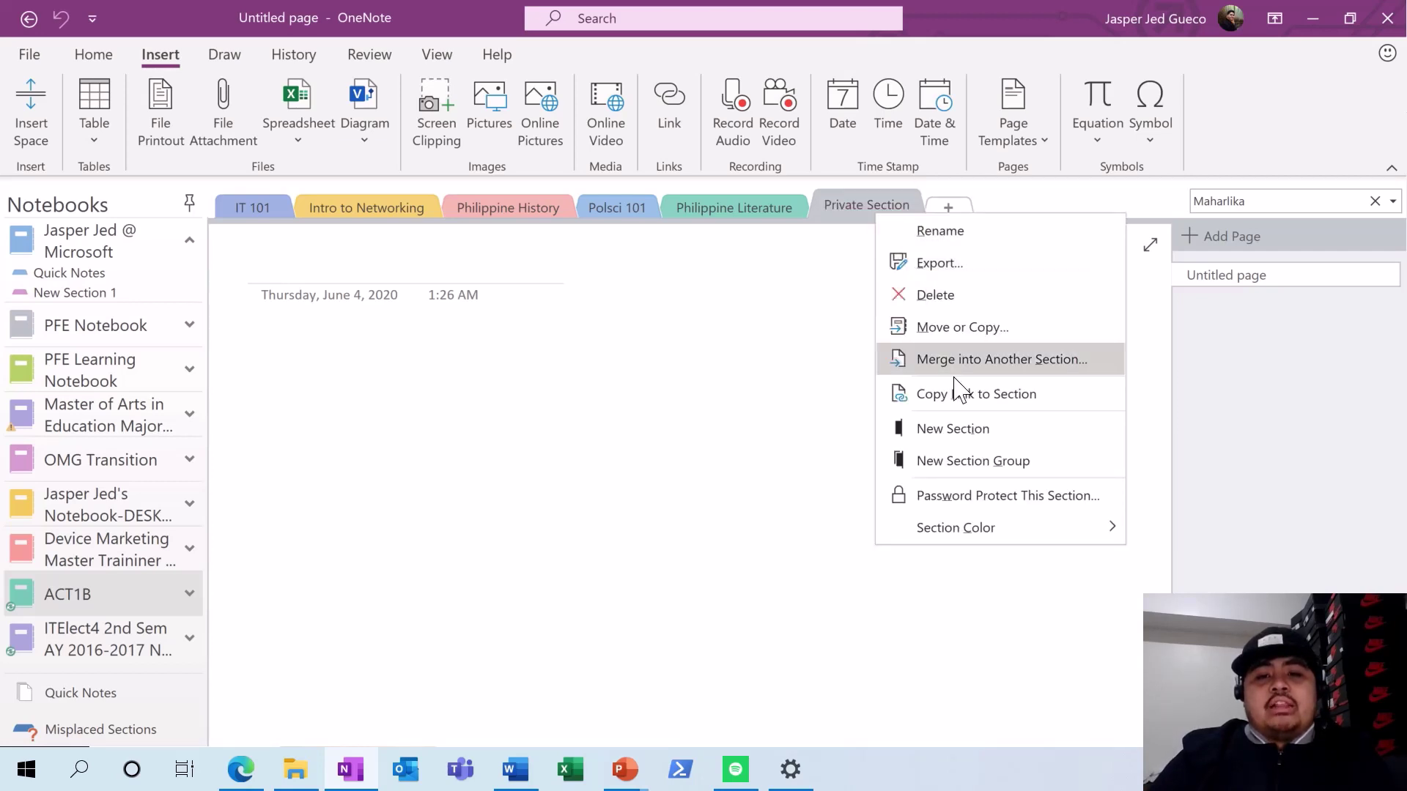
left_click(986, 496)
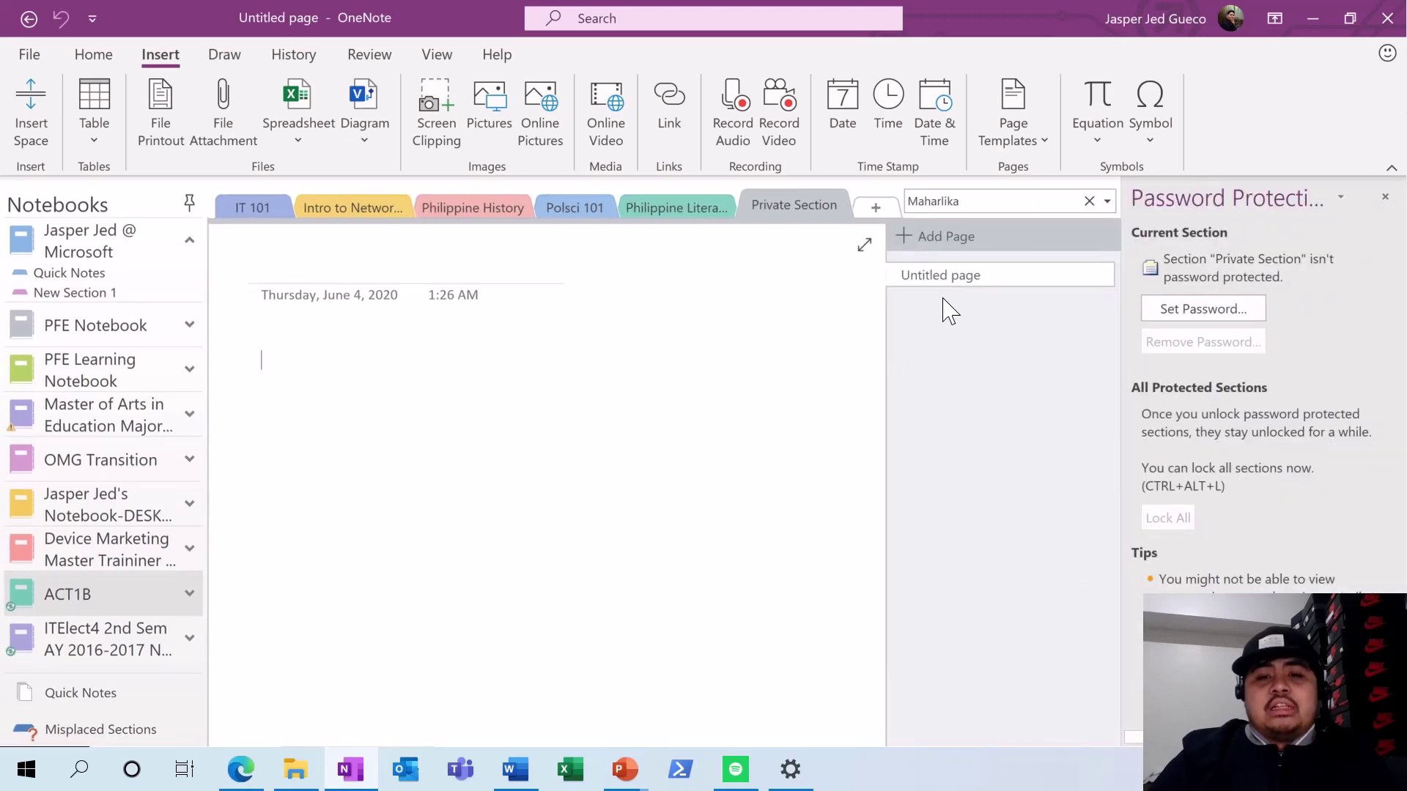
left_click(1170, 312)
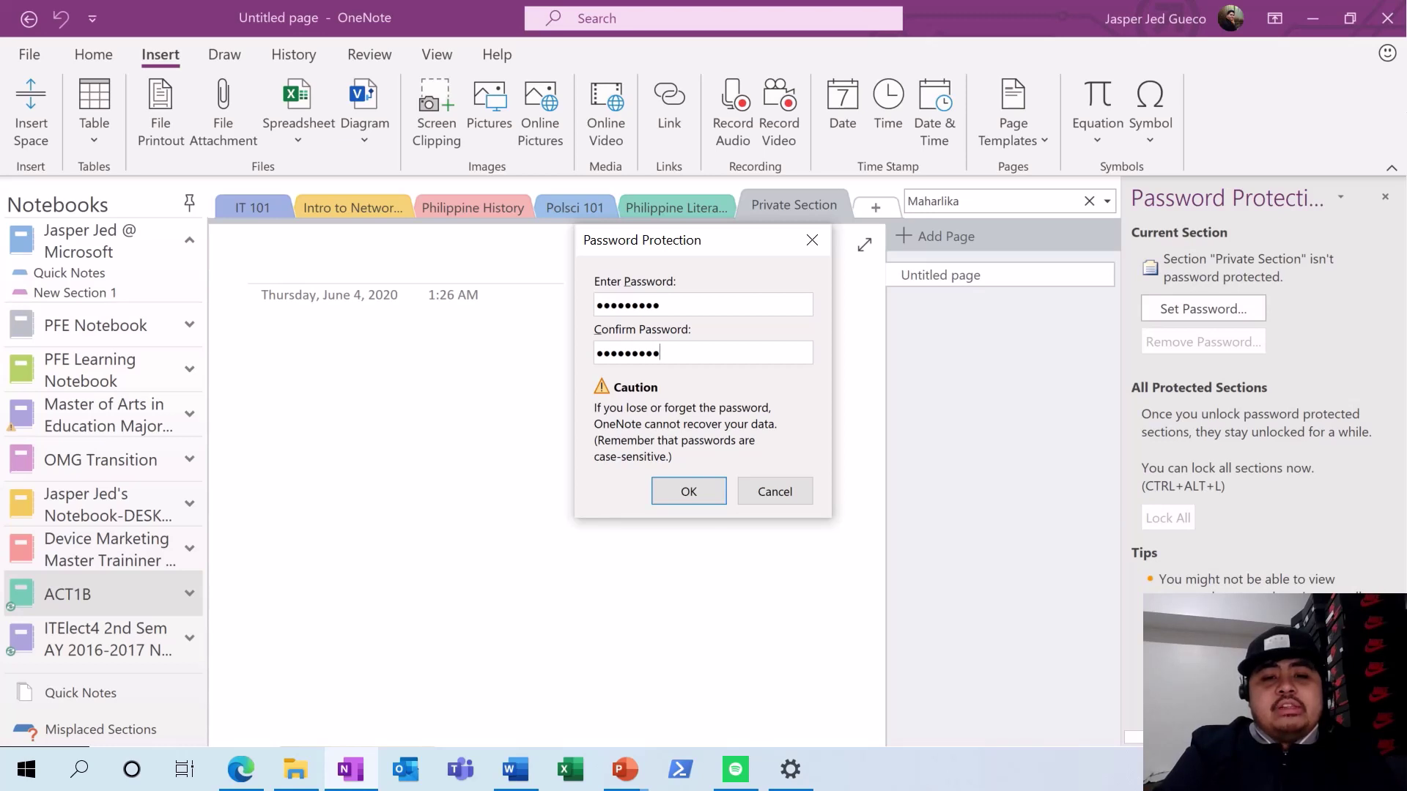
left_click(689, 491)
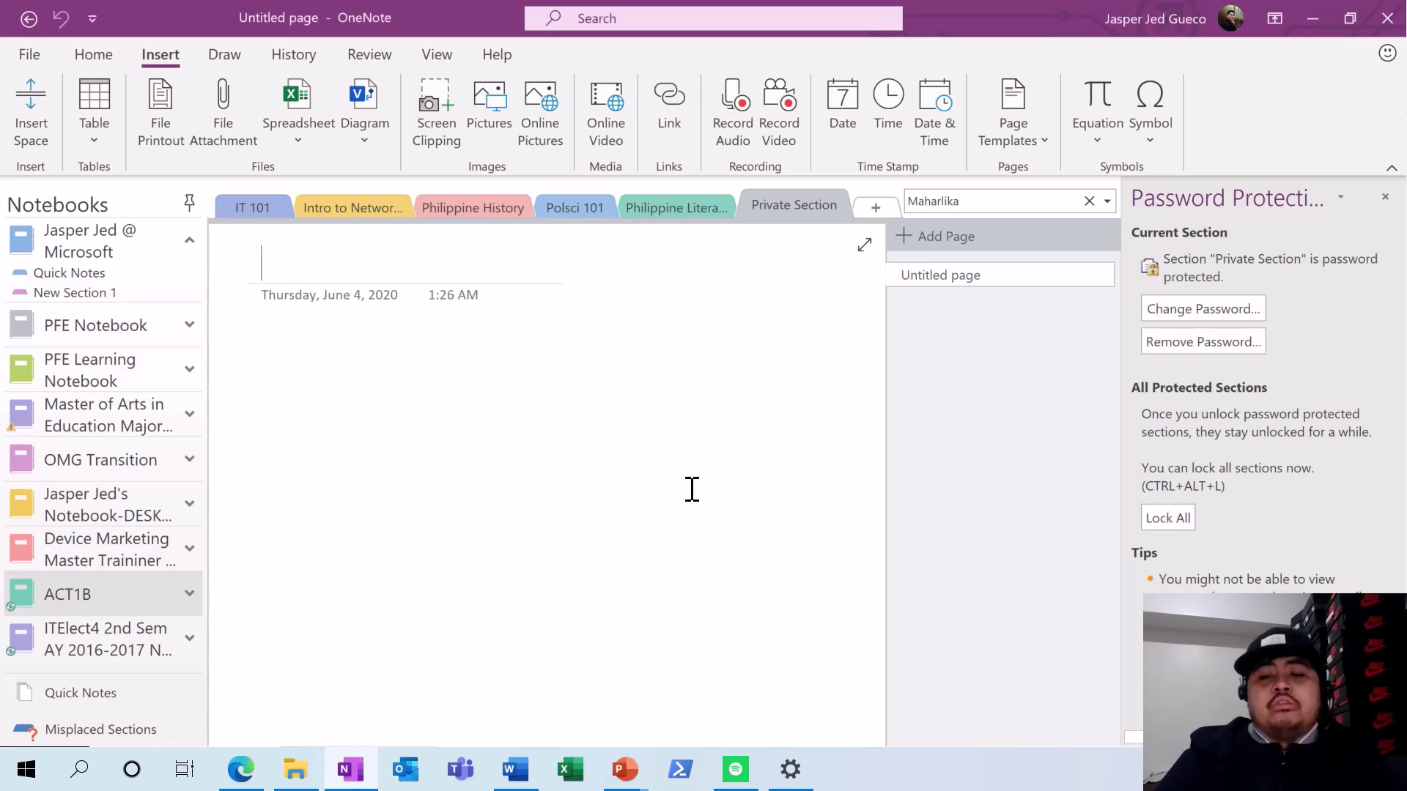
left_click(1385, 196)
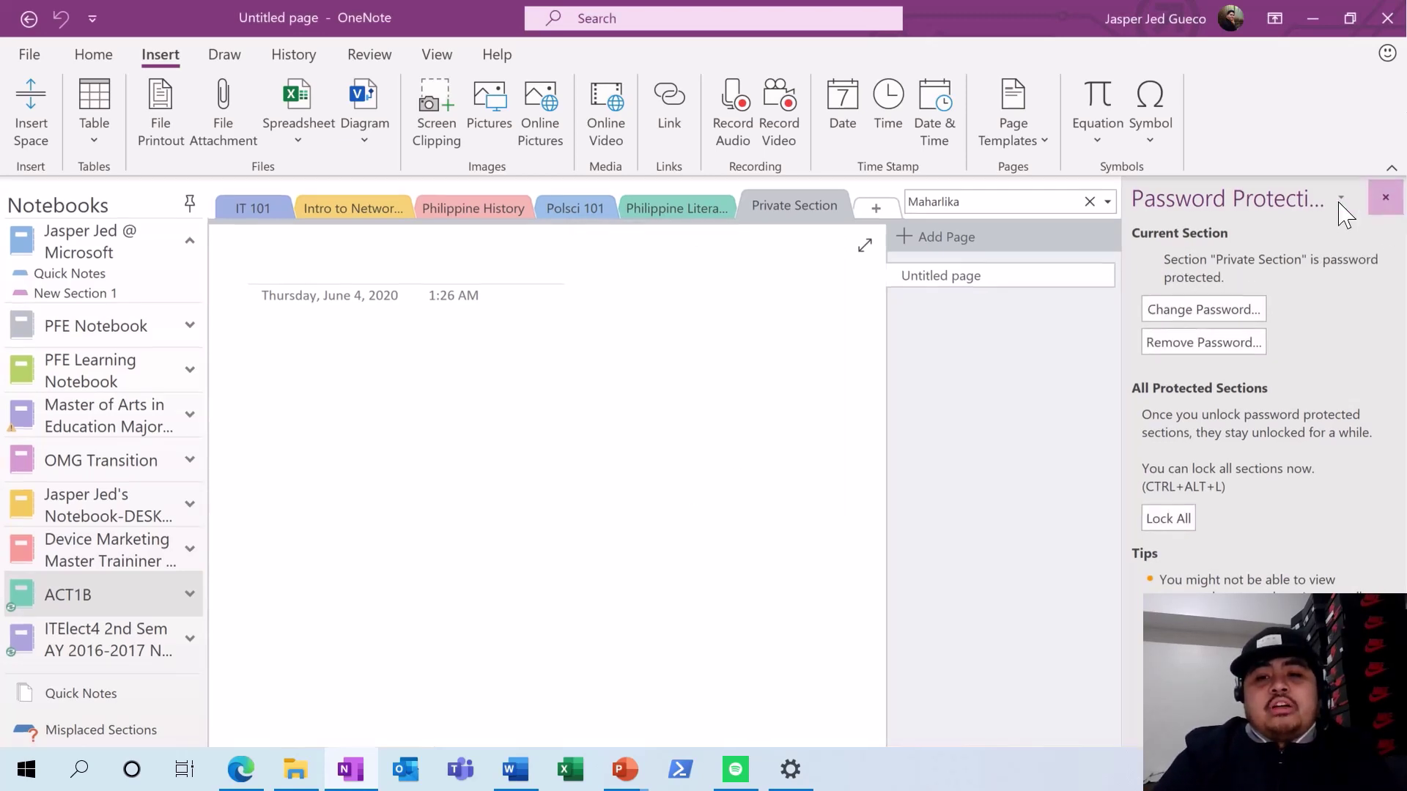
left_click(736, 214)
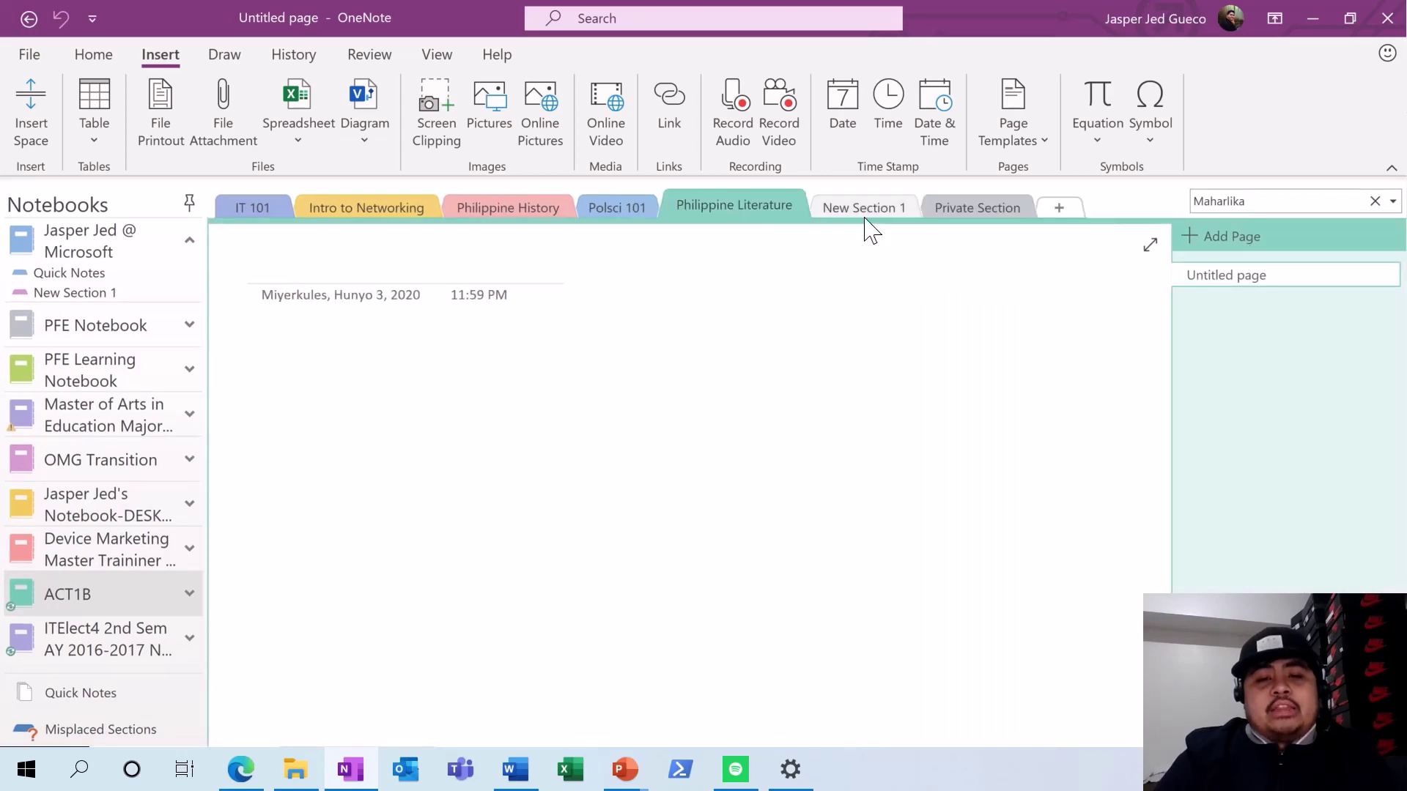
left_click(954, 211)
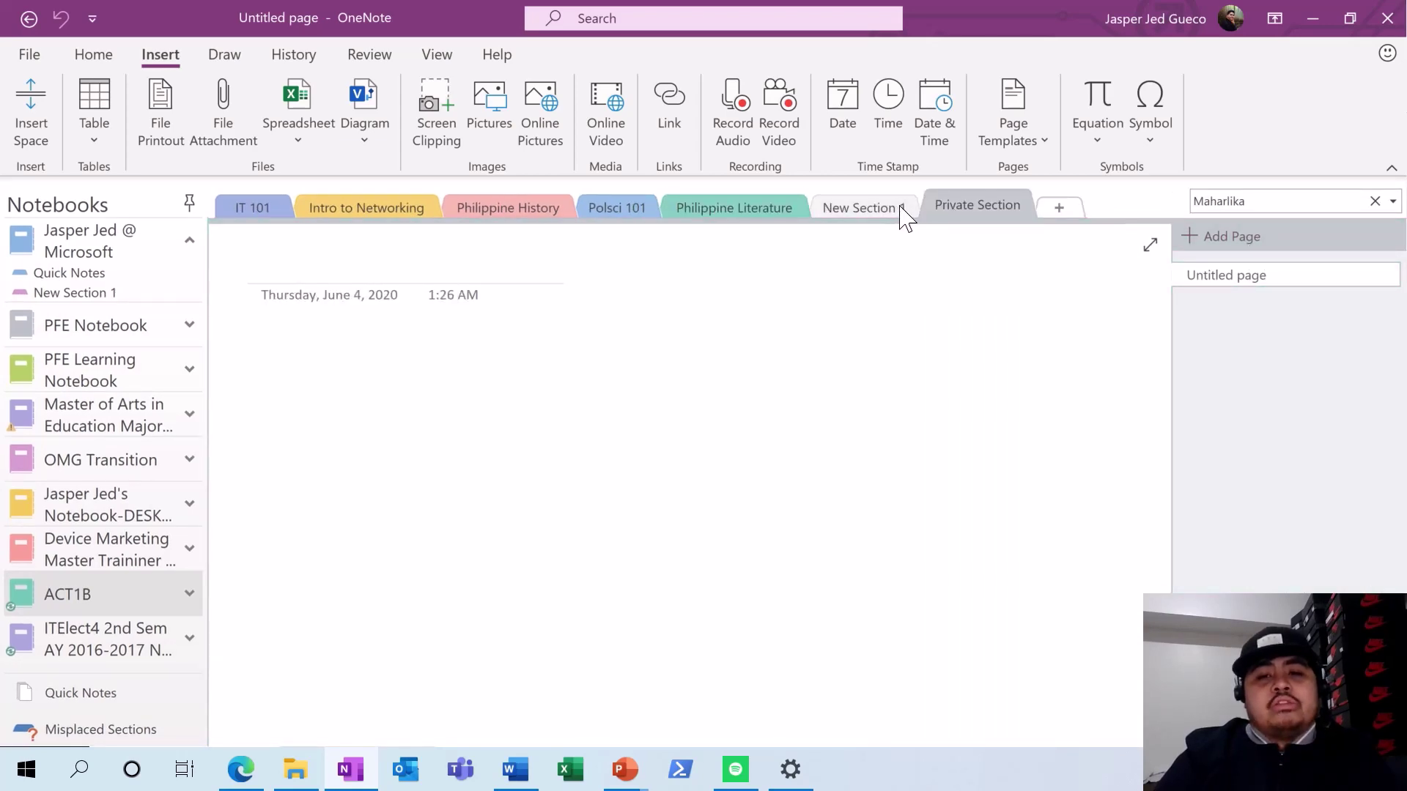
- Restart OneNote, unlock the Private Section by entering its password, and select New Section 1
left_click(1387, 19)
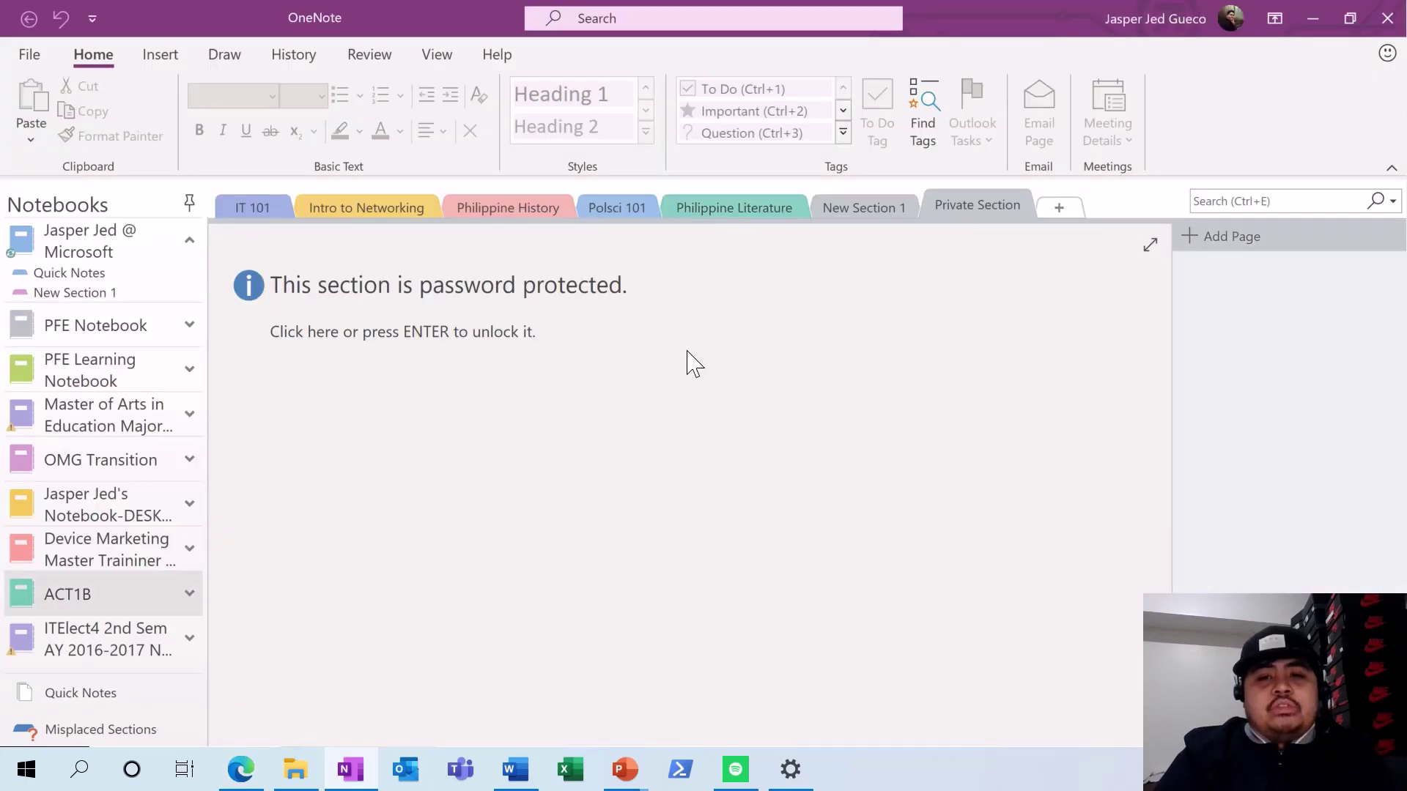
left_click(740, 333)
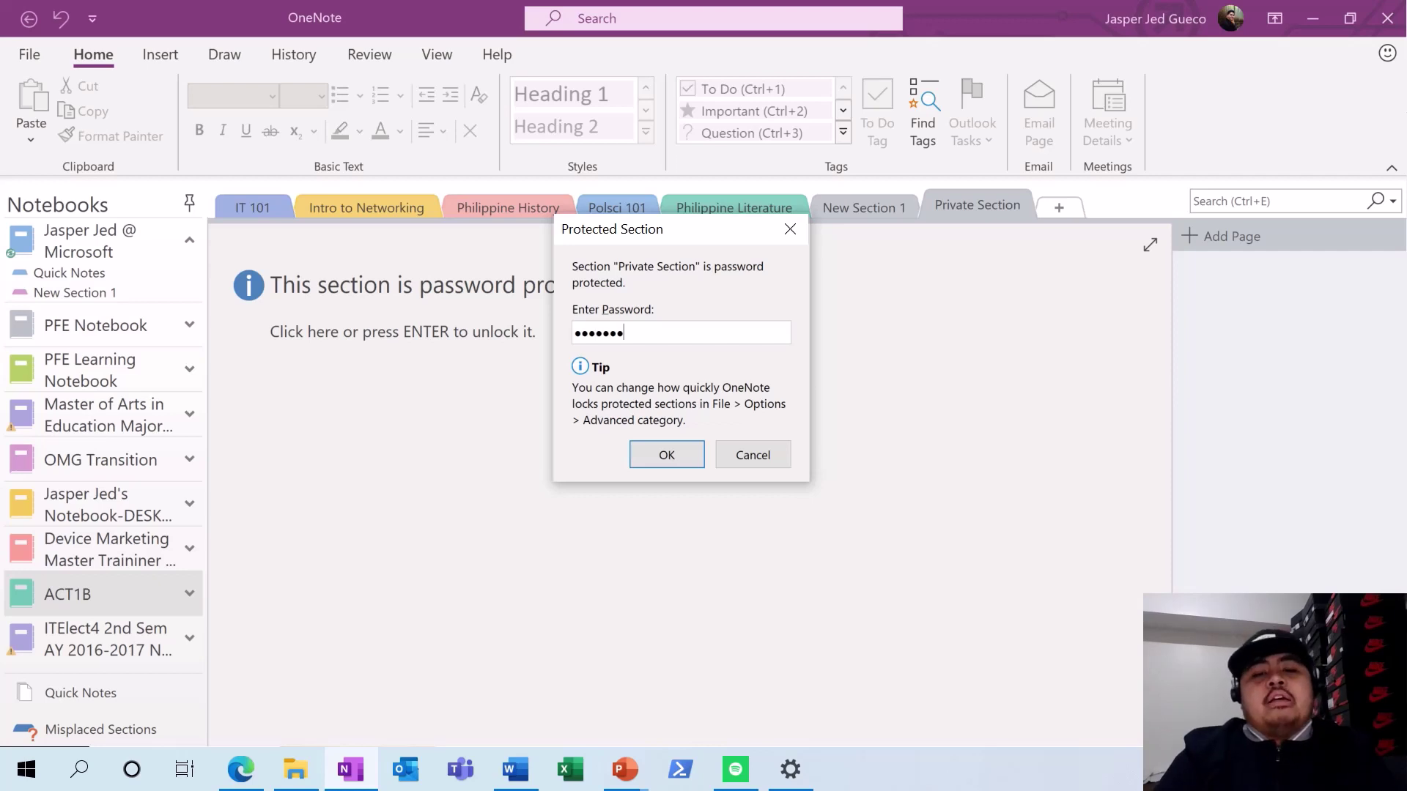
key("Return")
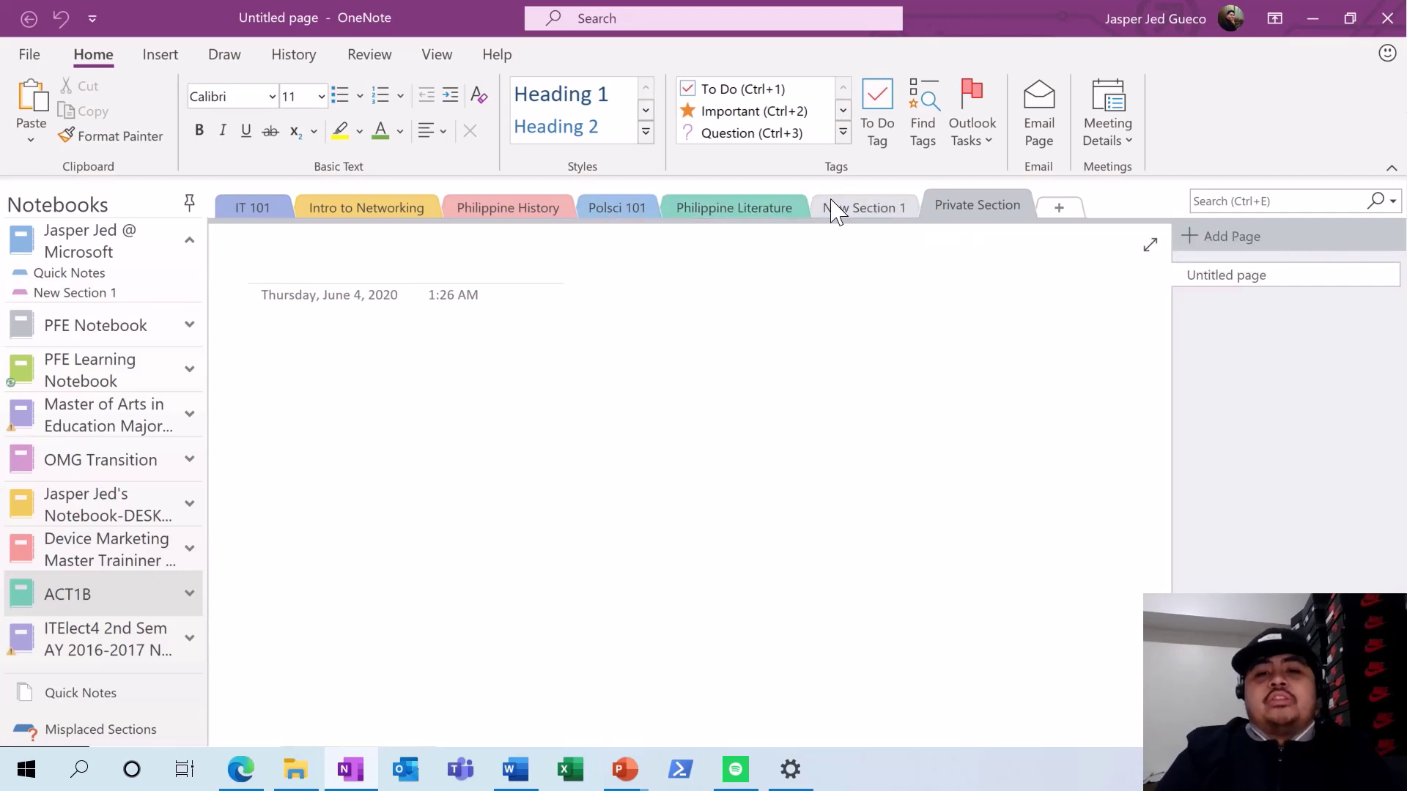
left_click(879, 211)
right_click(876, 213)
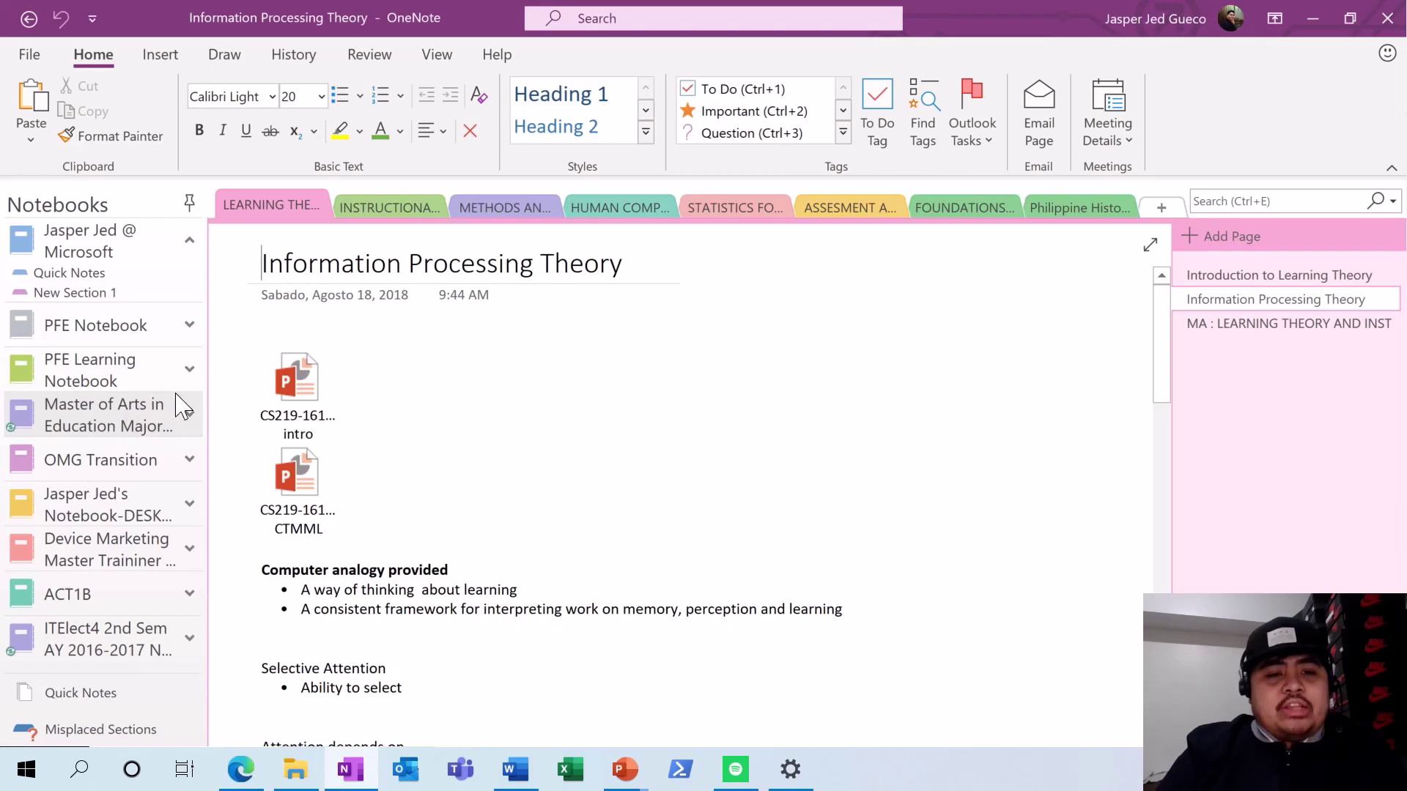
- Expand another notebook and scroll through its list of sections
left_click(191, 415)
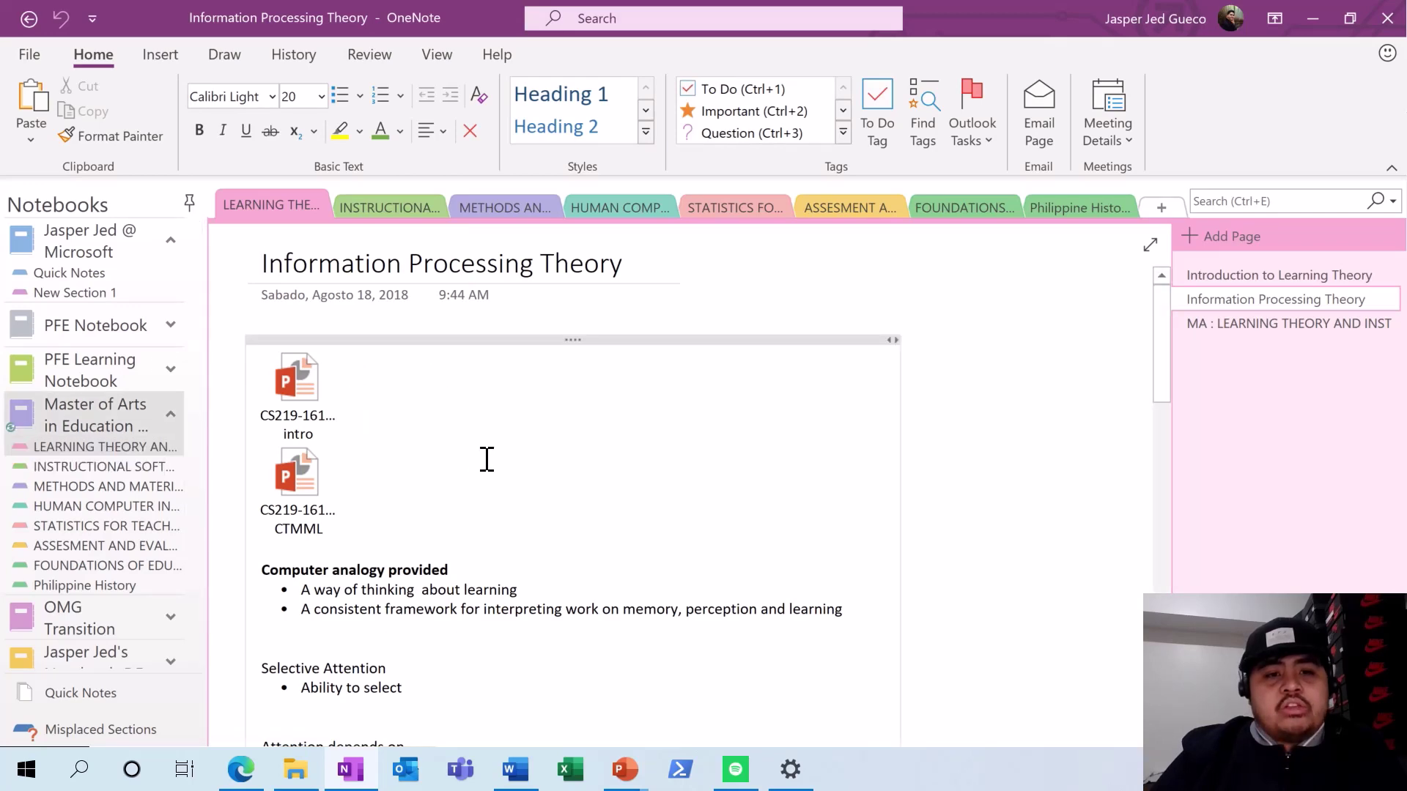
scroll(489, 458, "down", 5)
scroll(489, 458, "down", 10)
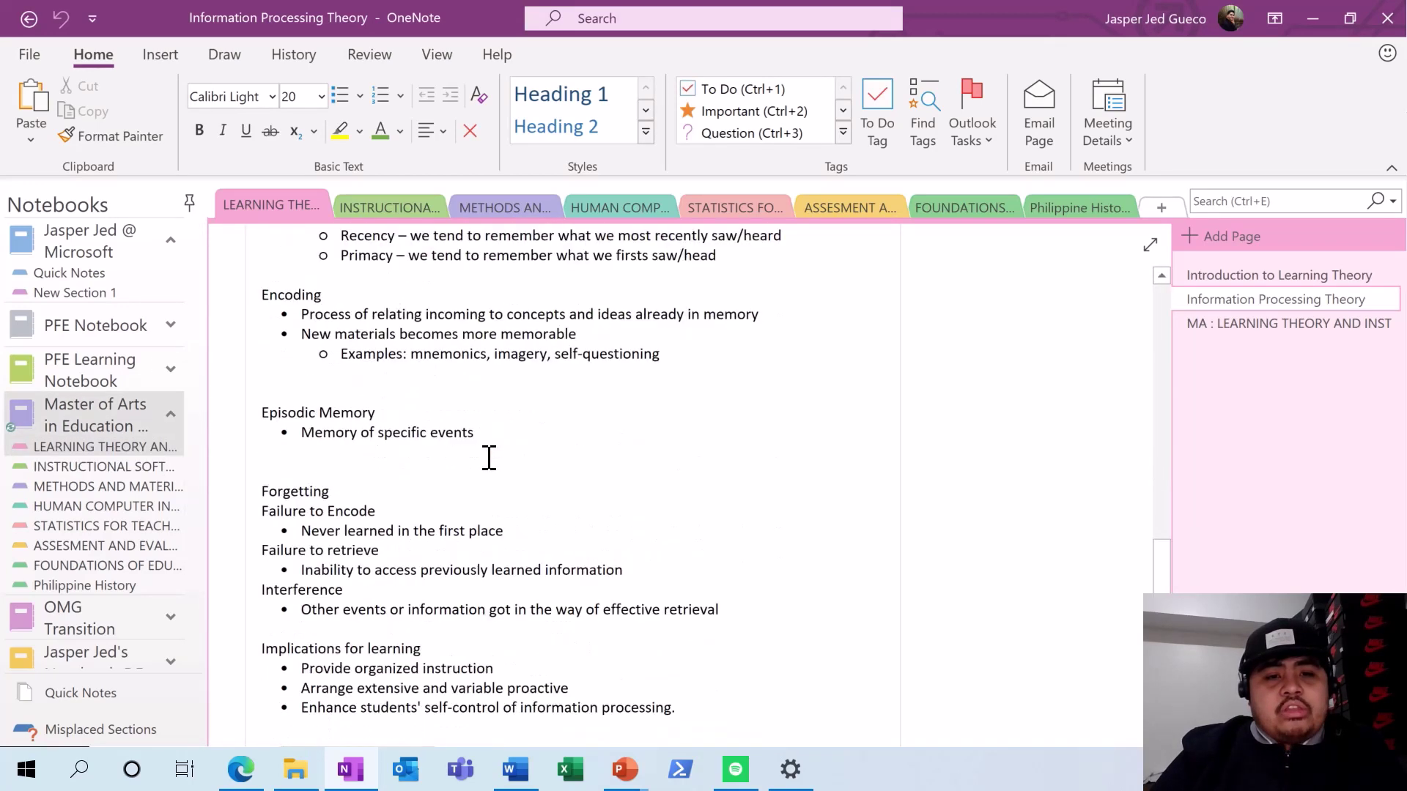
scroll(489, 456, "up", 15)
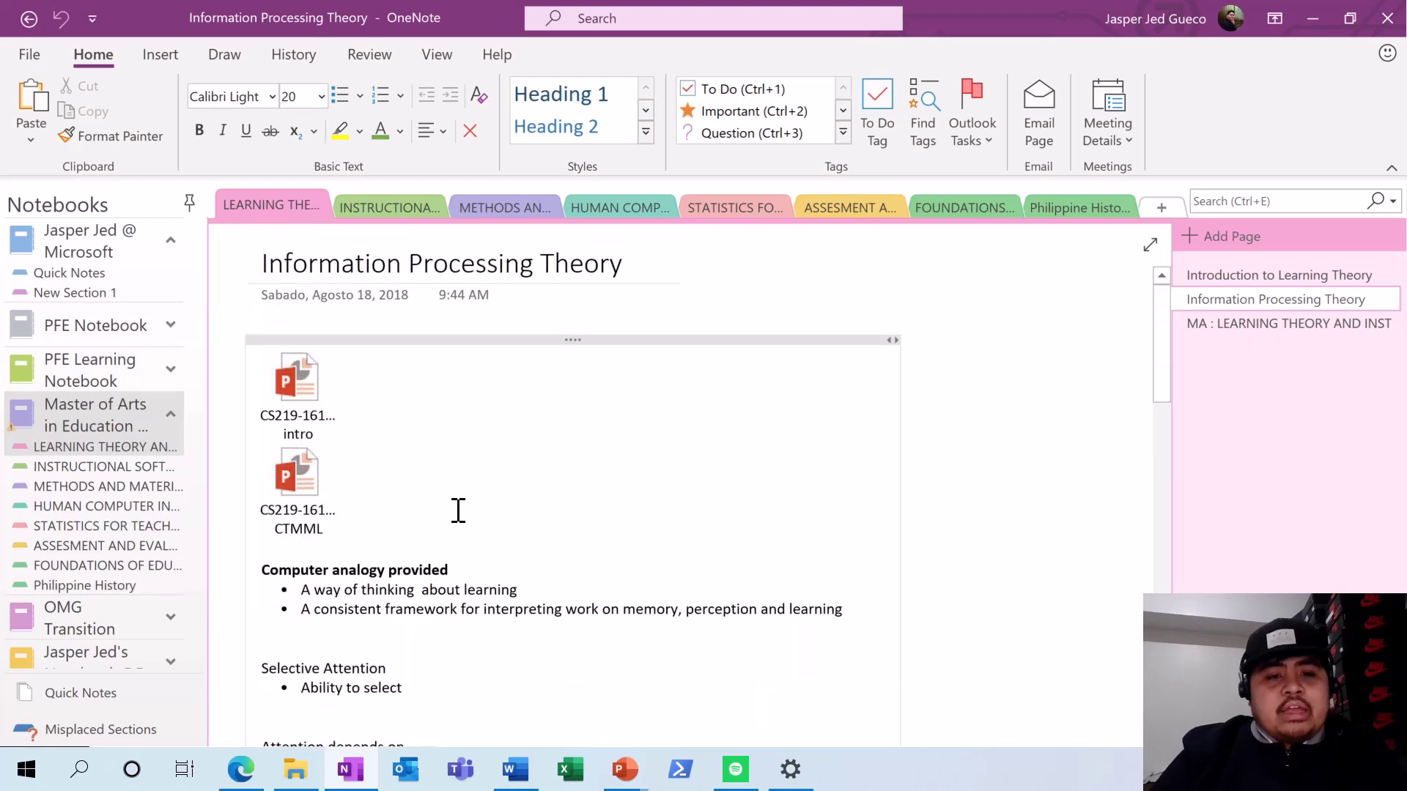
- Open the statistics section and browse its Syllabus and Day 2 Activity pages
left_click(728, 216)
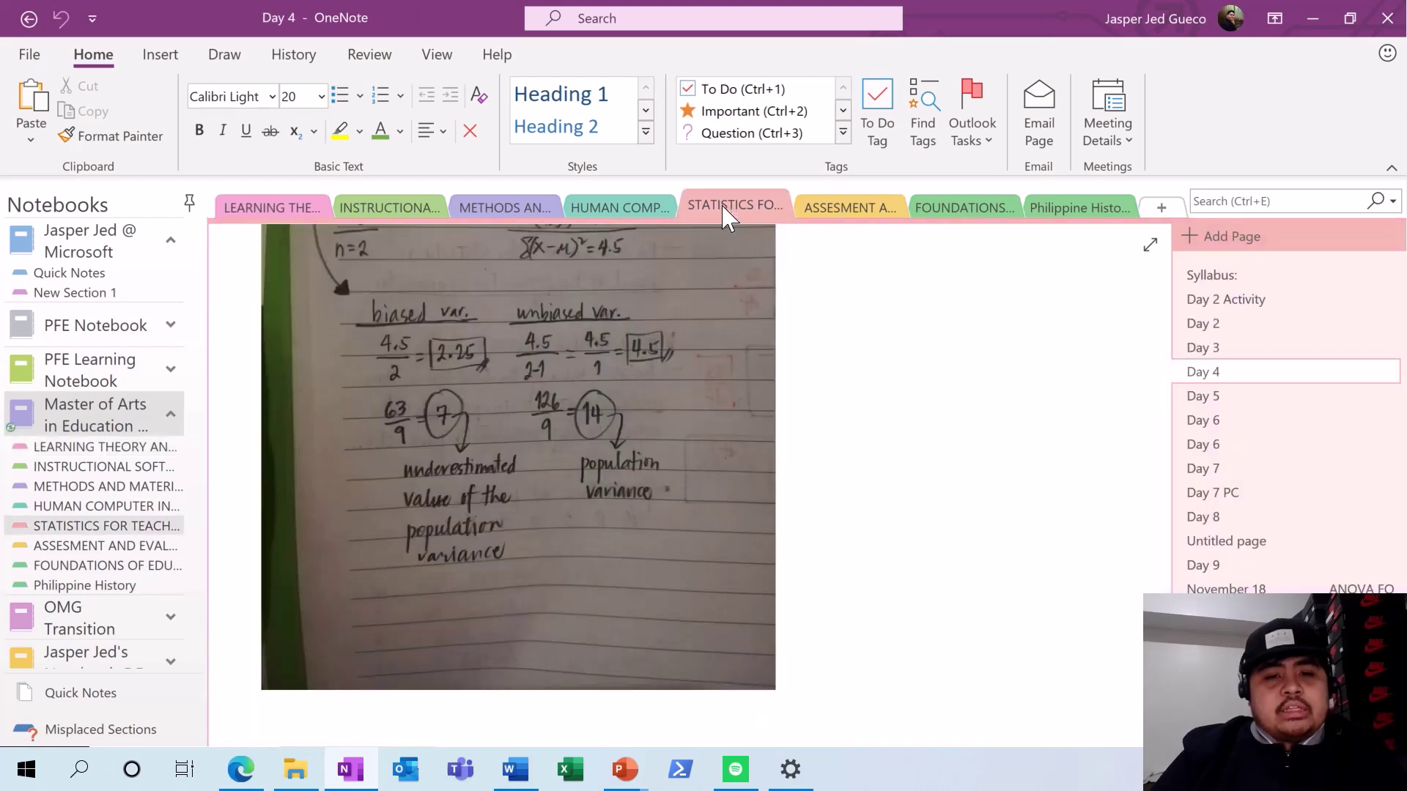
left_click(1211, 278)
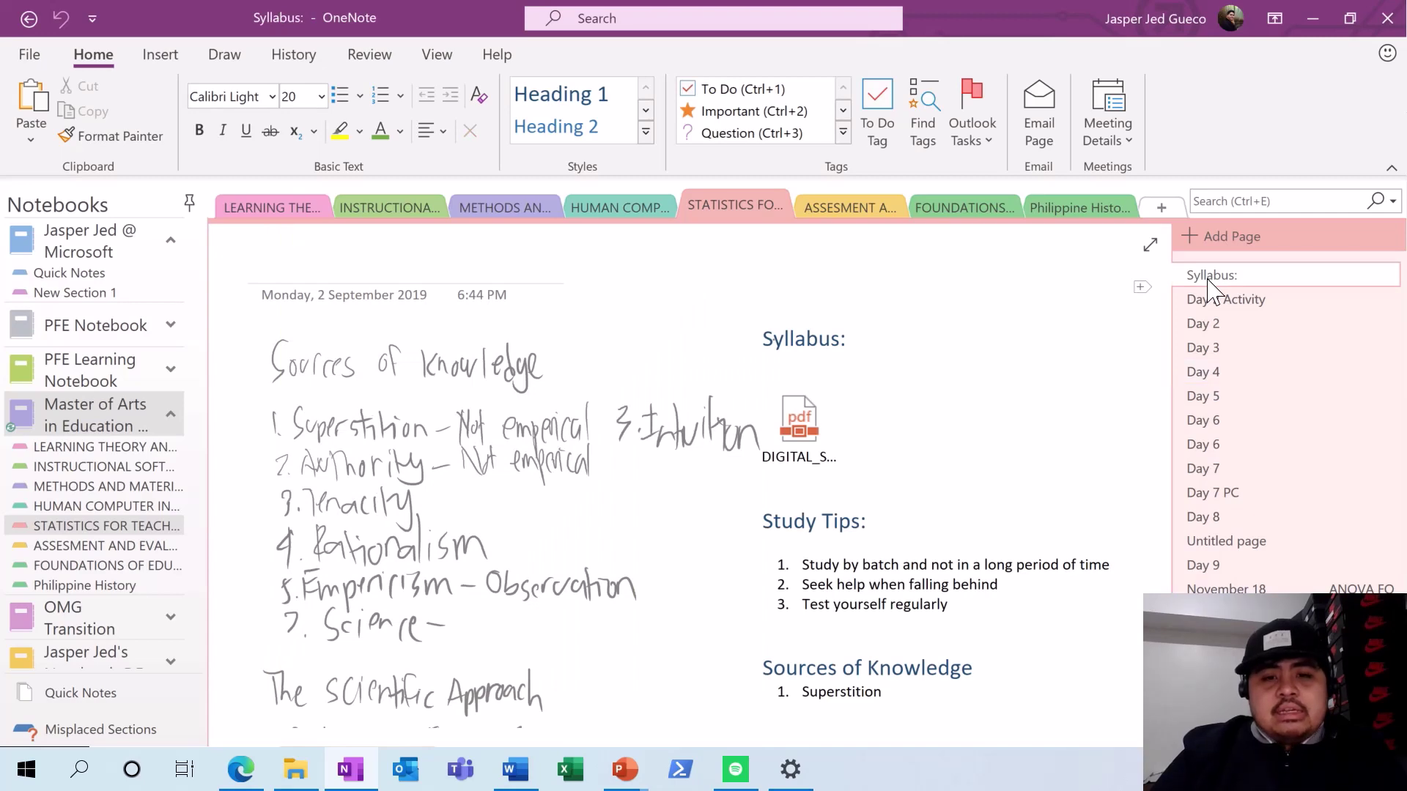
scroll(967, 450, "down", 3)
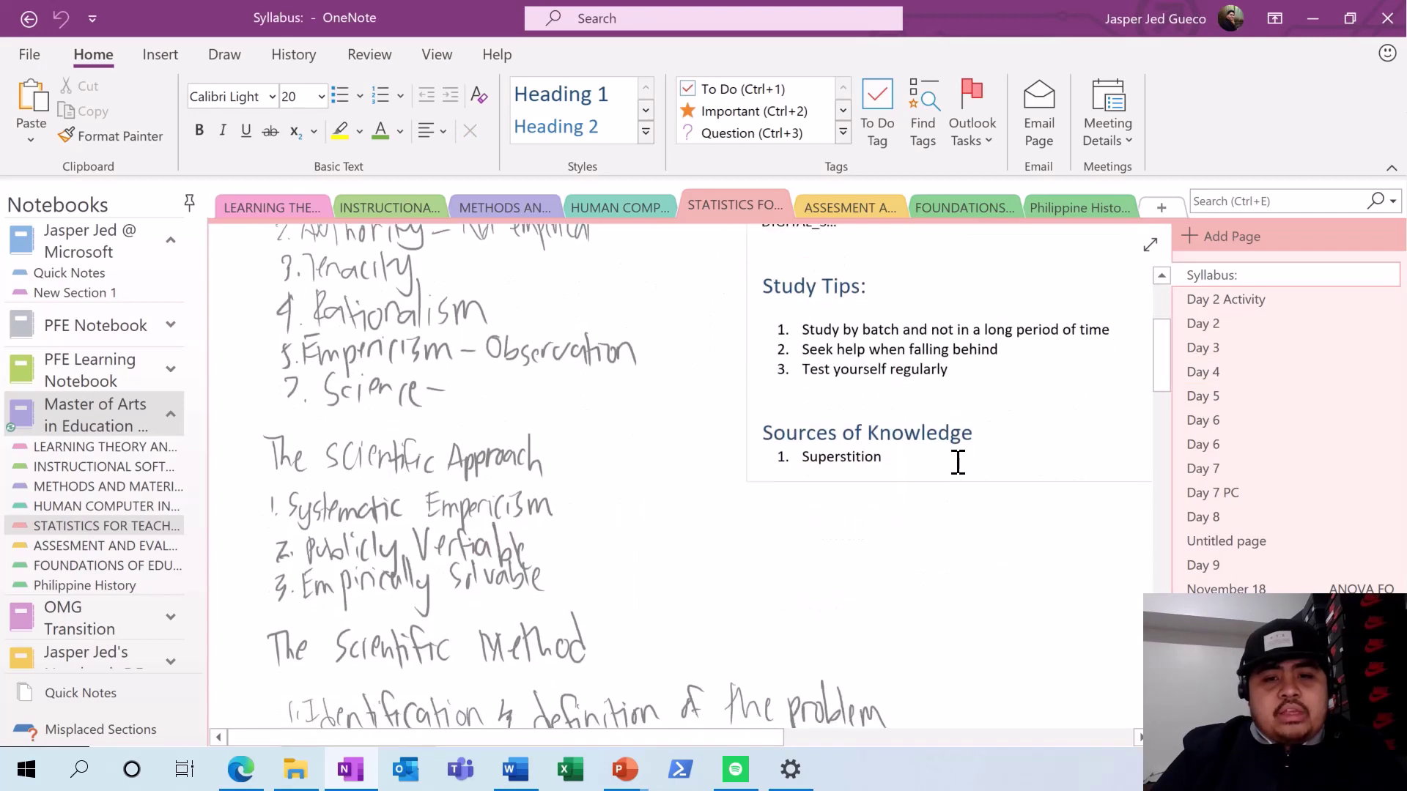
scroll(958, 462, "down", 5)
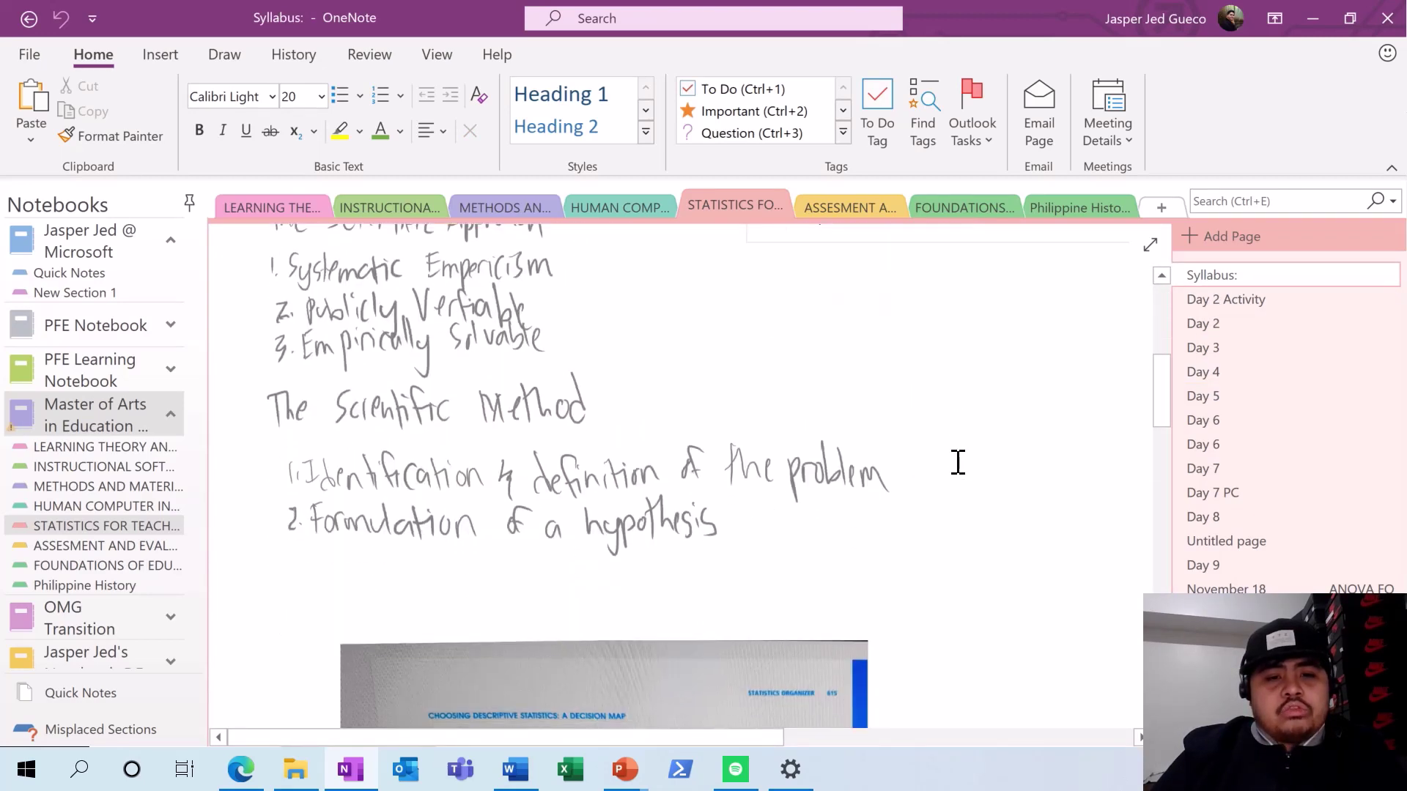
scroll(957, 462, "up", 8)
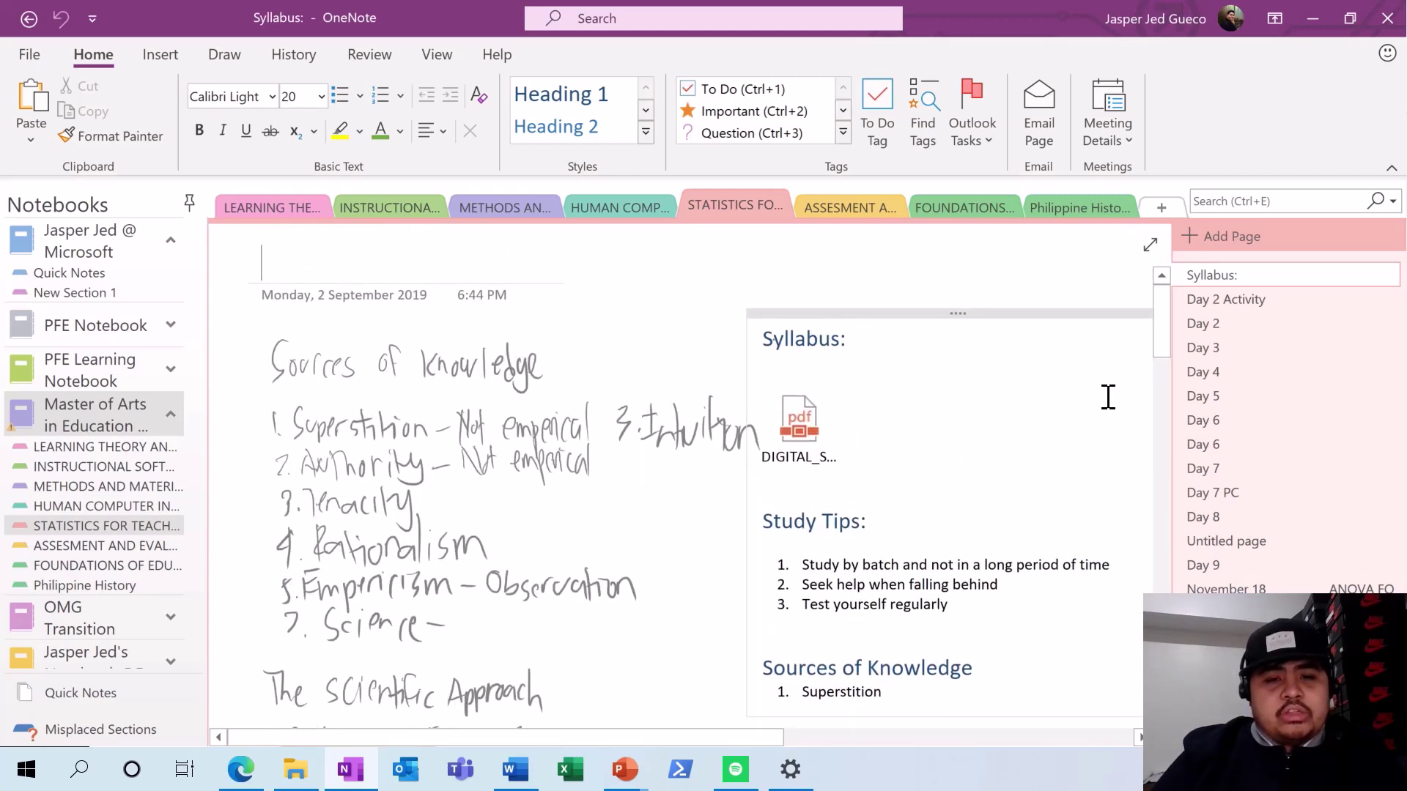
left_click(1198, 297)
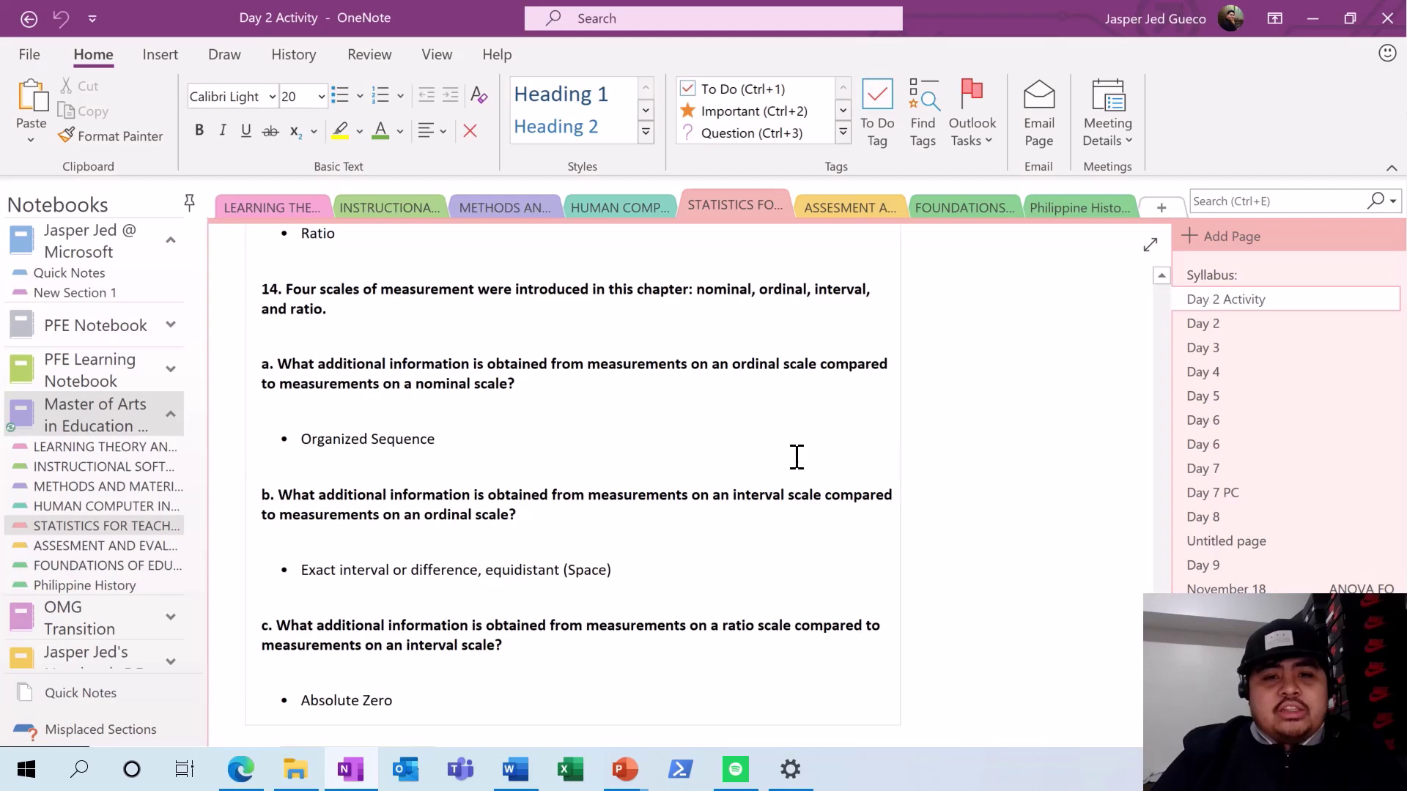
scroll(798, 461, "up", 5)
scroll(814, 476, "up", 5)
scroll(830, 495, "down", 4)
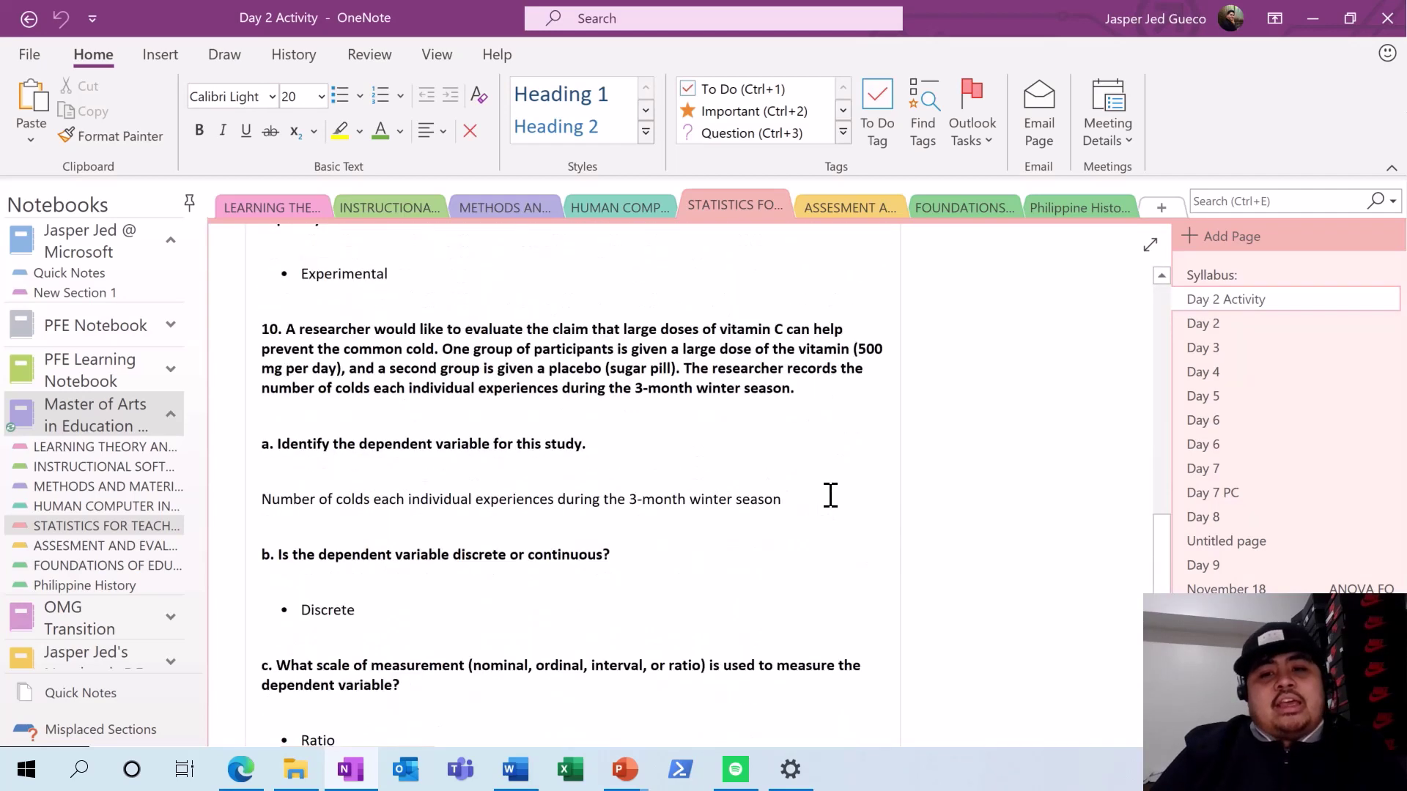
- Browse the Day 2 and Day 5 pages of the statistics notes
left_click(1209, 324)
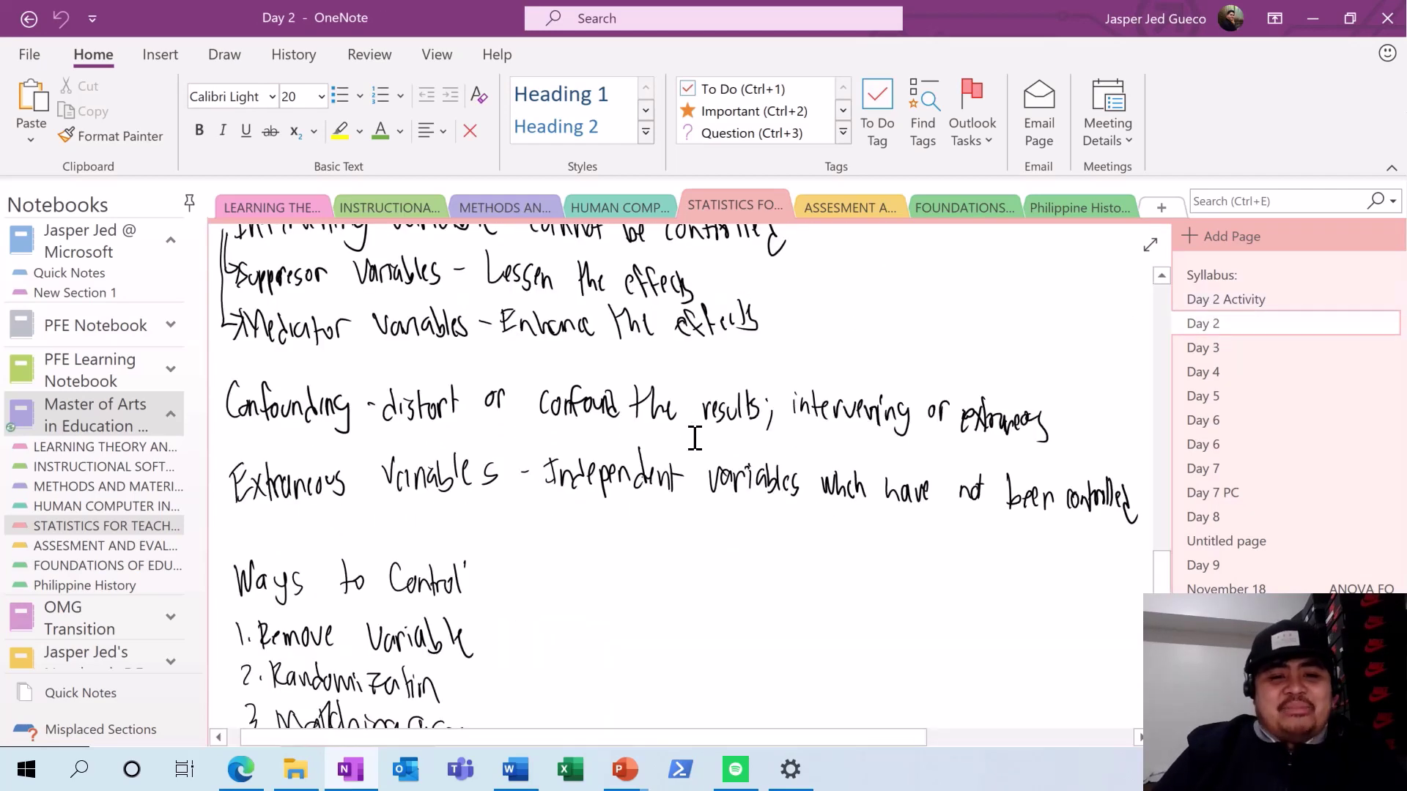
scroll(695, 438, "down", 15)
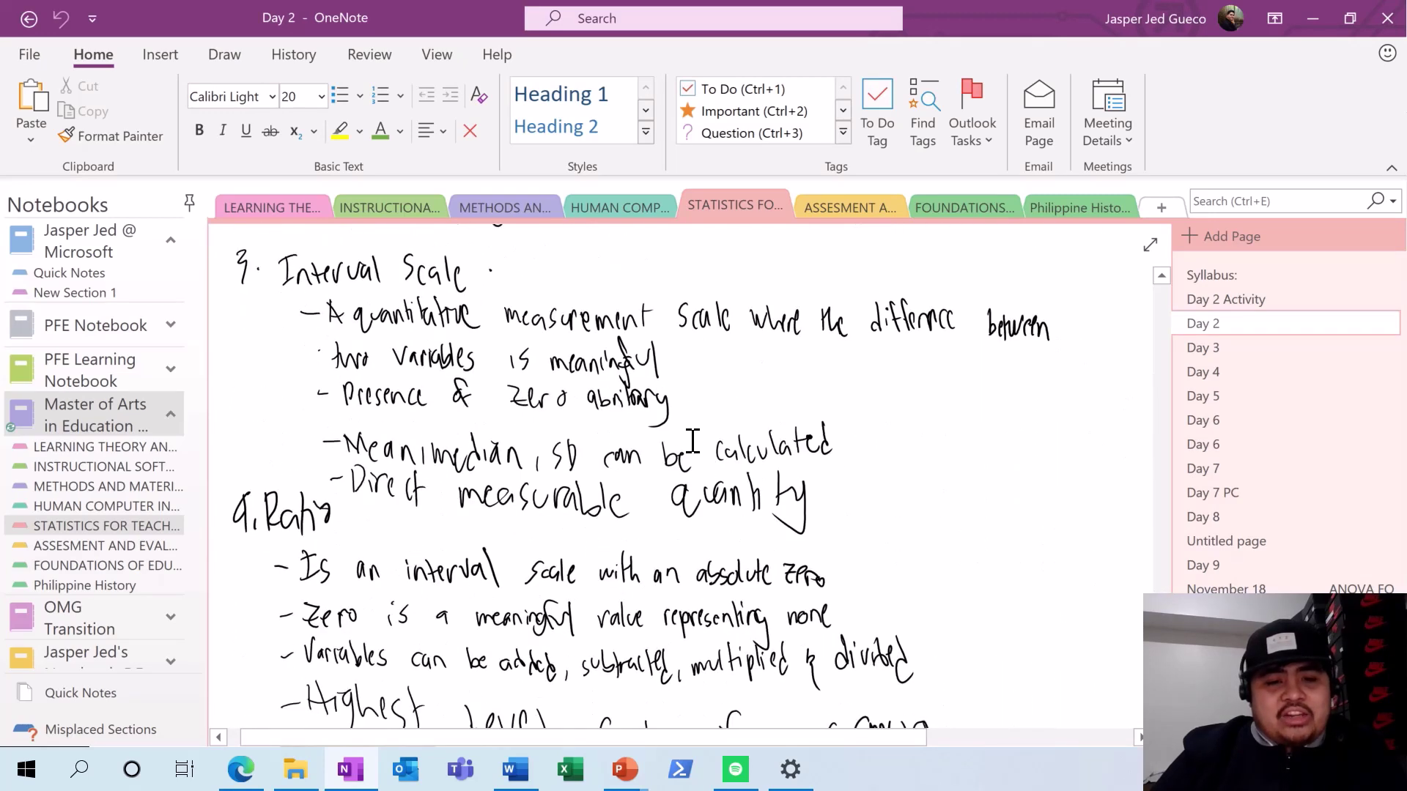
scroll(693, 440, "down", 2)
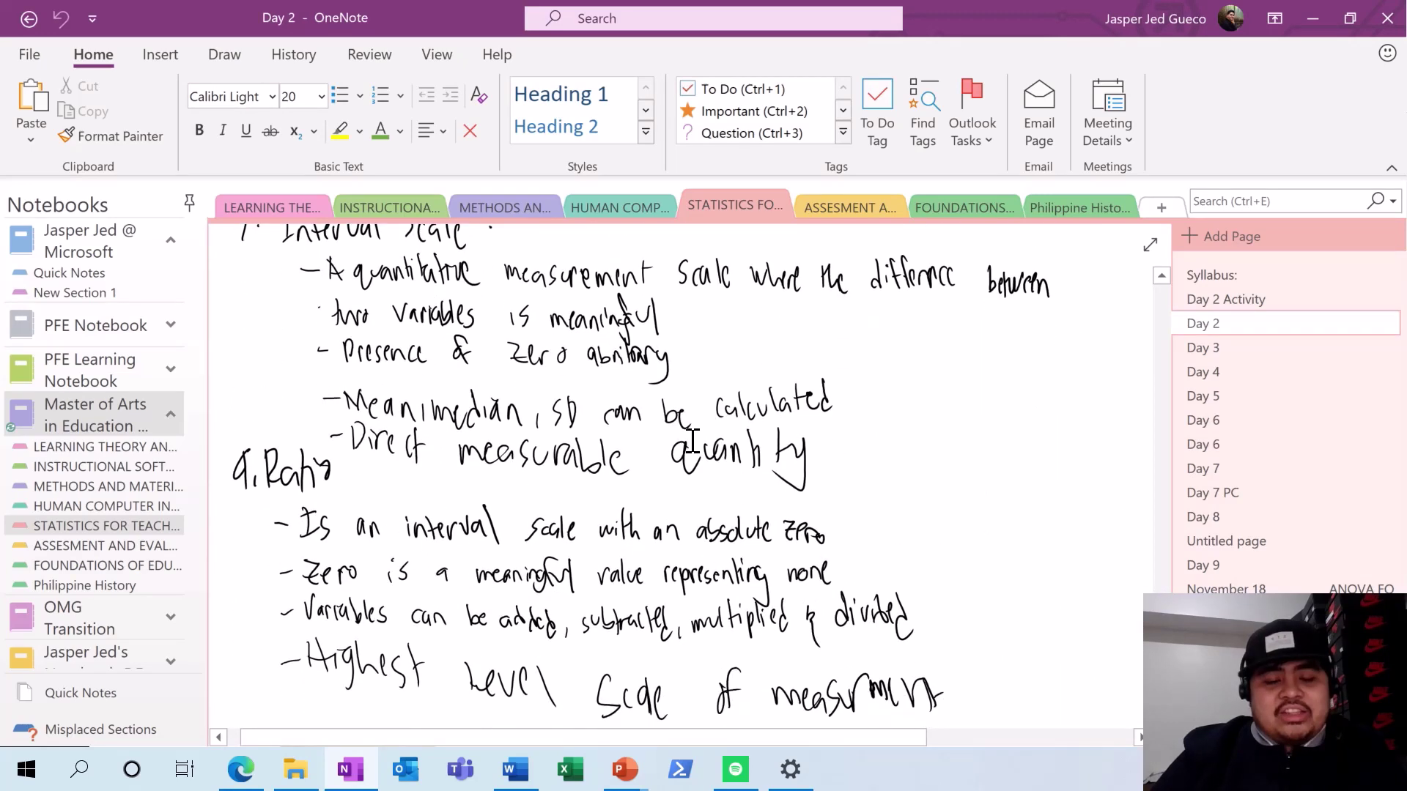
left_click(1204, 397)
scroll(754, 432, "up", 5)
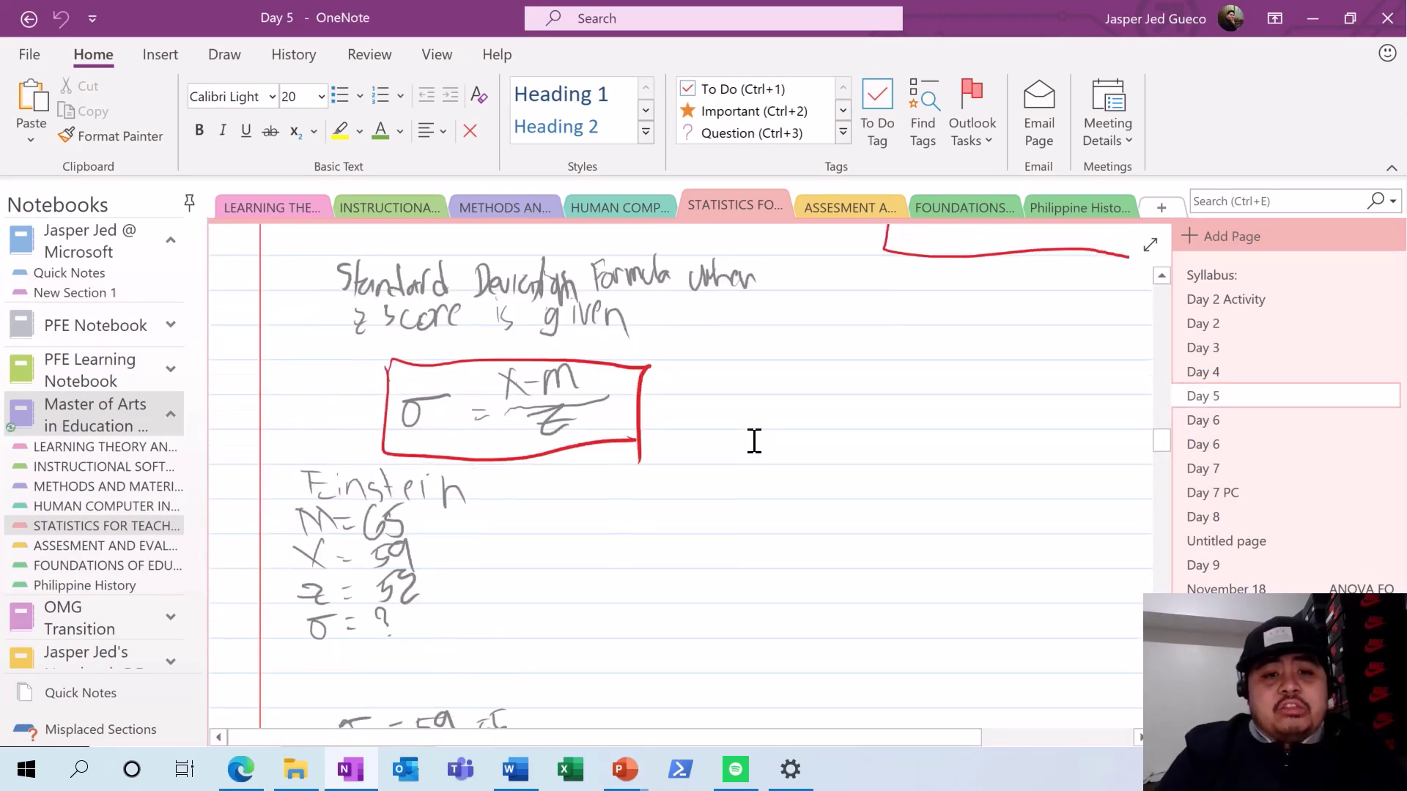
scroll(754, 440, "up", 20)
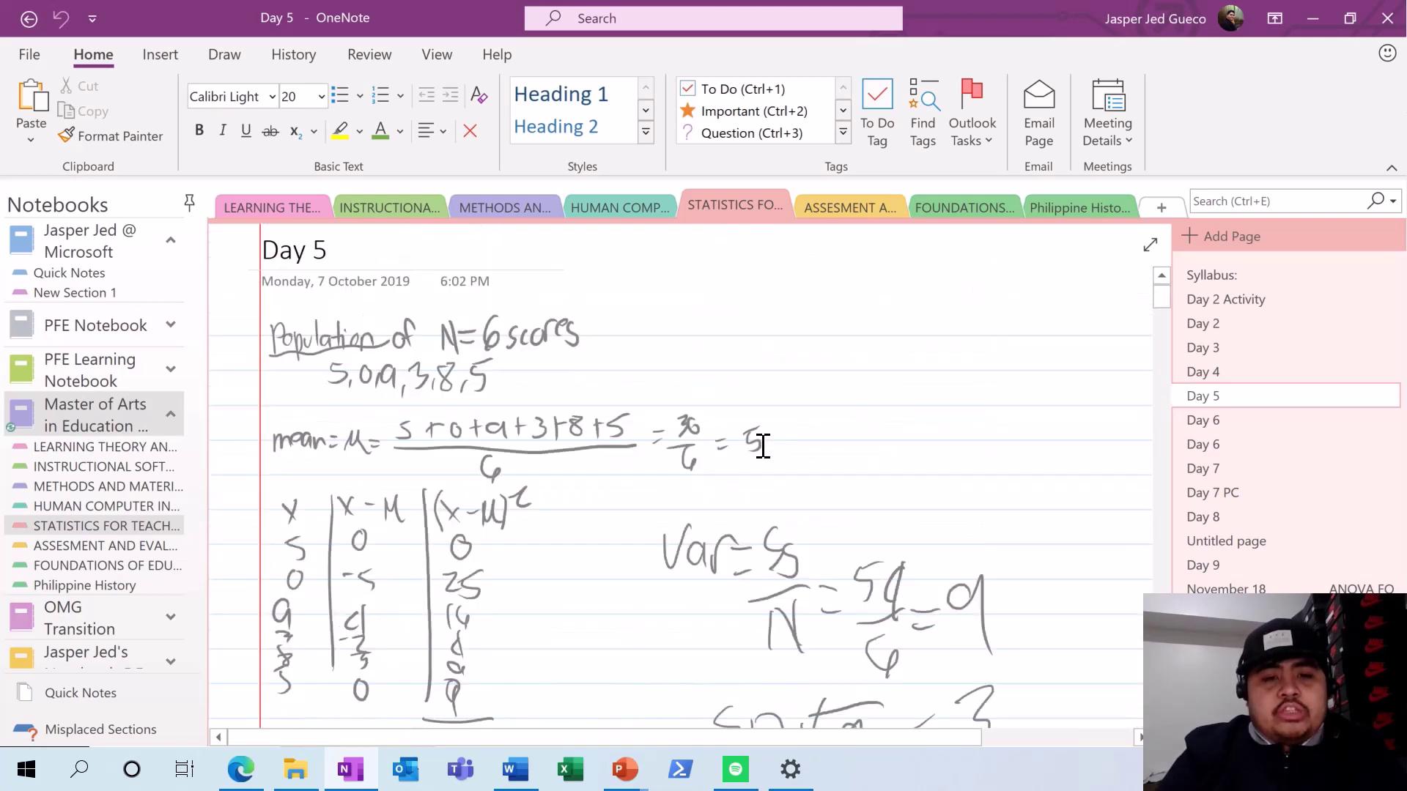
scroll(763, 445, "down", 5)
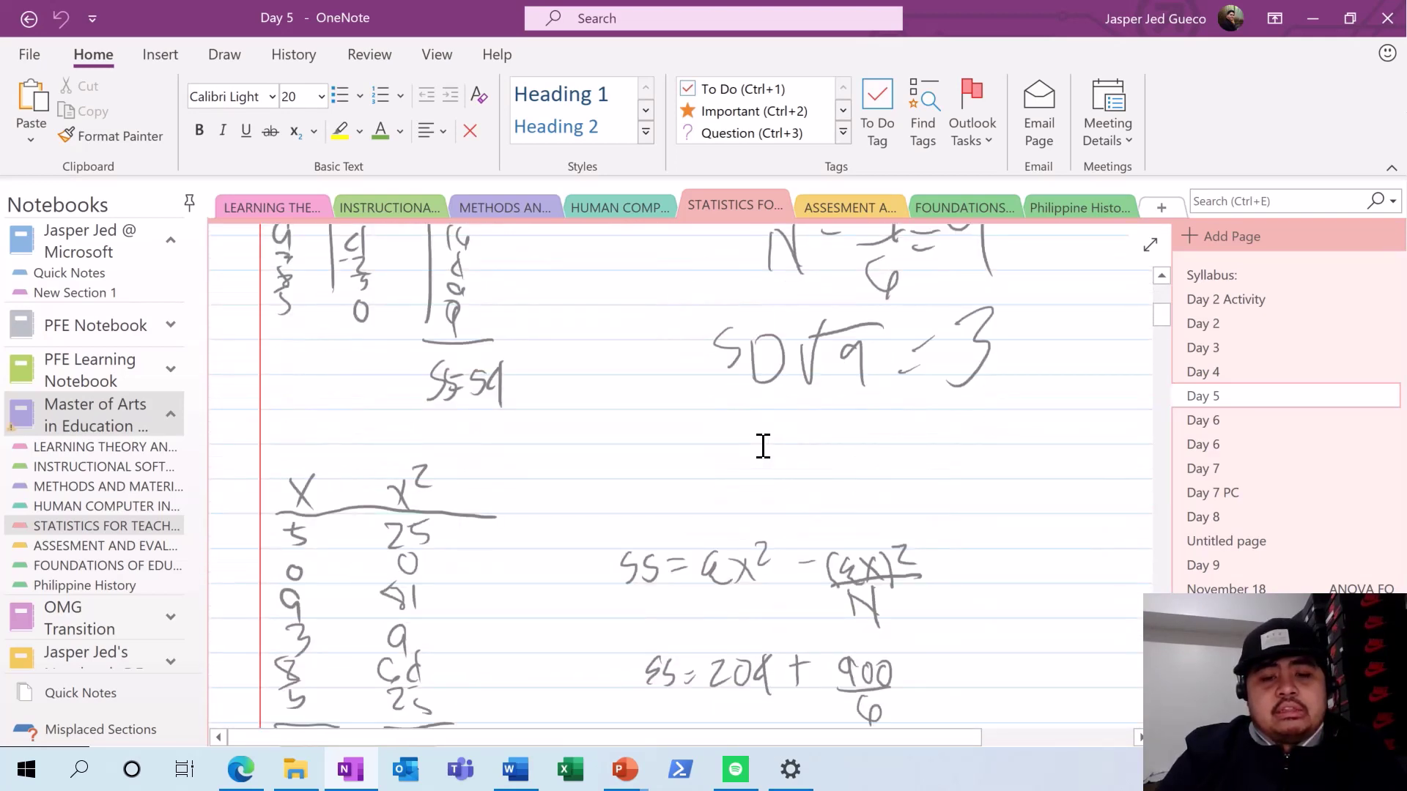
scroll(762, 445, "down", 3)
scroll(763, 446, "down", 8)
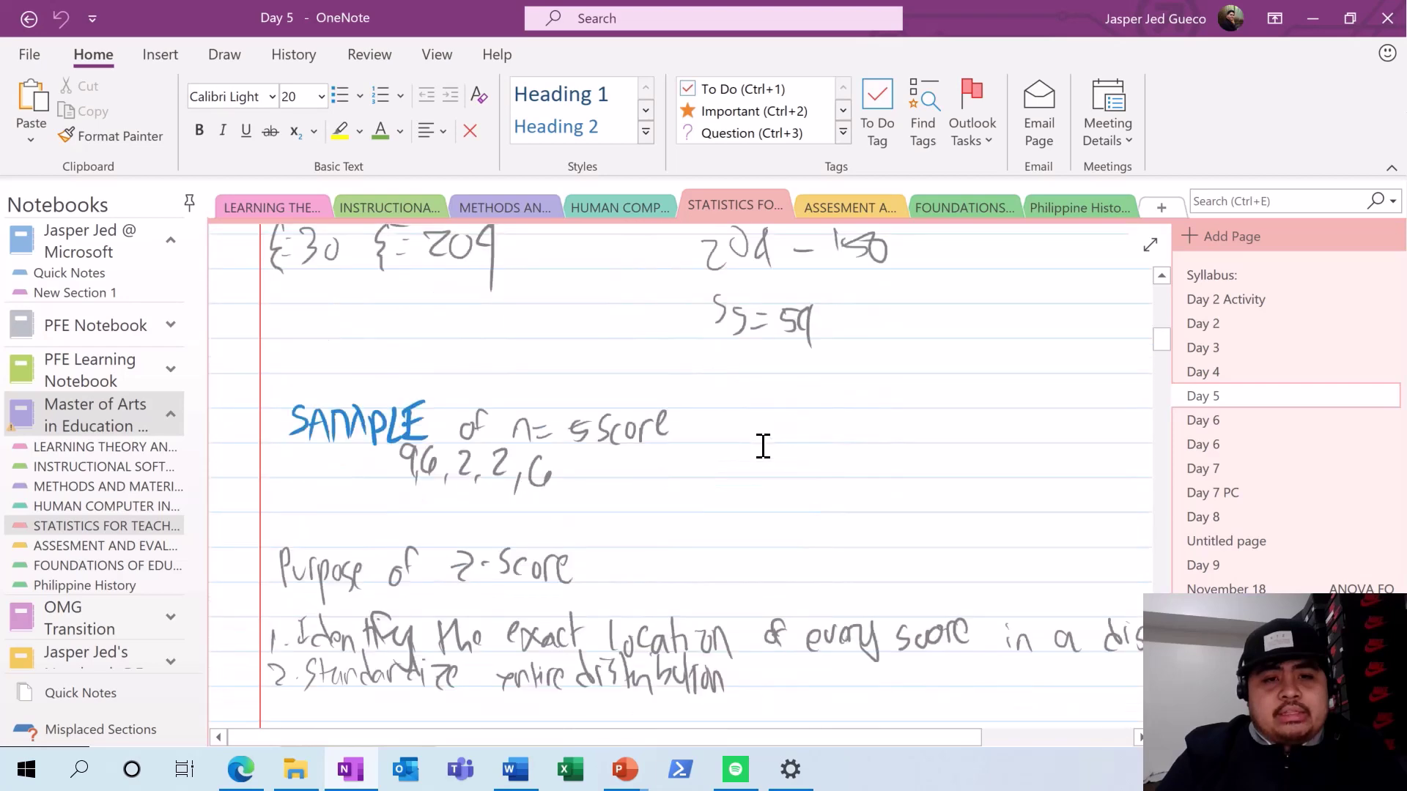
scroll(763, 446, "down", 6)
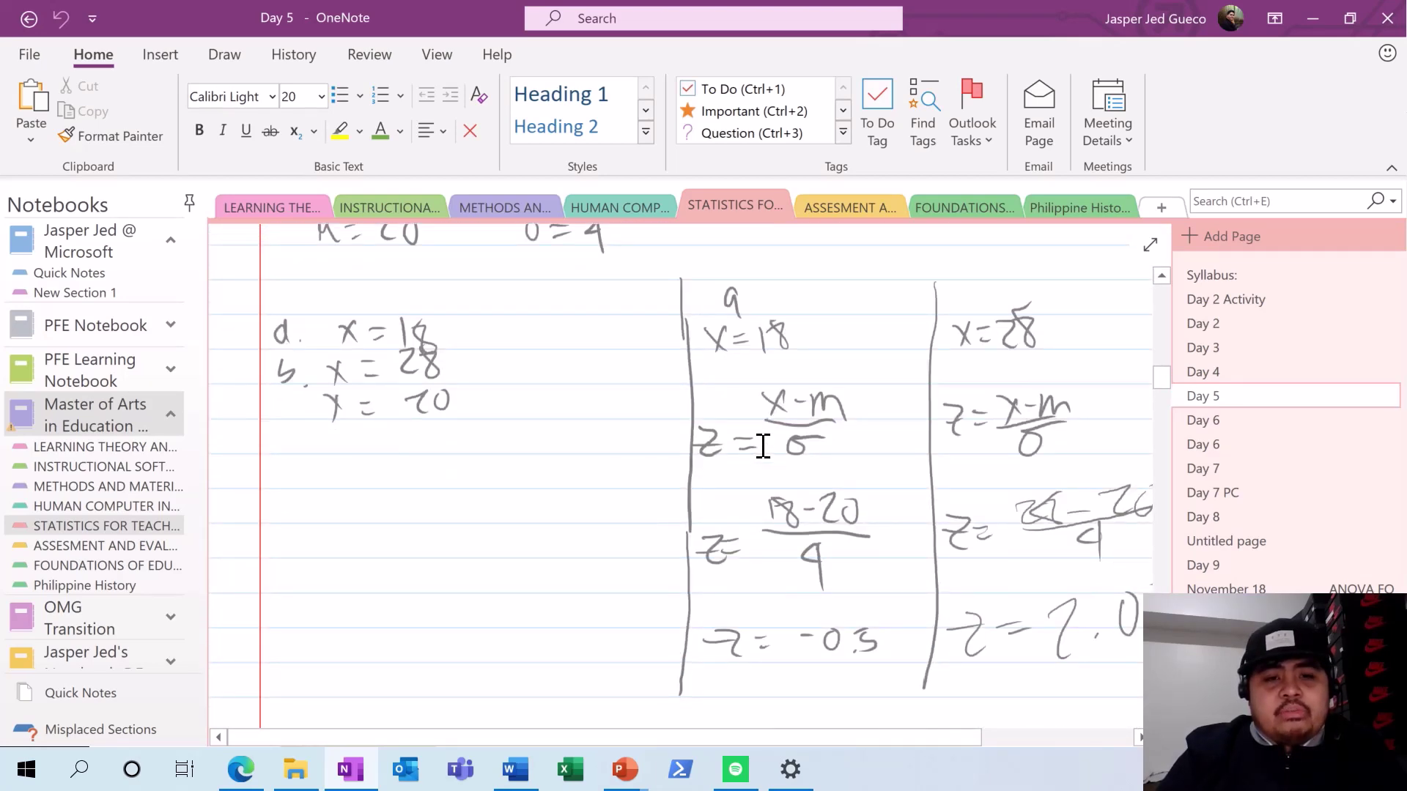
- Look through the Day 4 page, then go to the human-computer interaction section
left_click(1200, 373)
scroll(885, 438, "up", 10)
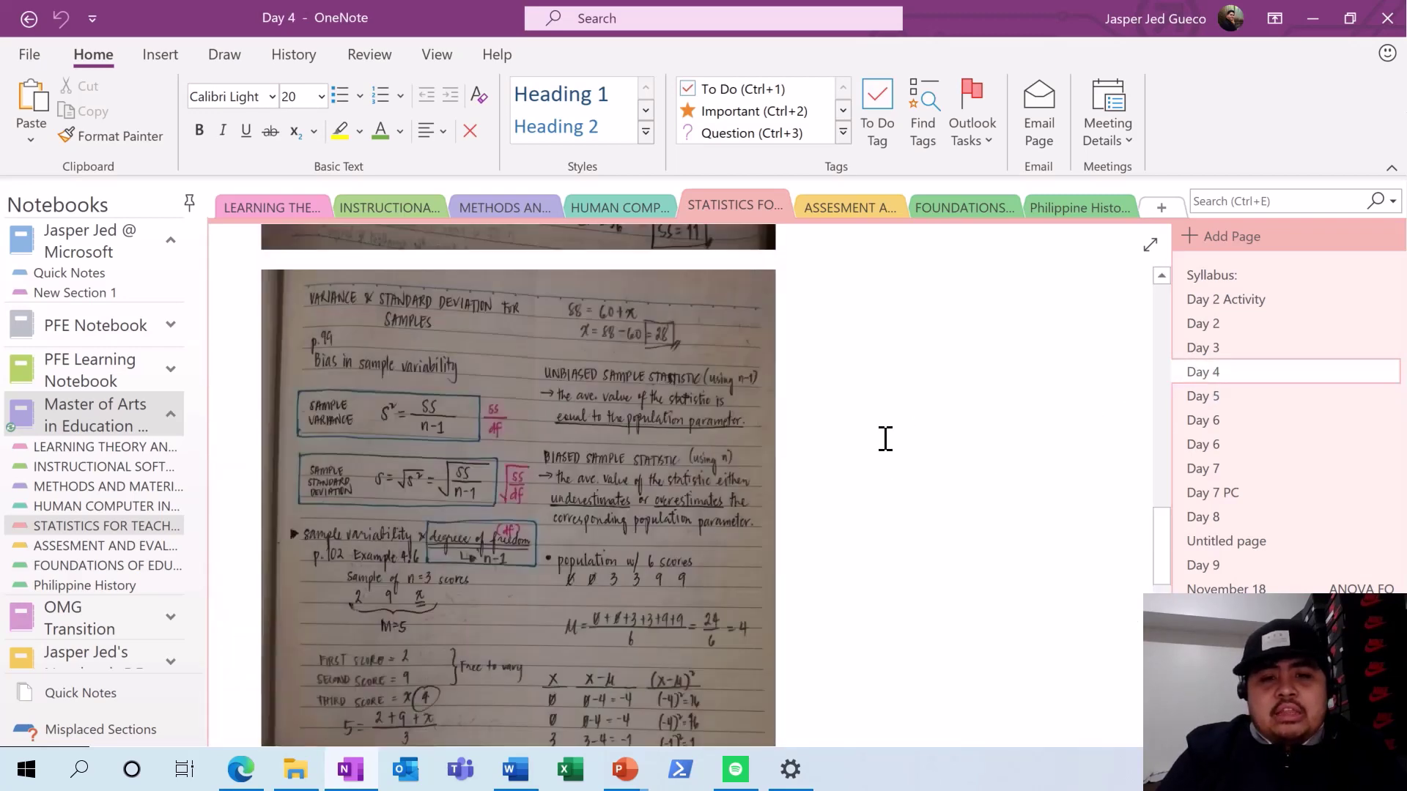
scroll(885, 438, "up", 3)
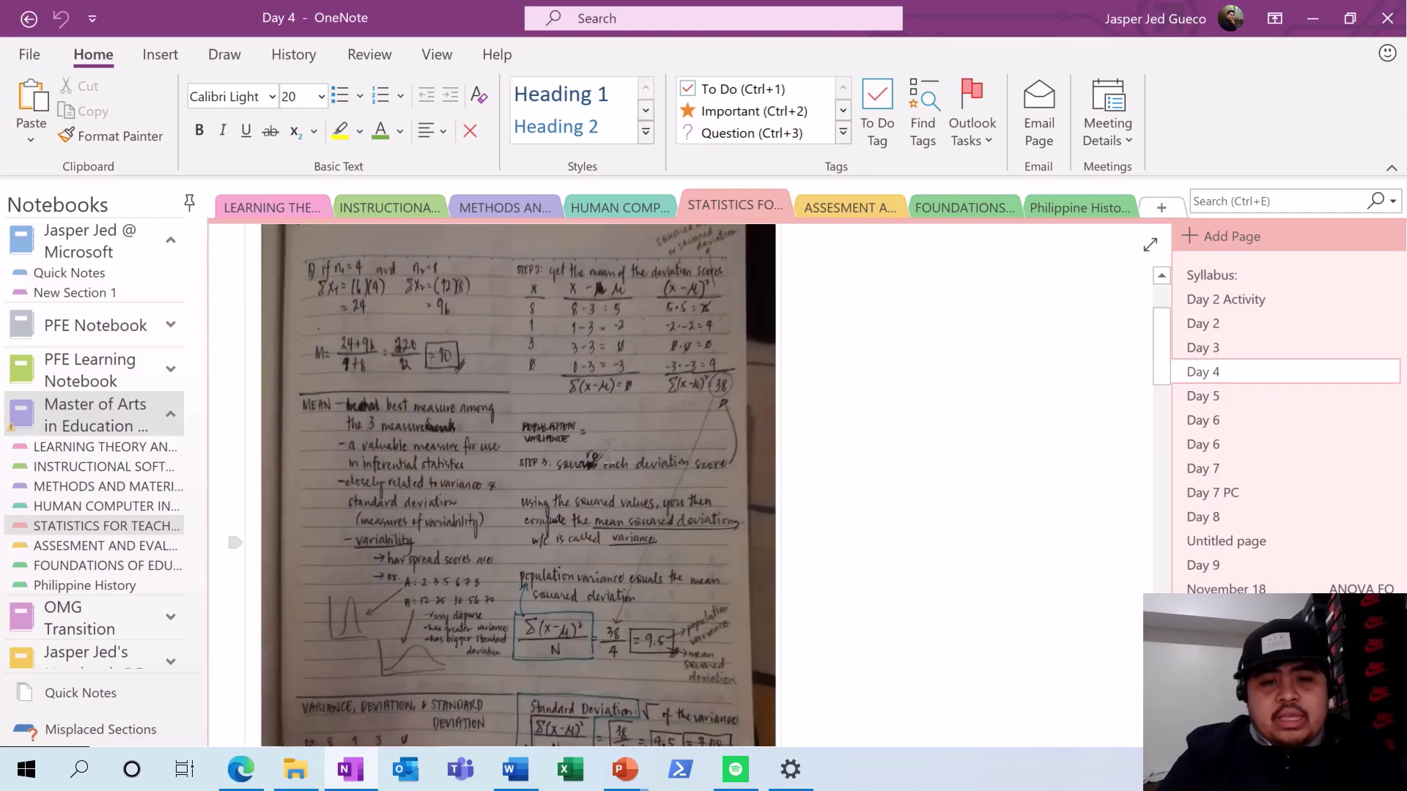
scroll(700, 486, "down", 3)
scroll(609, 454, "down", 6)
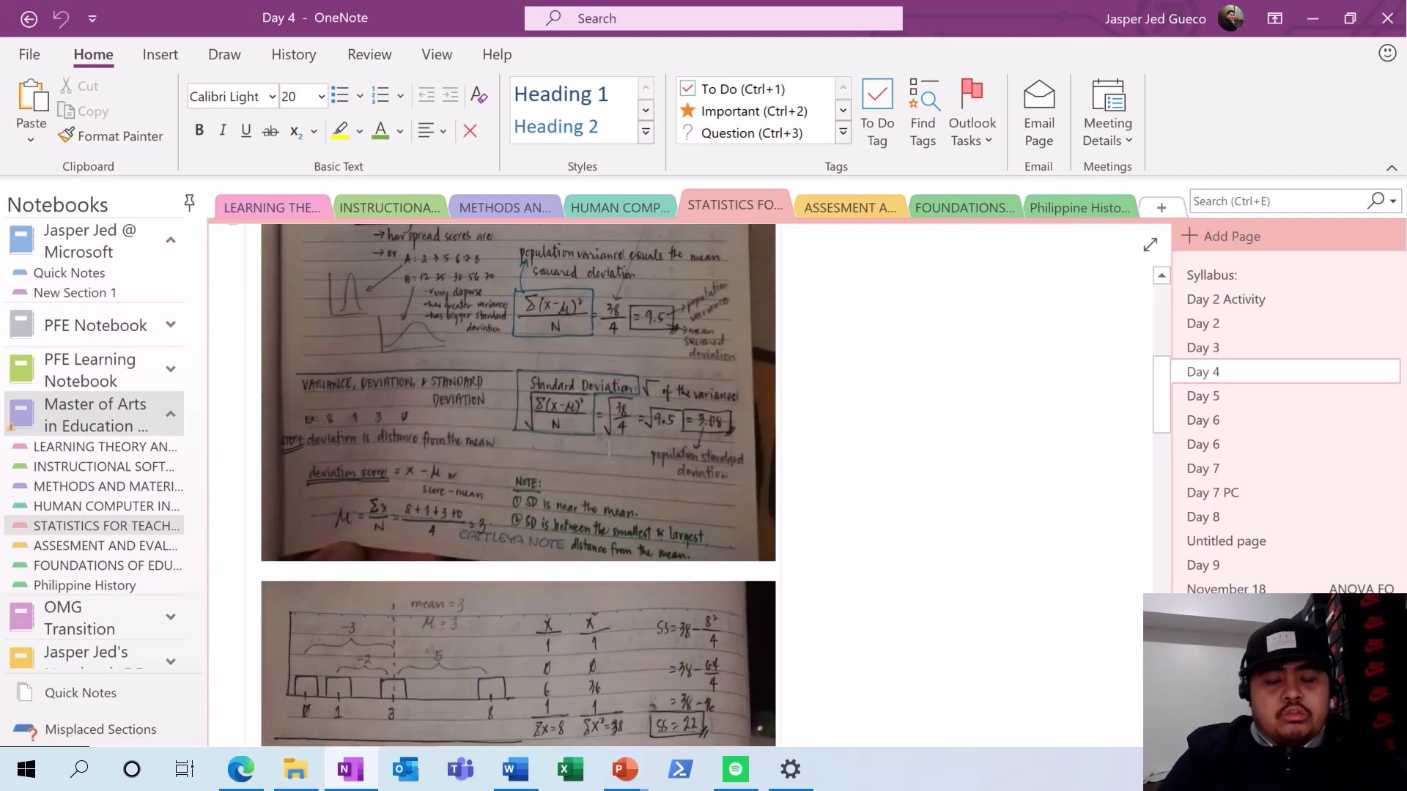
scroll(609, 454, "down", 6)
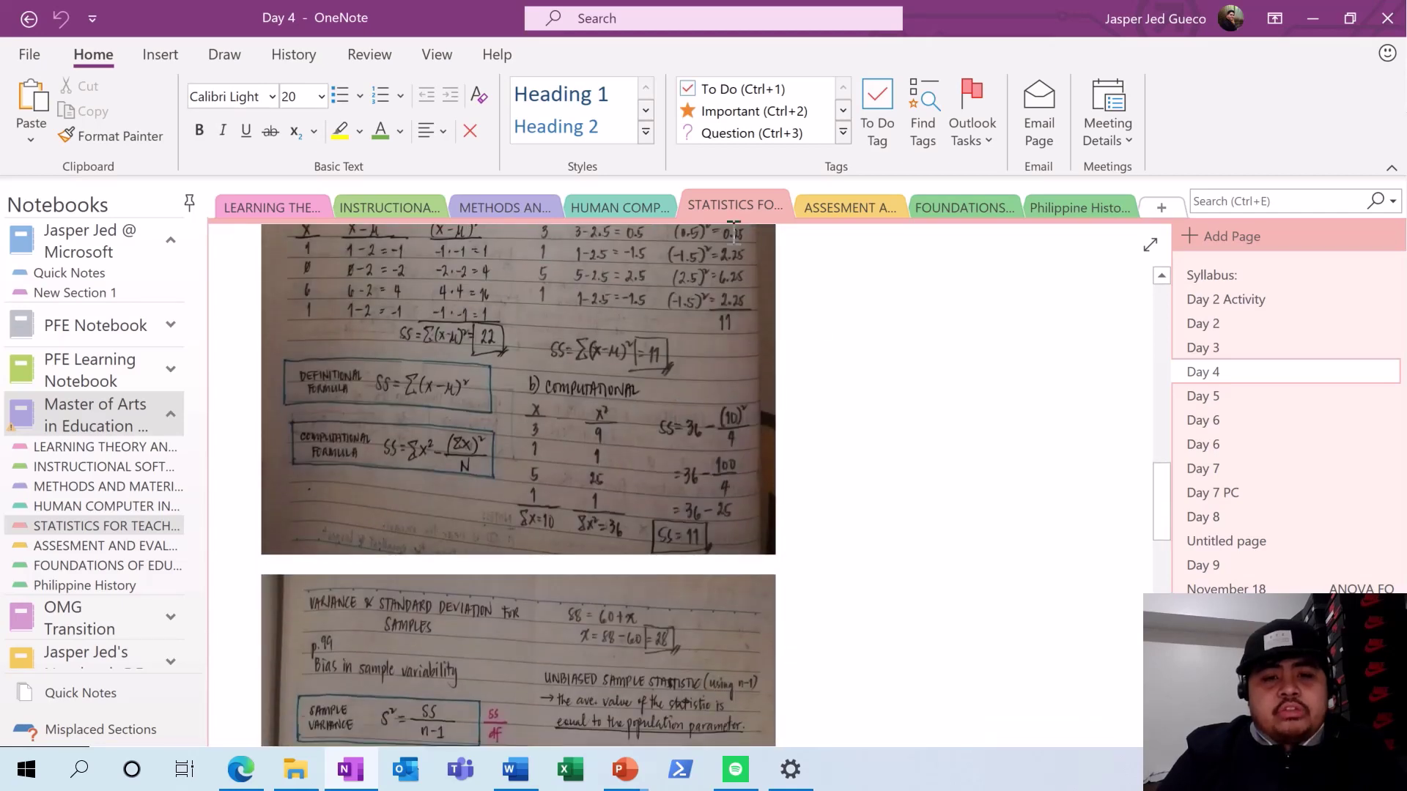
left_click(604, 214)
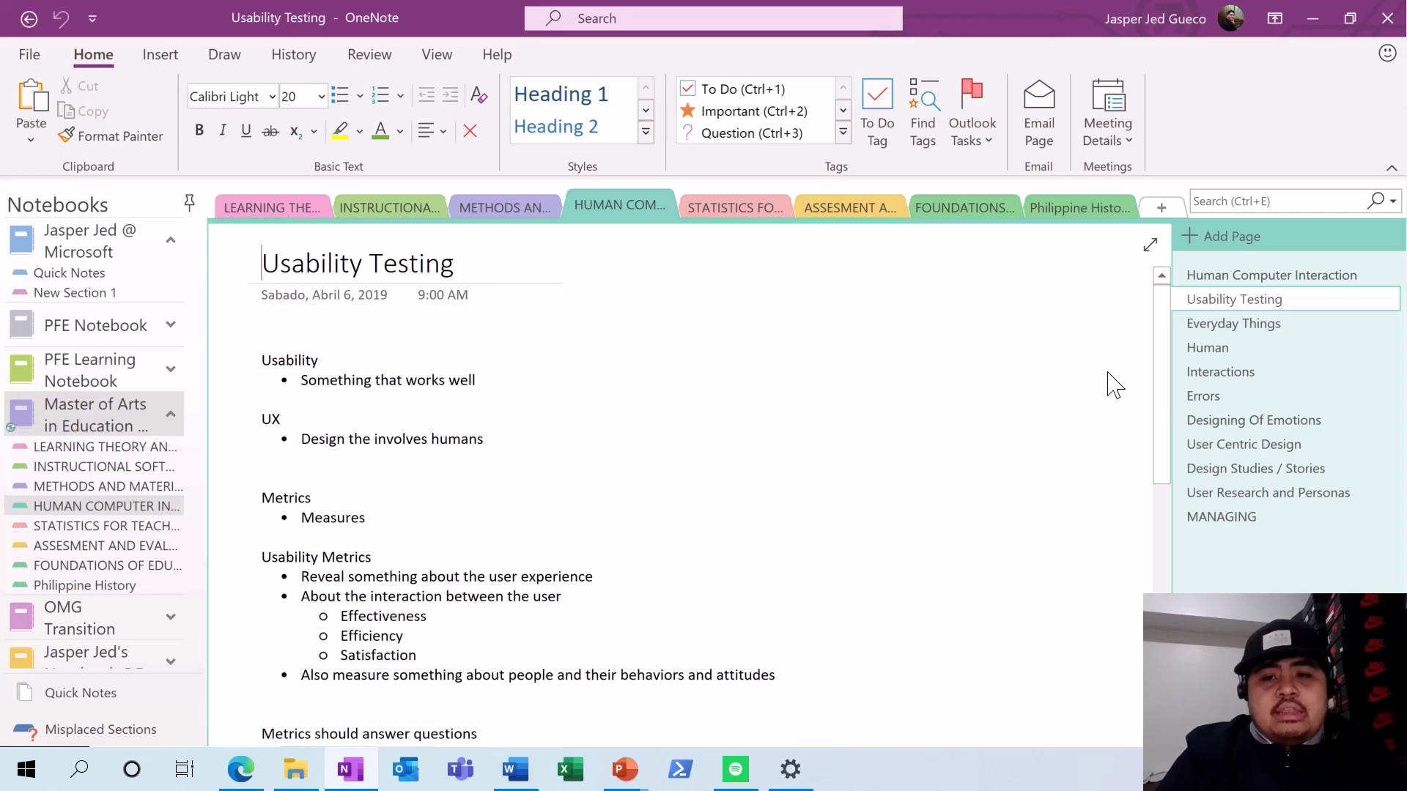
- Open the Everyday Things page, then the Human page
left_click(1237, 330)
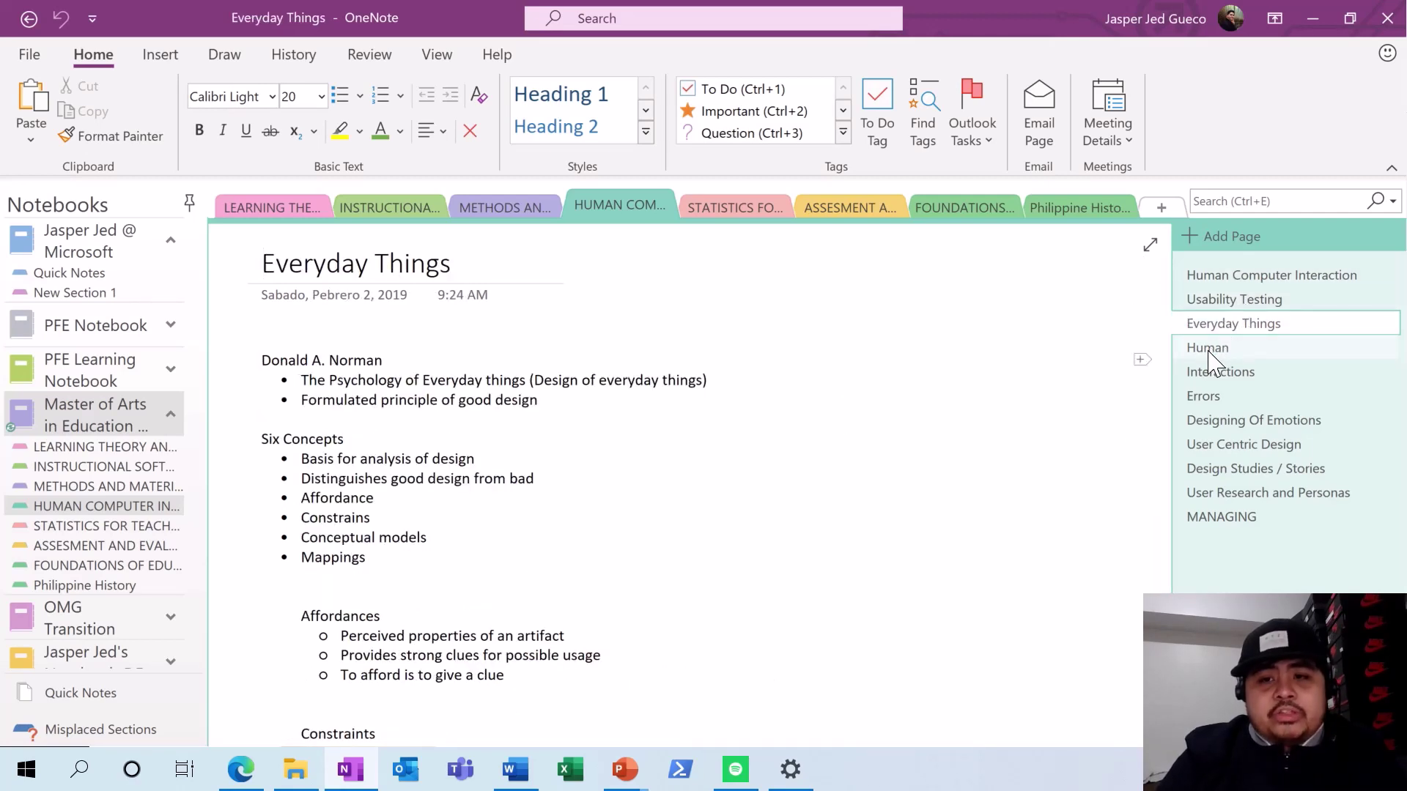
left_click(1209, 351)
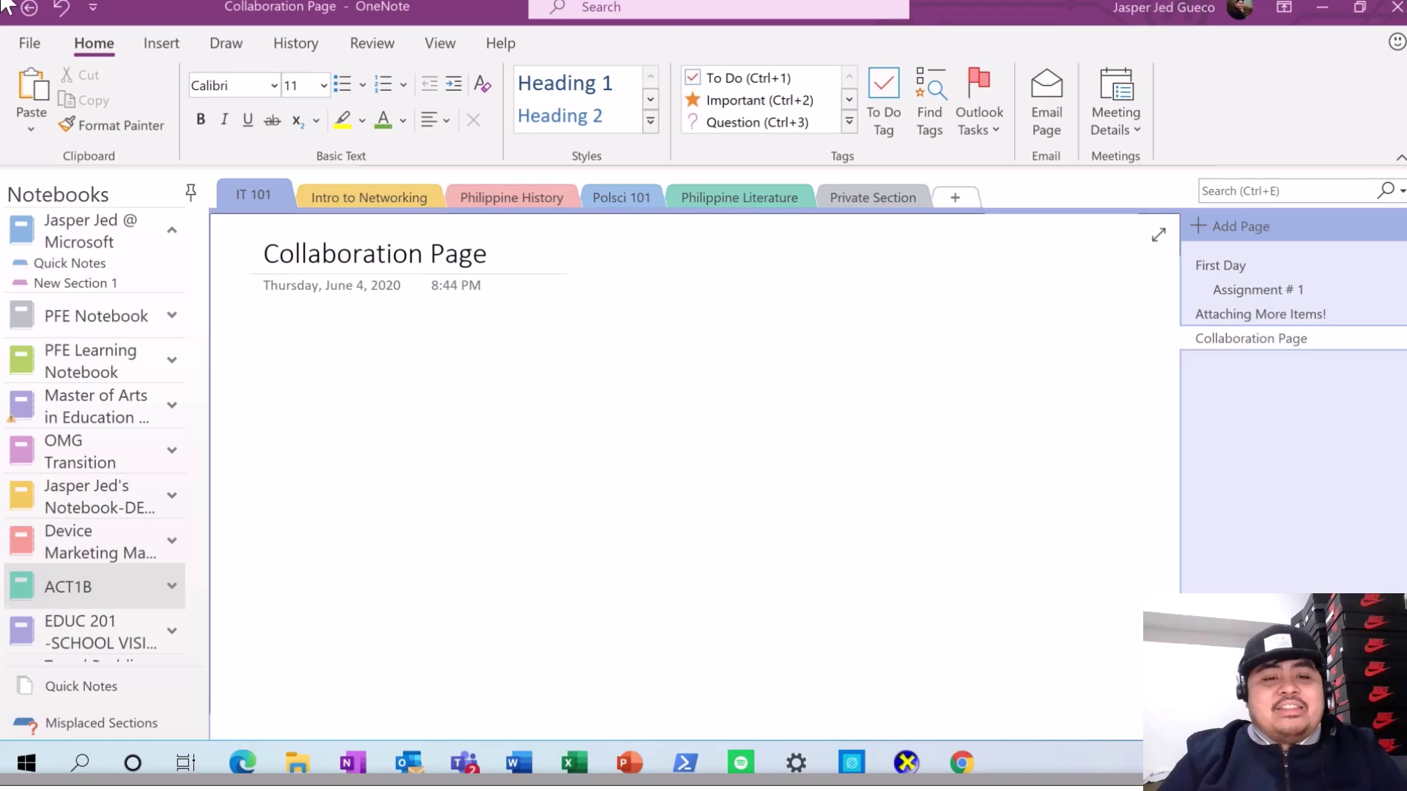
- Open the File info for the ACT1B notebook and choose to invite people to it
left_click(26, 45)
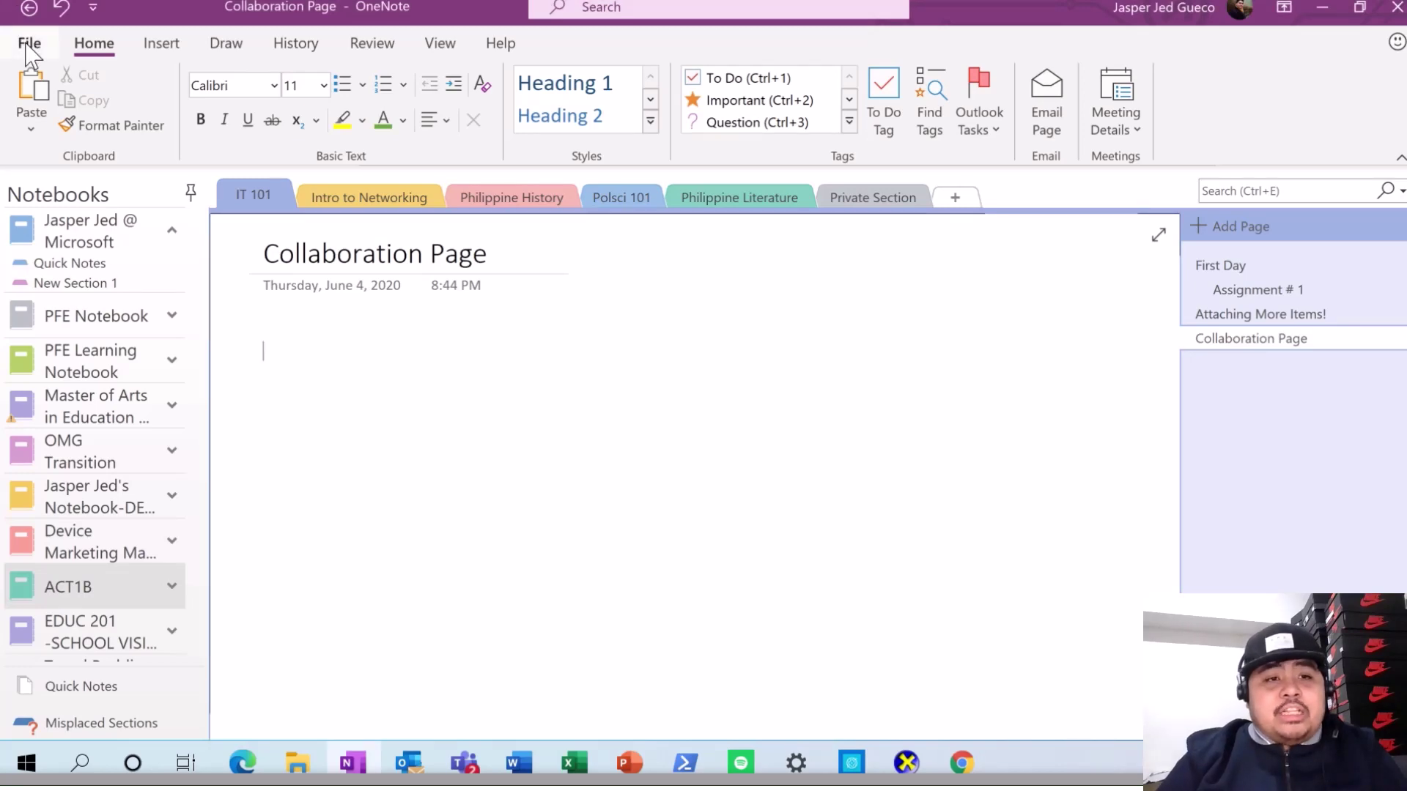
left_click(29, 46)
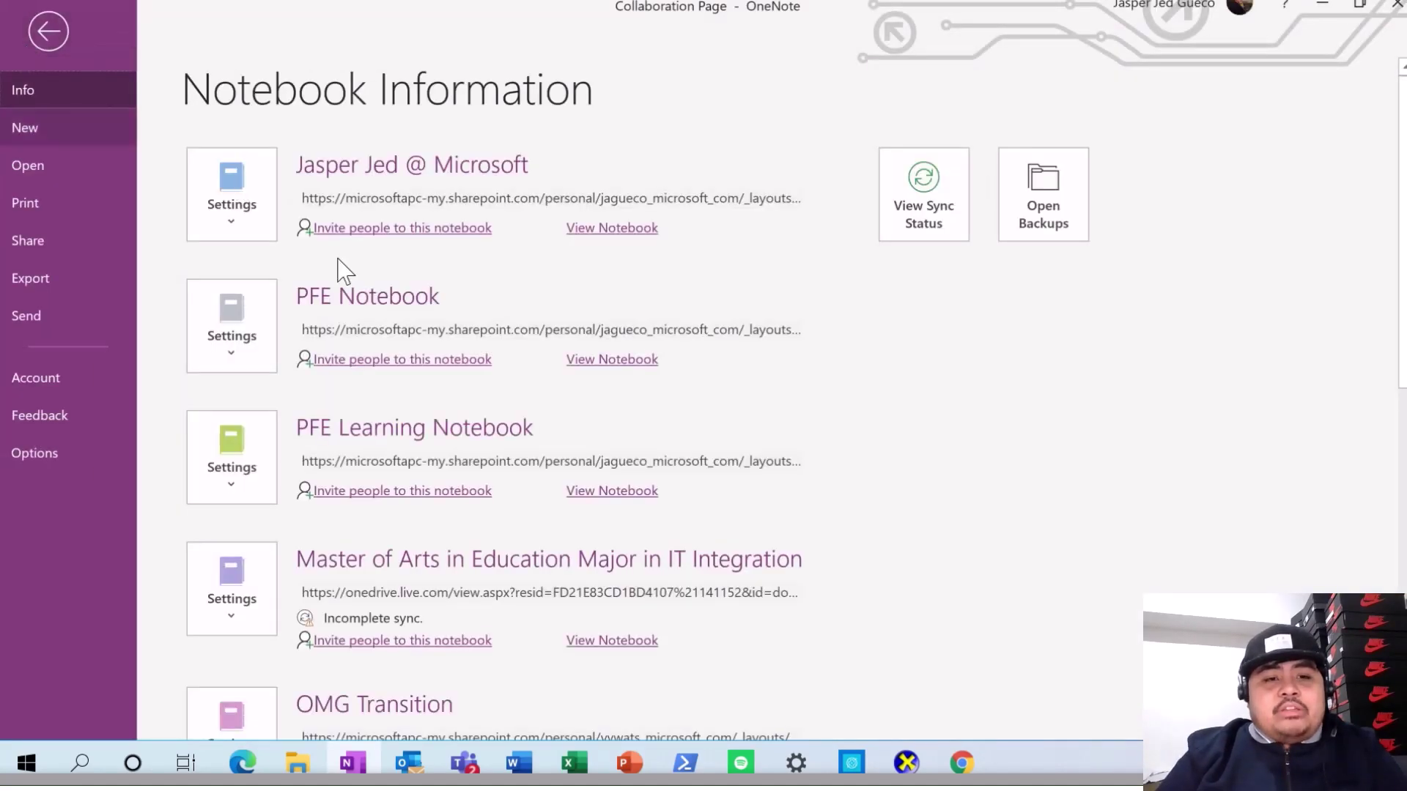
scroll(393, 317, "down", 5)
scroll(393, 320, "down", 8)
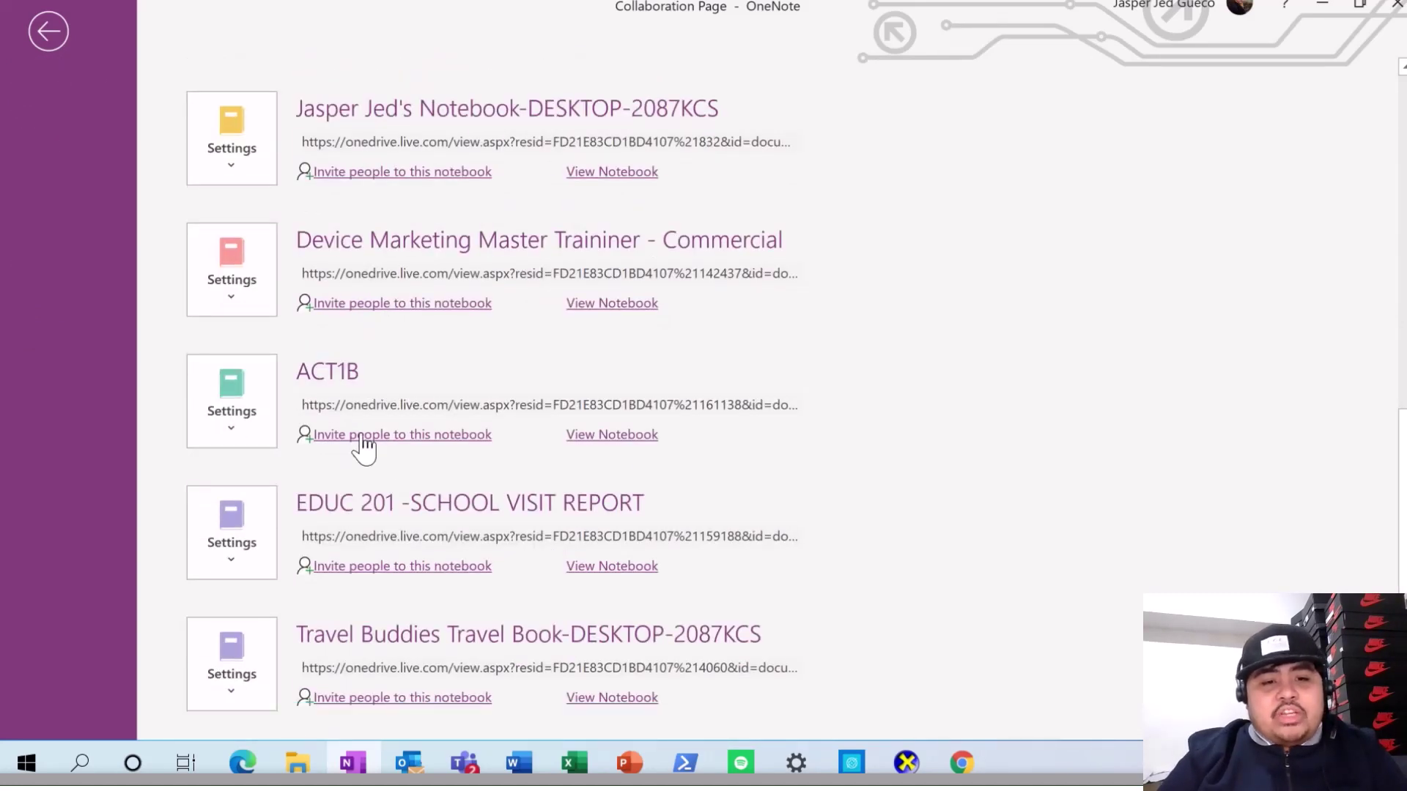
left_click(361, 435)
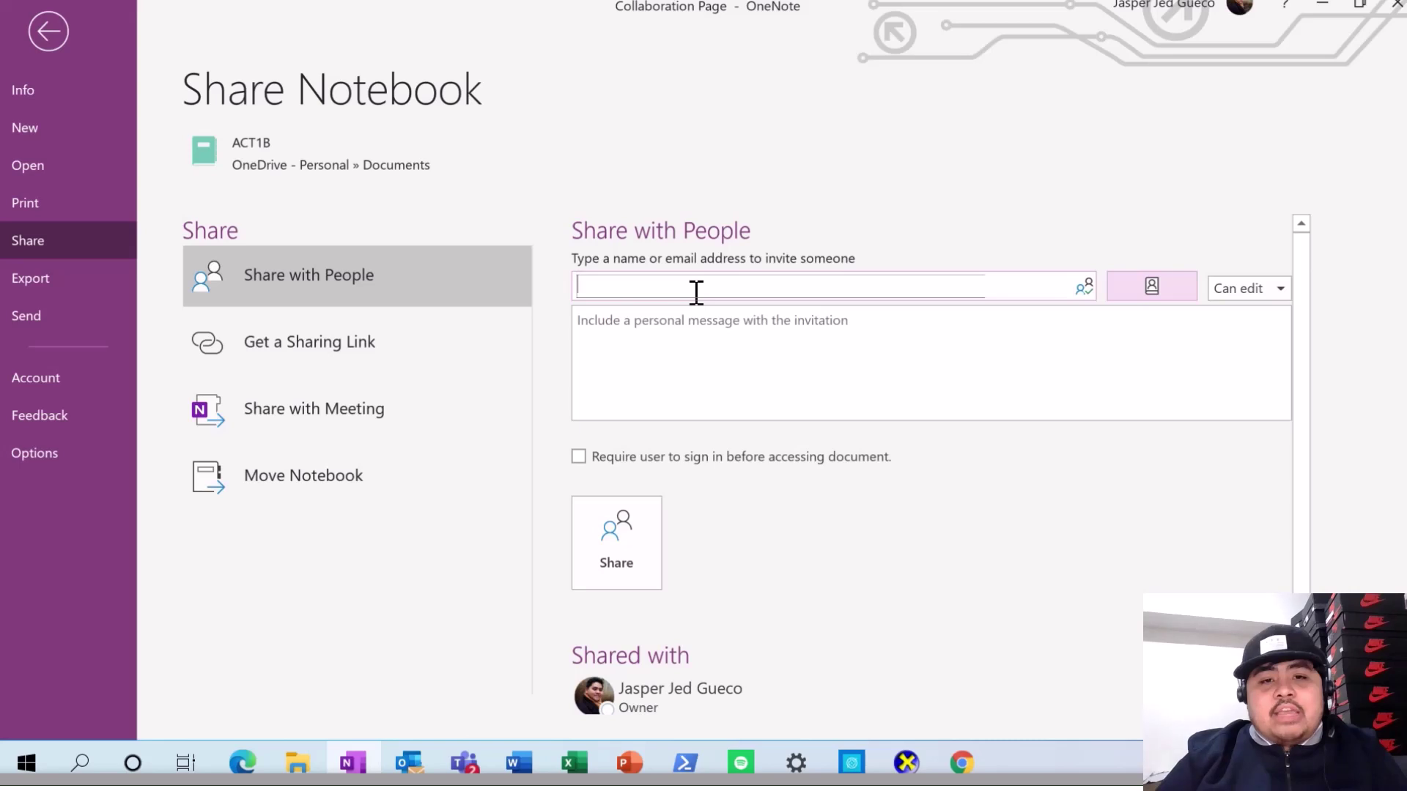
- Enter the invitee's e-mail address and bring up its edit or view permission choices
type("sam")
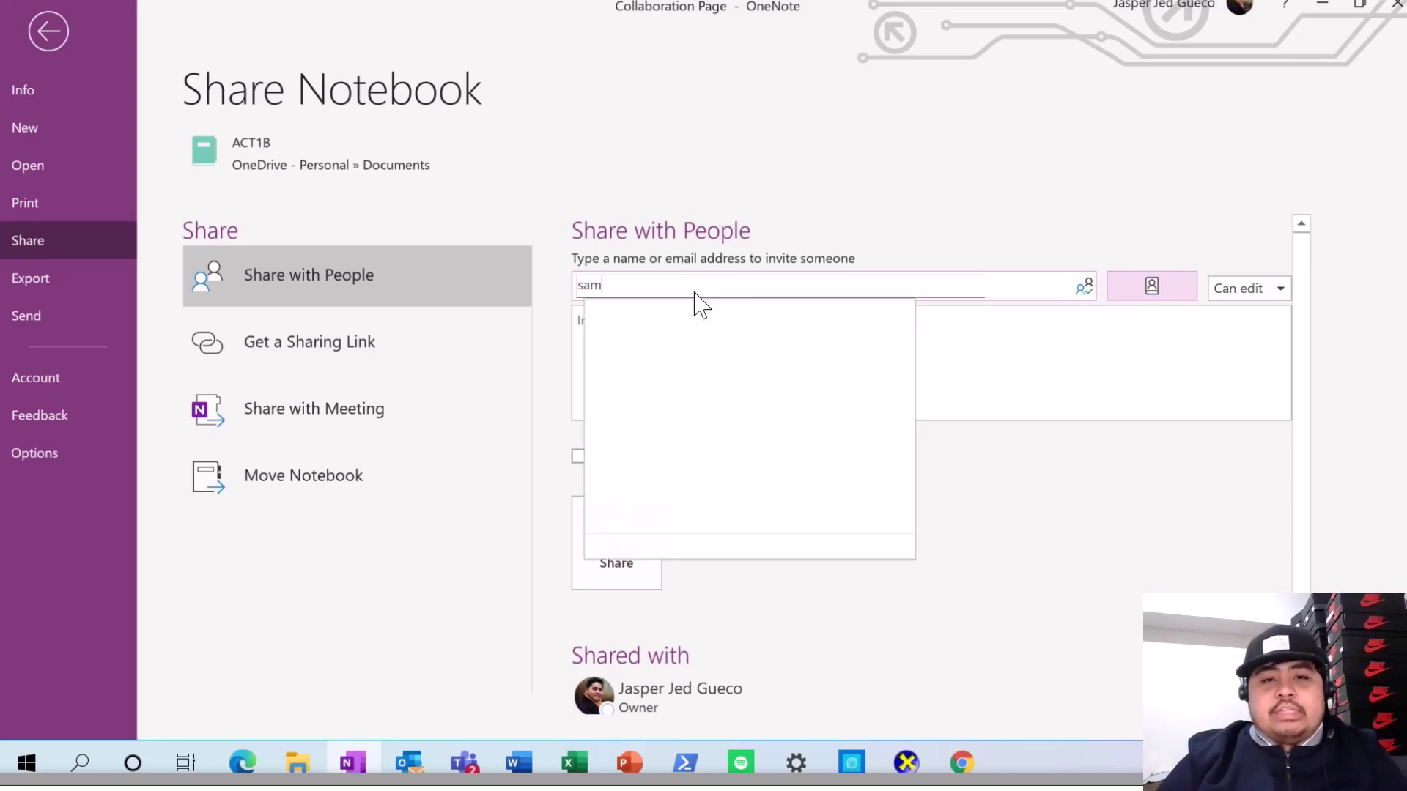
type("ple@email.com")
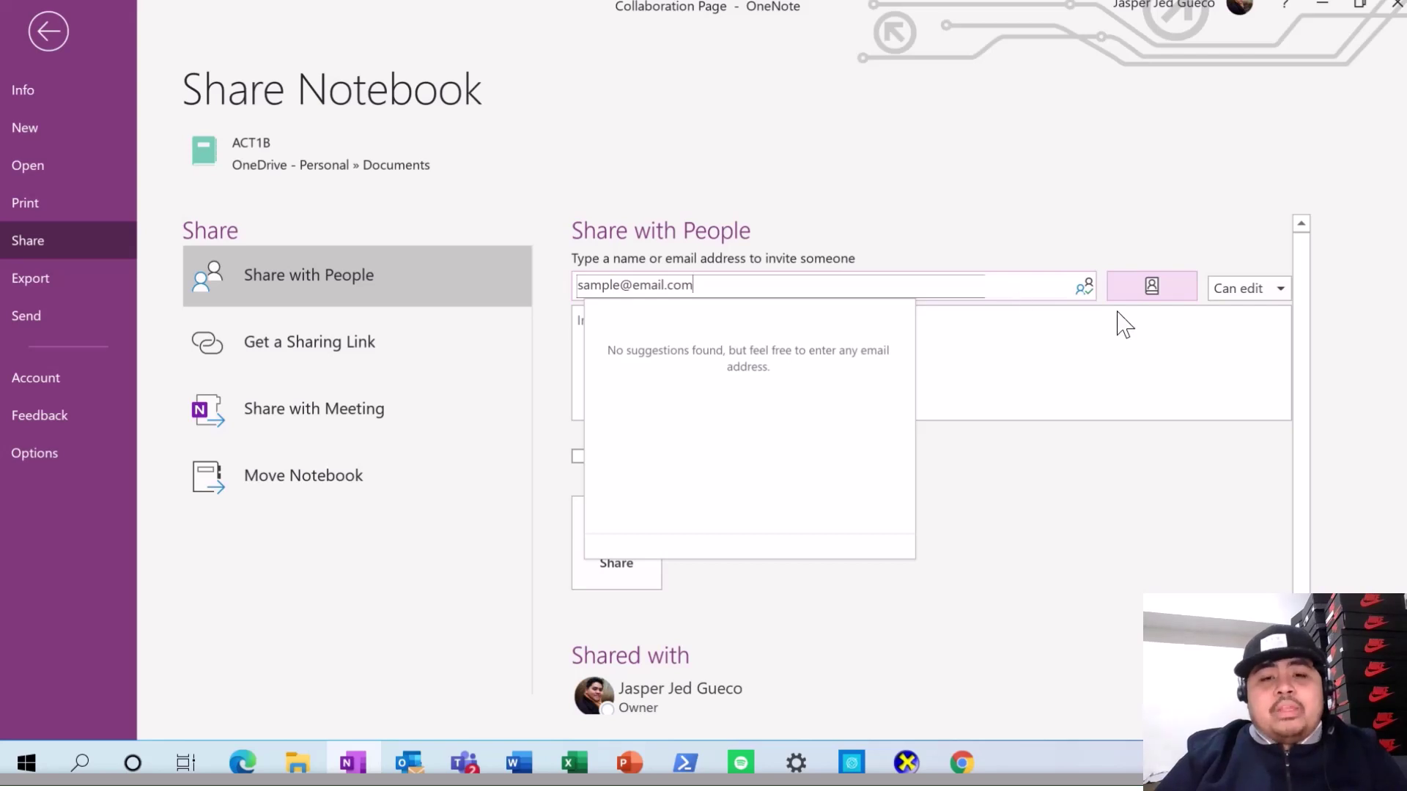
left_click(1254, 294)
left_click(1254, 289)
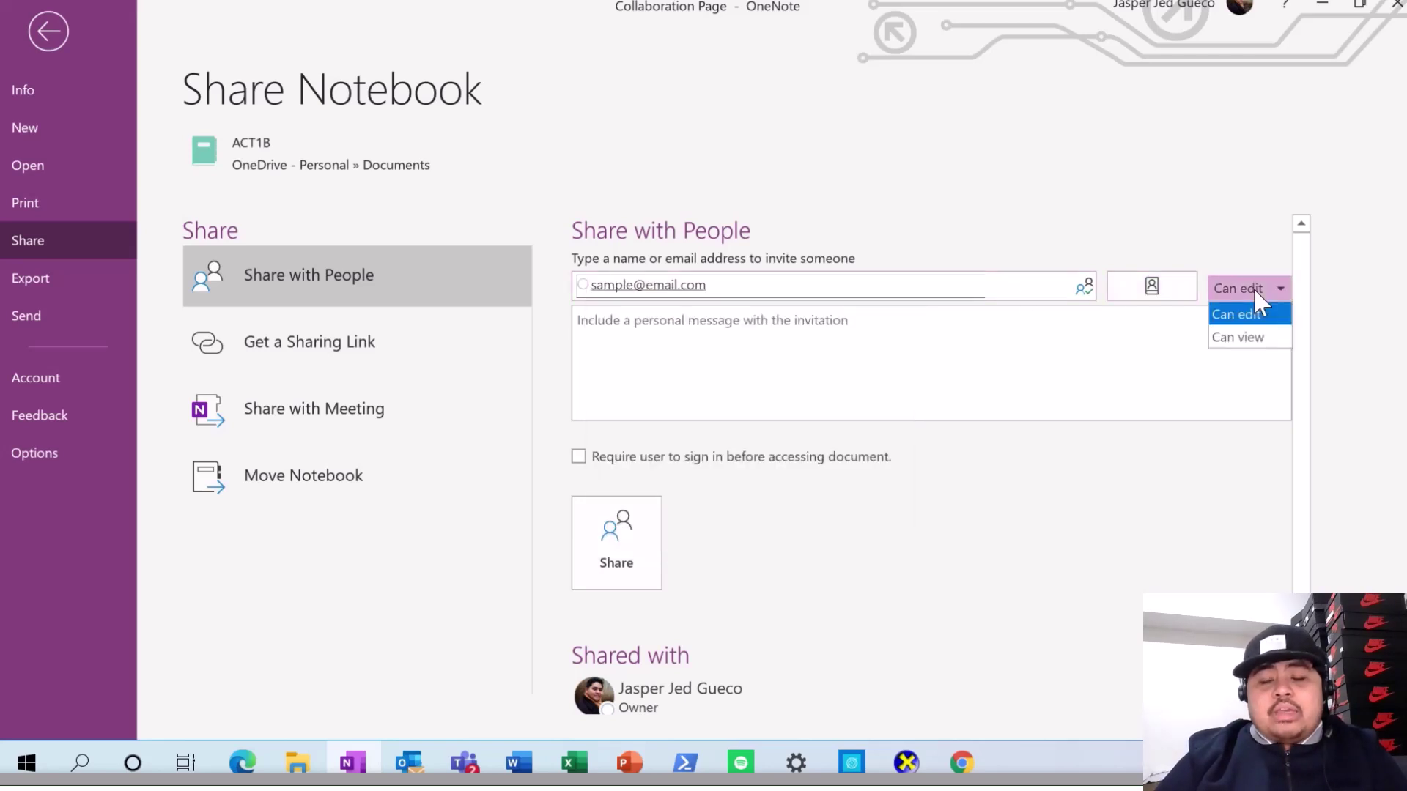
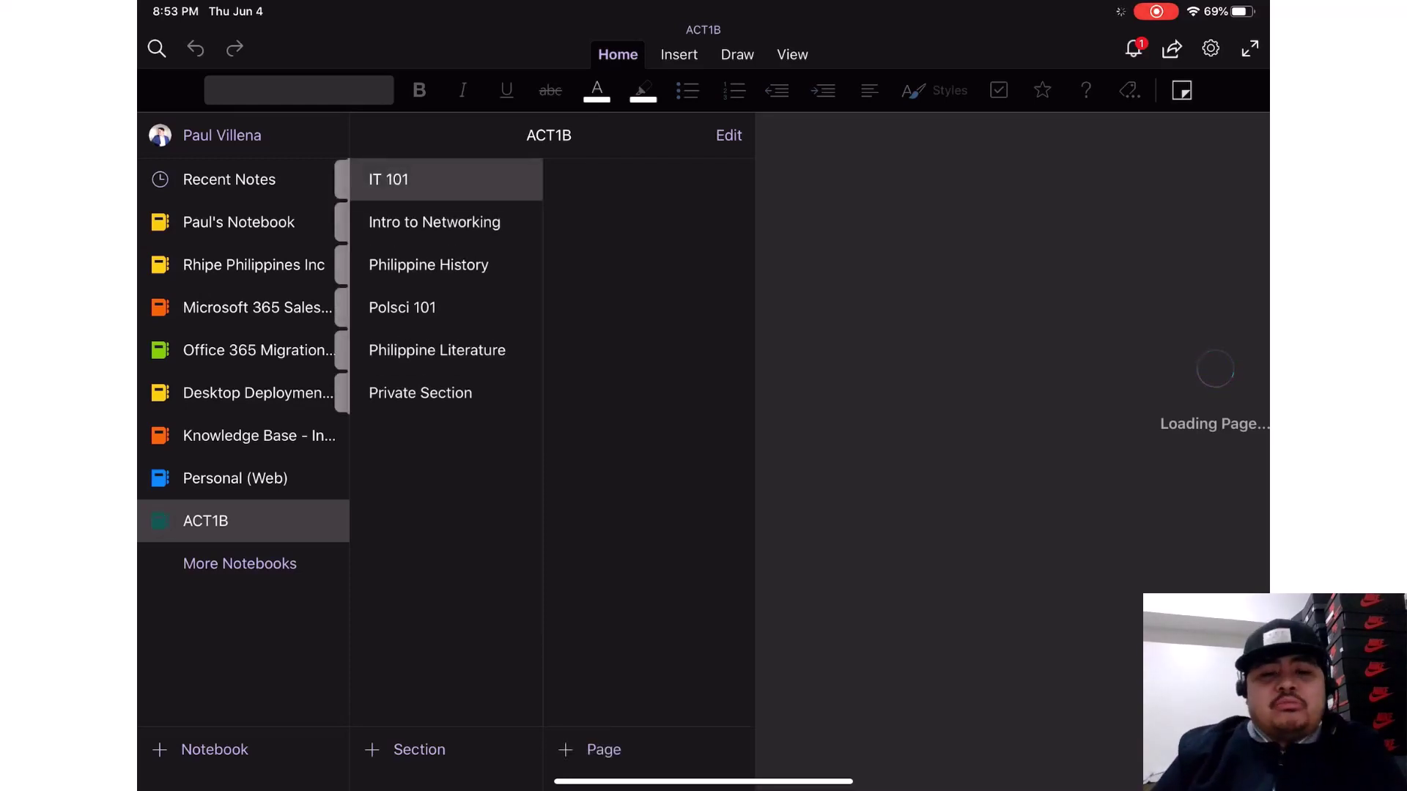
- Open the Collaboration Page in IT 101, add a new line in the iPad note, then return to the left note
left_click(622, 347)
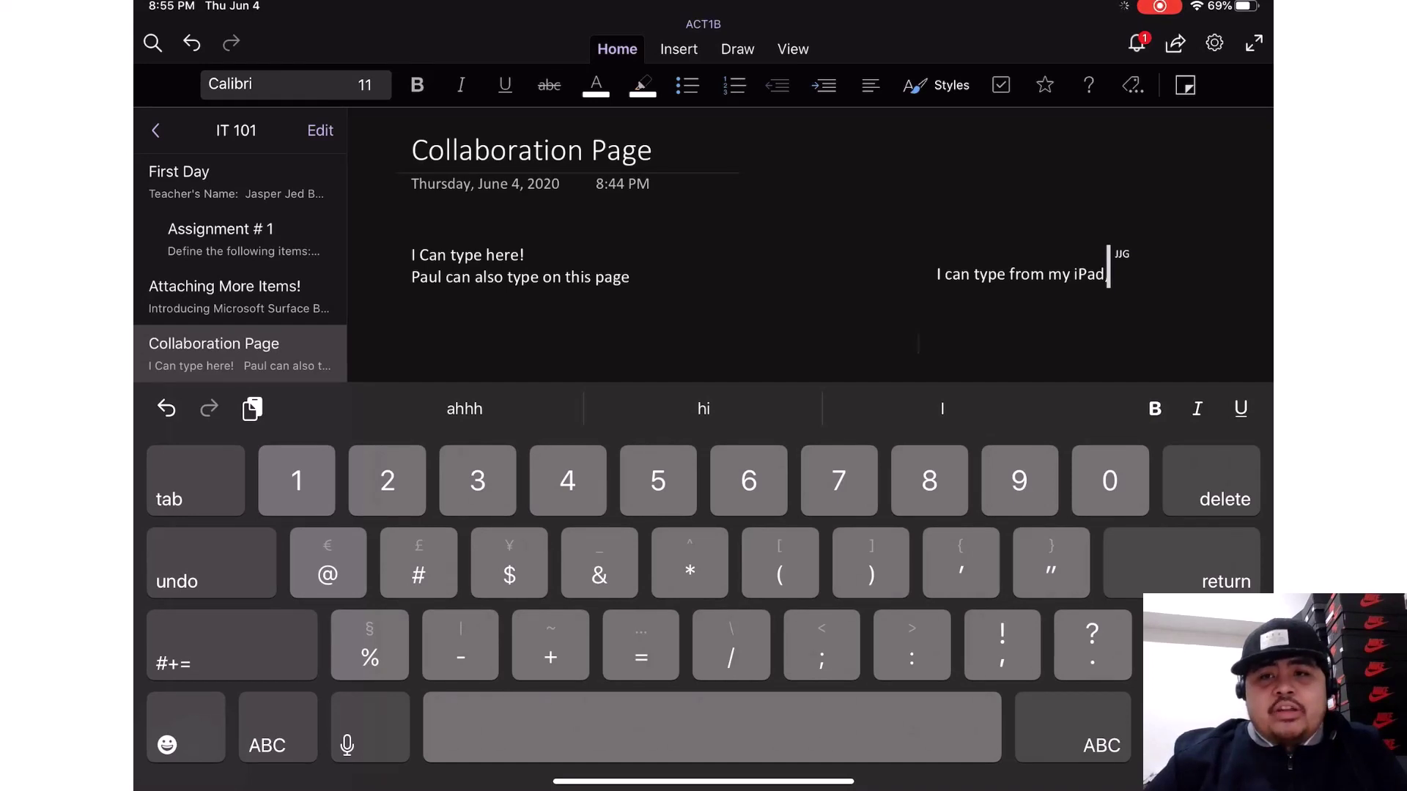
left_click(1106, 274)
key("Return")
key("Return")
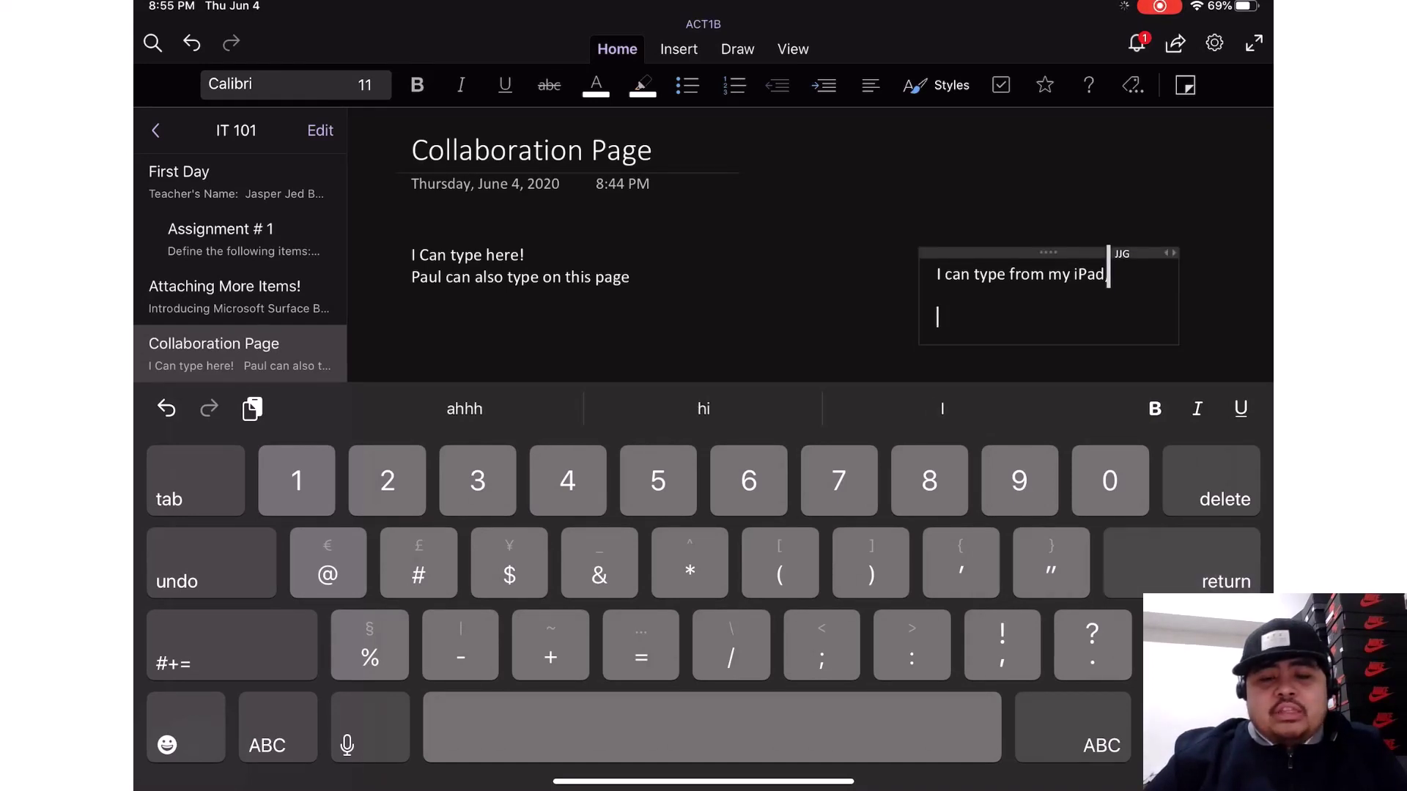
left_click(631, 277)
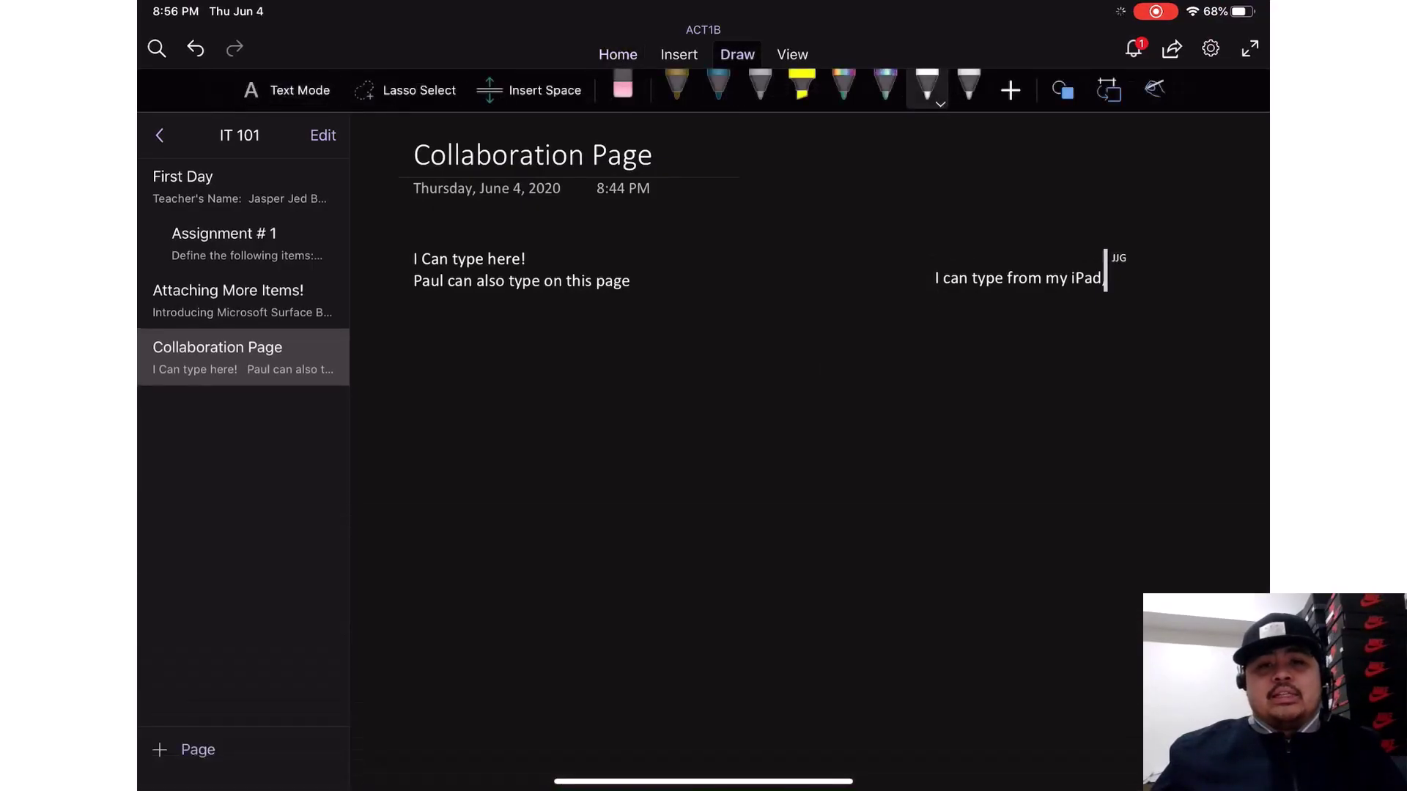
- With the galaxy pen, handwrite 'I can draw here!' below the typed notes
left_click(884, 87)
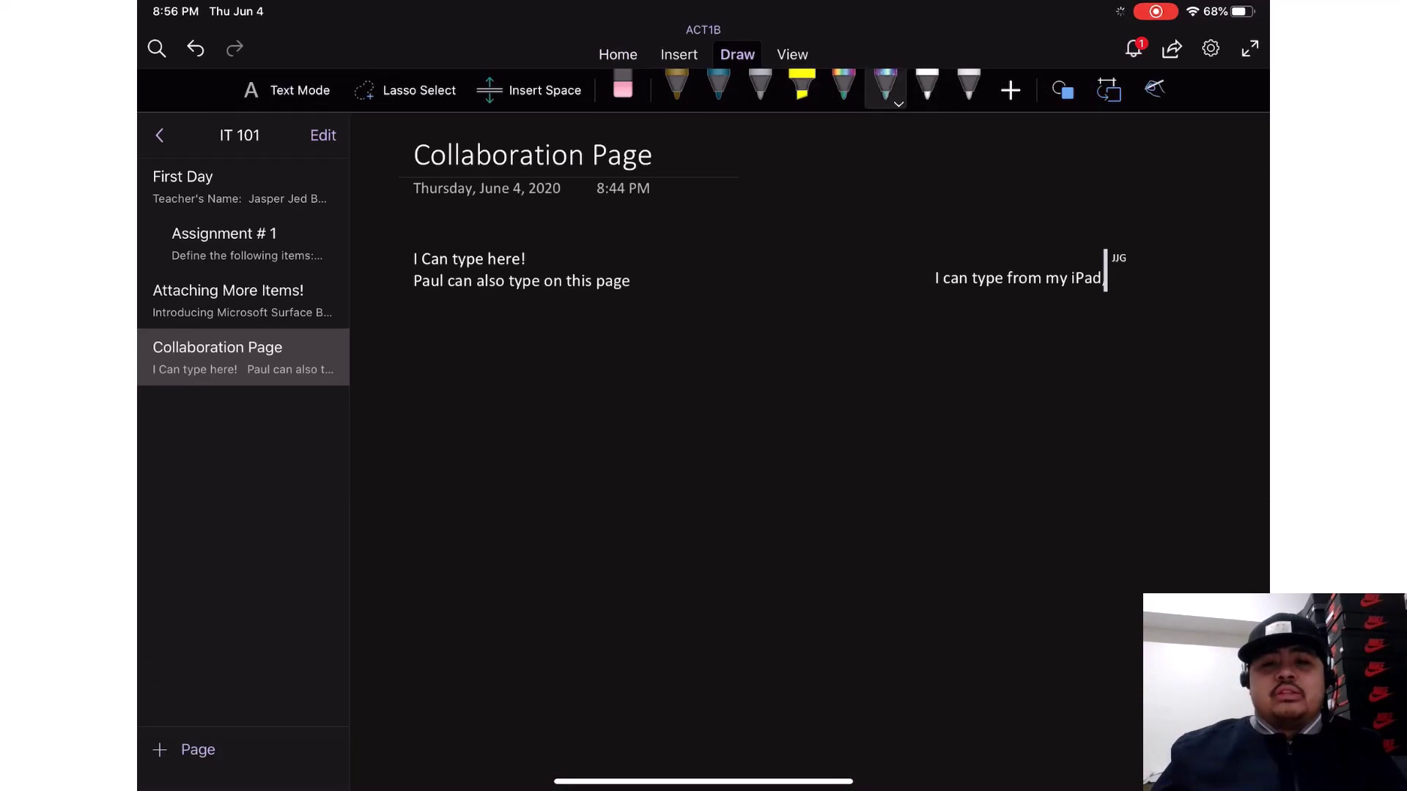
left_click_drag(810, 357, 807, 421)
left_click_drag(768, 374, 841, 349)
mouse_move(772, 426)
left_mouse_down()
mouse_move(839, 411)
mouse_move(951, 442)
left_mouse_up()
mouse_move(1023, 364)
left_mouse_down()
mouse_move(1017, 442)
mouse_move(1049, 409)
mouse_move(1076, 444)
mouse_move(1129, 393)
left_mouse_up()
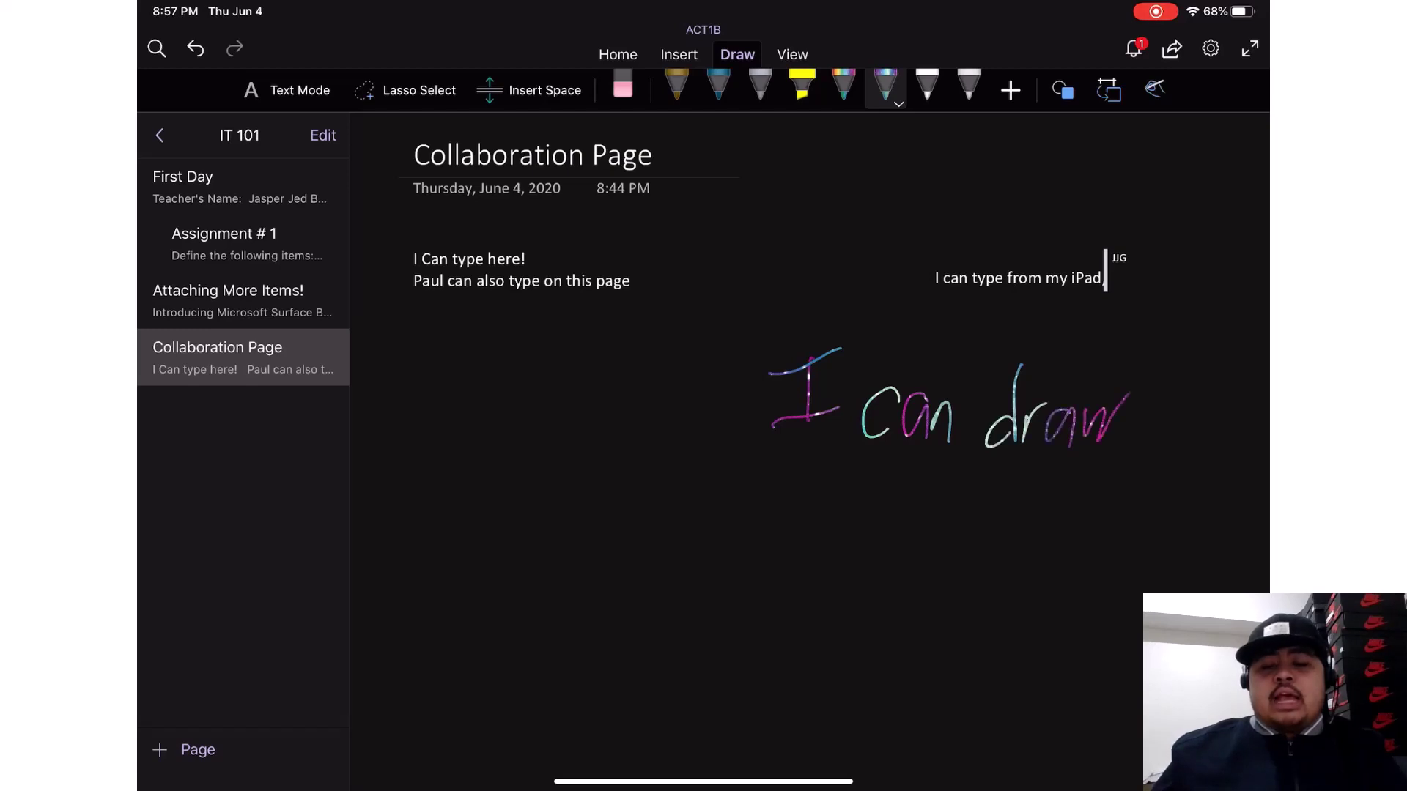
mouse_move(786, 469)
left_mouse_down()
mouse_move(806, 521)
mouse_move(838, 527)
mouse_move(872, 484)
mouse_move(904, 521)
left_mouse_up()
left_click_drag(926, 463, 926, 516)
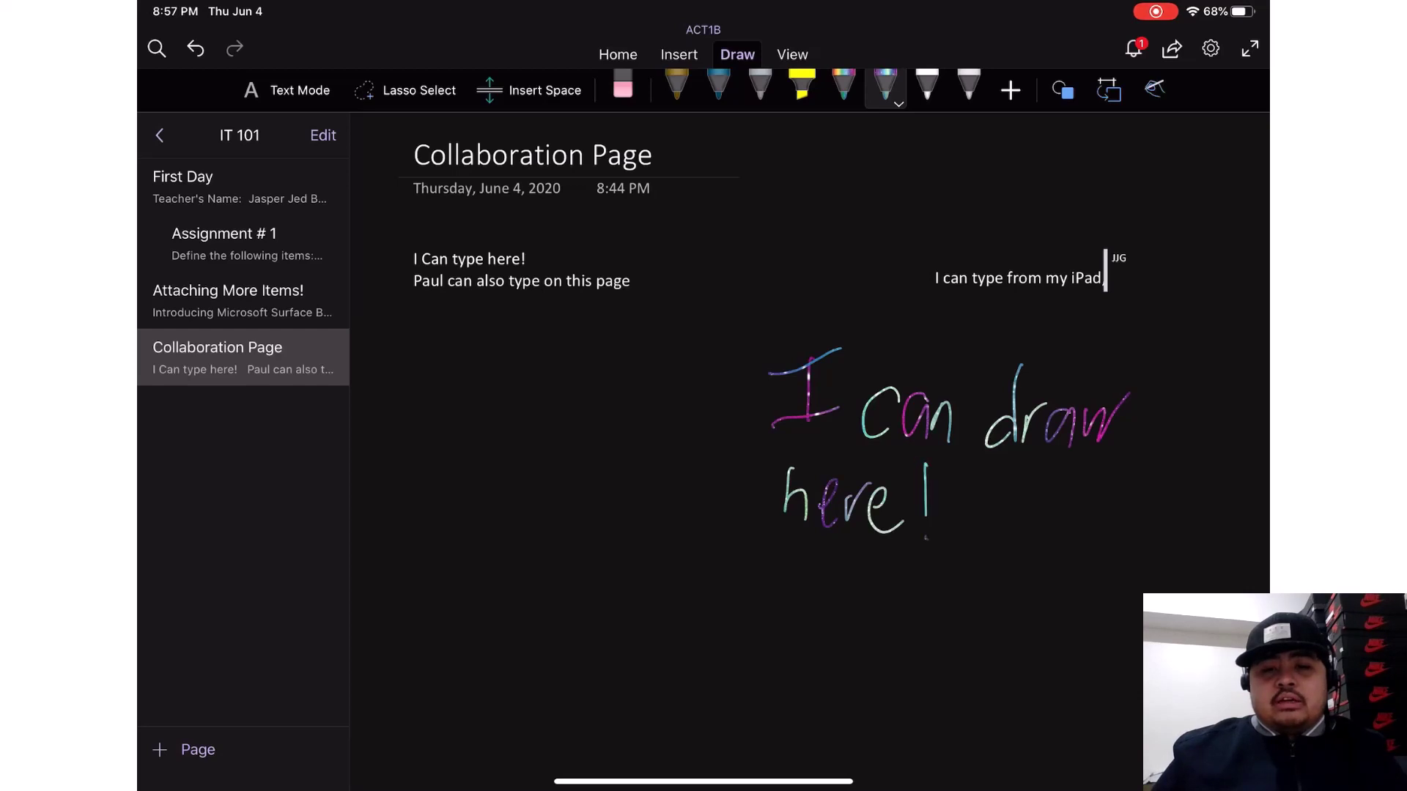
left_click(965, 510)
mouse_move(1002, 544)
left_mouse_down()
mouse_move(1026, 463)
mouse_move(1066, 540)
left_mouse_up()
left_click_drag(956, 492, 1070, 546)
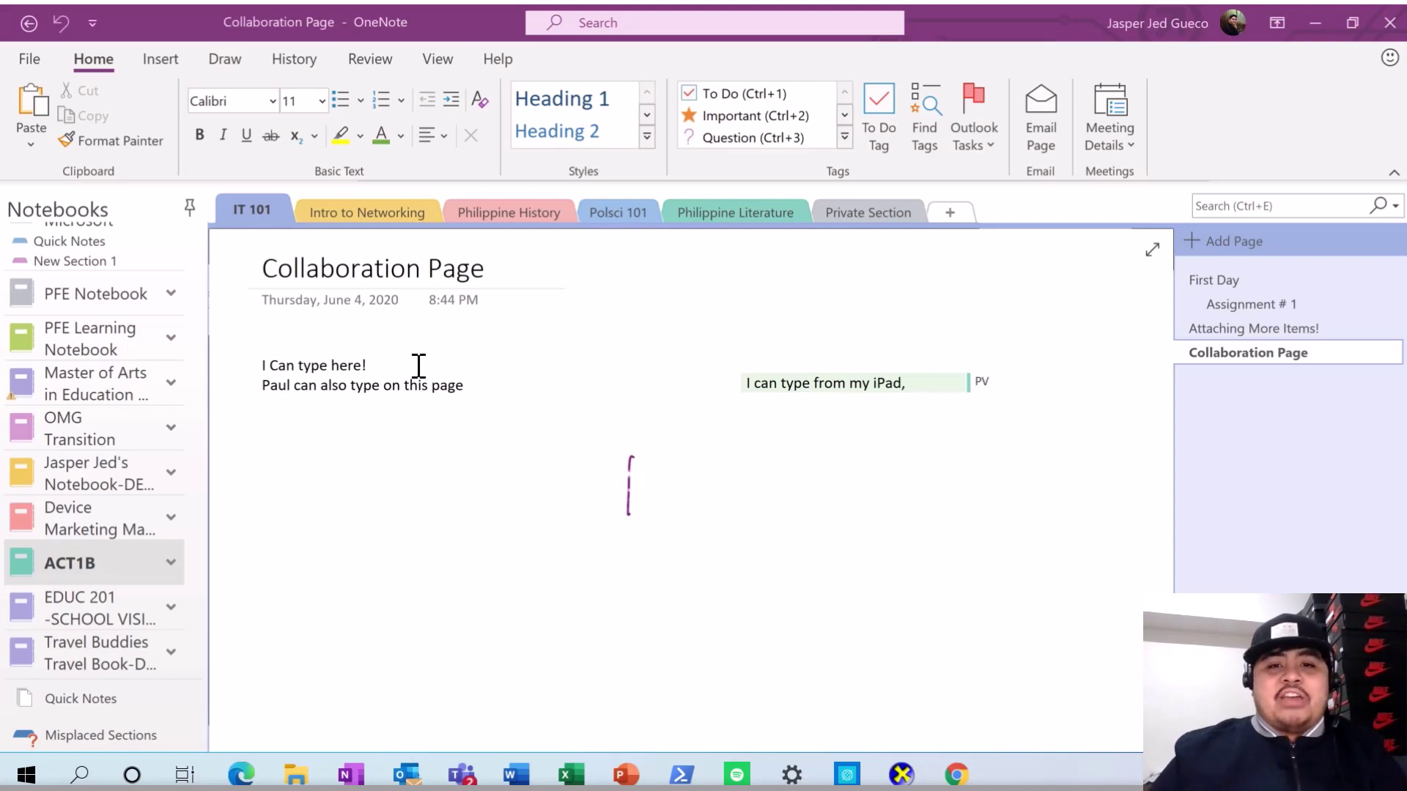
- Place a text insertion point on the Collaboration Page
left_click(443, 522)
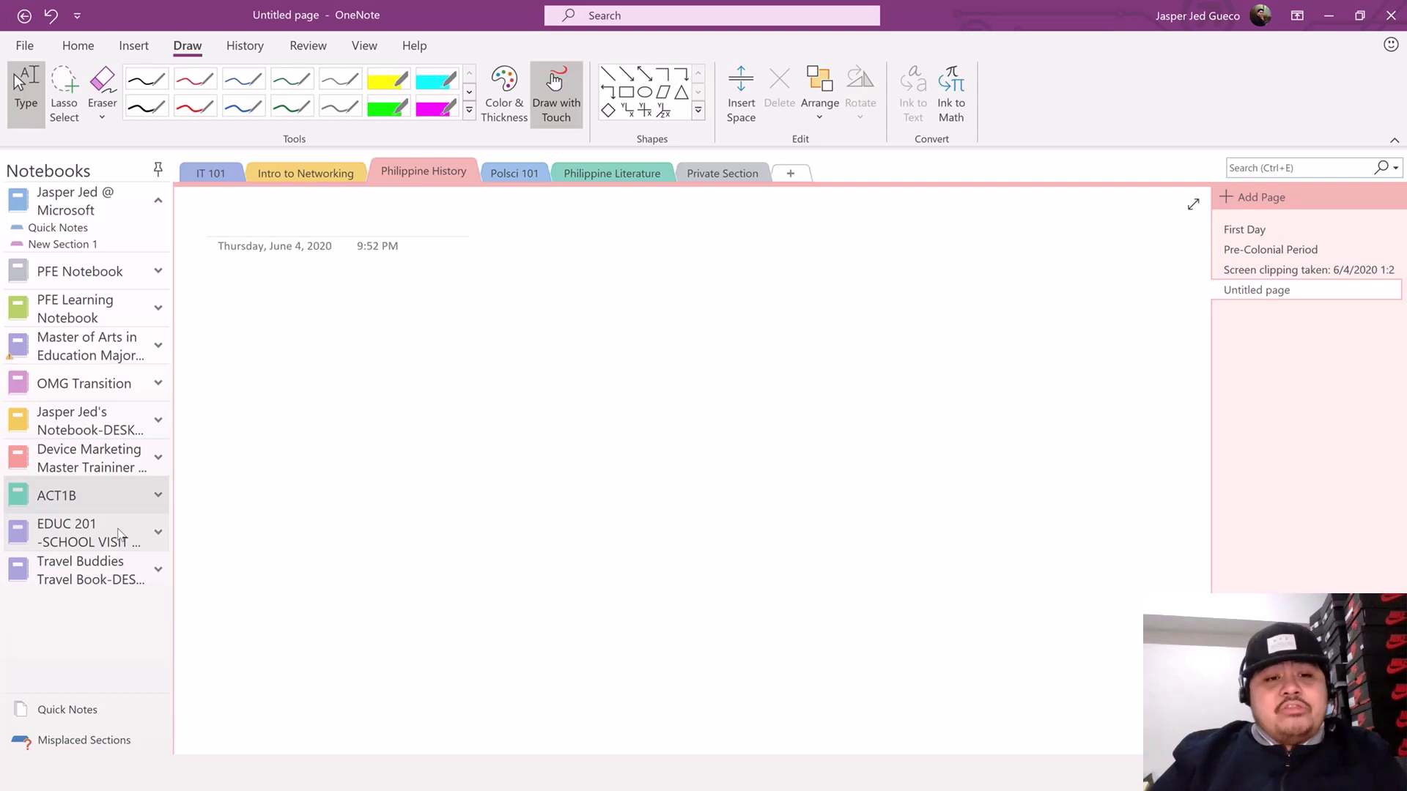
- Open the EDUC 201 notebook and select the key-features lines in School Visit General Details
left_click(119, 534)
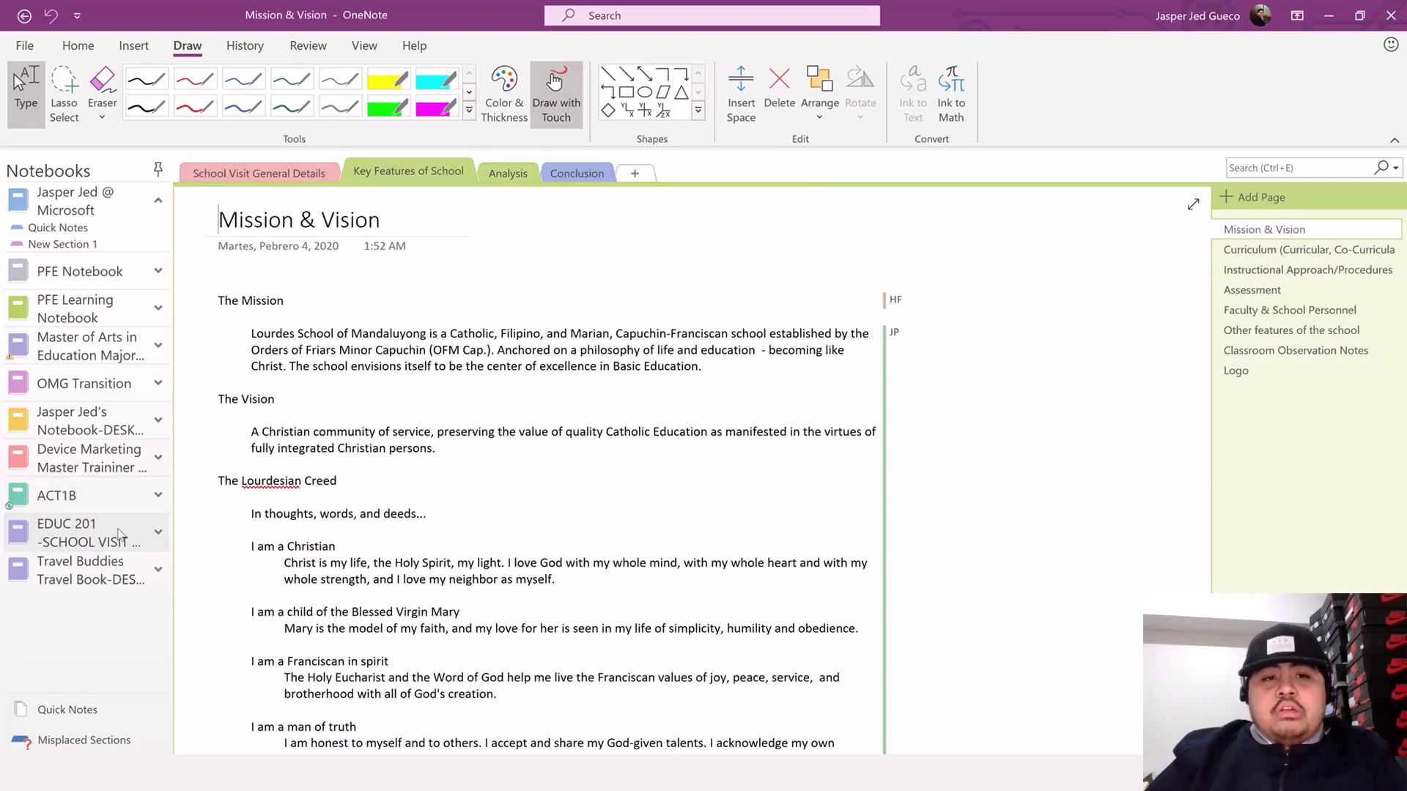
left_click(283, 181)
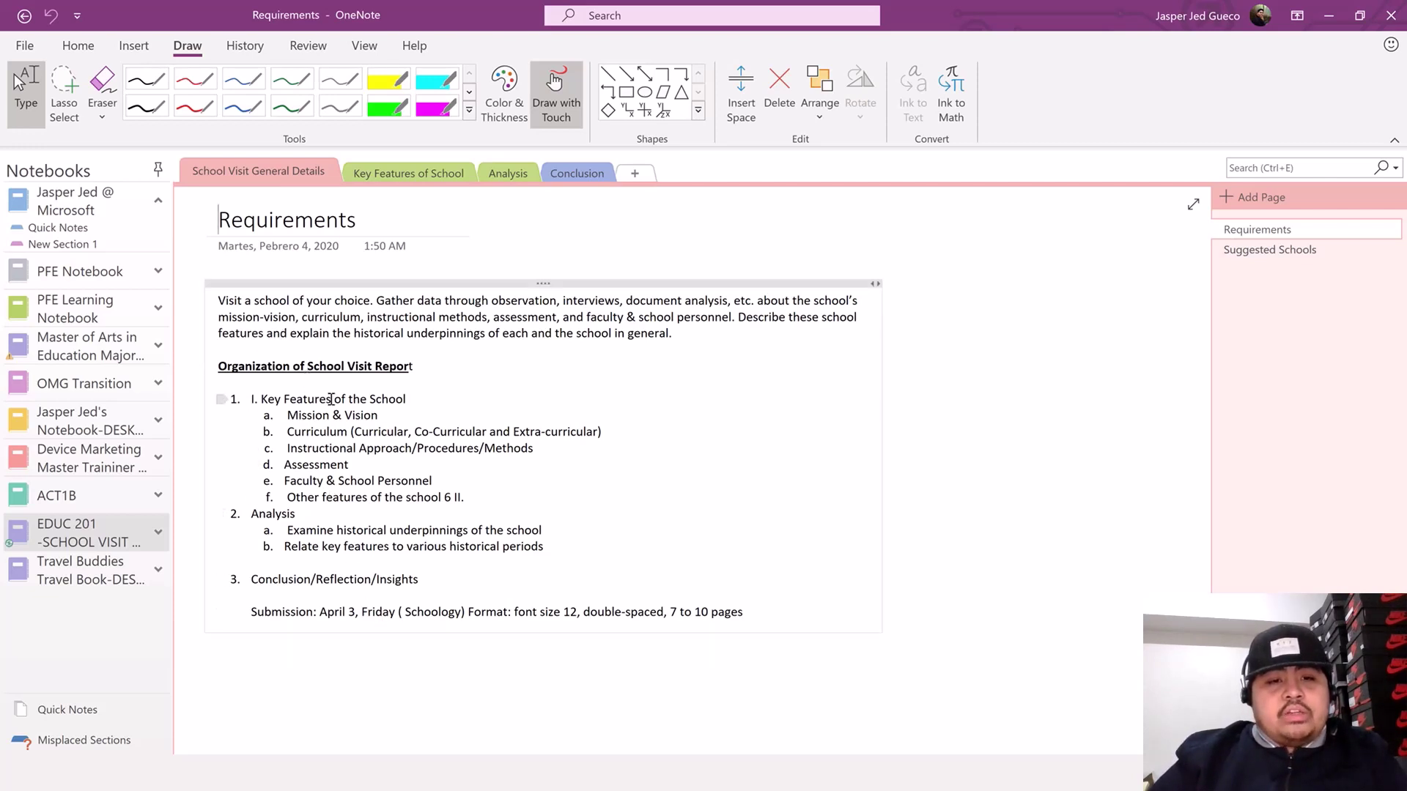
left_click_drag(409, 398, 255, 402)
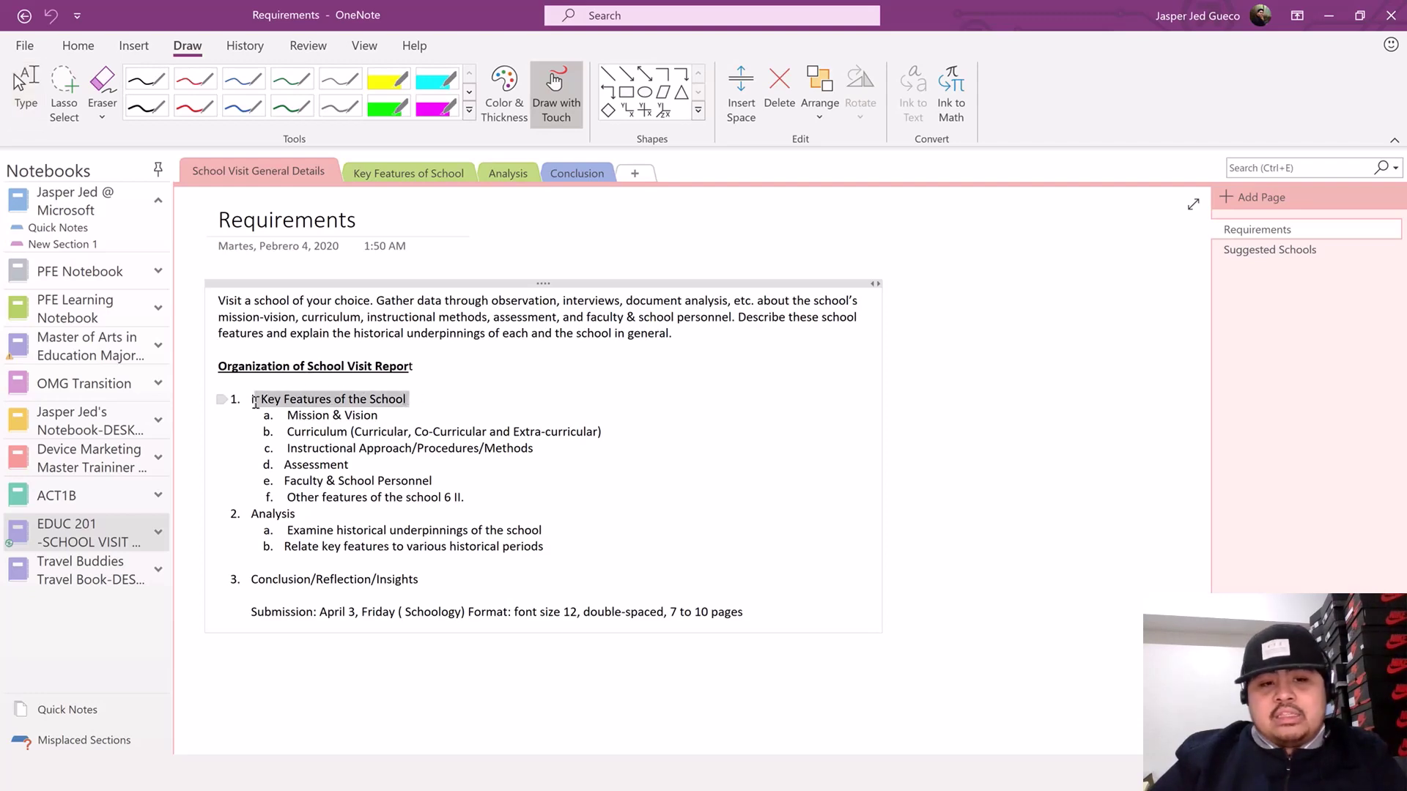
left_click(383, 174)
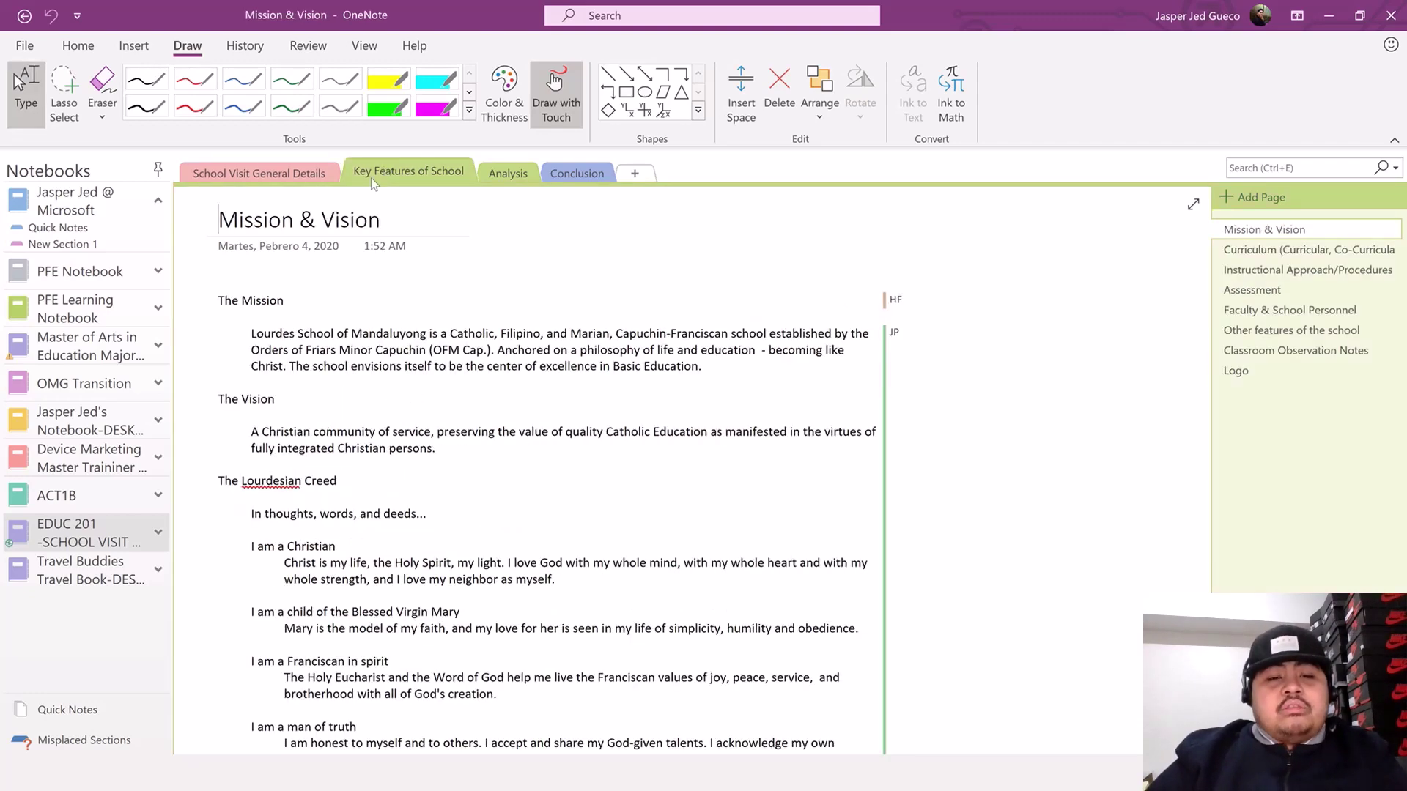
left_click(327, 173)
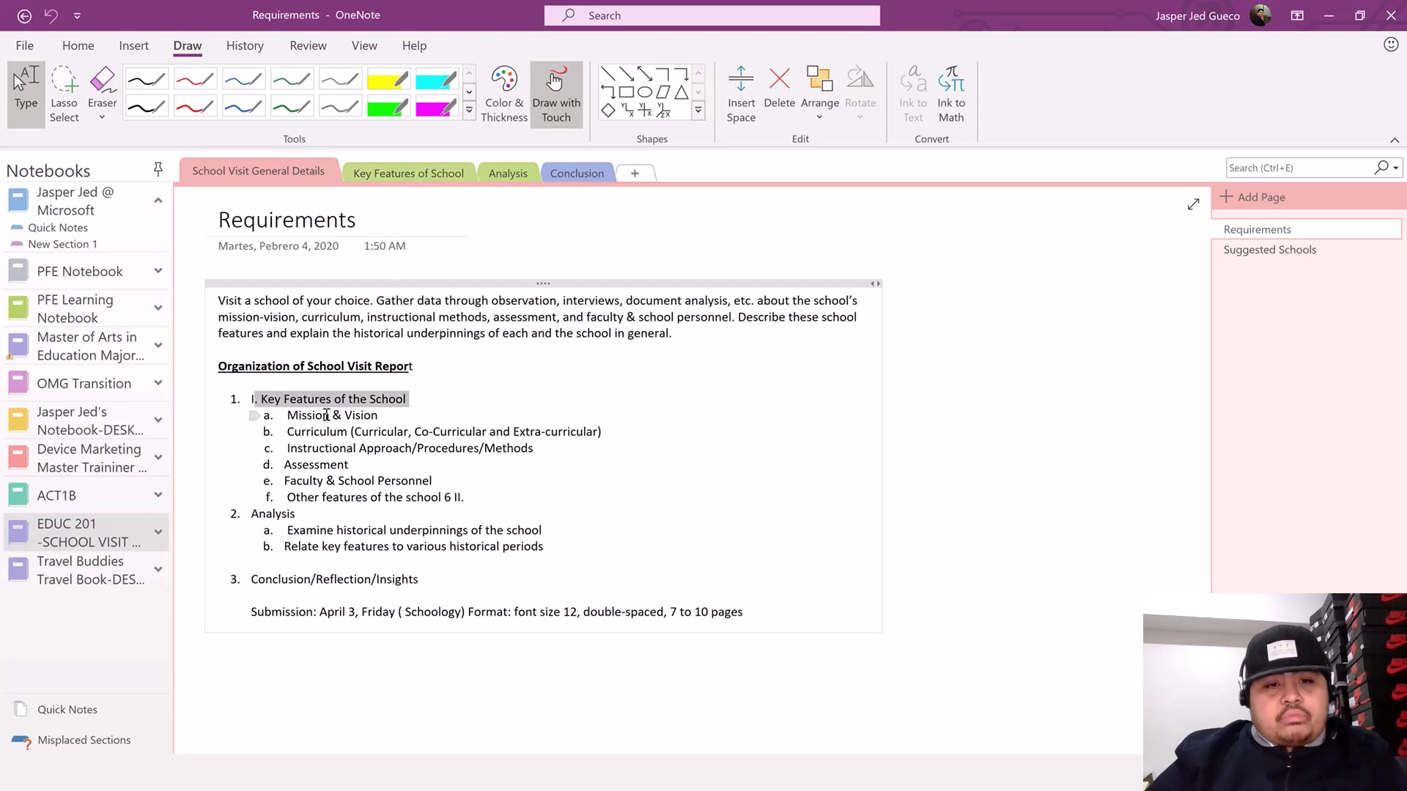
left_click_drag(302, 417, 434, 483)
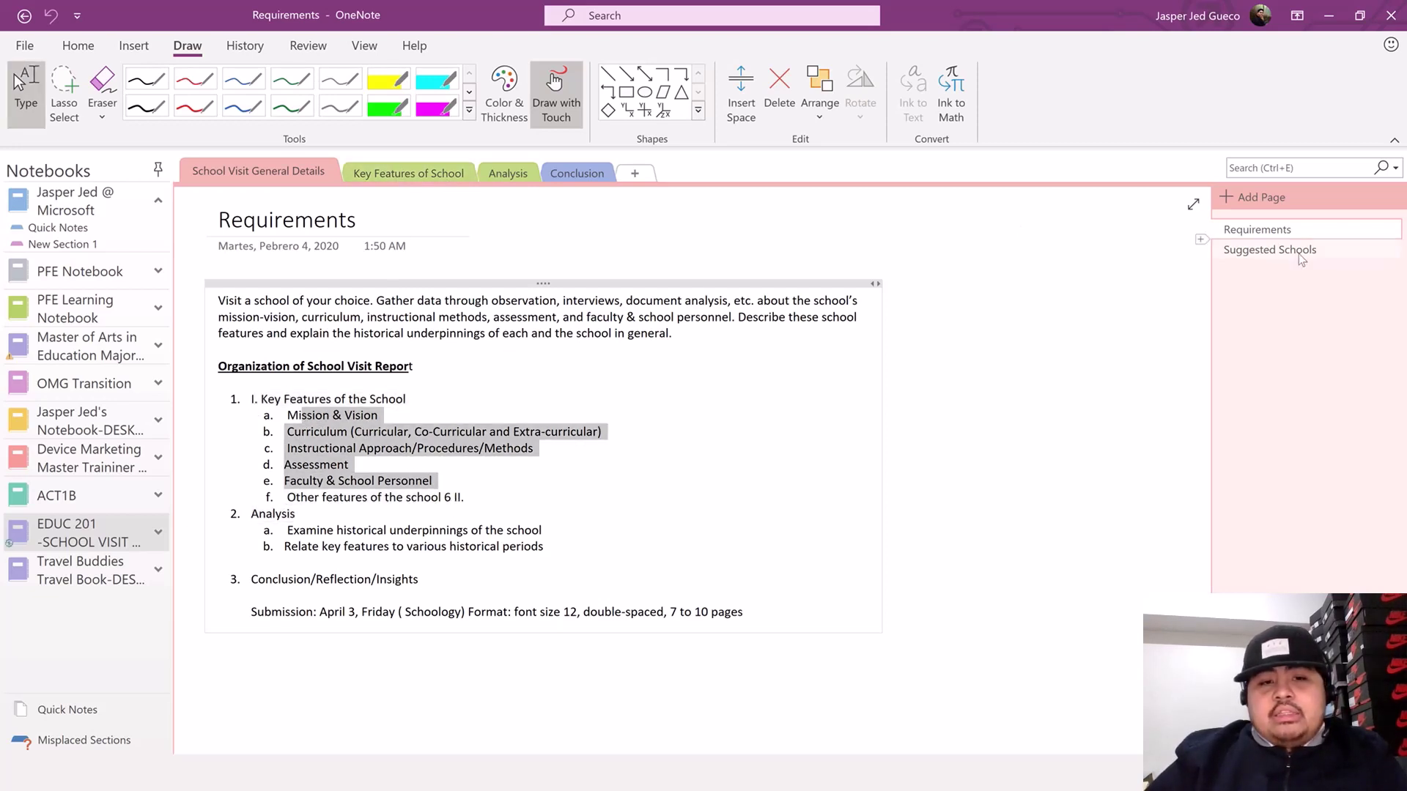
- View the Key Features of School section's author initials, then open Travel Buddies' Pre-Travel Budget page
left_click(441, 176)
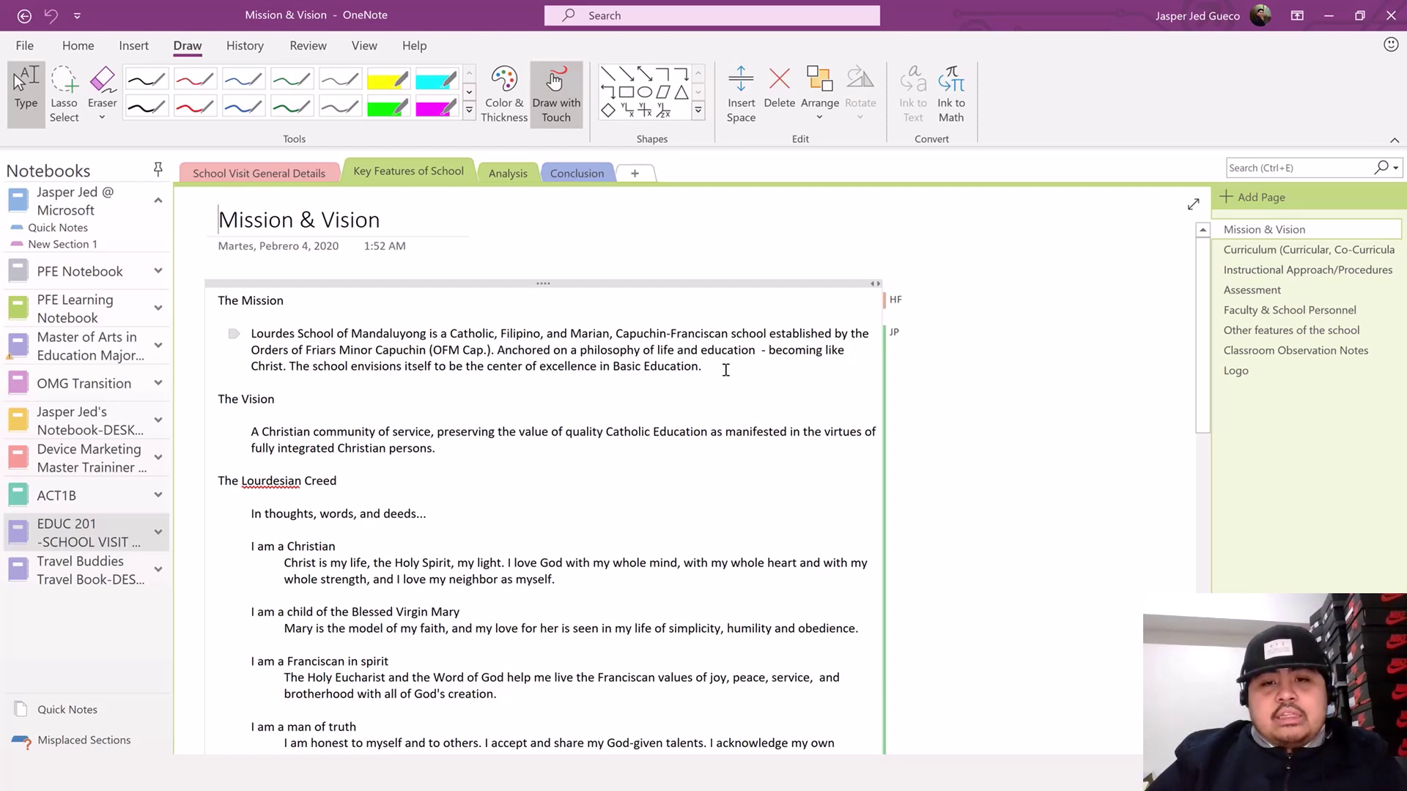
mouse_move(898, 308)
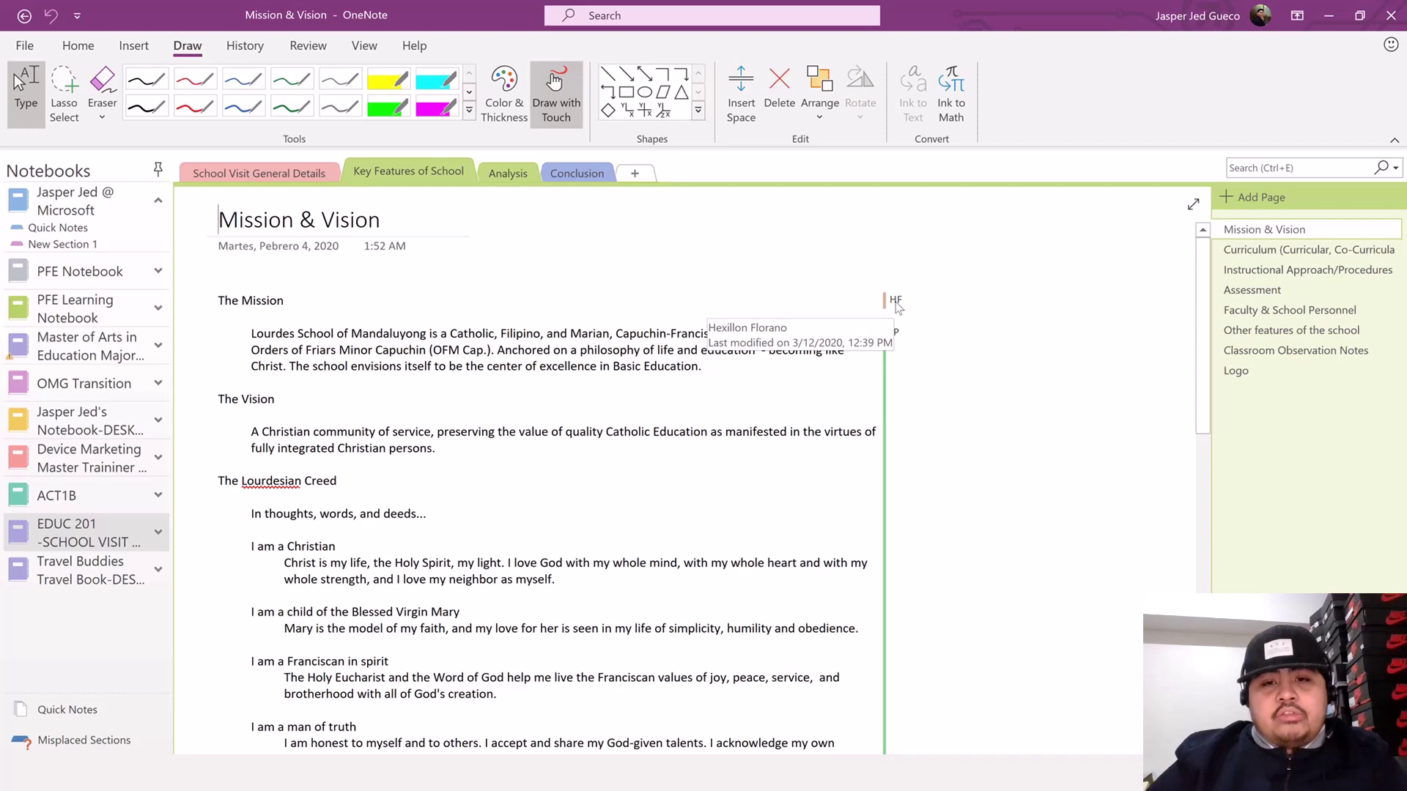
mouse_move(896, 337)
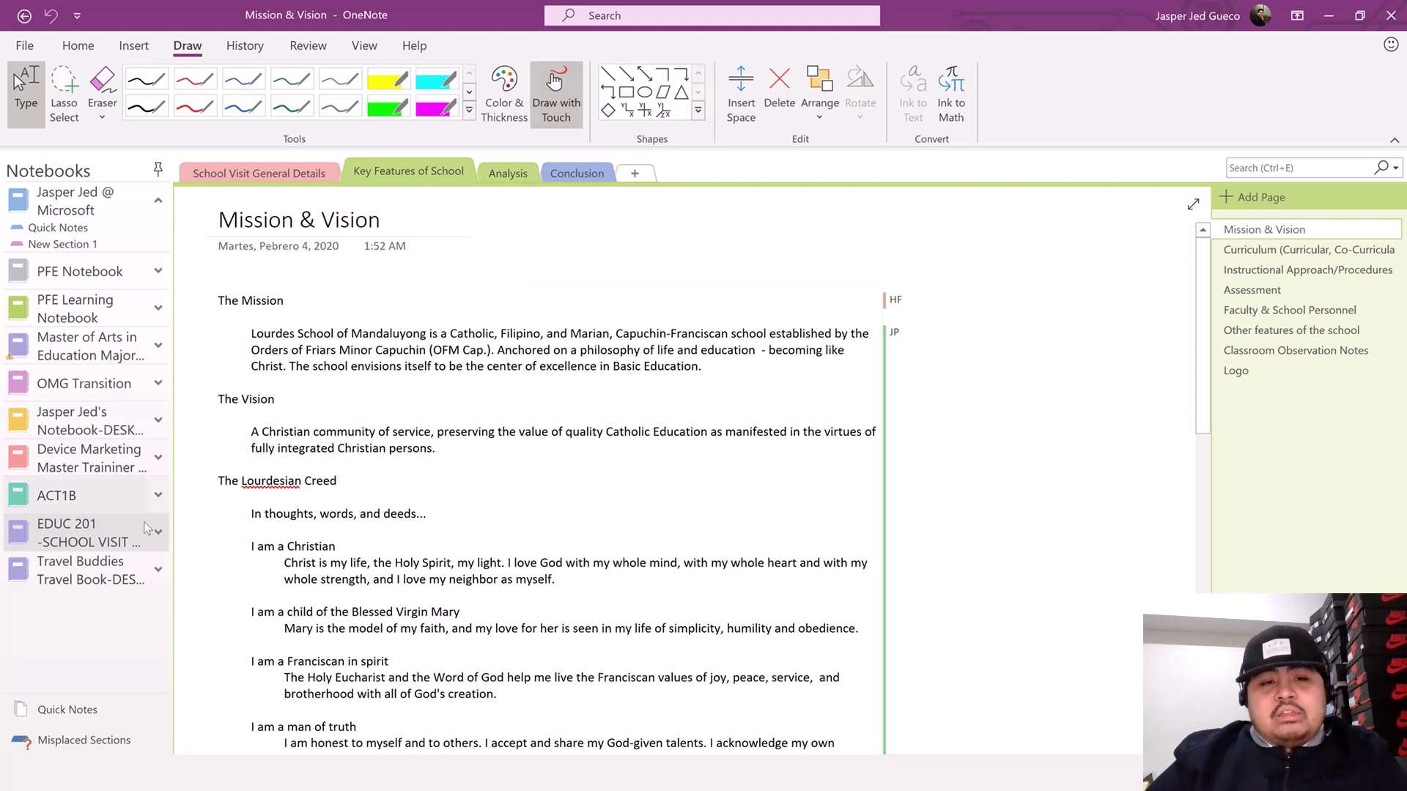
left_click(101, 573)
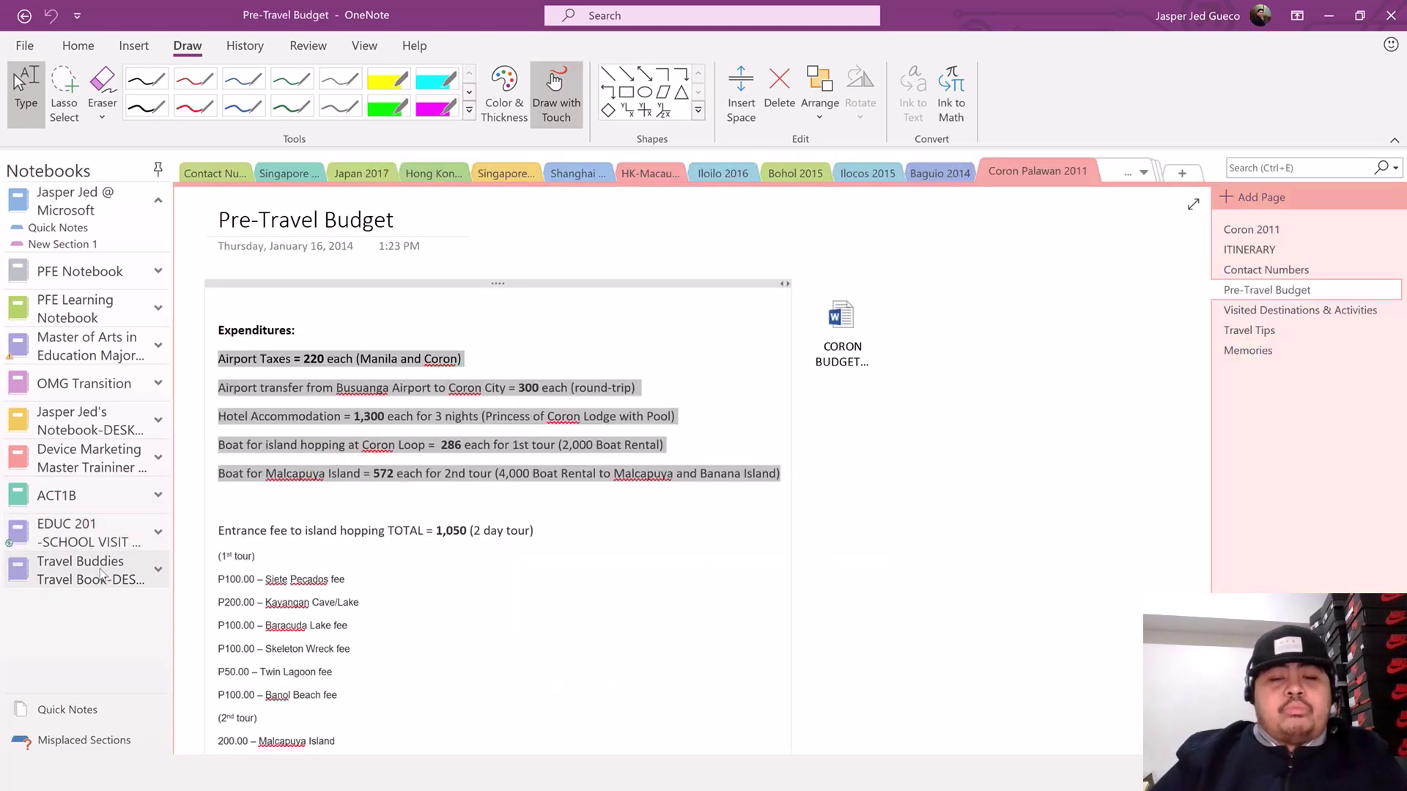
- View the Coron 2011 and ITINERARY pages, then return to Pre-Travel Budget
left_click(1241, 233)
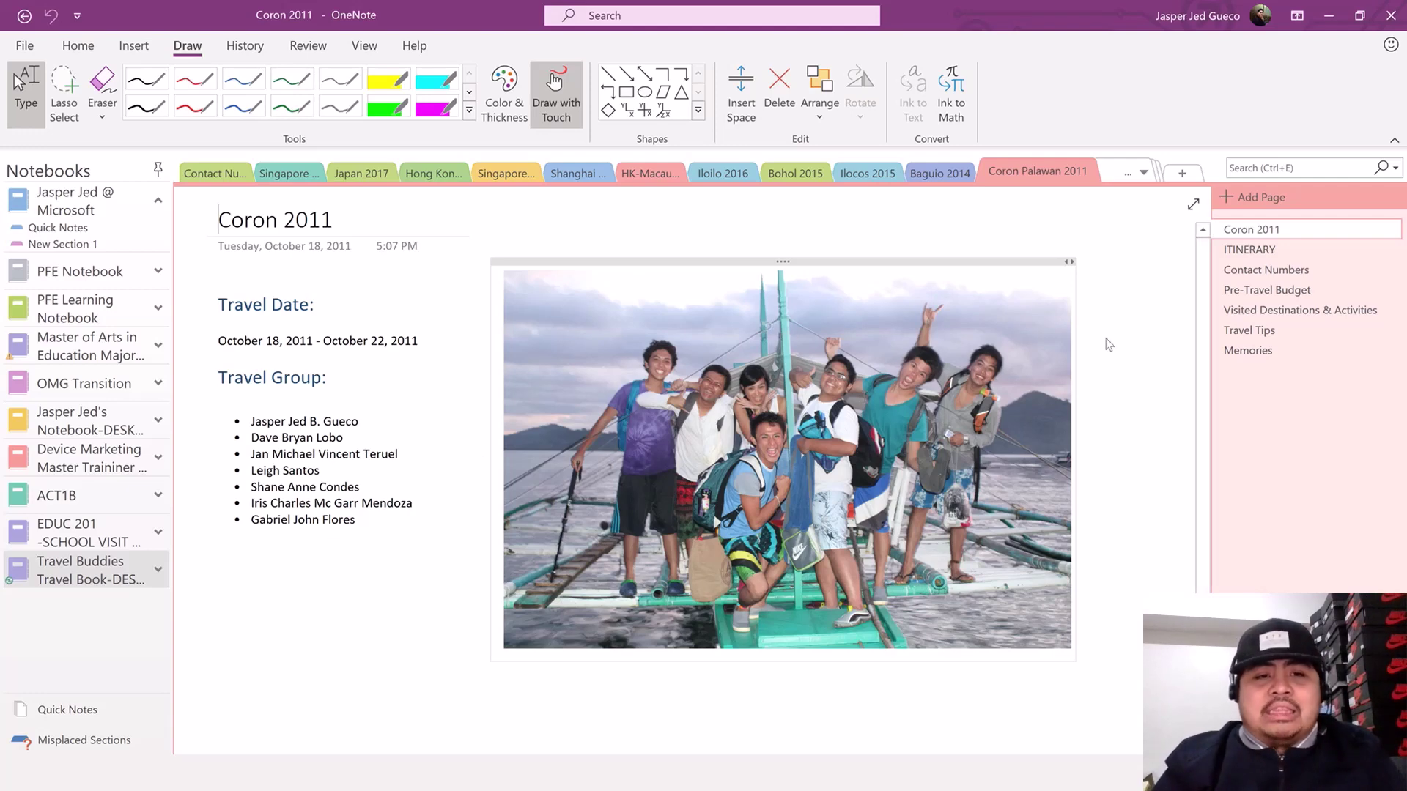
left_click(1249, 250)
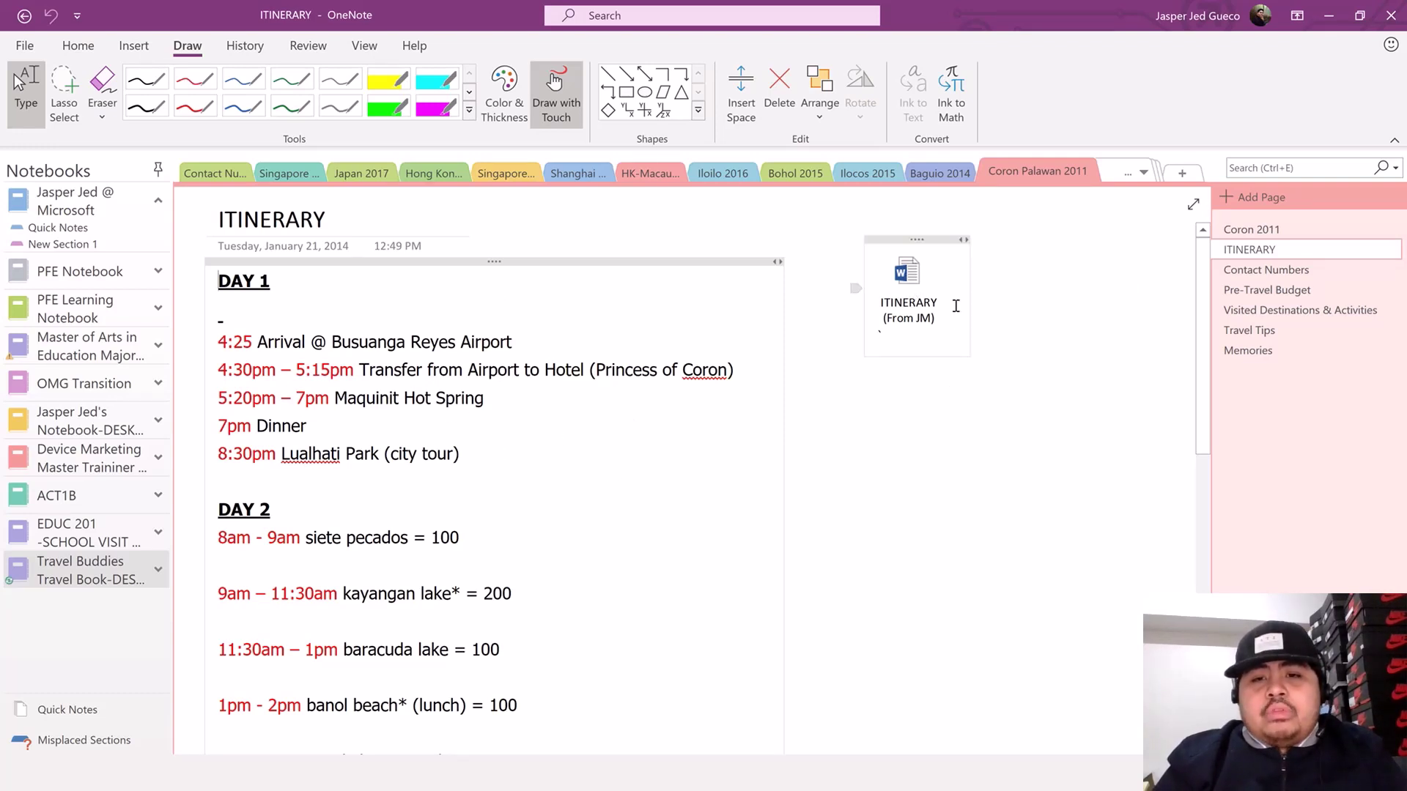
left_click(1268, 291)
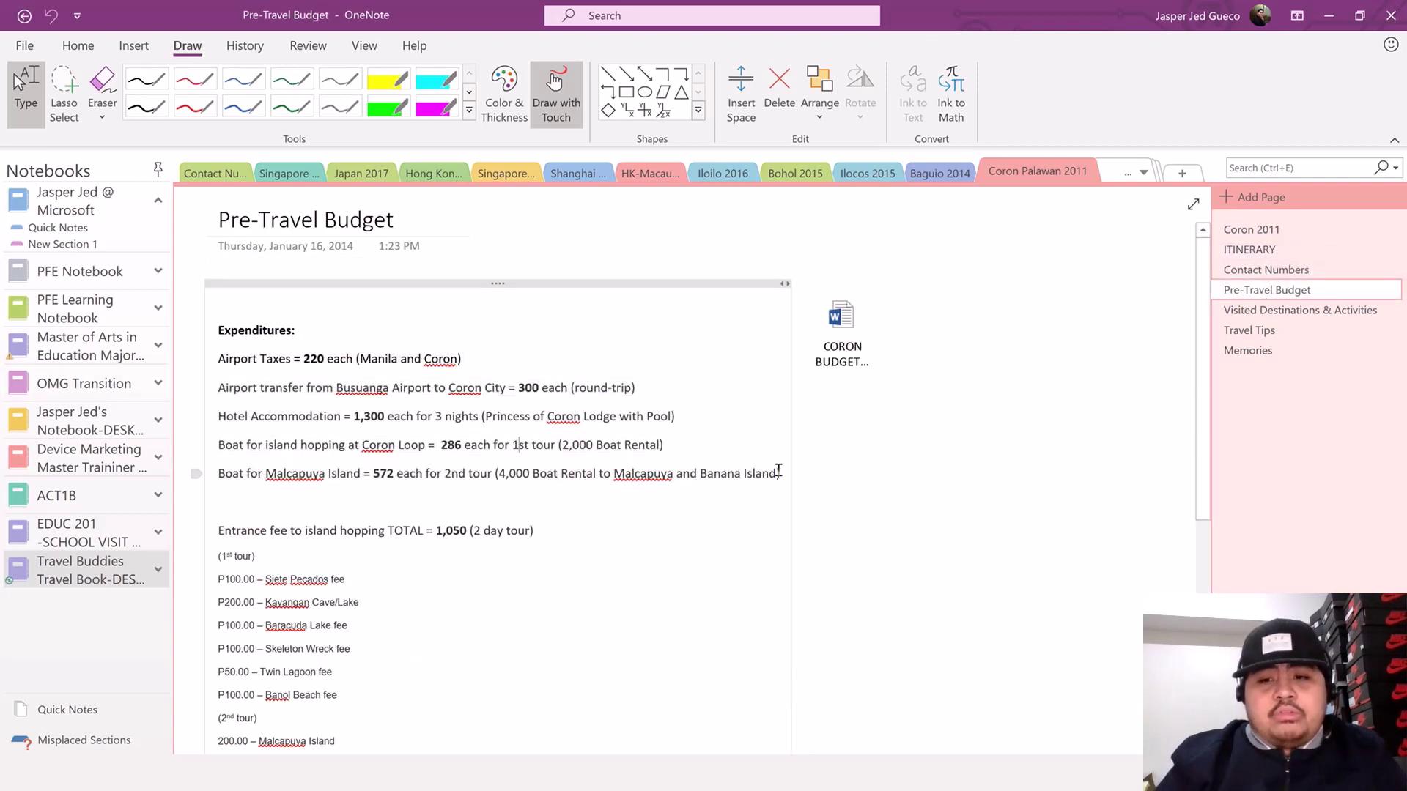
- Select the five expenditure lines from Airport Taxes down to Malcapuya
left_click_drag(776, 471, 640, 474)
left_click_drag(509, 437, 211, 356)
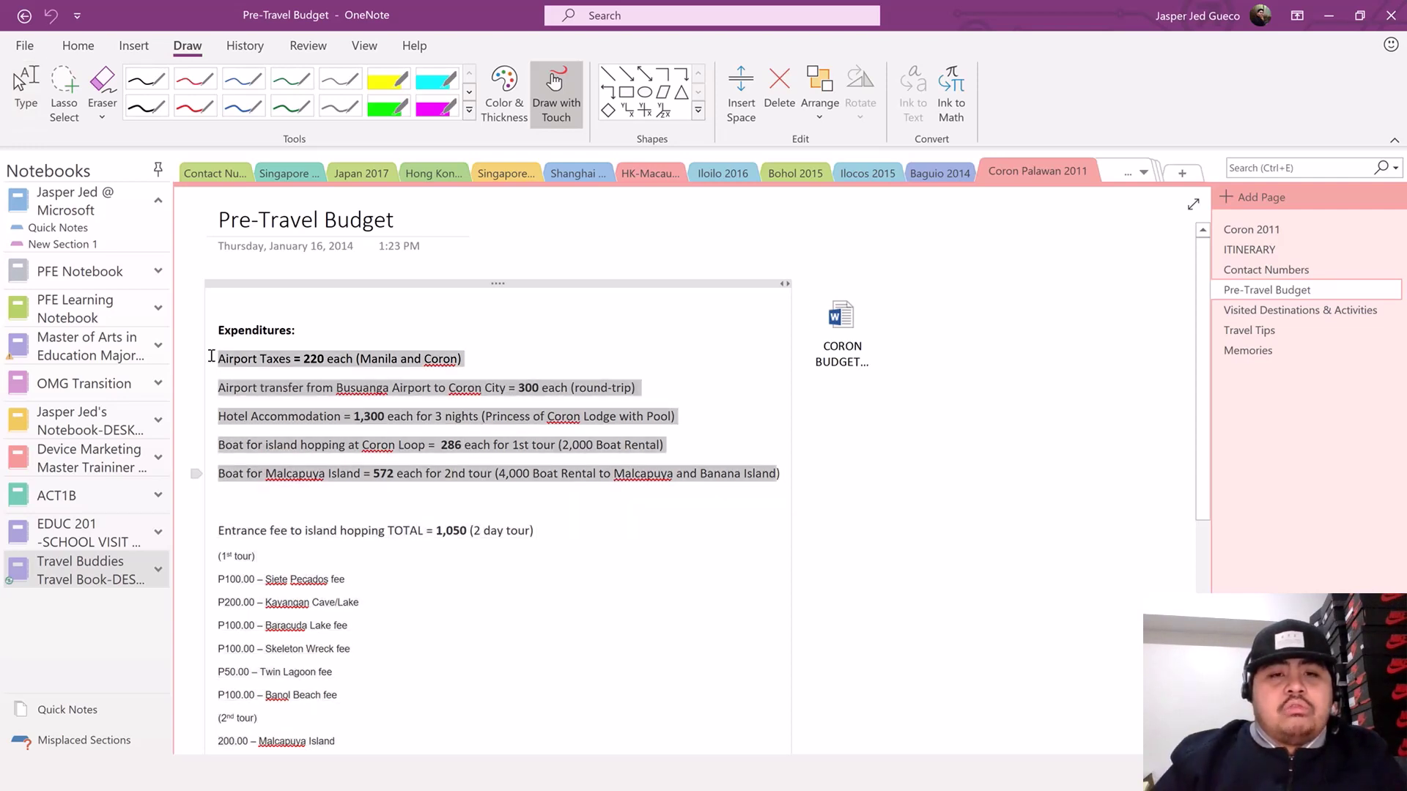
left_click(77, 46)
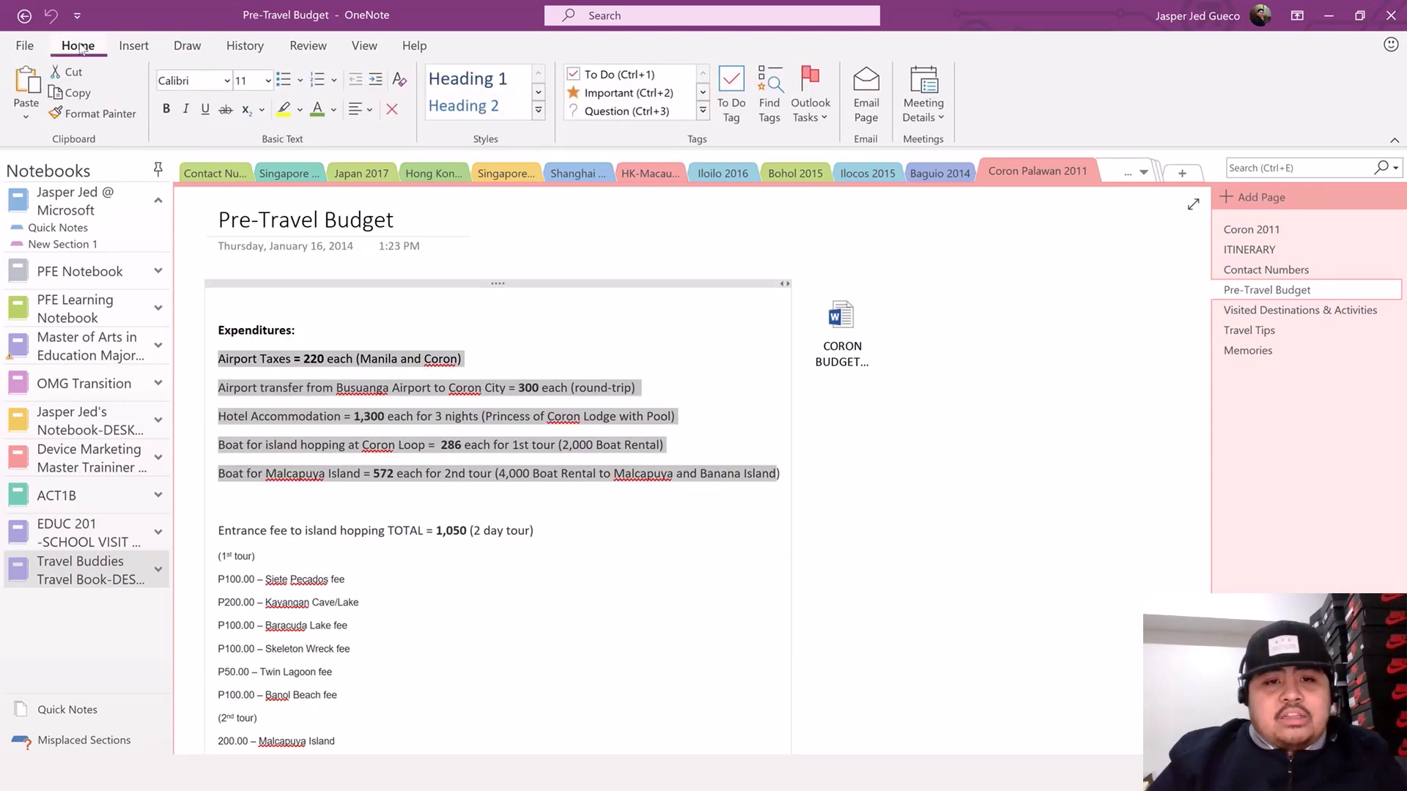
- Make the five lines to-dos, check both airport items, and tag the Malcapuya line Question
left_click(656, 75)
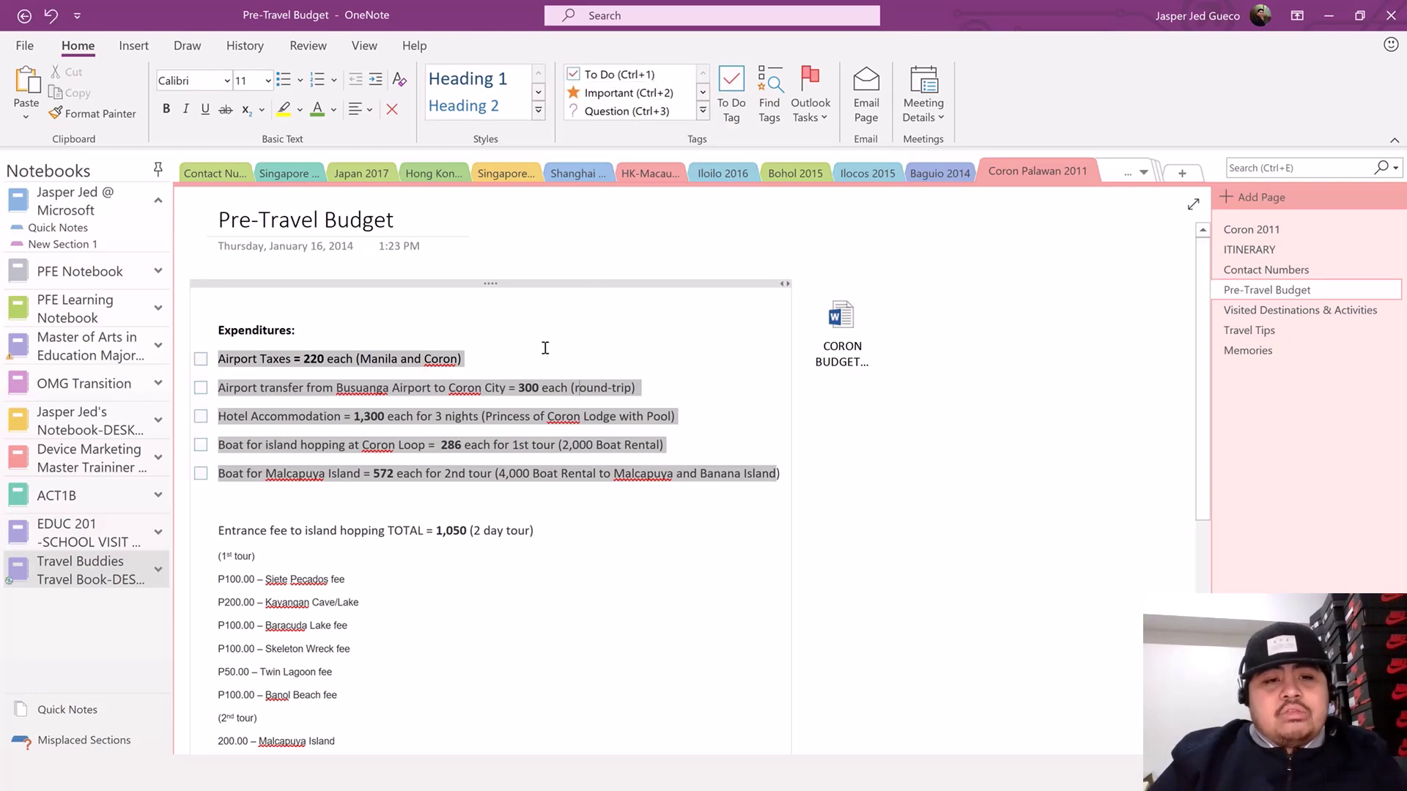
left_click(575, 387)
left_click(200, 359)
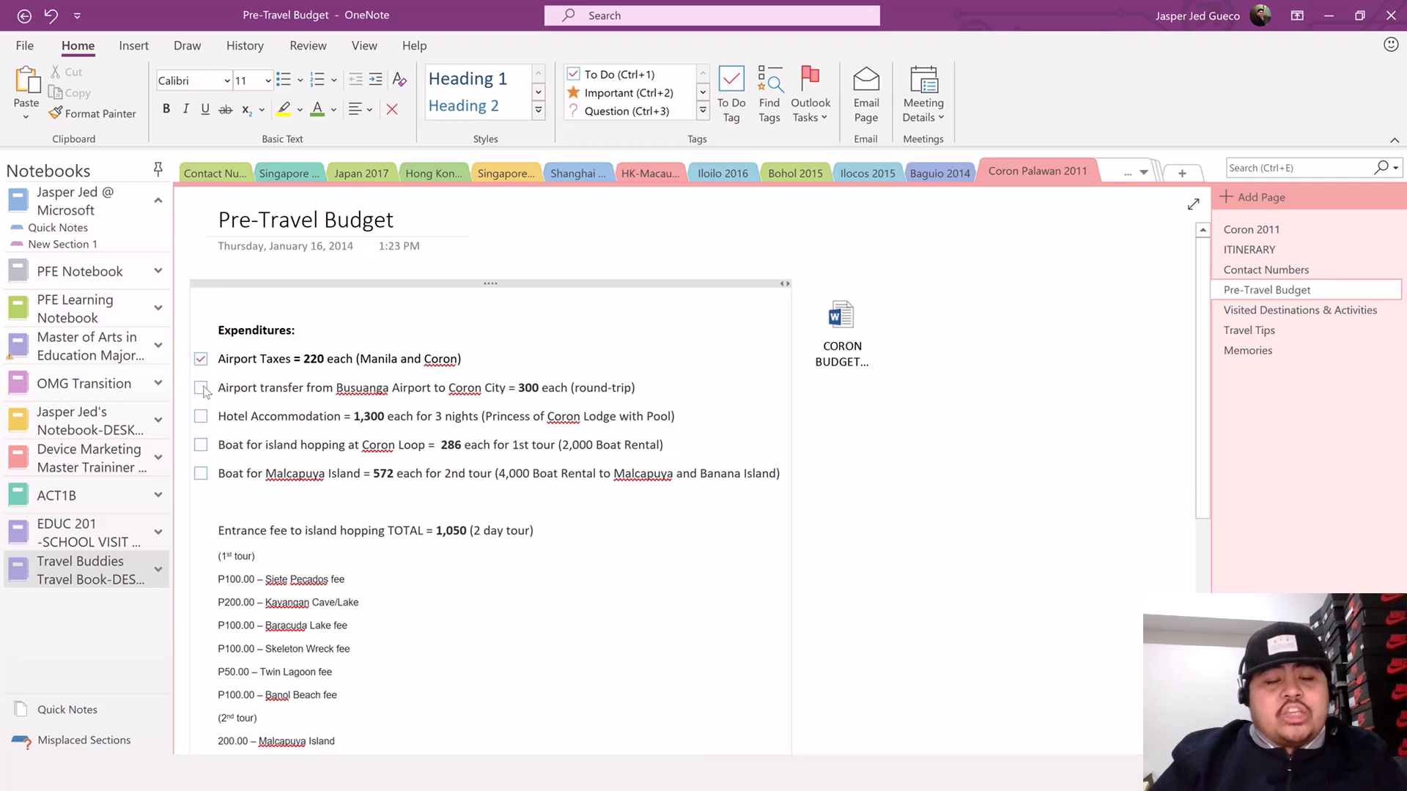
left_click(200, 387)
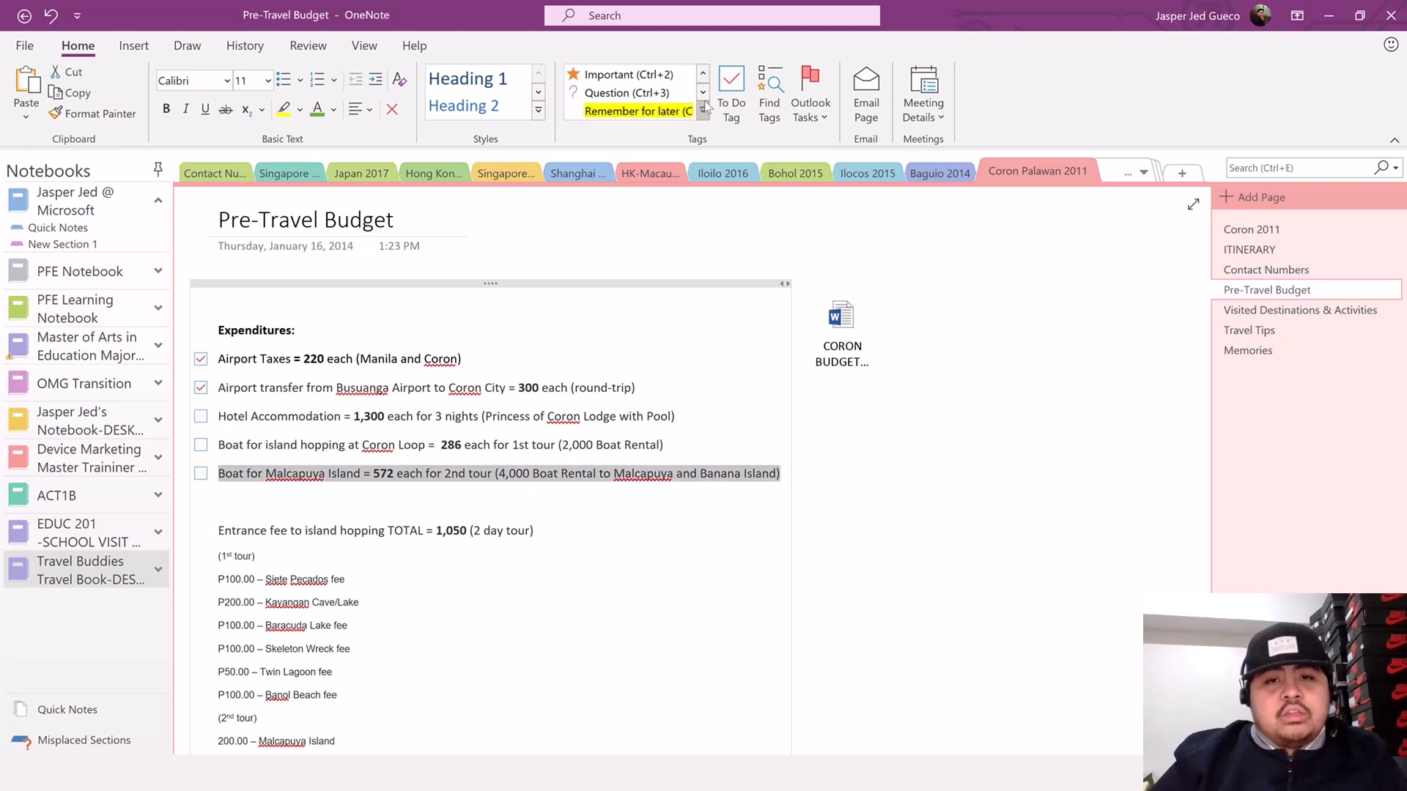
left_click(703, 111)
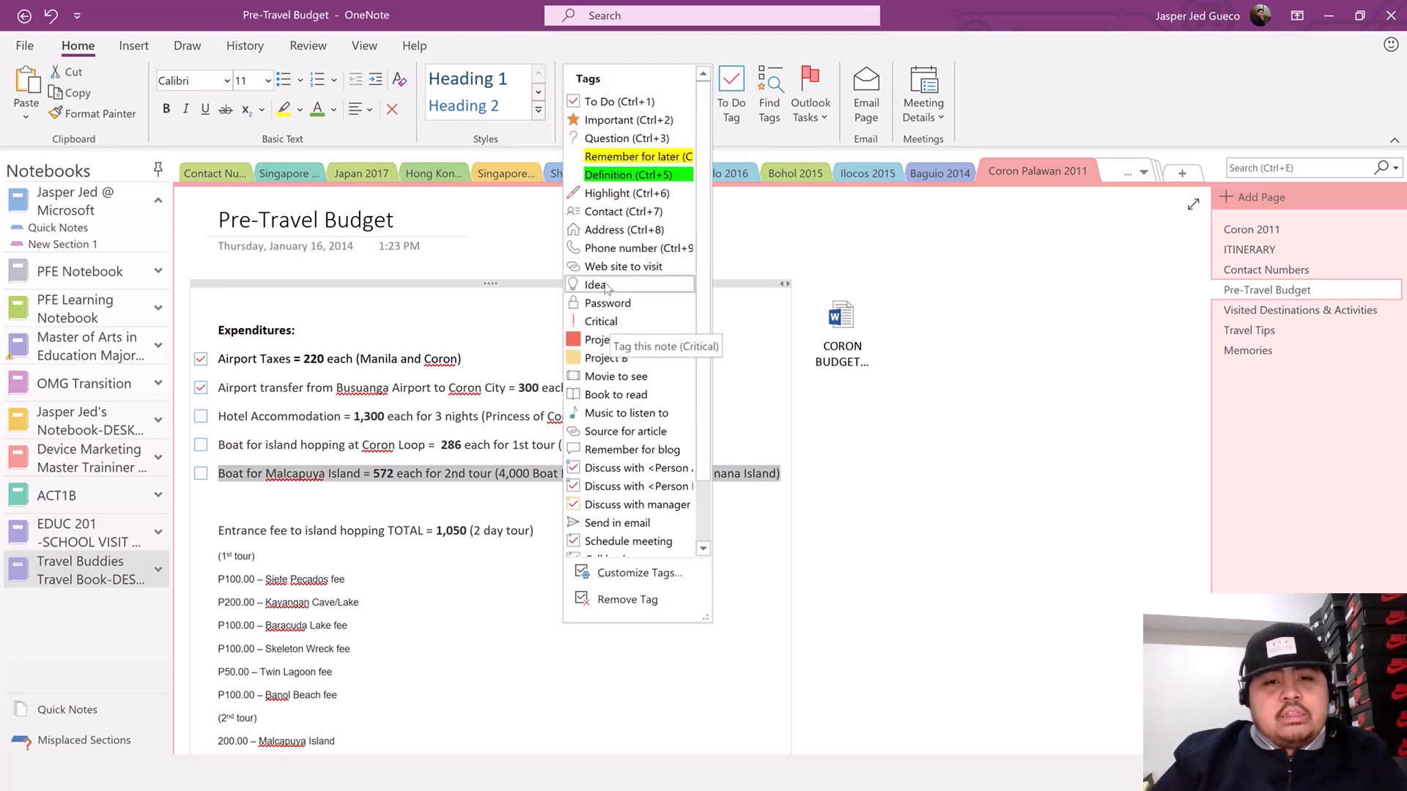
left_click(608, 138)
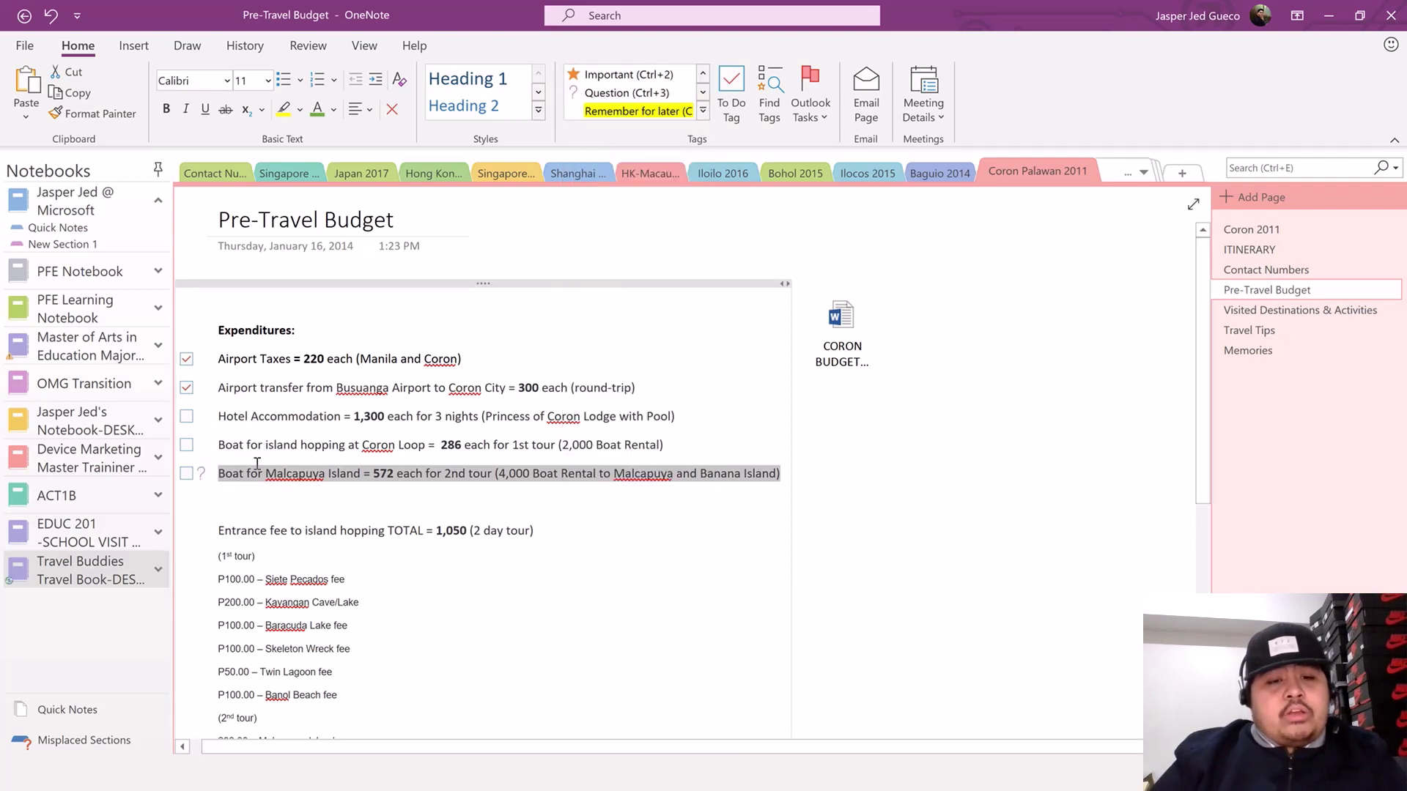
- Browse Memories, Travel Tips, Visited Destinations & Activities, Coron 2011 and Contact Numbers, ending on ITINERARY
left_click(1248, 351)
scroll(517, 479, "down", 1)
scroll(517, 478, "up", 1)
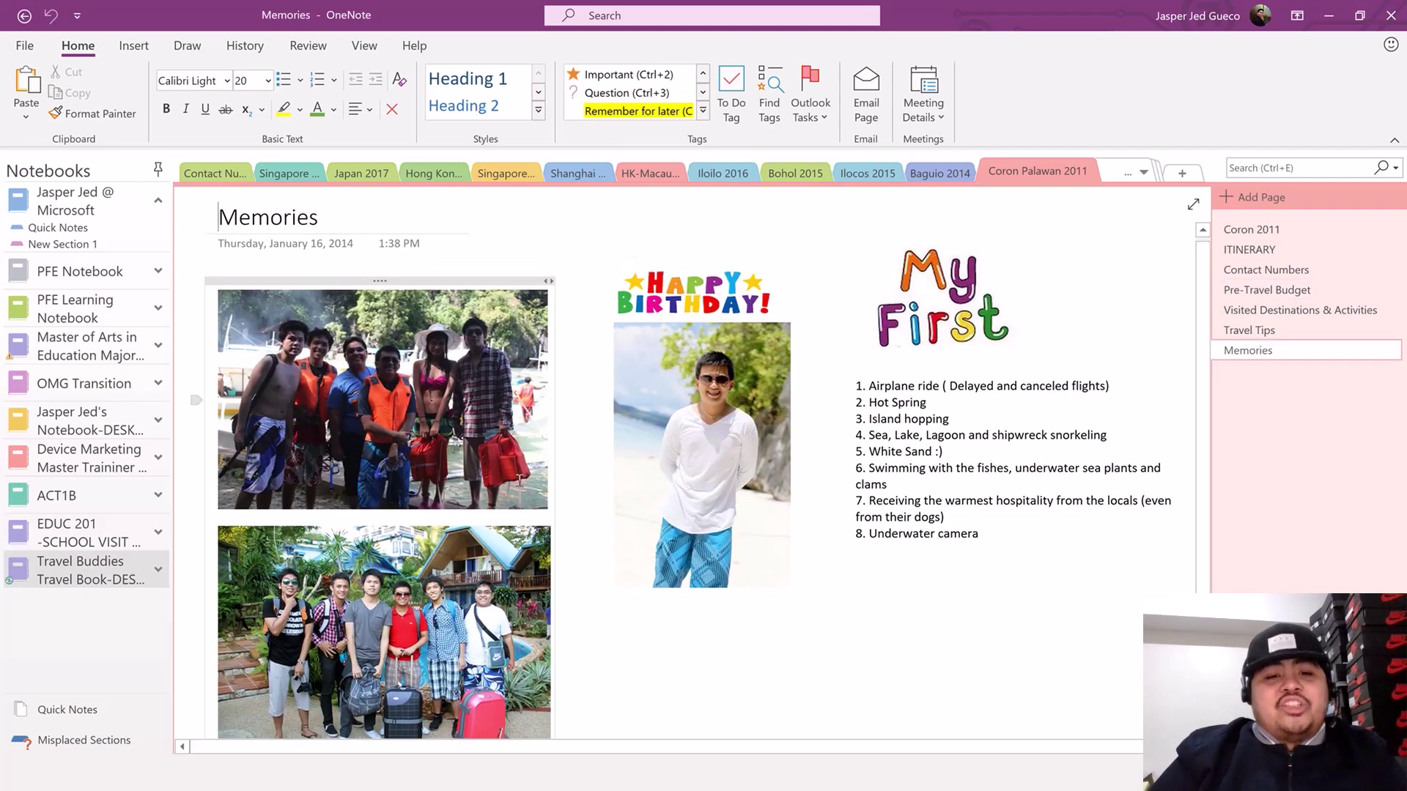
left_click(1252, 331)
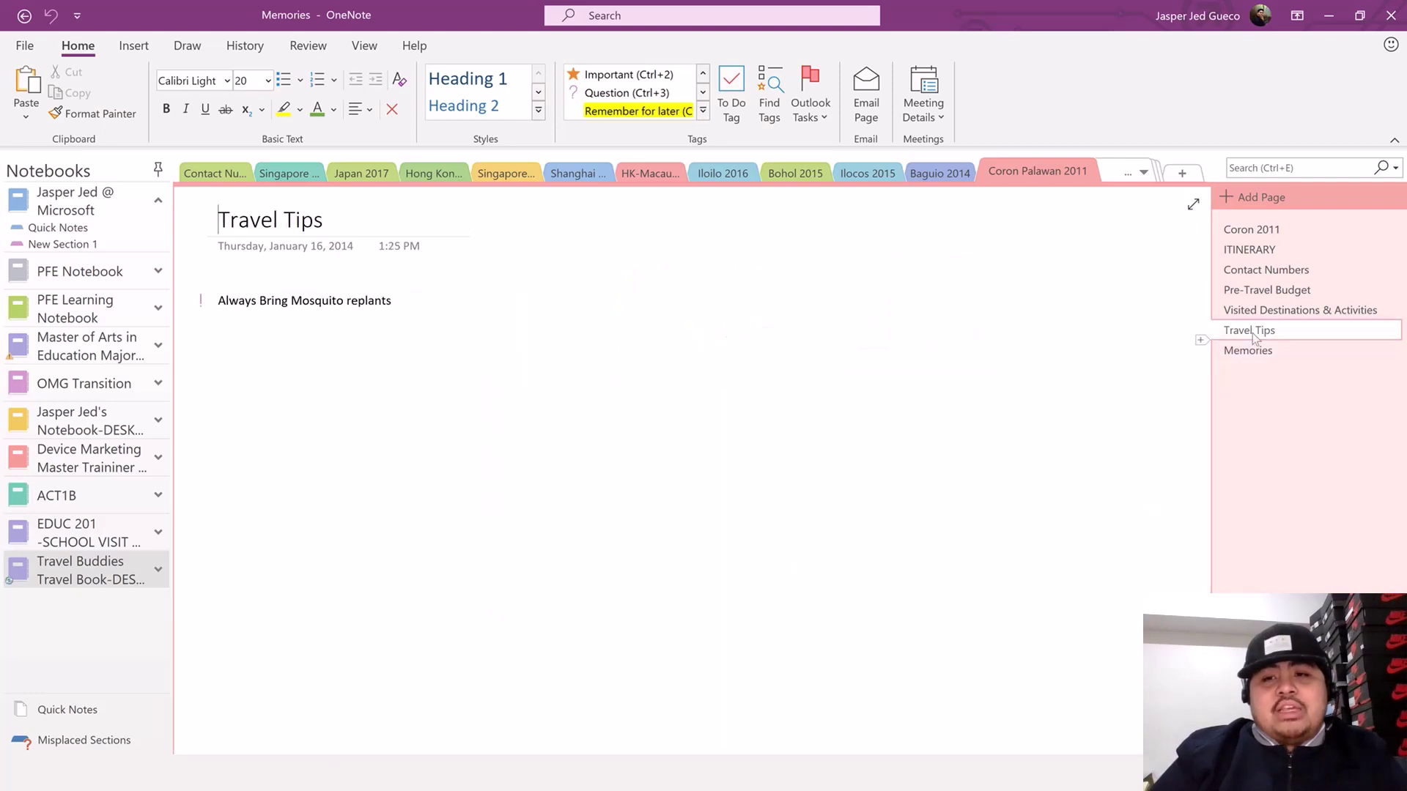
left_click(1330, 310)
scroll(635, 411, "down", 6)
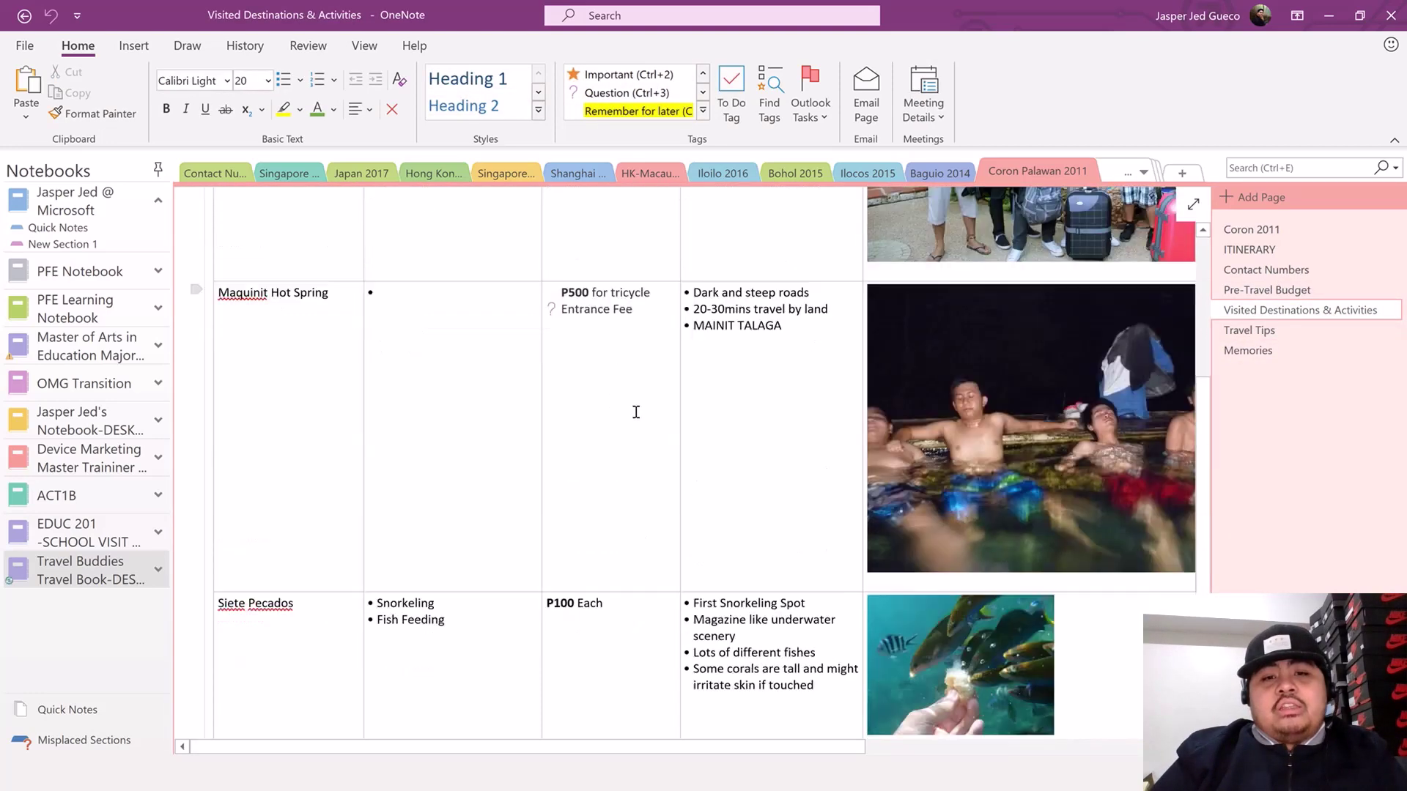
scroll(636, 412, "up", 5)
scroll(634, 422, "up", 2)
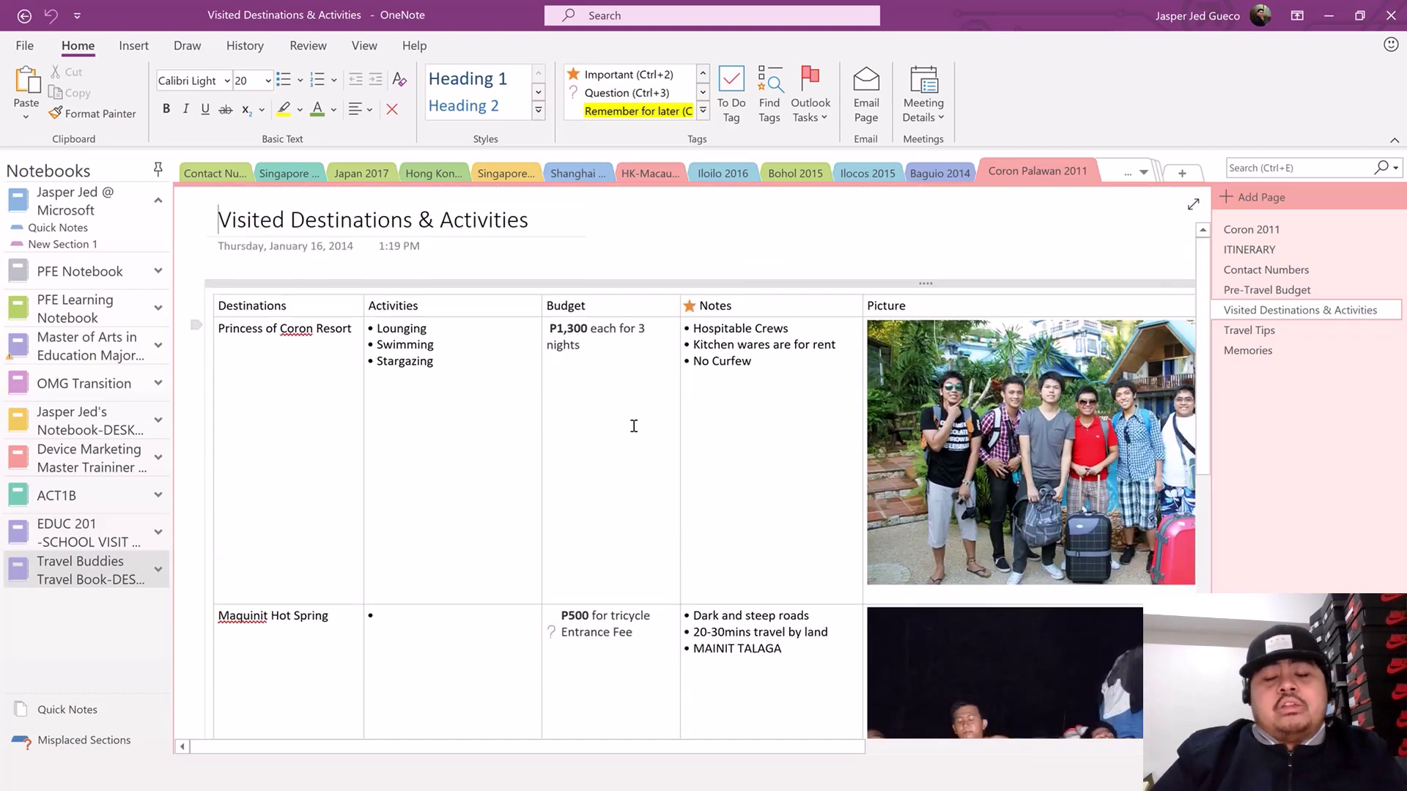
scroll(641, 431, "down", 4)
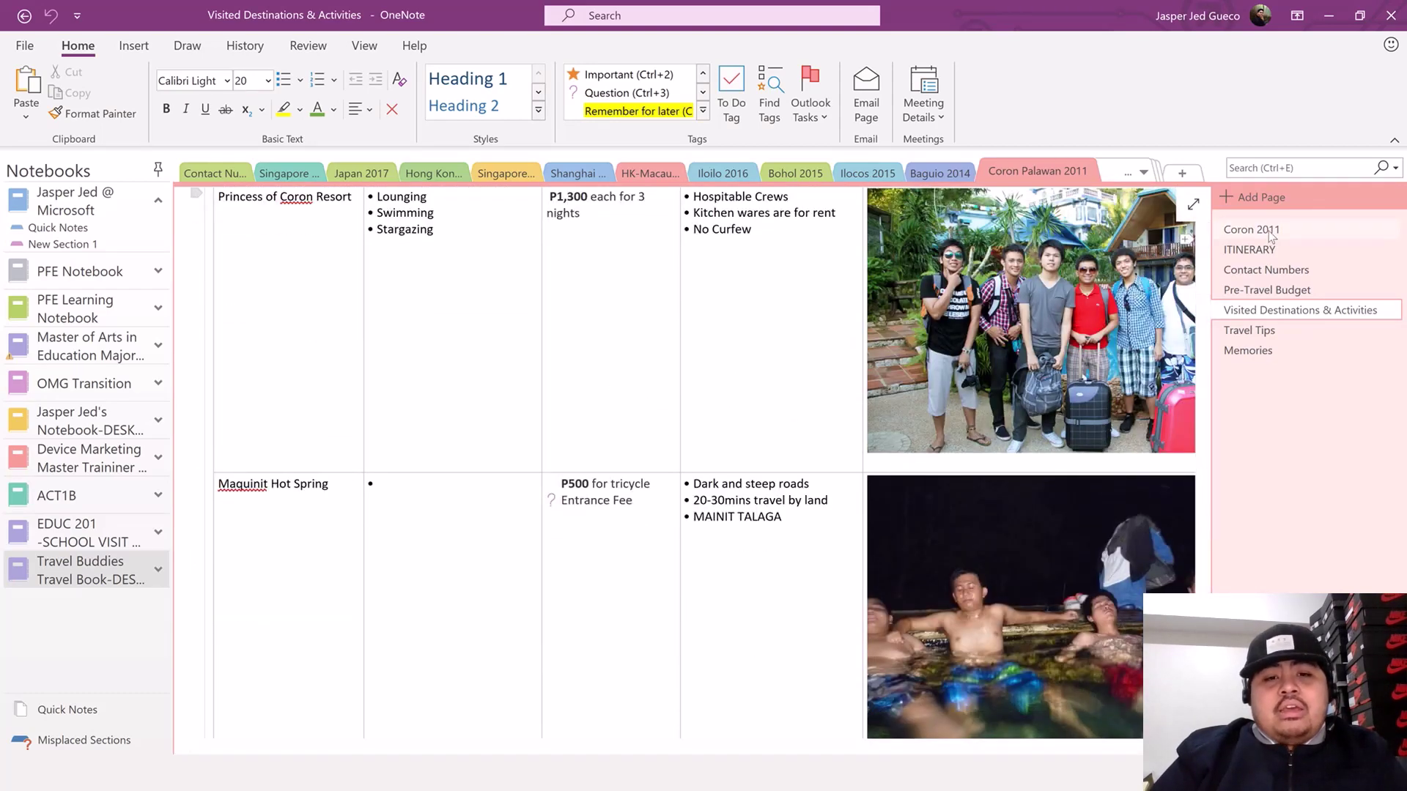
left_click(1269, 232)
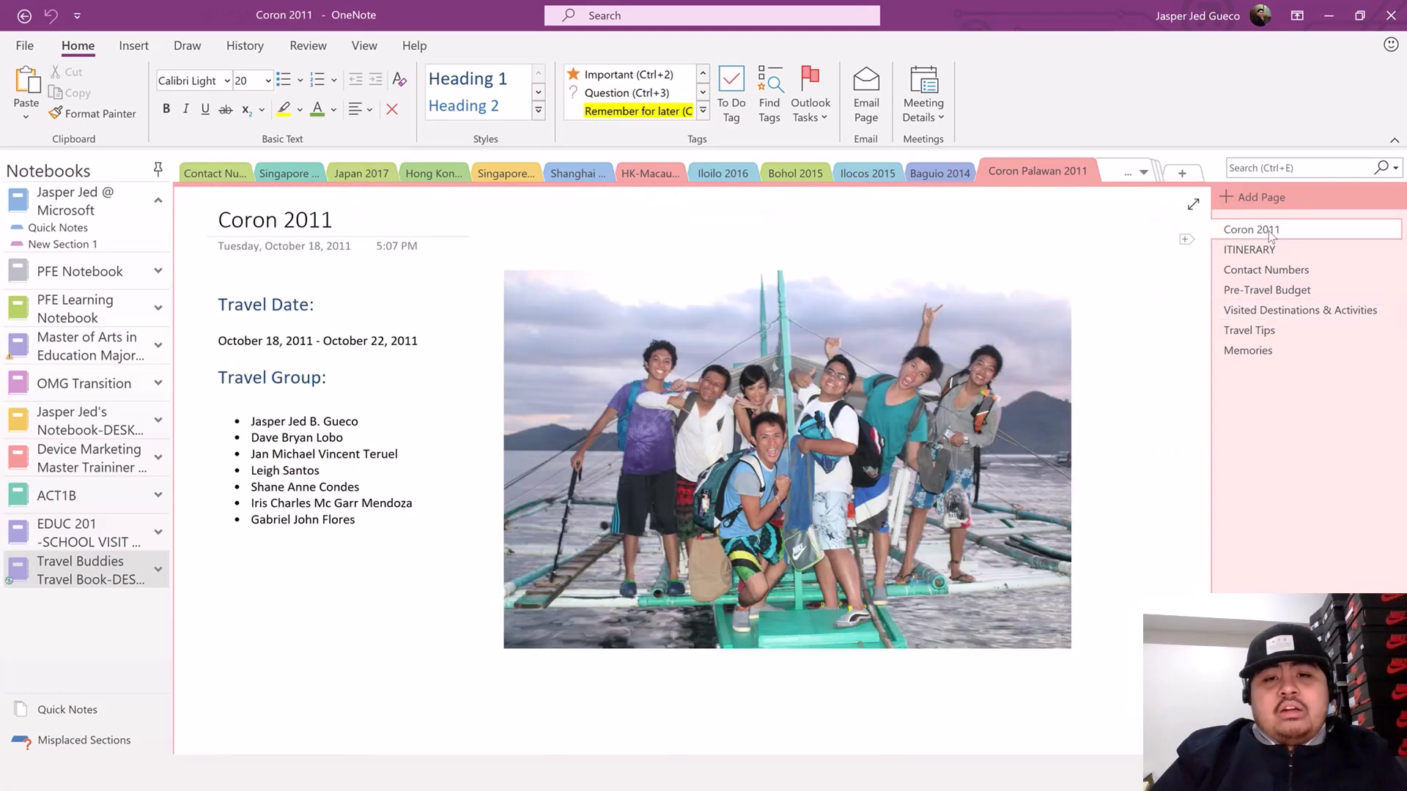
left_click(1269, 270)
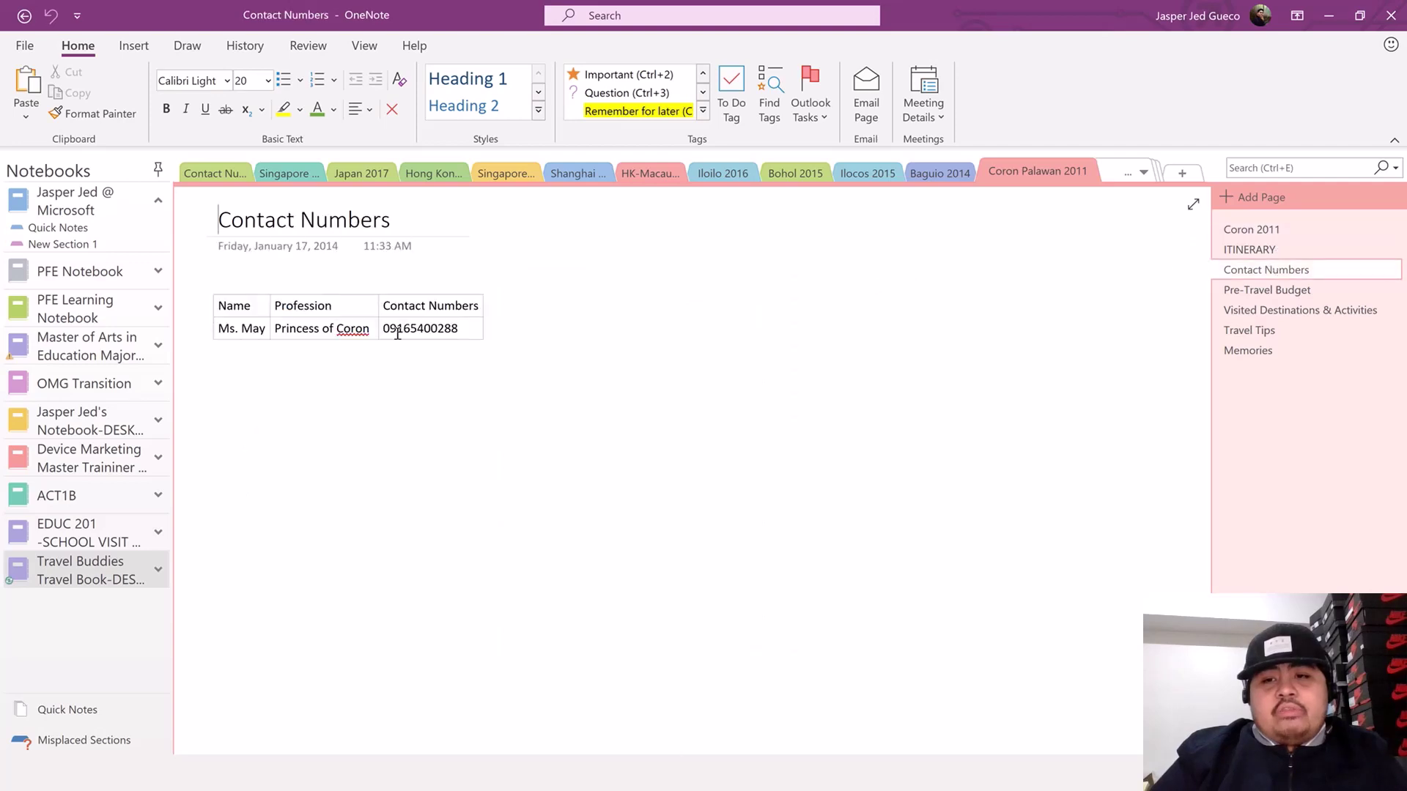
left_click(1238, 250)
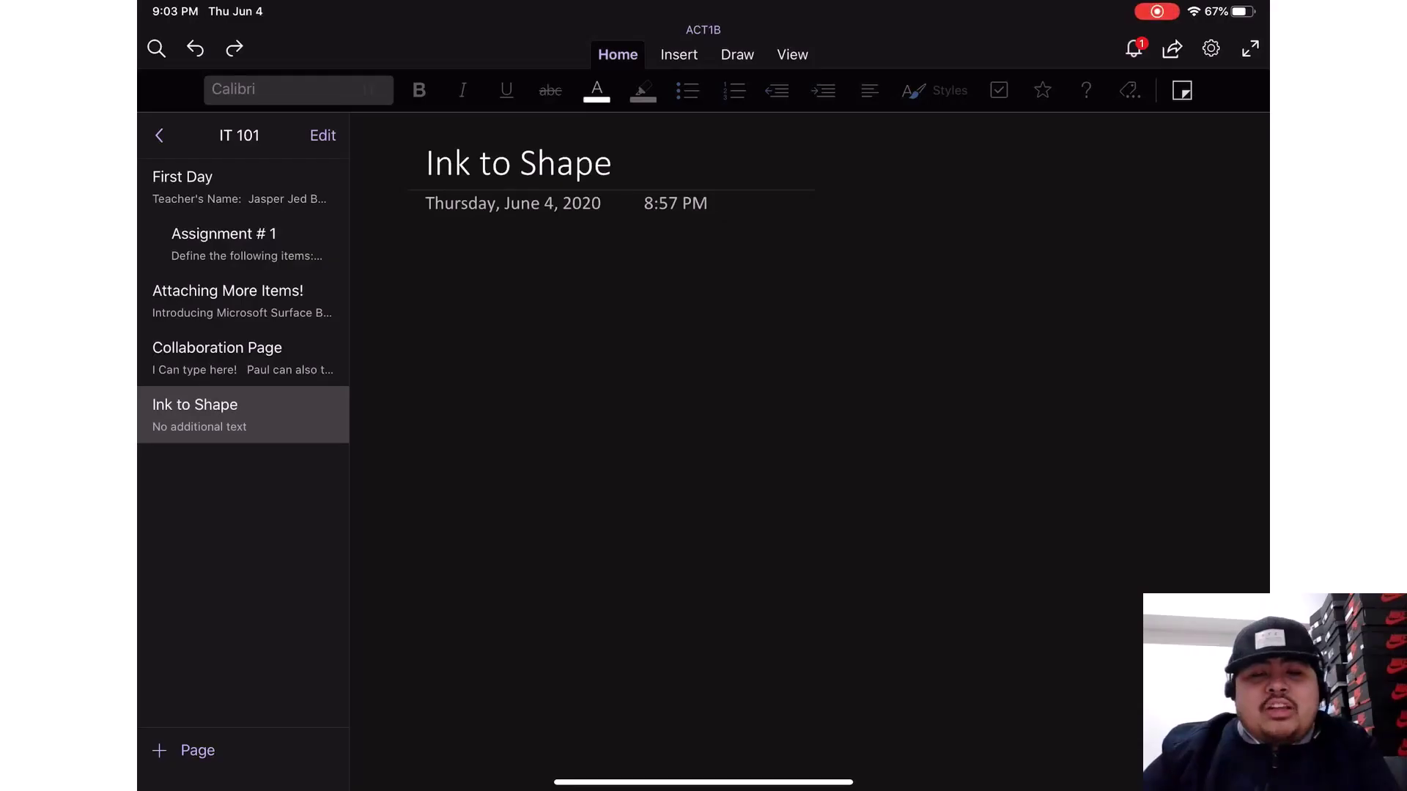
- Bring up the Draw tab's pens on the empty Ink to Shape page
left_click(737, 55)
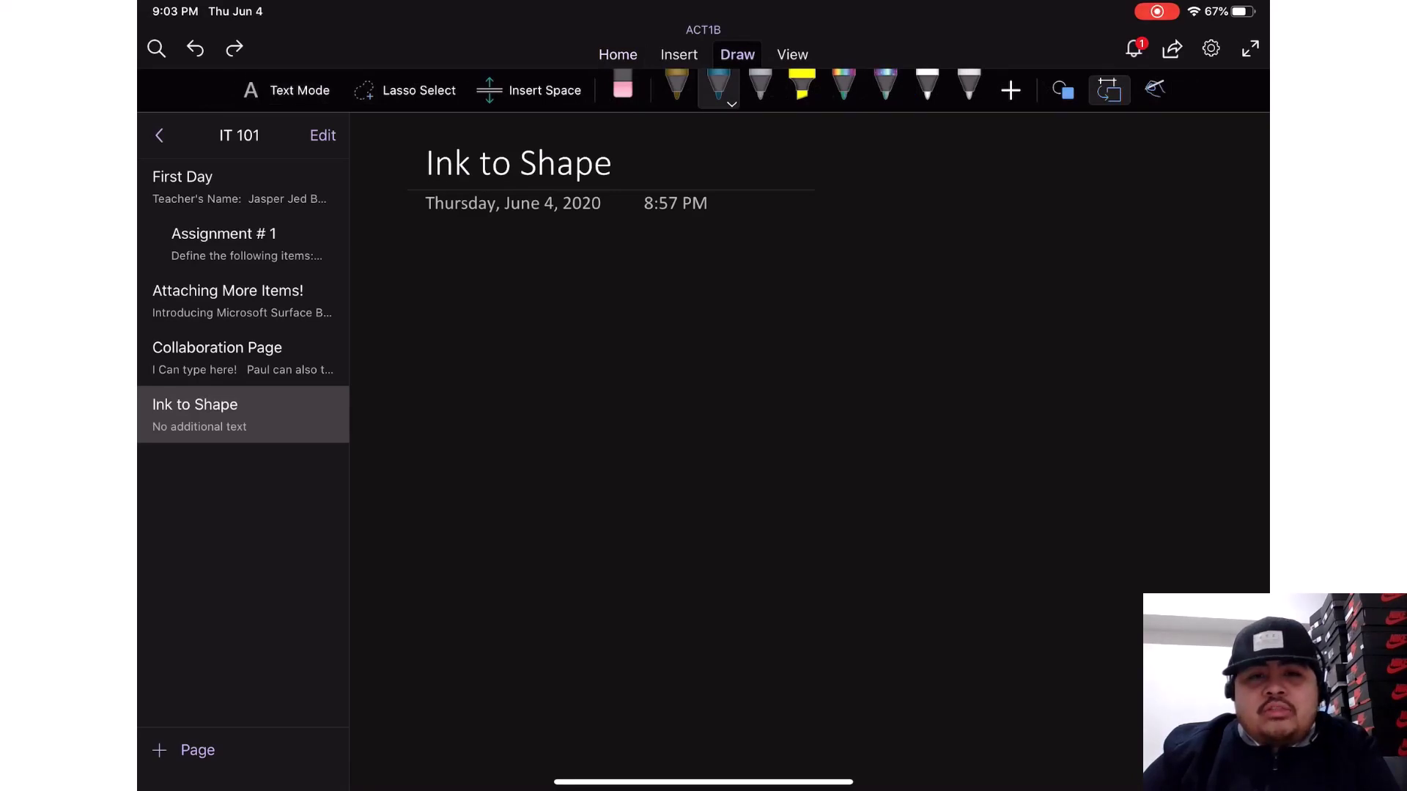
- With the gold pen and Ink to Shape on, draw a triangle, square, circle and rectangle
left_click(676, 87)
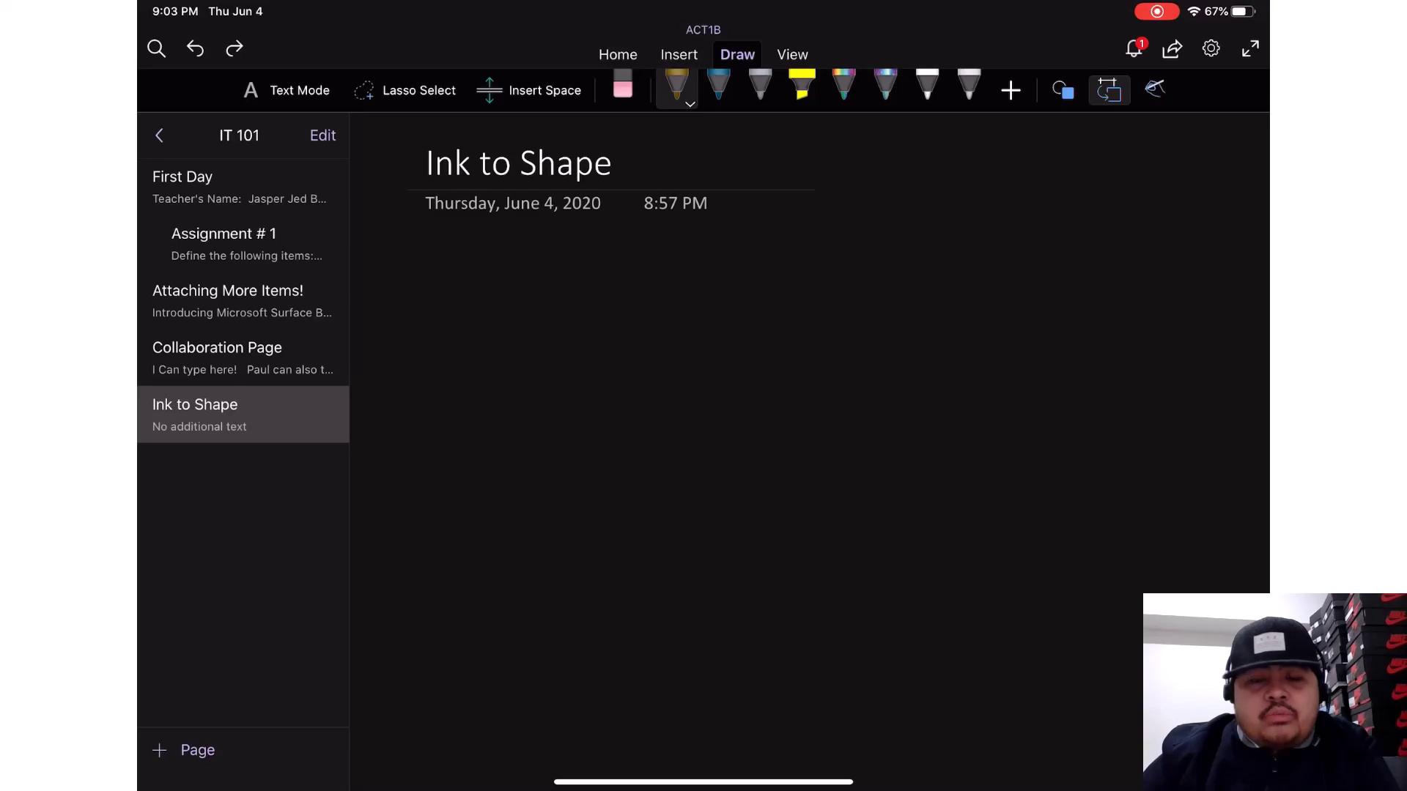
left_click(1109, 90)
left_click(1109, 90)
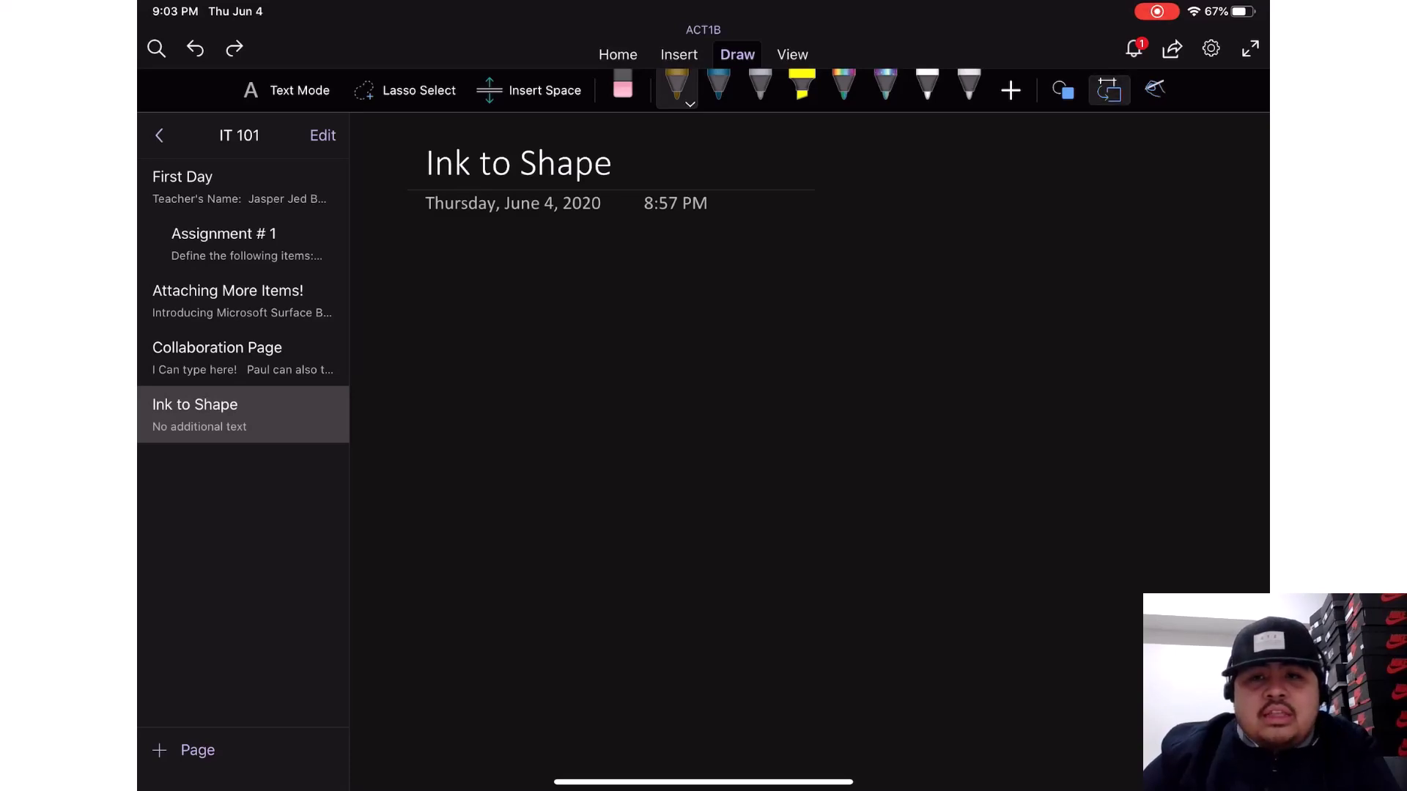
left_click_drag(459, 250, 420, 339)
mouse_move(459, 250)
left_mouse_down()
mouse_move(529, 317)
mouse_move(419, 338)
left_mouse_up()
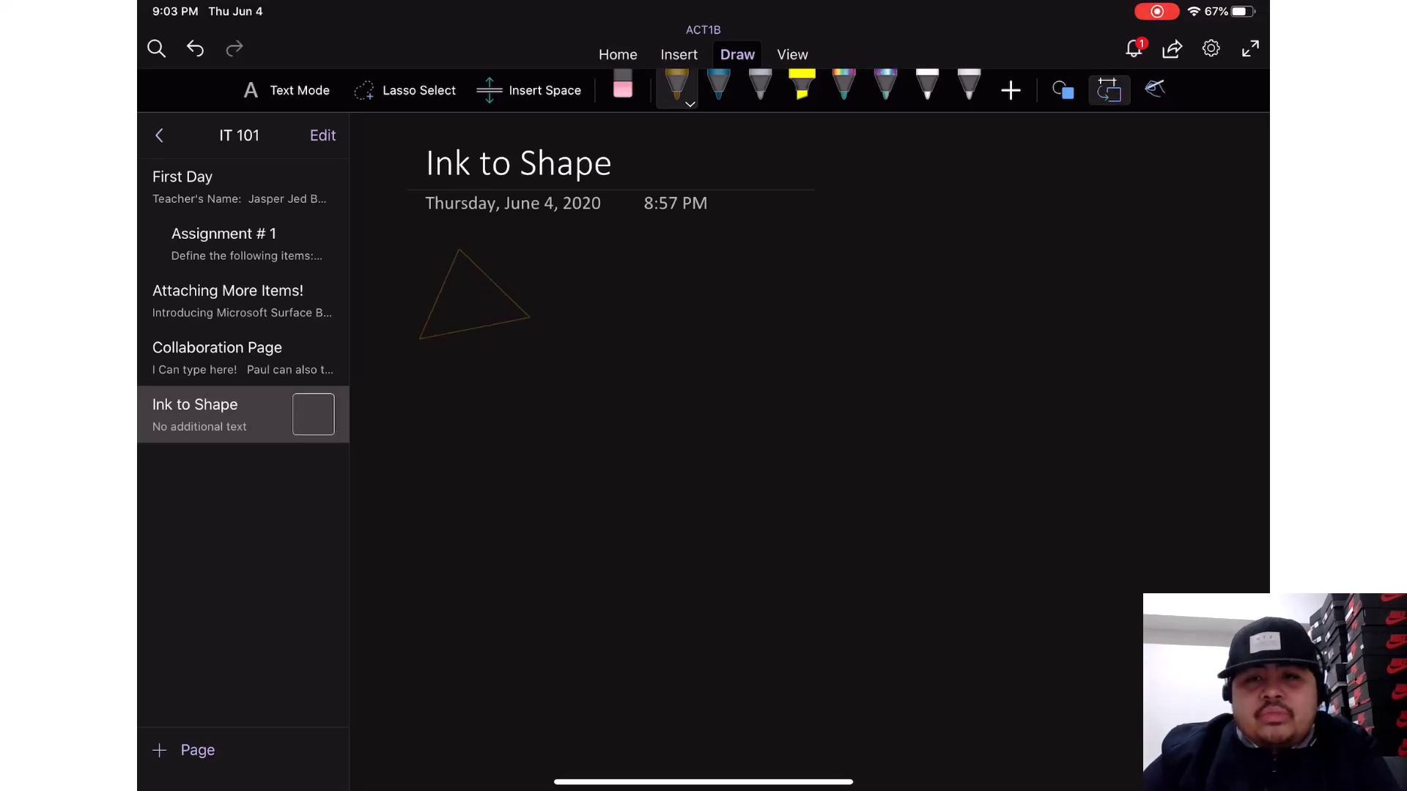
mouse_move(609, 244)
left_mouse_down()
mouse_move(619, 336)
mouse_move(709, 315)
mouse_move(619, 337)
left_mouse_up()
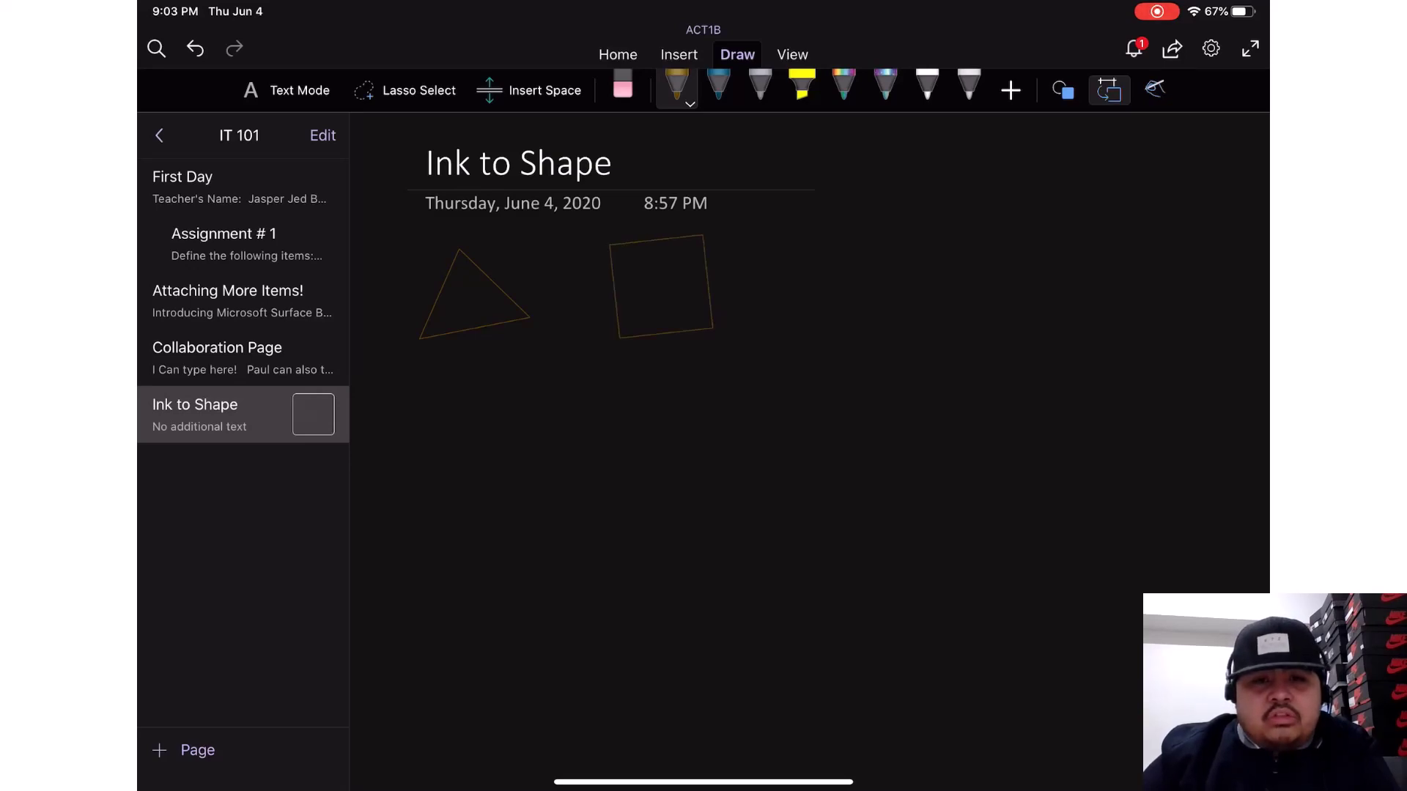
left_click_drag(835, 237, 828, 239)
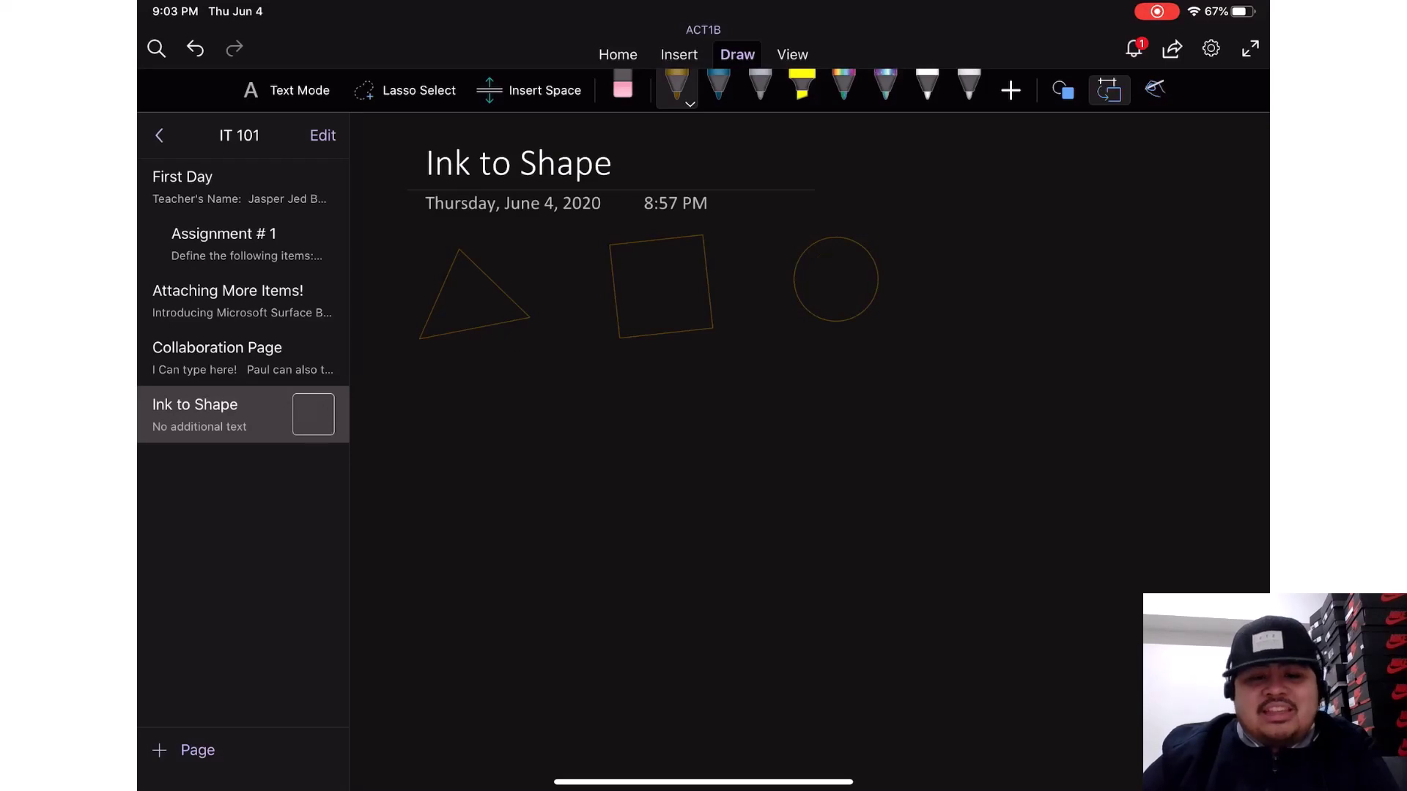
mouse_move(917, 323)
left_mouse_down()
mouse_move(938, 244)
mouse_move(1060, 293)
mouse_move(917, 319)
mouse_move(918, 308)
left_mouse_up()
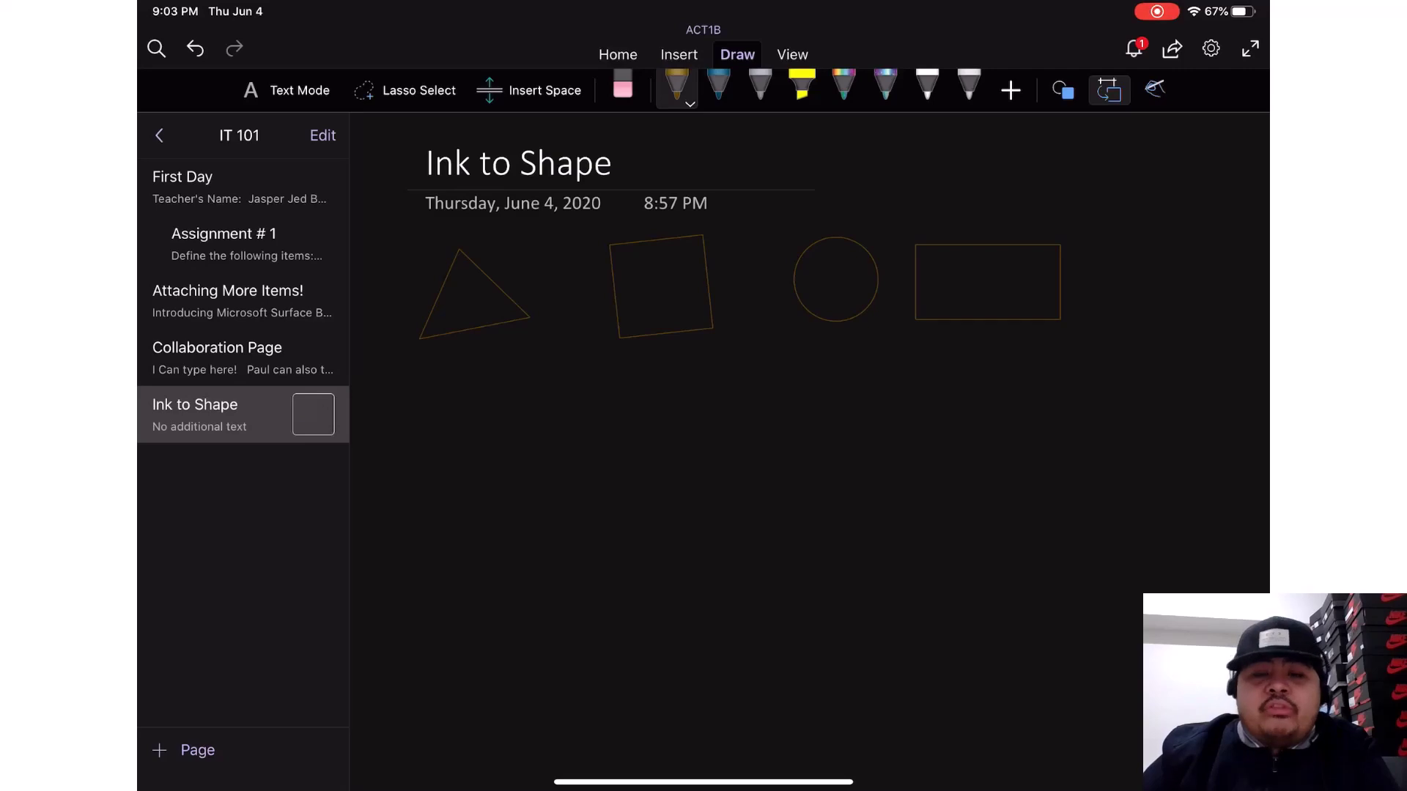
- Undo a stray ellipse and draw three circles in a row below the shapes
left_click_drag(473, 485, 468, 490)
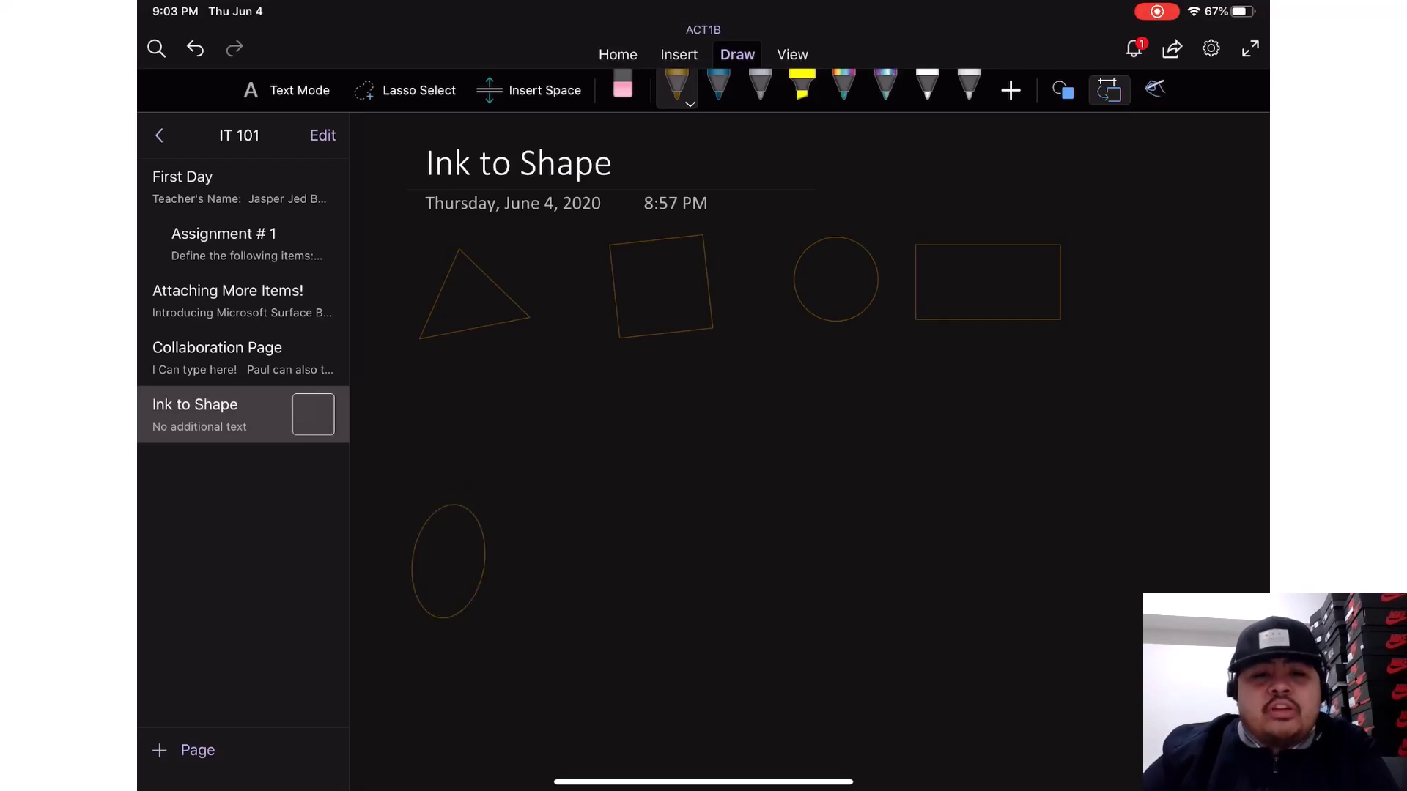
left_click(194, 48)
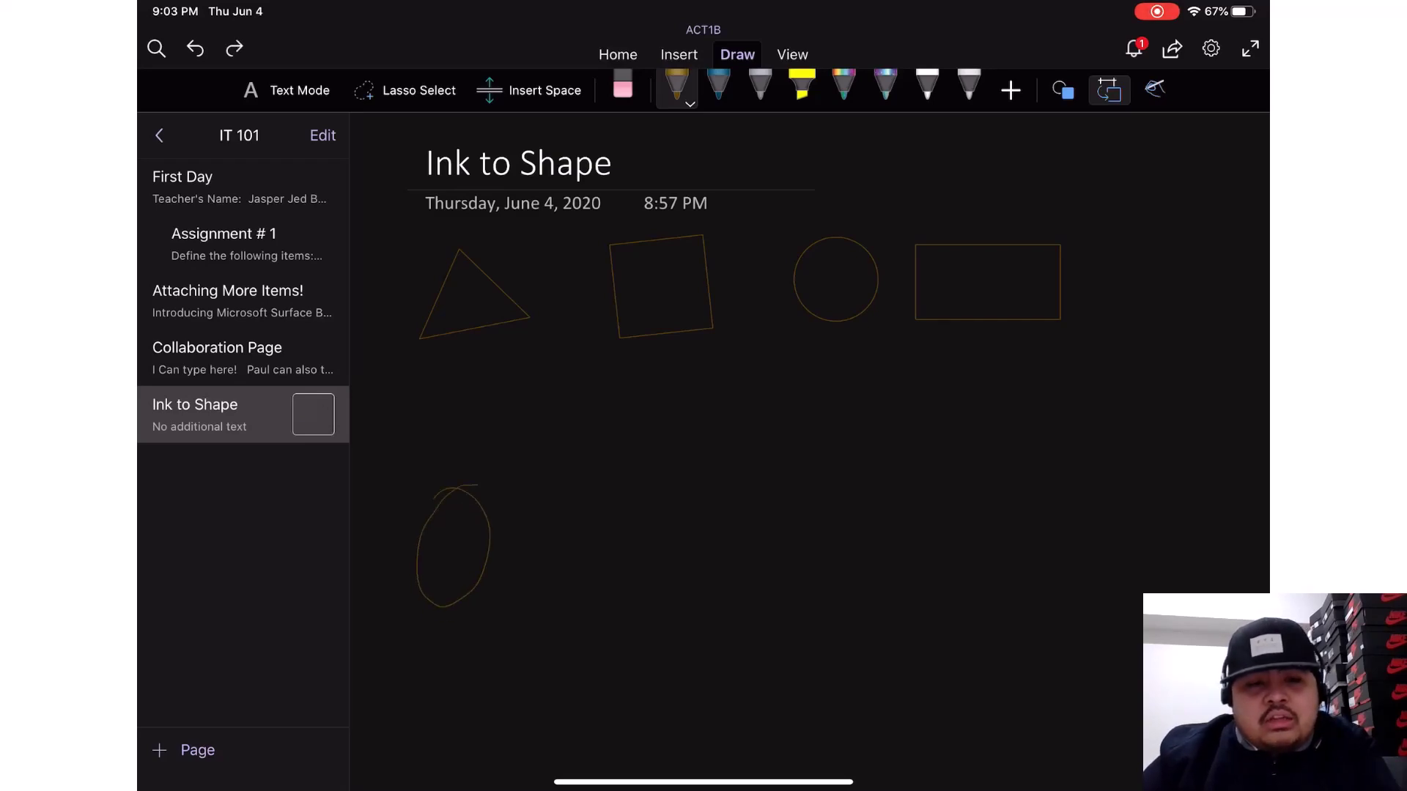
left_click(195, 48)
mouse_move(480, 508)
left_mouse_down()
mouse_move(455, 600)
mouse_move(480, 505)
left_mouse_up()
mouse_move(670, 525)
left_mouse_down()
mouse_move(645, 563)
mouse_move(672, 524)
left_mouse_up()
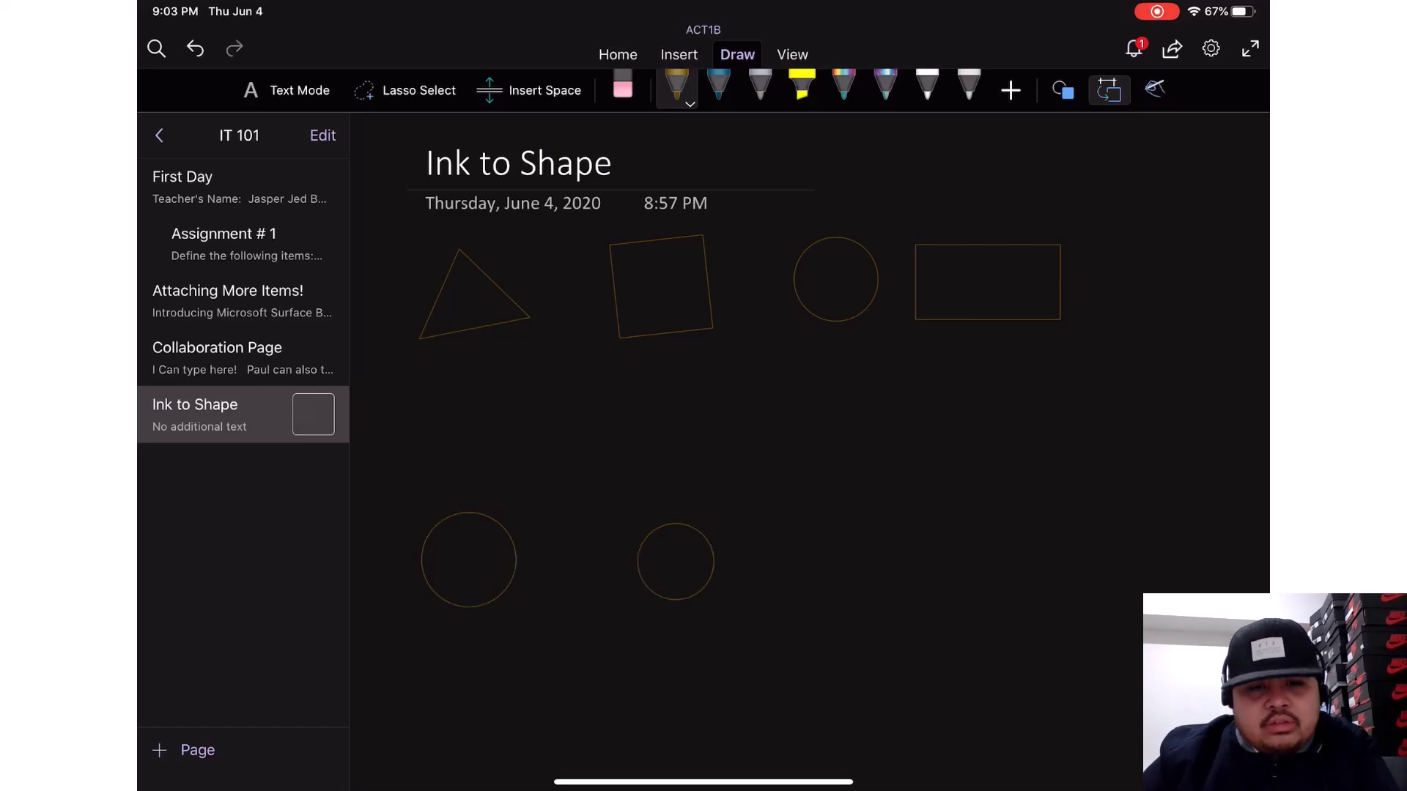
mouse_move(846, 536)
left_mouse_down()
mouse_move(828, 625)
mouse_move(844, 535)
left_mouse_up()
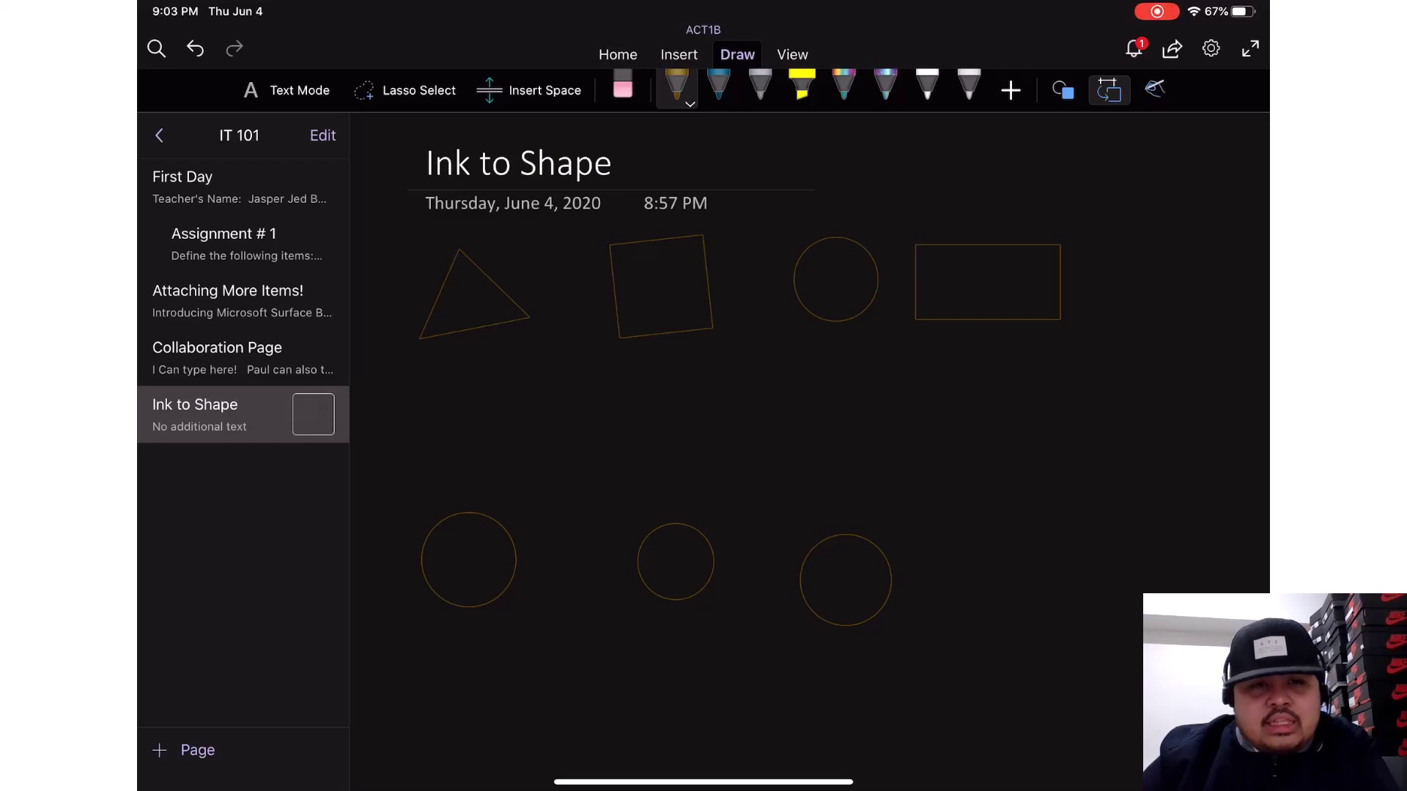
- Using Lasso Select, move the left and right circles to overlap the middle one
left_click(405, 90)
left_click_drag(483, 480, 487, 480)
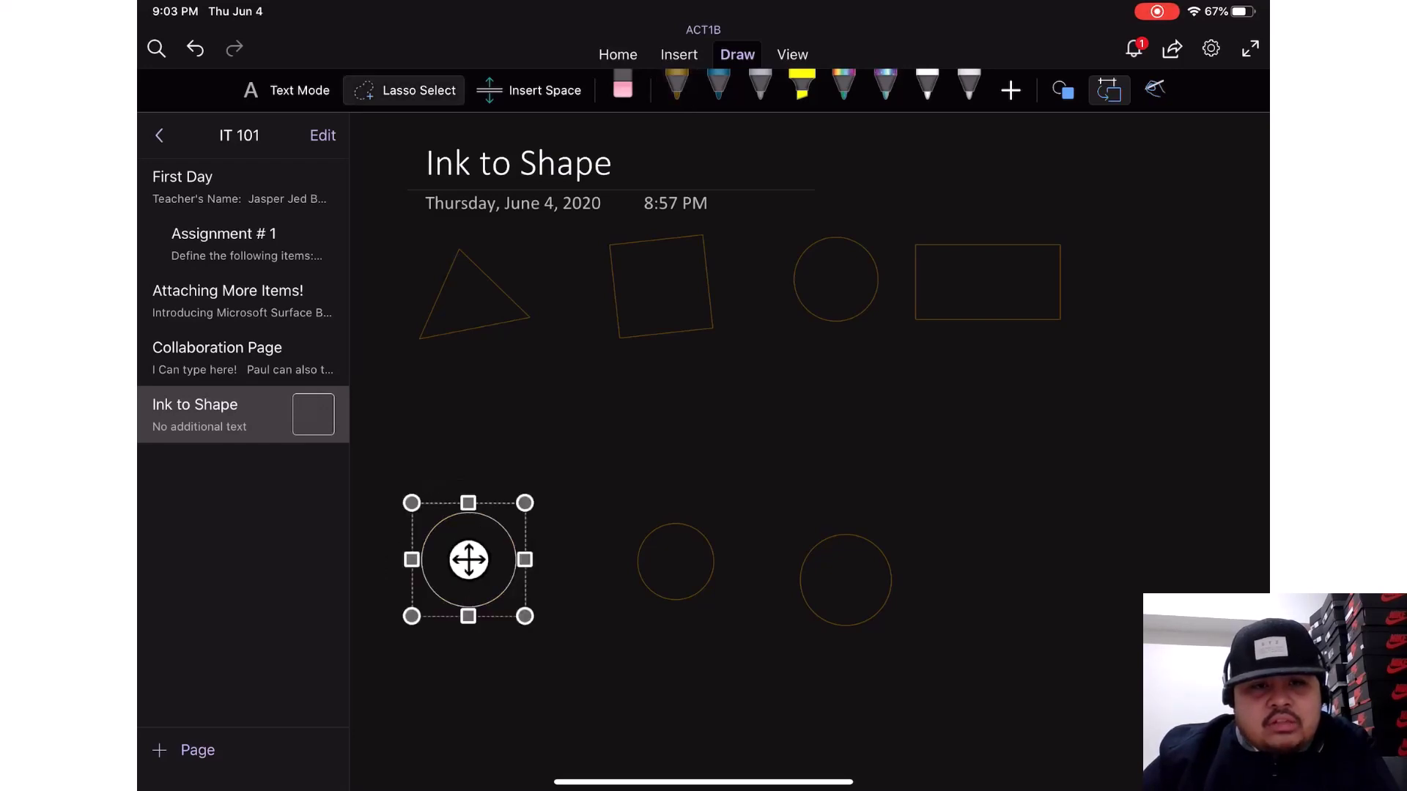
left_click_drag(469, 560, 616, 559)
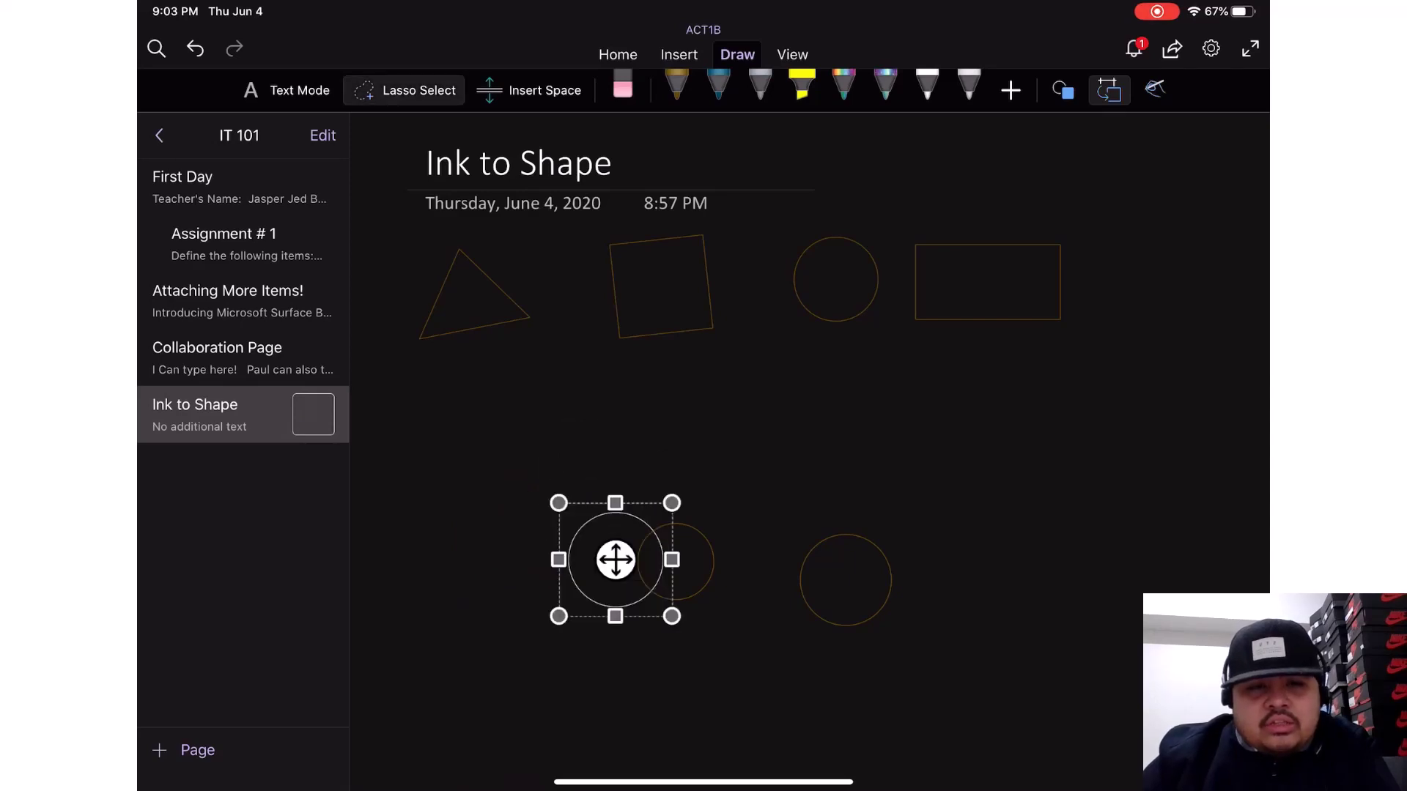
mouse_move(898, 510)
left_mouse_down()
mouse_move(875, 487)
mouse_move(895, 516)
left_mouse_up()
left_click_drag(845, 579, 730, 560)
left_click(865, 469)
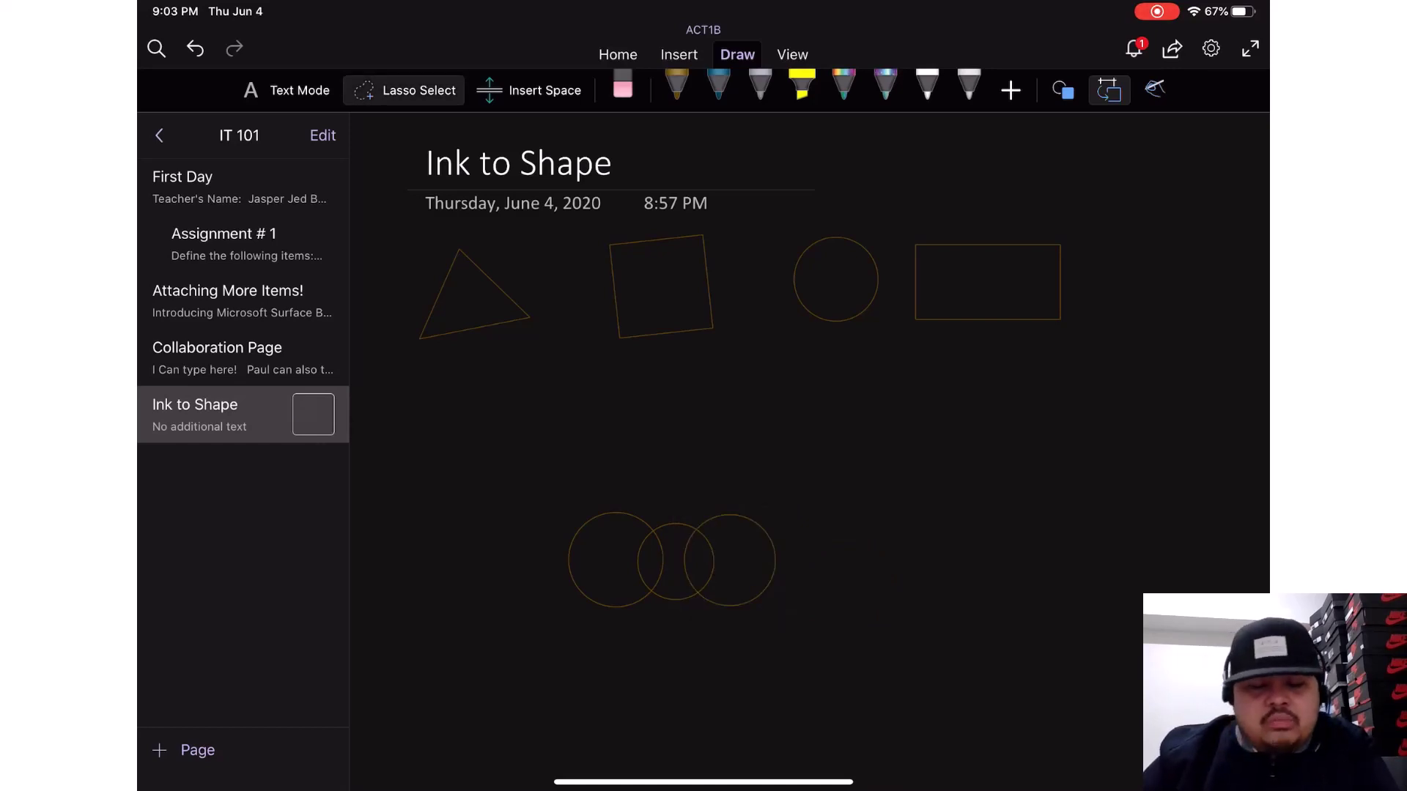
- Move the left overlapping circle further left and enlarge it
scroll(809, 451, "right", 1)
scroll(809, 451, "up", 1)
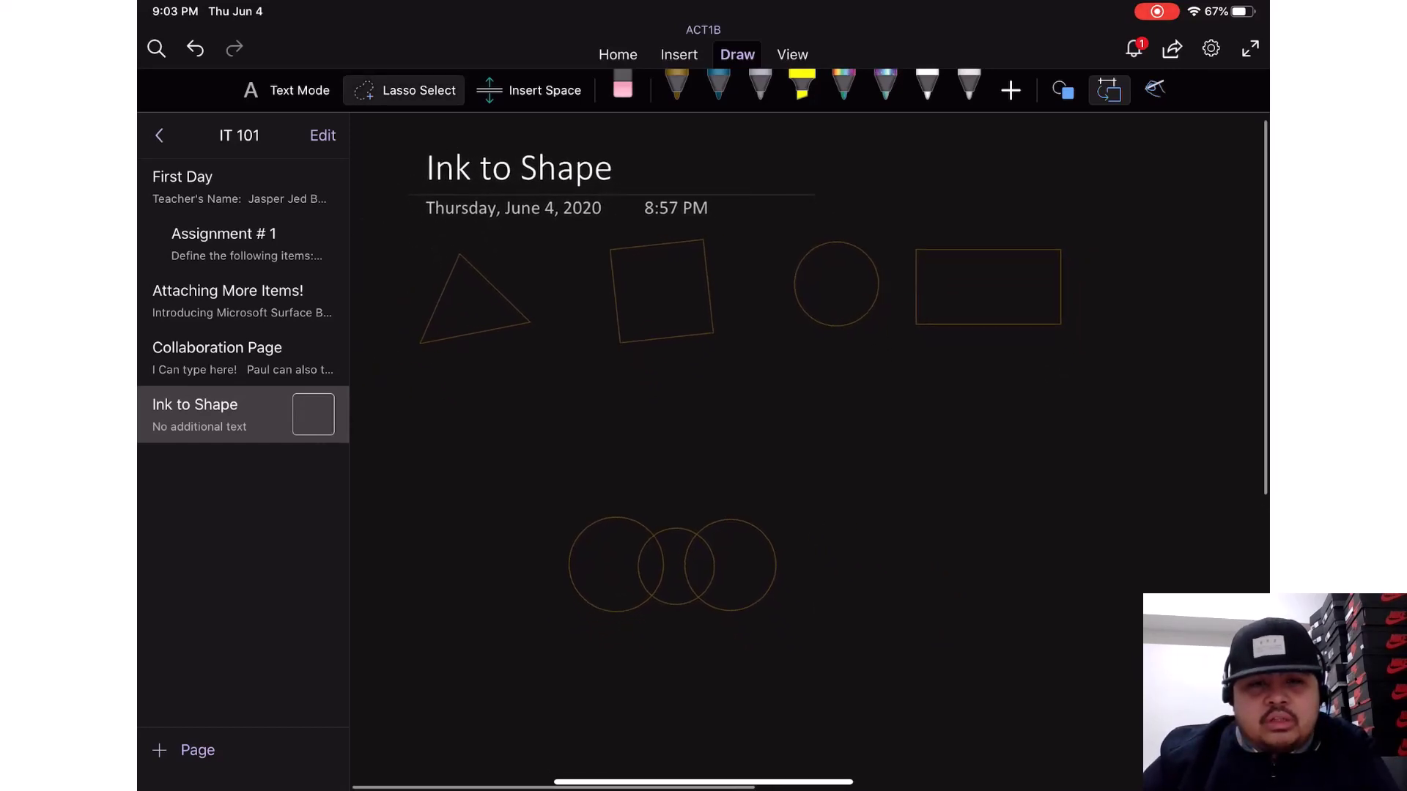
mouse_move(613, 492)
left_mouse_down()
mouse_move(540, 618)
mouse_move(645, 505)
left_mouse_up()
left_click_drag(613, 560, 497, 550)
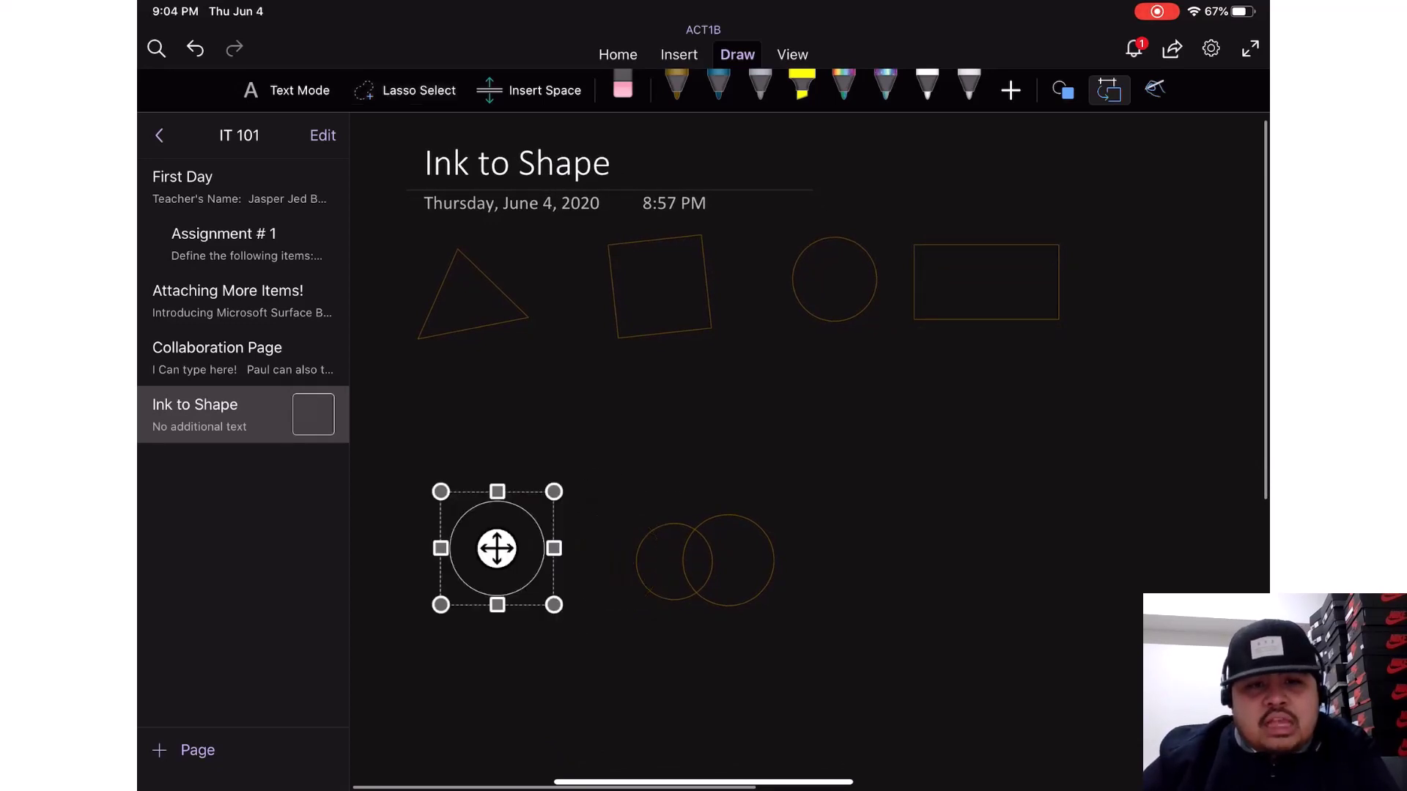
left_click_drag(552, 606, 619, 671)
left_click(739, 440)
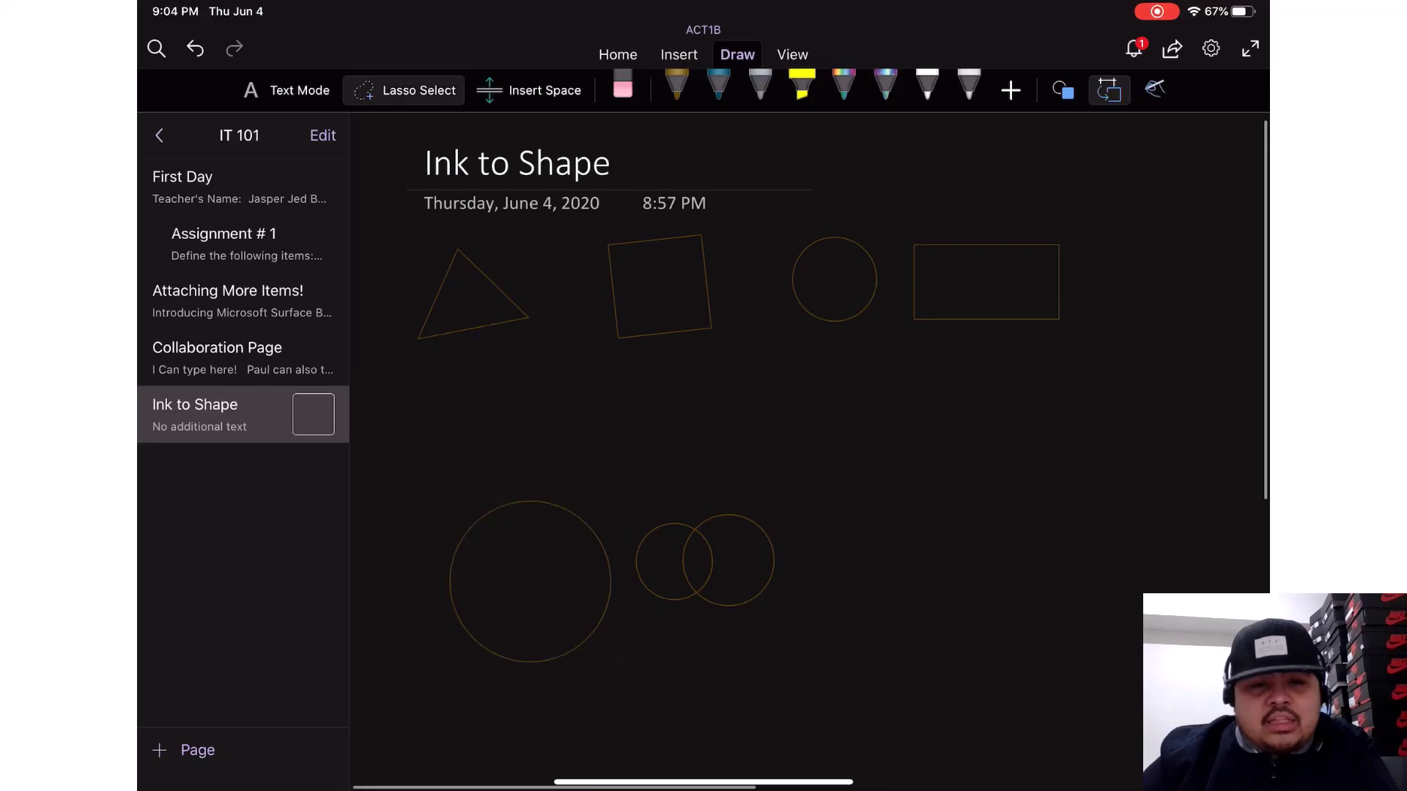
- Enlarge the right and middle circles, overlap the middle with the left, then select the right-hand circle
mouse_move(692, 524)
left_mouse_down()
mouse_move(812, 513)
mouse_move(687, 538)
mouse_move(877, 530)
left_mouse_up()
left_click_drag(931, 586, 999, 654)
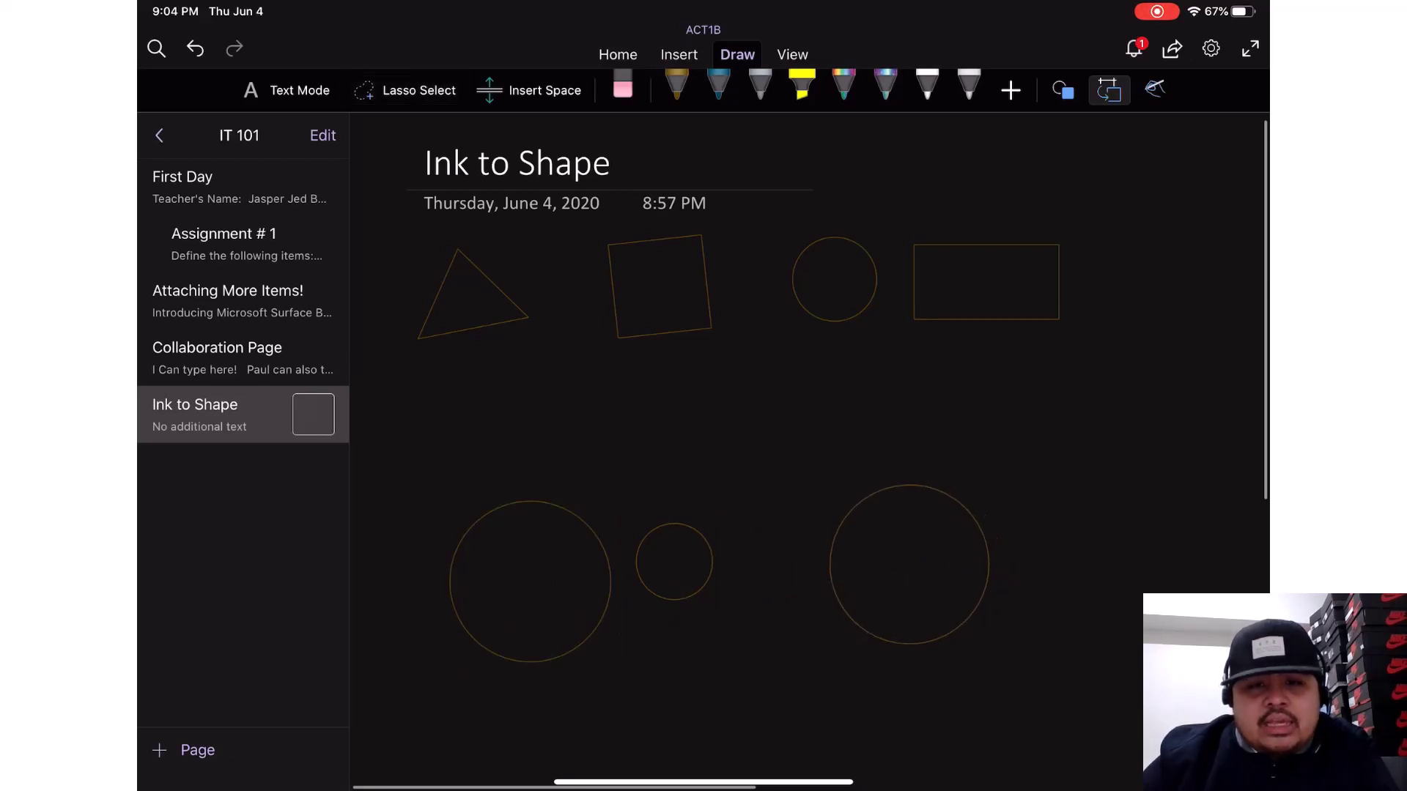
left_click(755, 439)
mouse_move(660, 484)
left_mouse_down()
mouse_move(663, 624)
mouse_move(645, 487)
left_mouse_up()
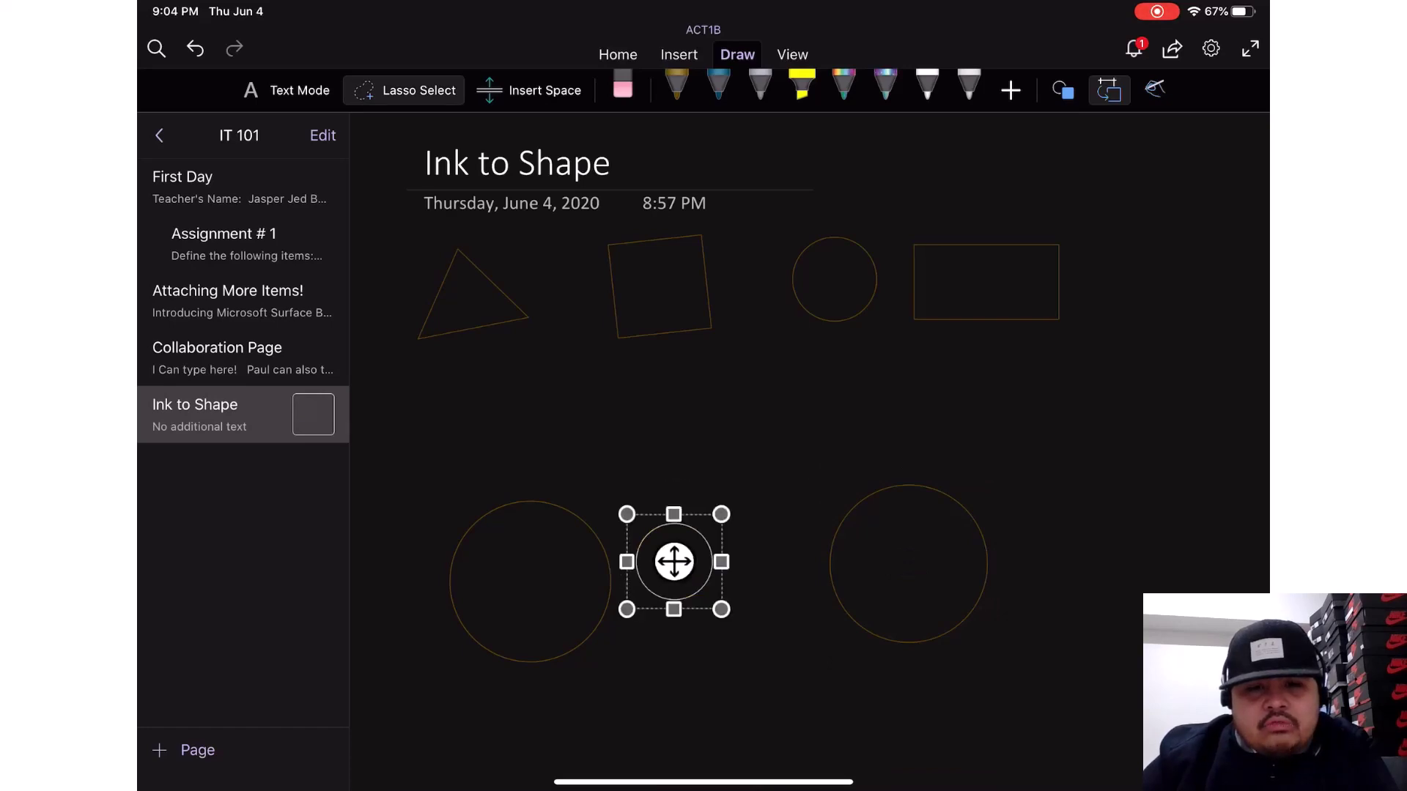
left_click_drag(721, 608, 789, 677)
scroll(733, 439, "right", 2)
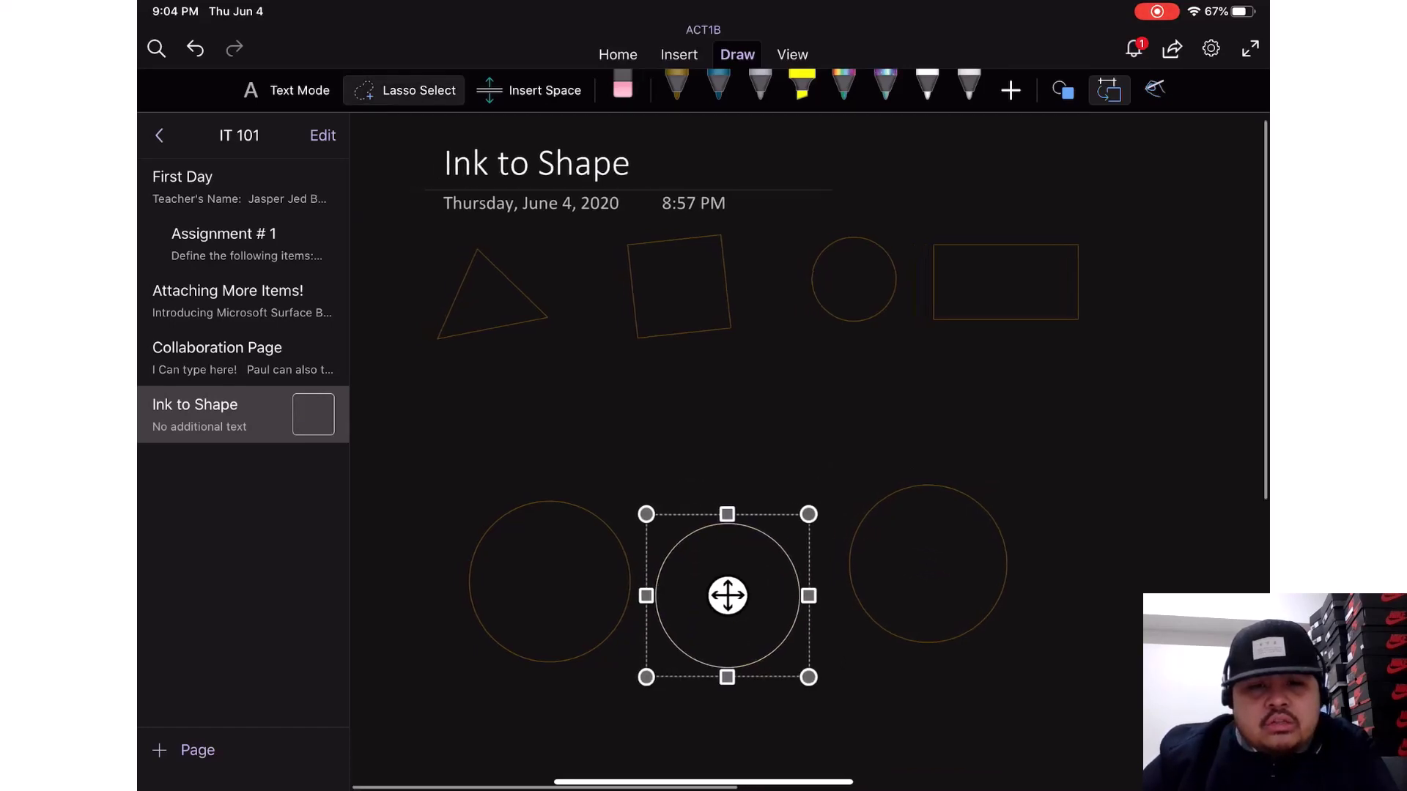
left_click_drag(676, 595, 601, 589)
mouse_move(787, 554)
left_mouse_down()
mouse_move(908, 465)
mouse_move(795, 564)
mouse_move(791, 601)
mouse_move(692, 589)
mouse_move(706, 593)
left_mouse_up()
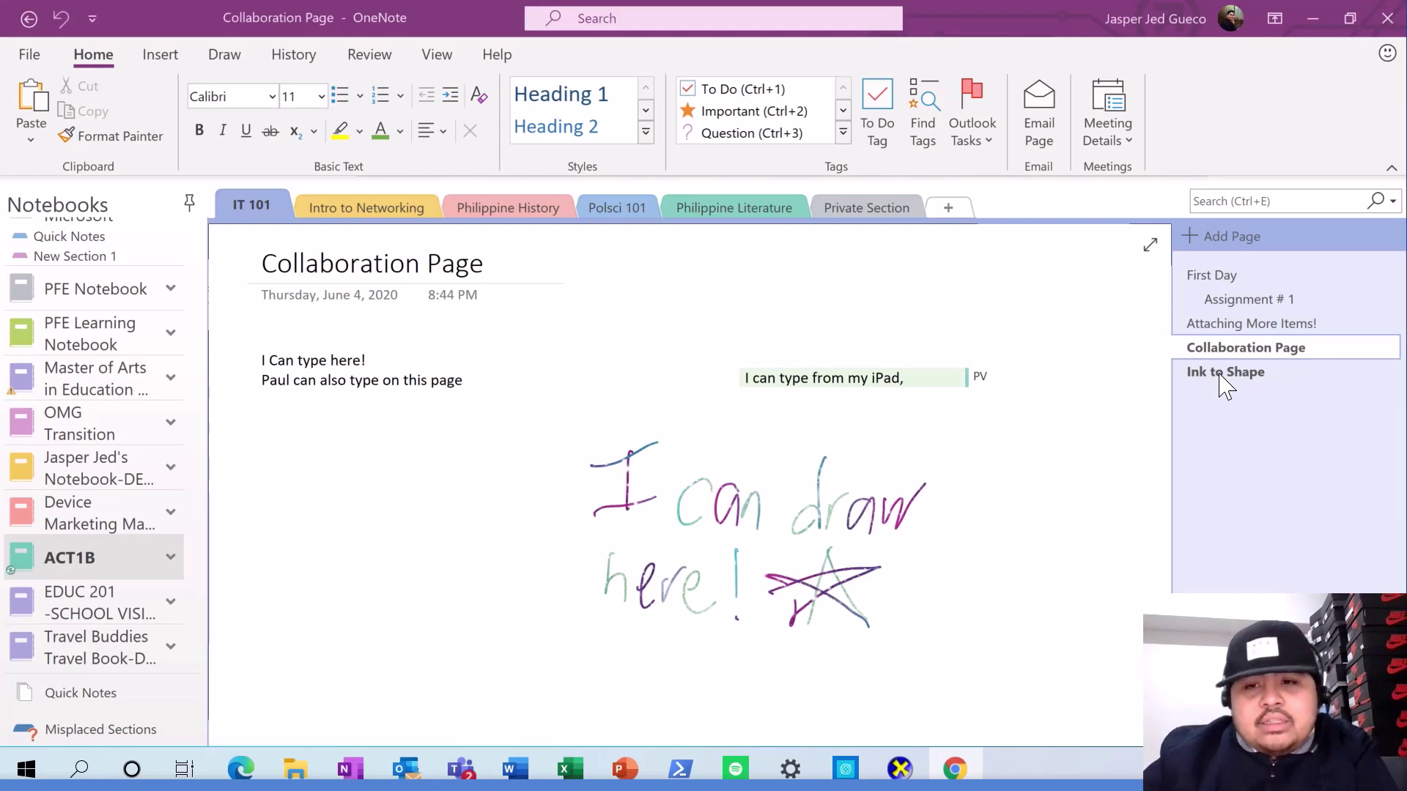
- Reopen the Ink to Shape page and drag the middle circle to the right
left_click(1221, 373)
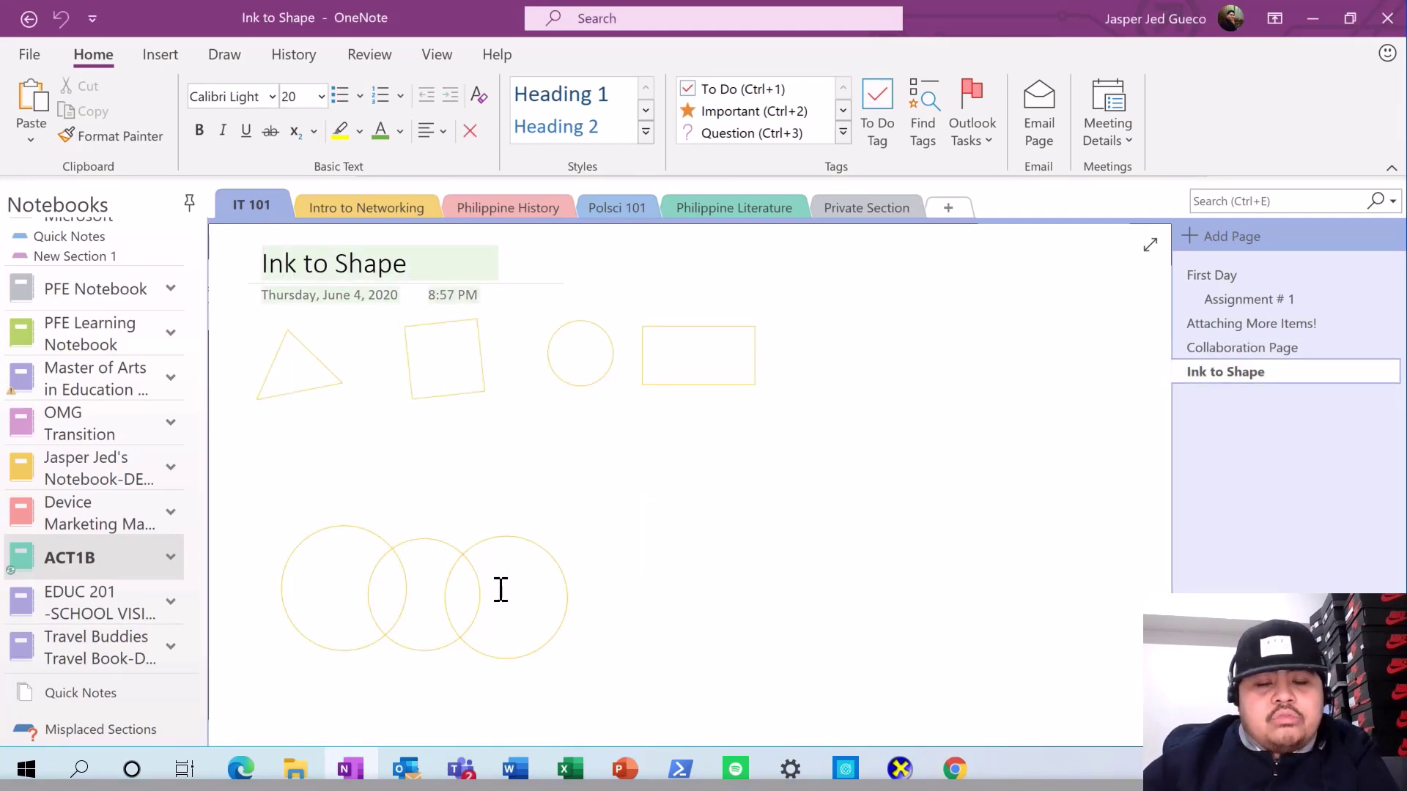
left_click(477, 540)
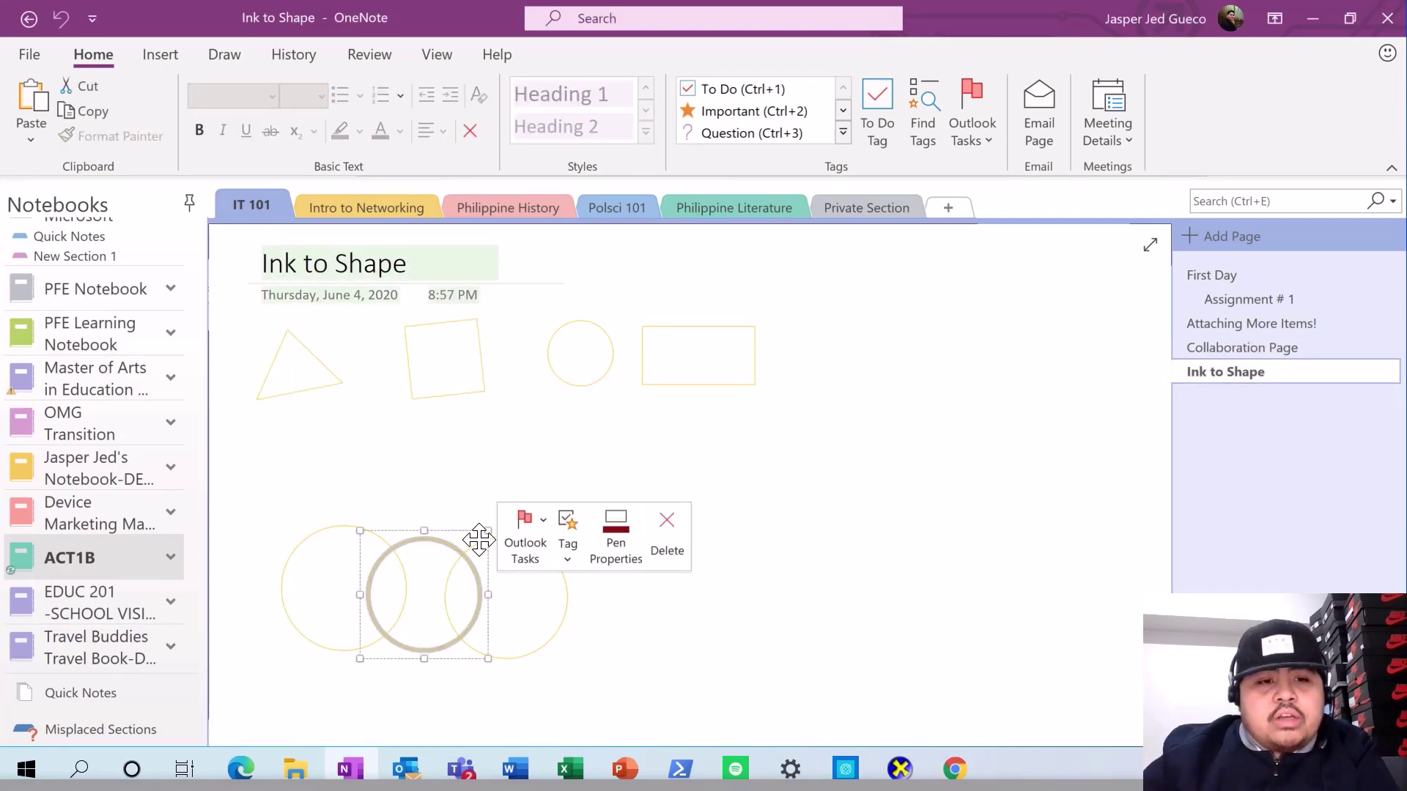
left_click(444, 551)
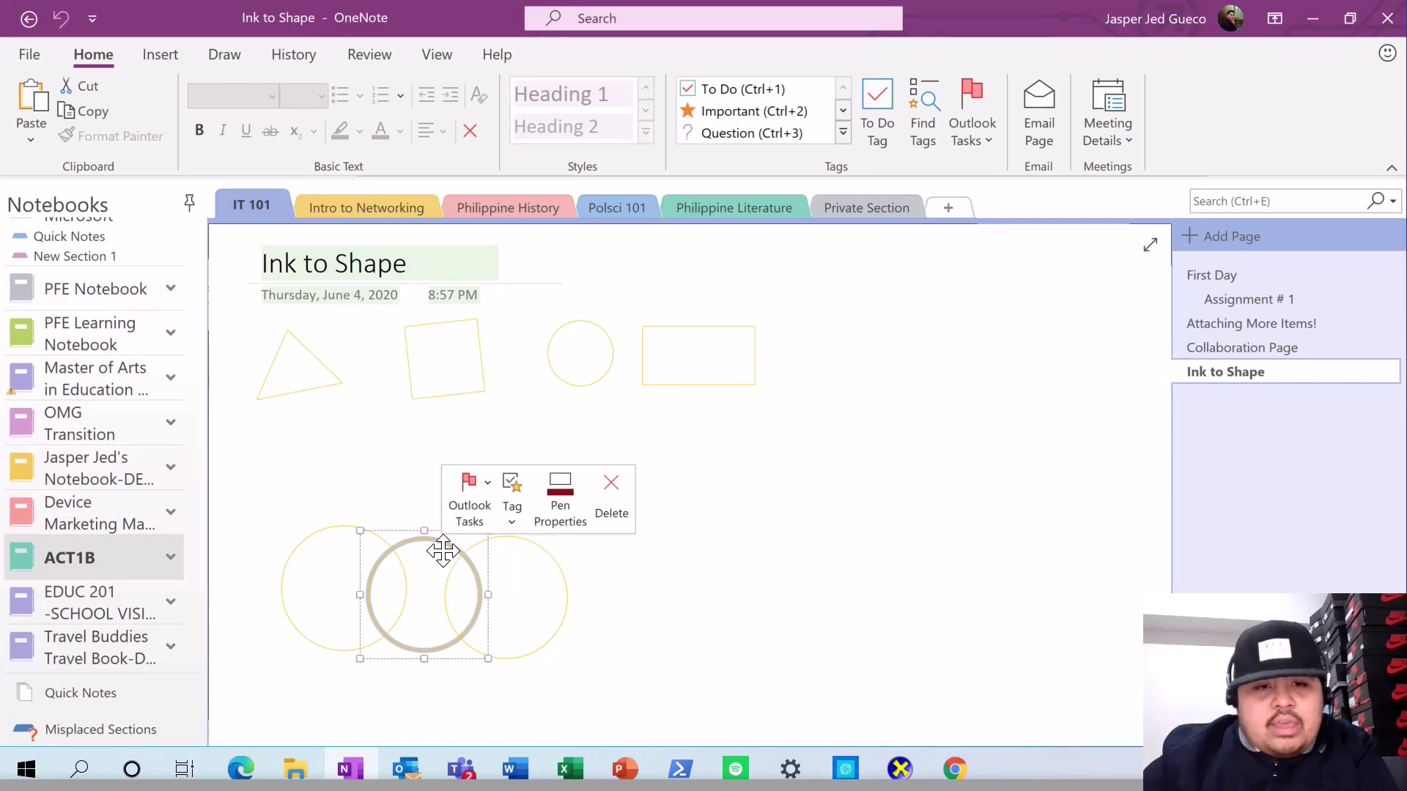
left_click_drag(443, 551, 713, 496)
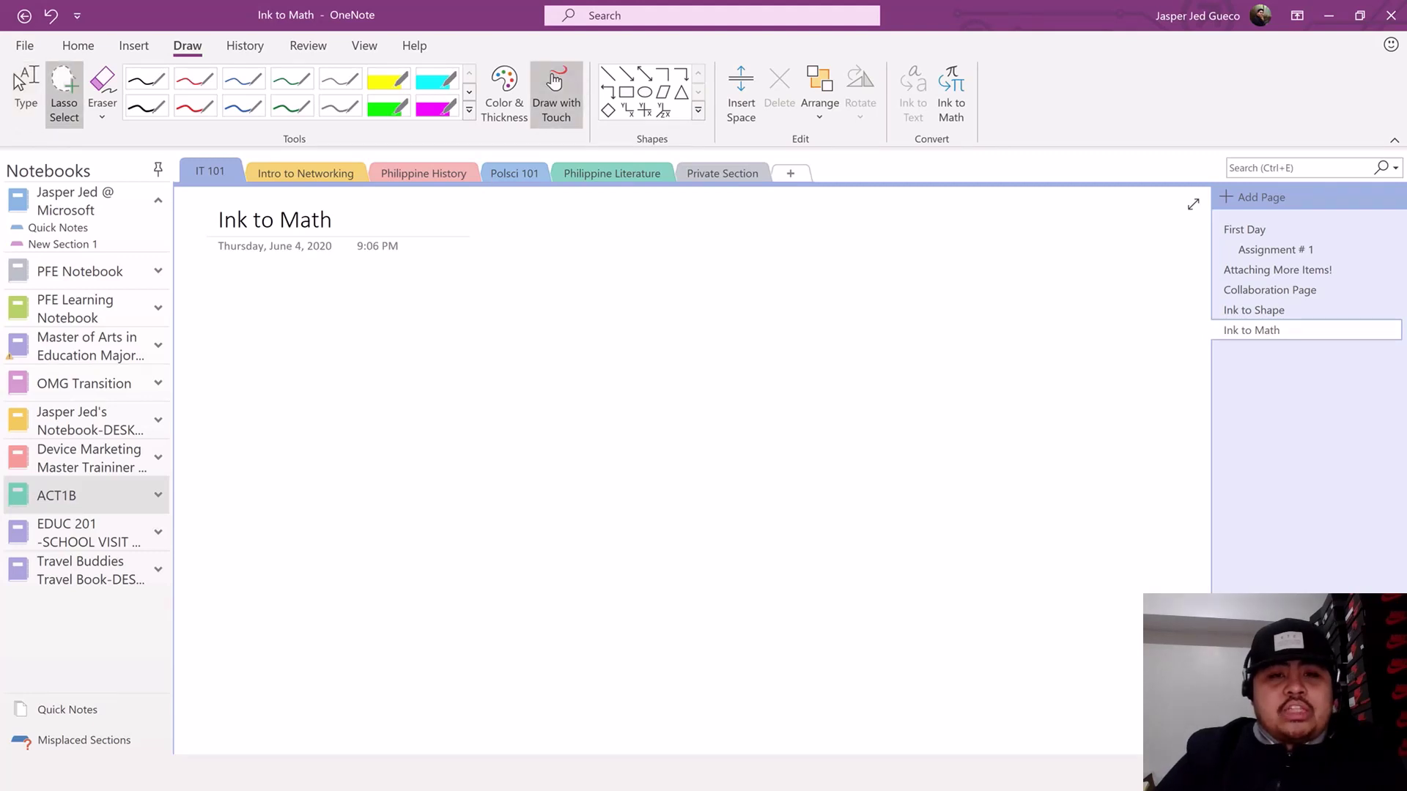
- Handwrite the equation 10 + 10x = 30 on the page with the black pen
left_click(146, 78)
mouse_move(233, 312)
left_mouse_down()
mouse_move(229, 371)
mouse_move(249, 371)
mouse_move(247, 335)
mouse_move(307, 371)
mouse_move(320, 355)
mouse_move(362, 377)
left_mouse_up()
left_click_drag(379, 351, 418, 397)
left_click_drag(415, 368, 438, 401)
mouse_move(482, 366)
left_mouse_down()
mouse_move(567, 373)
mouse_move(544, 407)
left_mouse_up()
mouse_move(601, 370)
left_mouse_down()
mouse_move(588, 399)
mouse_move(602, 371)
left_mouse_up()
- Lasso-select the handwritten equation and insert it as typed math with Ink to Math
left_click(64, 94)
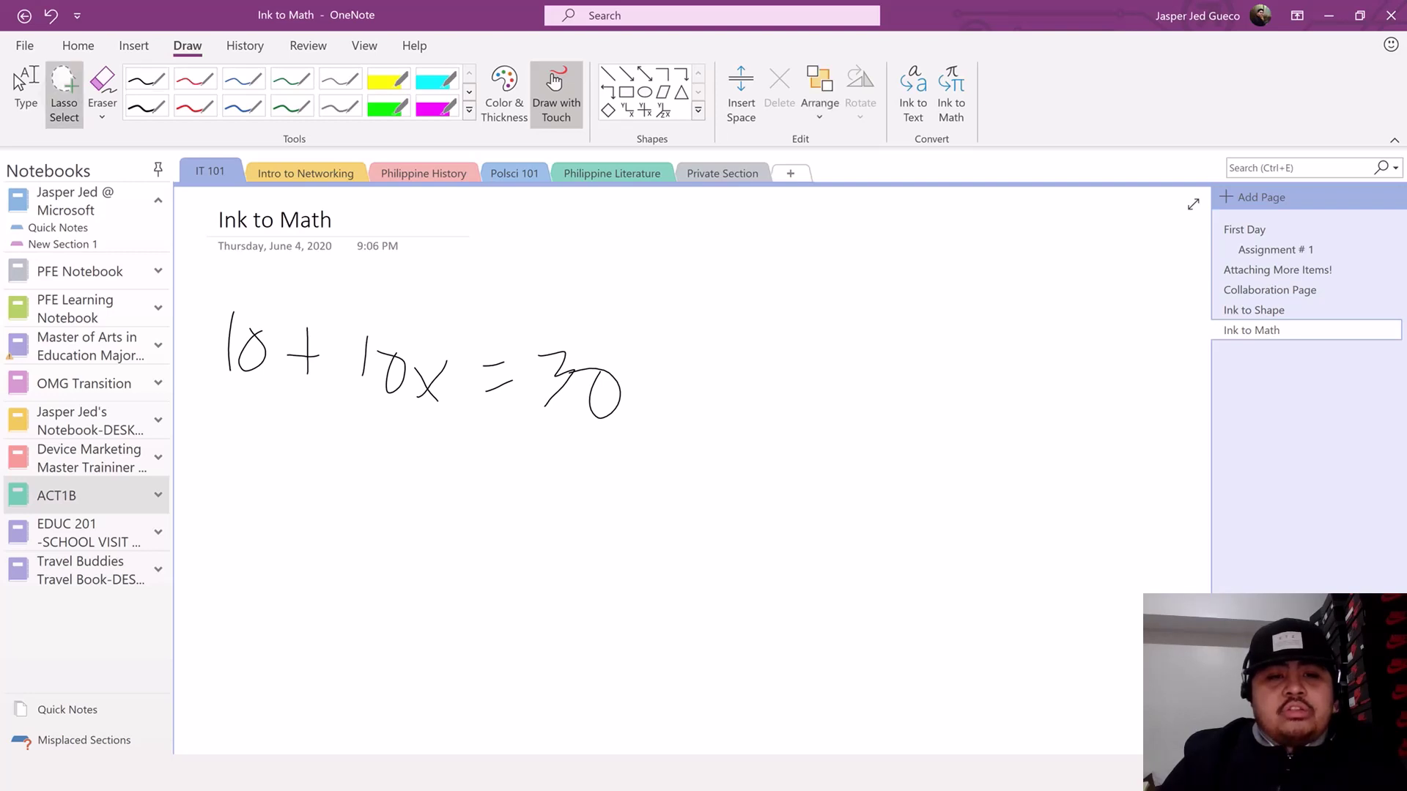
mouse_move(551, 308)
left_mouse_down()
mouse_move(204, 367)
mouse_move(596, 518)
mouse_move(681, 333)
mouse_move(645, 315)
left_mouse_up()
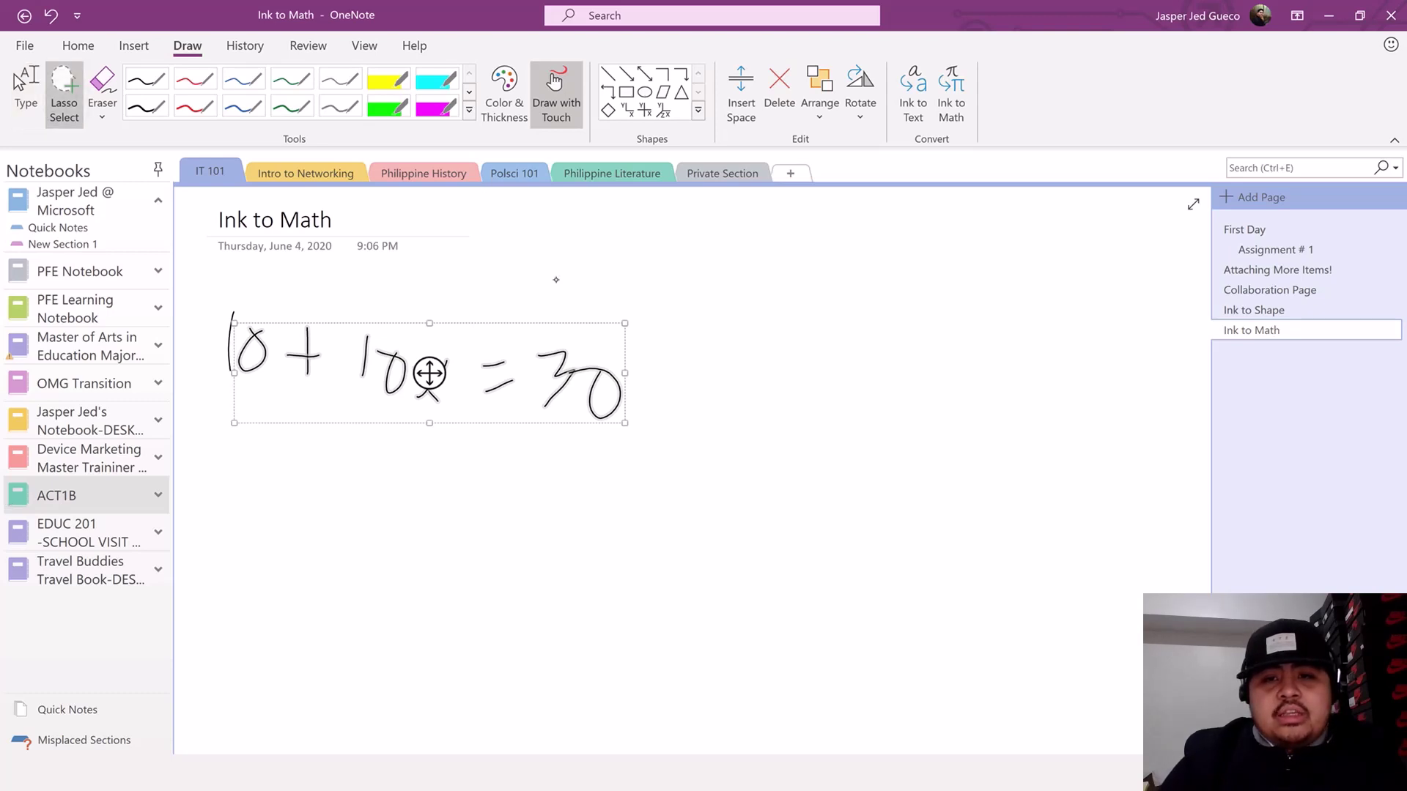
mouse_move(695, 279)
left_mouse_down()
mouse_move(355, 283)
mouse_move(179, 330)
left_mouse_up()
mouse_move(218, 419)
left_mouse_down()
mouse_move(653, 455)
mouse_move(693, 285)
left_mouse_up()
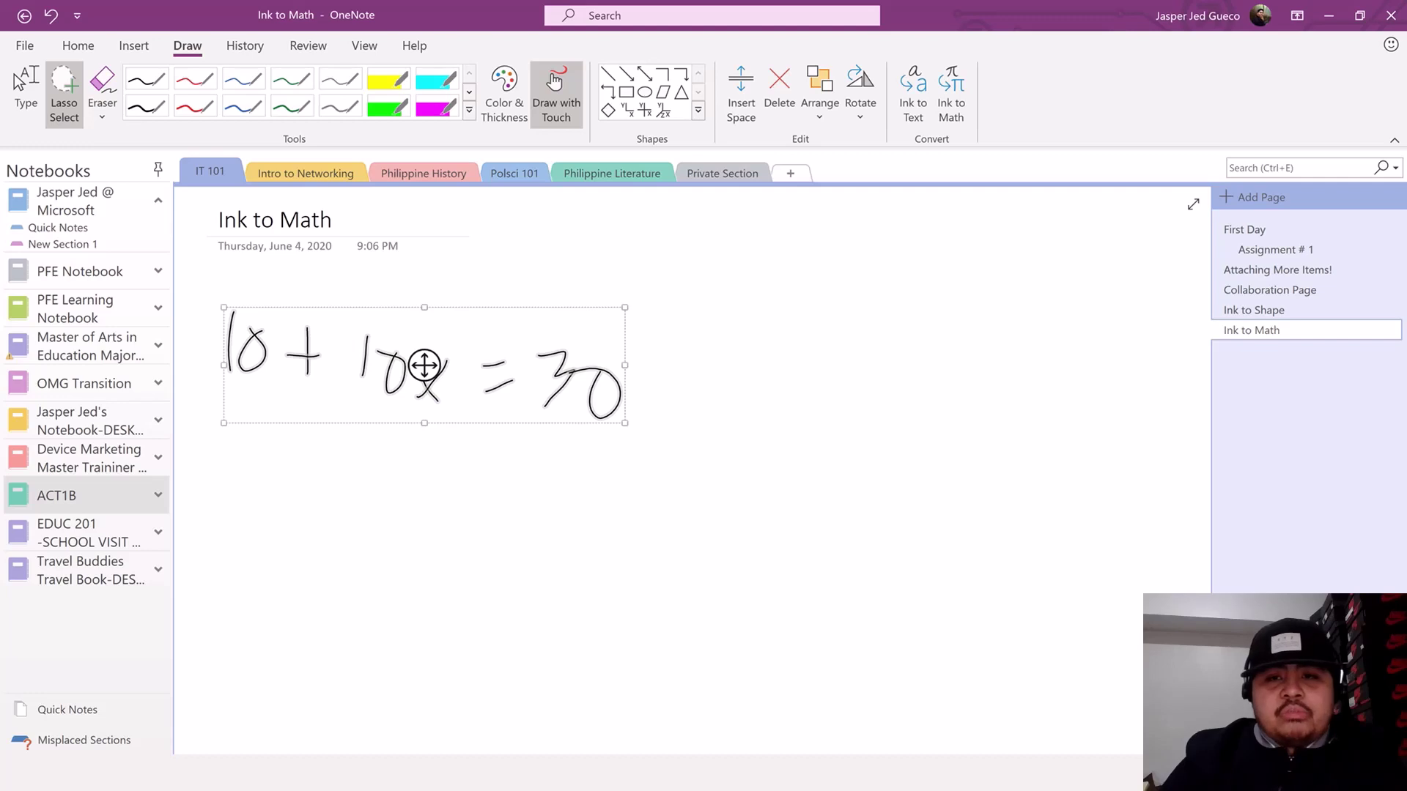
left_click(955, 100)
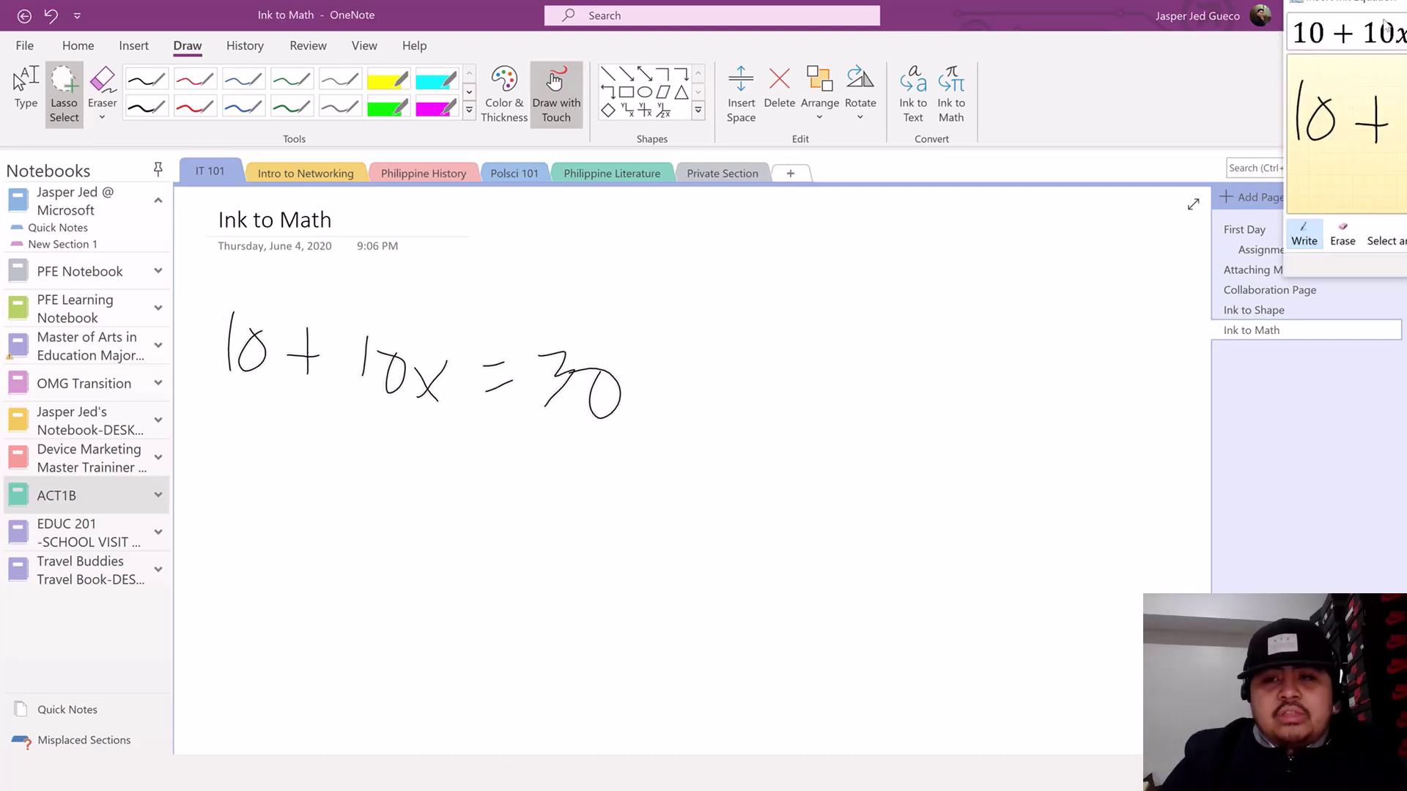
mouse_move(1363, 3)
left_mouse_down()
mouse_move(1203, 109)
mouse_move(769, 211)
left_mouse_up()
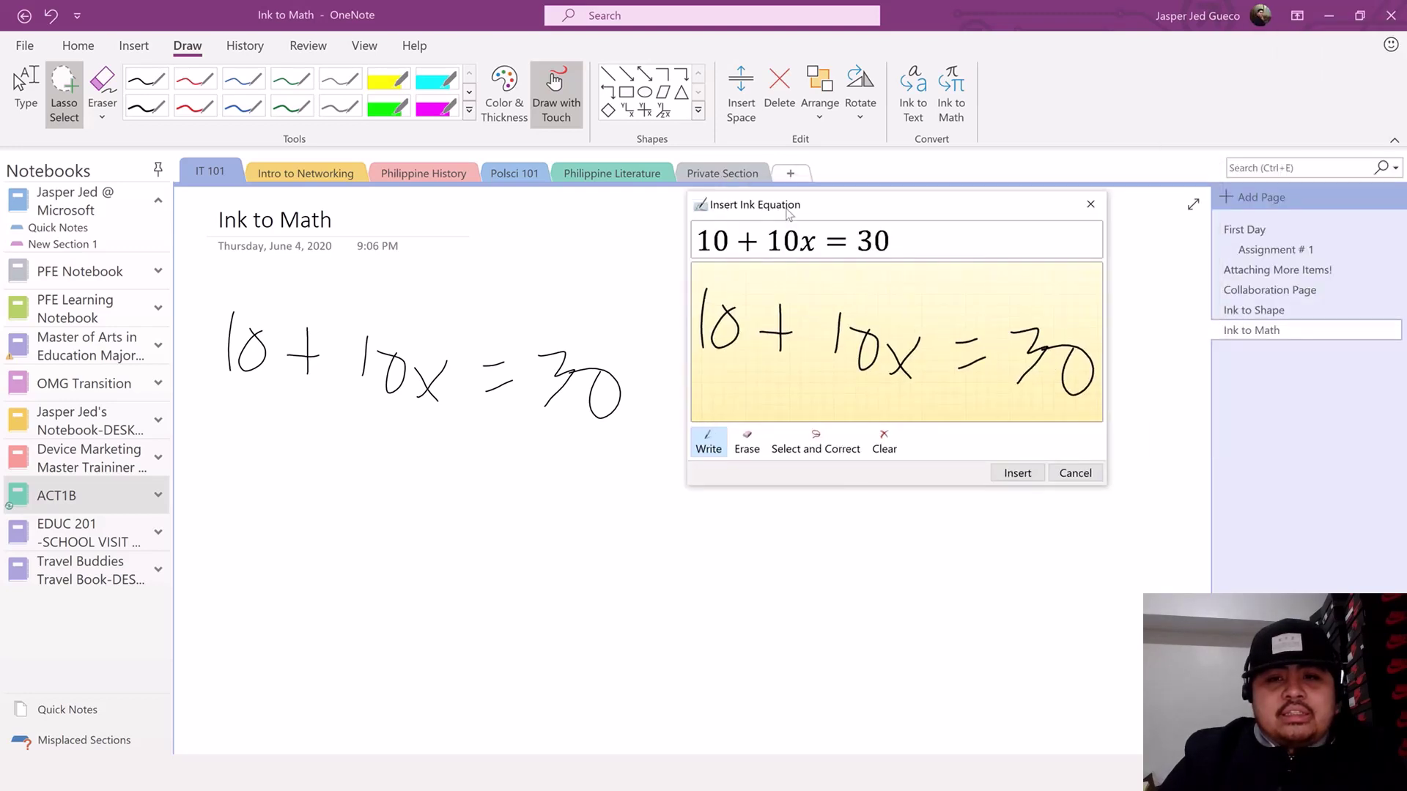
left_click(1017, 472)
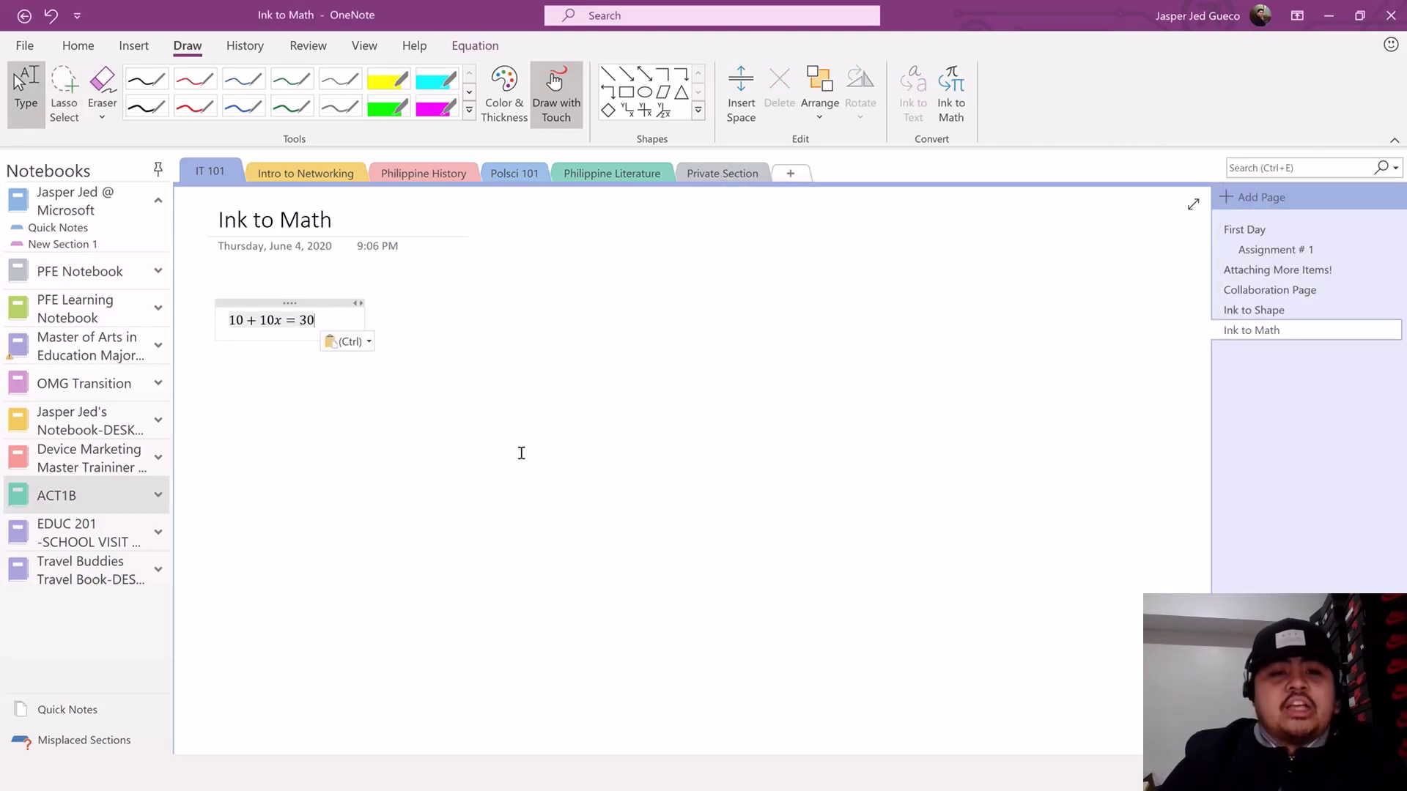
- Draw a pi symbol below the equation with the black pen
left_click(396, 387)
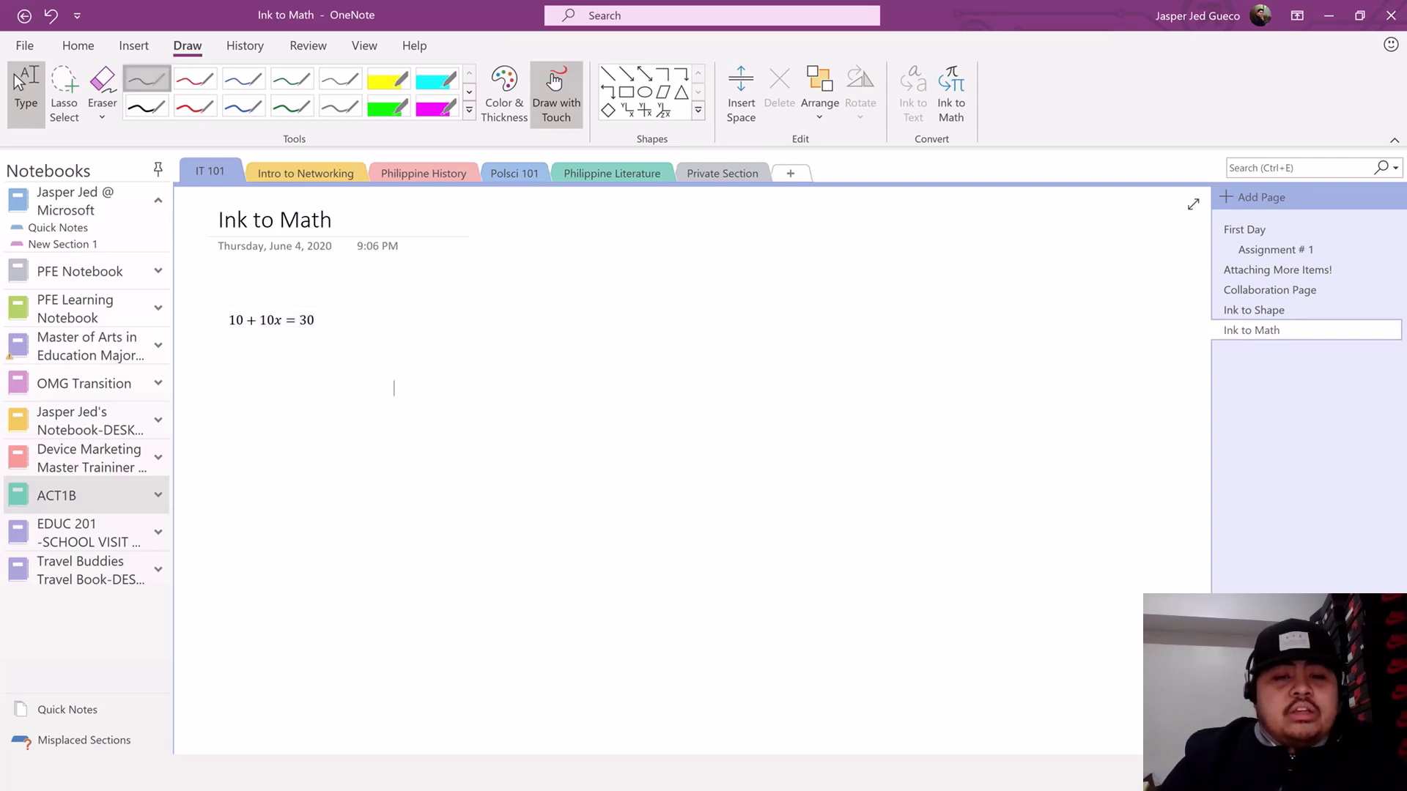
left_click(147, 79)
left_click_drag(267, 399, 265, 451)
left_click_drag(285, 408, 286, 451)
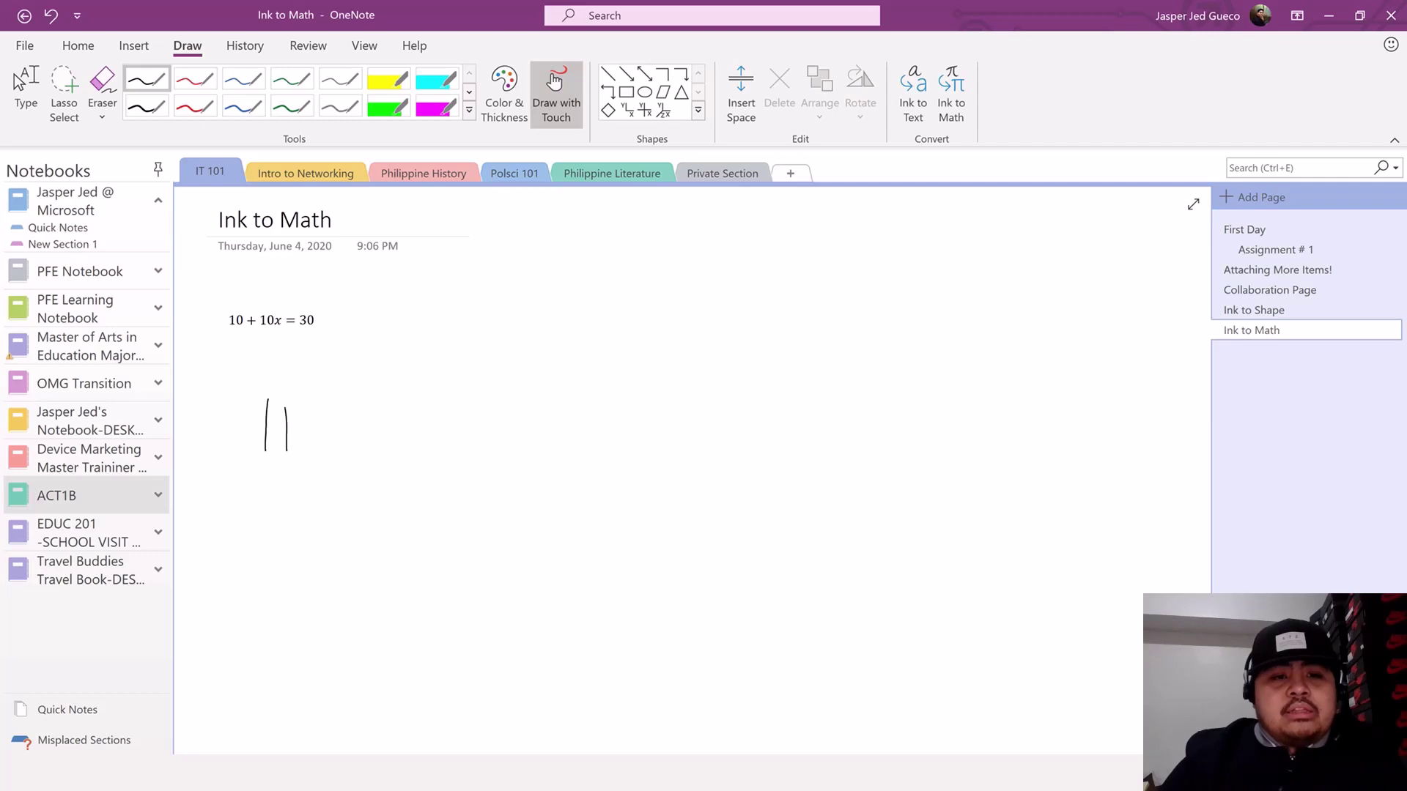
mouse_move(228, 412)
left_mouse_down()
mouse_move(306, 402)
mouse_move(320, 413)
left_mouse_up()
- Lasso-select the drawn pi and insert it as a typed π equation via Ink to Math
left_click(26, 91)
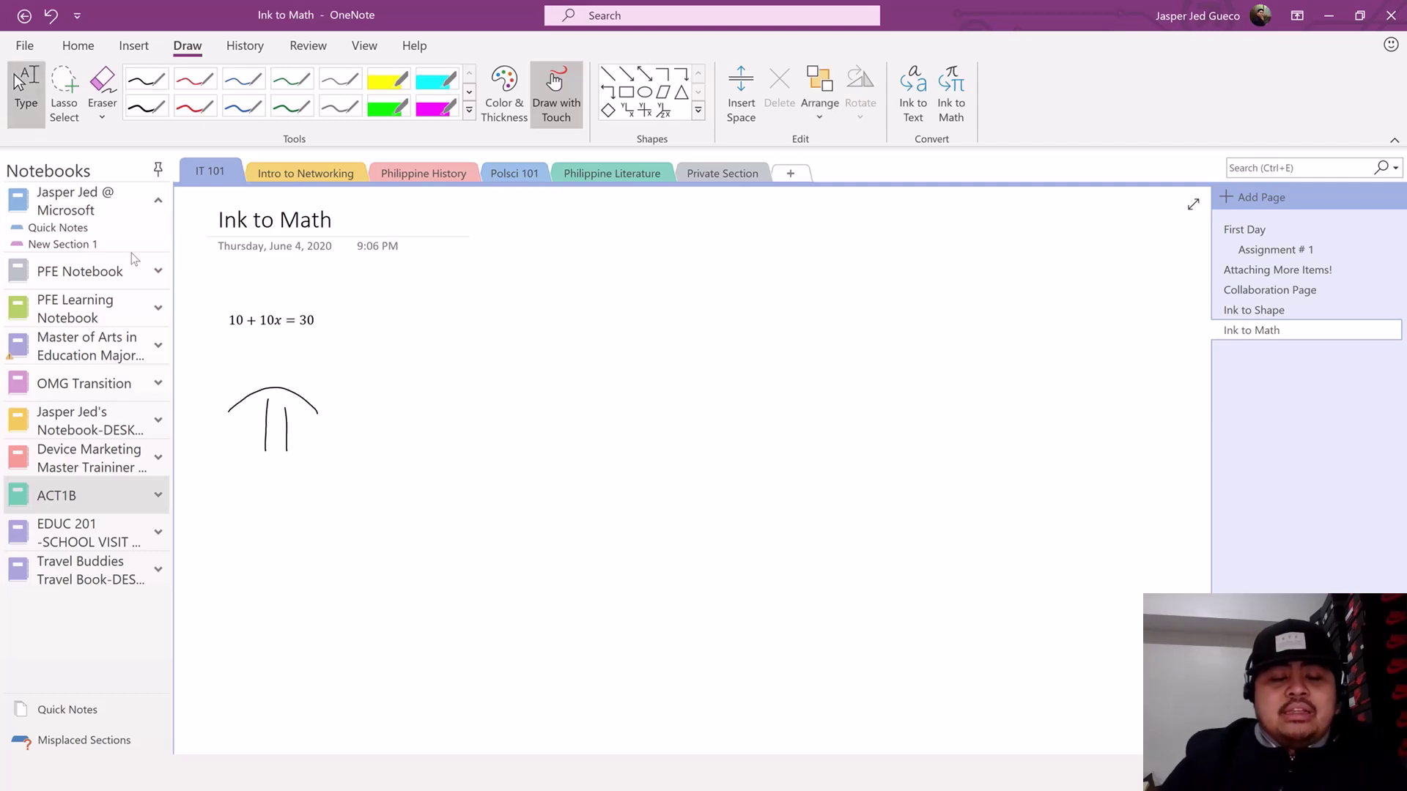
left_click(64, 91)
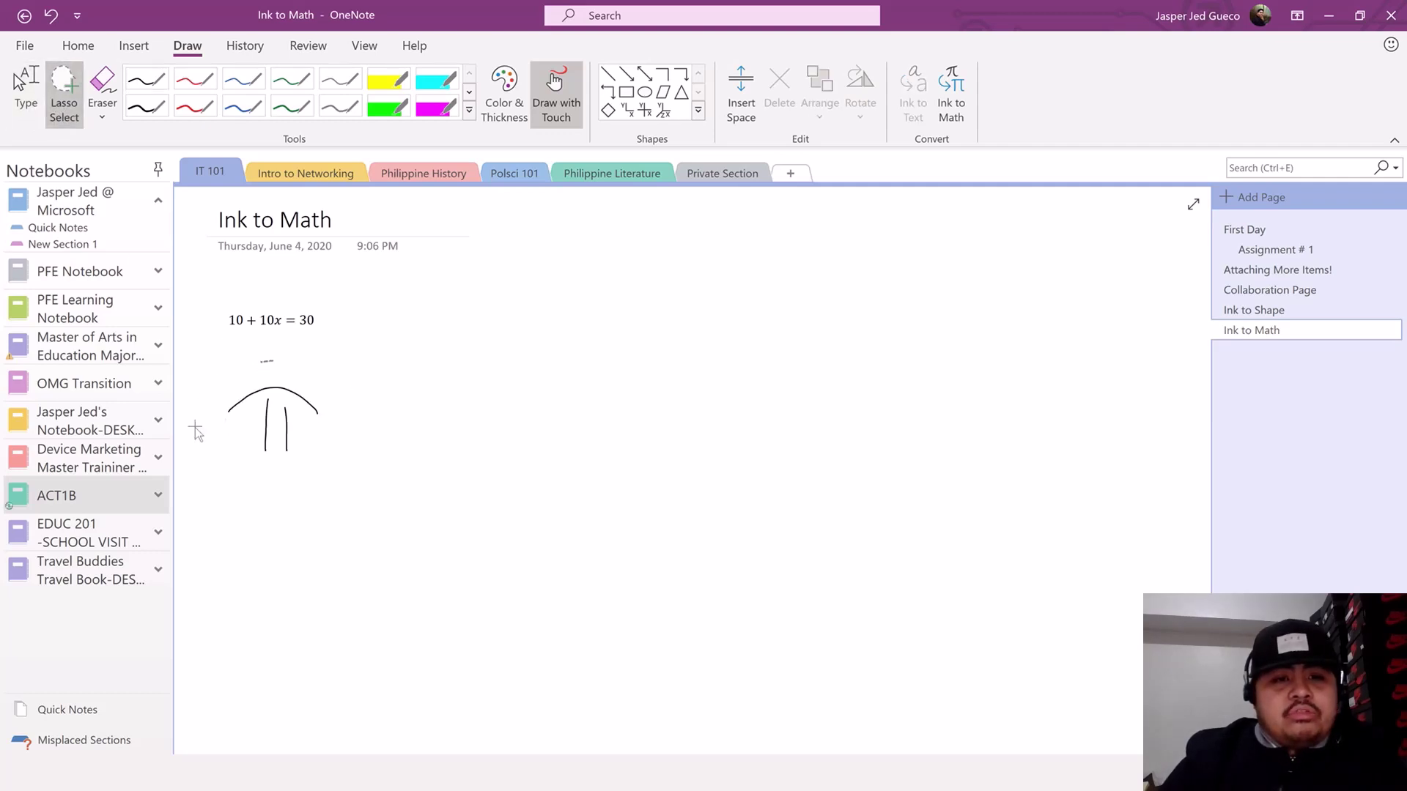
mouse_move(195, 430)
left_mouse_down()
mouse_move(283, 353)
mouse_move(246, 365)
left_mouse_up()
left_click(946, 123)
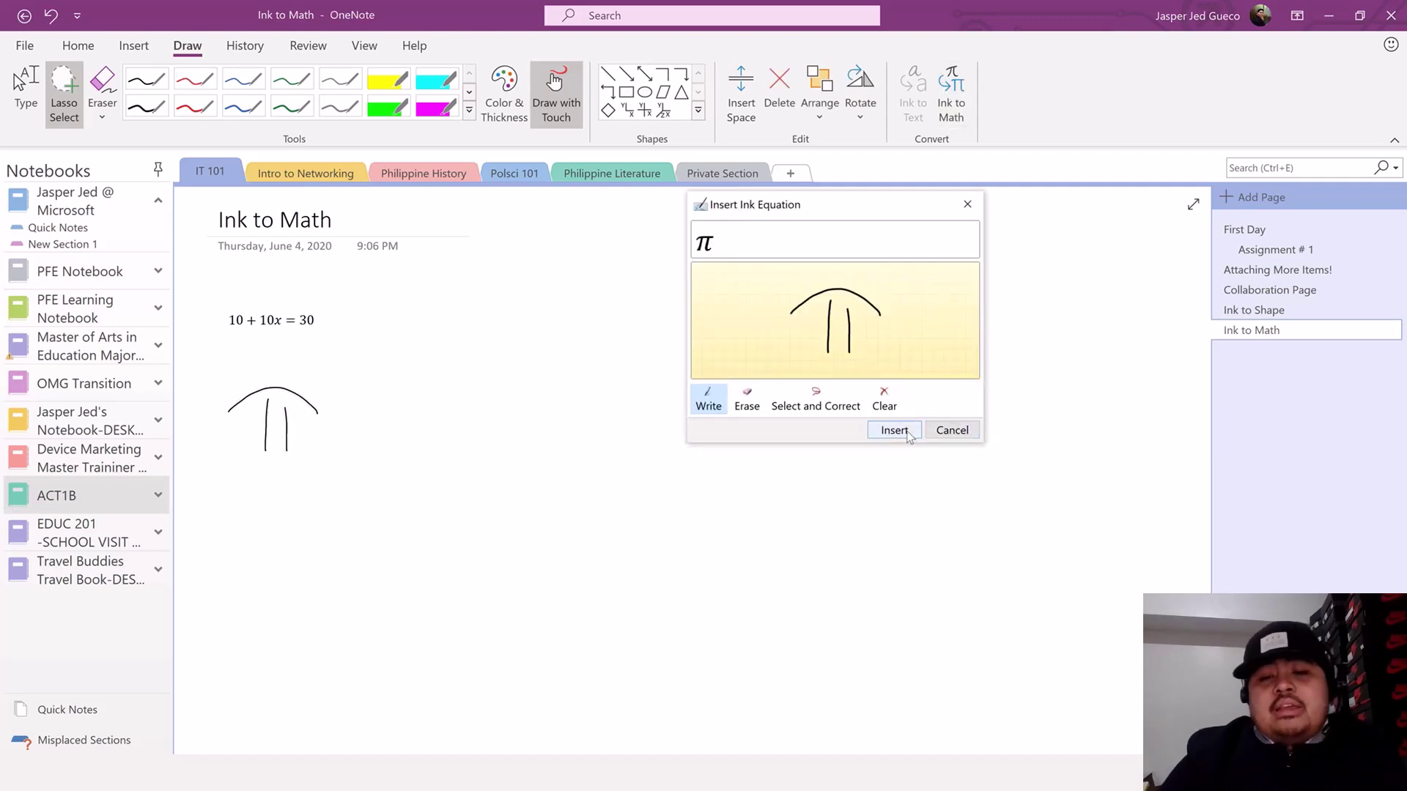
left_click(895, 430)
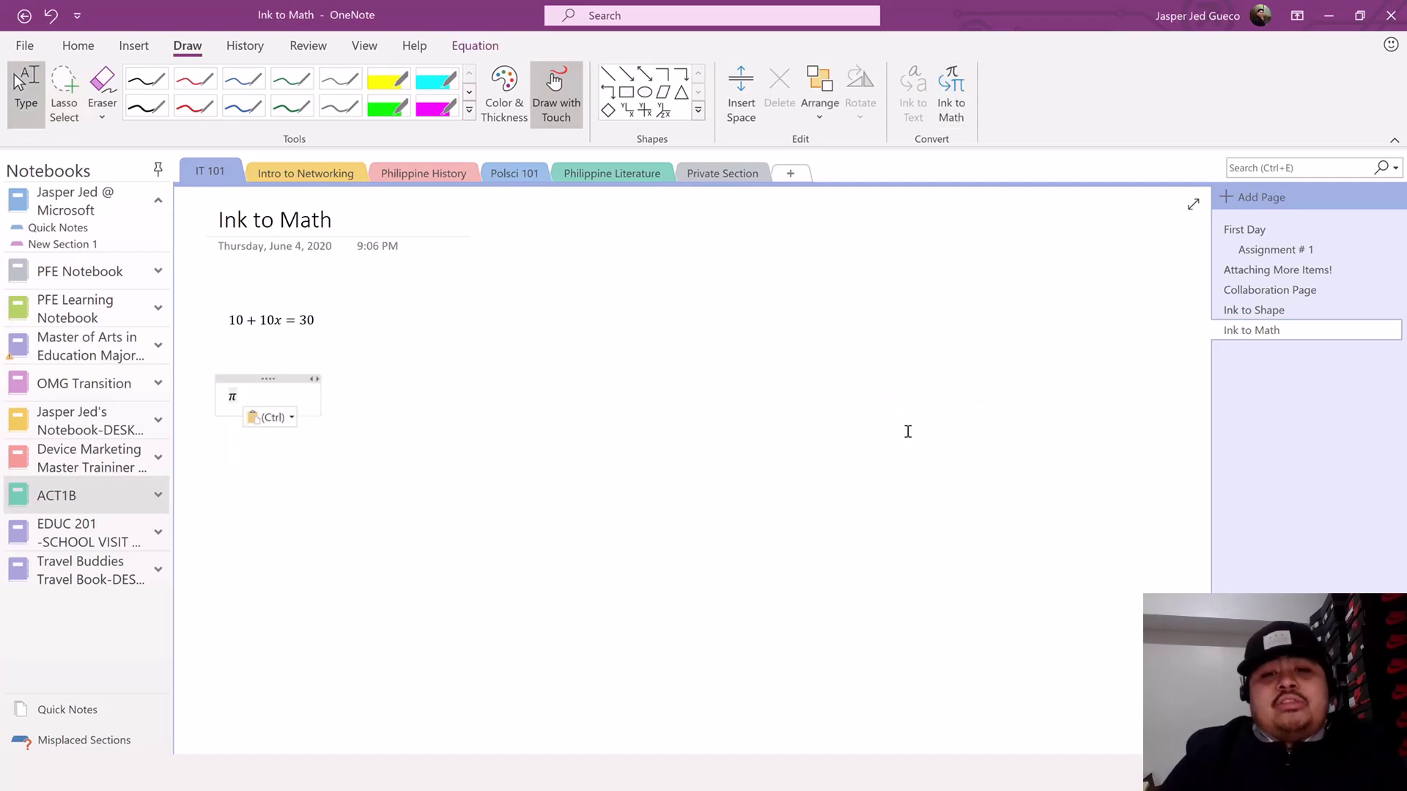
left_click(491, 473)
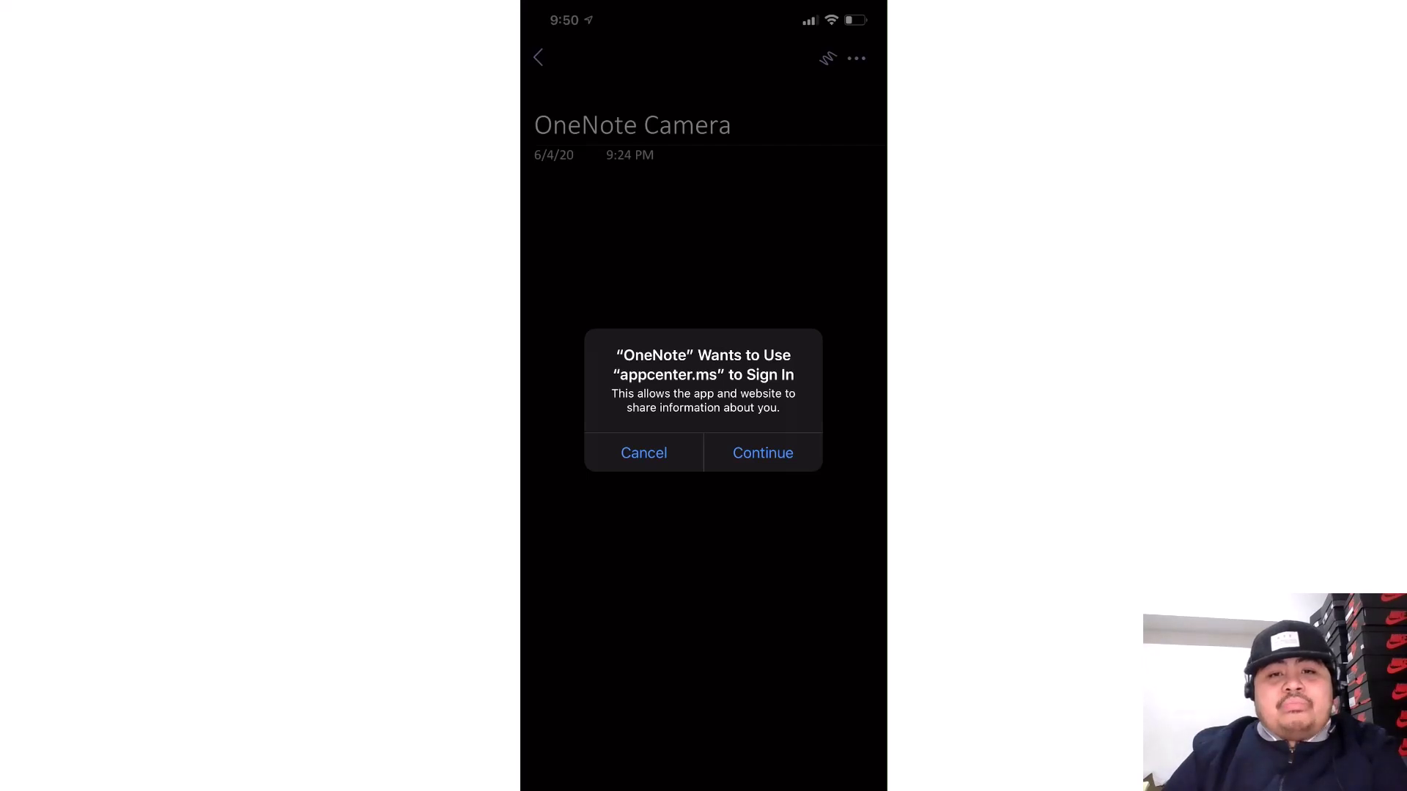
- Take a Document-mode photo of the Engagement and Accountability slide and insert it into the note
left_click(763, 453)
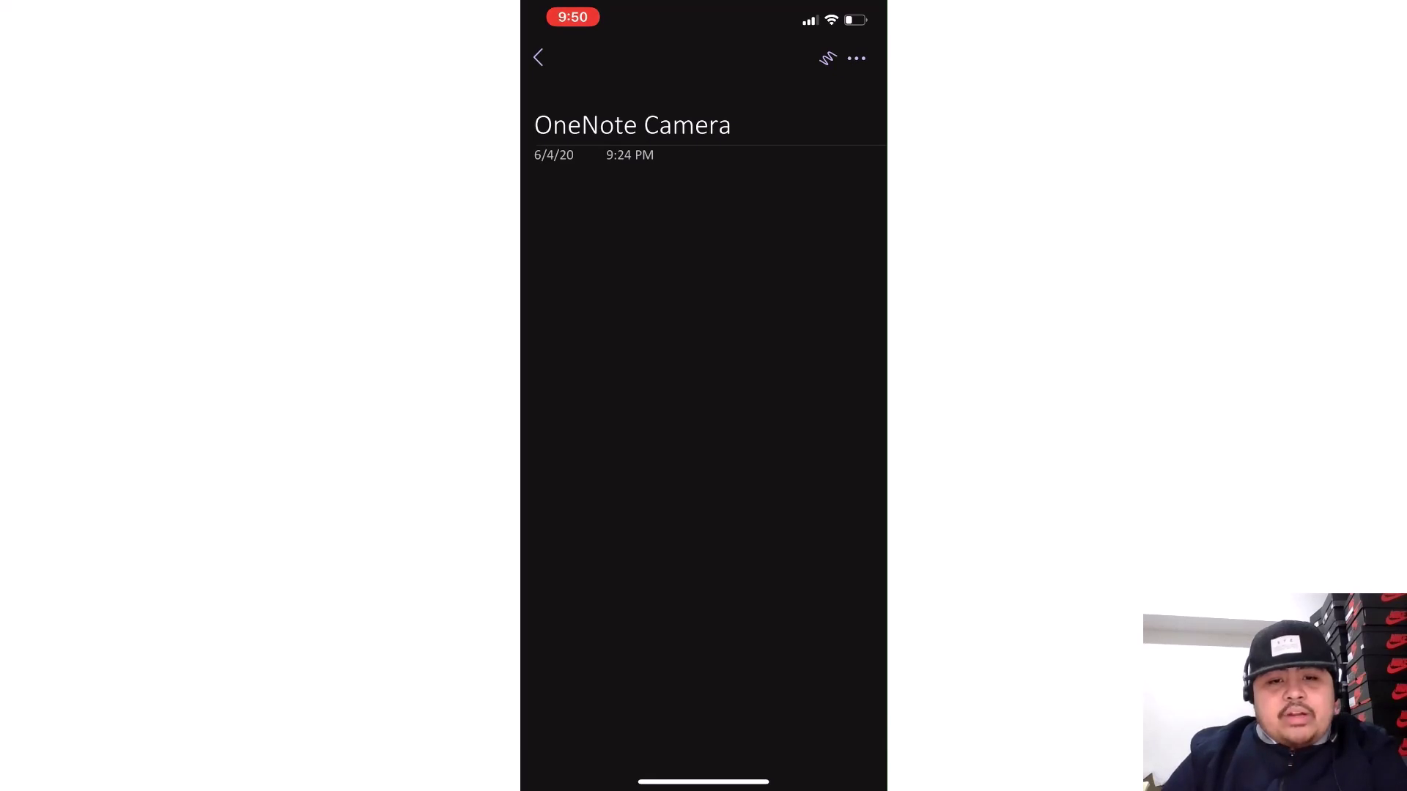
left_click(535, 190)
left_click(540, 468)
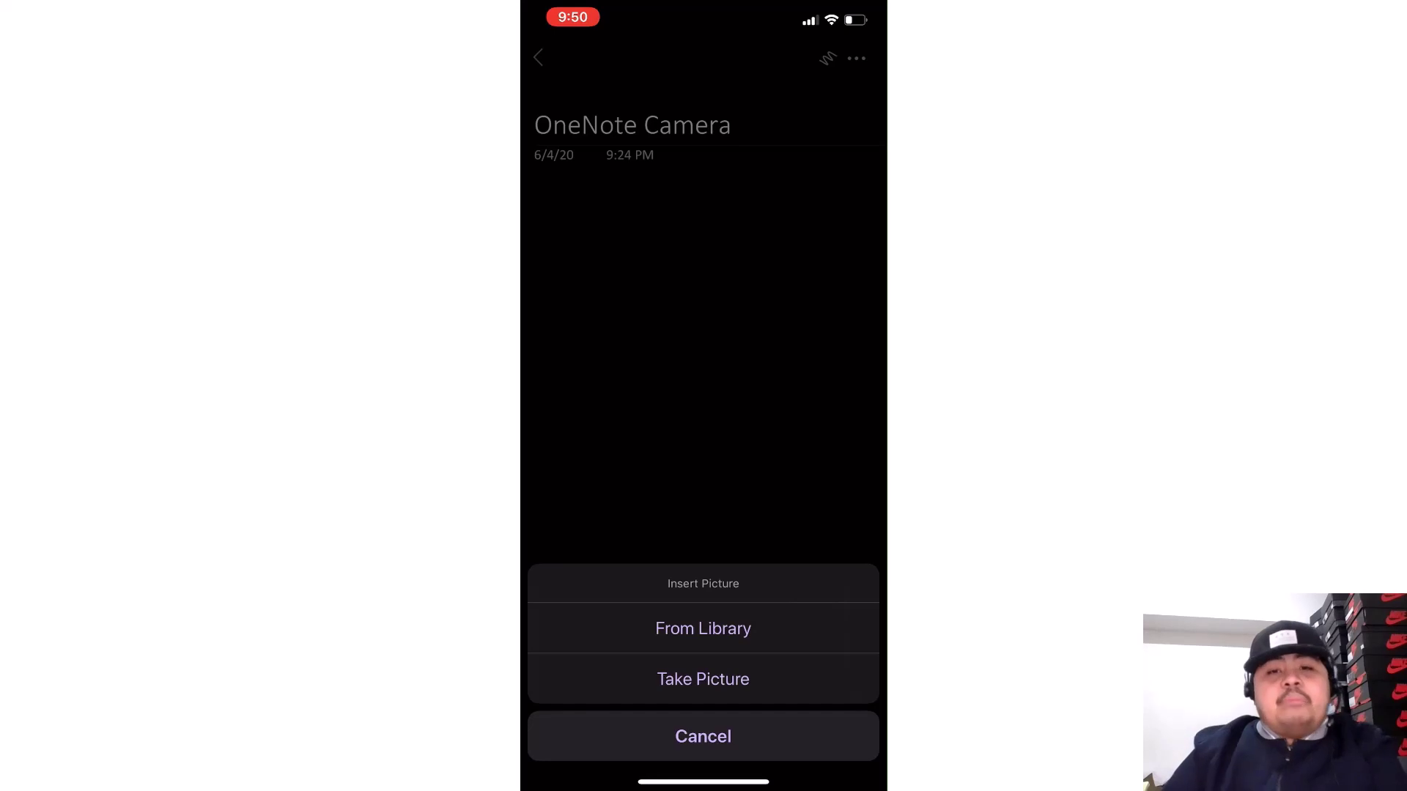
left_click(703, 680)
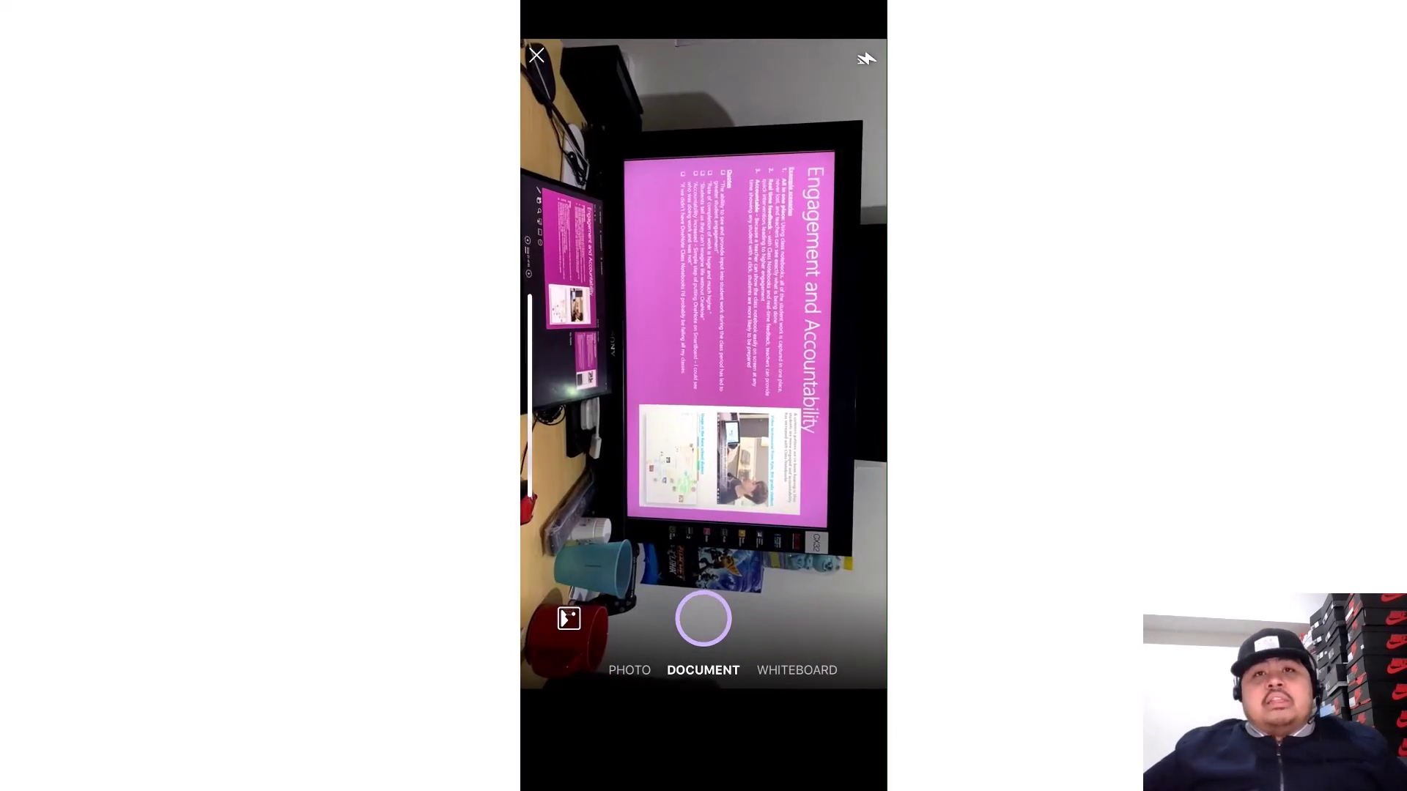
left_click(703, 619)
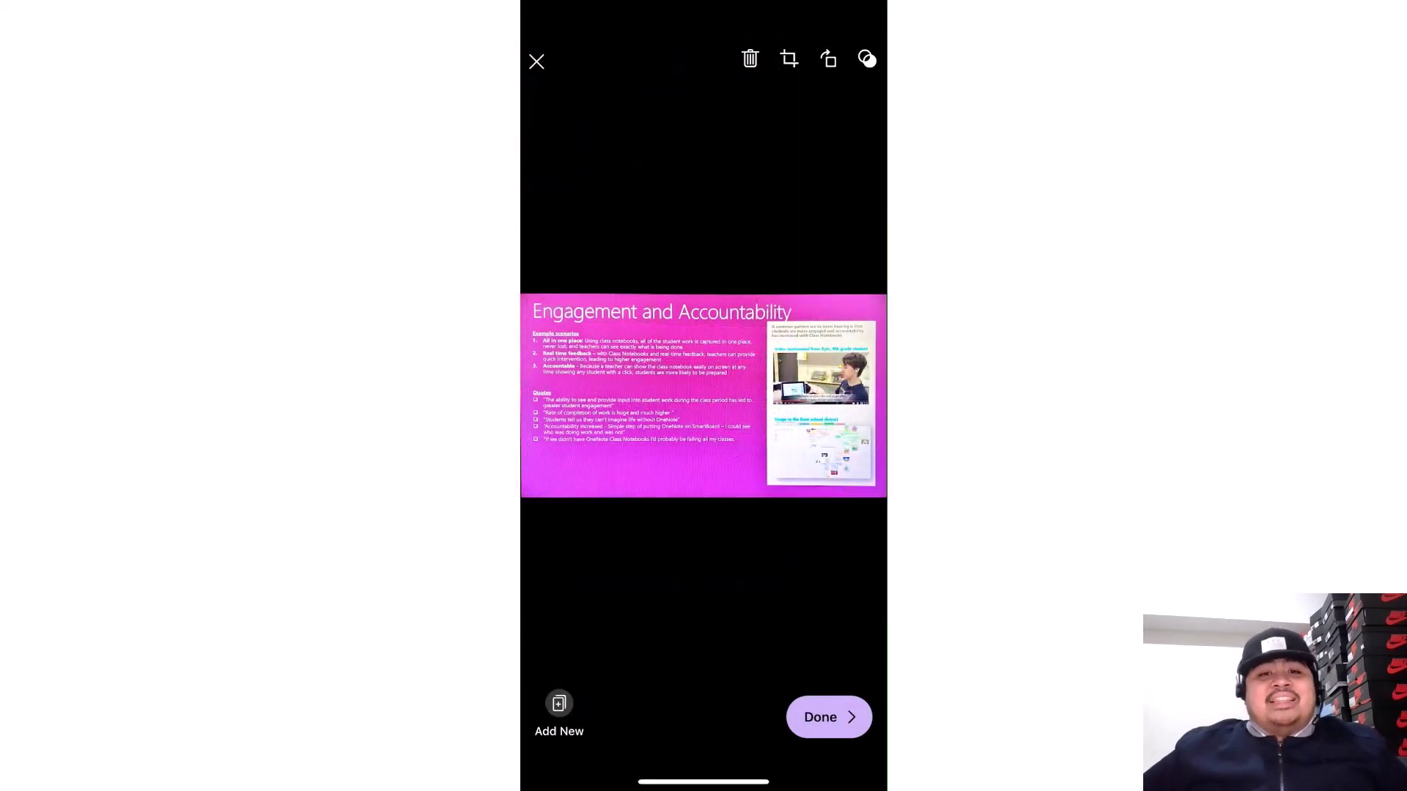
left_click(829, 717)
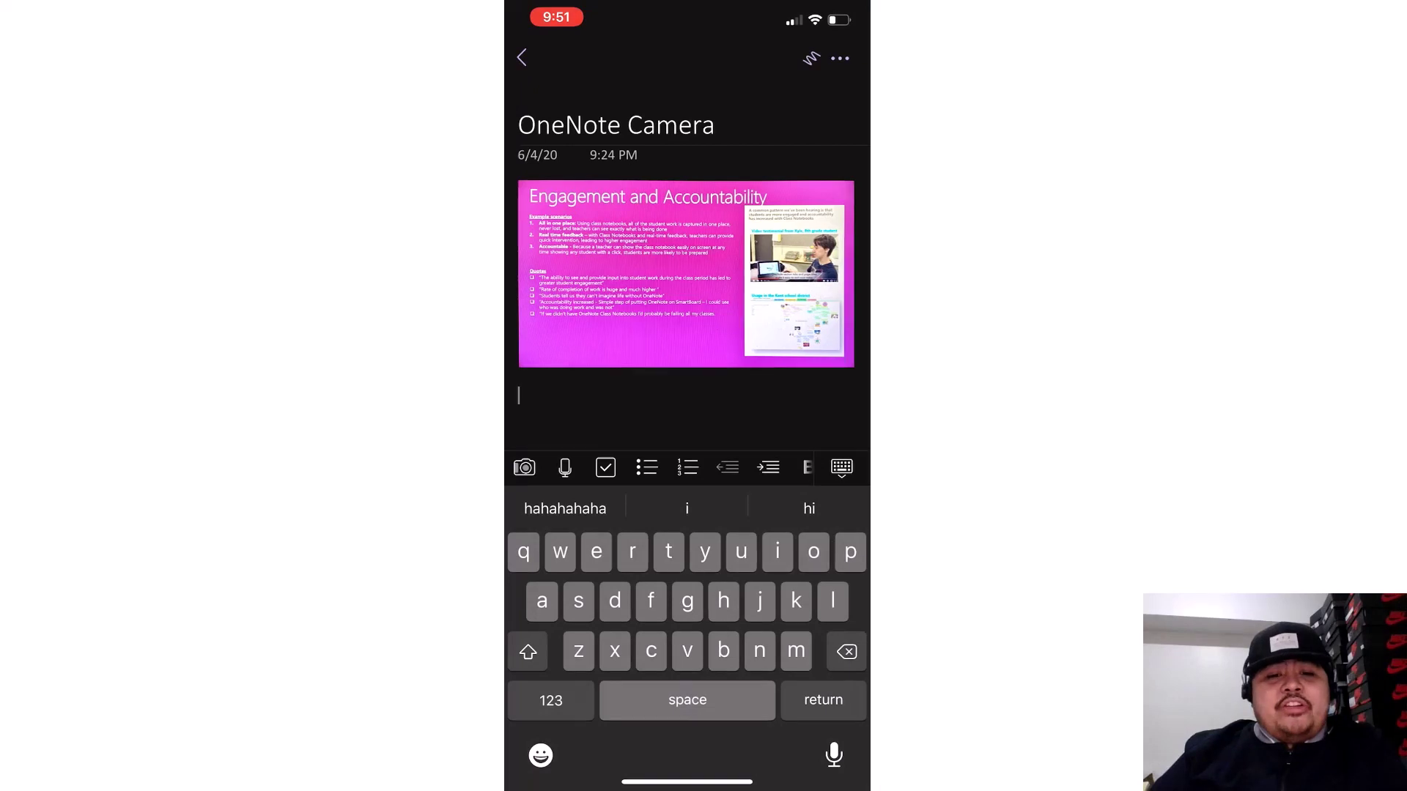
- Take a Document-mode picture of the paper store receipt from Insert Picture
left_click(525, 467)
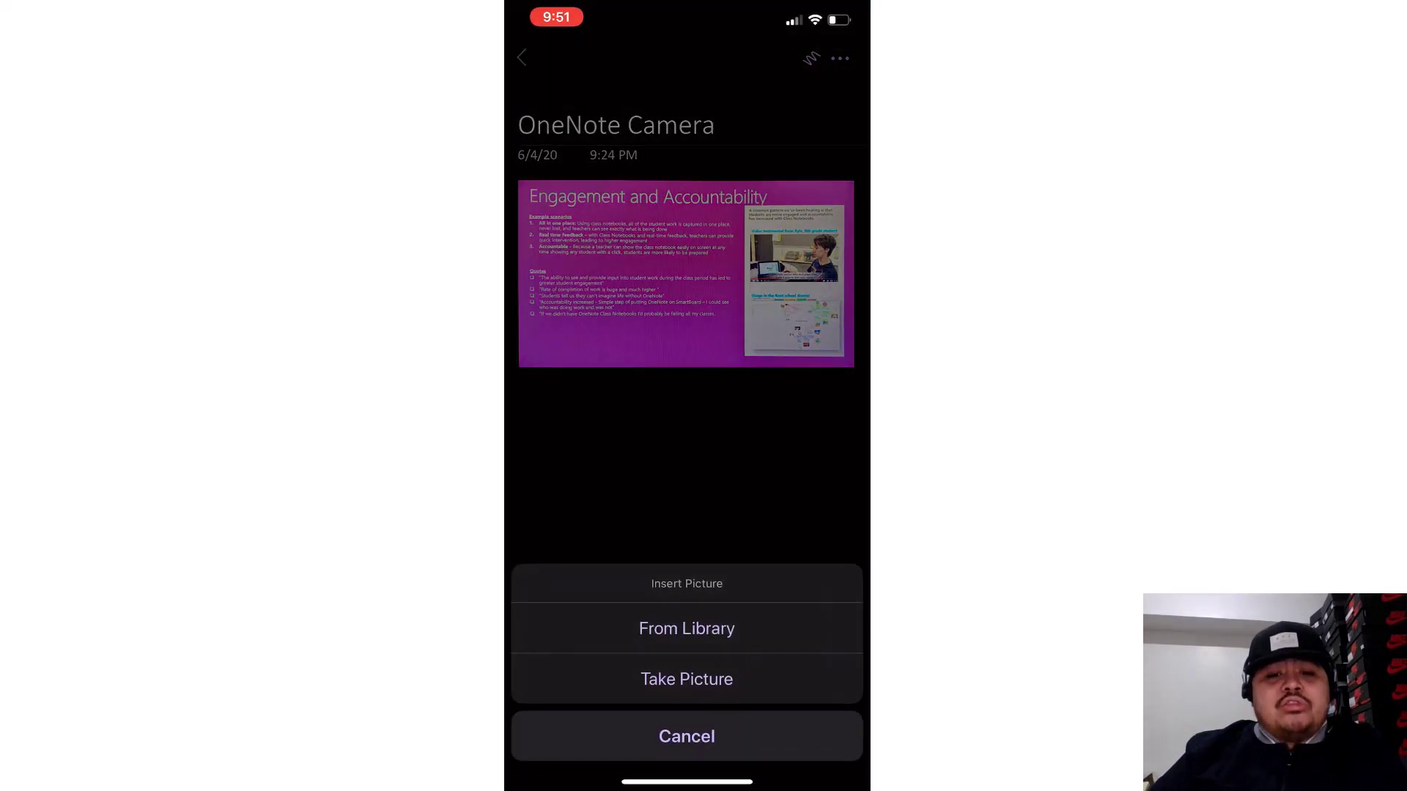
left_click(686, 679)
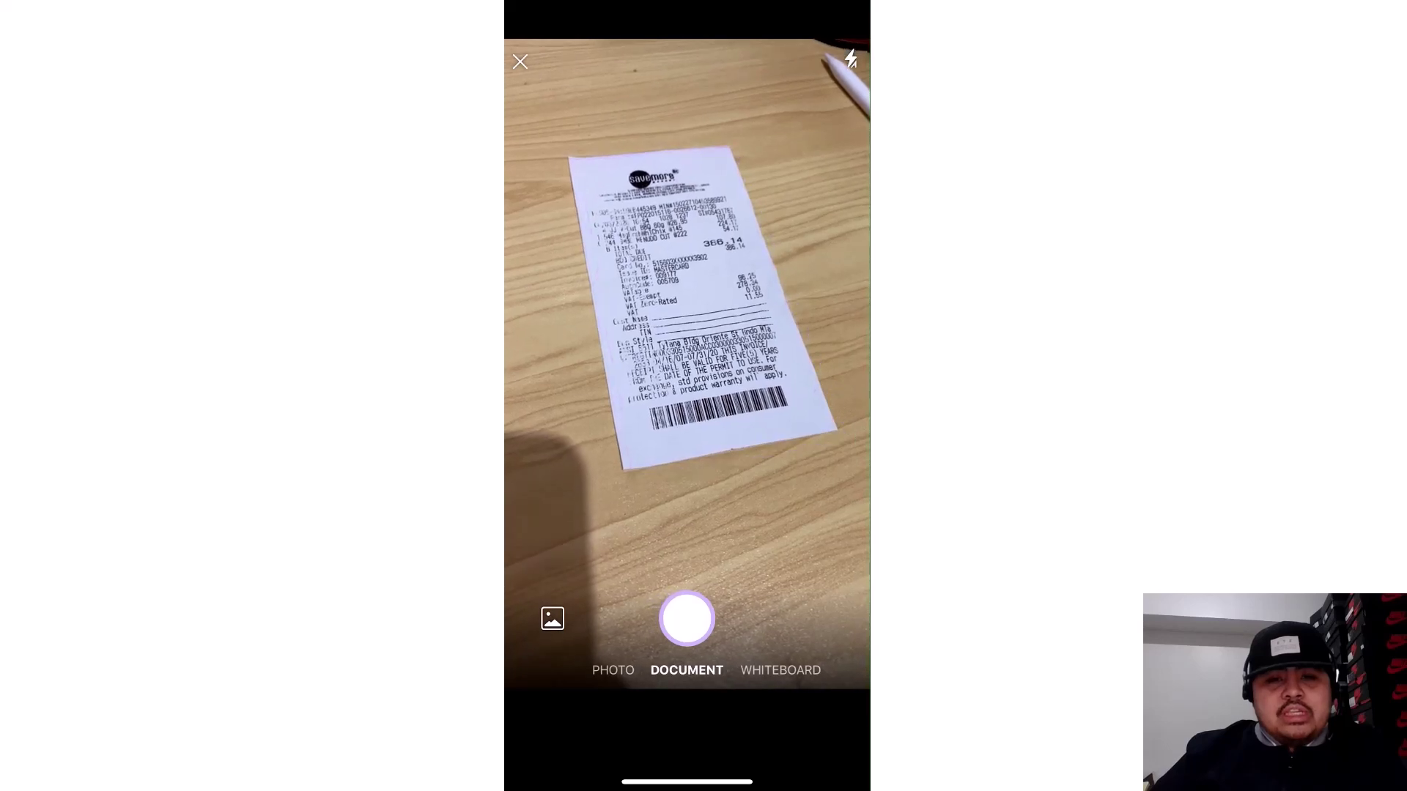
left_click(686, 620)
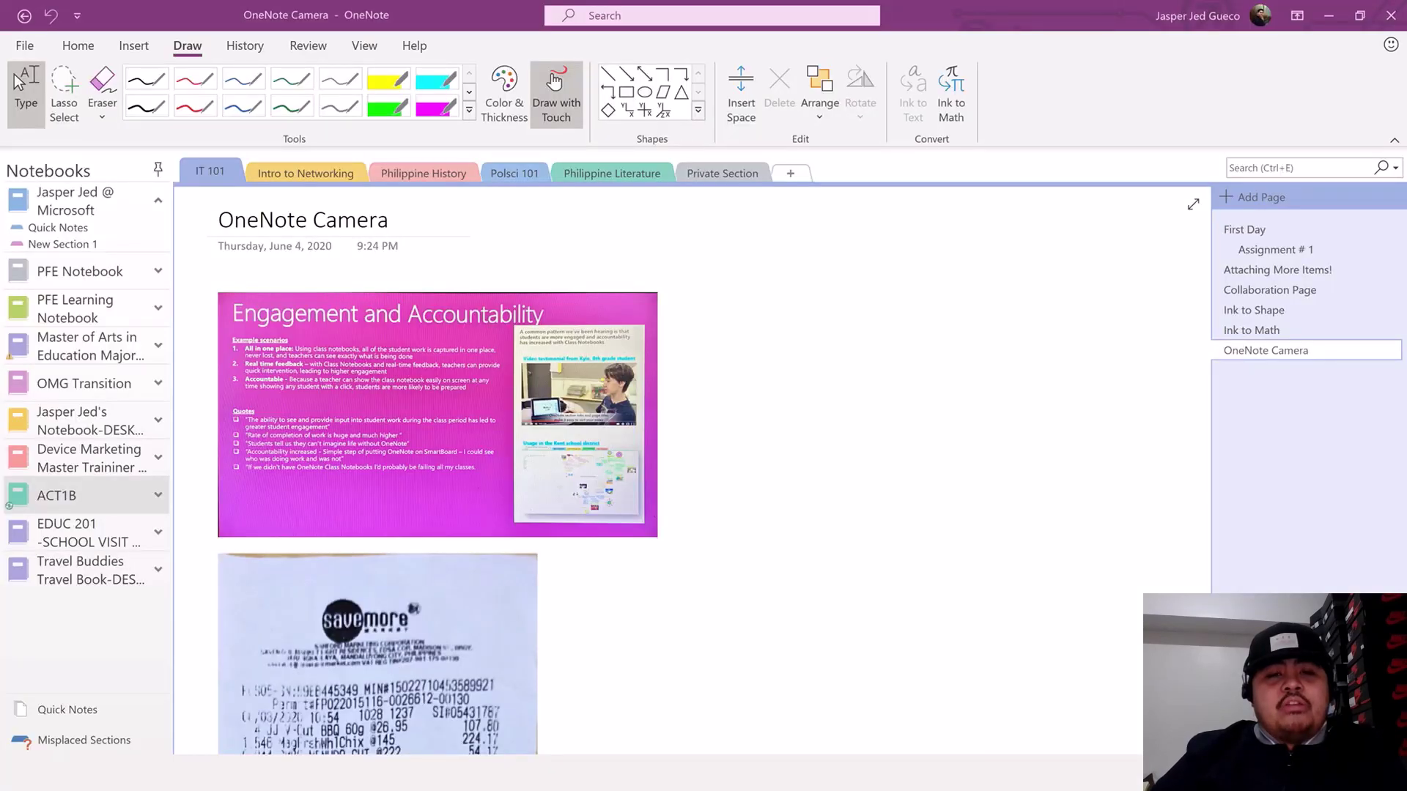
- Scroll through the OneNote Camera page to view the synced slide and receipt scans
scroll(828, 519, "down", 3)
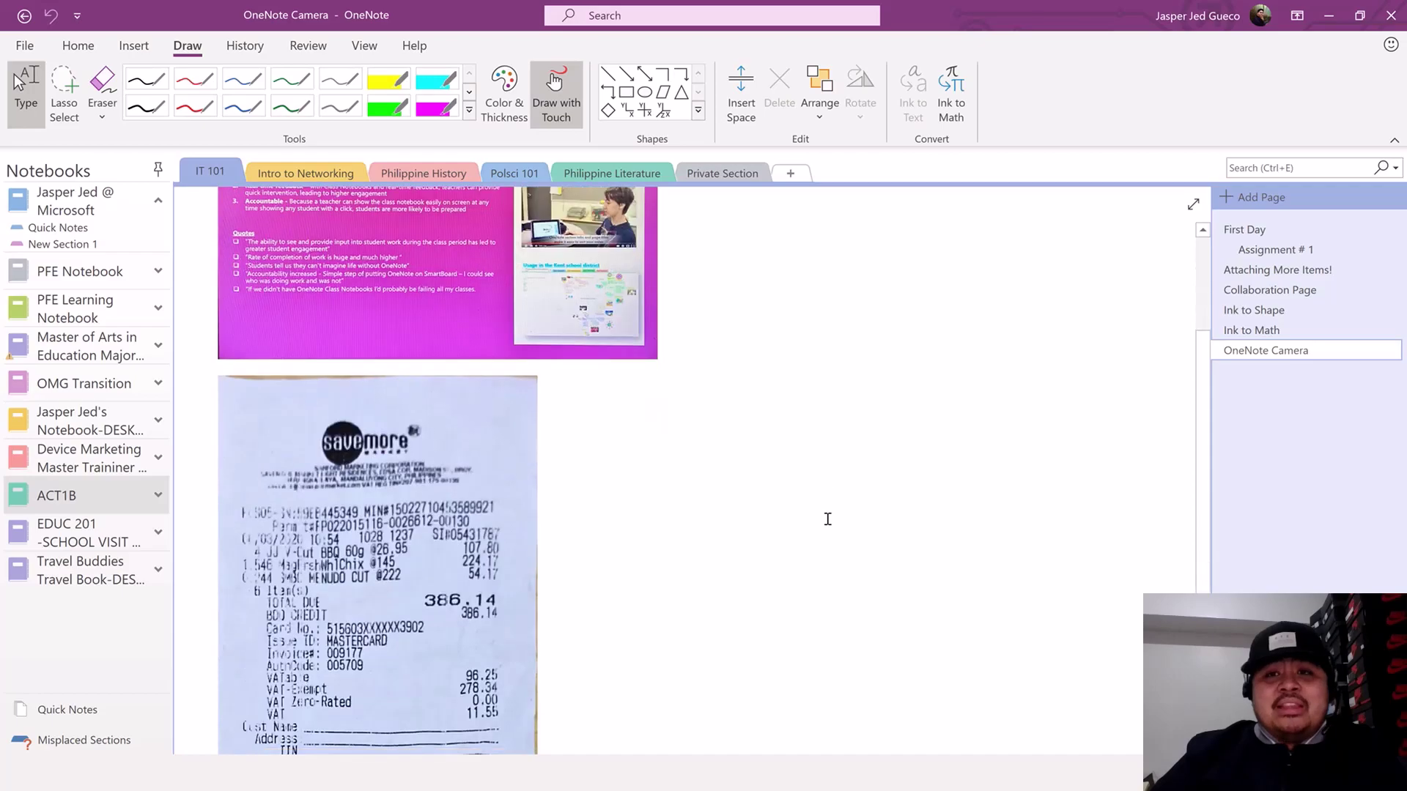
scroll(827, 519, "down", 3)
scroll(829, 513, "up", 6)
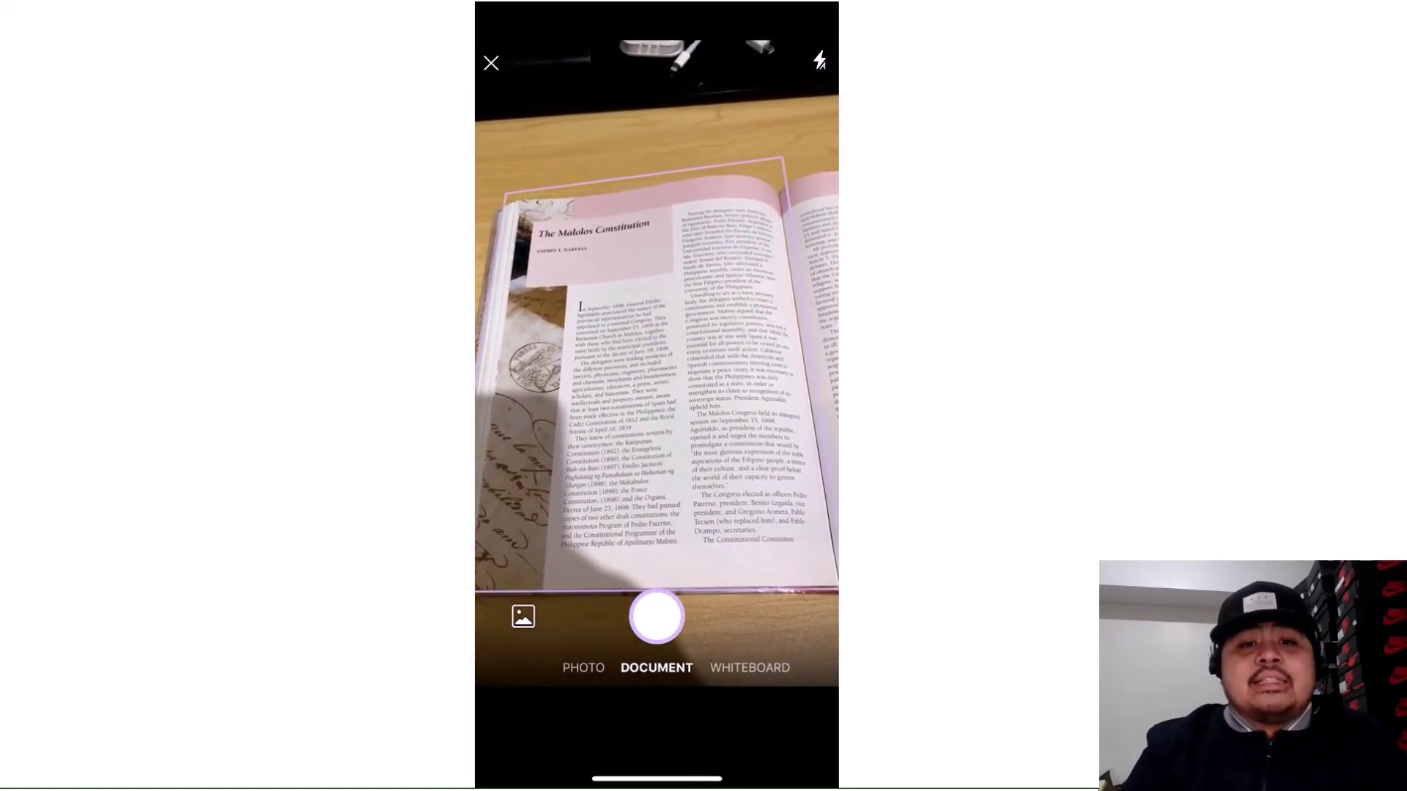
- Capture the book page in Document mode, crop its top-left and bottom-left corners, and save it
left_click(656, 617)
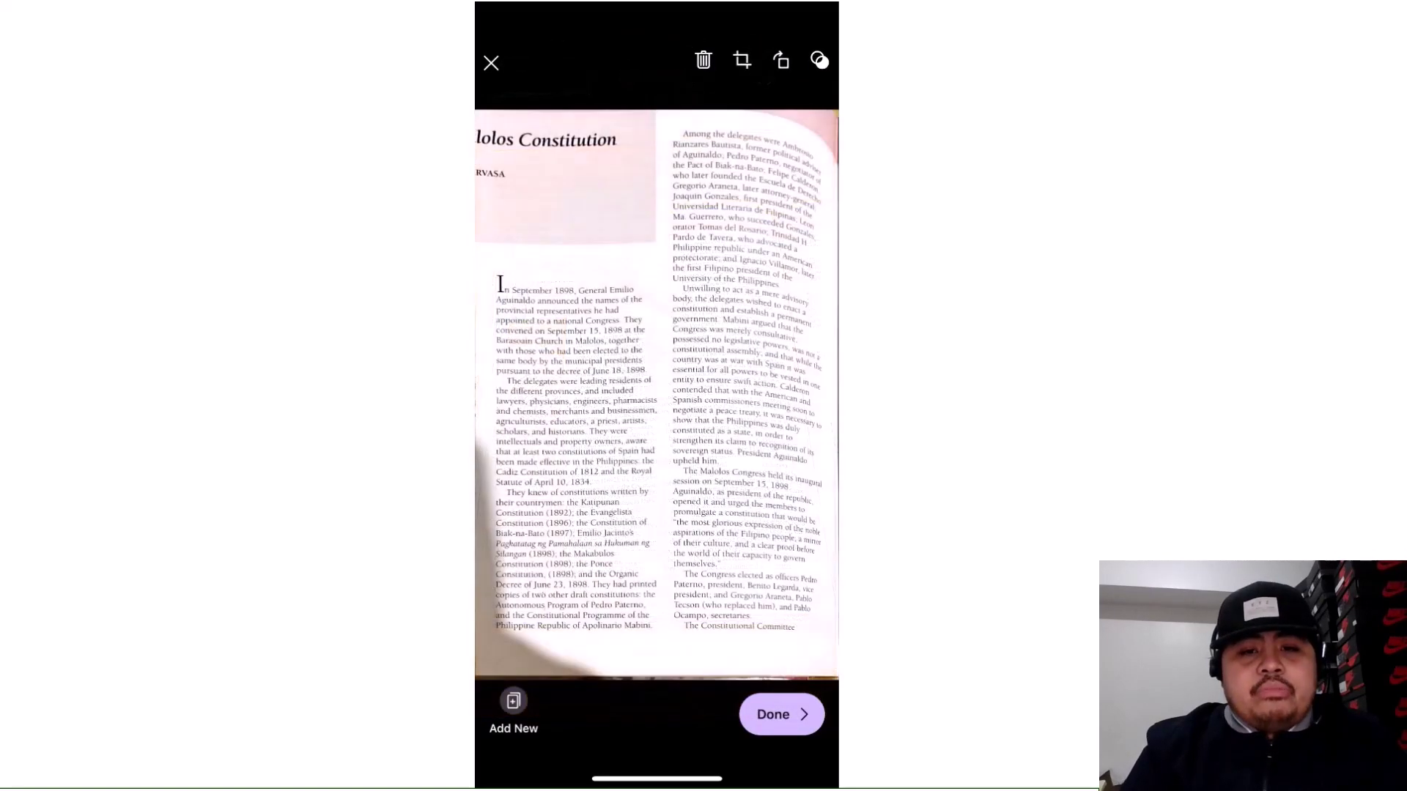
left_click(742, 60)
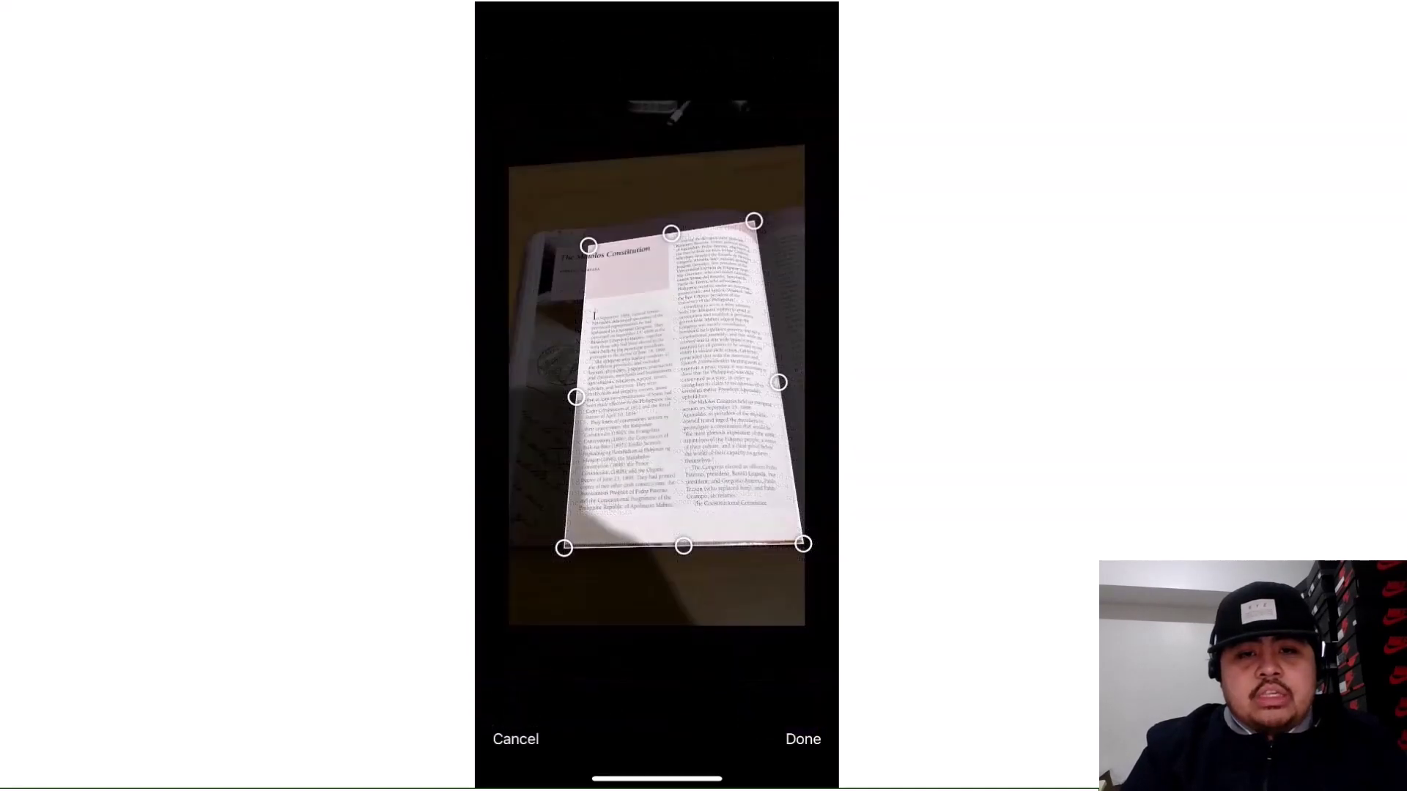
left_click_drag(587, 241, 548, 246)
left_click_drag(563, 548, 534, 536)
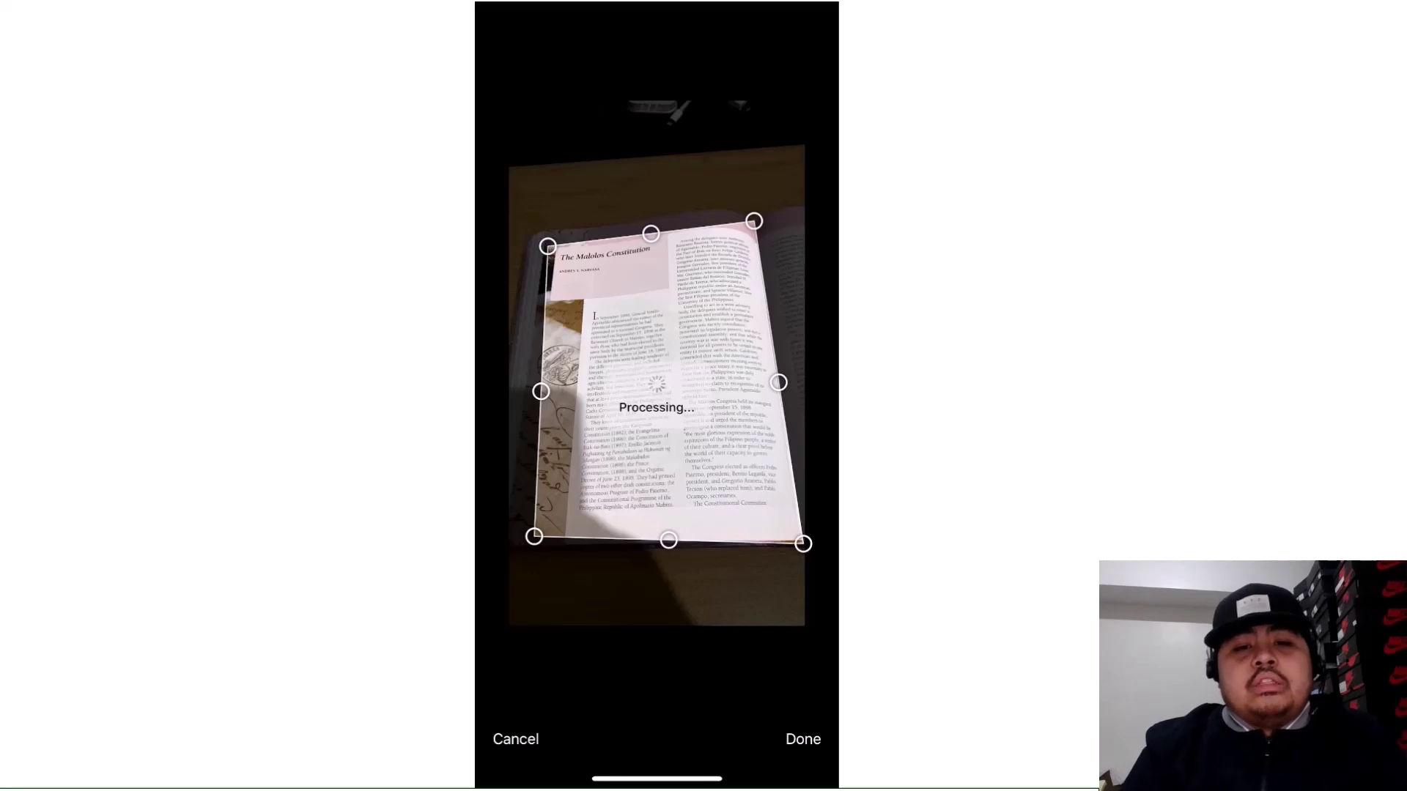
left_click(781, 715)
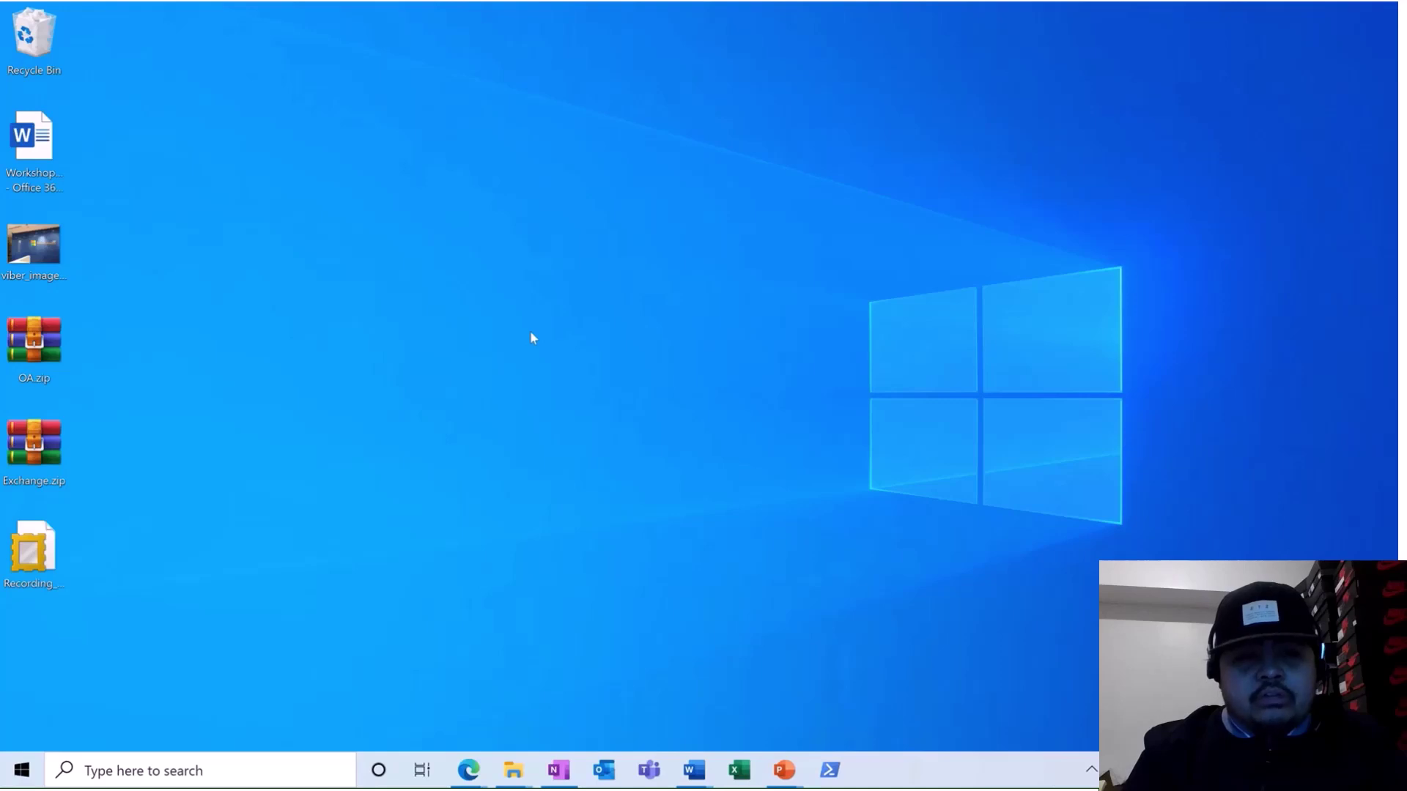
- Restore the OneNote window from the taskbar
left_click(548, 763)
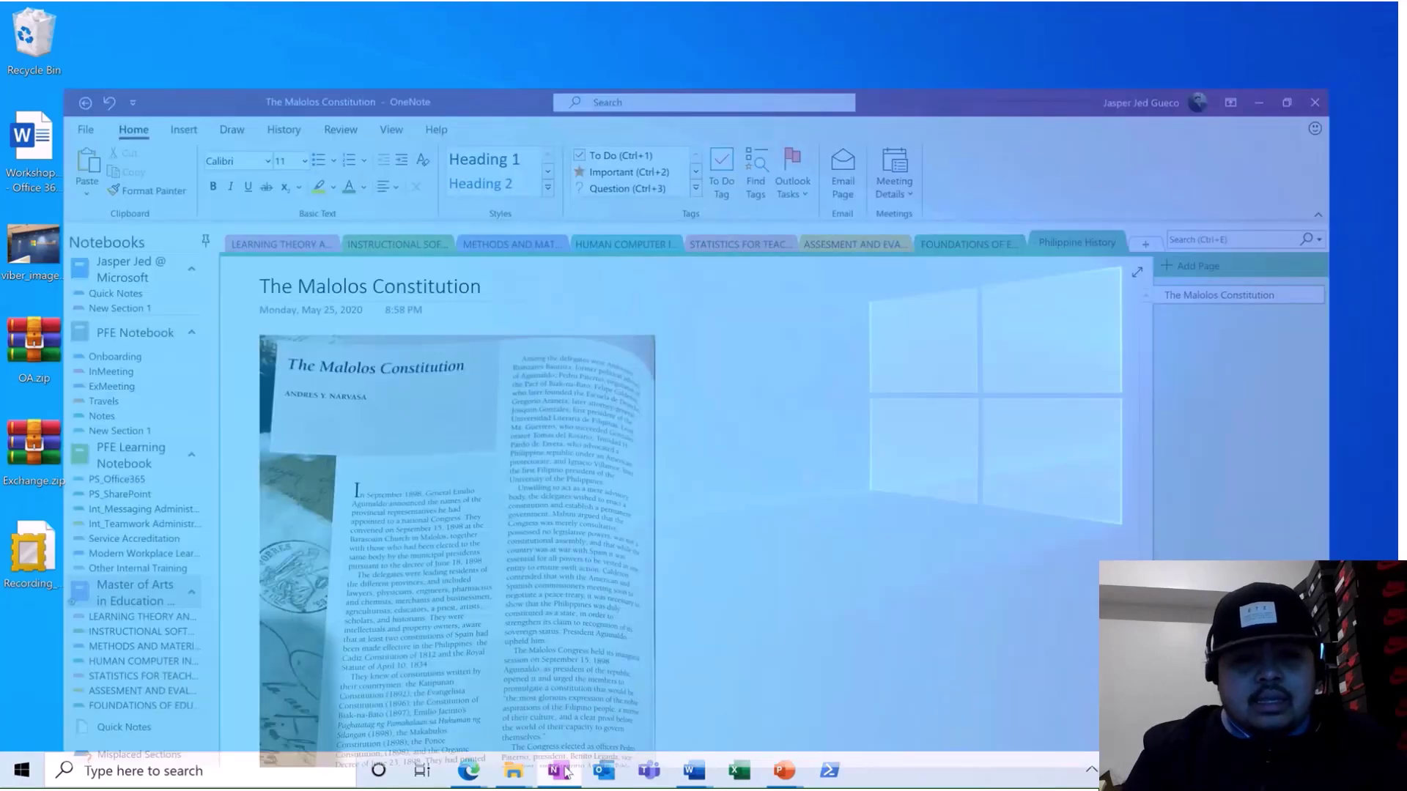